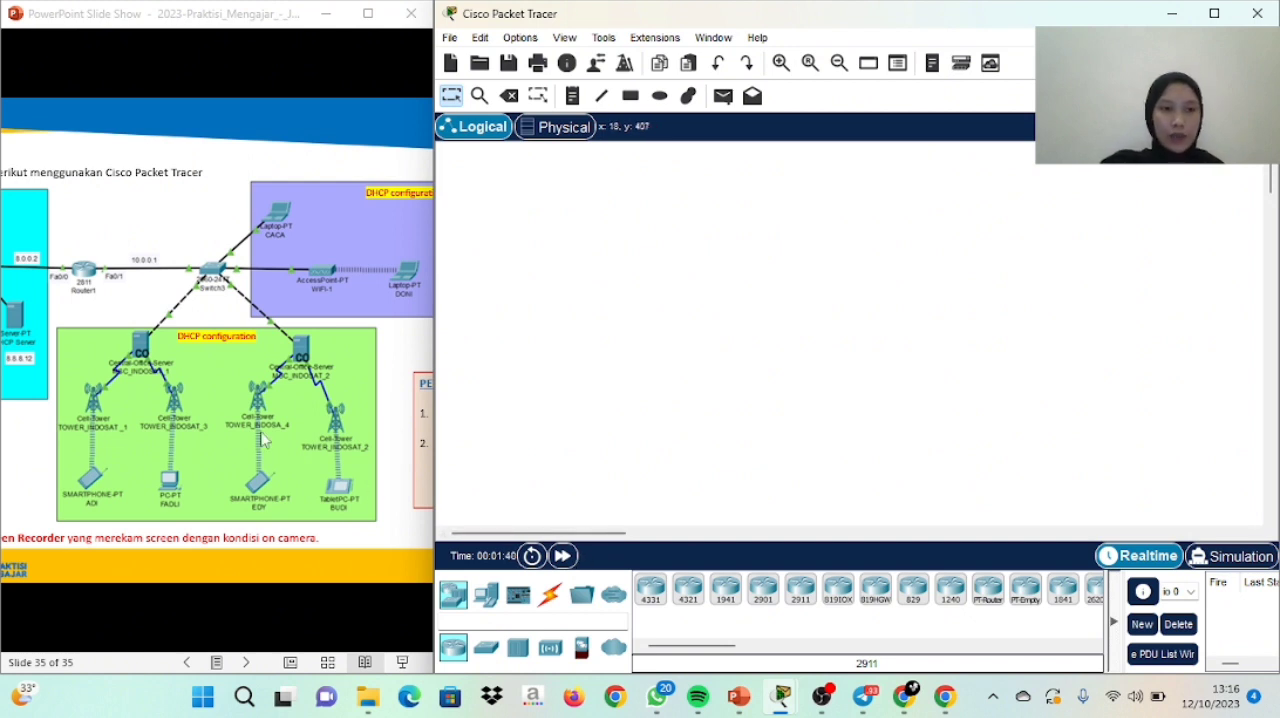
# Place four Server-PT devices in the empty workspace, following the server group in the quiz topology
pyautogui.moveTo(234, 366); pyautogui.dragTo(404, 366)
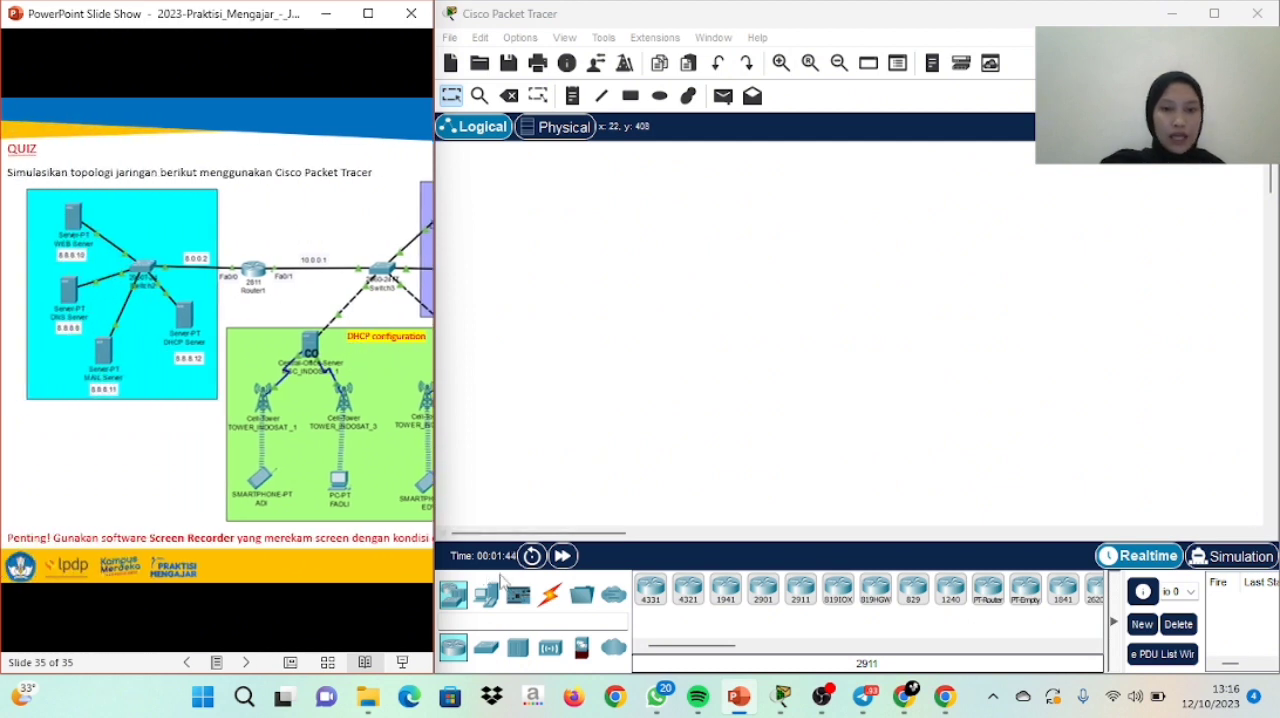
pyautogui.click(494, 611)
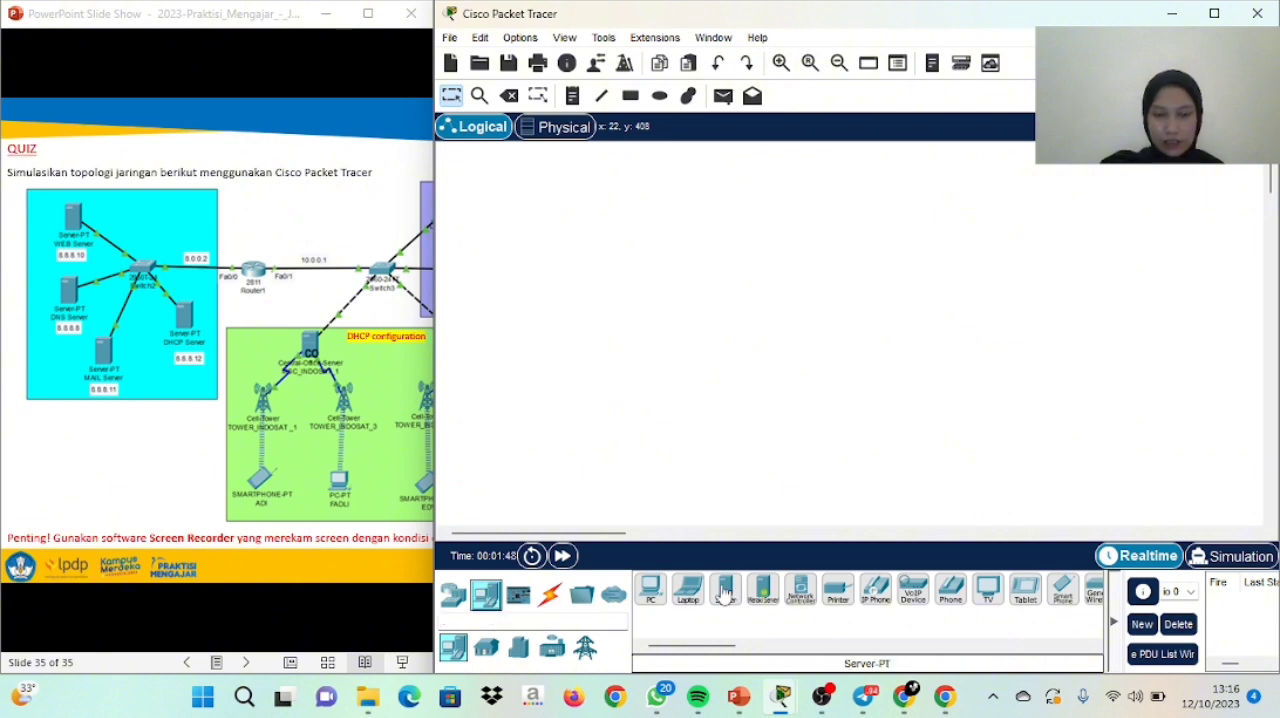
pyautogui.click(725, 591)
pyautogui.click(557, 262)
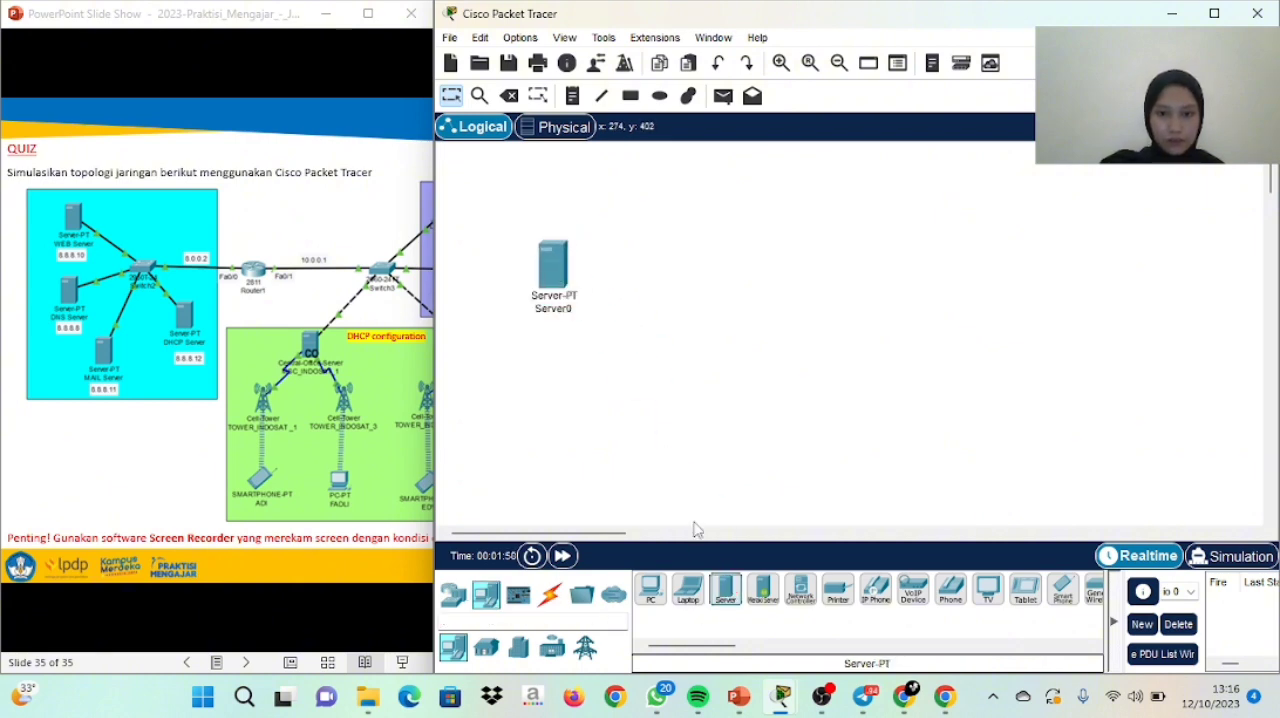
pyautogui.click(725, 591)
pyautogui.click(587, 396)
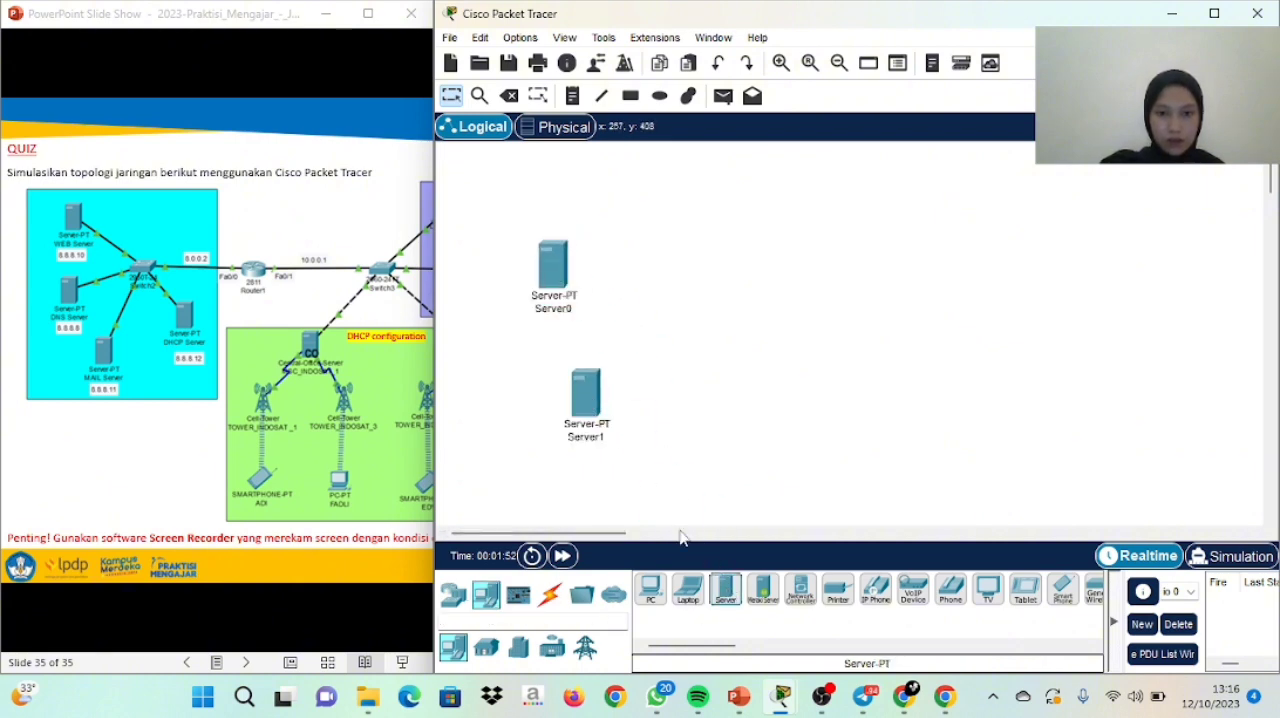
pyautogui.click(731, 474)
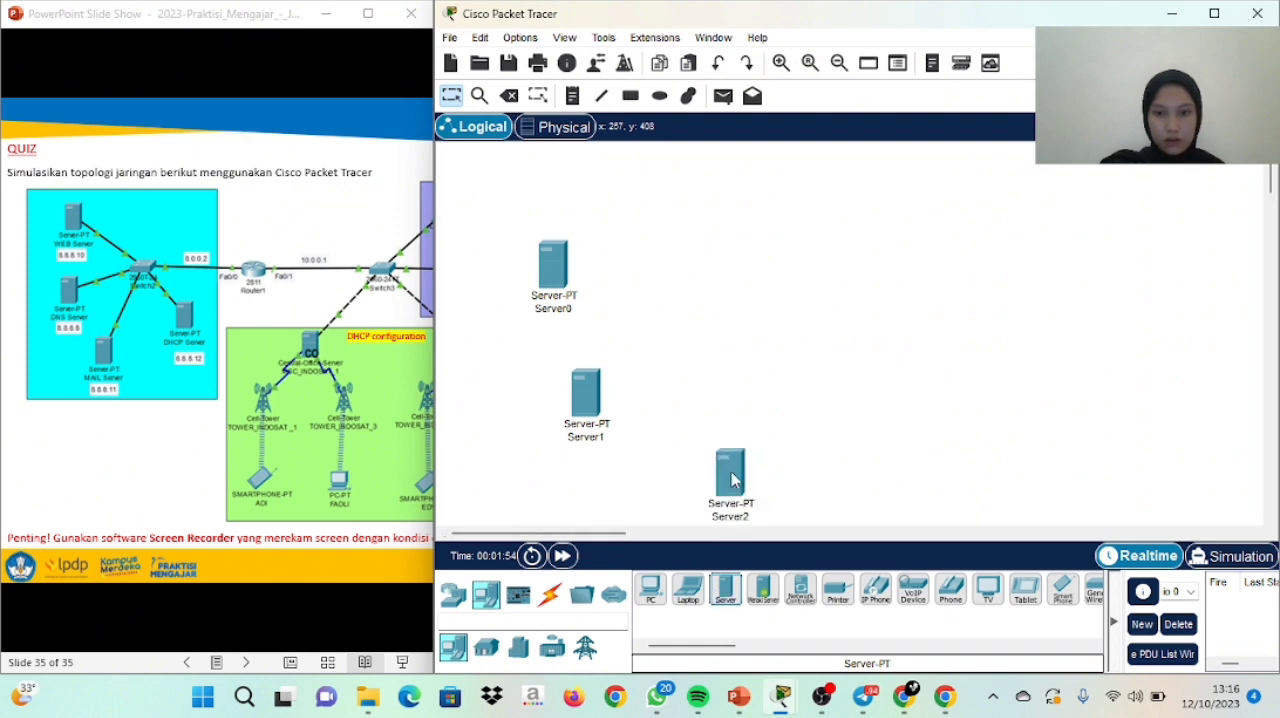
pyautogui.click(725, 591)
pyautogui.click(851, 485)
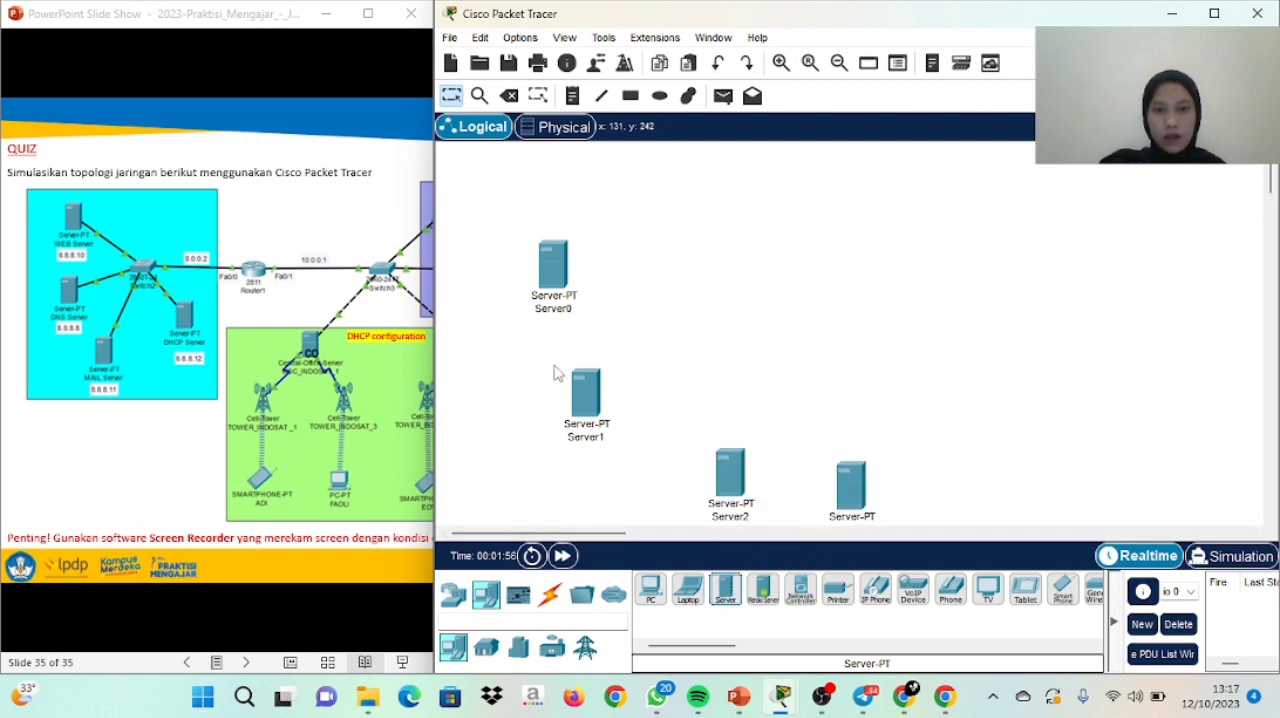
# Rename the first server, the uppermost one, as WEB Server
pyautogui.click(557, 312)
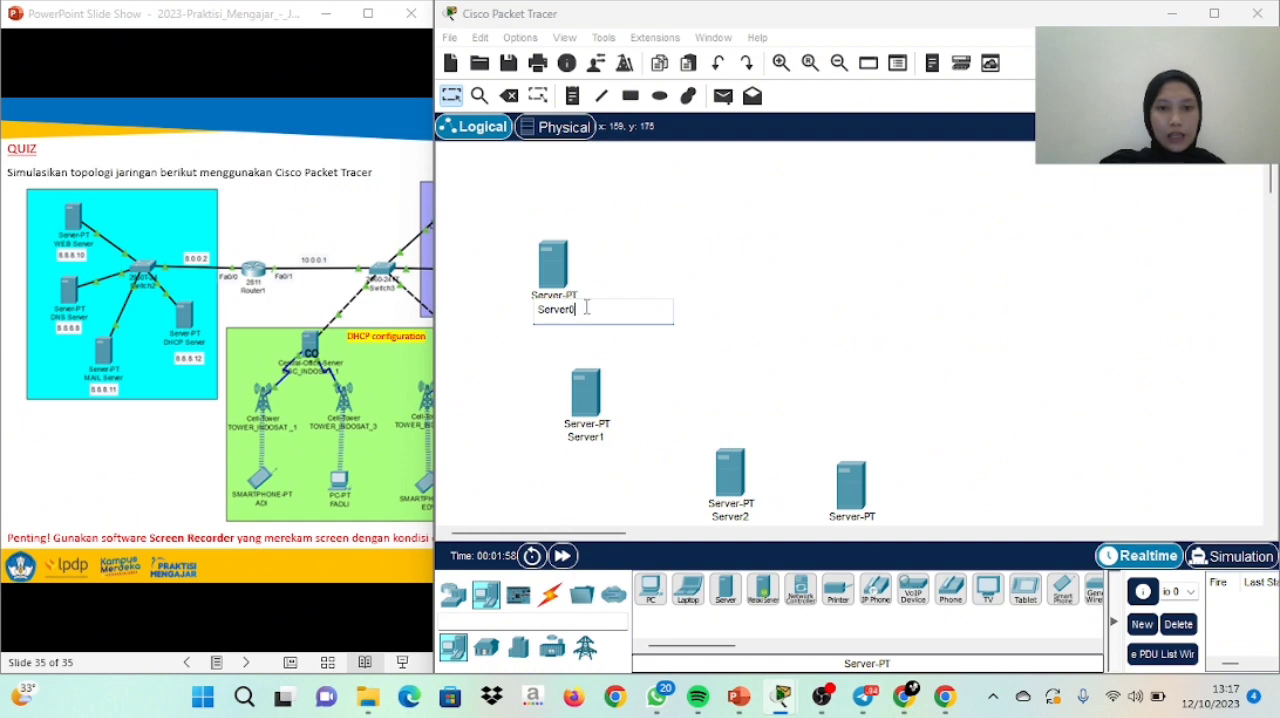
pyautogui.moveTo(578, 309); pyautogui.dragTo(533, 309)
pyautogui.press('BackSpace')
pyautogui.press('capslock')
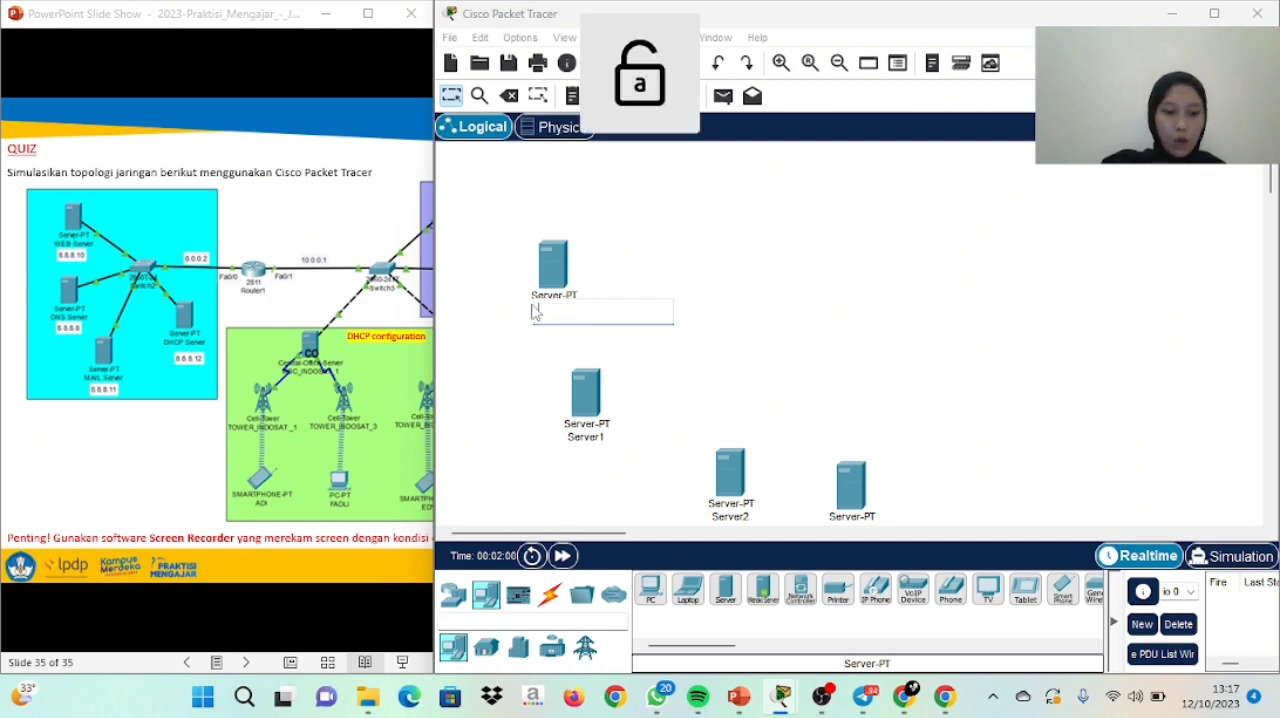
pyautogui.write('WEB SE')
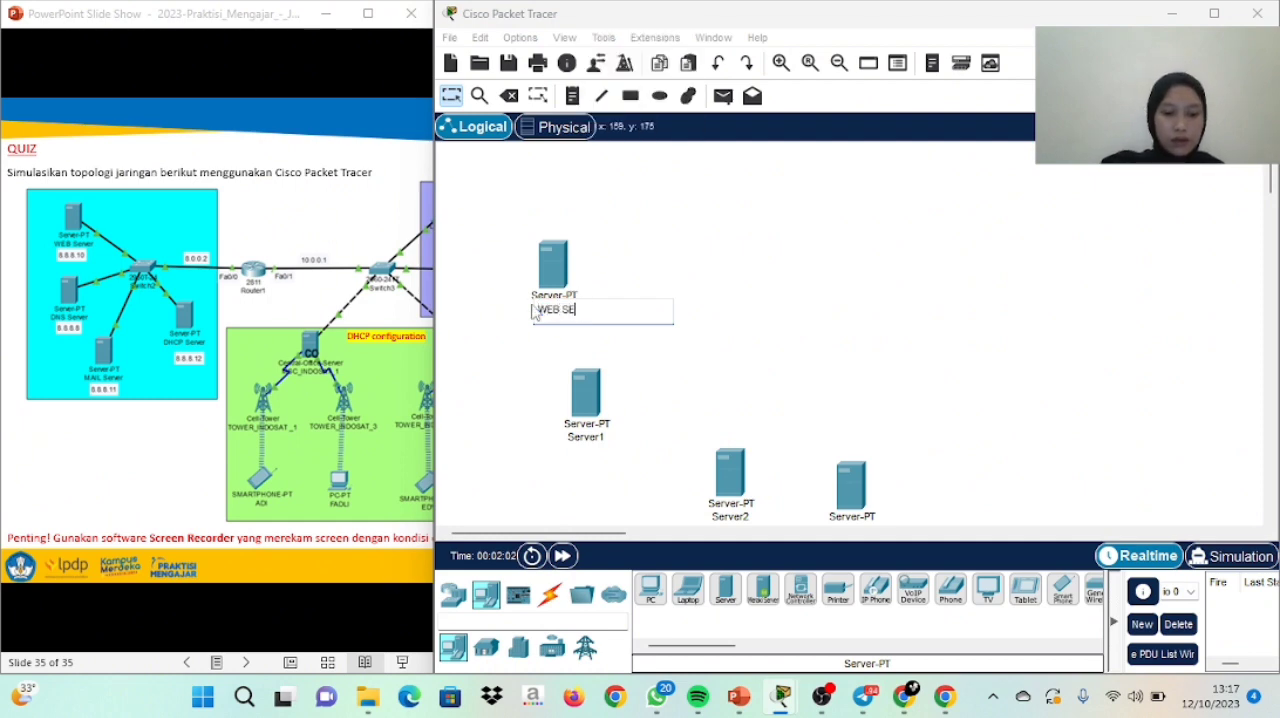
pyautogui.press('BackSpace')
pyautogui.press('capslock')
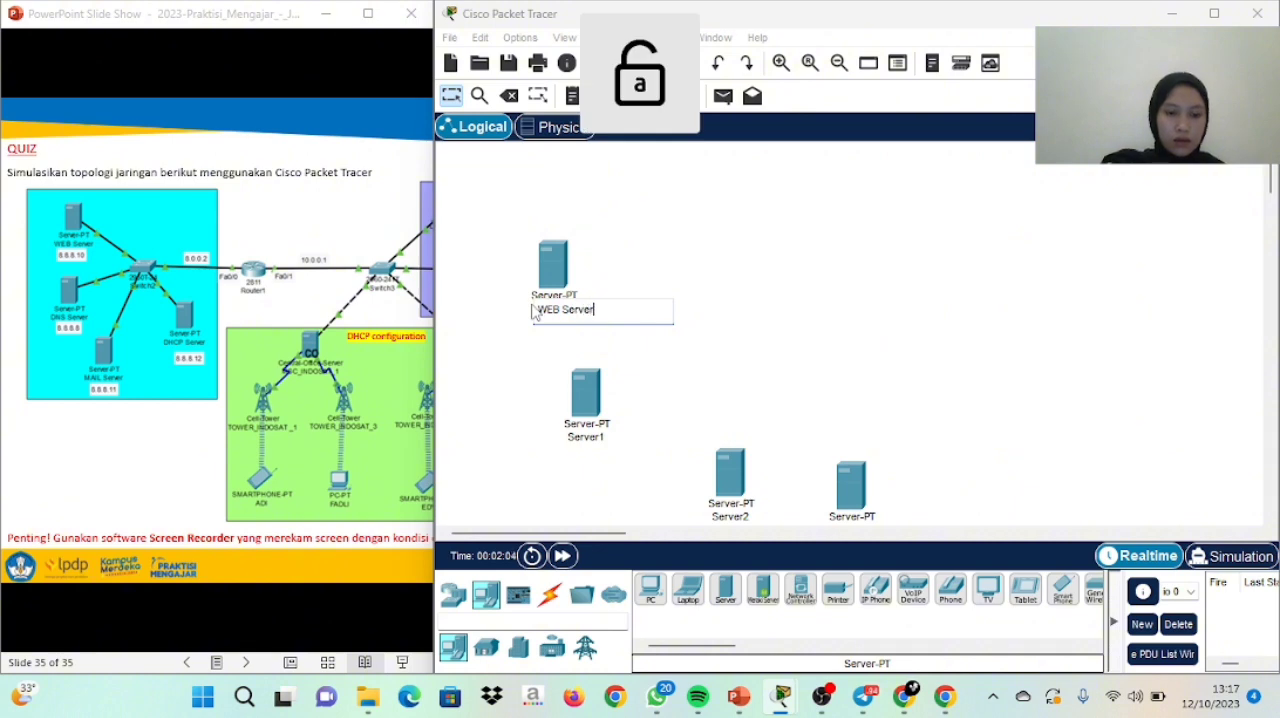
# Rename the second server, just below WEB Server, as DNS Server
pyautogui.click(595, 440)
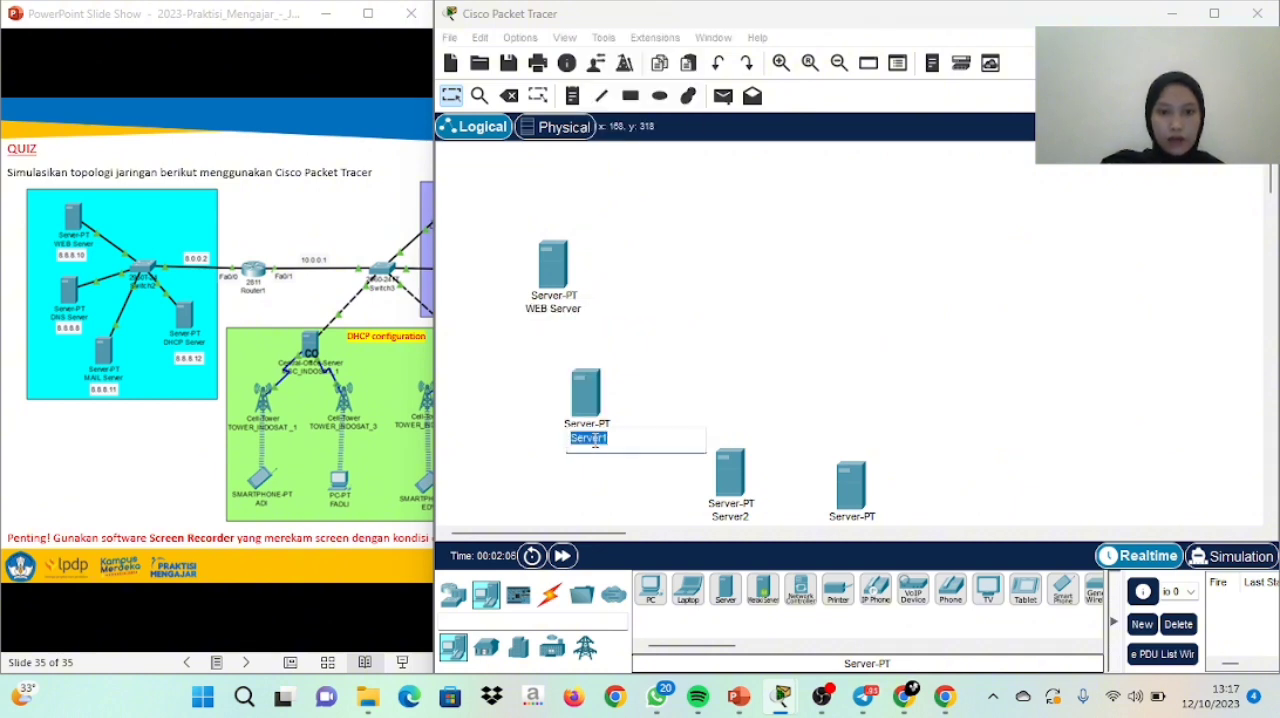
pyautogui.press('BackSpace')
pyautogui.press('capslock')
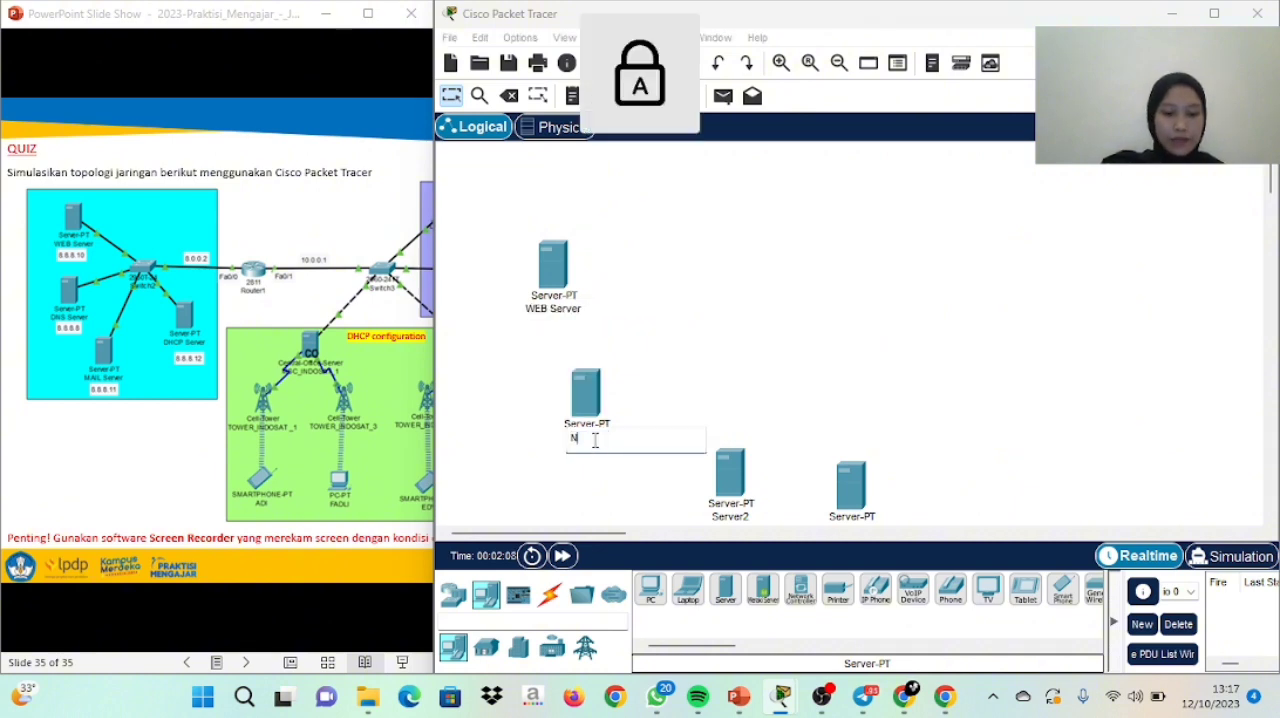
pyautogui.press('BackSpace')
pyautogui.write('DNS SE')
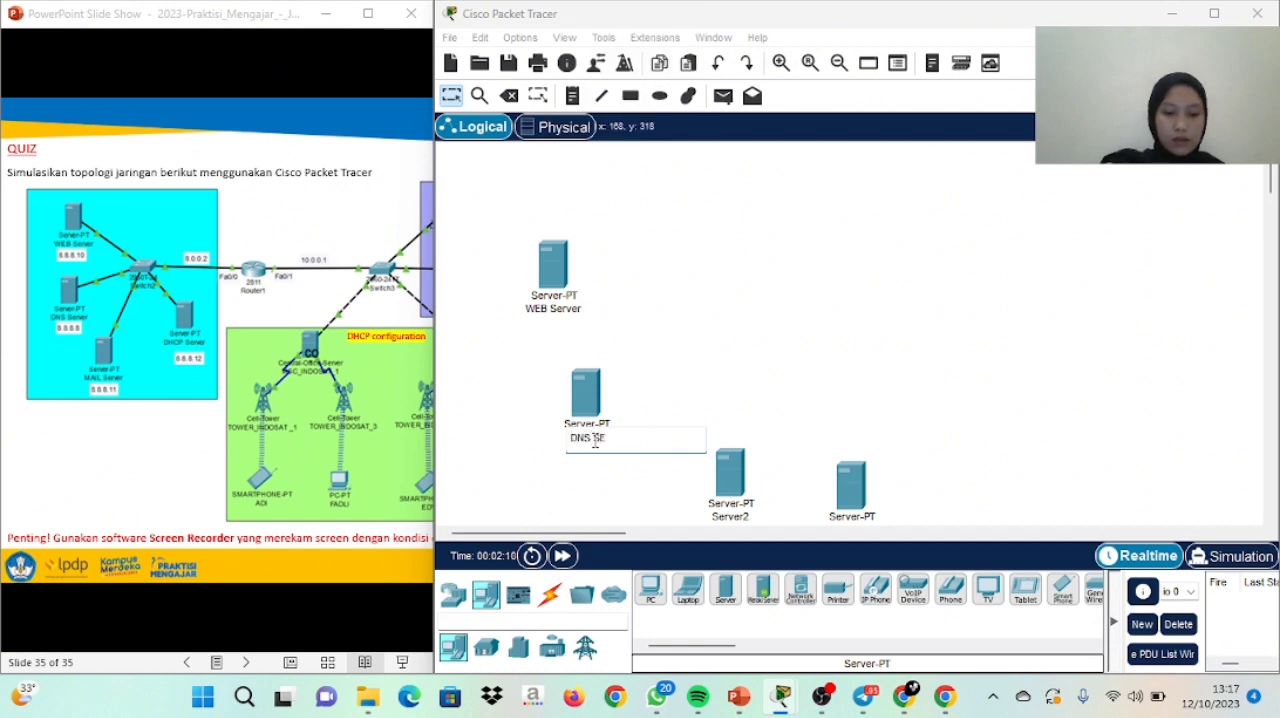
pyautogui.press('BackSpace')
pyautogui.press('capslock')
pyautogui.write('er')
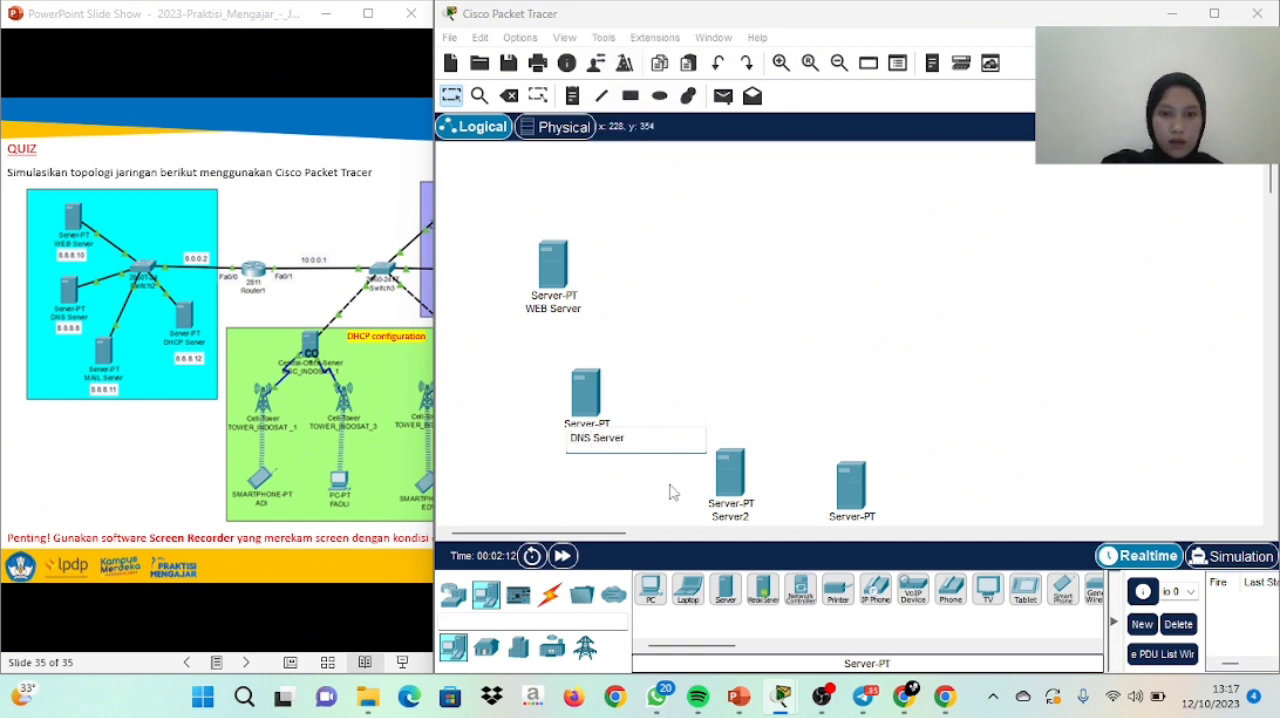
# Rename the third server, Server2, as MAIL Server
pyautogui.click(743, 520)
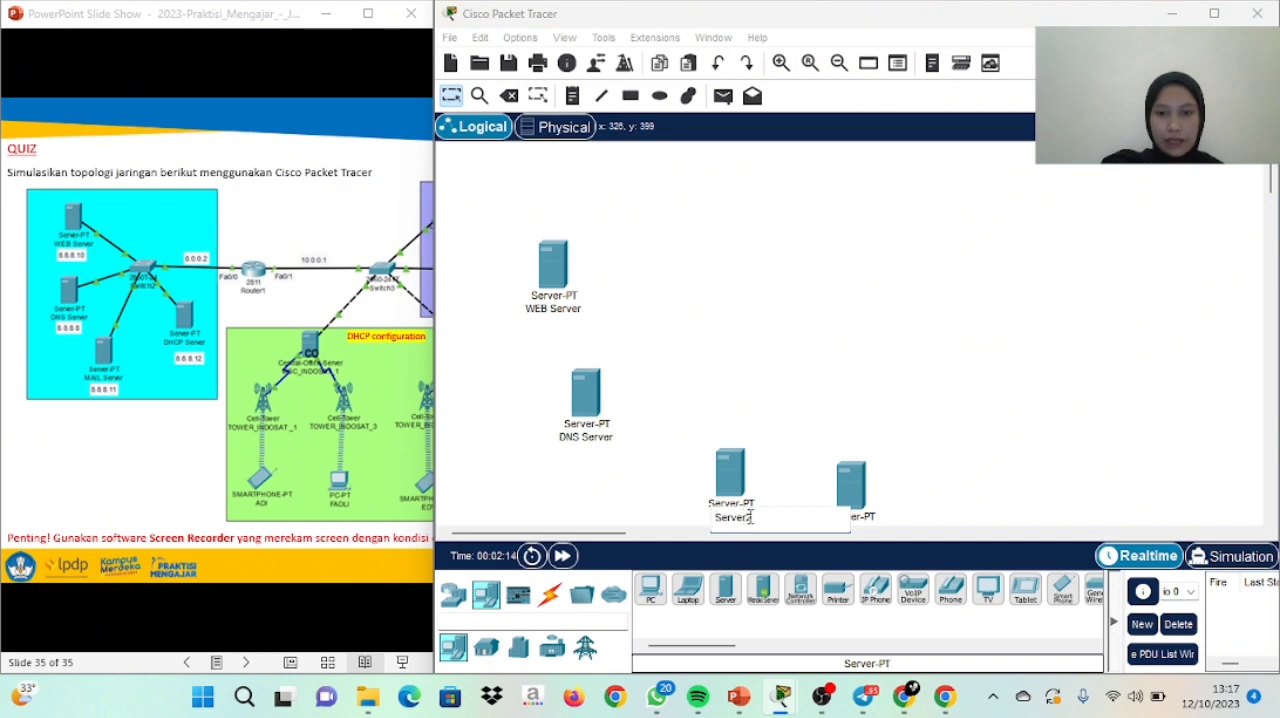
pyautogui.moveTo(746, 517); pyautogui.dragTo(714, 517)
pyautogui.press('BackSpace')
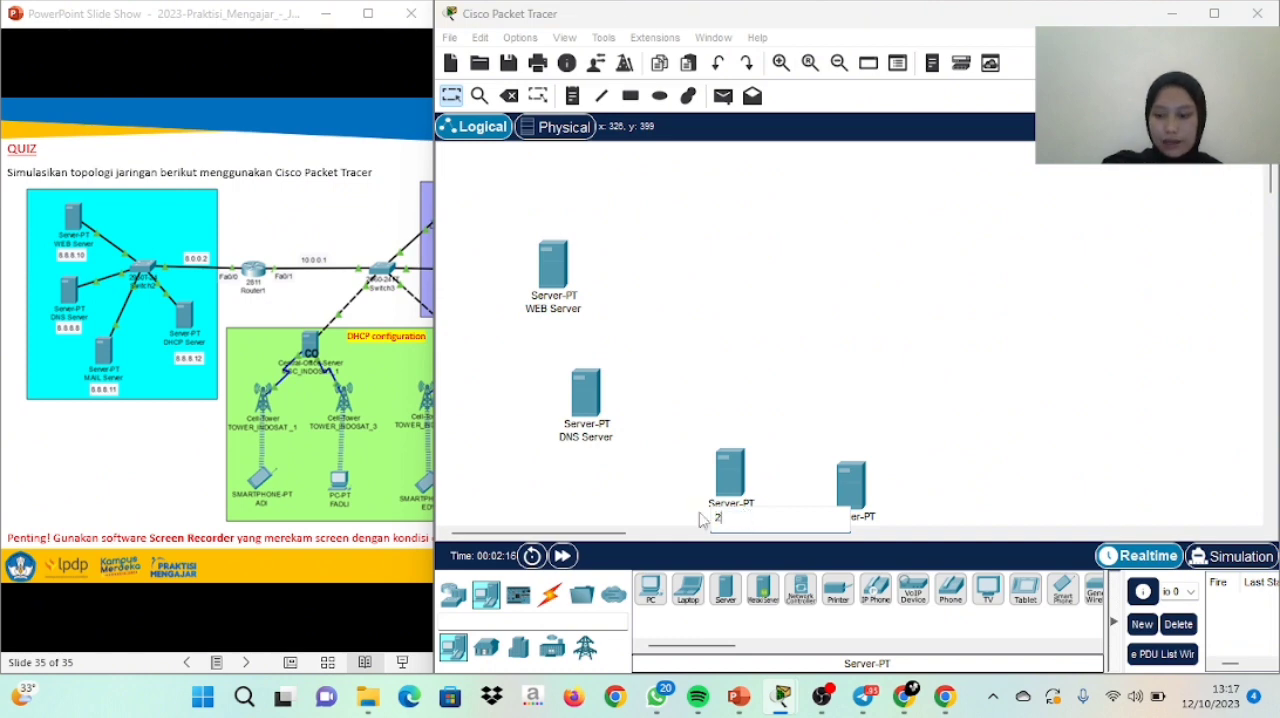
pyautogui.press('capslock')
pyautogui.write('MAIL')
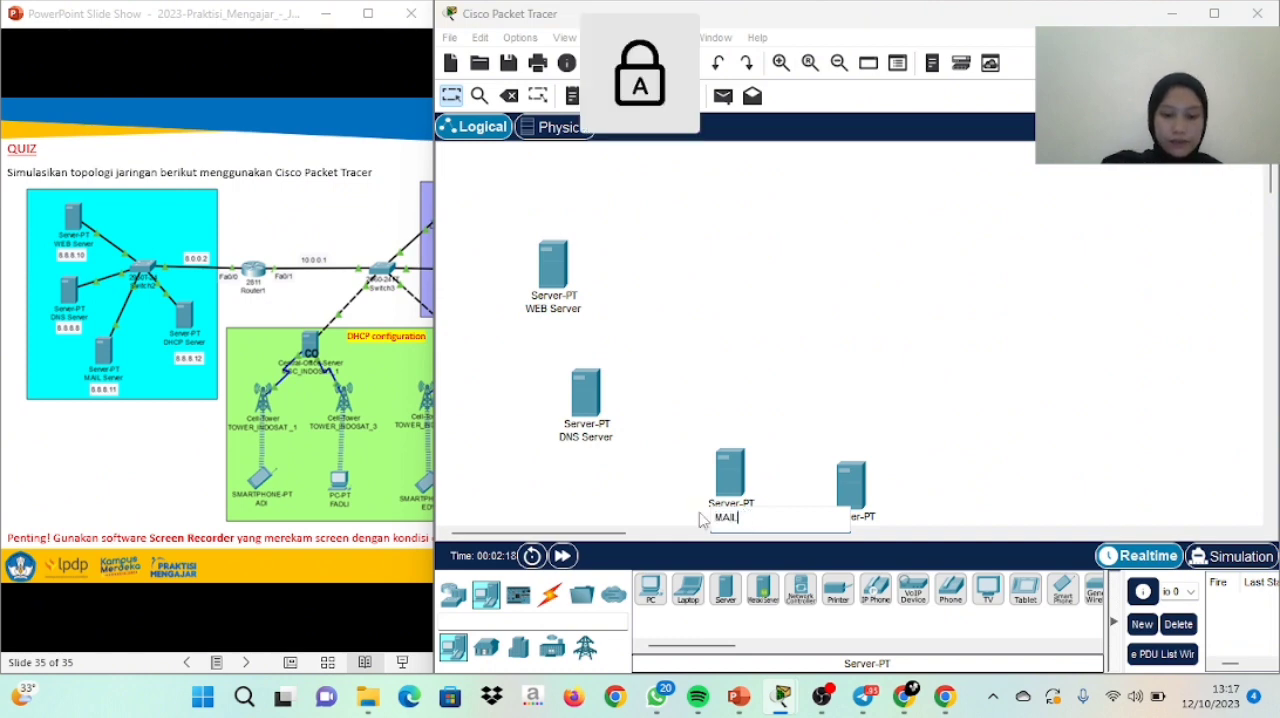
pyautogui.write(' S')
pyautogui.press('capslock')
pyautogui.write('erver')
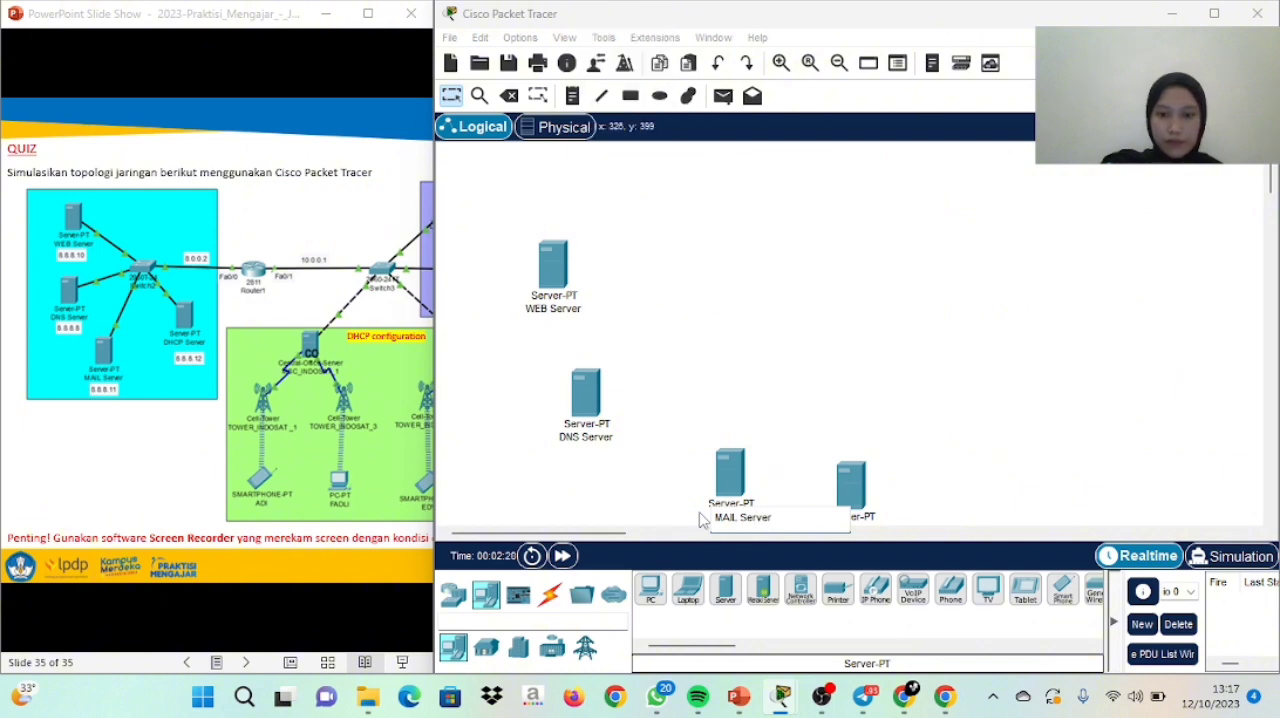
# Rename the fourth server, beside MAIL Server, as DHCP Server
pyautogui.click(861, 514)
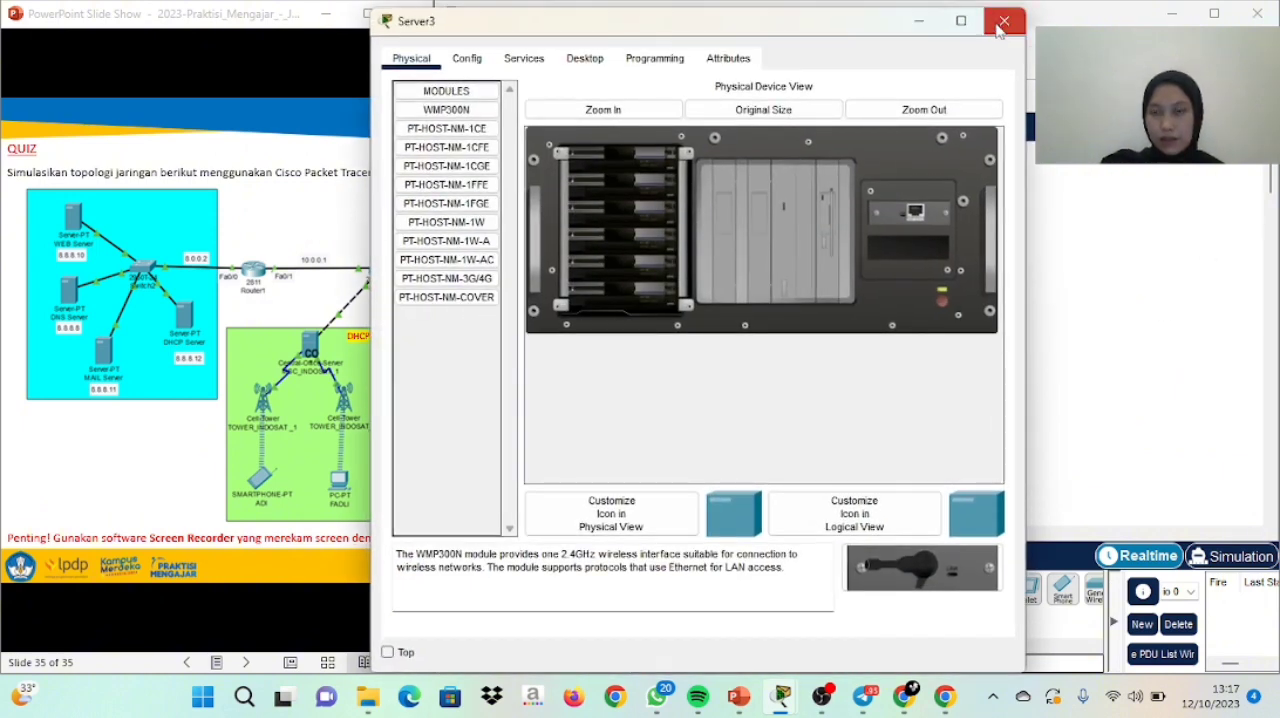
pyautogui.click(1004, 20)
pyautogui.moveTo(1270, 195); pyautogui.dragTo(1271, 206)
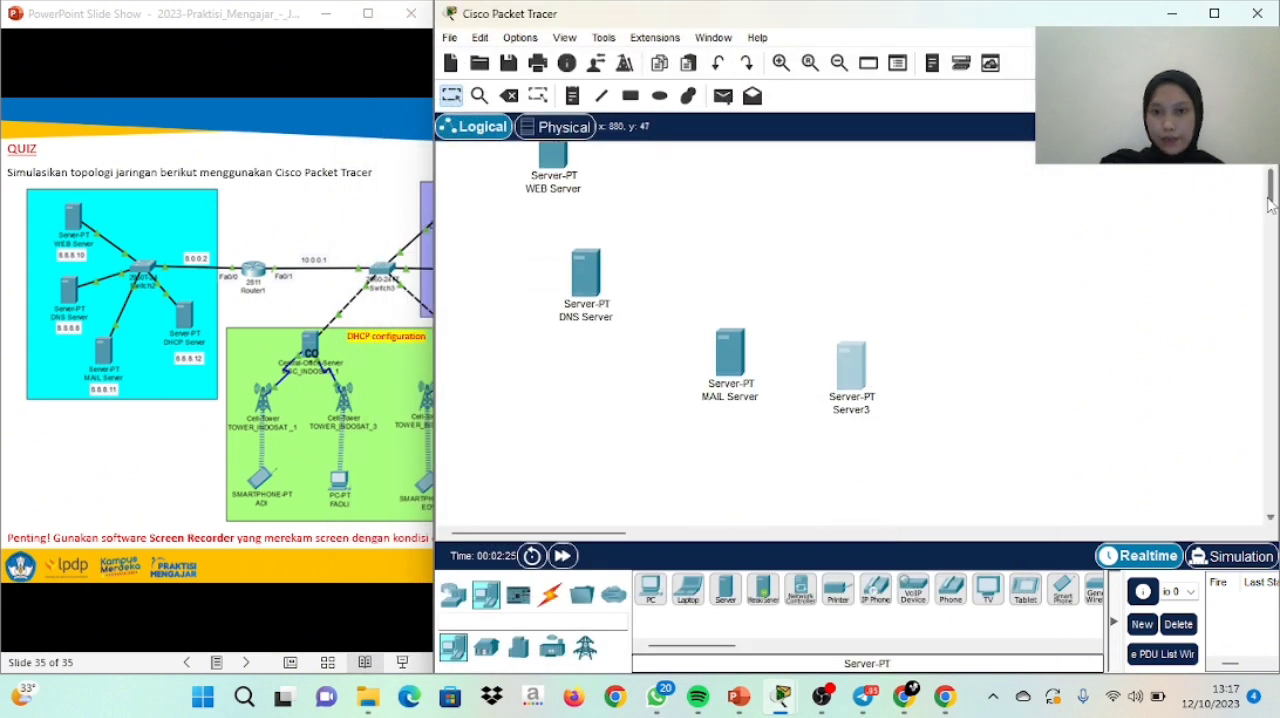
pyautogui.click(861, 409)
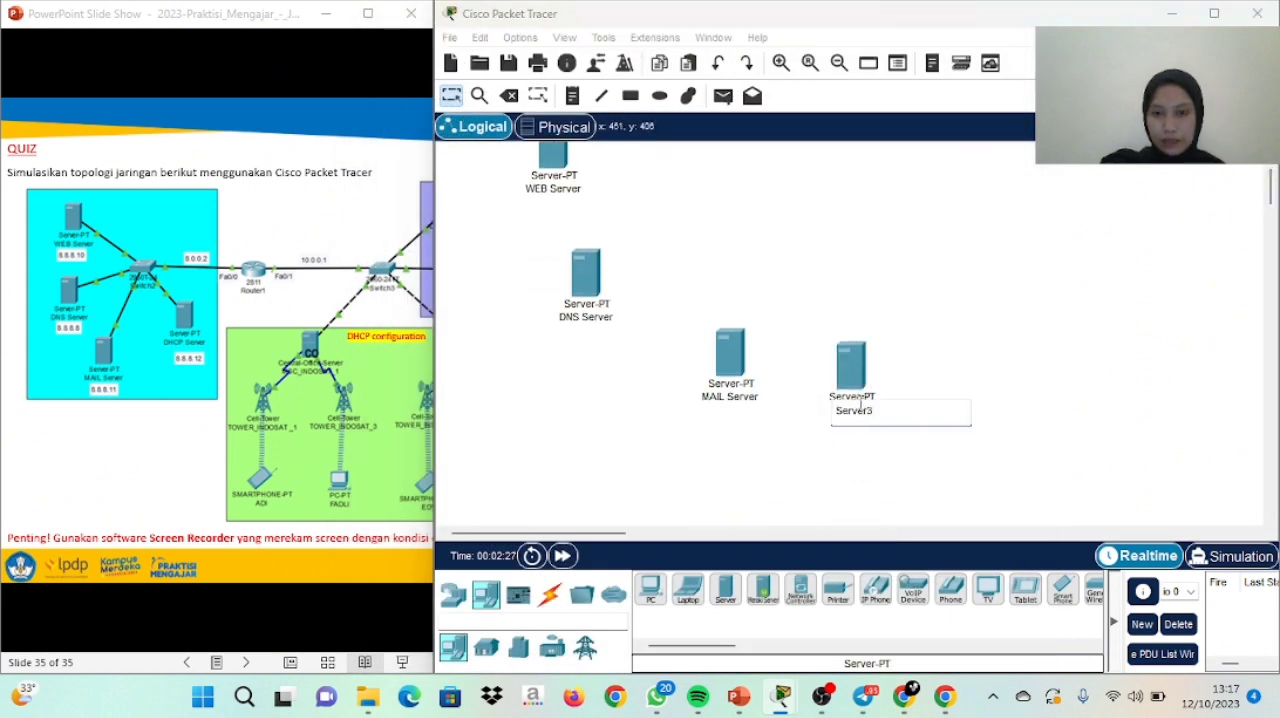
pyautogui.moveTo(877, 409); pyautogui.dragTo(811, 414)
pyautogui.press('BackSpace')
pyautogui.press('capslock')
pyautogui.write('D')
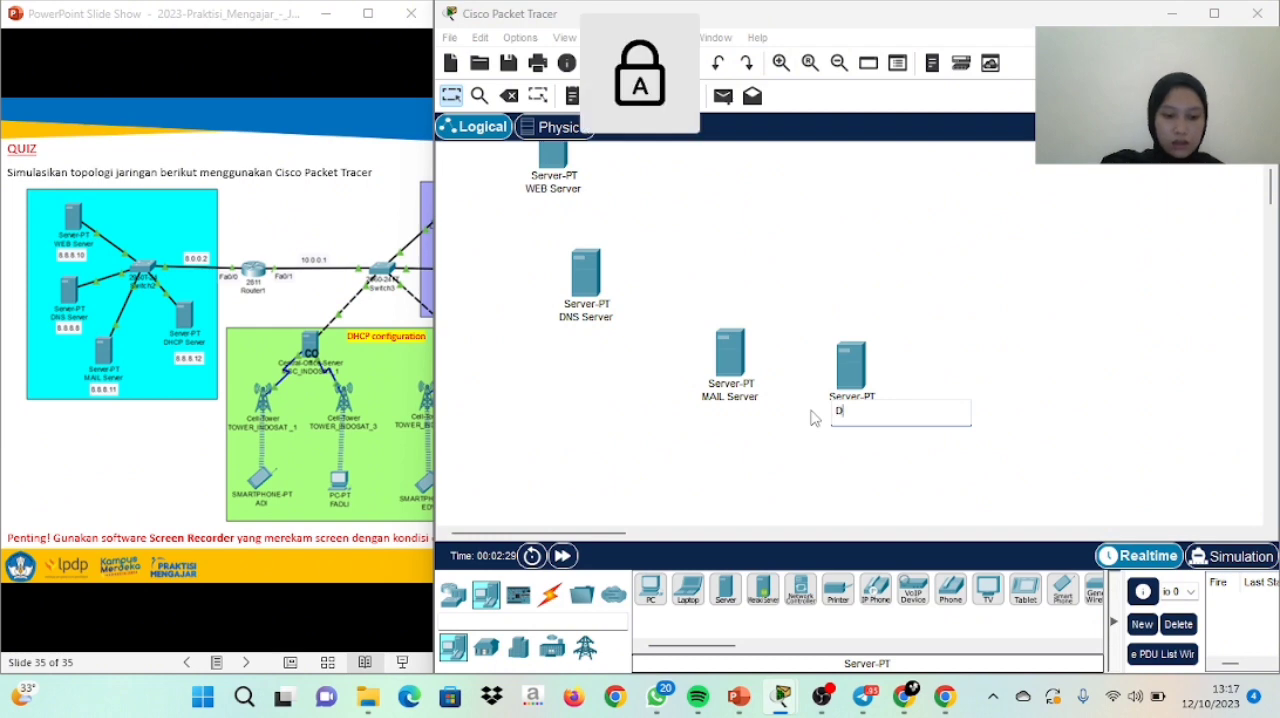
pyautogui.write('HCP S')
pyautogui.press('capslock')
pyautogui.write('e')
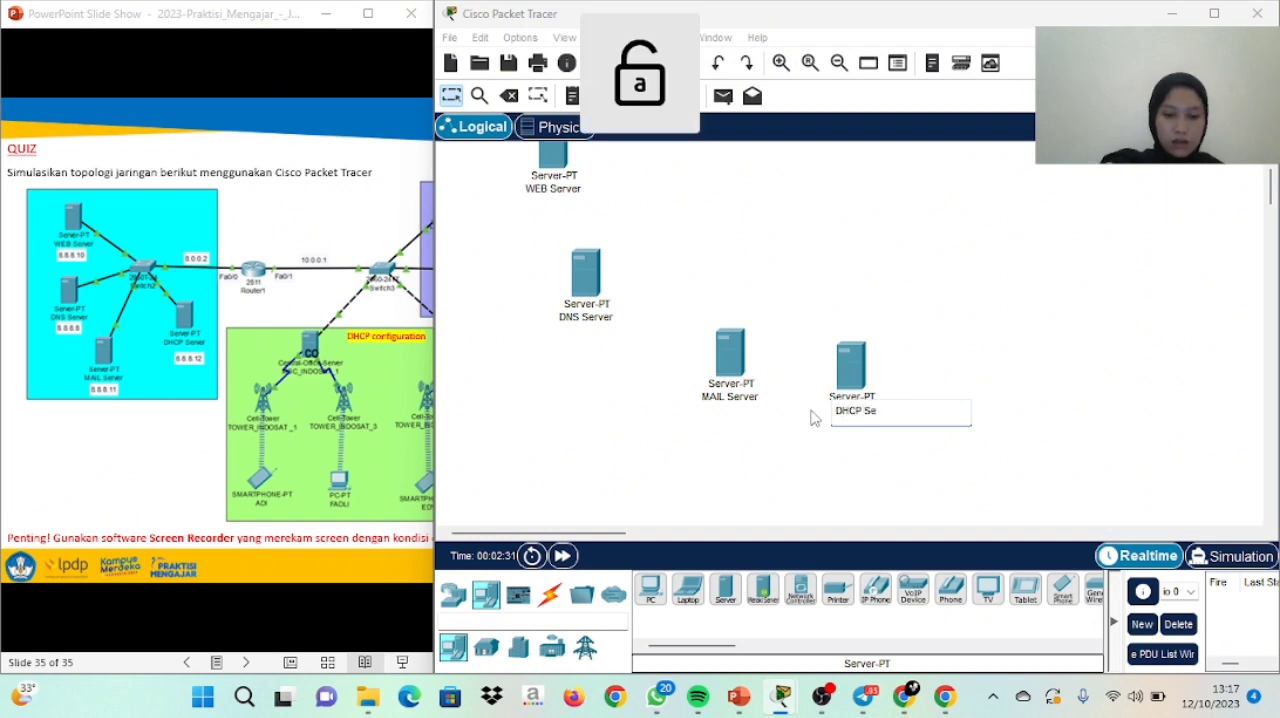
pyautogui.write('rver')
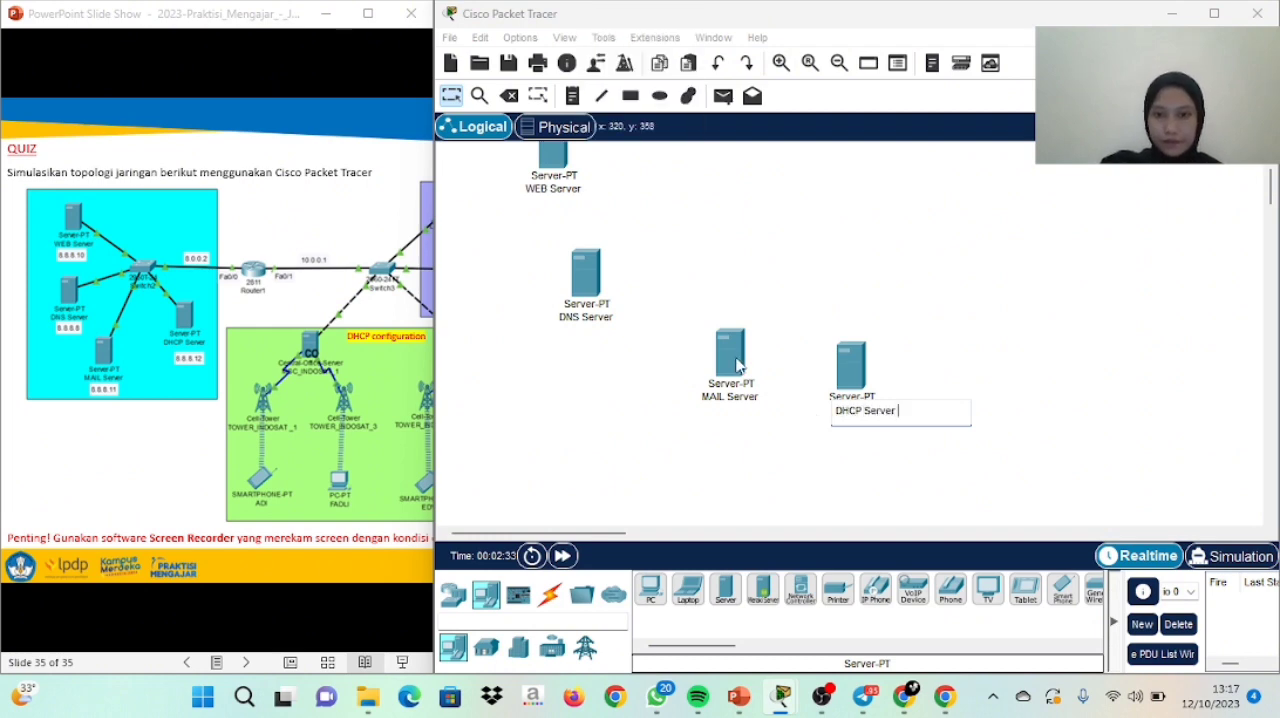
# Move the DNS, MAIL and DHCP servers closer together so they form a diagonal row below WEB Server
pyautogui.moveTo(738, 364); pyautogui.dragTo(676, 373)
pyautogui.moveTo(577, 268); pyautogui.dragTo(577, 248)
pyautogui.moveTo(661, 361); pyautogui.dragTo(661, 316)
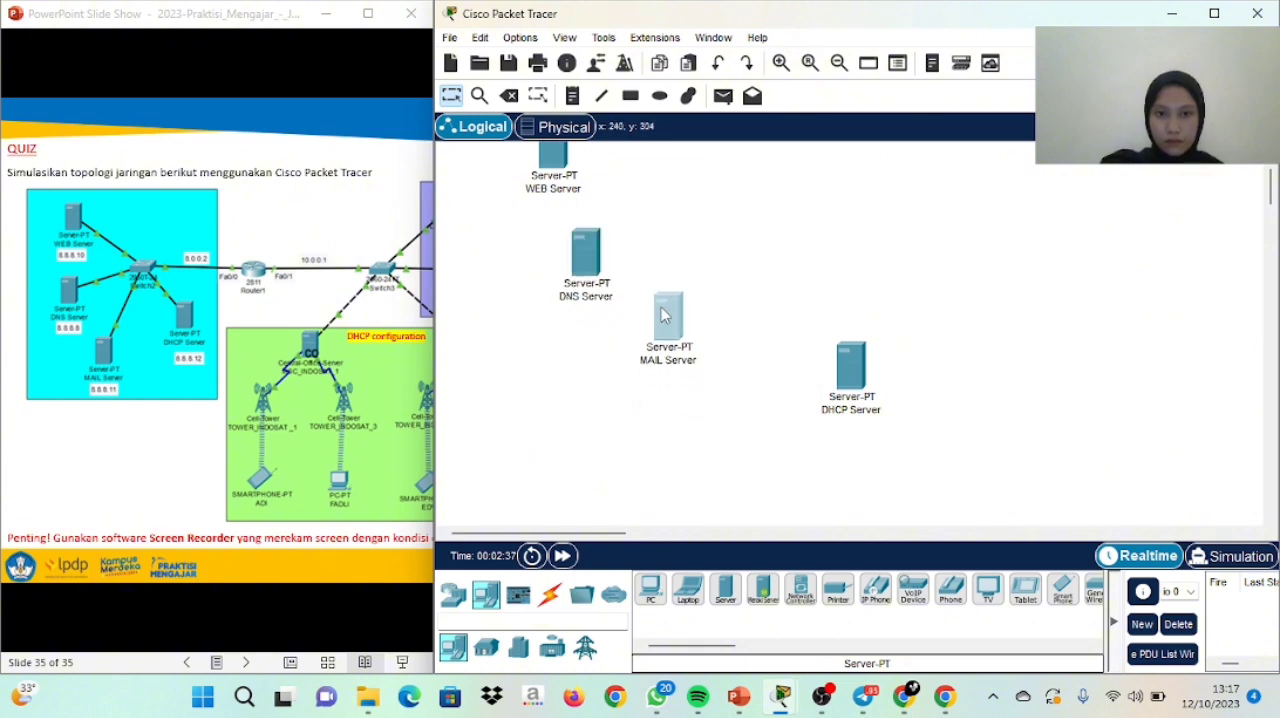
pyautogui.moveTo(848, 380); pyautogui.dragTo(736, 400)
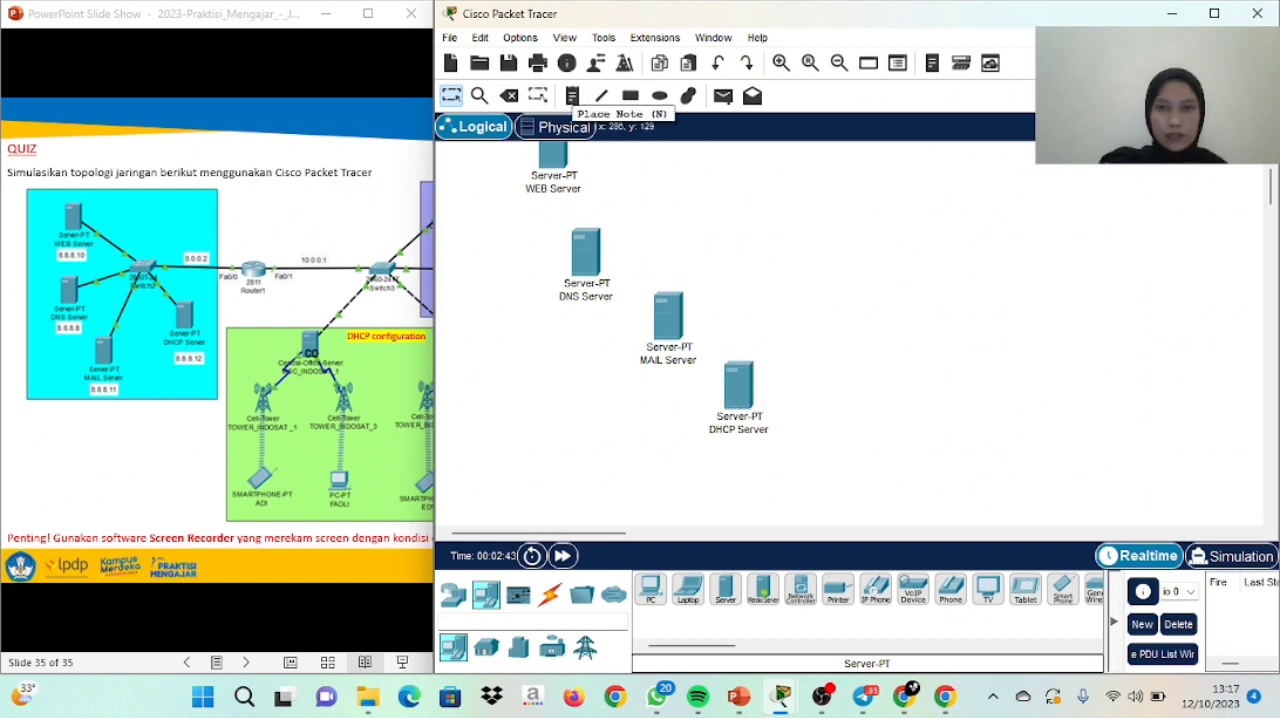
# Place a 2950-24 switch to the right of the servers, between the heights of WEB Server and DNS Server
pyautogui.moveTo(1273, 185); pyautogui.dragTo(1273, 172)
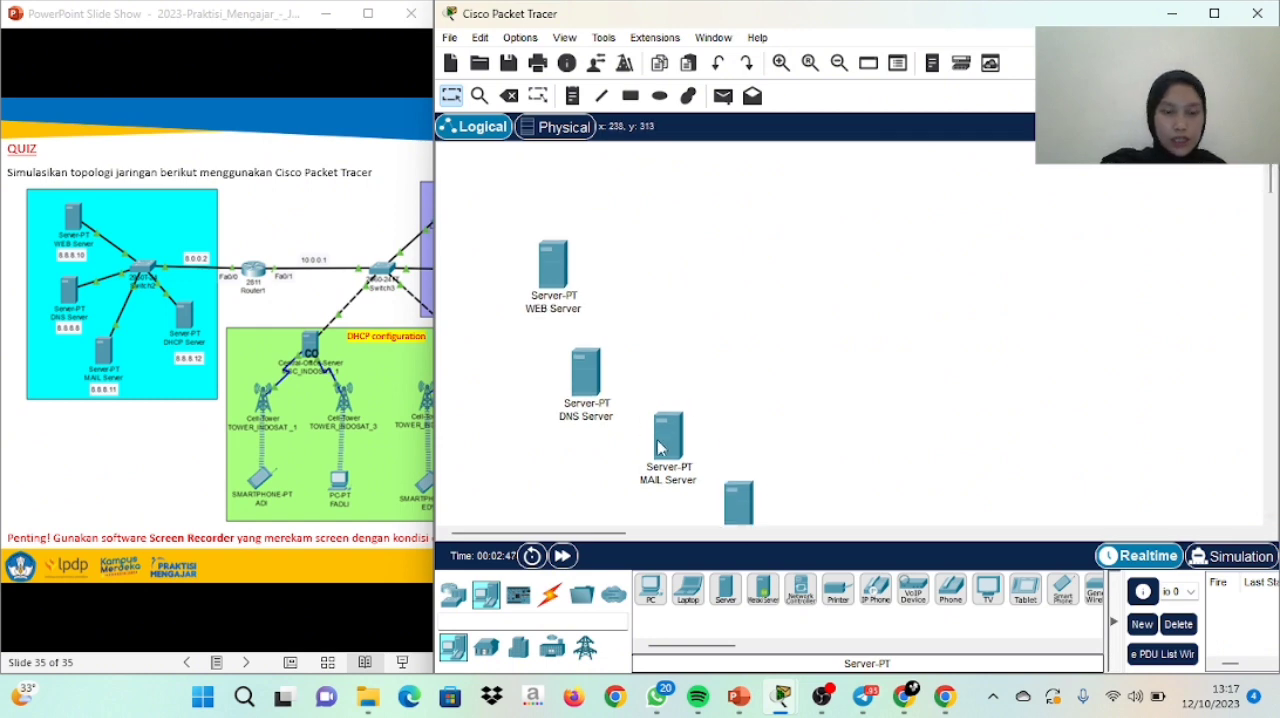
pyautogui.moveTo(658, 450)
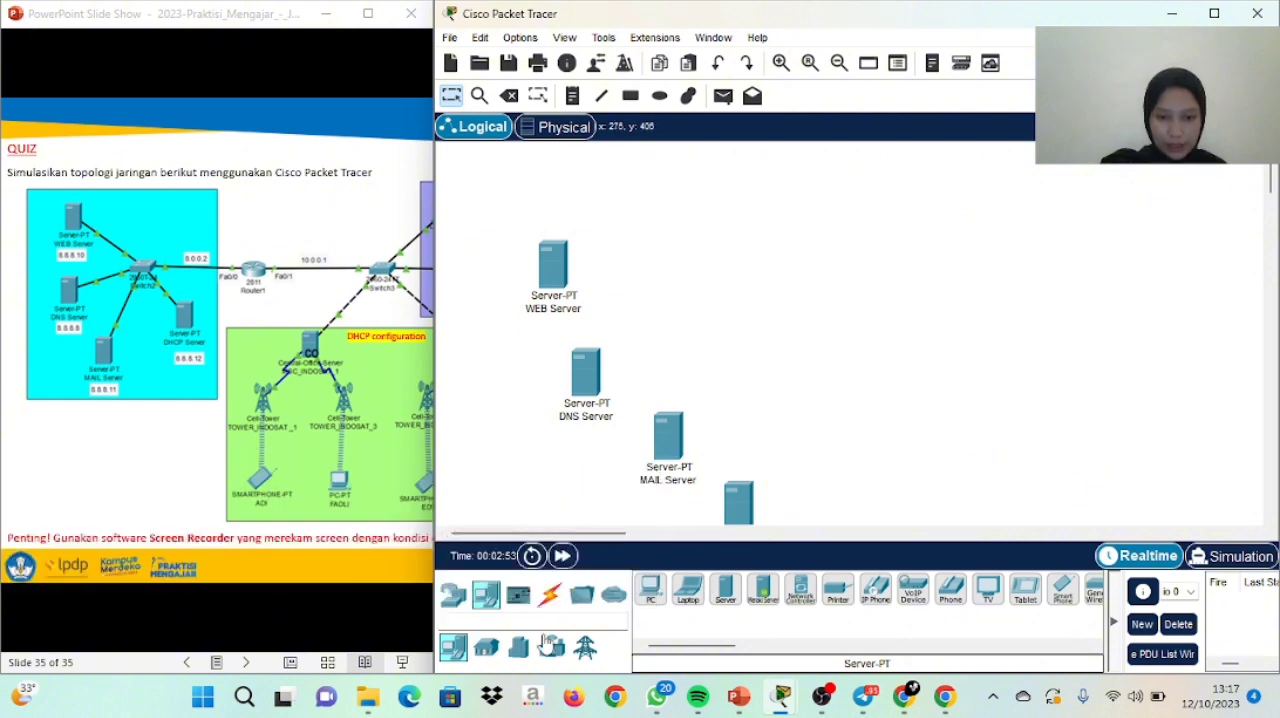
pyautogui.click(579, 597)
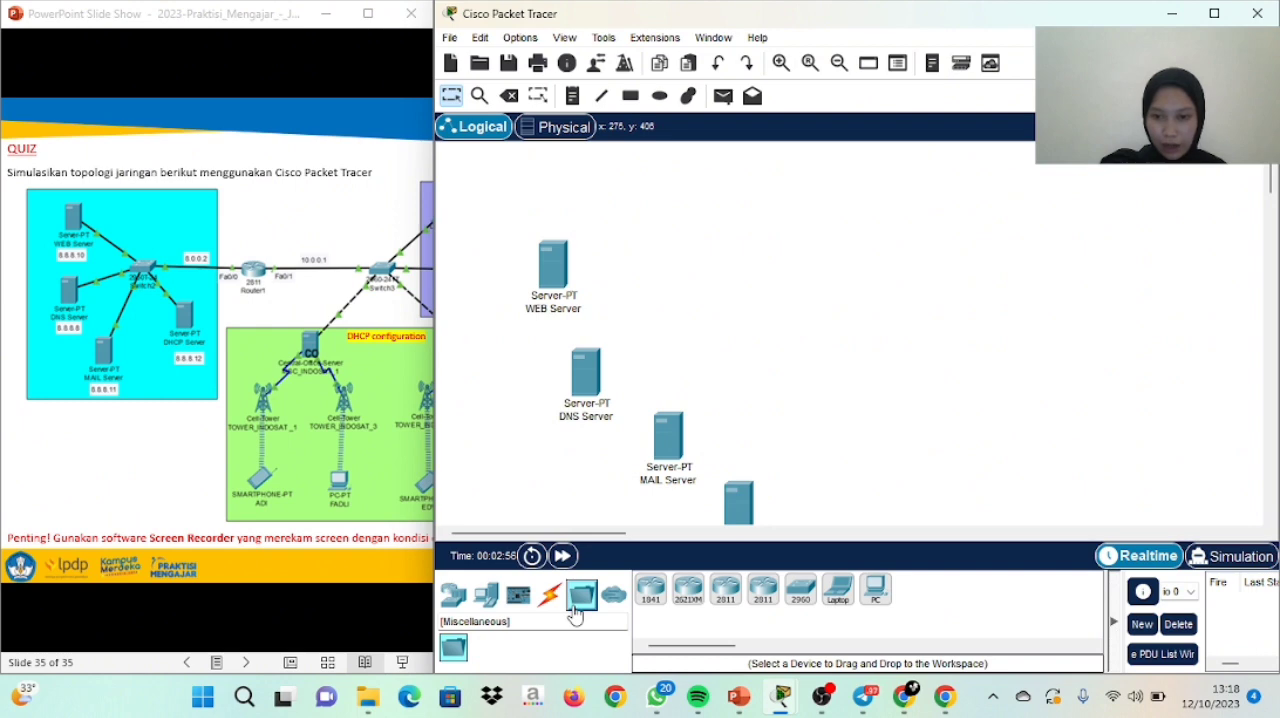
pyautogui.click(453, 596)
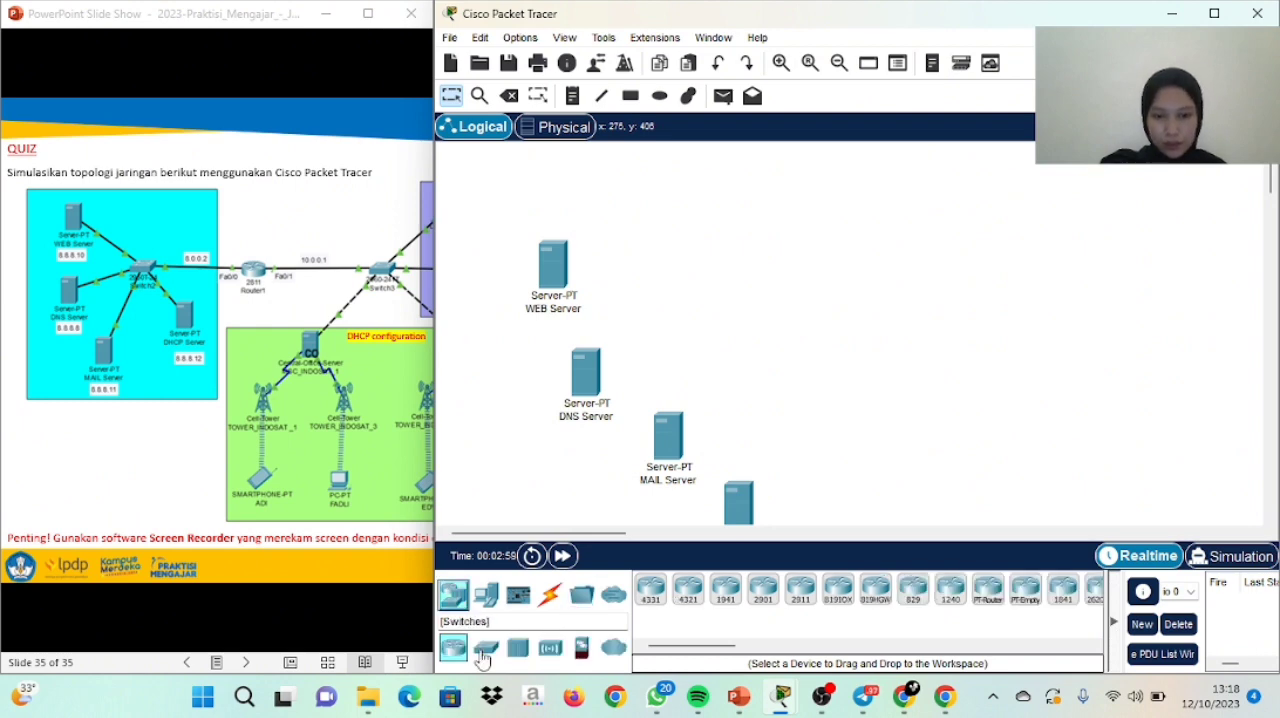
pyautogui.click(486, 647)
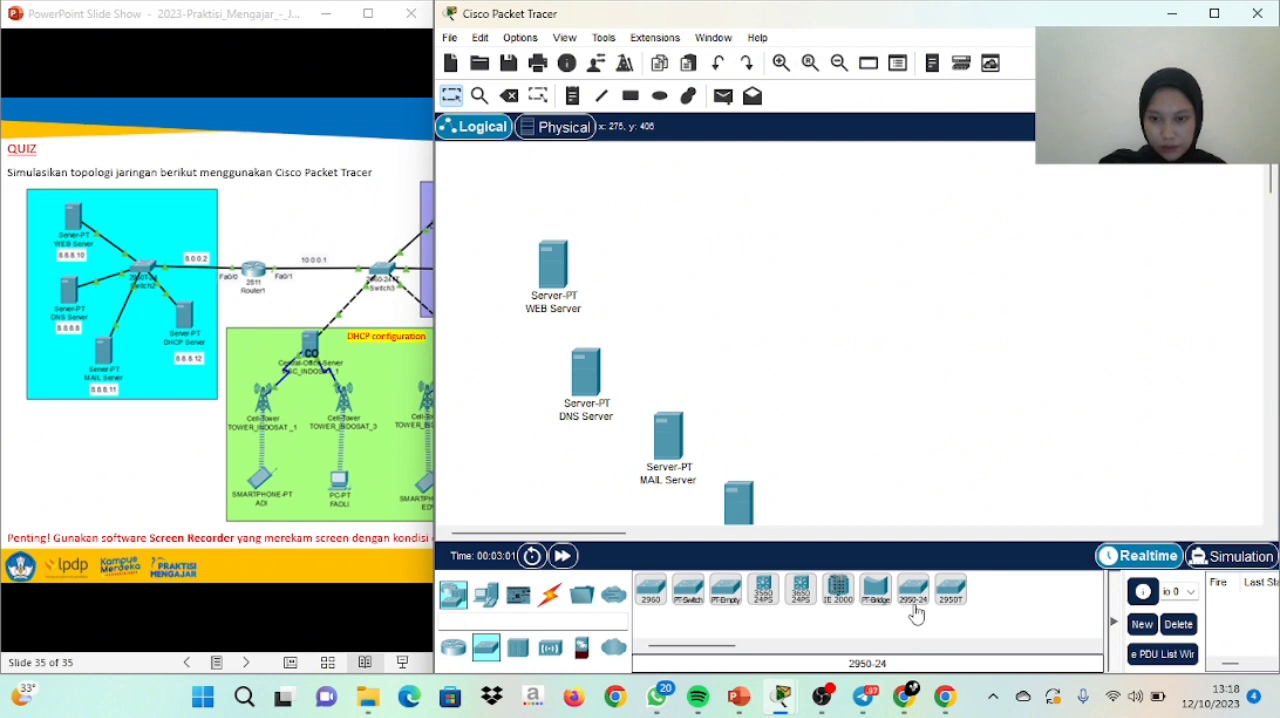
pyautogui.moveTo(916, 611); pyautogui.dragTo(790, 320)
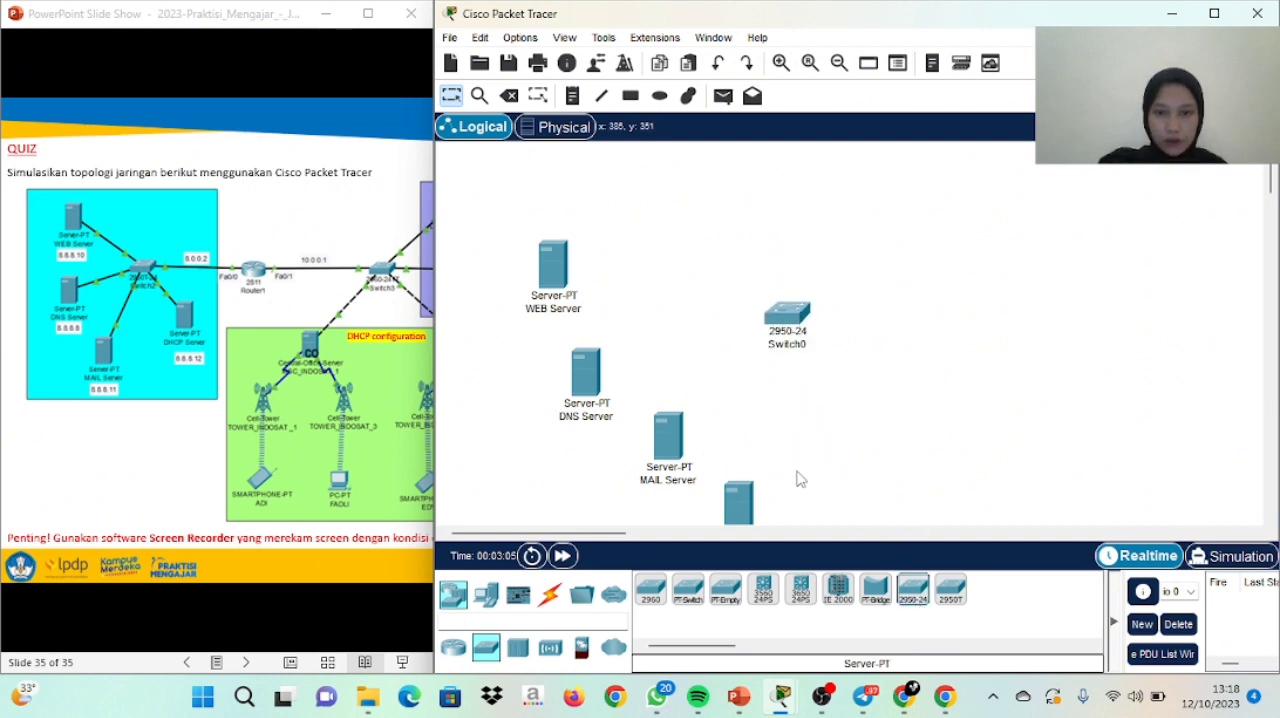
# Connect WEB Server's FastEthernet0 to the switch's FastEthernet0/1 with a Copper Straight-Through cable
pyautogui.click(555, 270)
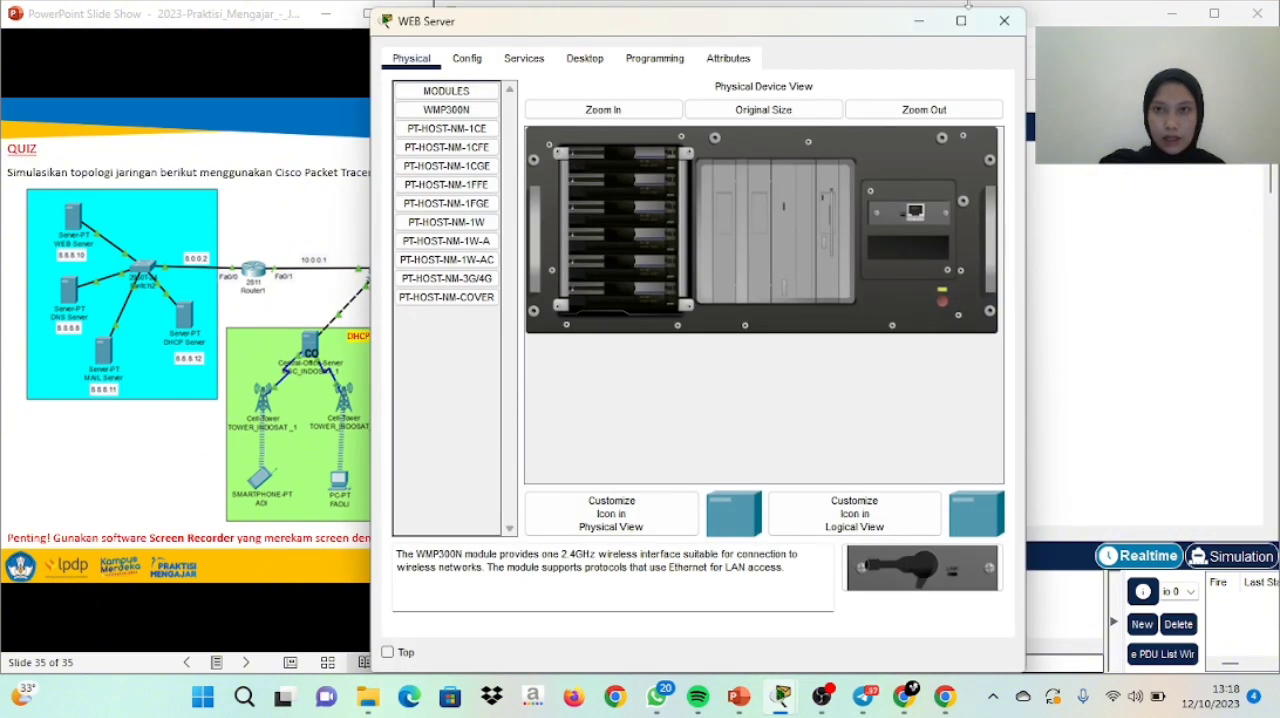
pyautogui.click(1004, 20)
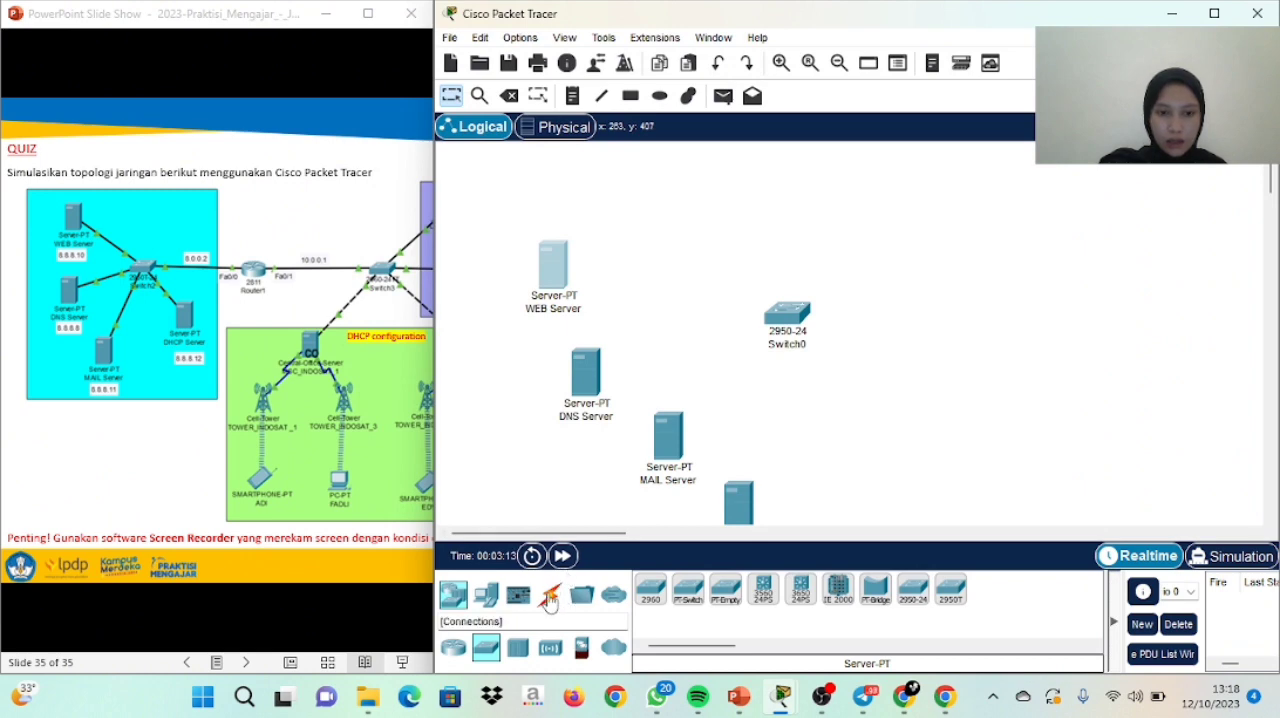
pyautogui.click(550, 597)
pyautogui.click(727, 592)
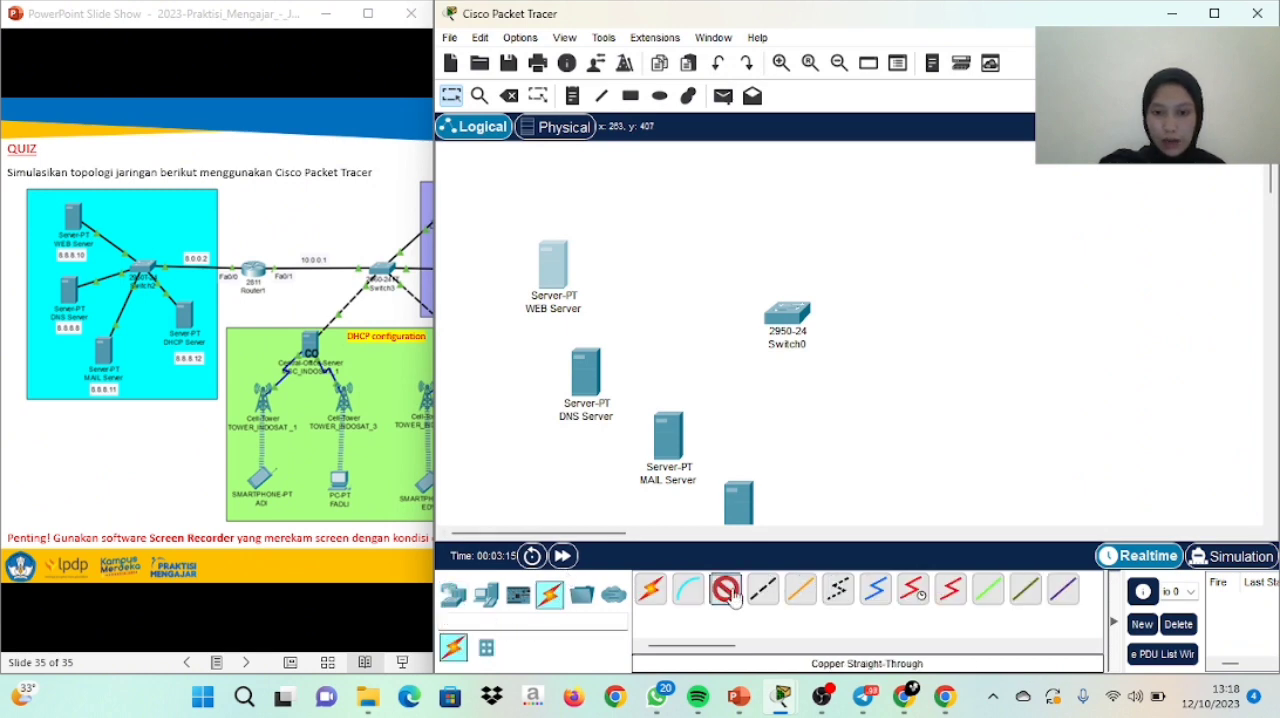
pyautogui.click(565, 284)
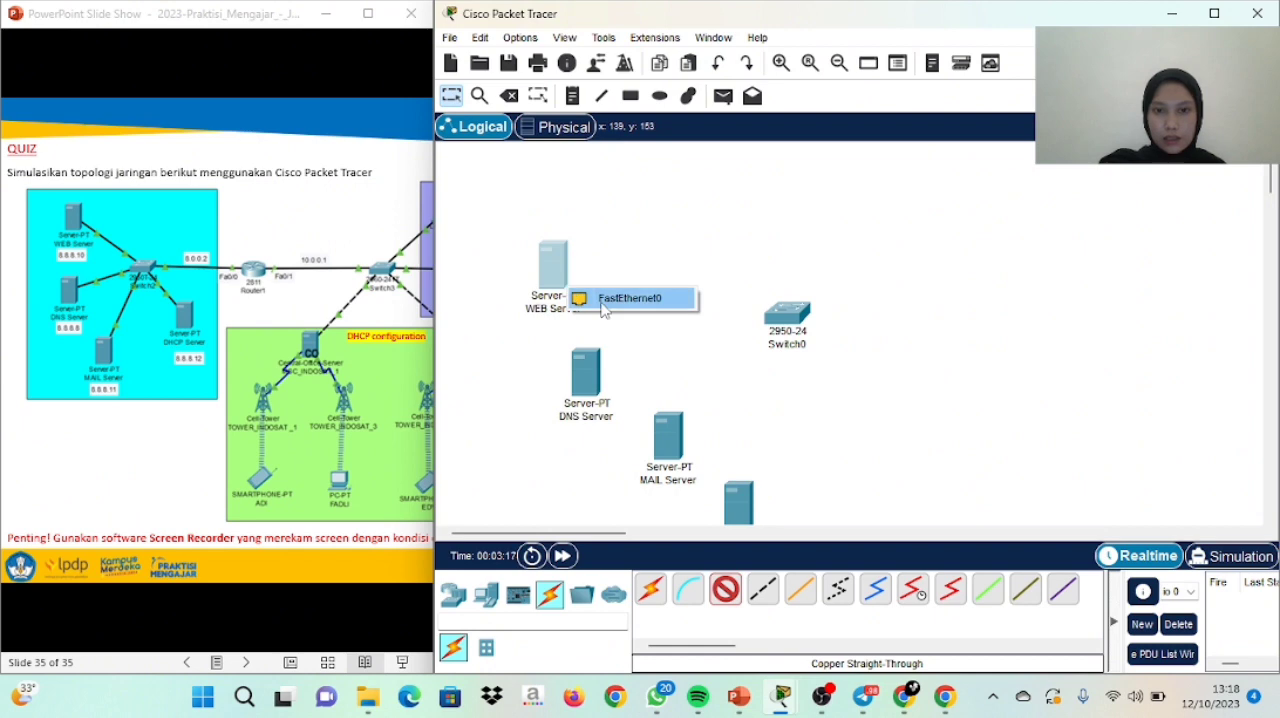
pyautogui.click(603, 298)
pyautogui.click(783, 311)
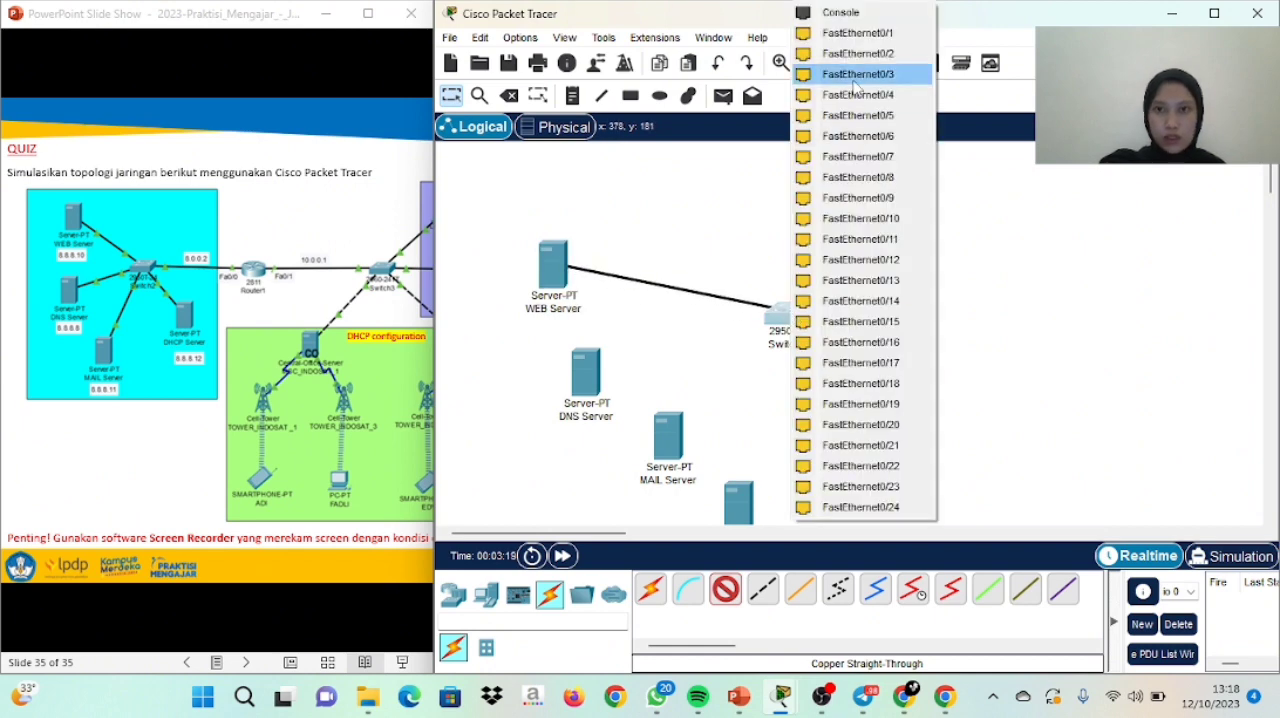
pyautogui.click(850, 33)
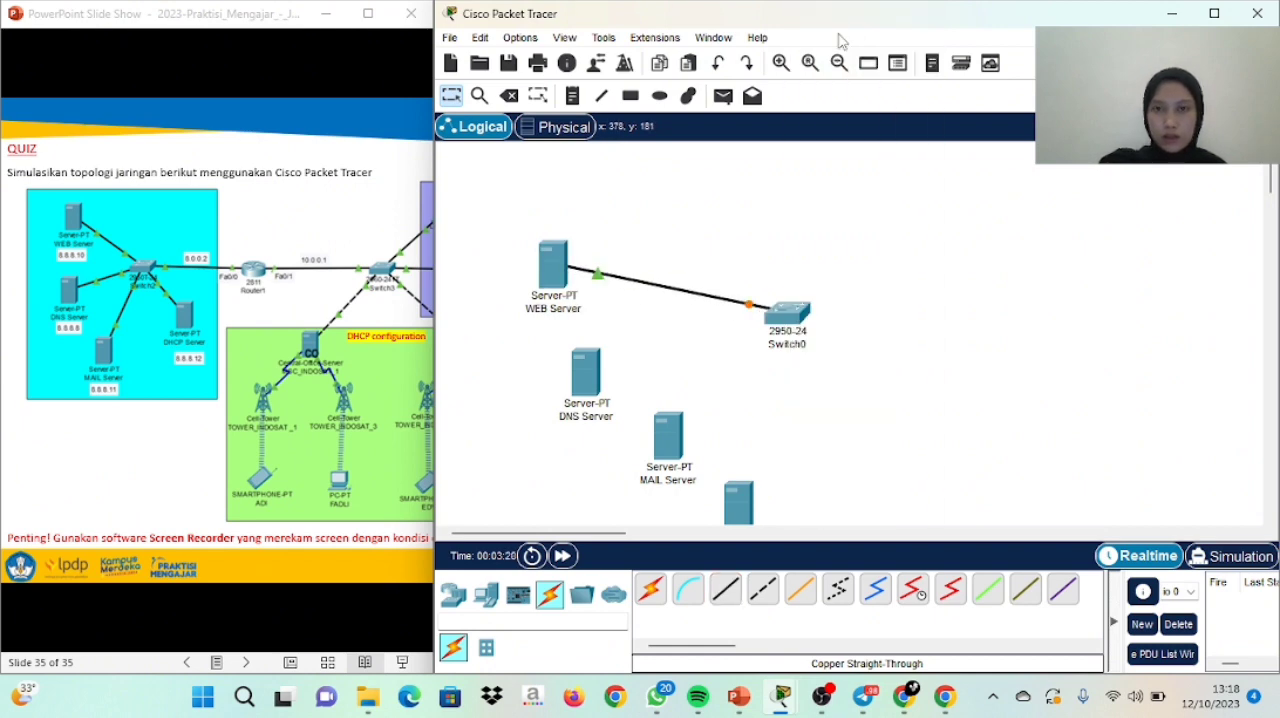
# Connect DNS Server's FastEthernet0 to the switch's FastEthernet0/2 with a Copper Straight-Through cable
pyautogui.click(727, 590)
pyautogui.click(603, 378)
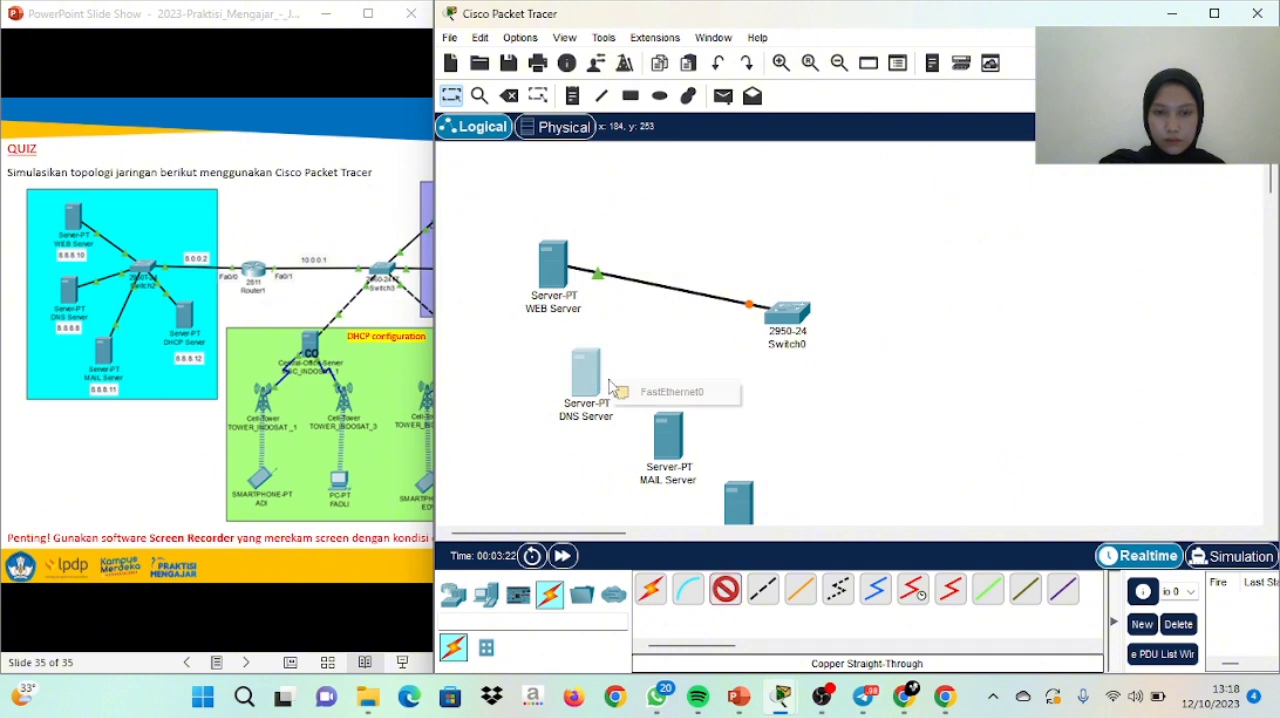
pyautogui.click(674, 391)
pyautogui.click(797, 325)
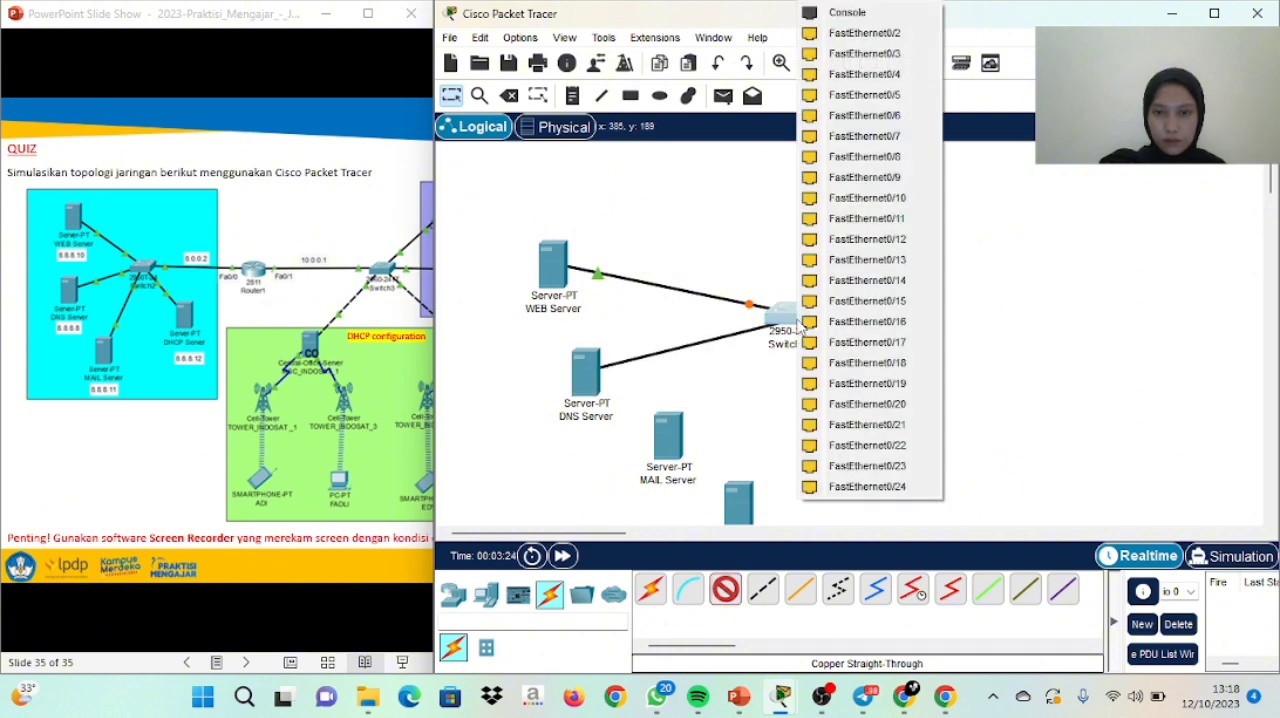
pyautogui.click(855, 34)
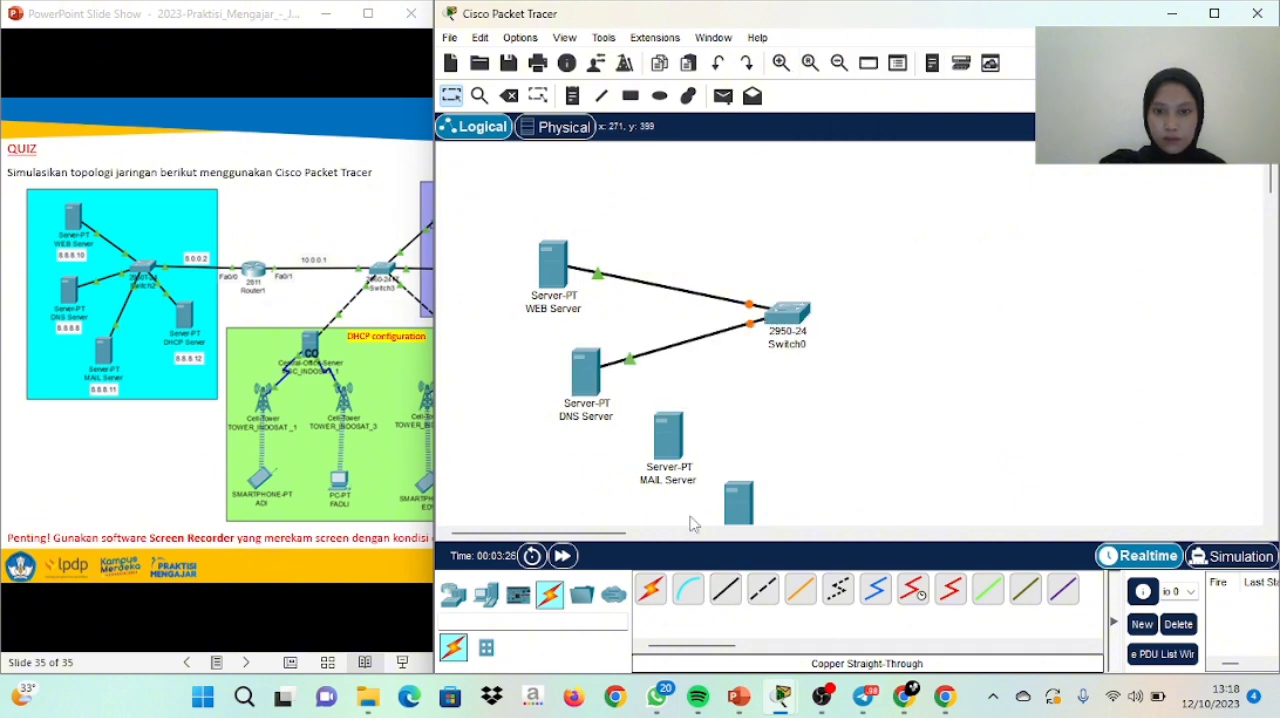
# Connect MAIL Server's FastEthernet0 to the switch's FastEthernet0/3 with a Copper Straight-Through cable
pyautogui.click(727, 590)
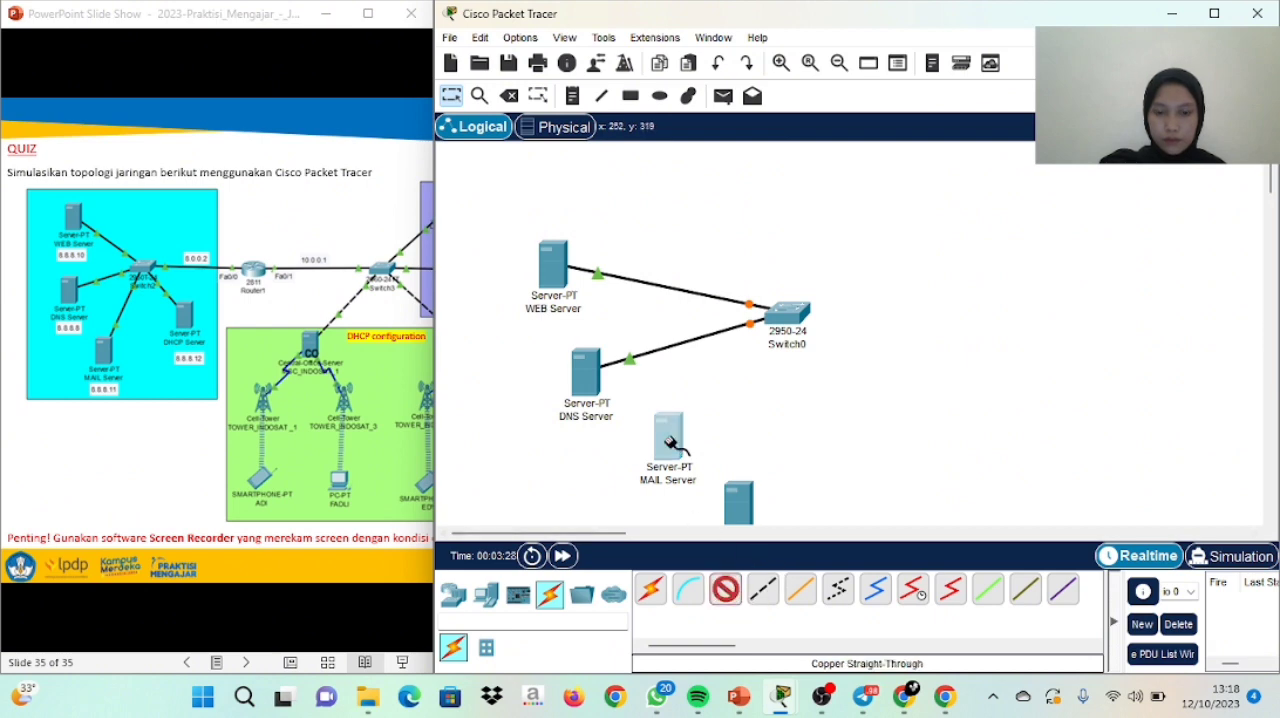
pyautogui.click(672, 445)
pyautogui.click(712, 453)
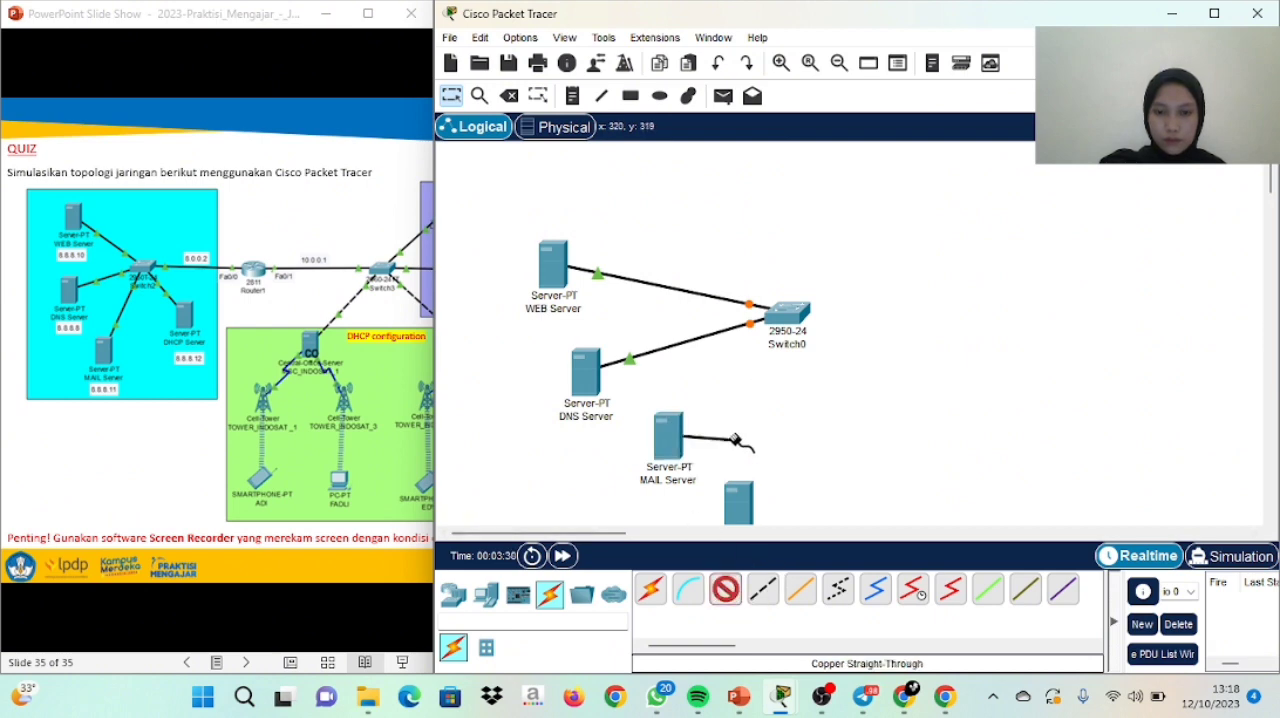
pyautogui.click(790, 322)
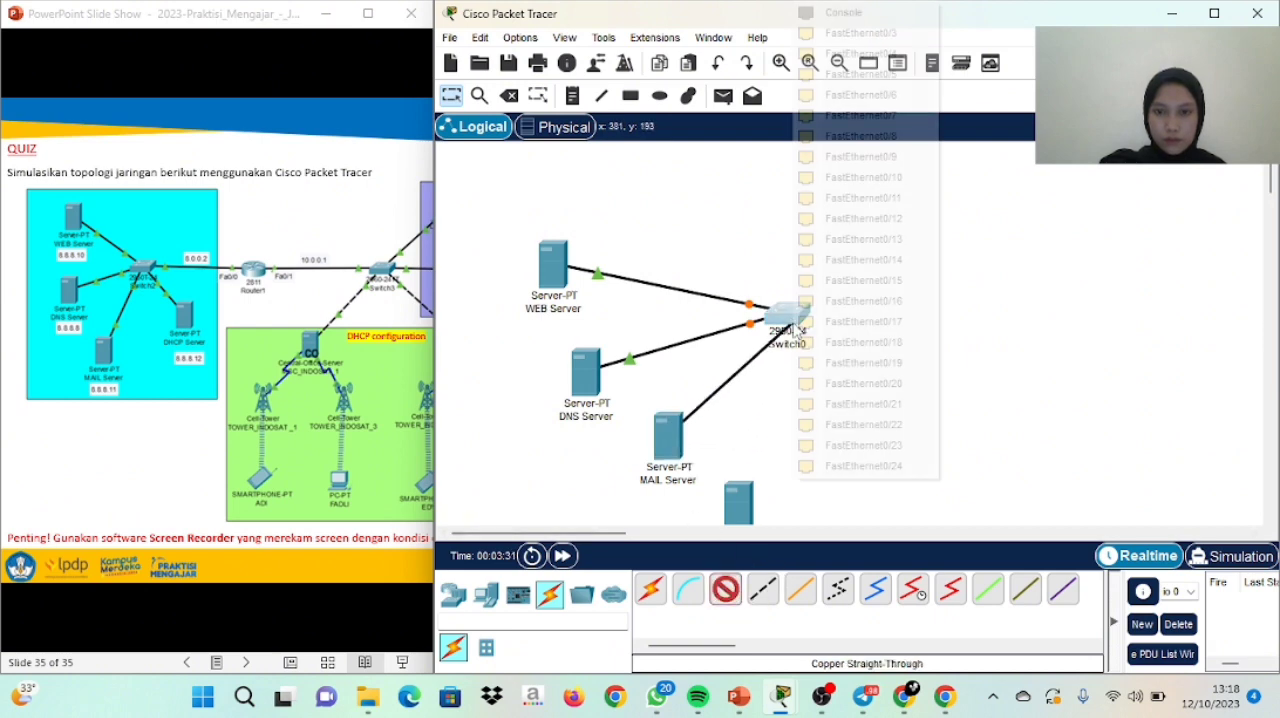
pyautogui.click(846, 36)
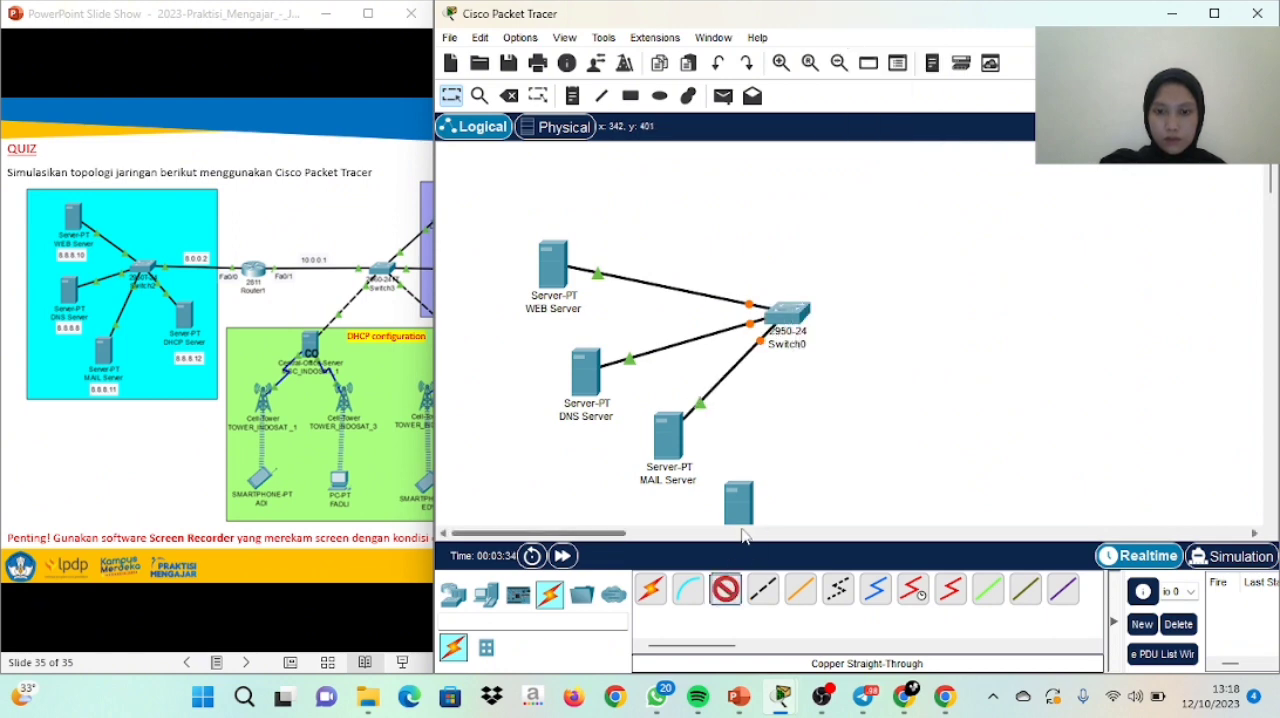
# Connect DHCP Server's FastEthernet0 to the switch's FastEthernet0/4 with a Copper Straight-Through cable
pyautogui.click(739, 508)
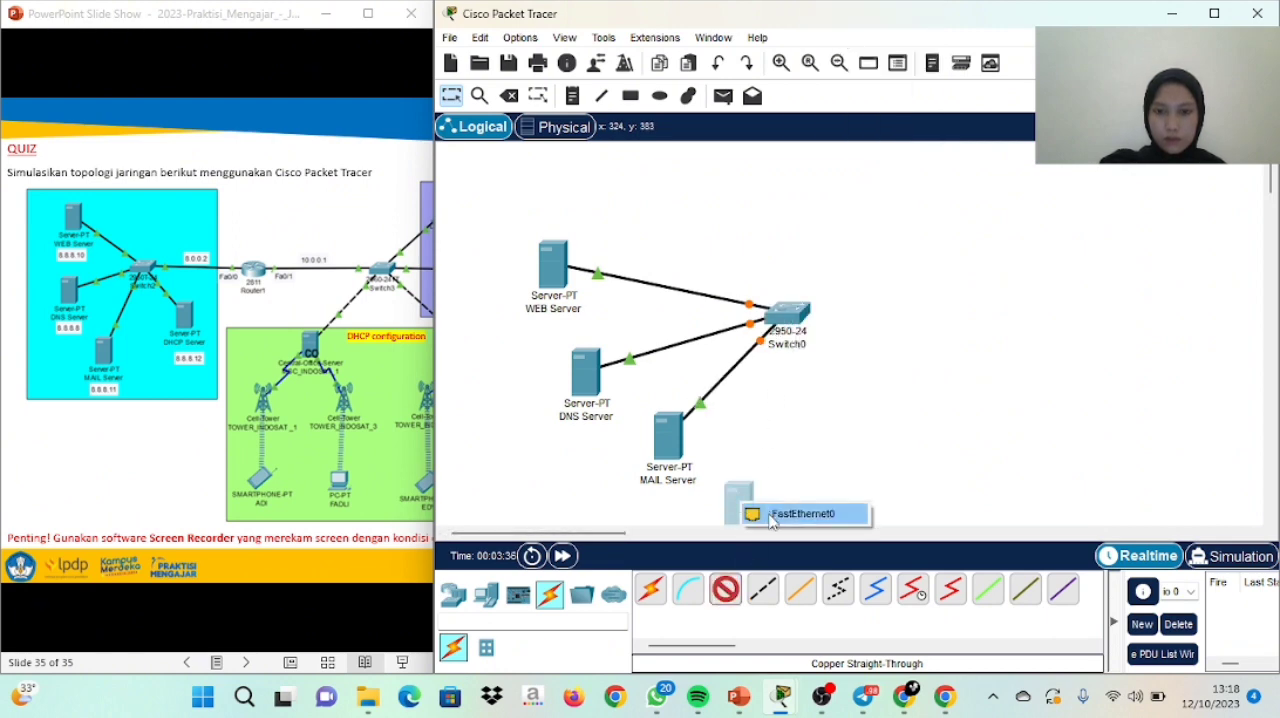
pyautogui.click(800, 513)
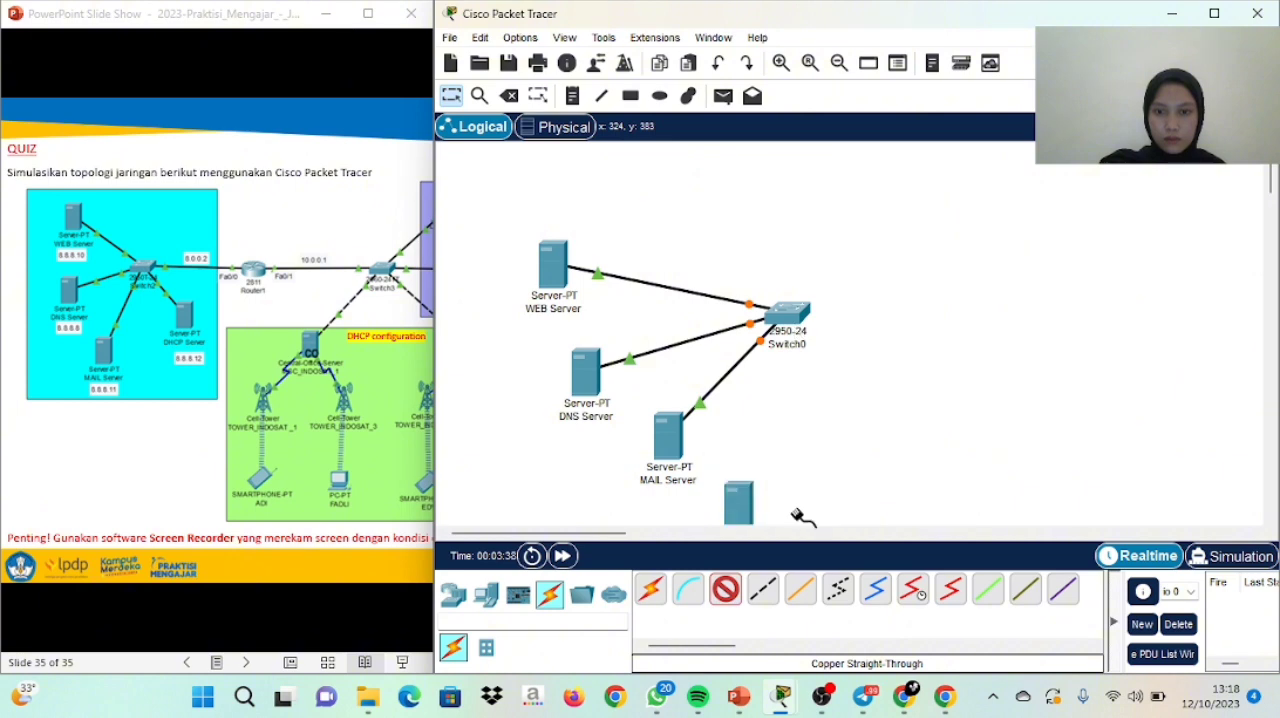
pyautogui.click(800, 307)
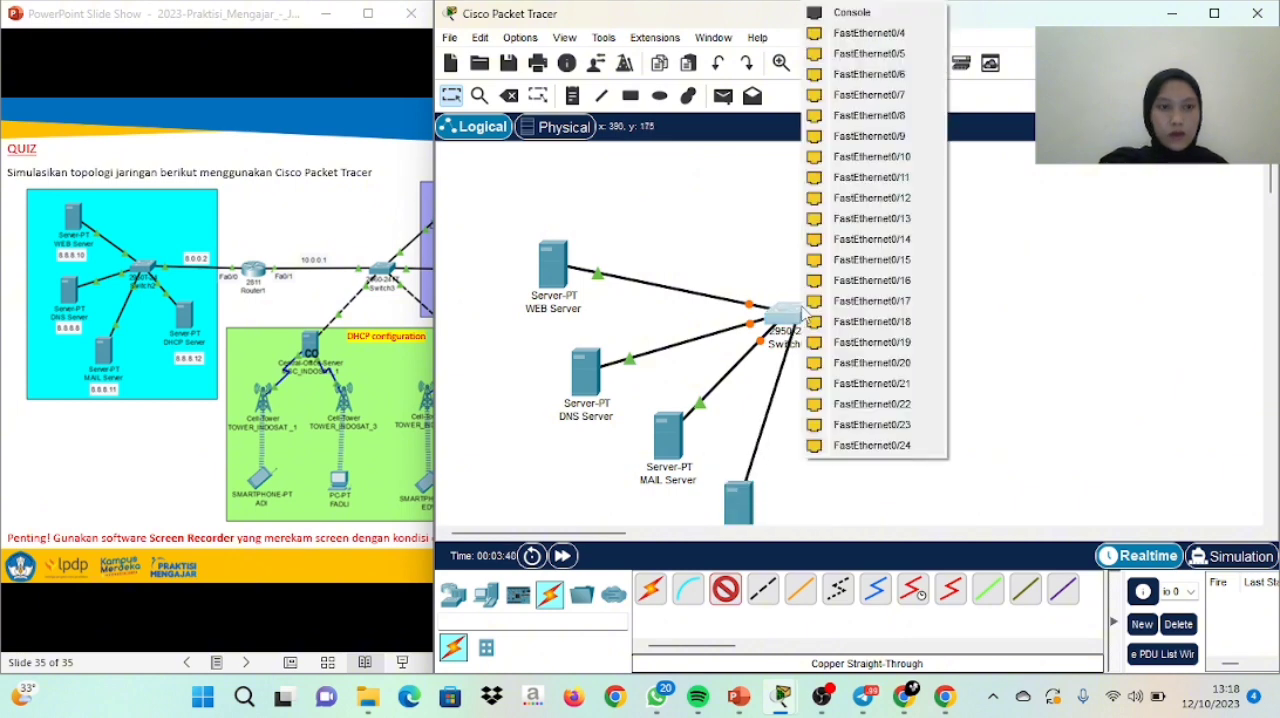
pyautogui.click(856, 34)
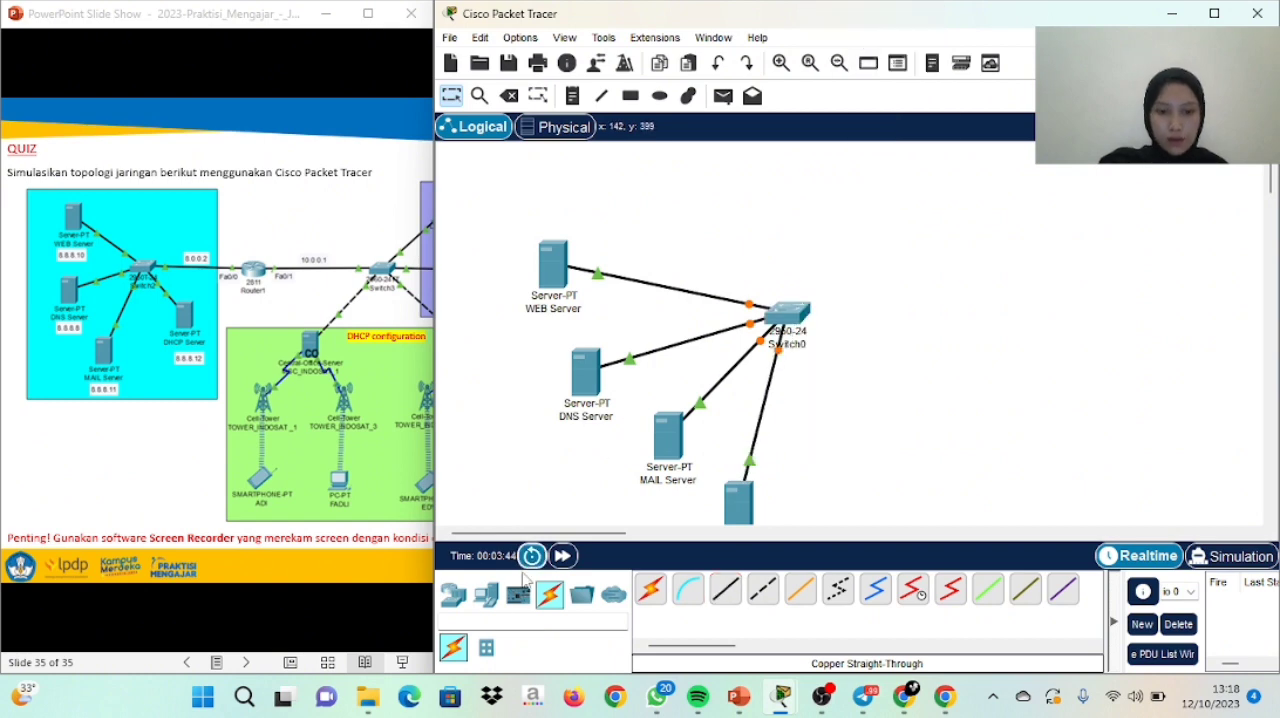
# Place a 2811 router to the right of the 2950-24 switch, at about the same height
pyautogui.click(454, 598)
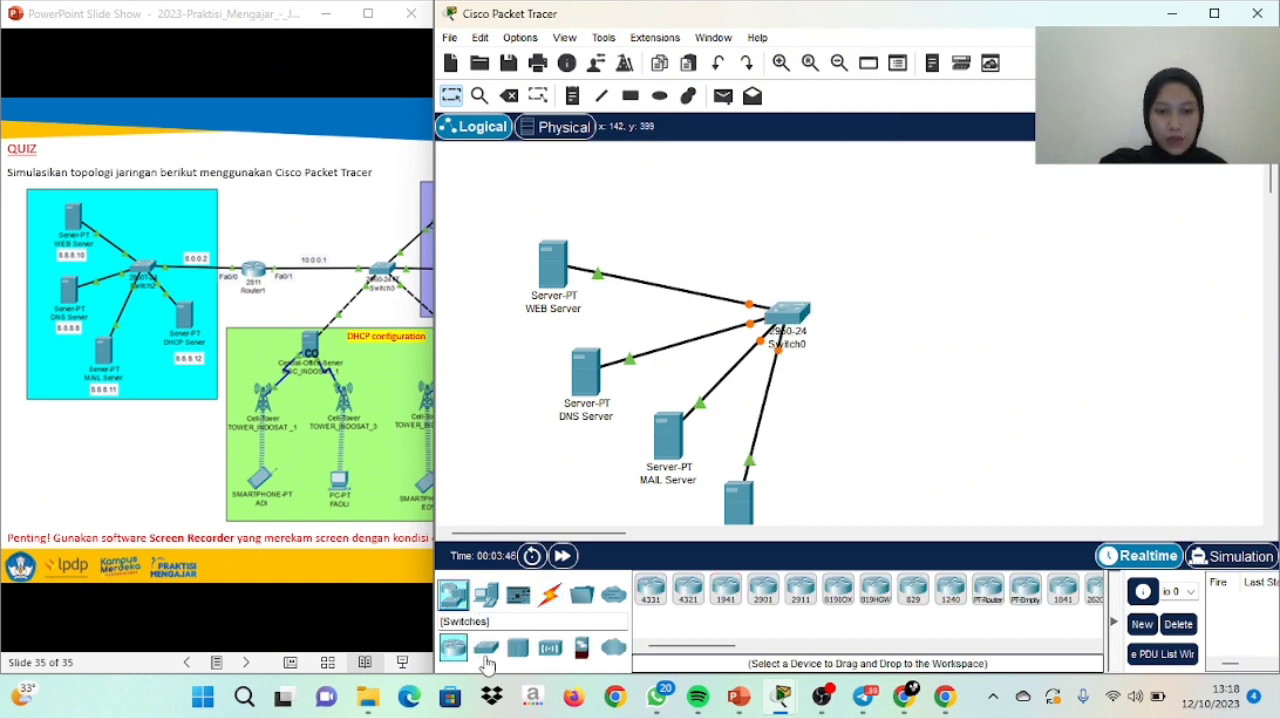
pyautogui.click(486, 652)
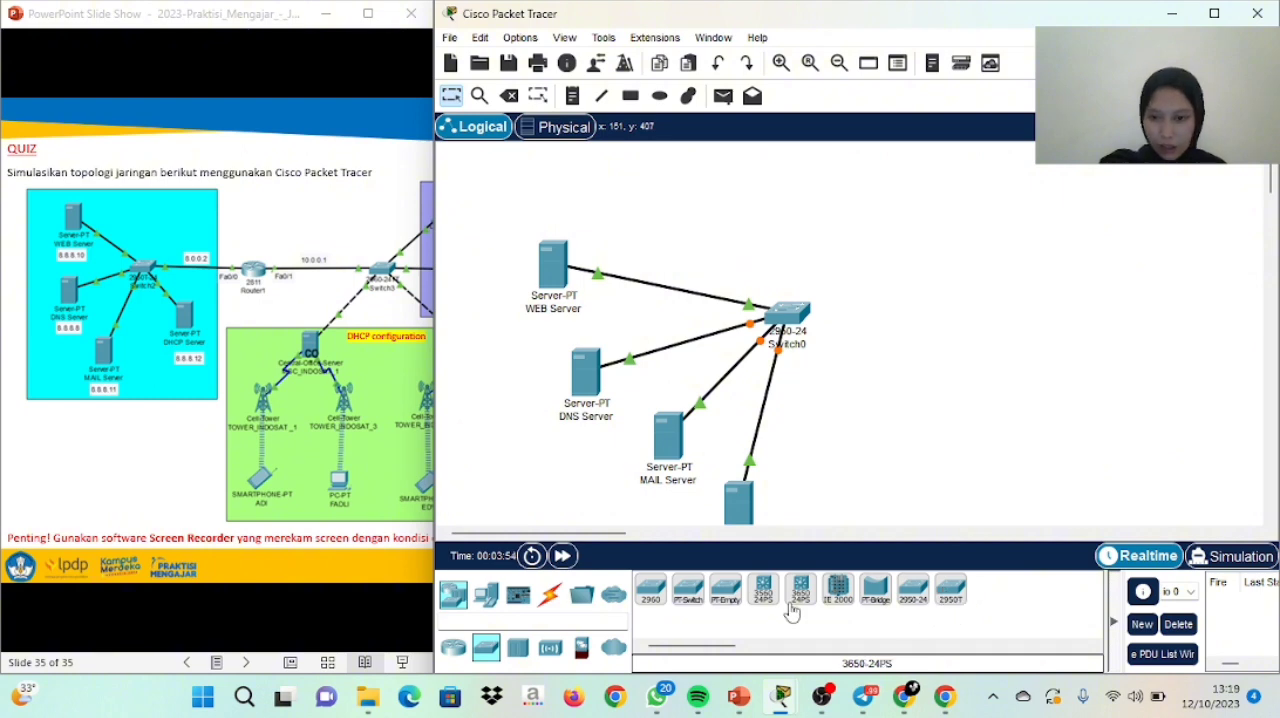
pyautogui.click(517, 648)
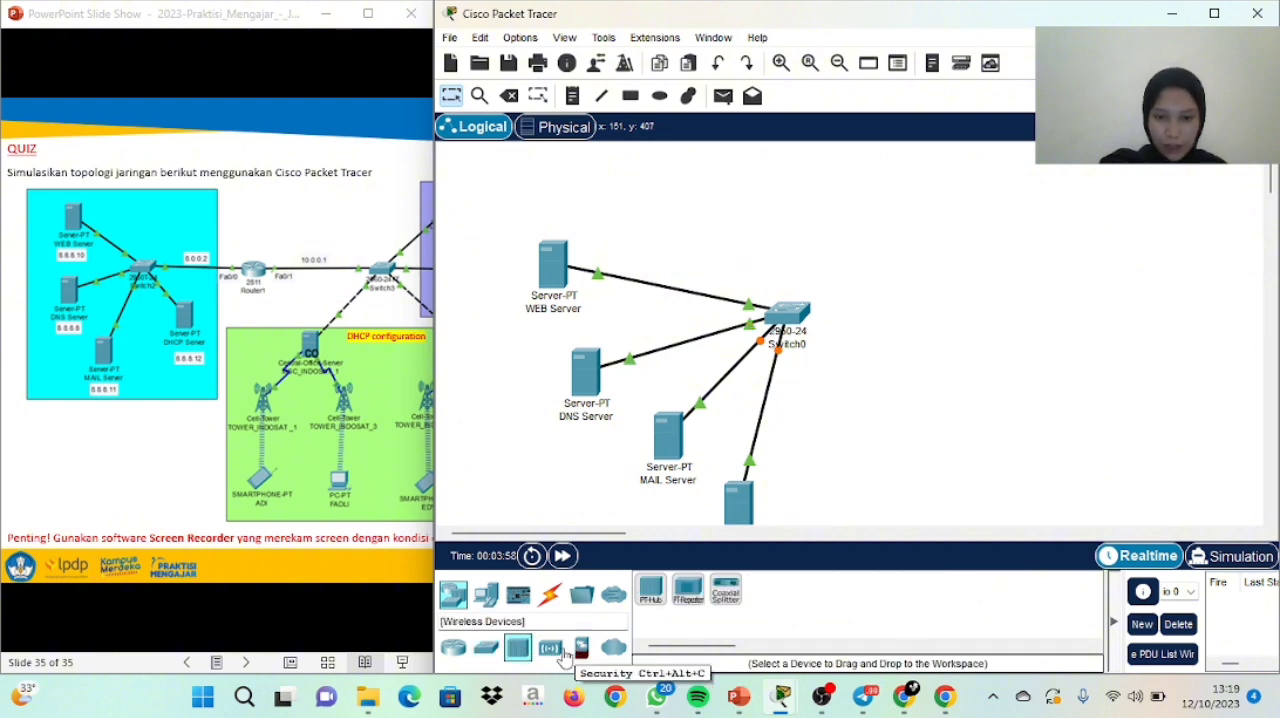
pyautogui.click(550, 650)
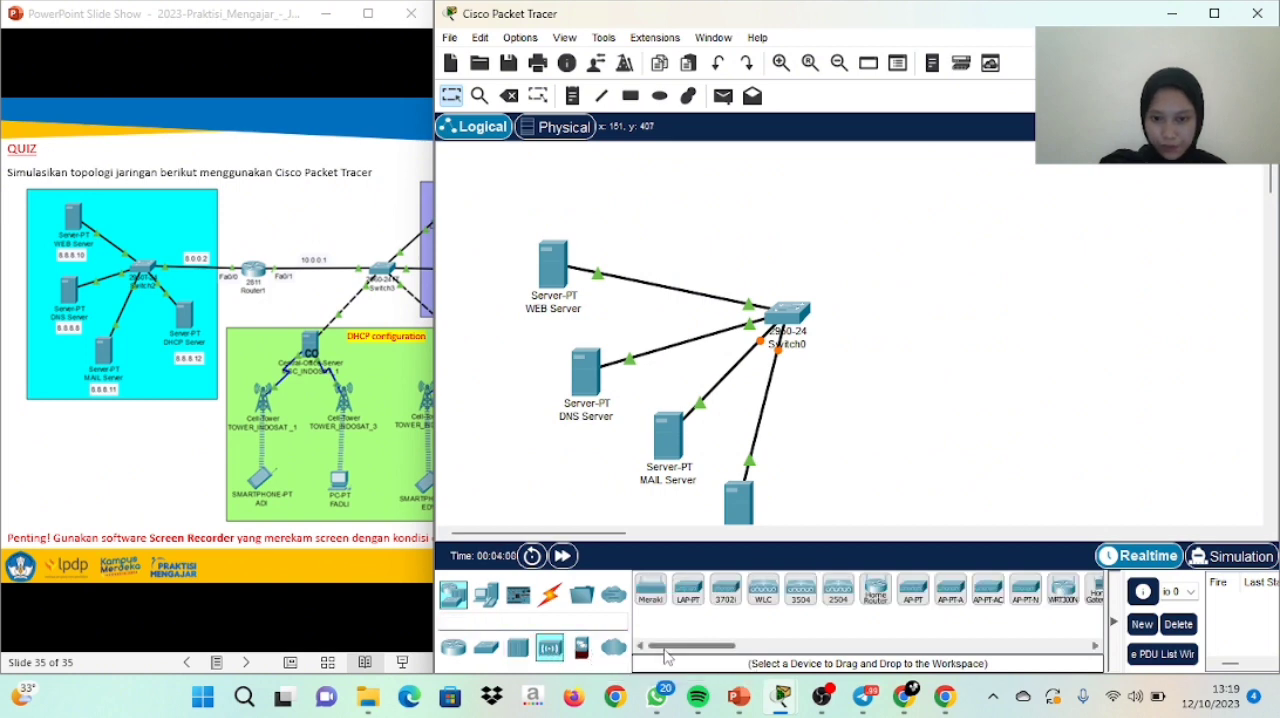
pyautogui.moveTo(668, 647); pyautogui.dragTo(730, 648)
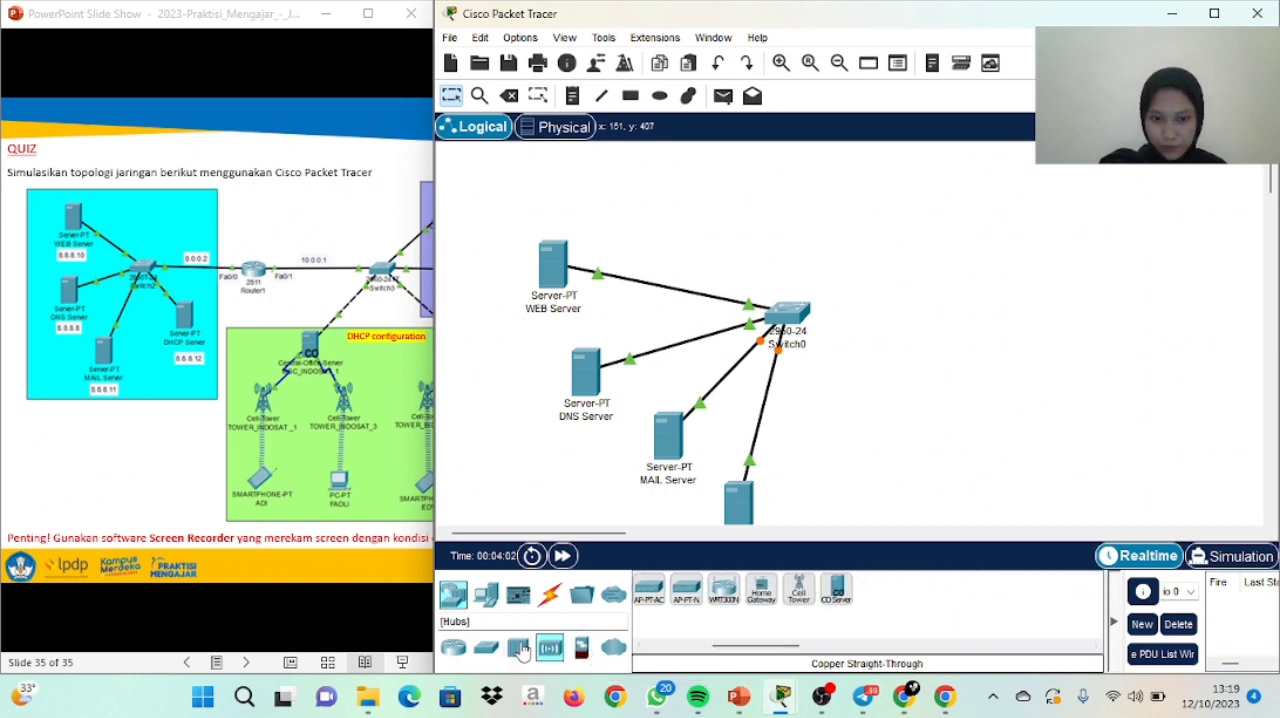
pyautogui.click(486, 647)
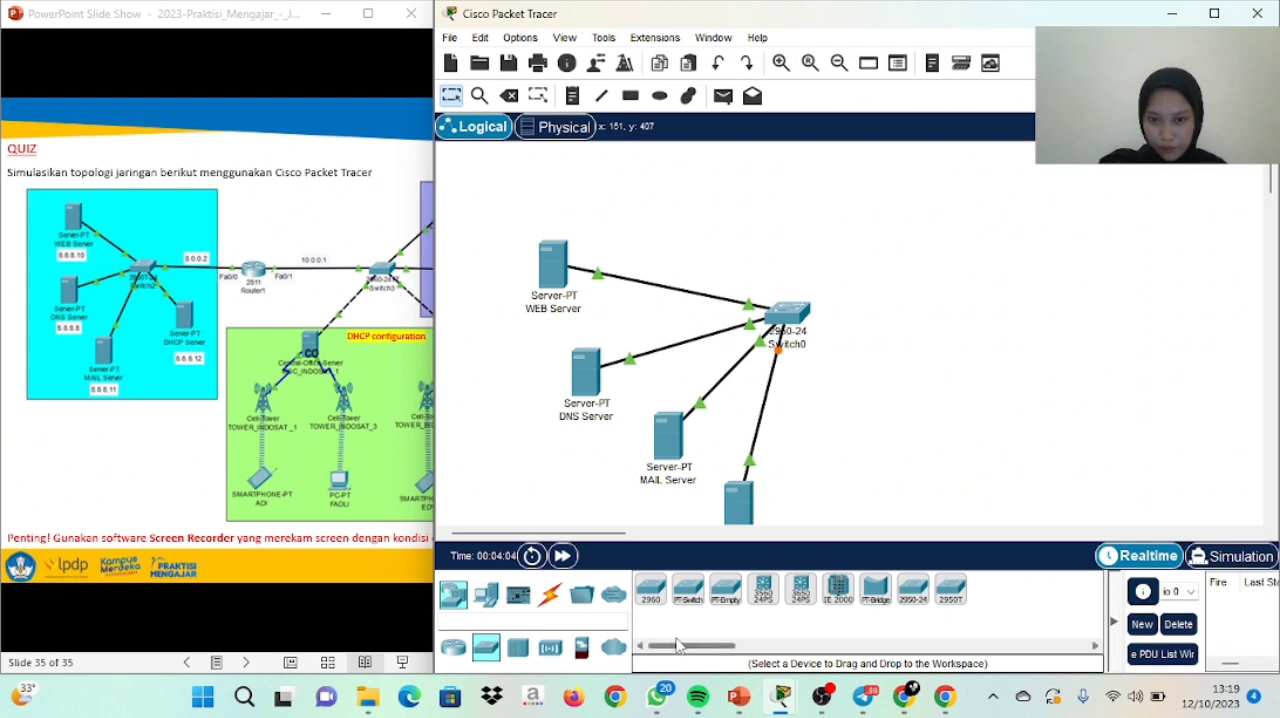
pyautogui.click(458, 650)
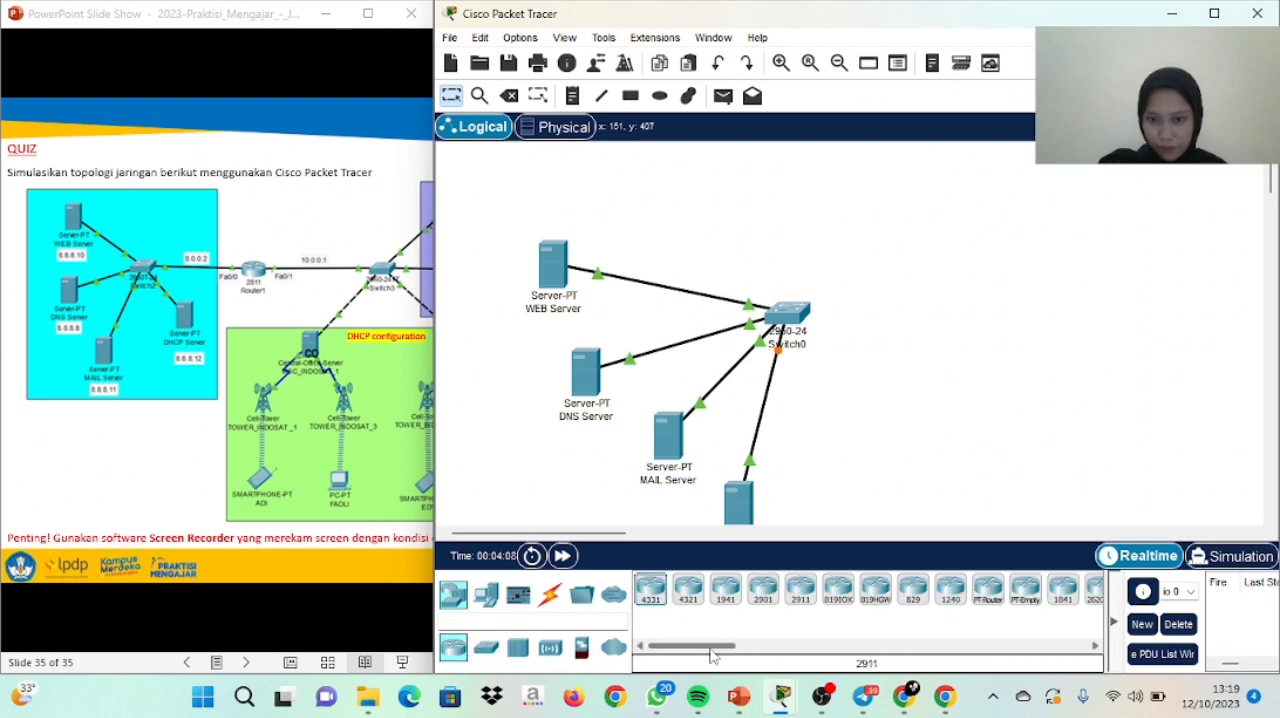
pyautogui.moveTo(712, 648); pyautogui.dragTo(750, 648)
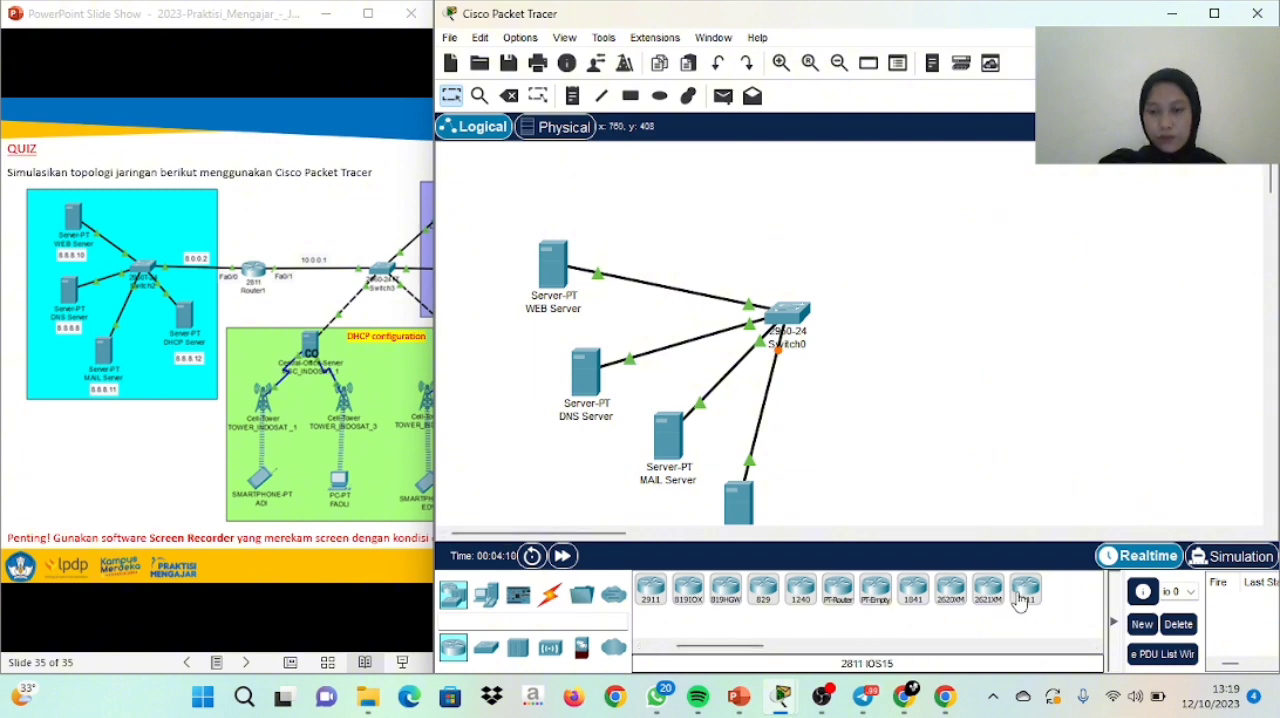
pyautogui.moveTo(1020, 600); pyautogui.dragTo(936, 338)
# Connect a free FastEthernet port of the switch to the router's FastEthernet0/0 with a Copper Straight-Through cable, and move the router level with the switch
pyautogui.click(549, 595)
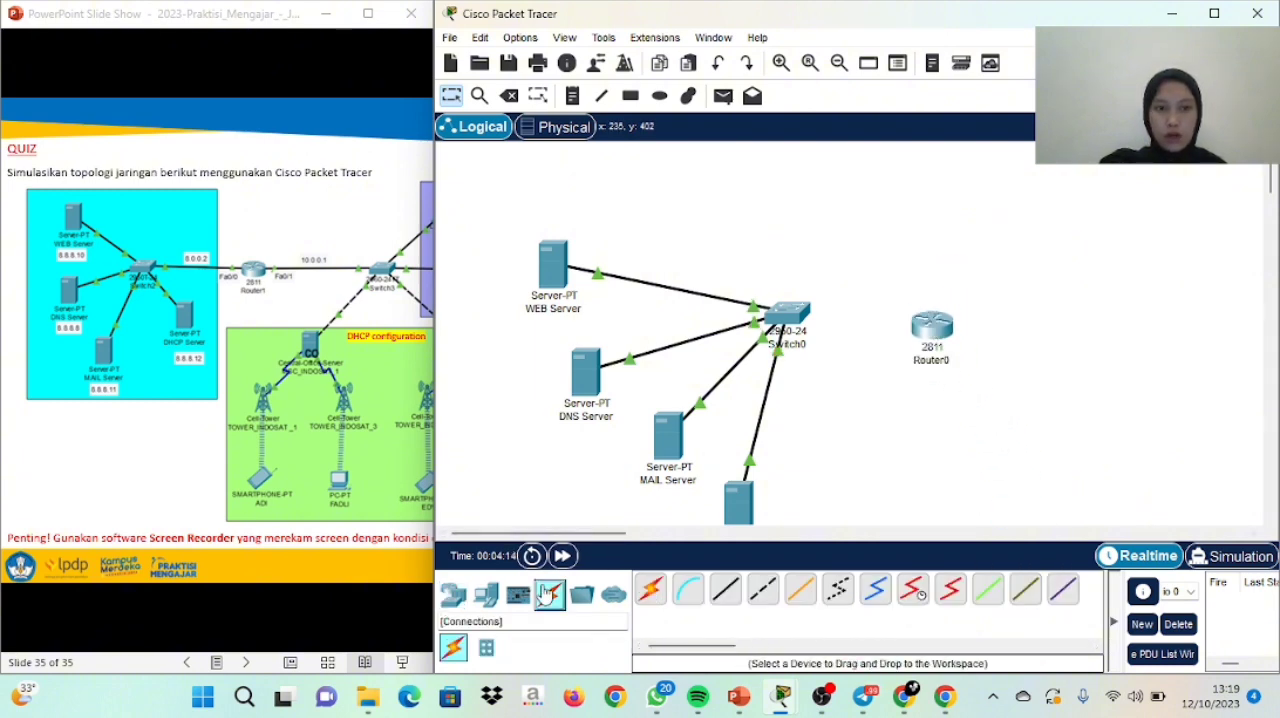
pyautogui.click(726, 590)
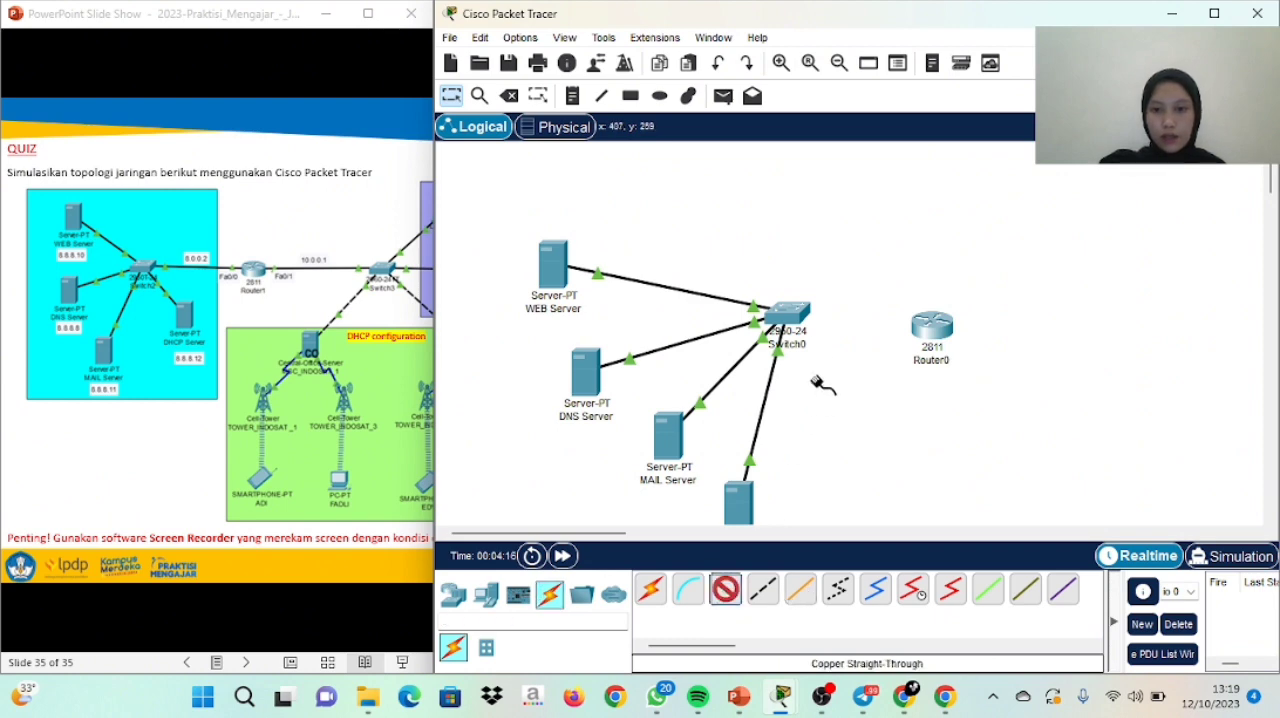
pyautogui.click(788, 318)
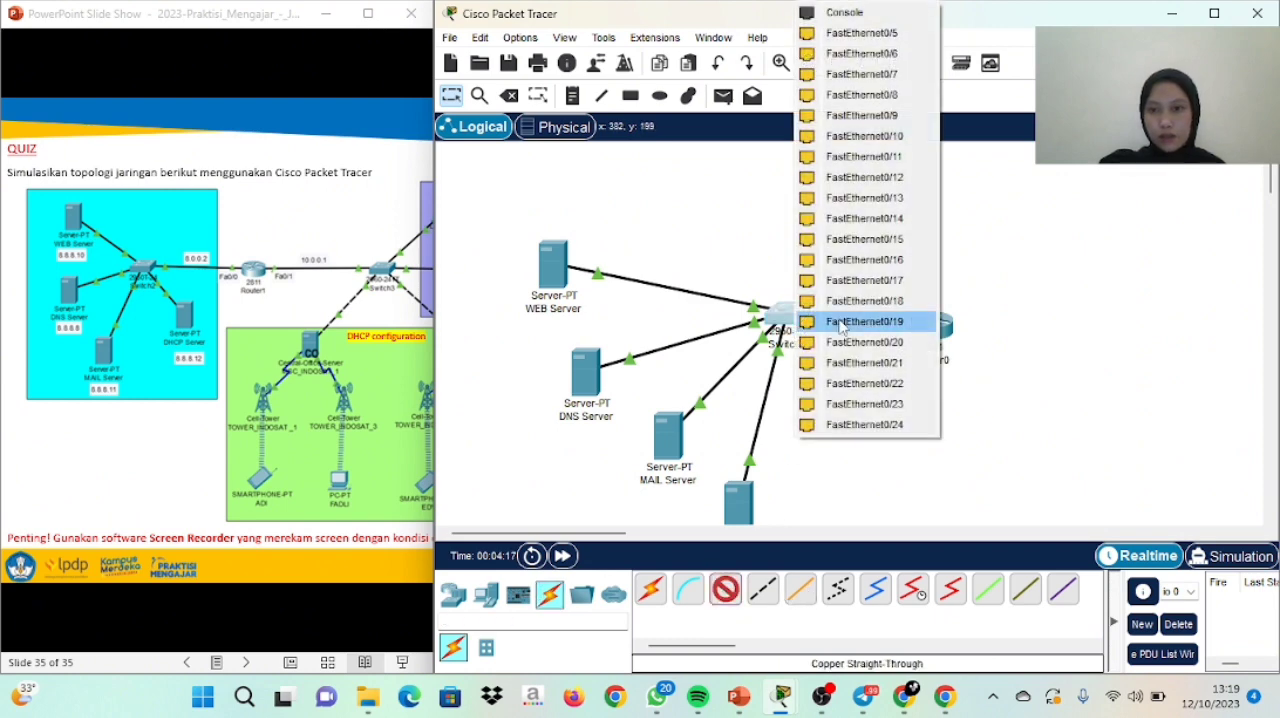
pyautogui.click(890, 48)
pyautogui.click(945, 331)
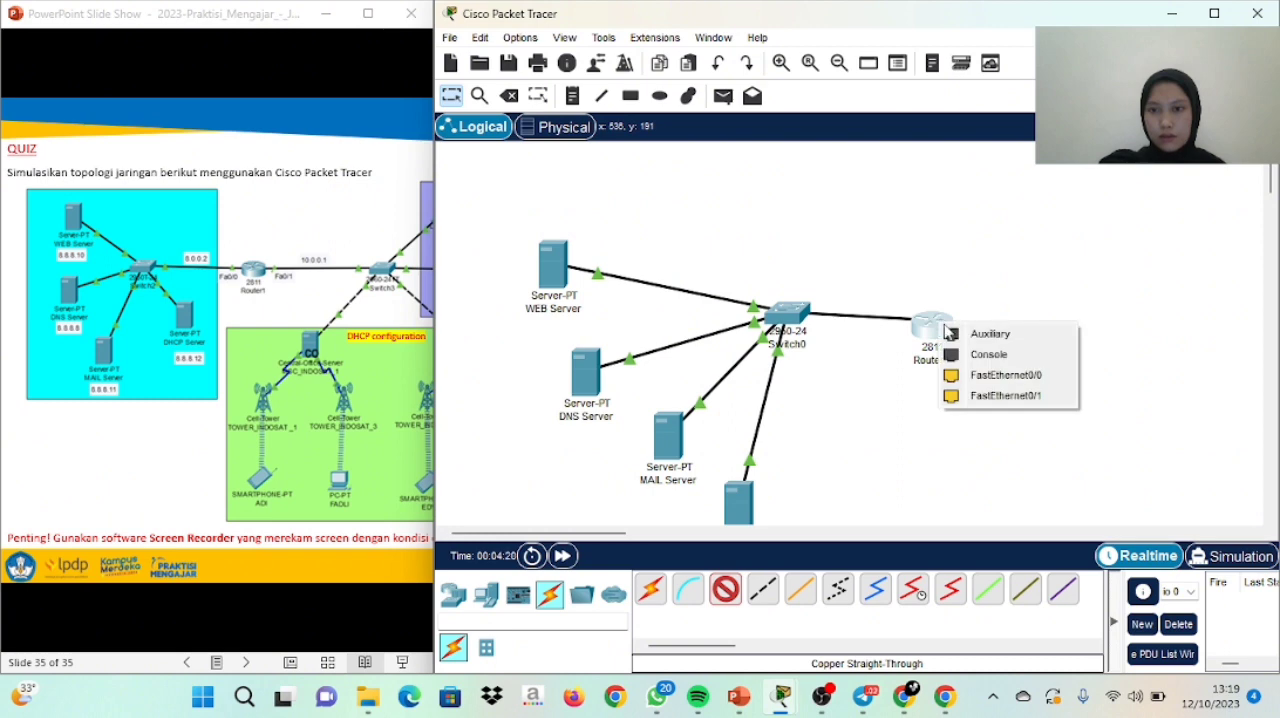
pyautogui.click(985, 375)
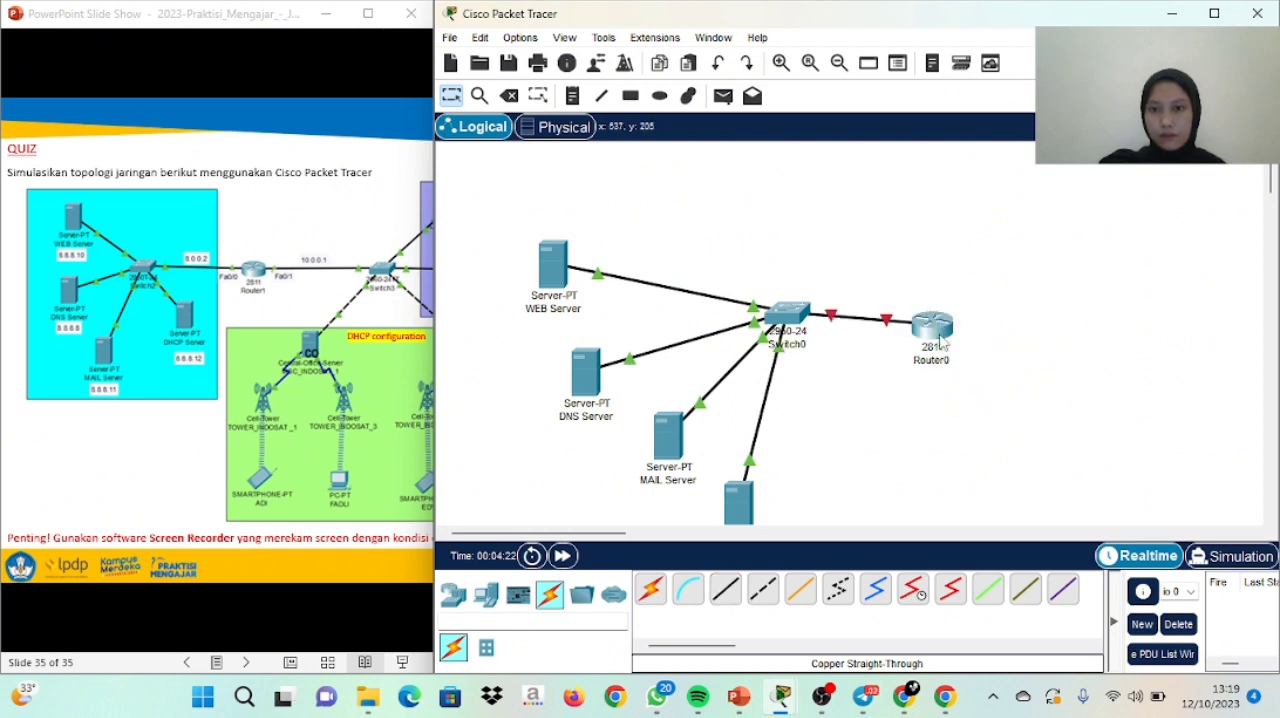
pyautogui.moveTo(940, 343); pyautogui.dragTo(970, 330)
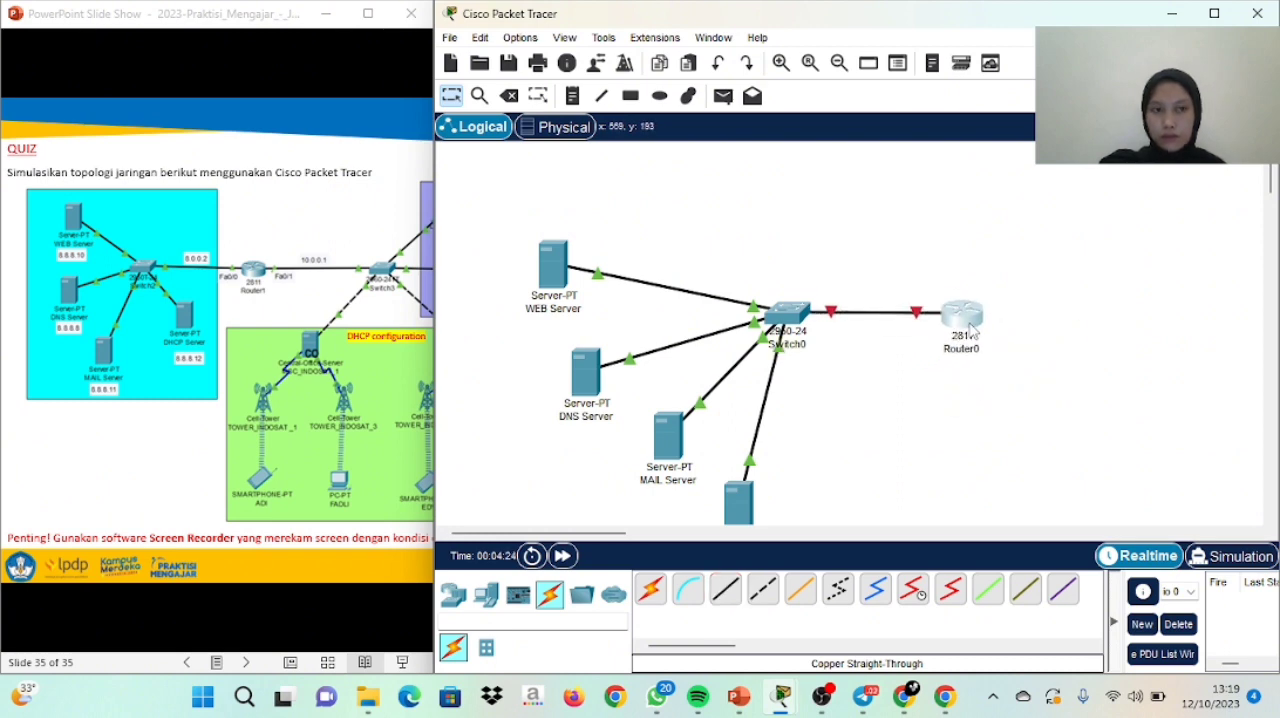
# Place a second 2950-24 switch to the right of the 2811 router, at about the same height
pyautogui.click(313, 372)
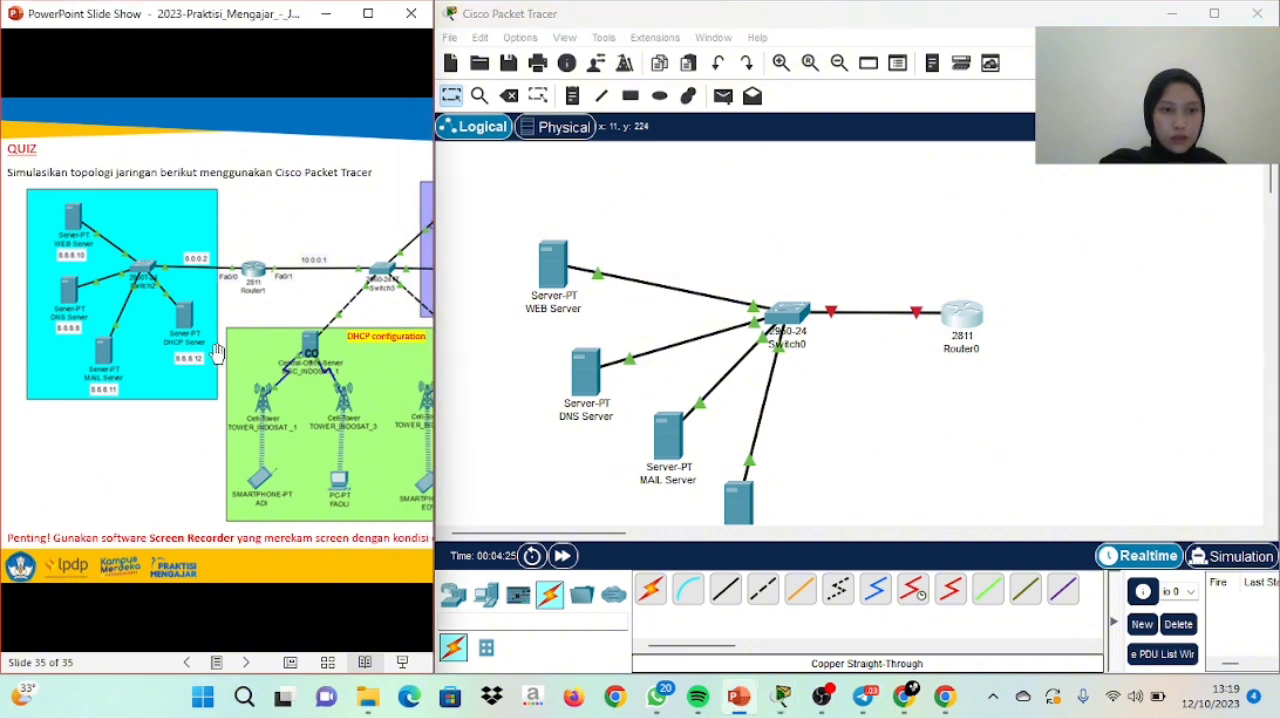
pyautogui.moveTo(217, 355); pyautogui.dragTo(80, 323)
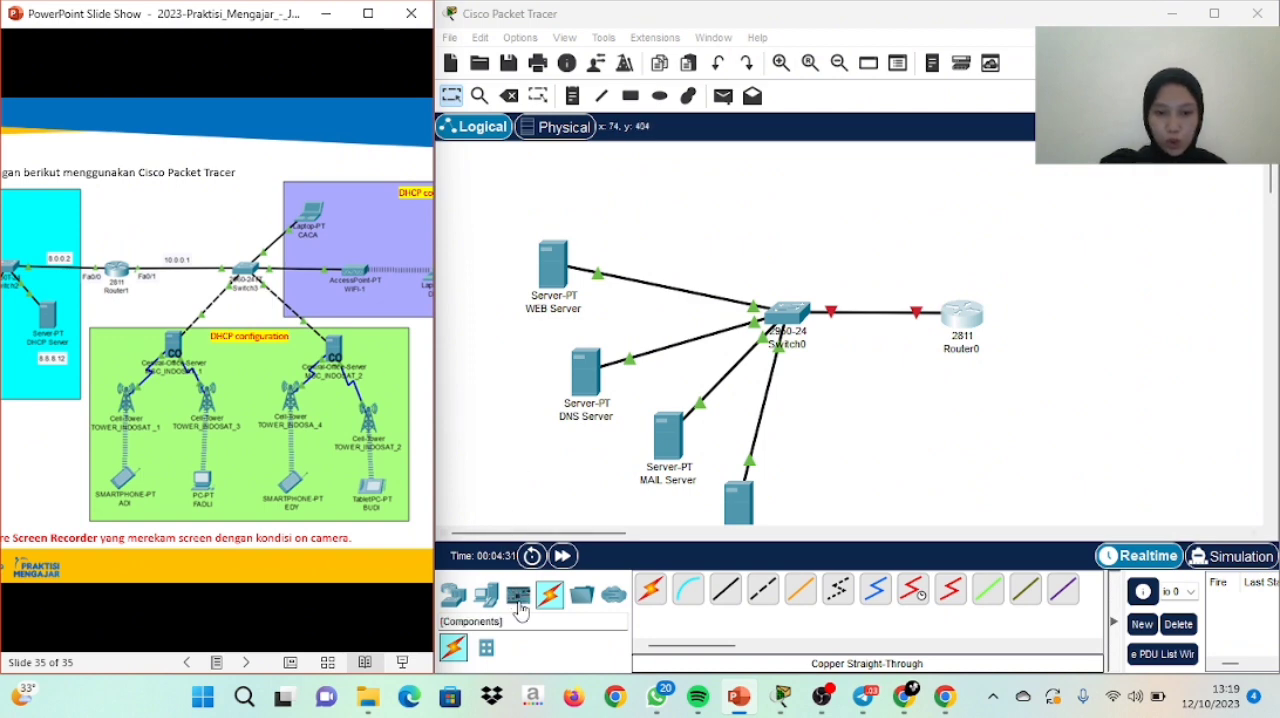
pyautogui.click(446, 596)
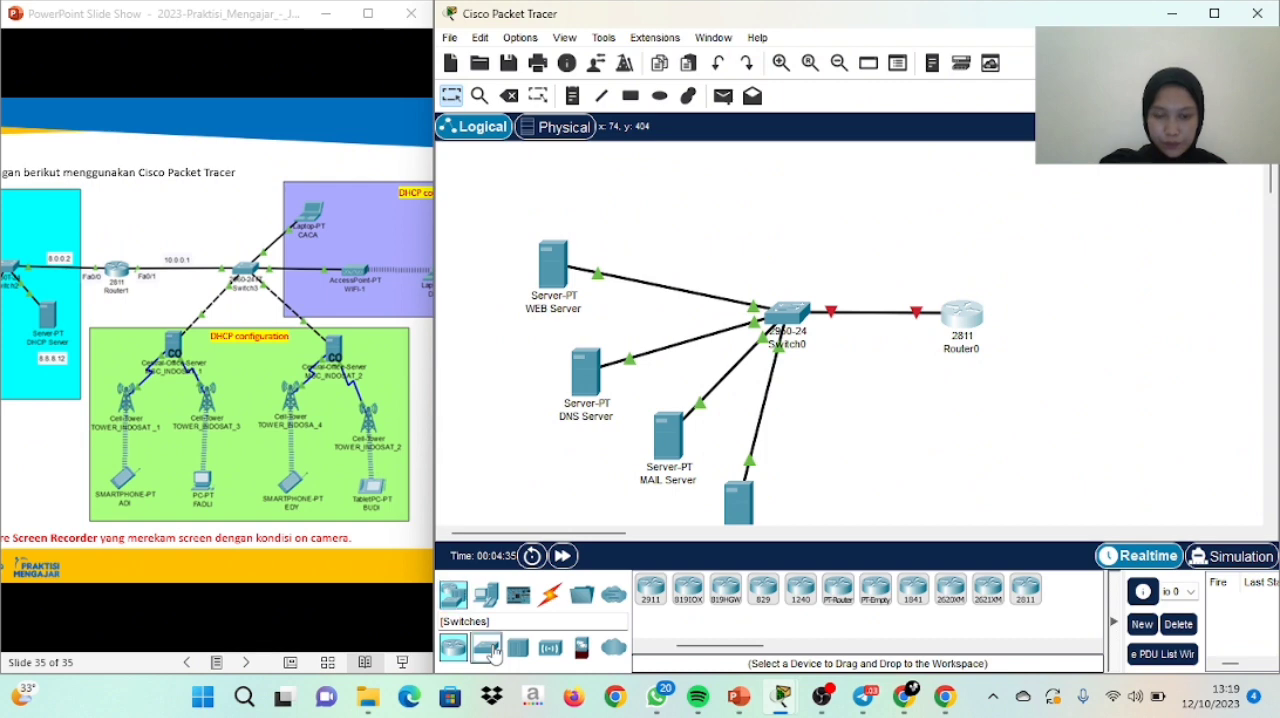
pyautogui.click(488, 648)
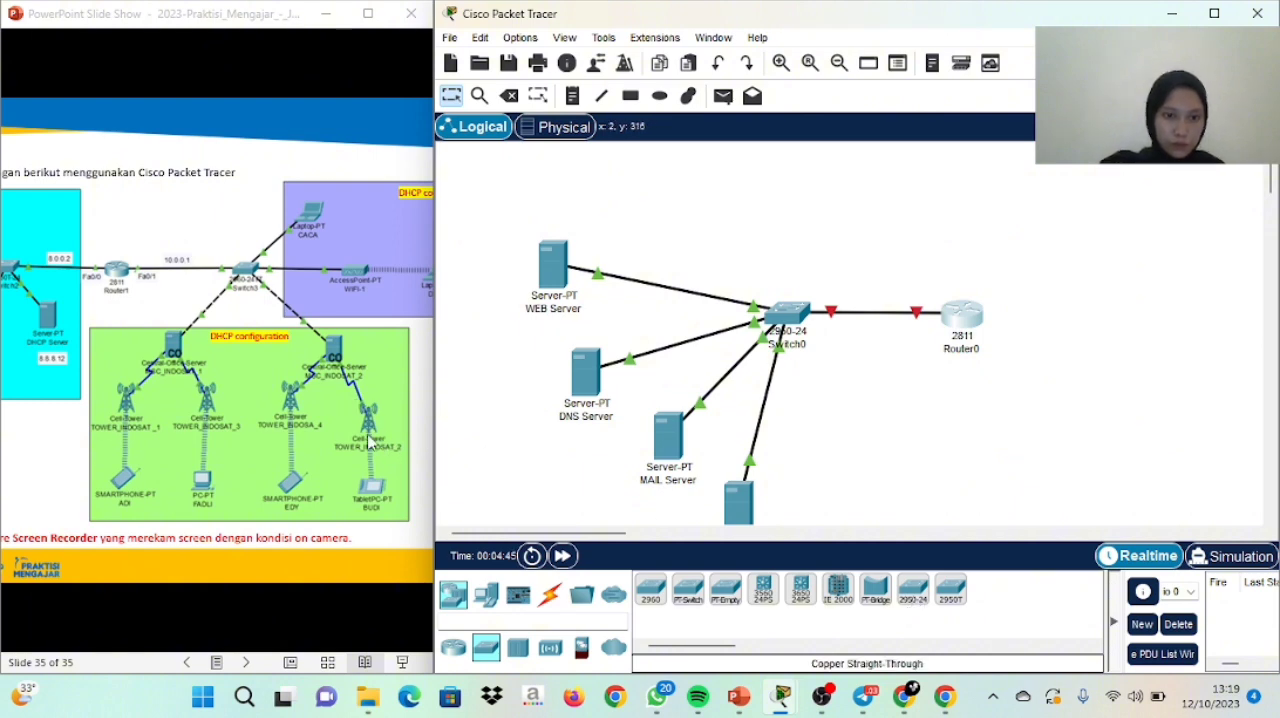
pyautogui.click(283, 368)
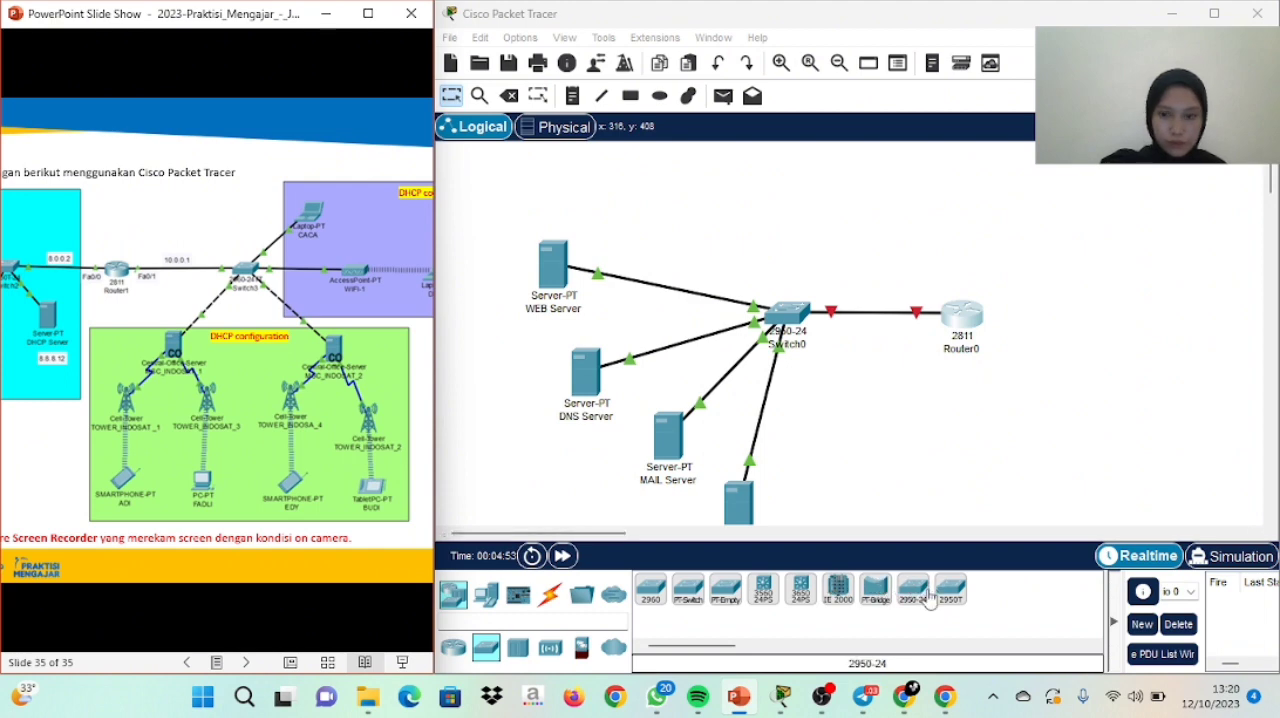
pyautogui.moveTo(922, 601); pyautogui.dragTo(1085, 318)
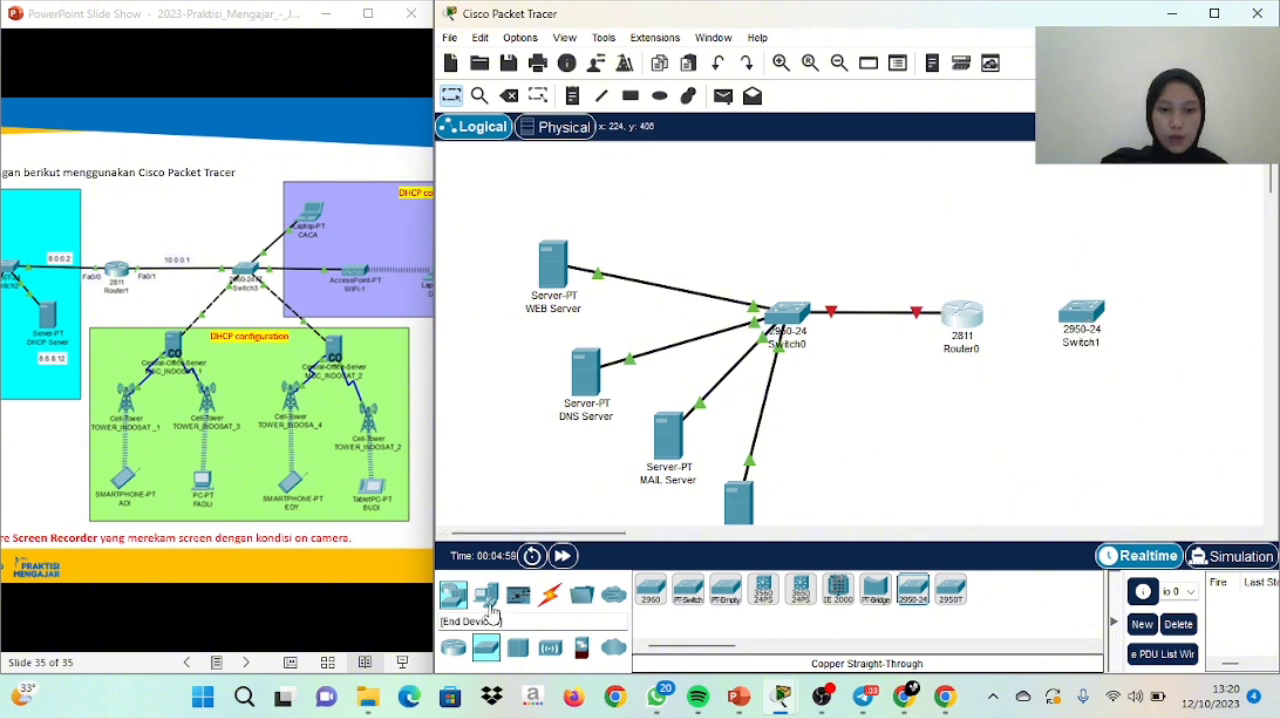
# Place a laptop above and to the right of the second switch, and a generic AP-PT access point to the right of that switch
pyautogui.click(489, 605)
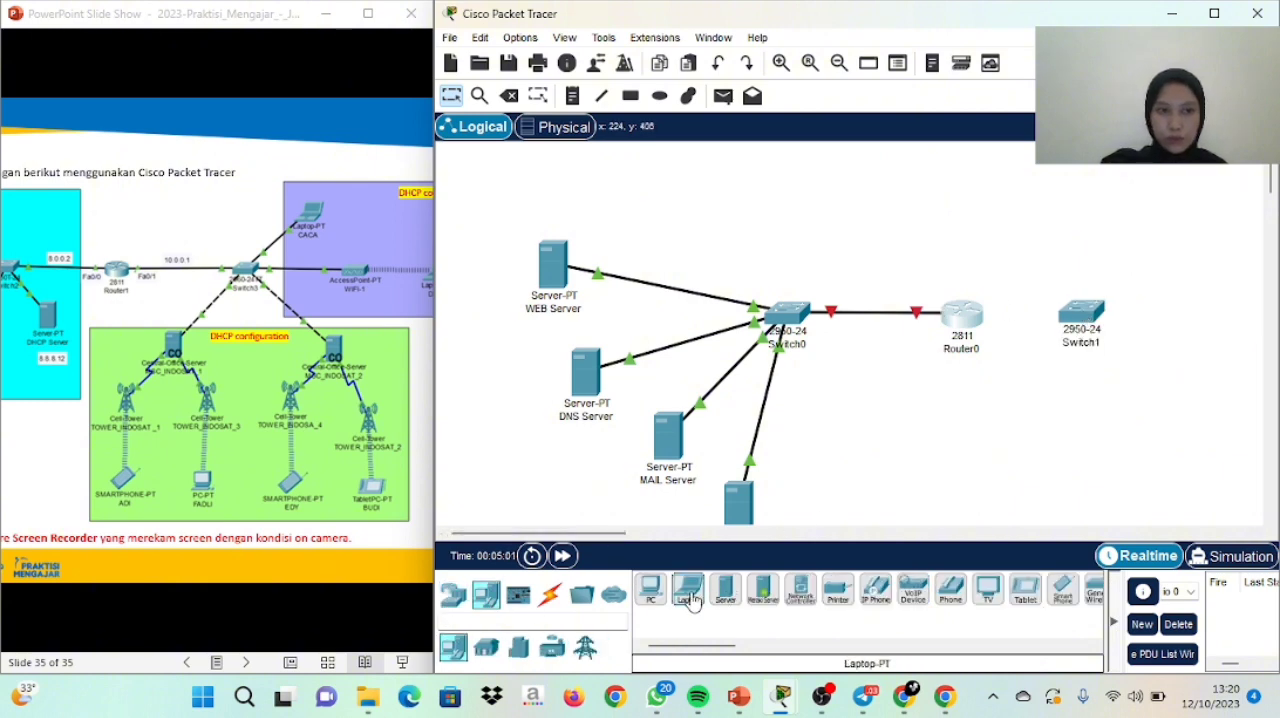
pyautogui.moveTo(692, 600); pyautogui.dragTo(1165, 222)
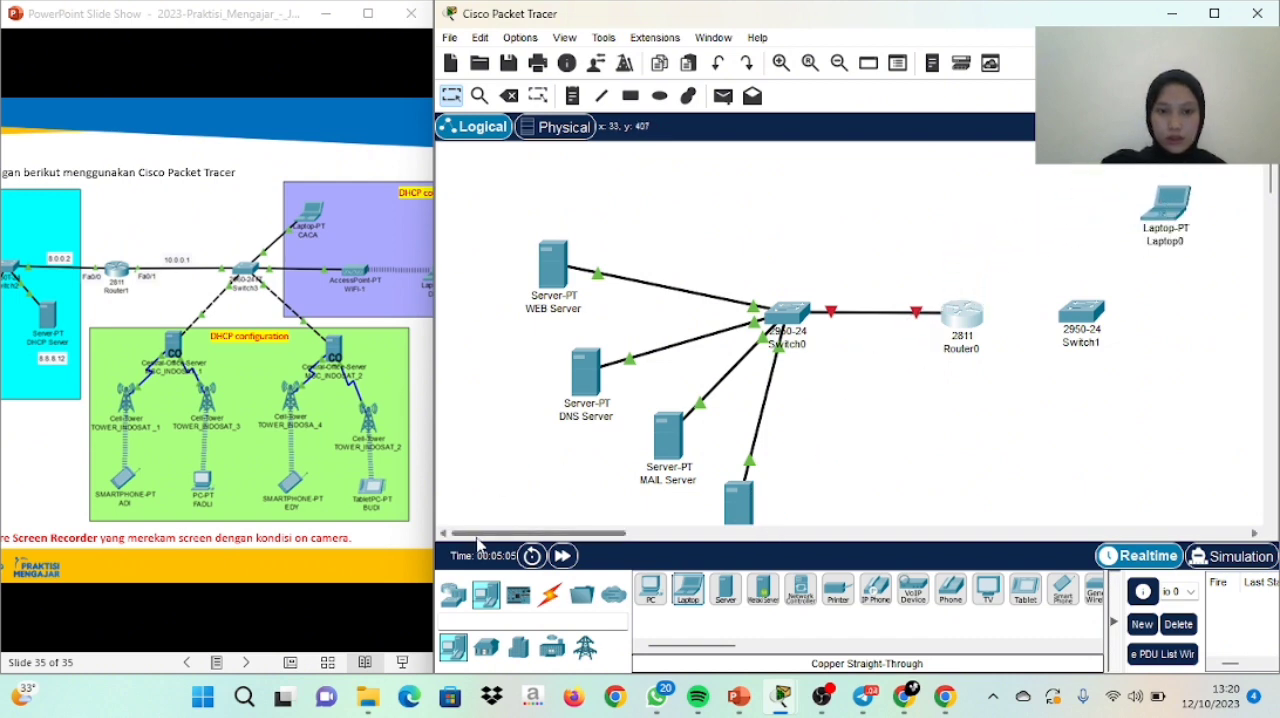
pyautogui.moveTo(478, 540); pyautogui.dragTo(530, 540)
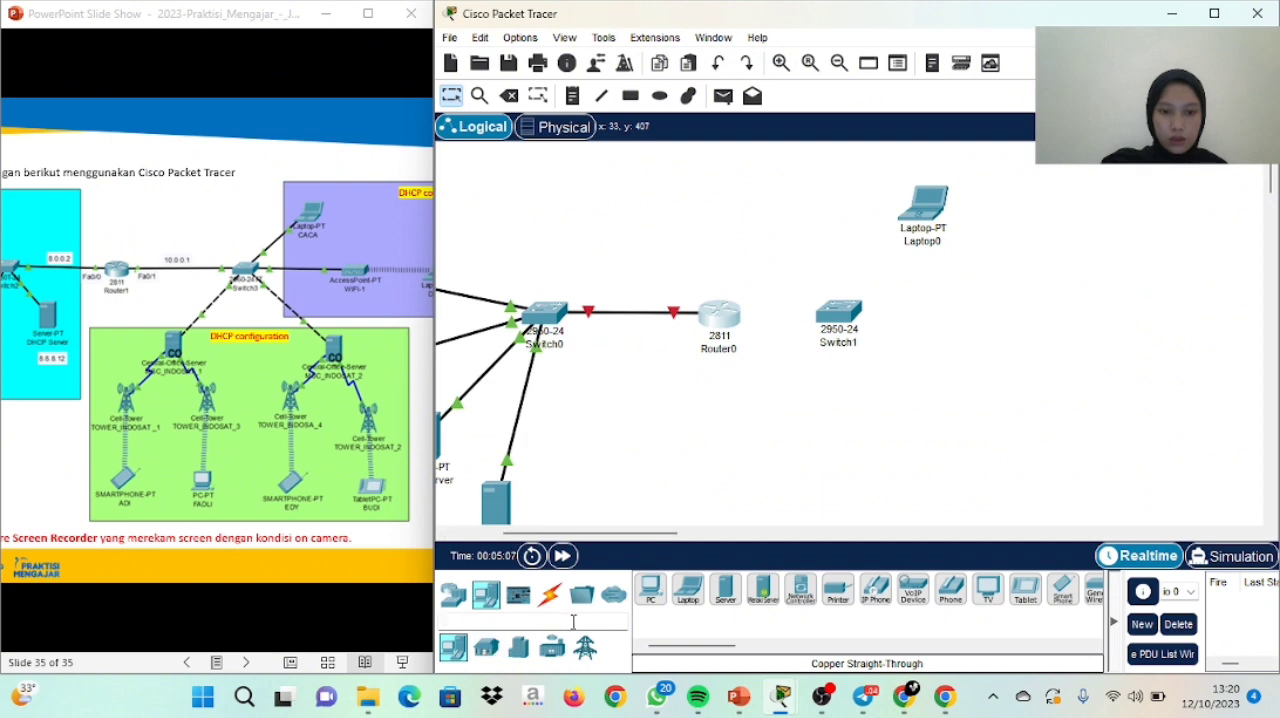
pyautogui.click(453, 595)
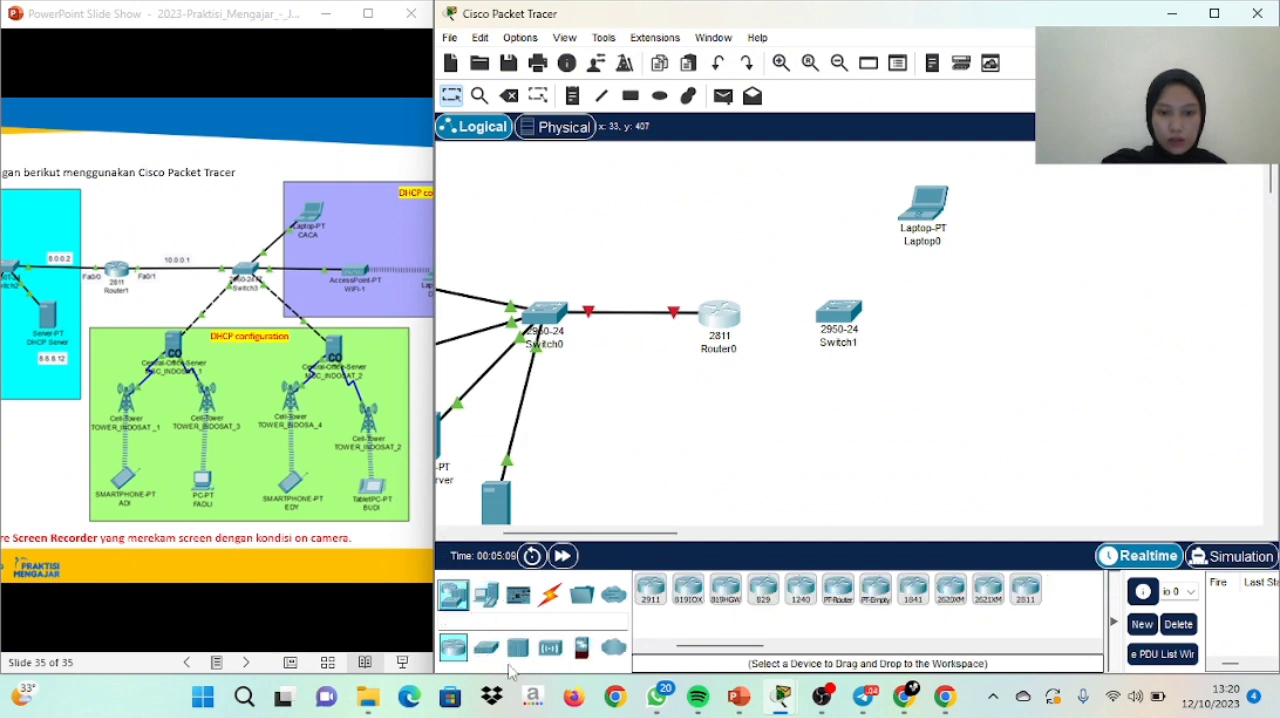
pyautogui.click(549, 649)
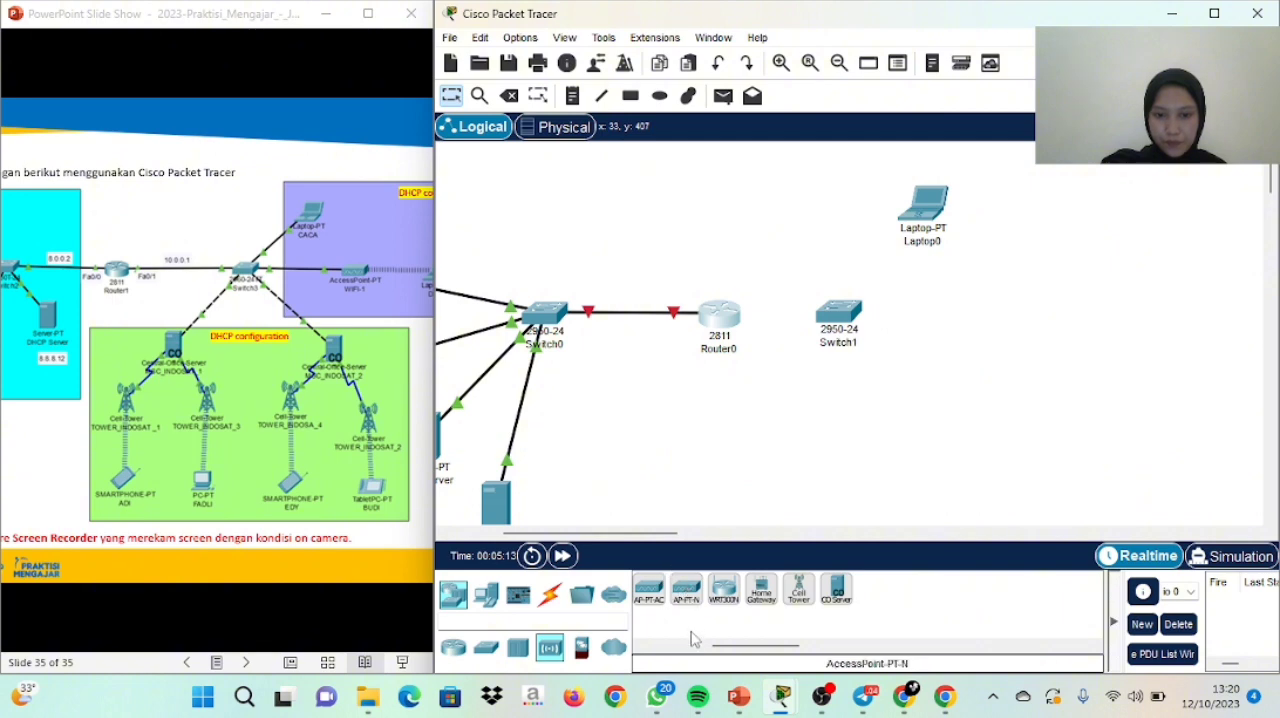
pyautogui.moveTo(724, 647); pyautogui.dragTo(660, 647)
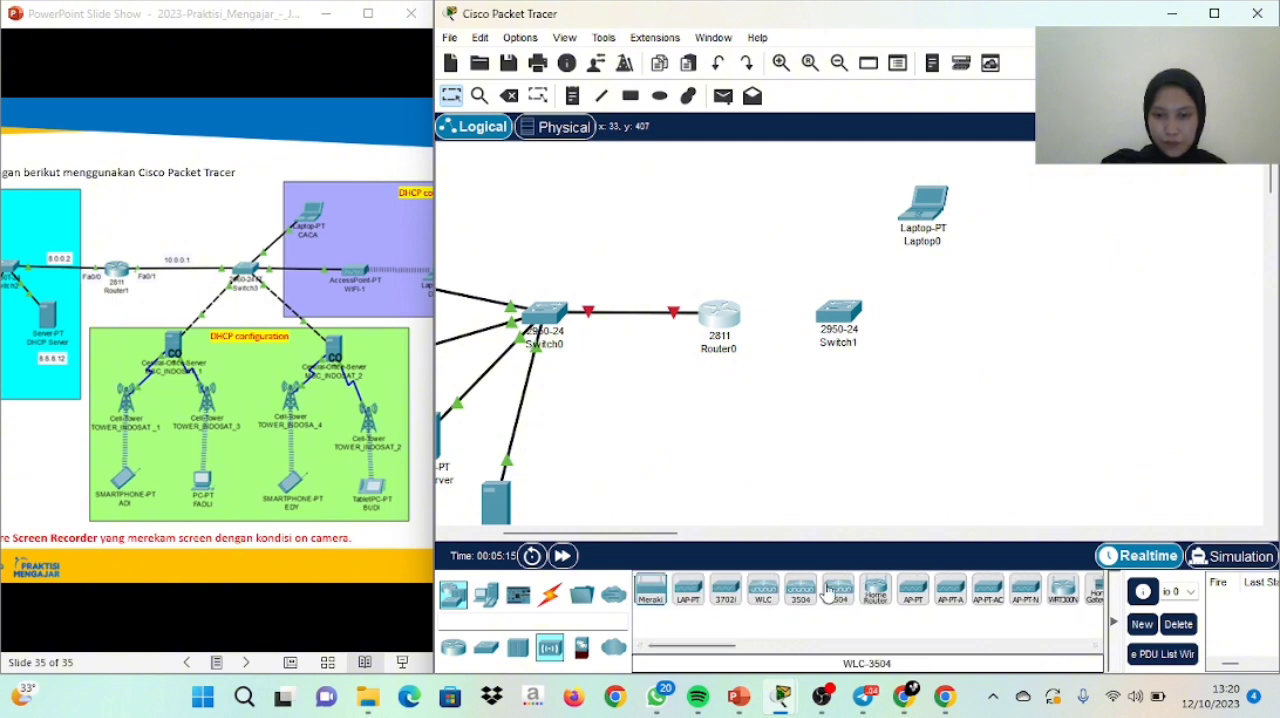
pyautogui.moveTo(913, 590); pyautogui.dragTo(1016, 328)
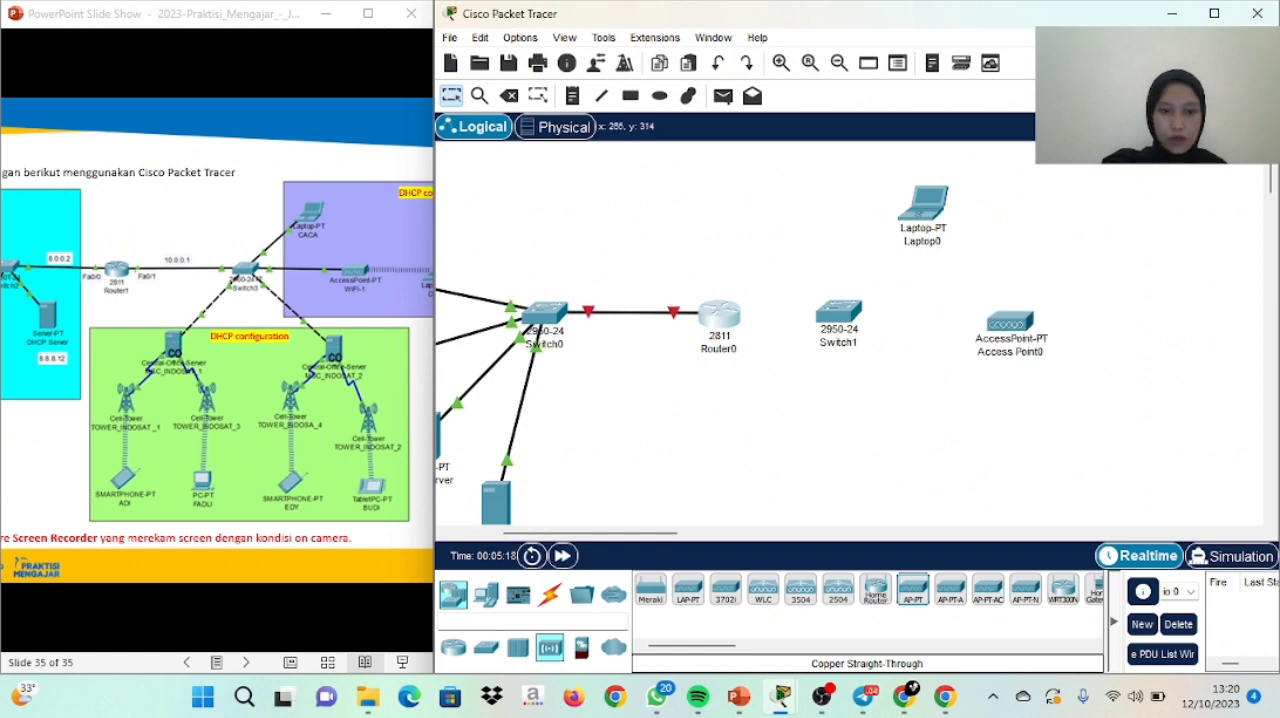
# Place a second laptop to the right of the access point
pyautogui.click(581, 595)
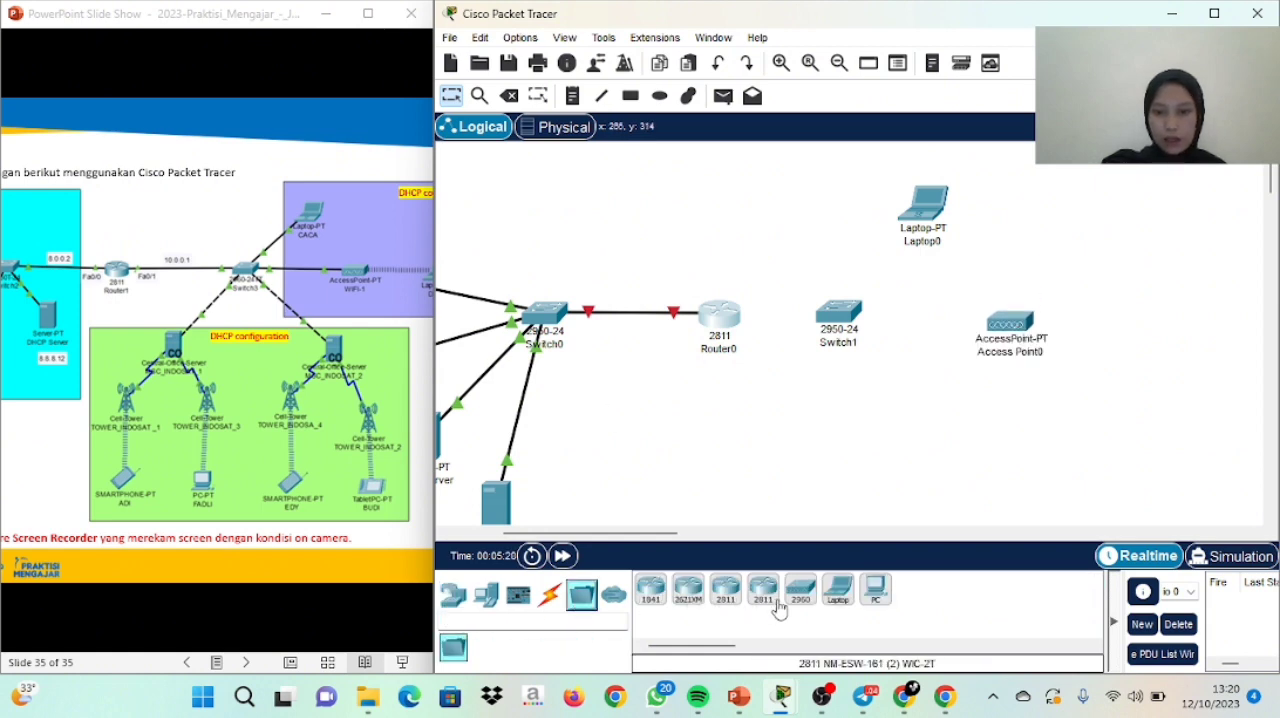
pyautogui.click(455, 596)
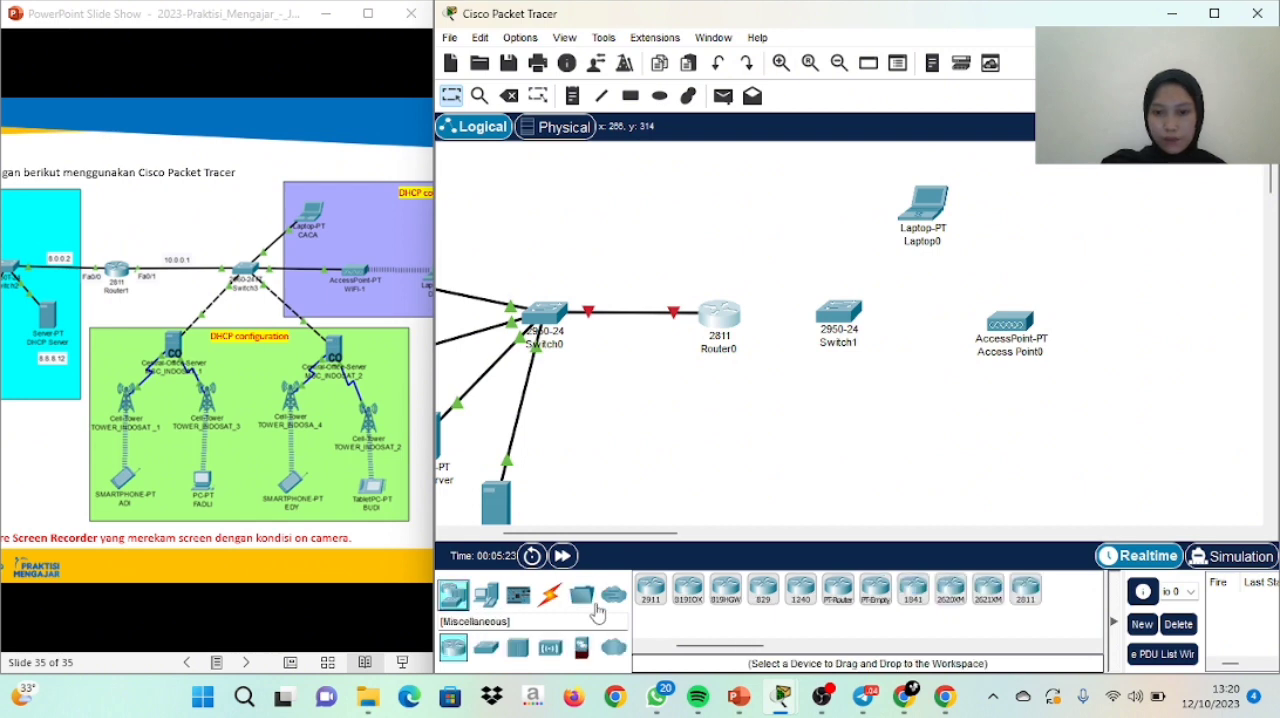
pyautogui.click(485, 600)
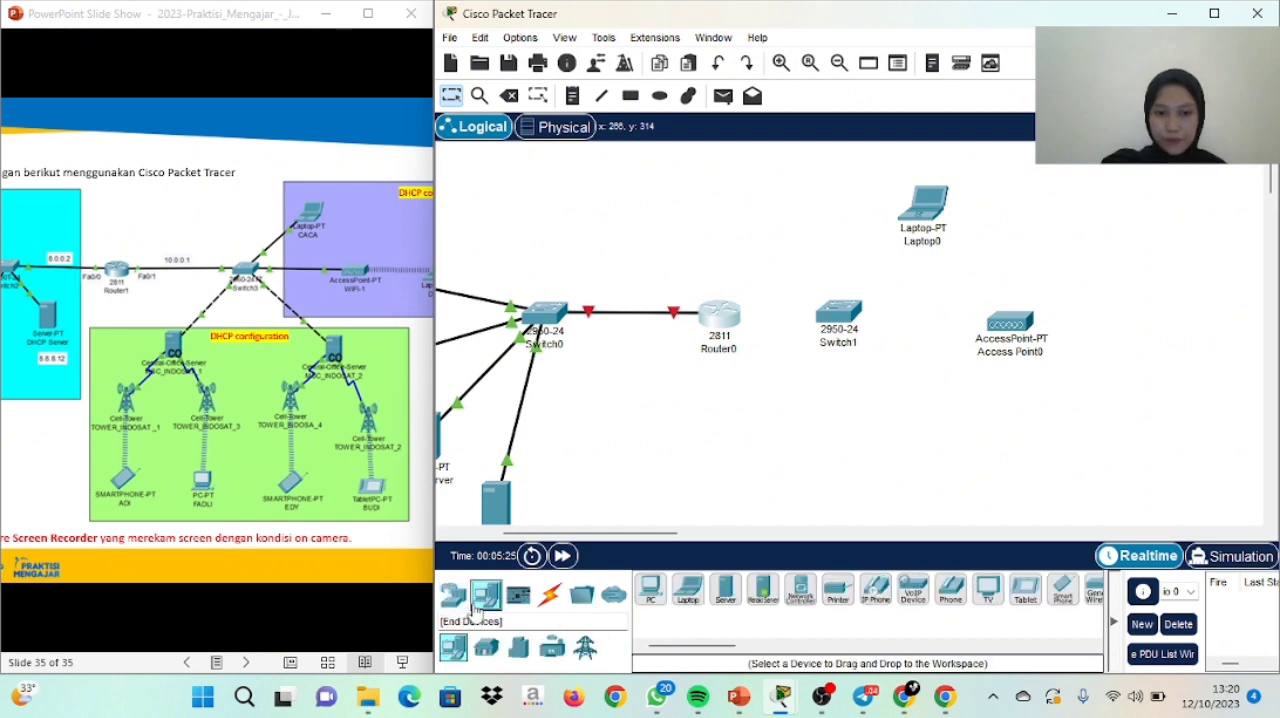
pyautogui.click(690, 598)
pyautogui.click(1166, 336)
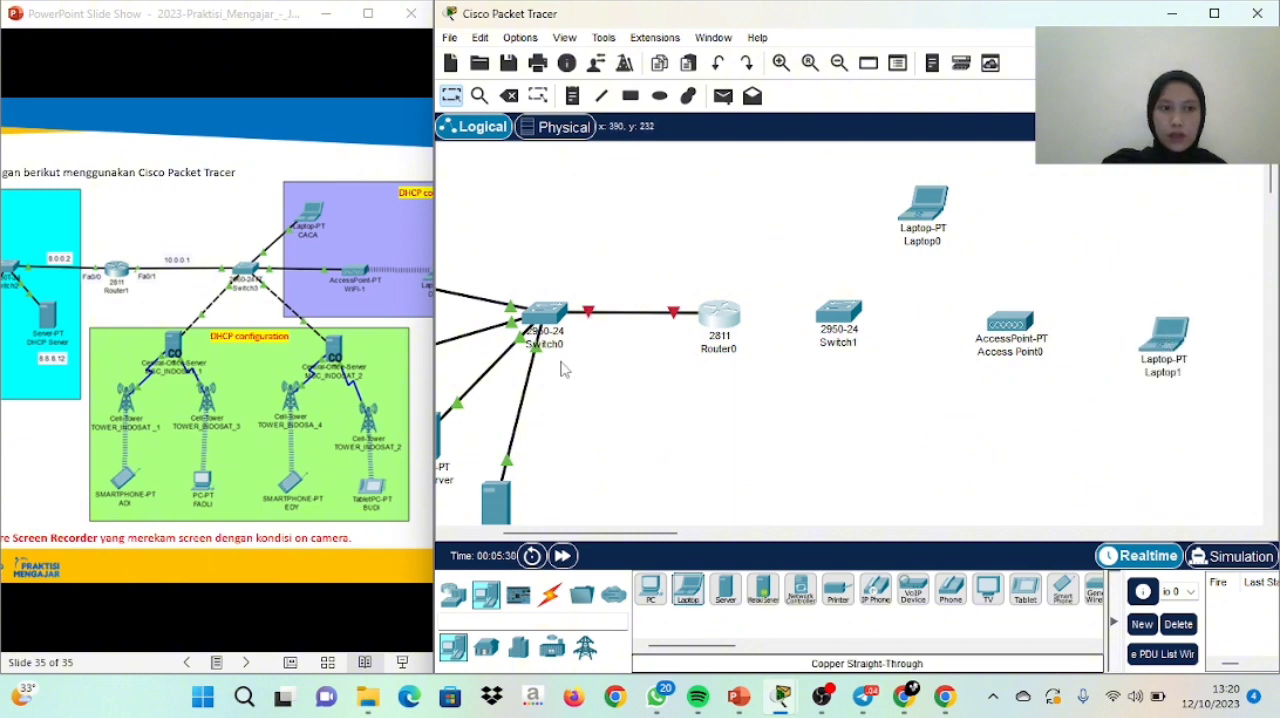
# Connect the router's FastEthernet0/1 to the second switch's FastEthernet0/1 with a Copper Straight-Through cable
pyautogui.click(549, 594)
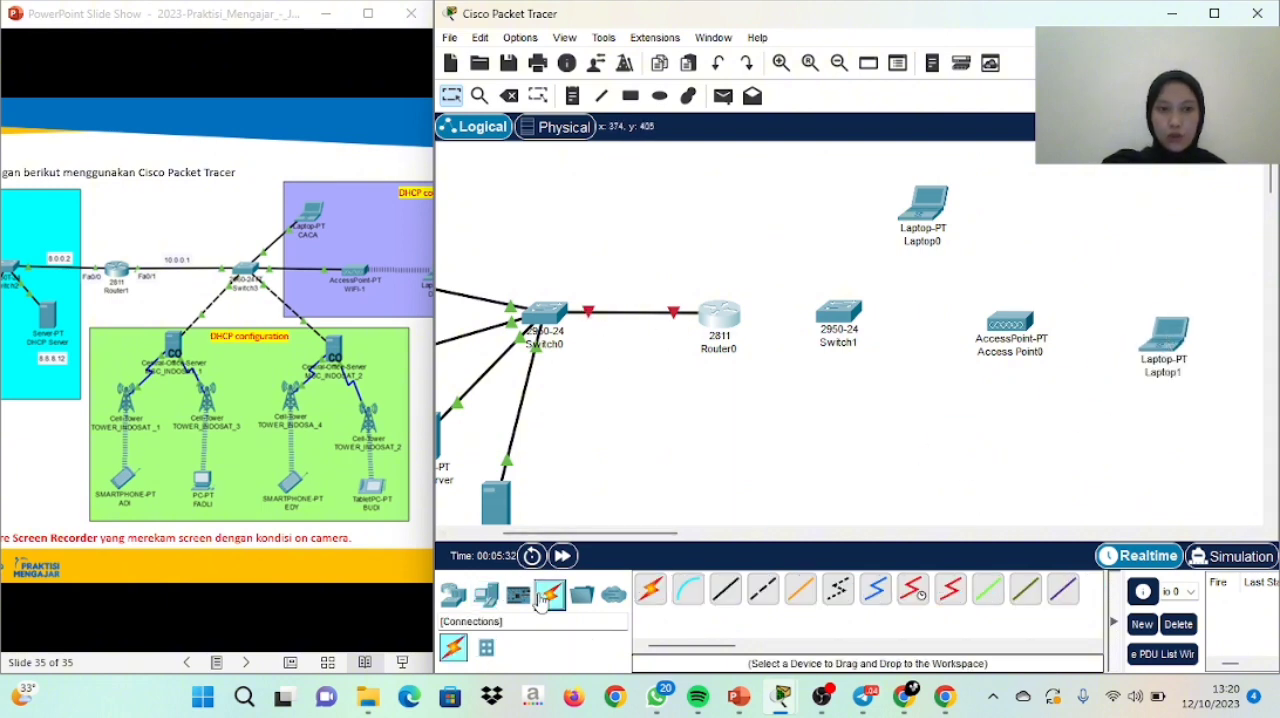
pyautogui.click(727, 590)
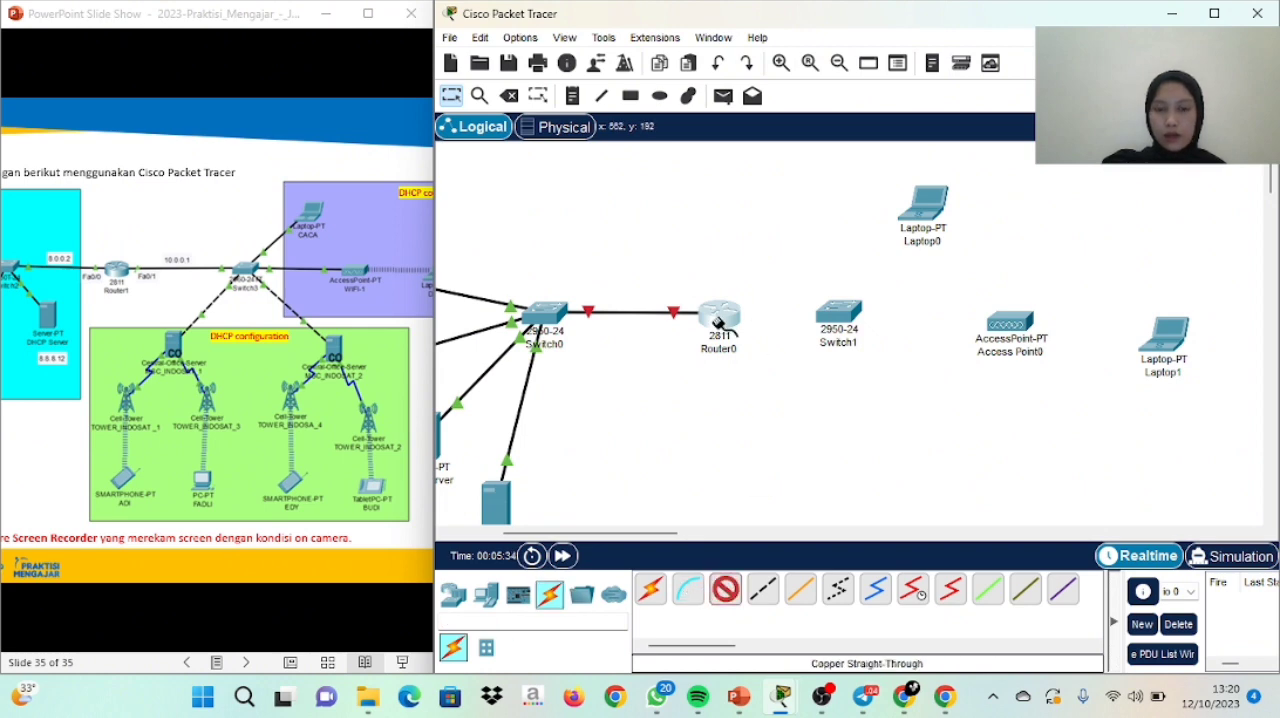
pyautogui.click(721, 322)
pyautogui.click(792, 377)
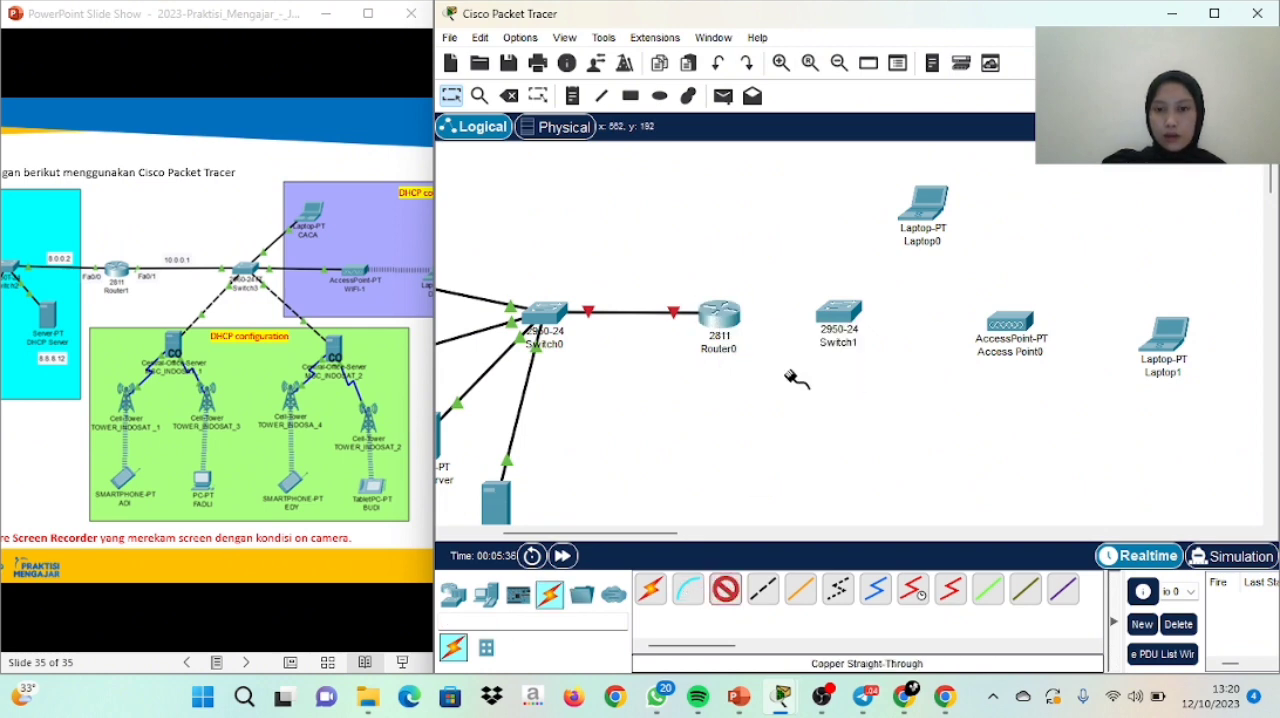
pyautogui.click(843, 312)
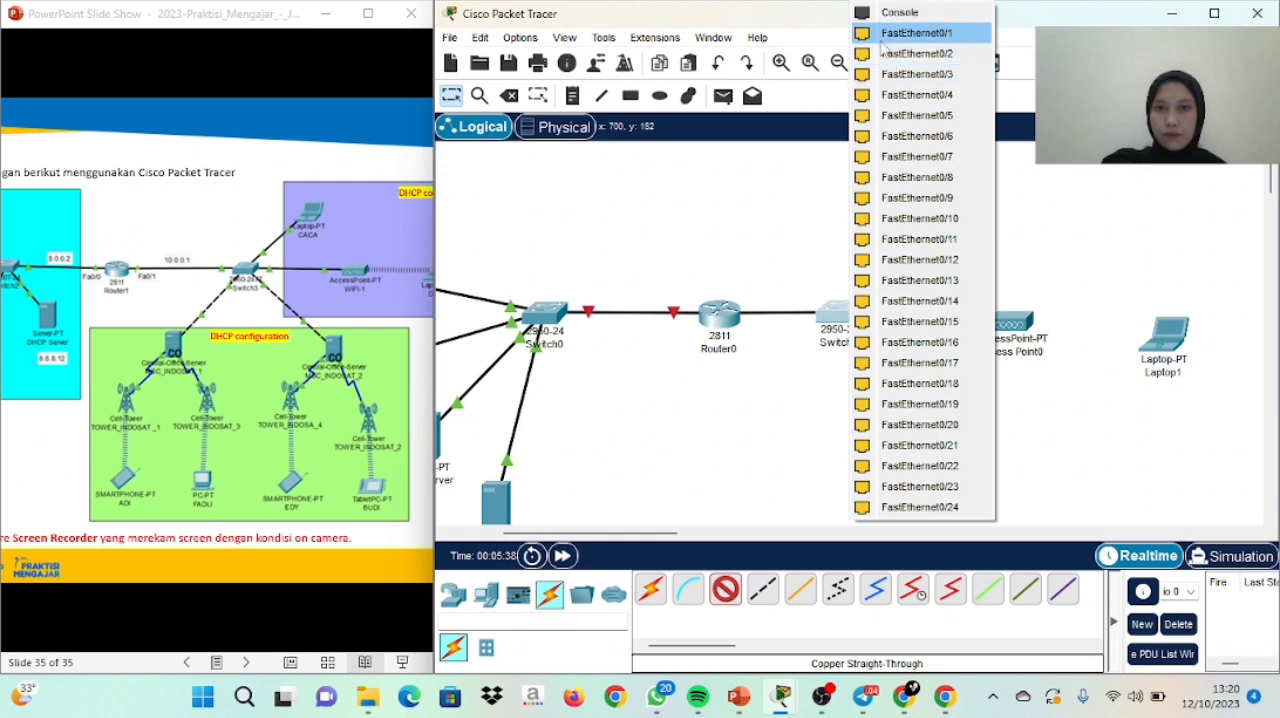
pyautogui.click(915, 33)
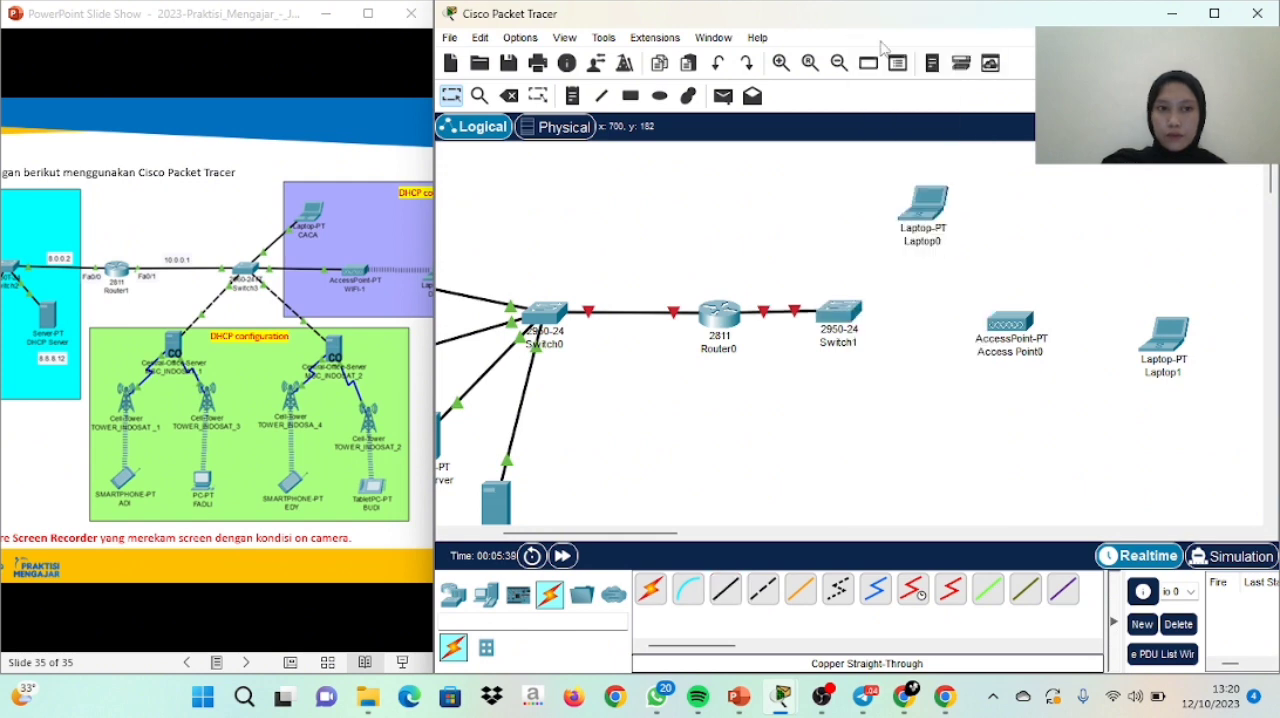
# Connect the second switch's FastEthernet0/2 to the access point's Port 0 with a Copper Straight-Through cable
pyautogui.click(727, 590)
pyautogui.click(842, 311)
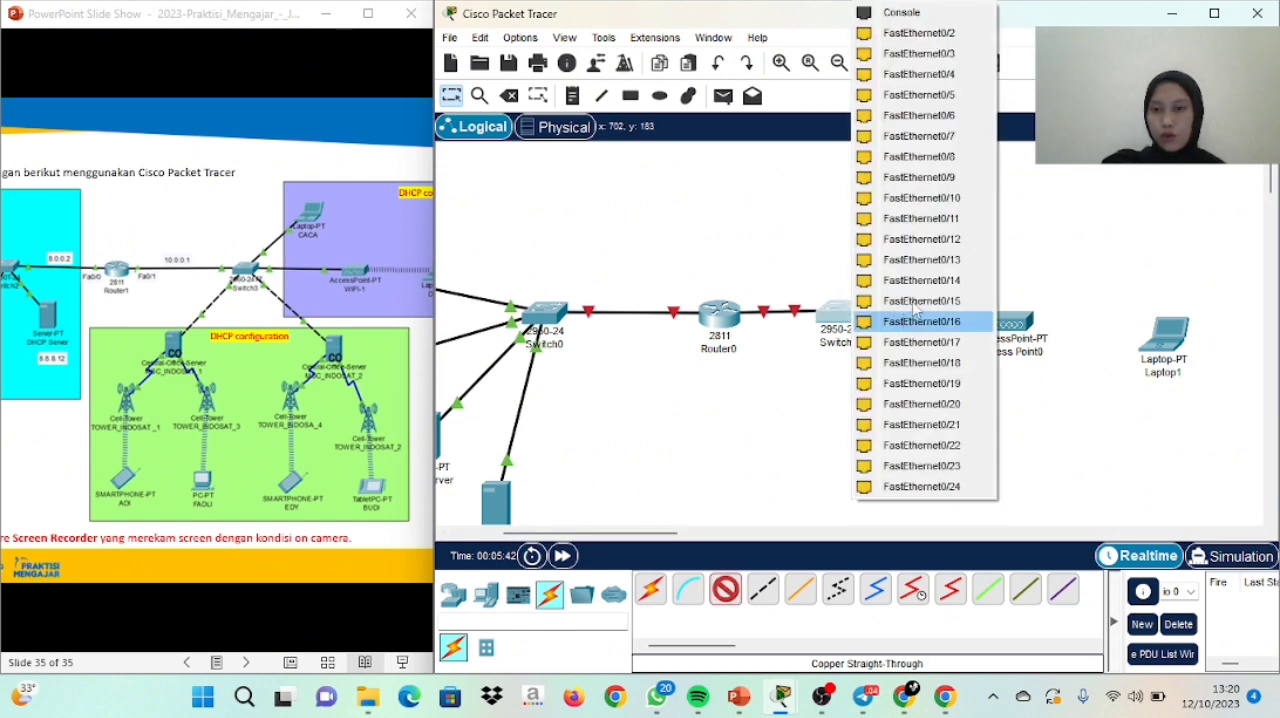
pyautogui.click(890, 34)
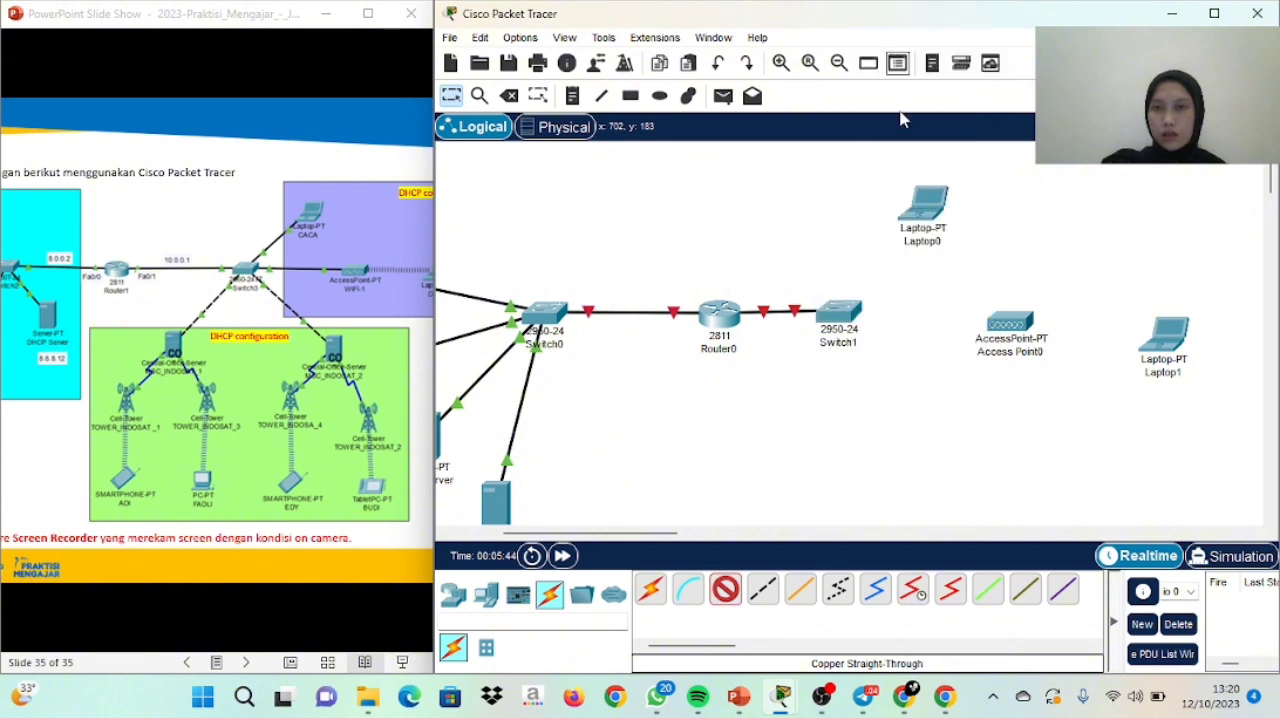
pyautogui.click(1018, 328)
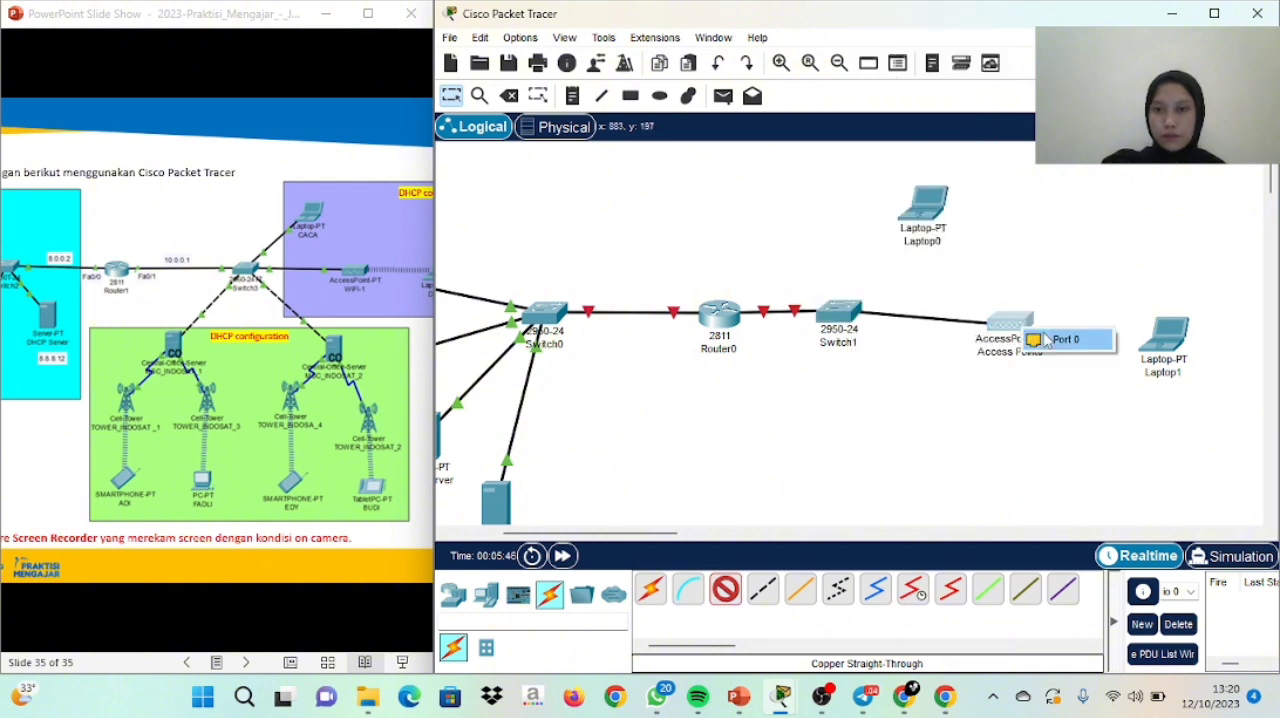
pyautogui.click(1045, 340)
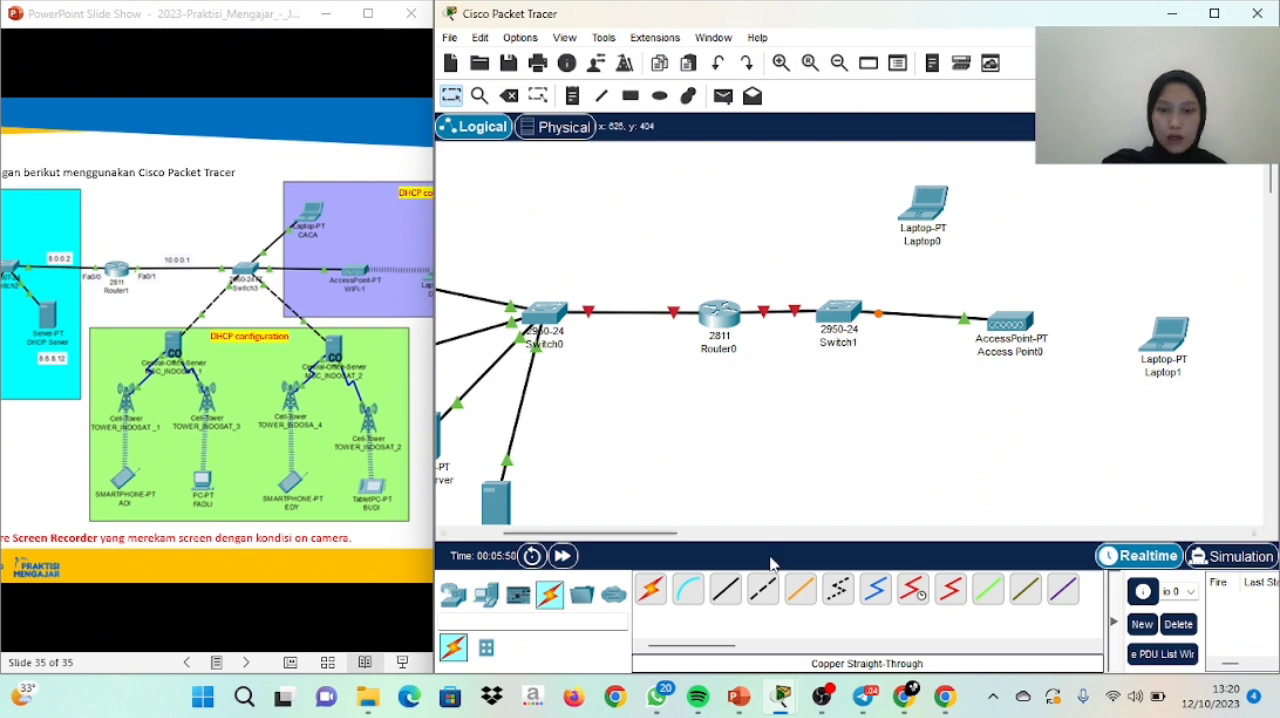
# Connect the upper laptop's FastEthernet0 to the second switch's FastEthernet0/3 with a Copper Straight-Through cable
pyautogui.click(725, 592)
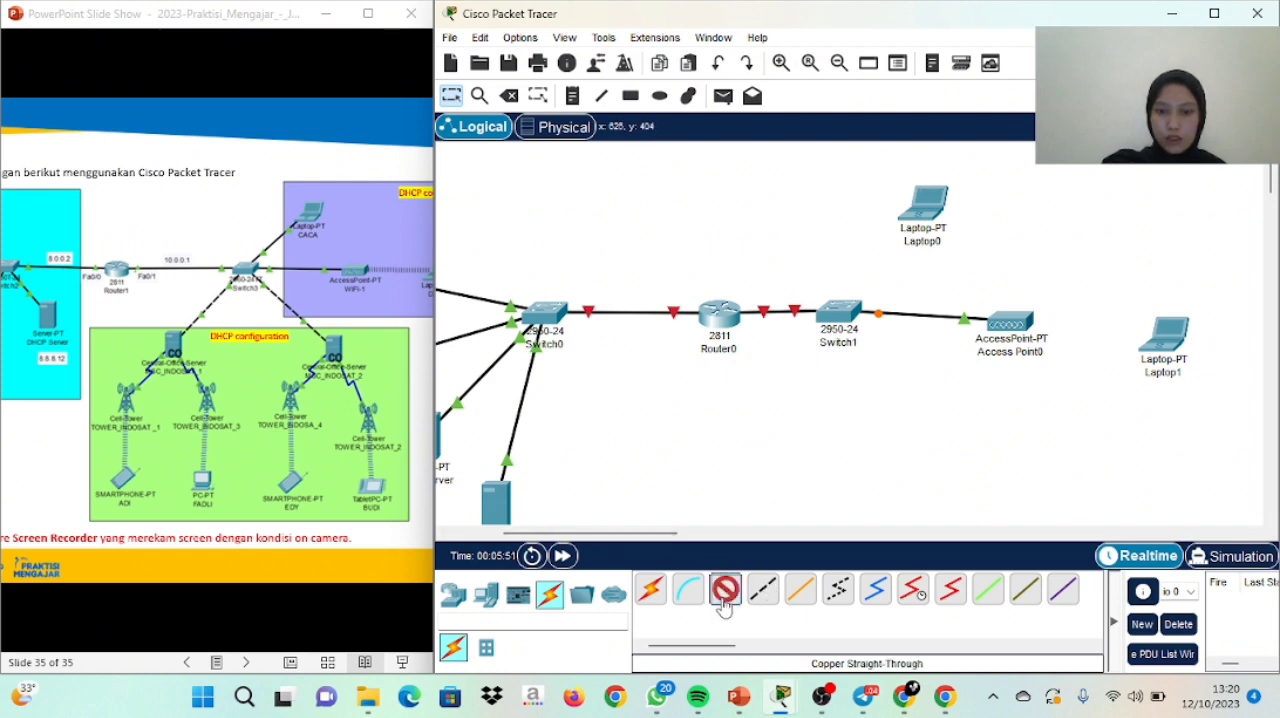
pyautogui.click(912, 230)
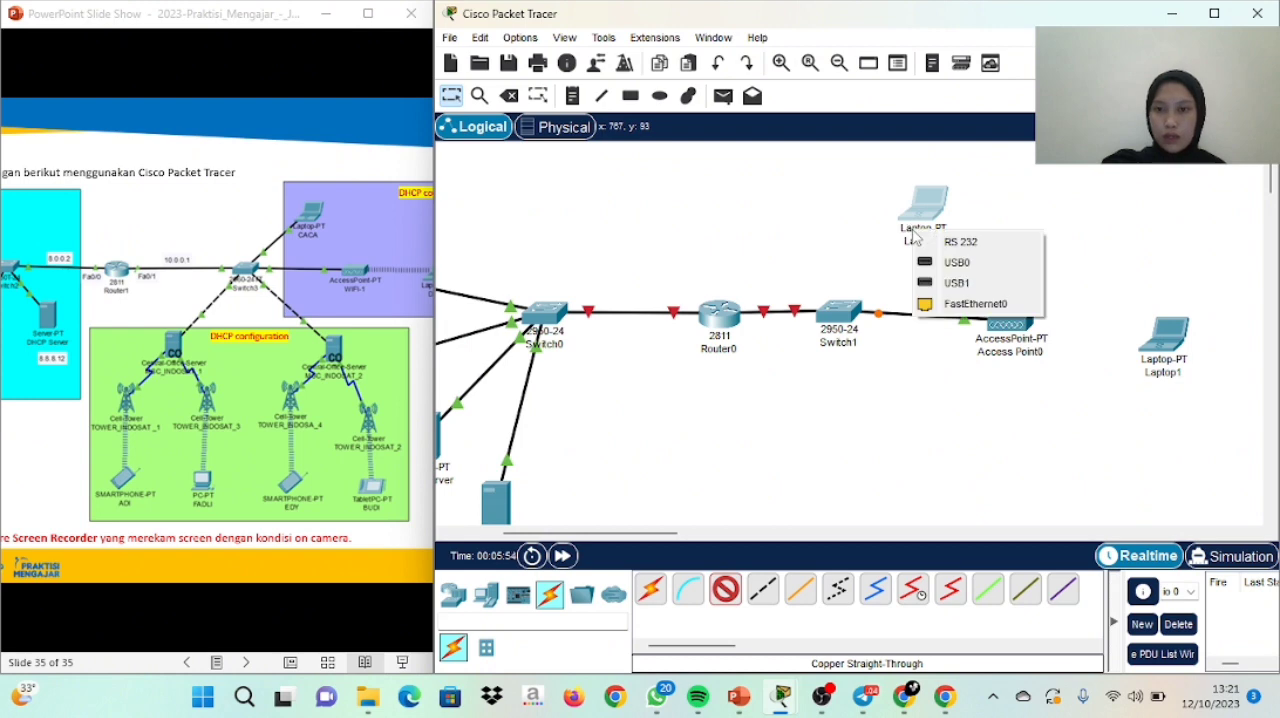
pyautogui.click(968, 305)
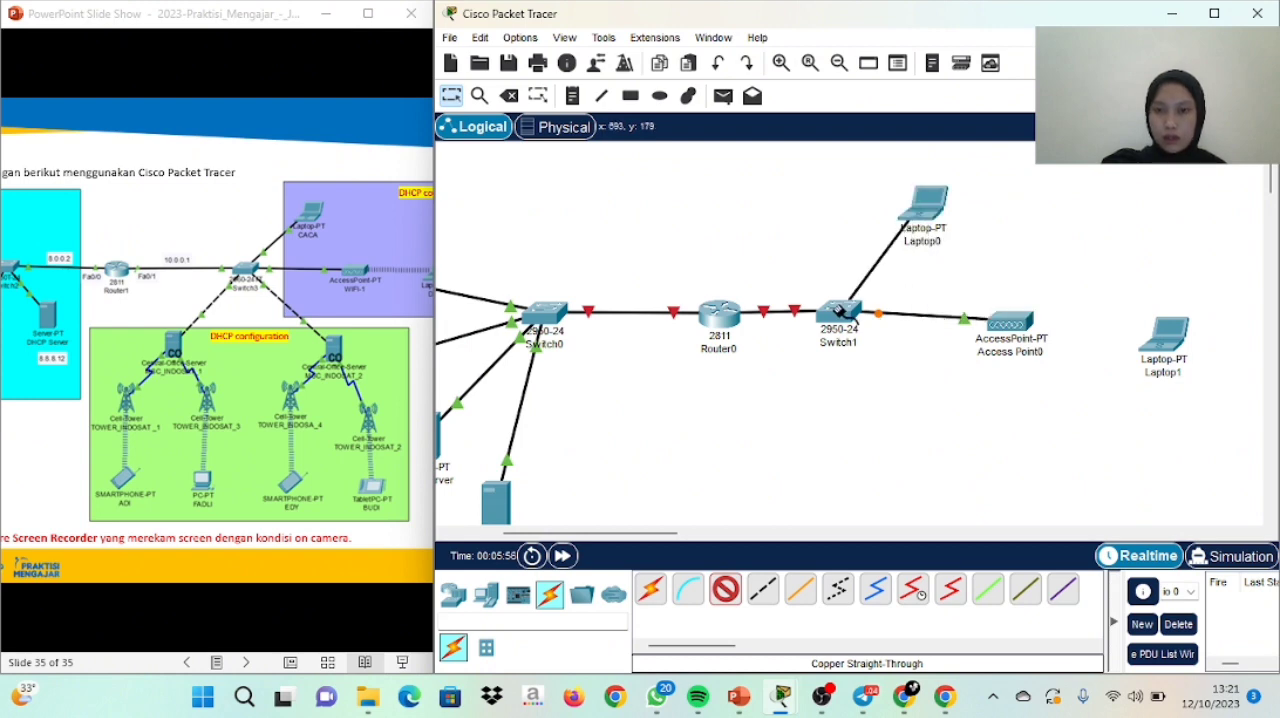
pyautogui.click(840, 318)
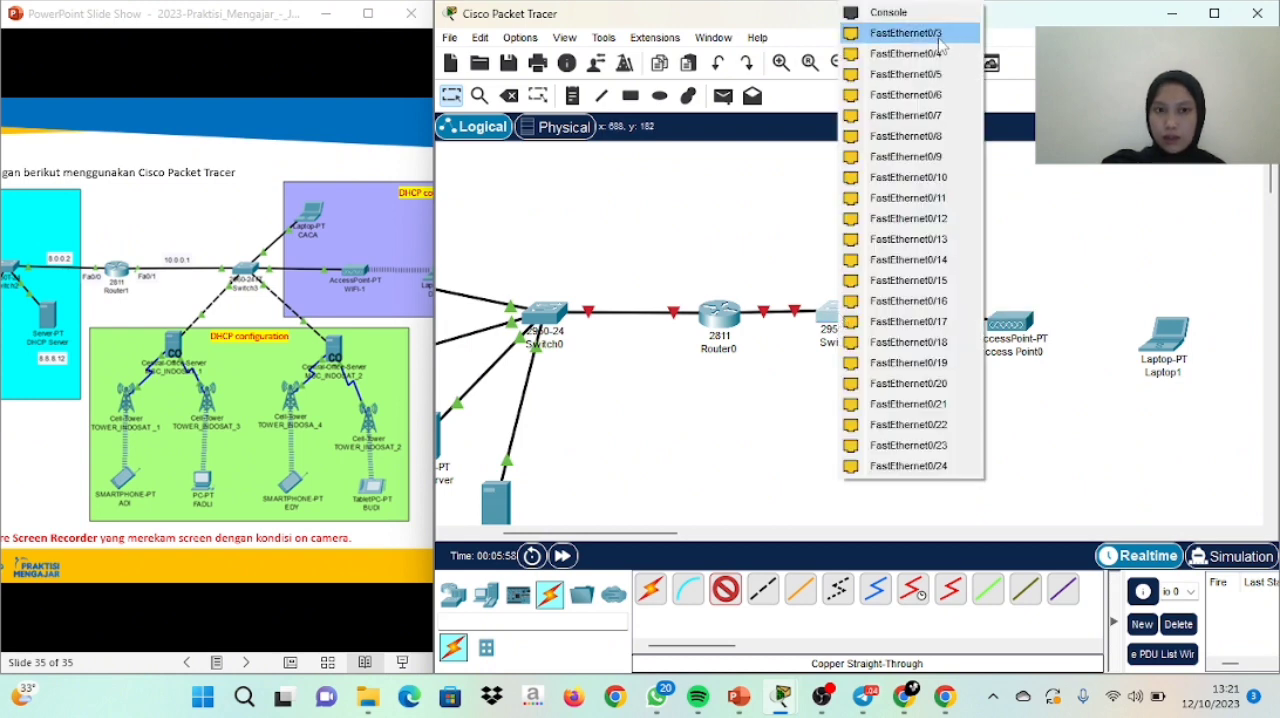
pyautogui.click(900, 33)
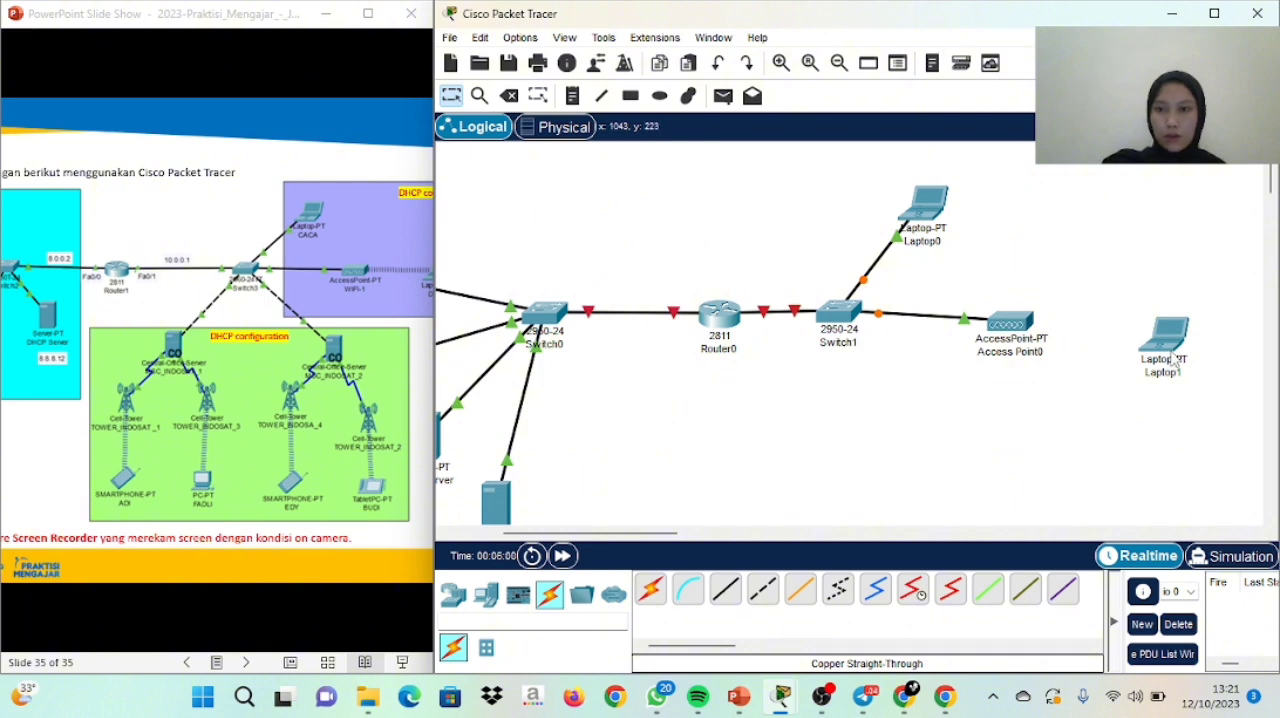
# Move the laptop beside the access point slightly upward, about level with the access point
pyautogui.moveTo(1175, 367); pyautogui.dragTo(1175, 345)
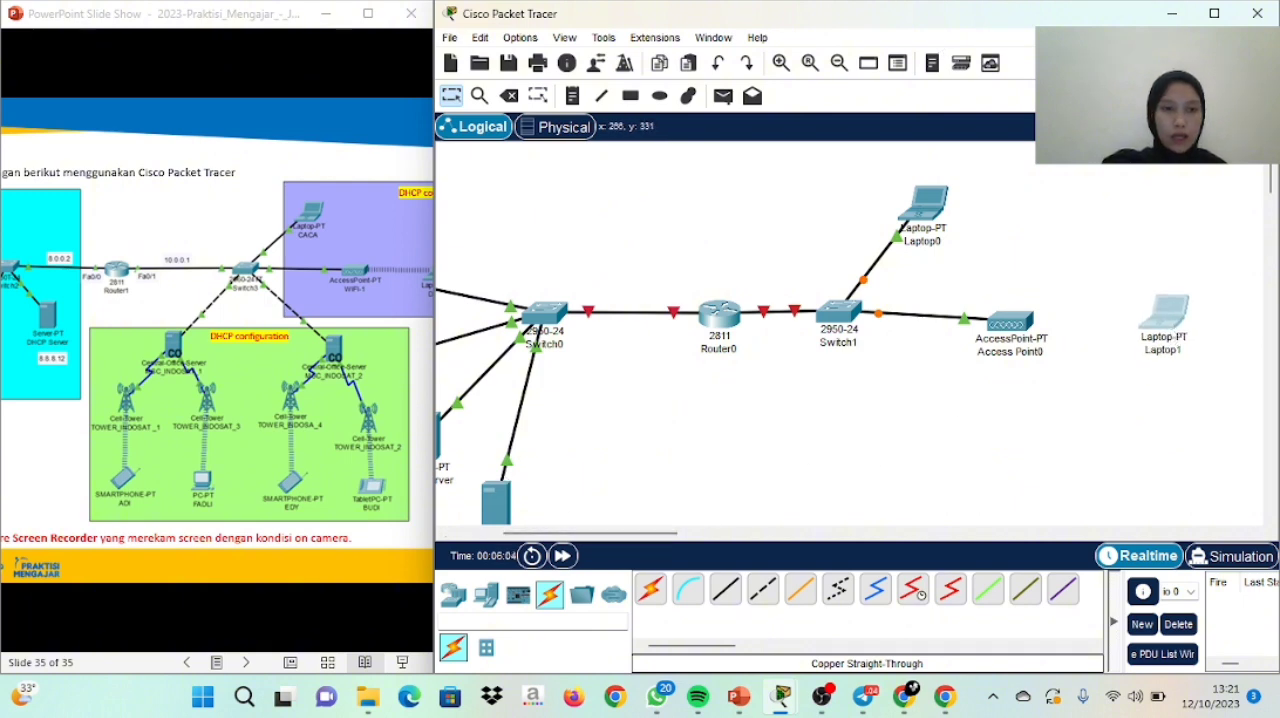
pyautogui.click(240, 365)
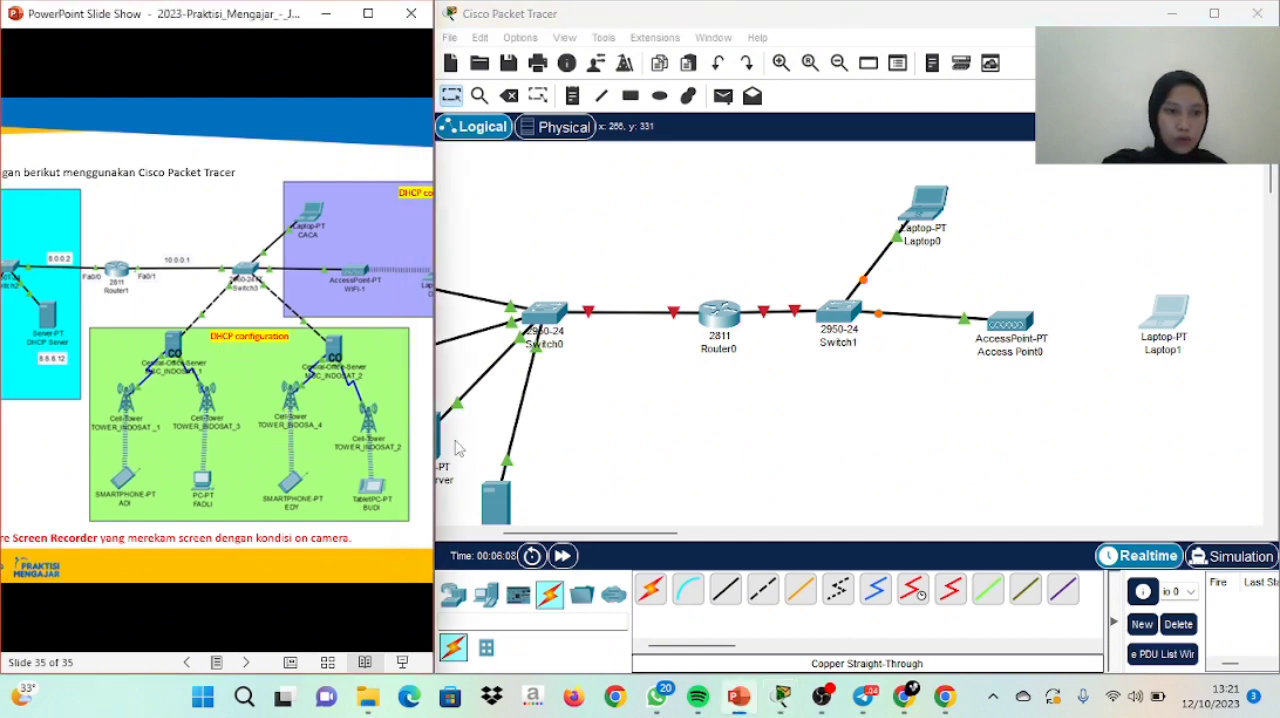
pyautogui.moveTo(1269, 187); pyautogui.dragTo(1269, 196)
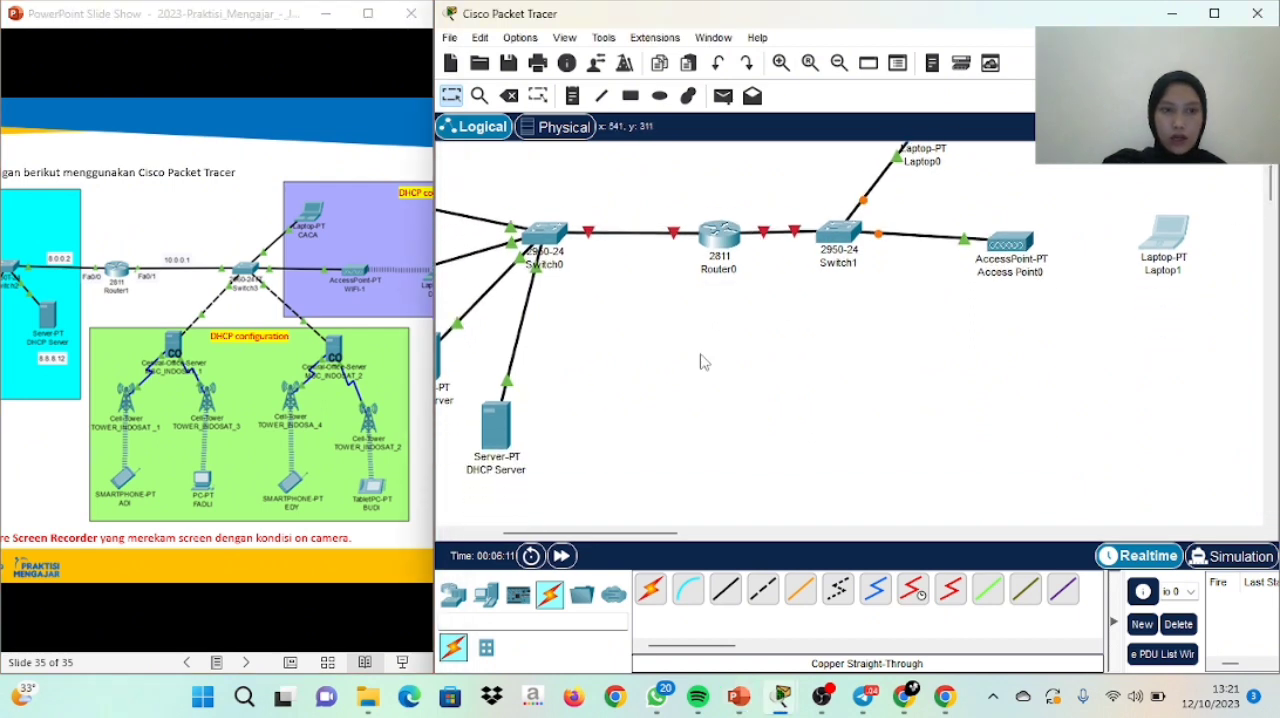
pyautogui.moveTo(826, 263)
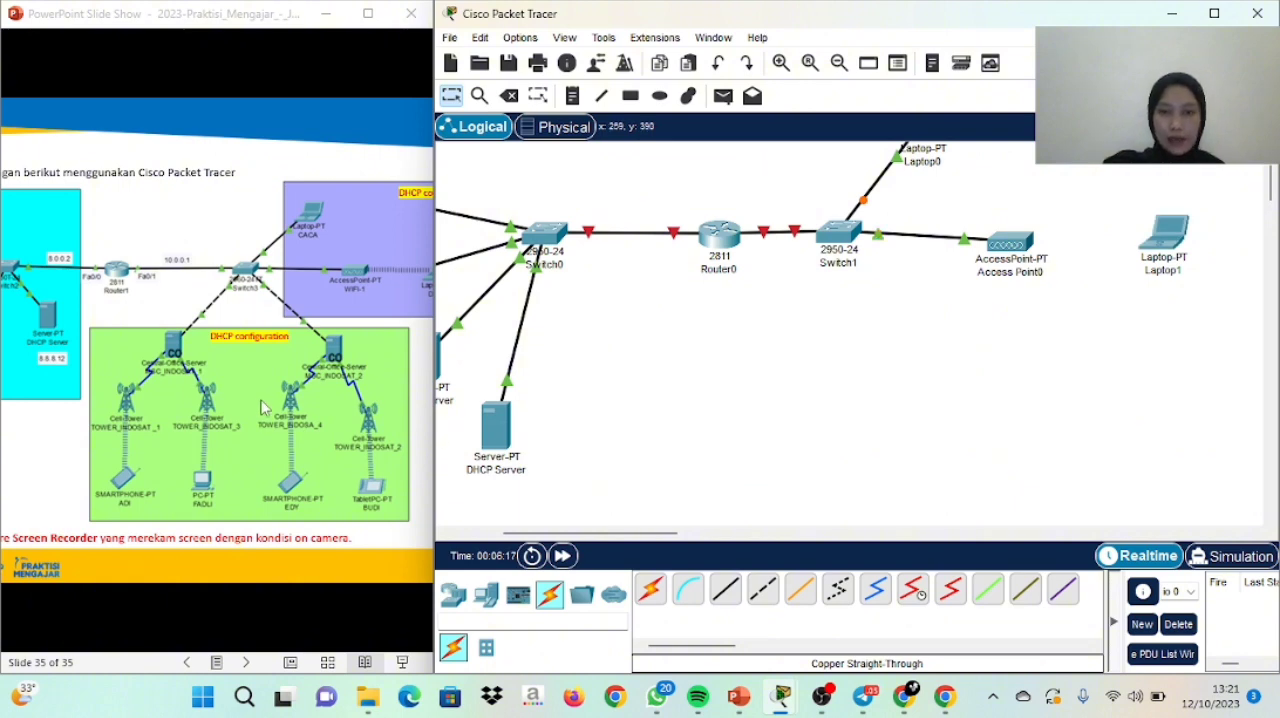
# Find the CO Server among the wireless devices and place one in the empty area below the router and second switch
pyautogui.click(522, 598)
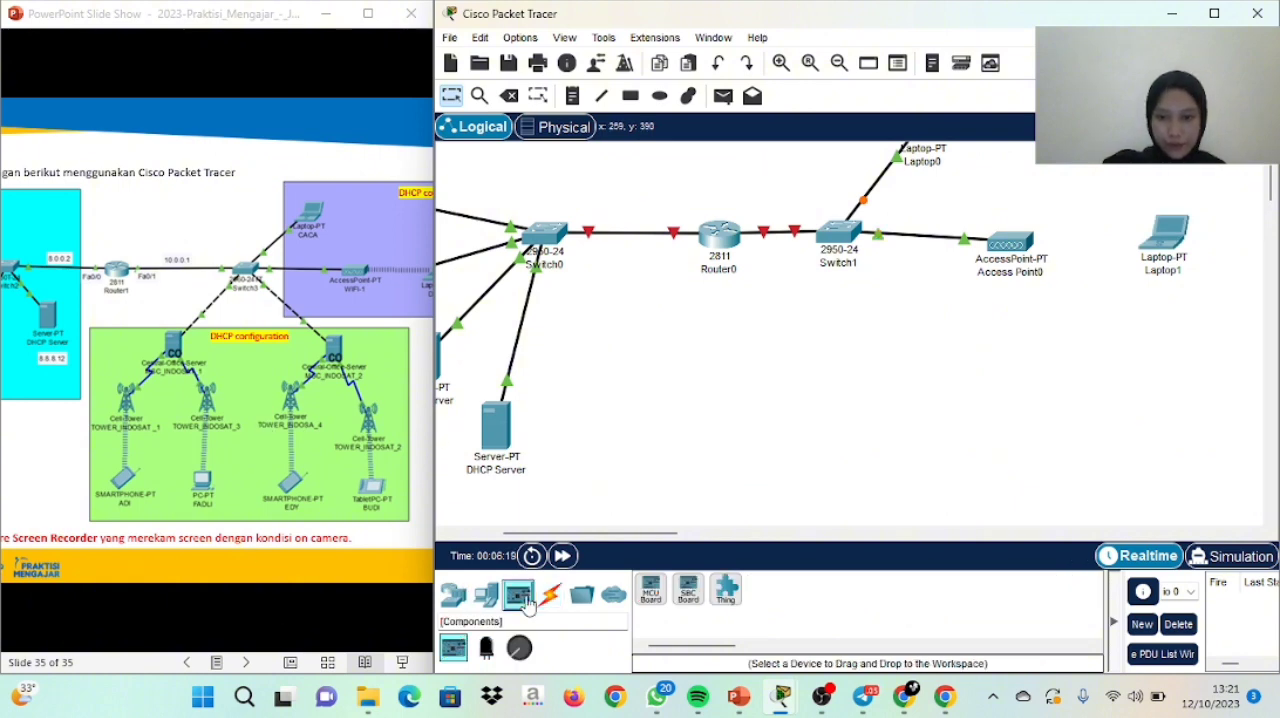
pyautogui.click(453, 595)
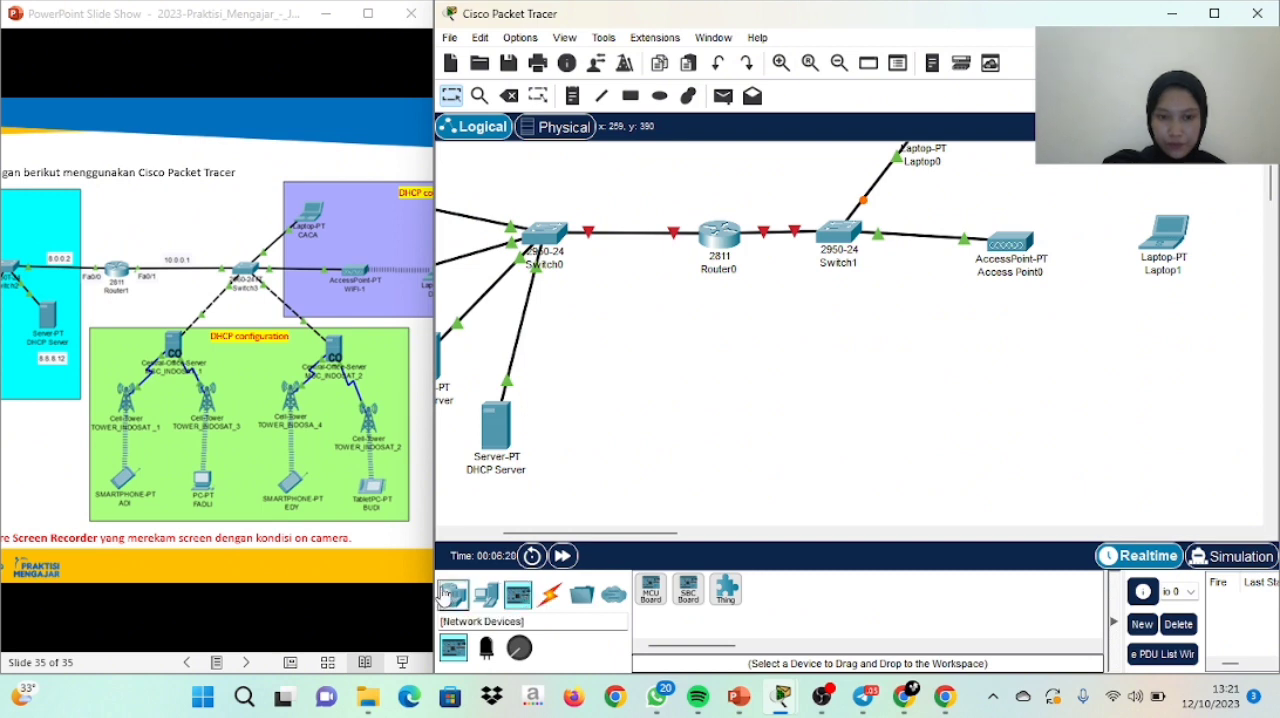
pyautogui.click(498, 606)
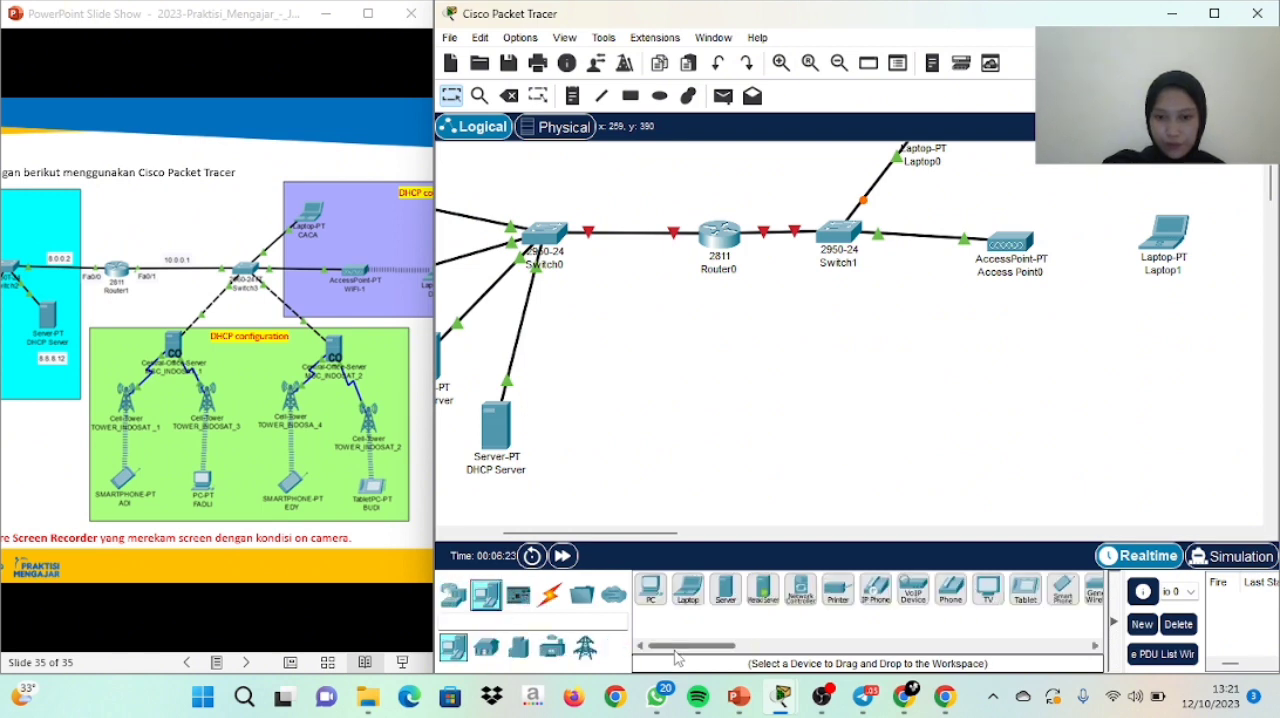
pyautogui.moveTo(676, 648); pyautogui.dragTo(750, 650)
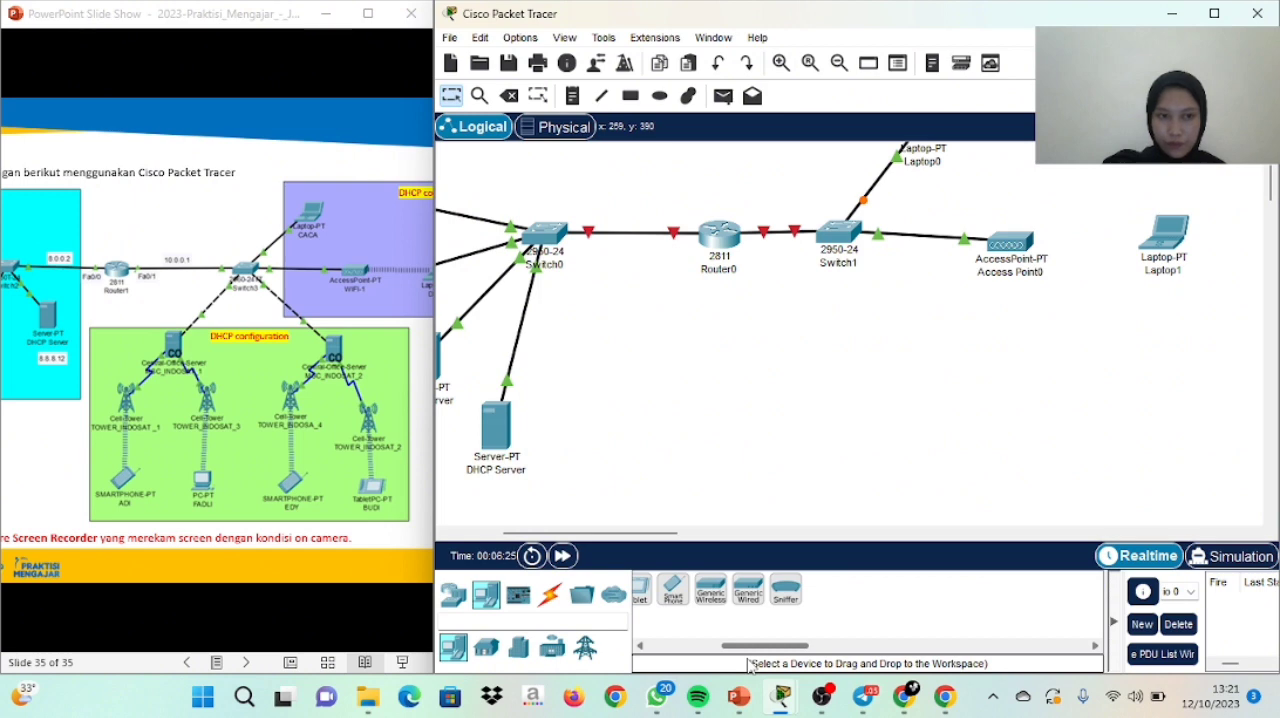
pyautogui.click(507, 650)
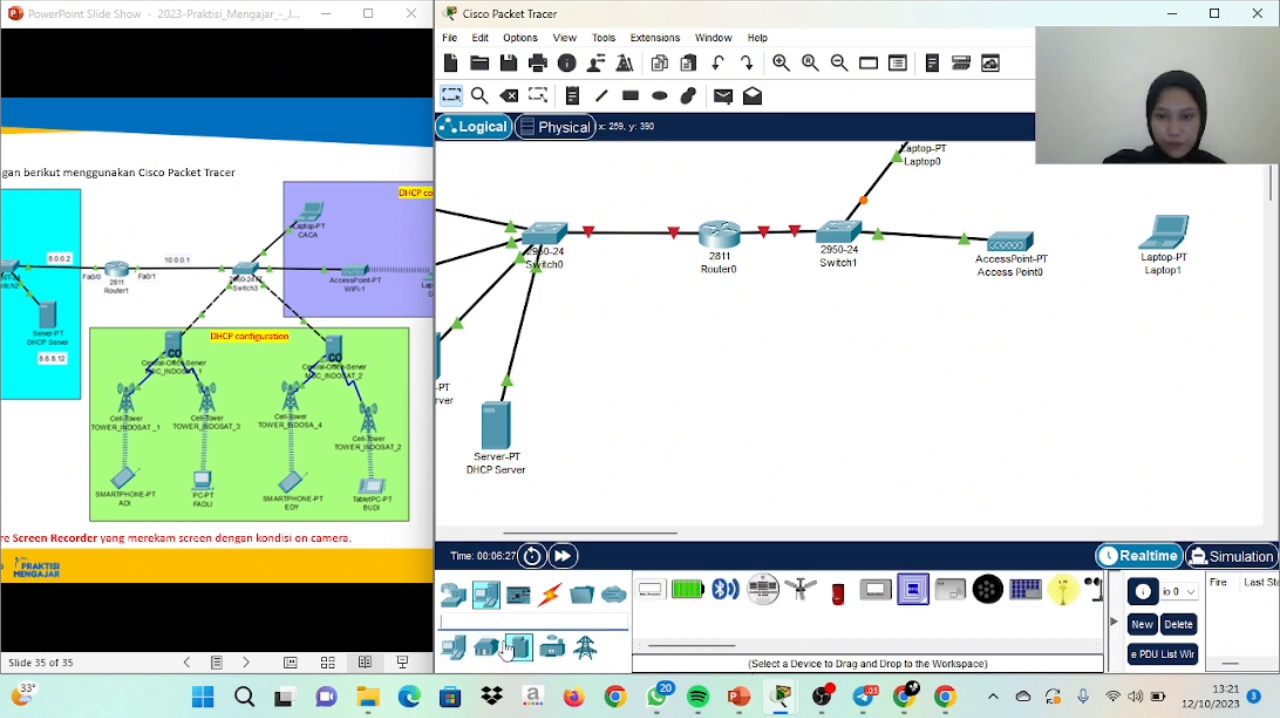
pyautogui.click(486, 648)
pyautogui.click(455, 597)
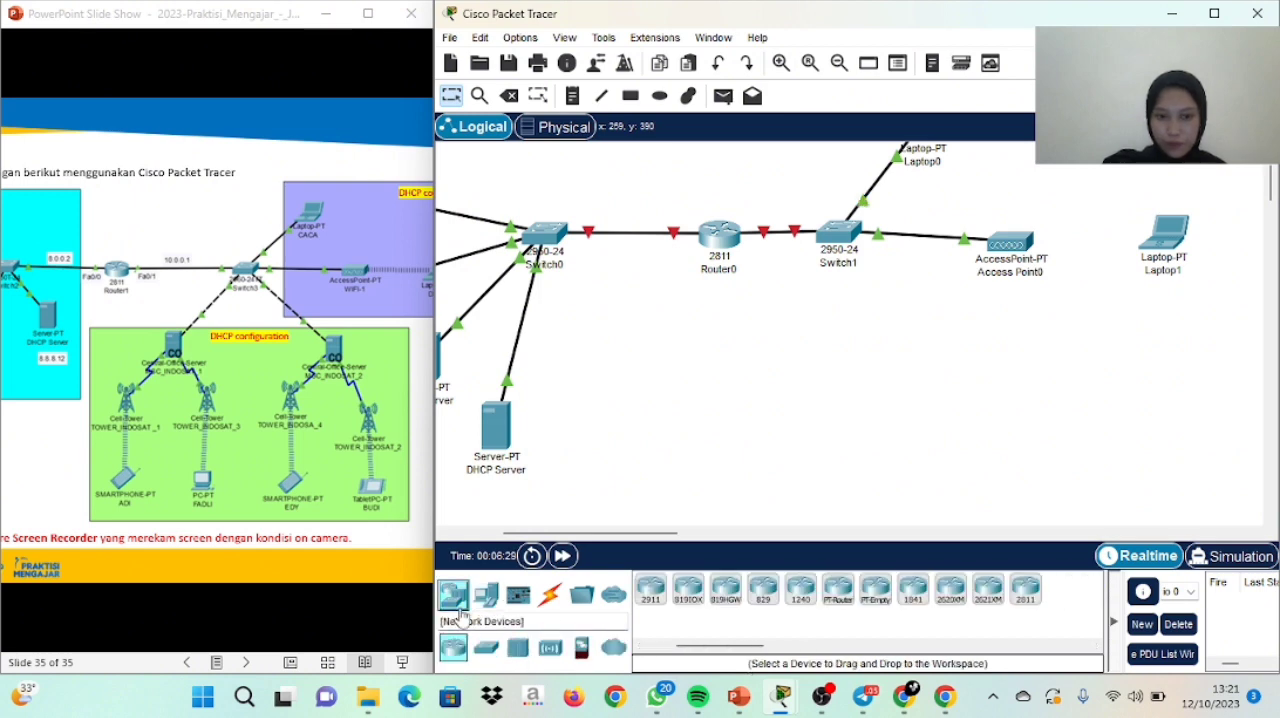
pyautogui.click(487, 649)
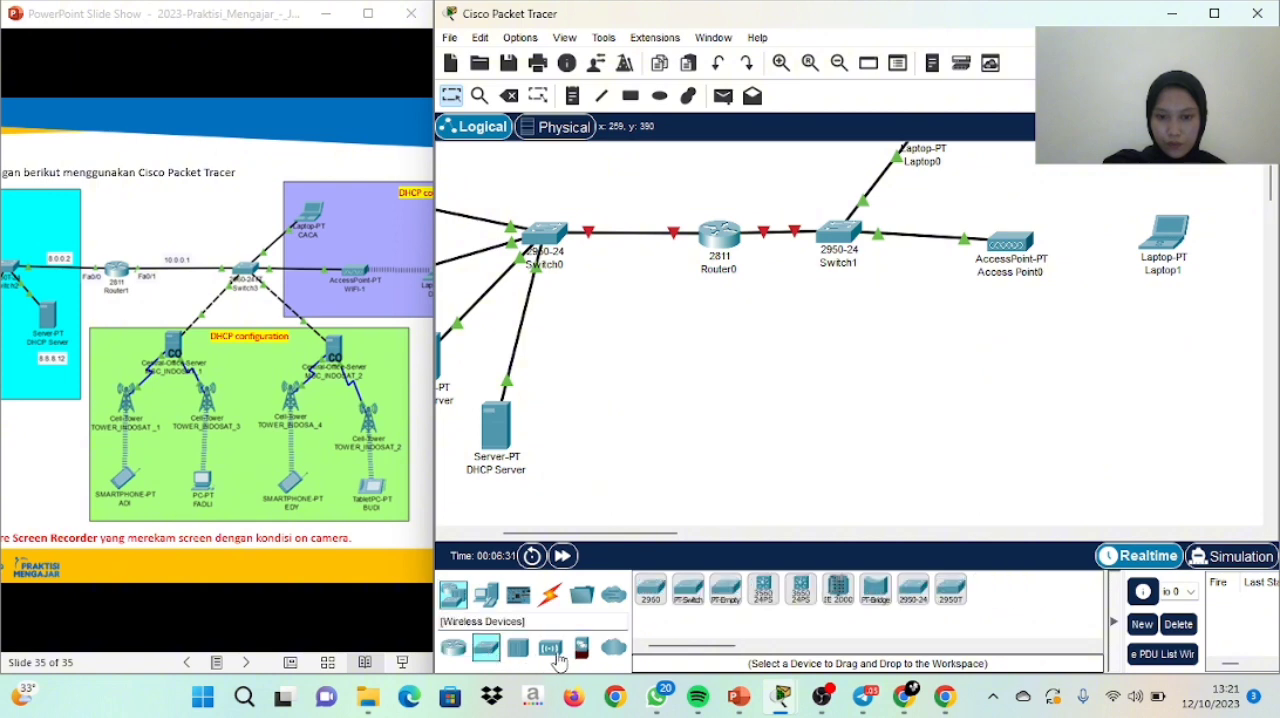
pyautogui.click(582, 648)
pyautogui.click(550, 650)
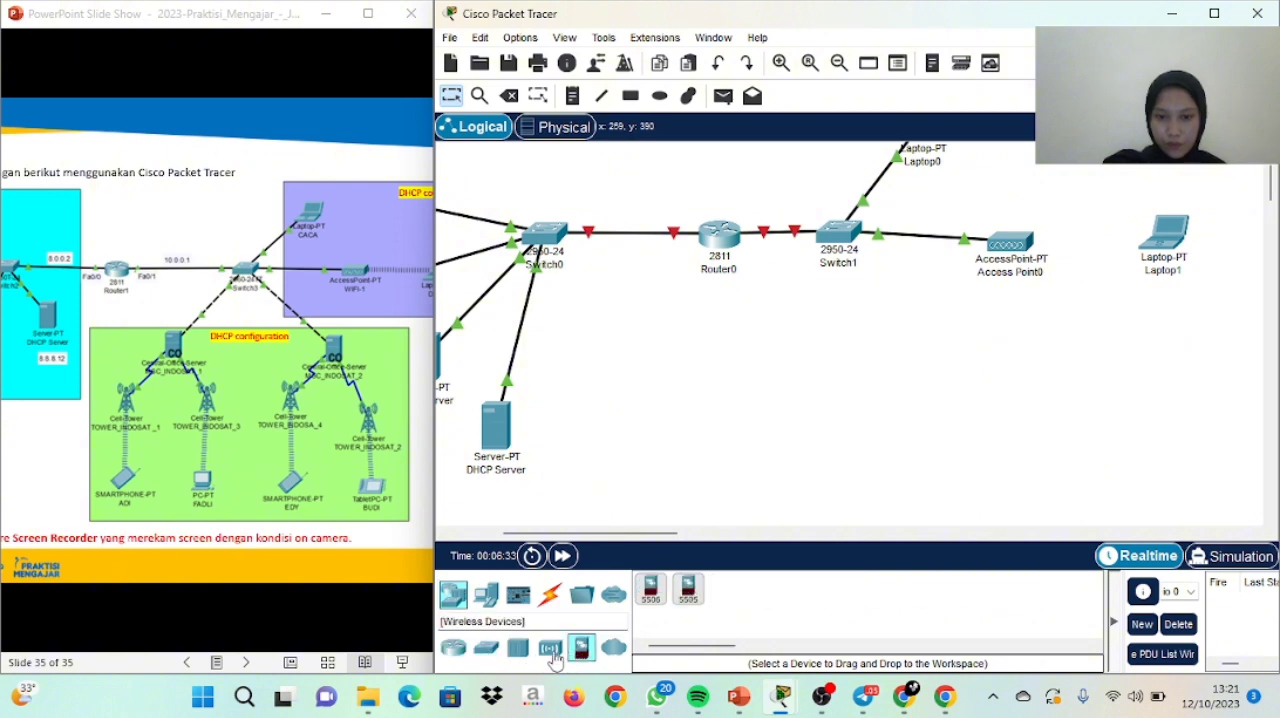
pyautogui.moveTo(678, 647); pyautogui.dragTo(753, 647)
pyautogui.click(782, 590)
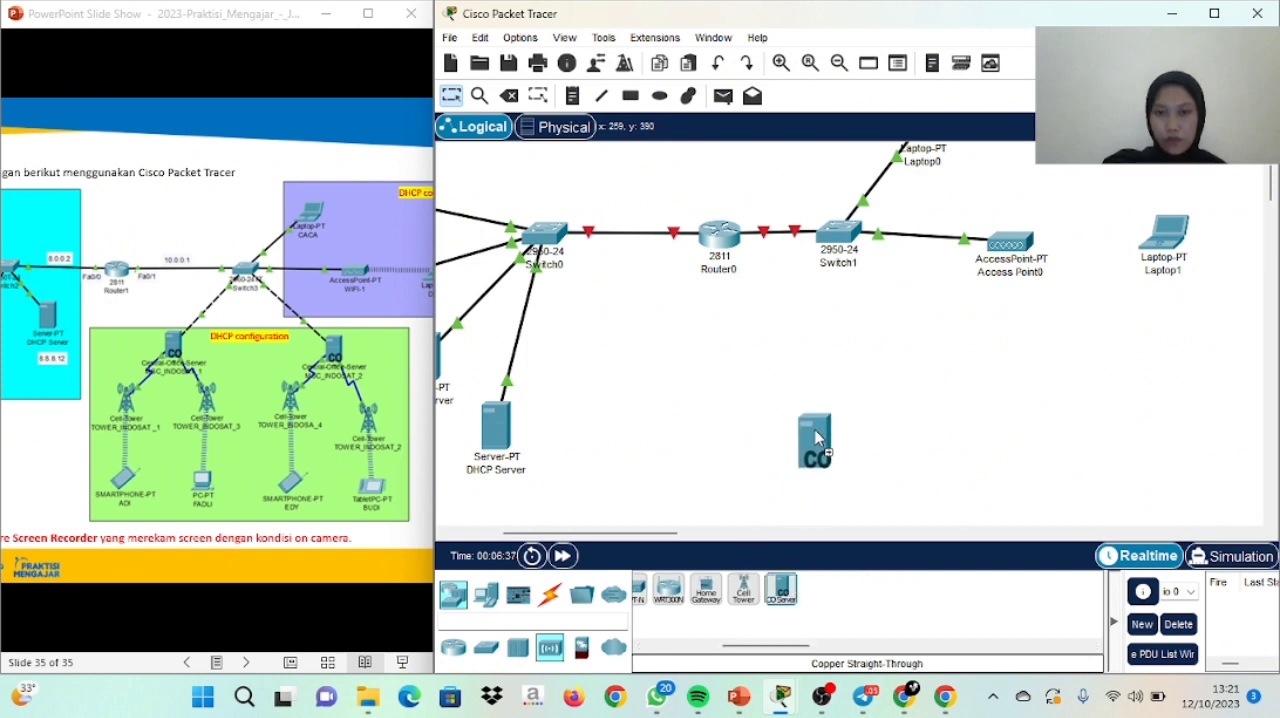
pyautogui.click(788, 400)
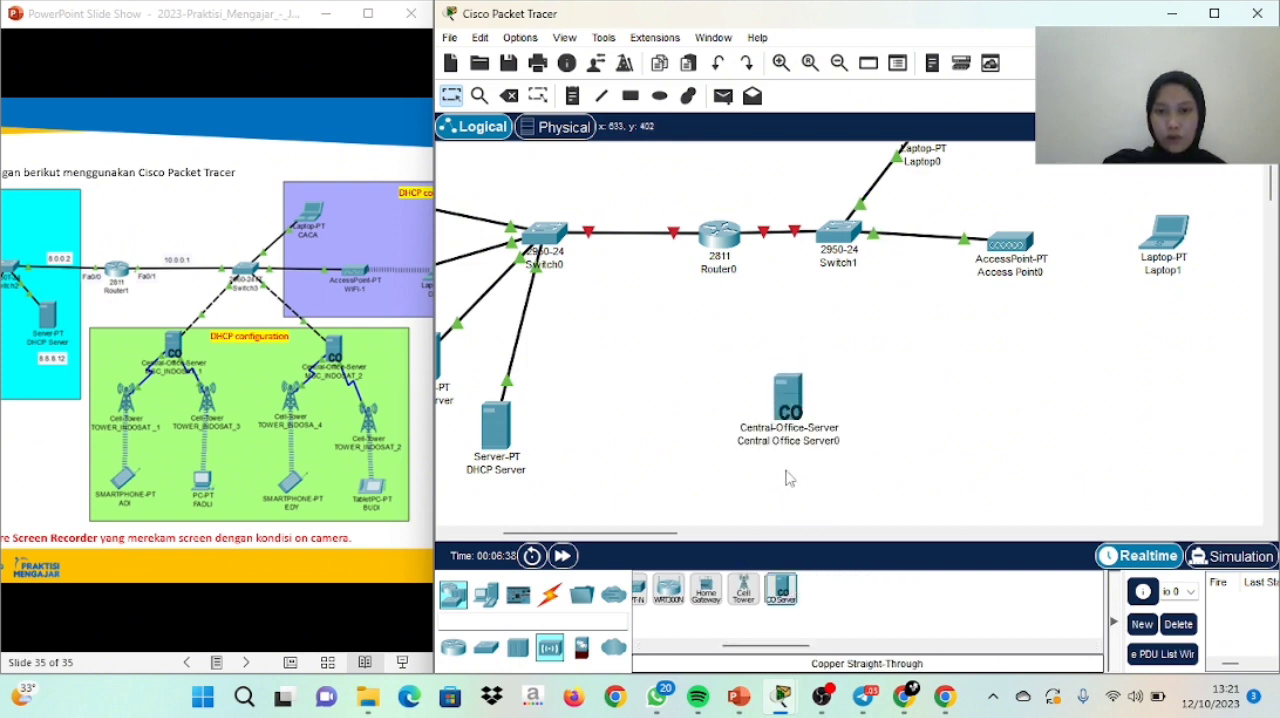
# Place a second CO Server to the right of the first and move both servers slightly upward
pyautogui.click(782, 590)
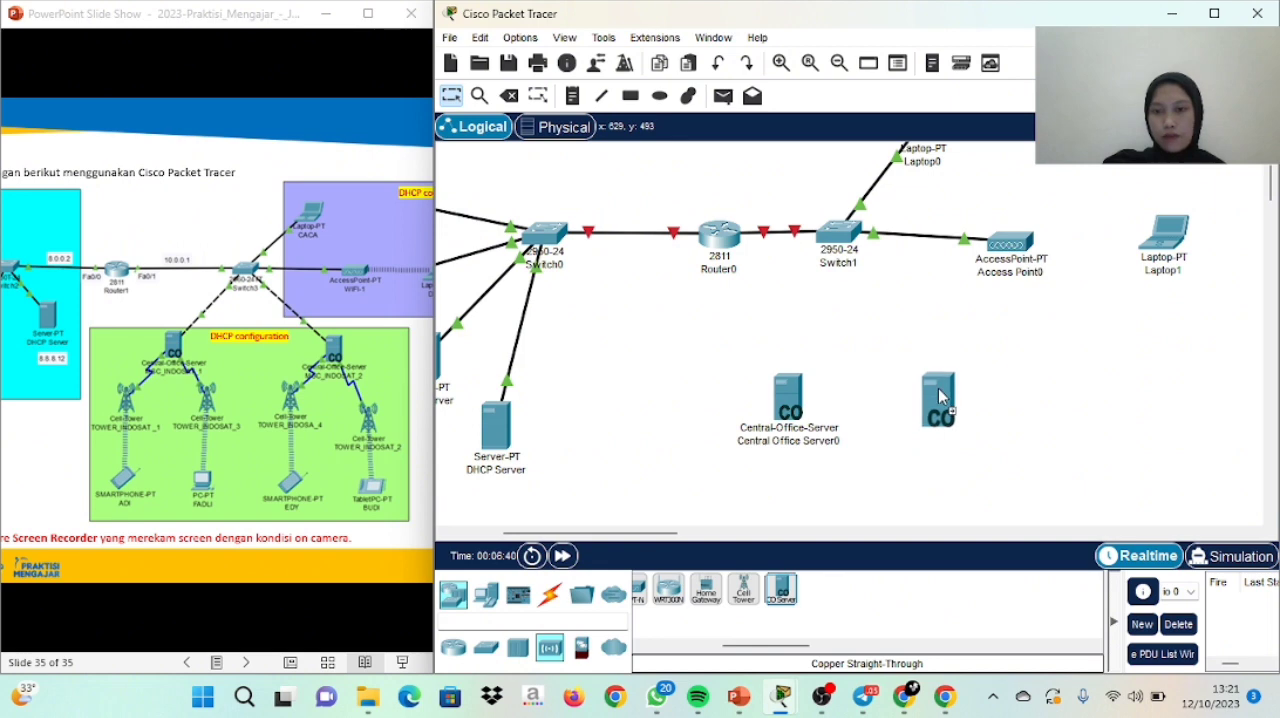
pyautogui.click(945, 377)
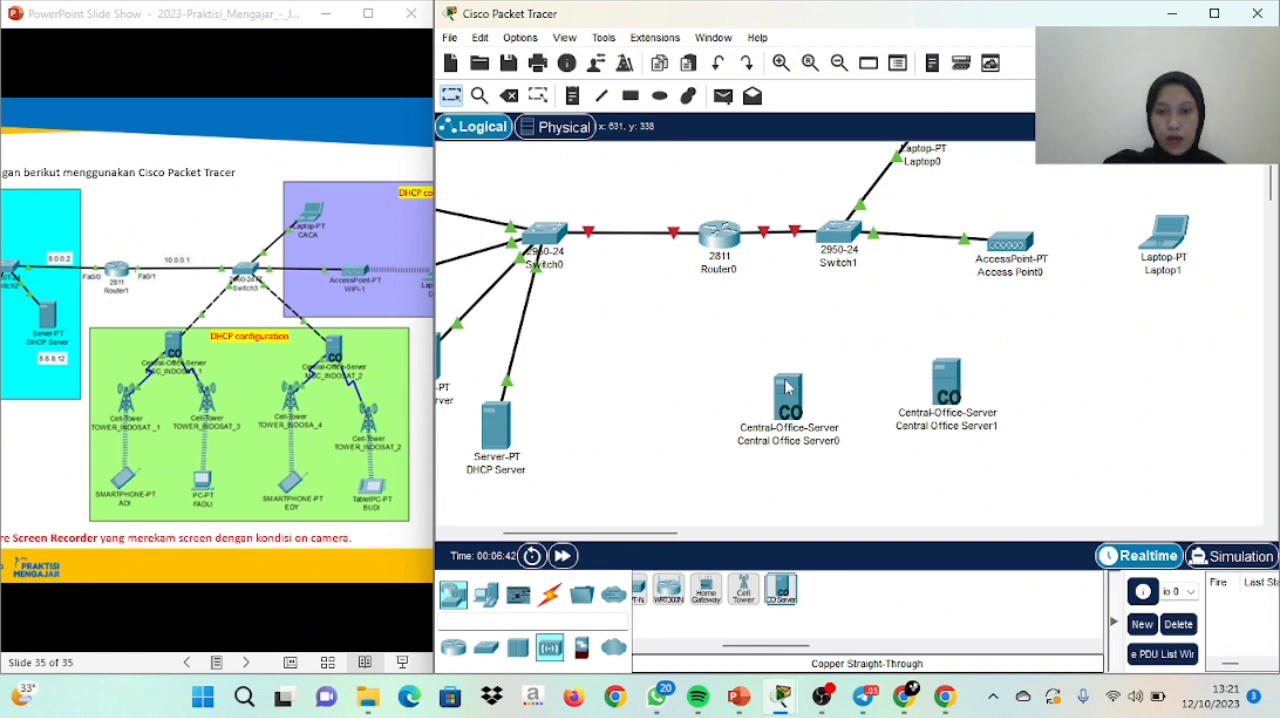
pyautogui.moveTo(786, 388); pyautogui.dragTo(782, 368)
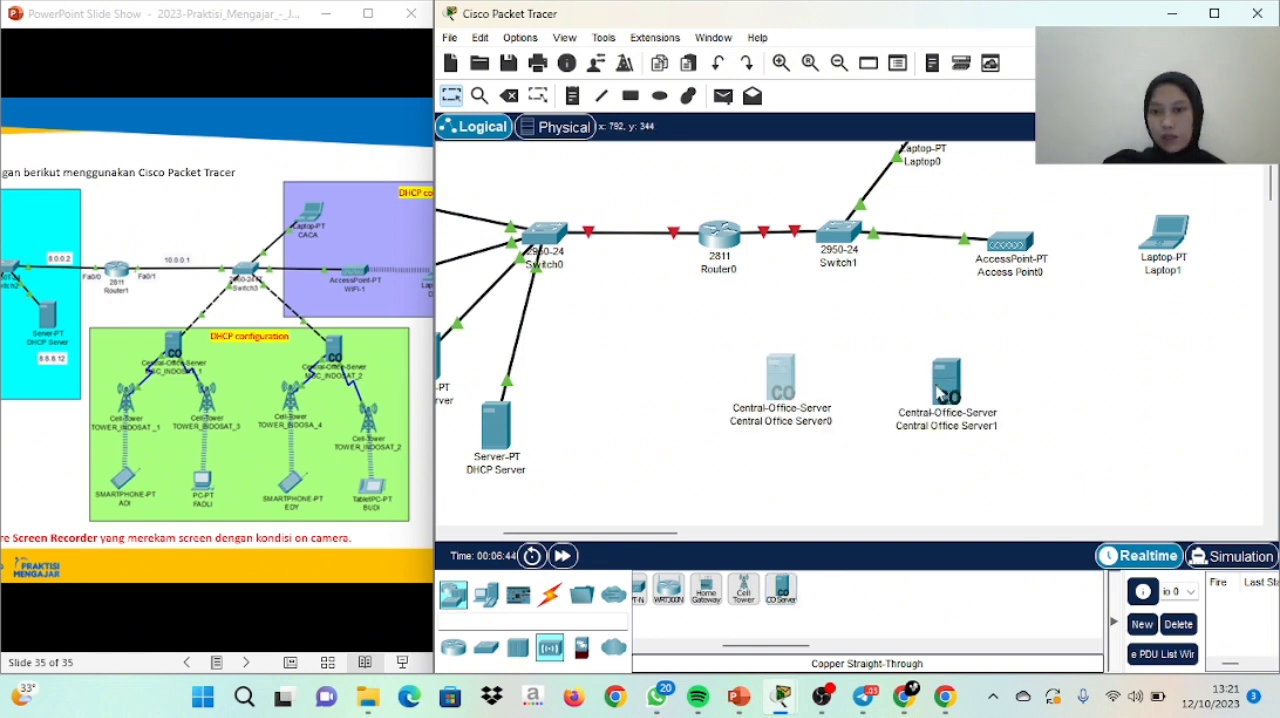
pyautogui.moveTo(940, 393); pyautogui.dragTo(953, 380)
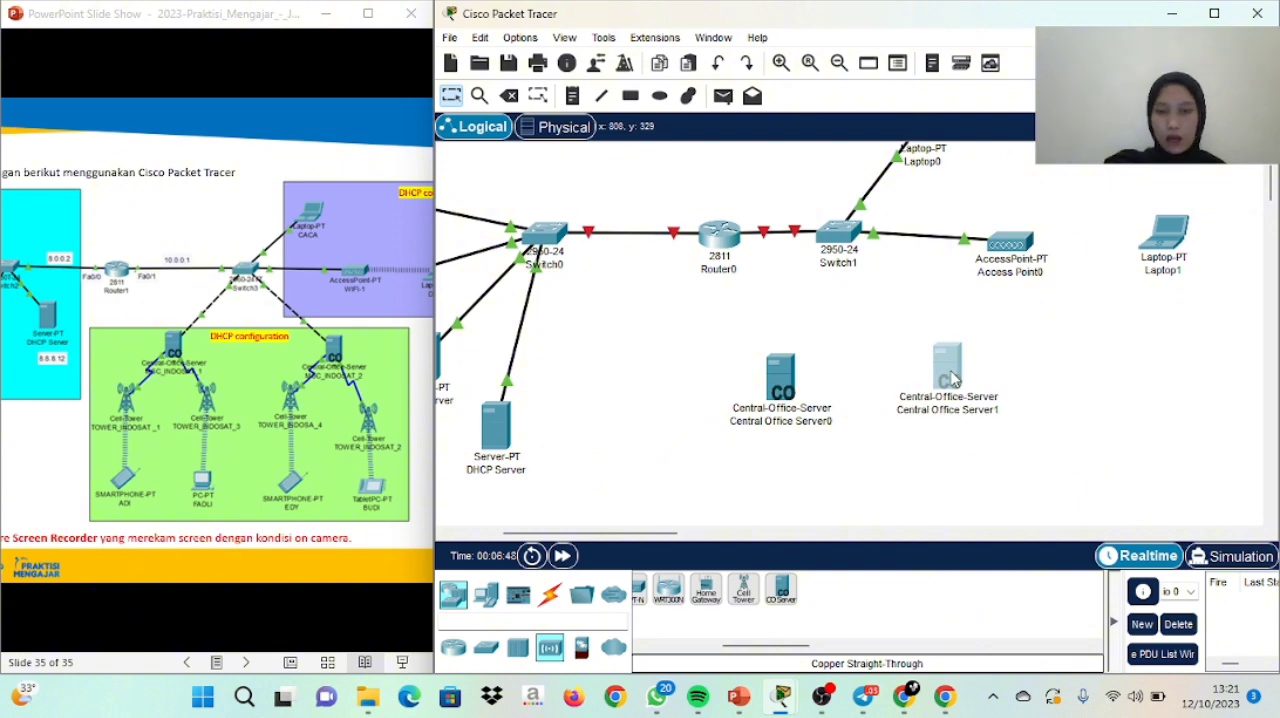
pyautogui.click(953, 380)
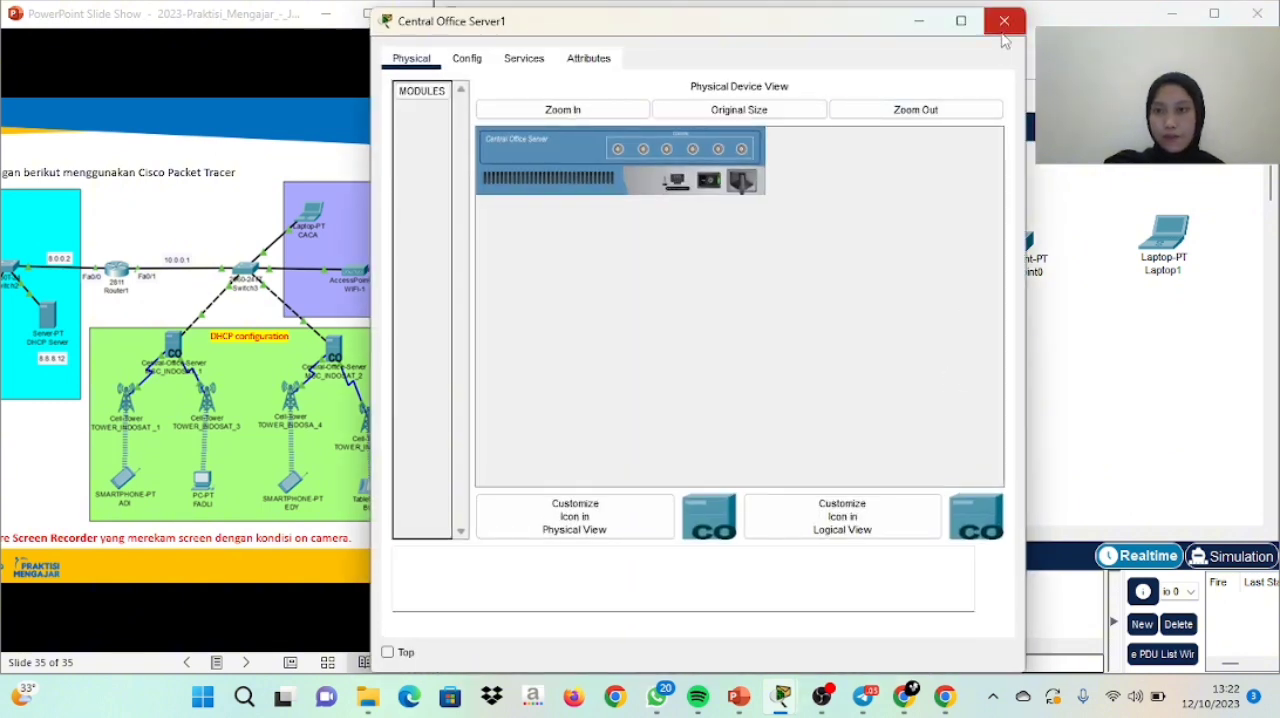
pyautogui.click(1004, 28)
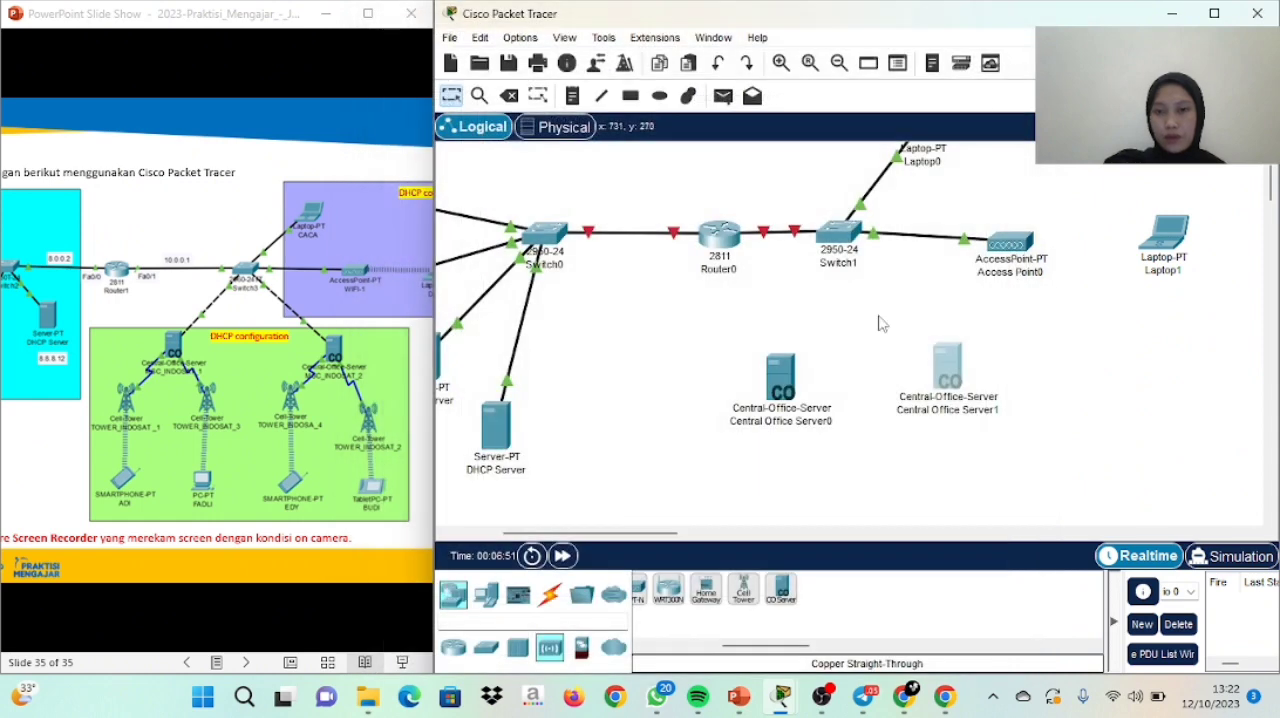
# Rename the access point as WIFI
pyautogui.click(1005, 274)
pyautogui.moveTo(1062, 274); pyautogui.dragTo(982, 278)
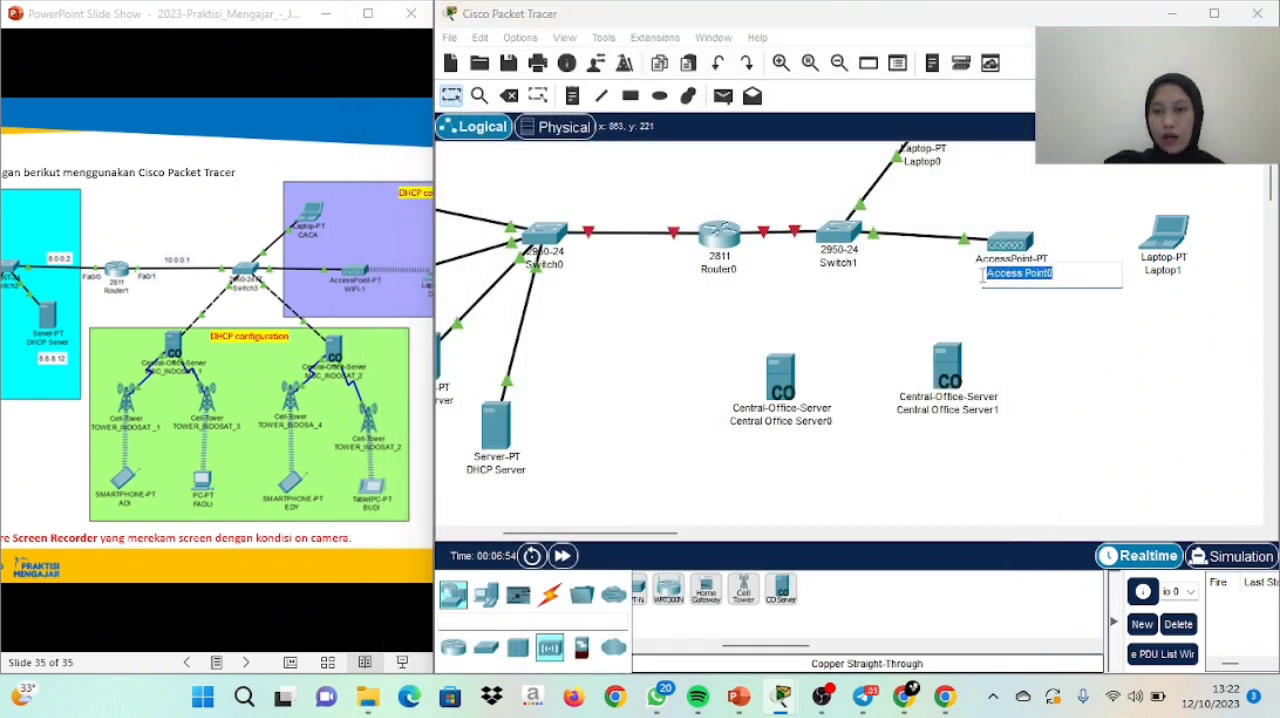
pyautogui.press('BackSpace')
pyautogui.press('capslock')
pyautogui.write('WIFI')
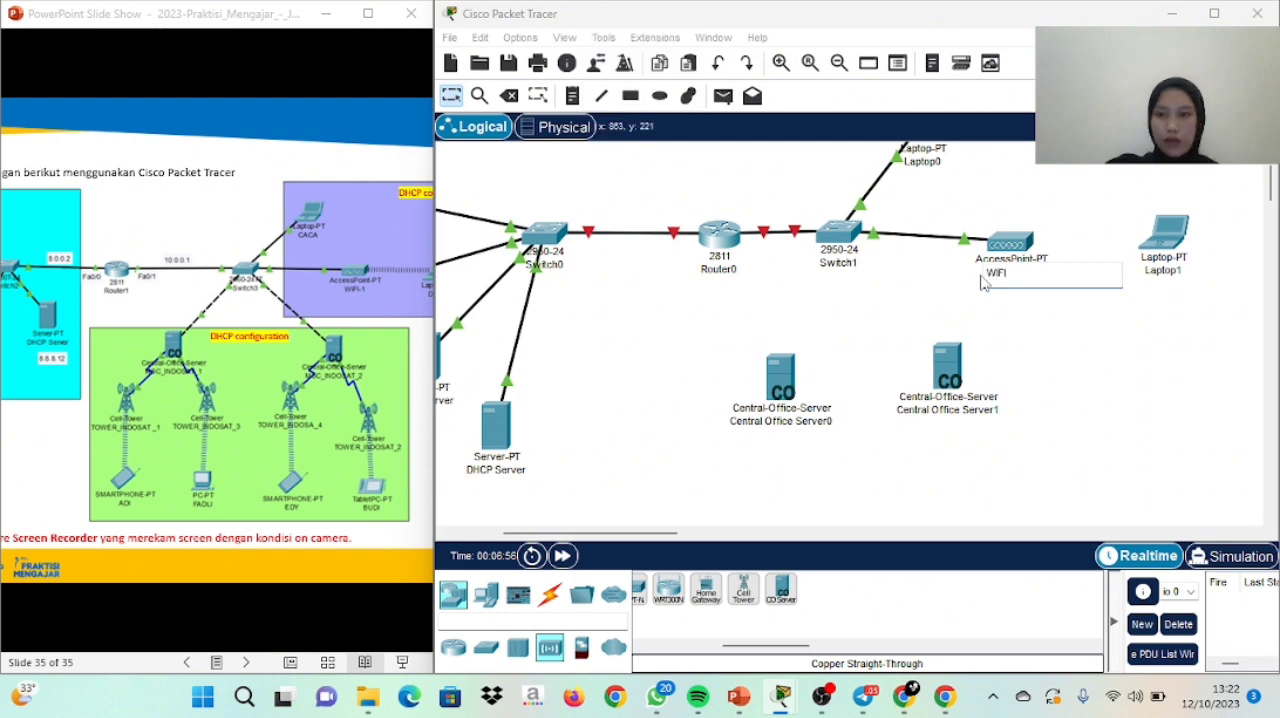
pyautogui.click(1143, 350)
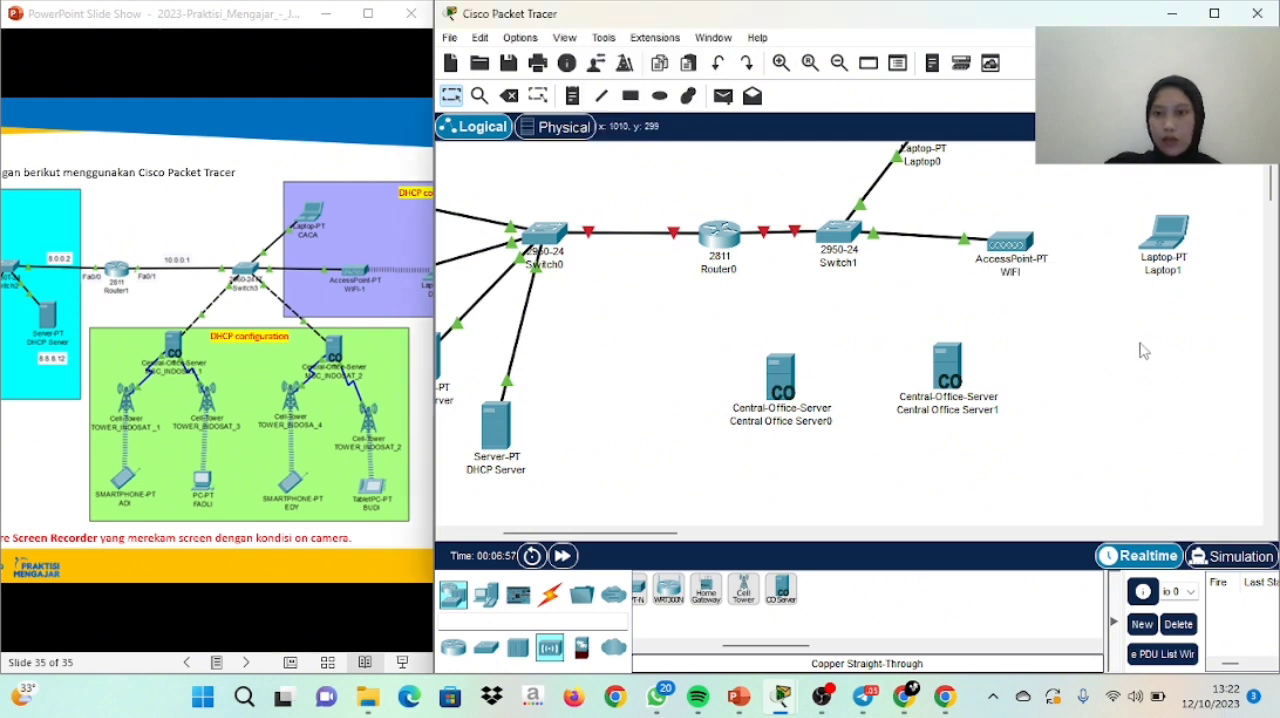
# Rename the upper laptop and the laptop beside the access point, giving each a person's name in capitals
pyautogui.click(940, 162)
pyautogui.moveTo(940, 162); pyautogui.dragTo(889, 163)
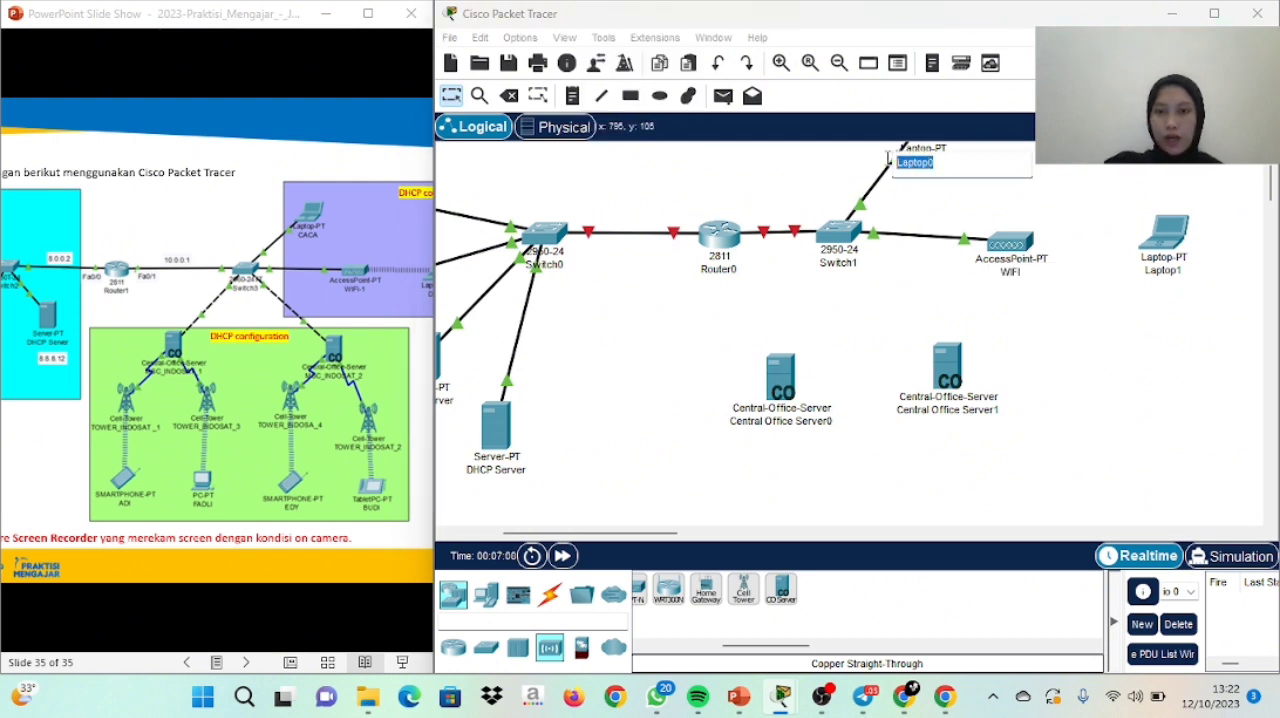
pyautogui.press('BackSpace')
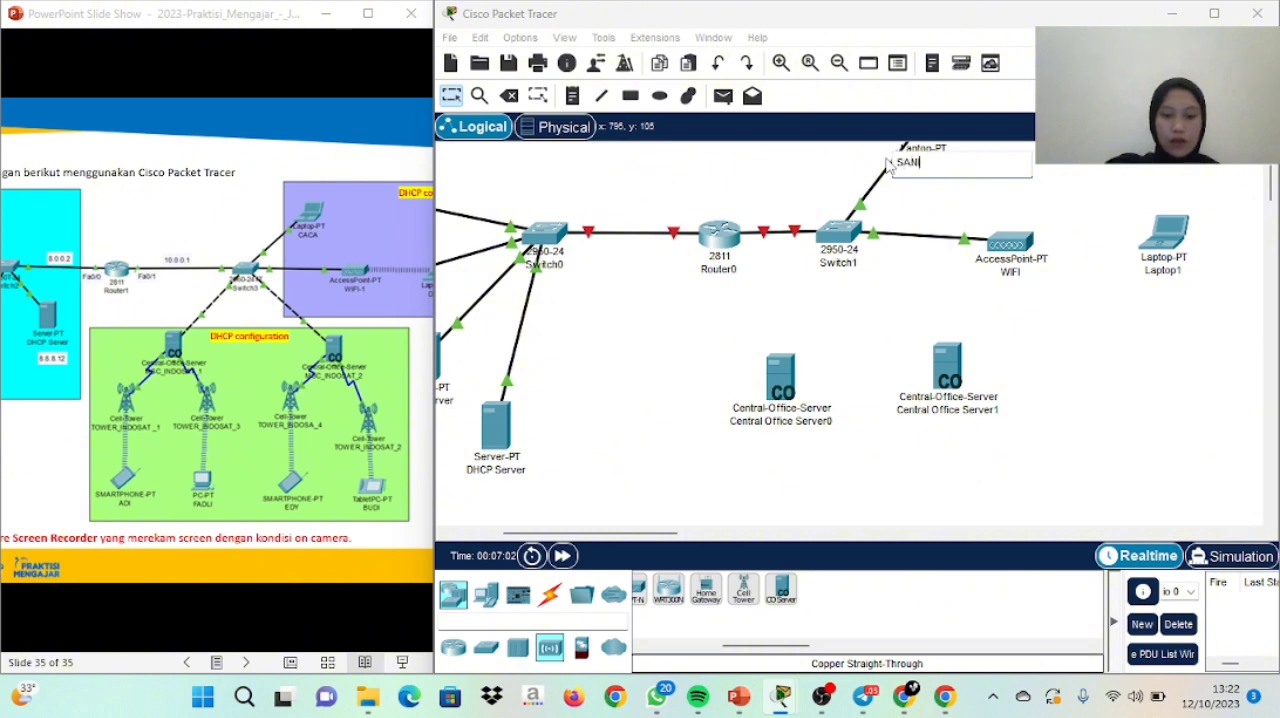
pyautogui.click(1153, 272)
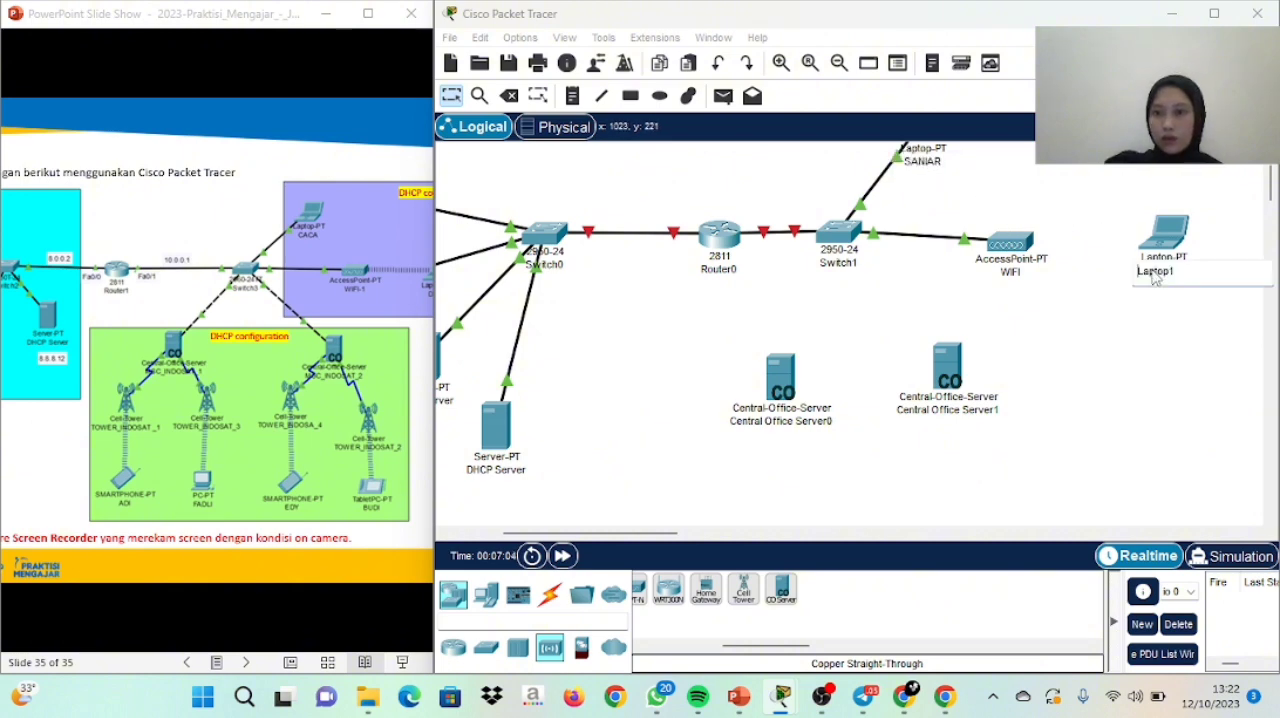
pyautogui.moveTo(1166, 279); pyautogui.dragTo(1130, 284)
pyautogui.press('BackSpace')
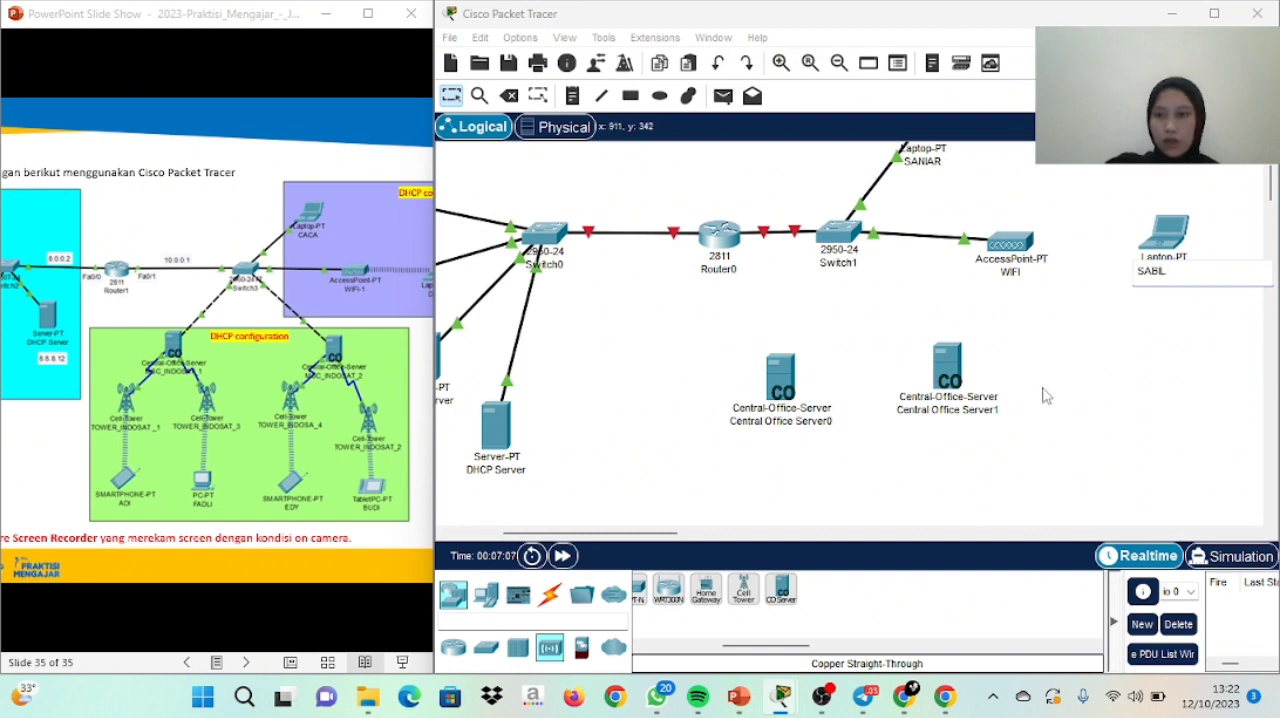
# Rename the first Central Office Server as MSC_INDOSAT_1
pyautogui.click(818, 421)
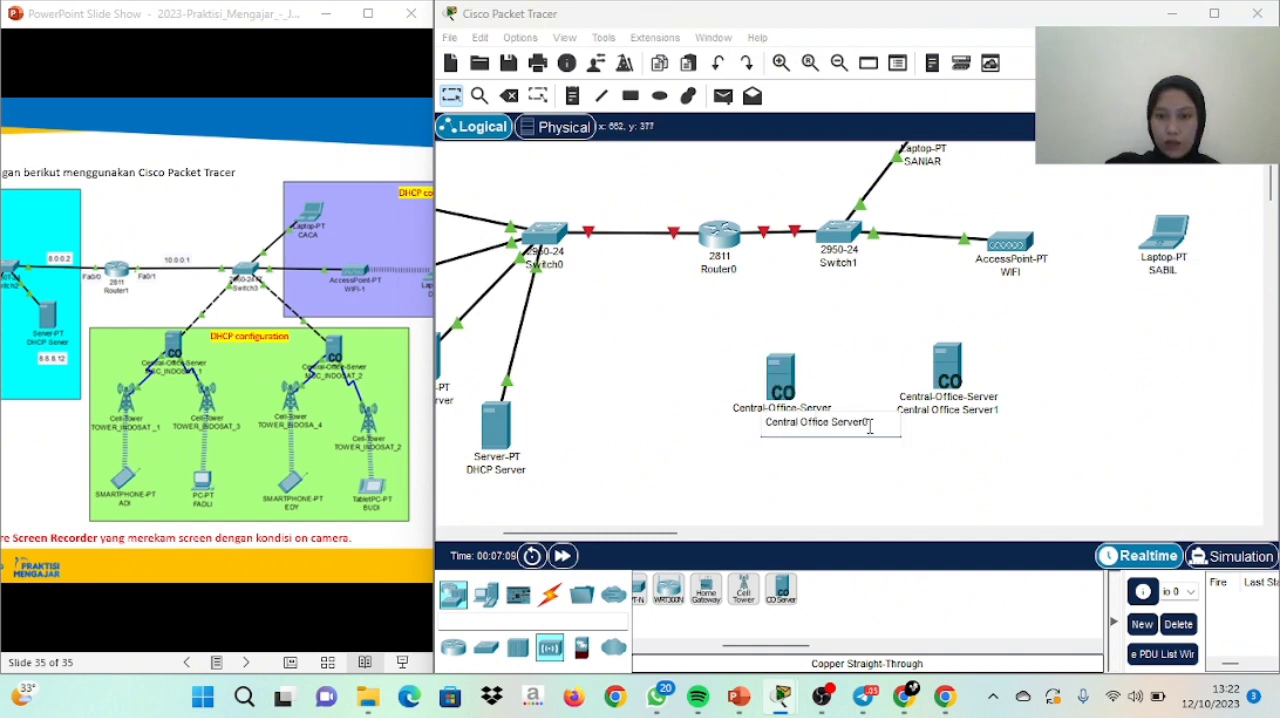
pyautogui.moveTo(872, 425); pyautogui.dragTo(751, 433)
pyautogui.press('BackSpace')
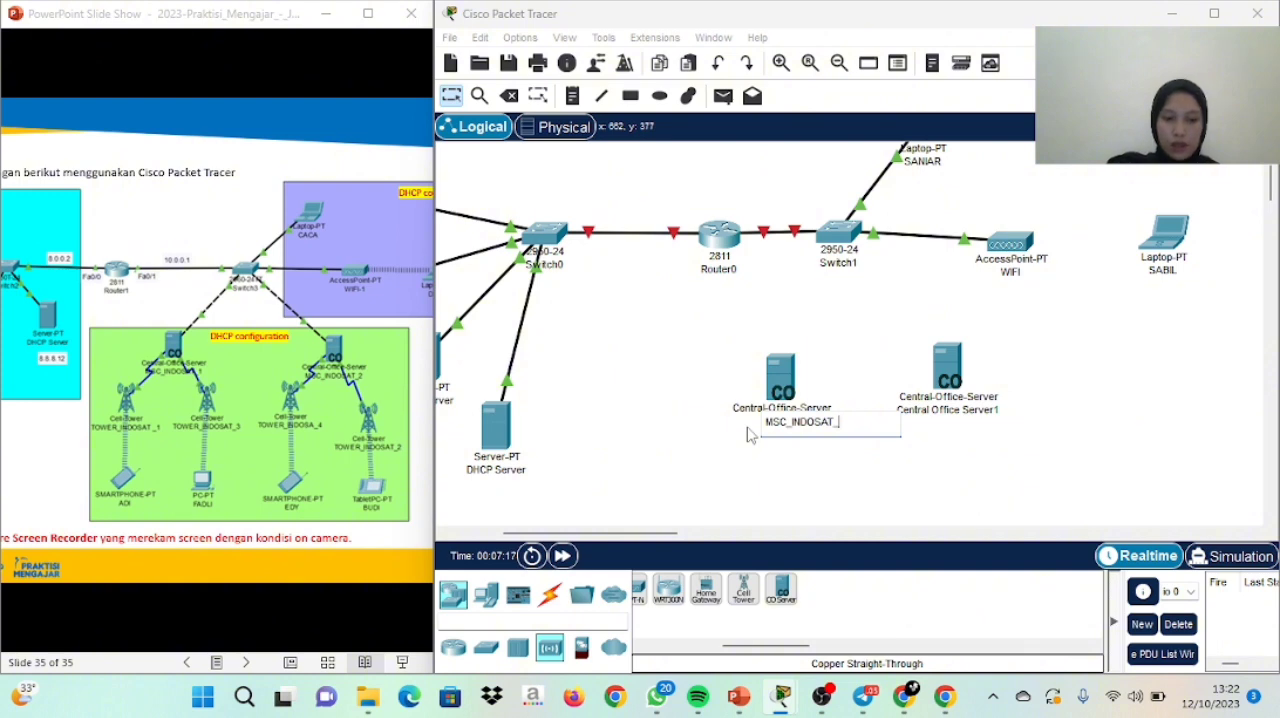
# Rename the second Central Office Server as MSC_INDOSAT_2 and move it about level with the first
pyautogui.click(962, 411)
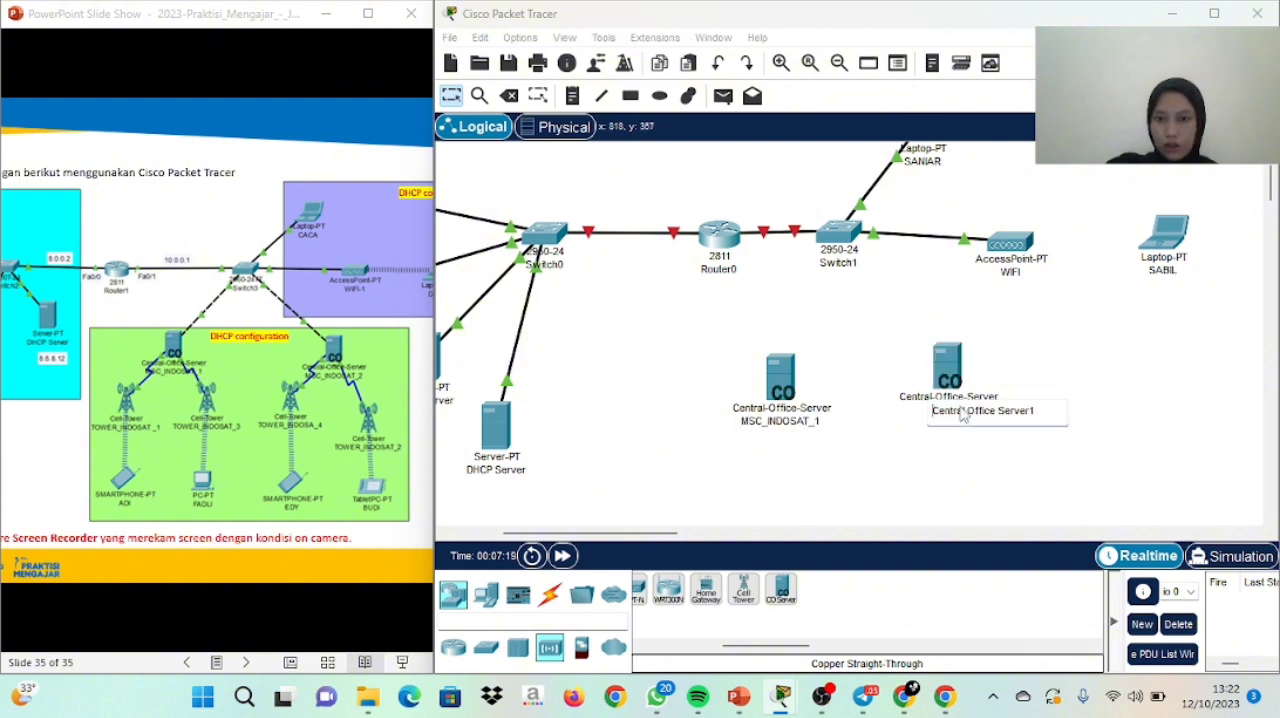
pyautogui.hotkey('ctrl', 'a')
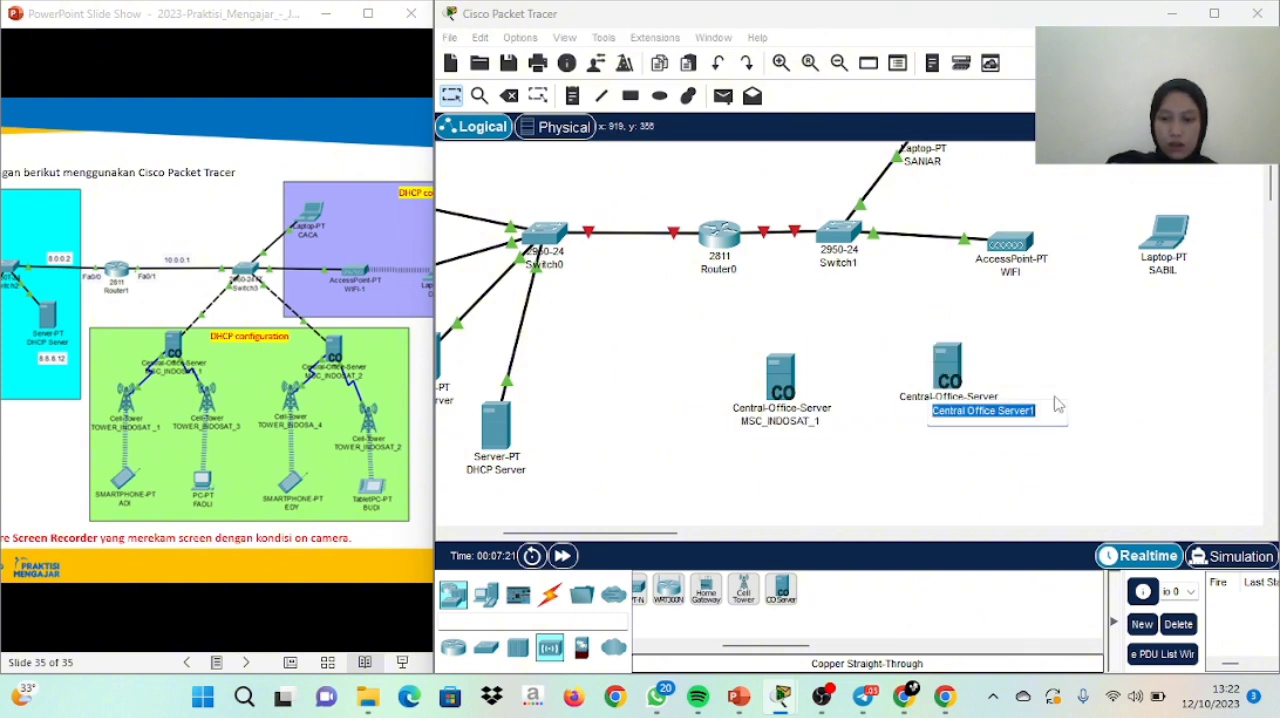
pyautogui.press('BackSpace')
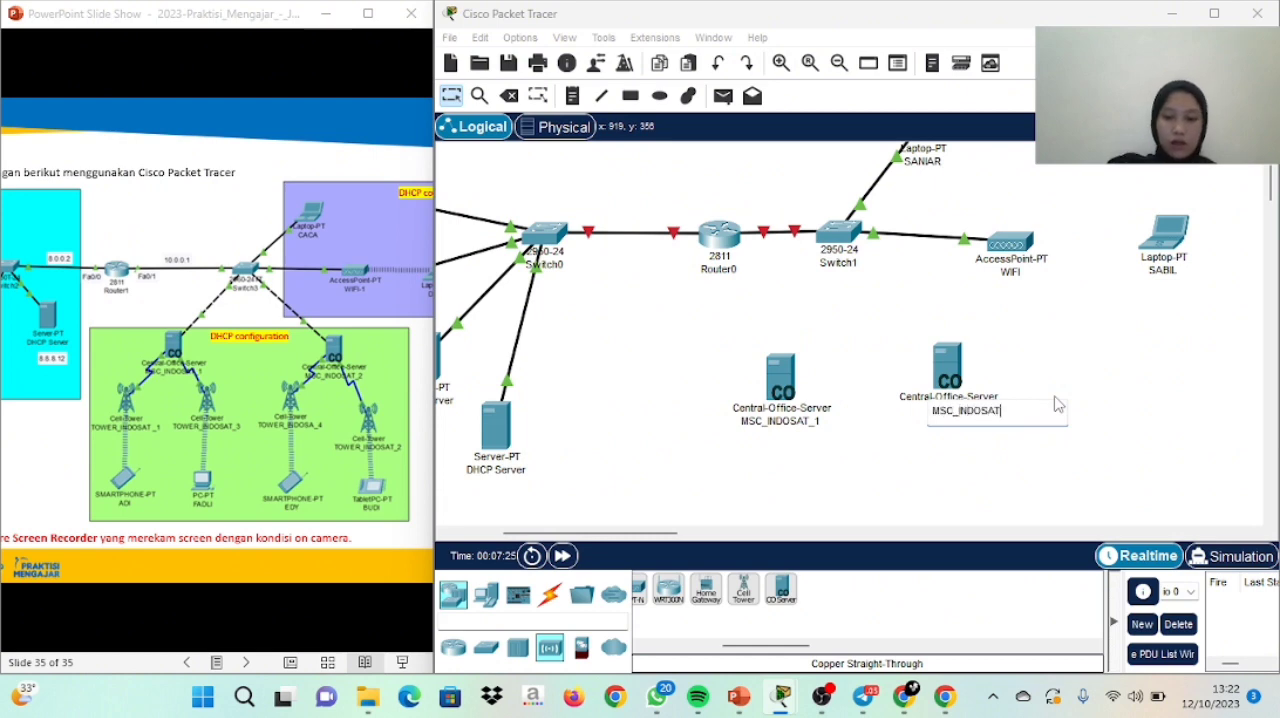
pyautogui.press('Return')
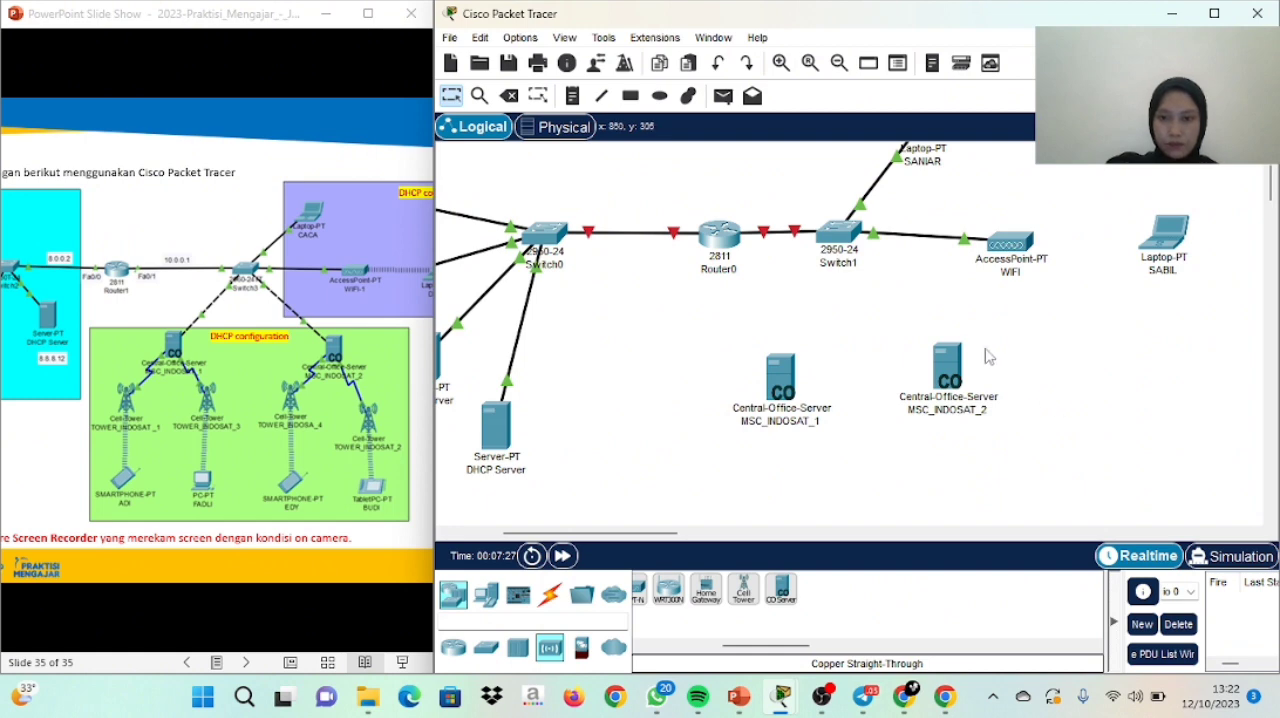
pyautogui.moveTo(950, 368); pyautogui.dragTo(938, 381)
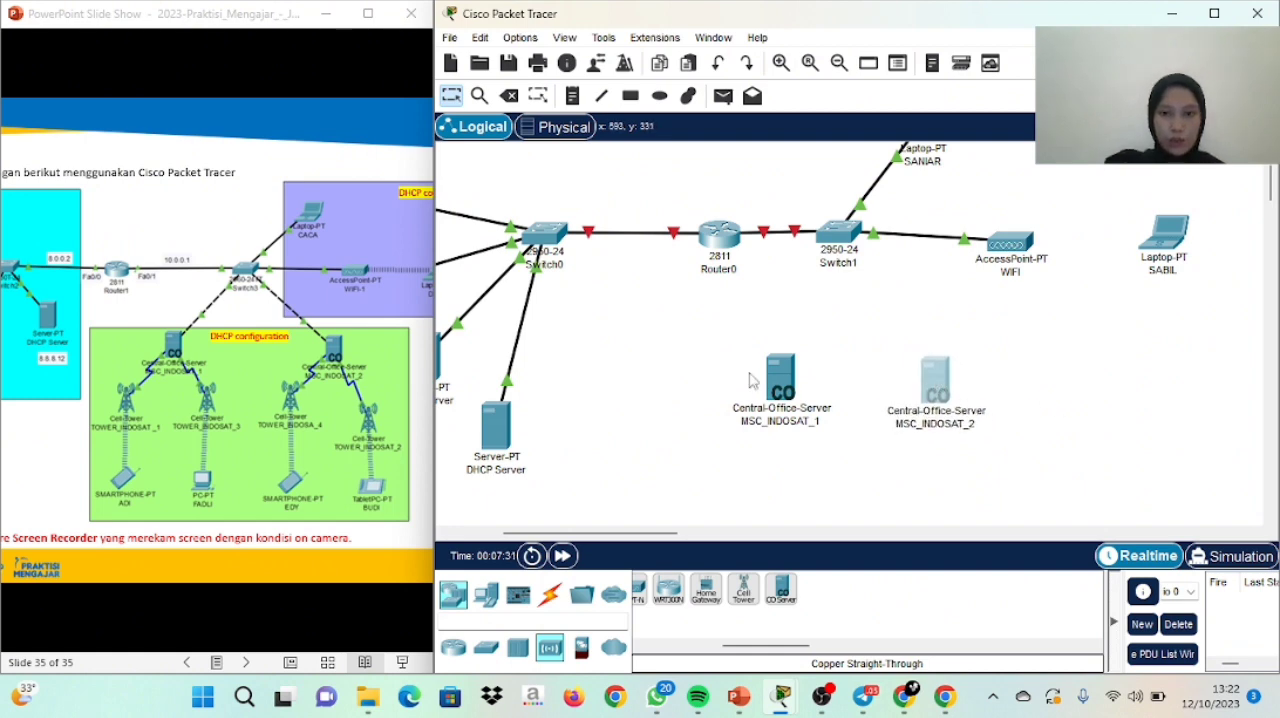
# Connect the second switch's FastEthernet0/4 to the Backbone port of MSC_INDOSAT_1 with a Copper Cross-Over cable
pyautogui.click(549, 595)
pyautogui.click(762, 592)
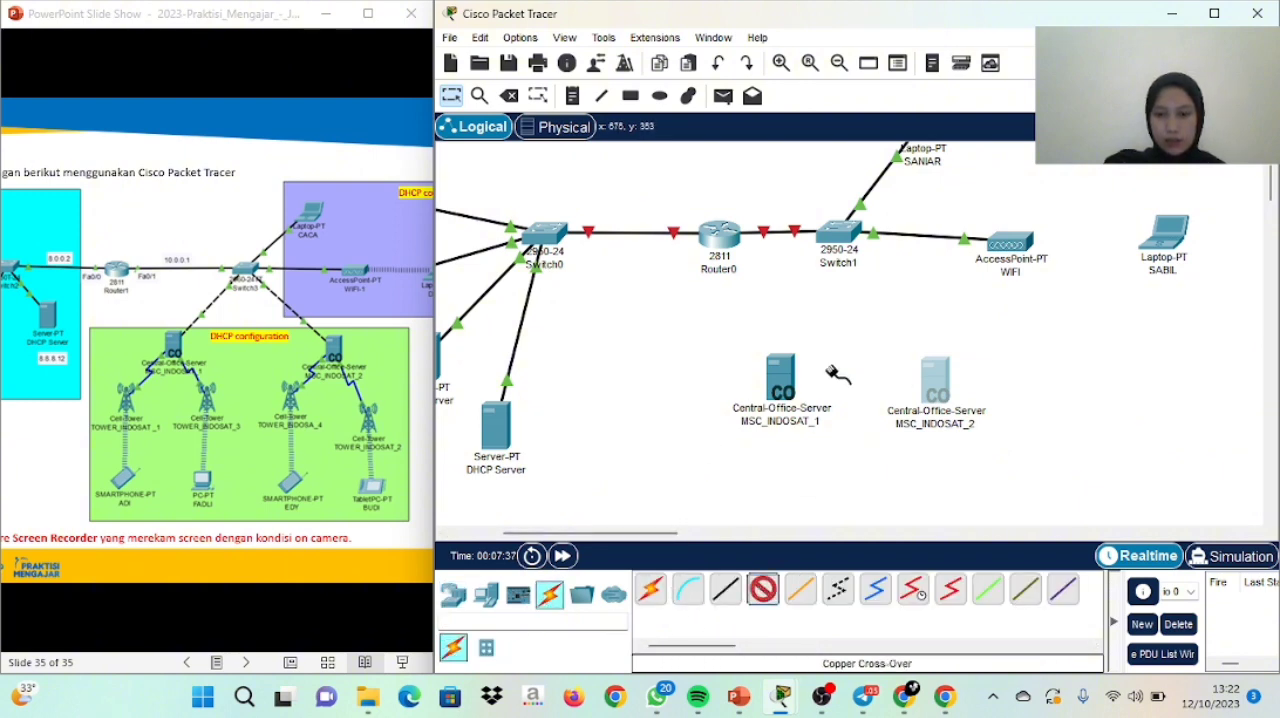
pyautogui.click(838, 233)
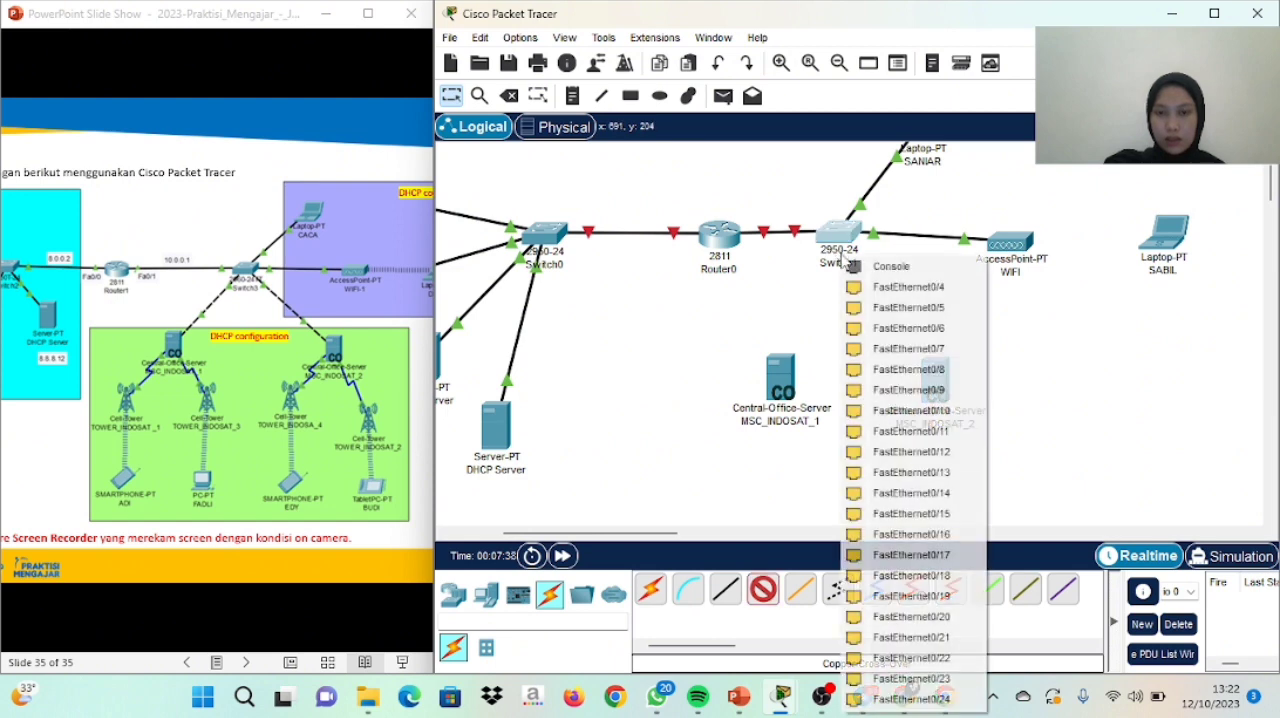
pyautogui.click(895, 287)
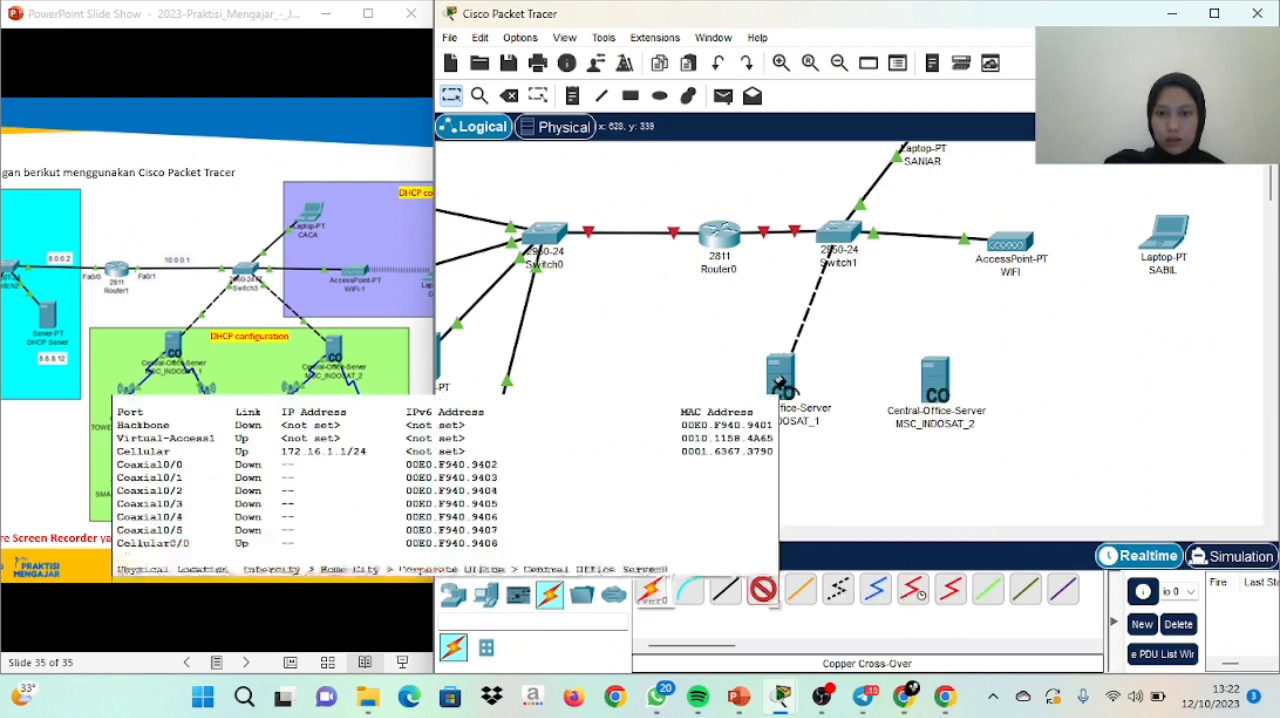
pyautogui.click(782, 384)
pyautogui.click(800, 392)
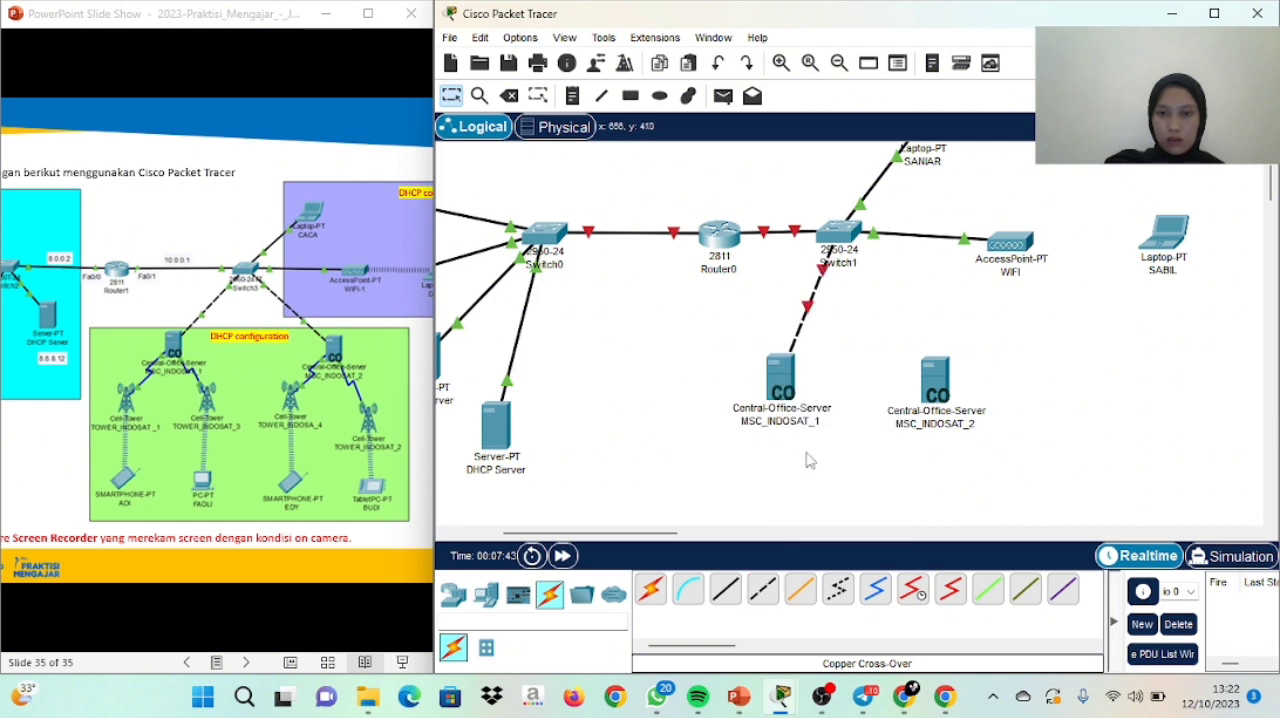
# Connect the second switch to the Backbone port of MSC_INDOSAT_2 with a Copper Cross-Over cable
pyautogui.click(762, 590)
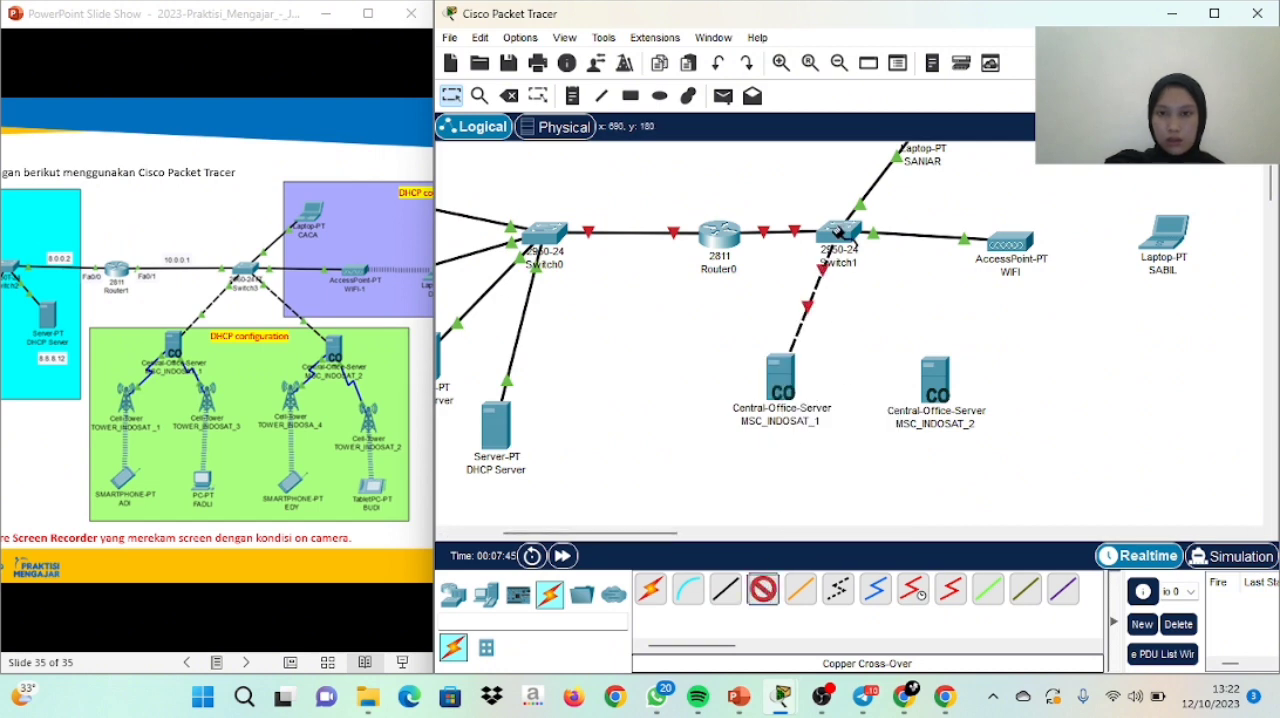
pyautogui.click(842, 236)
pyautogui.click(900, 264)
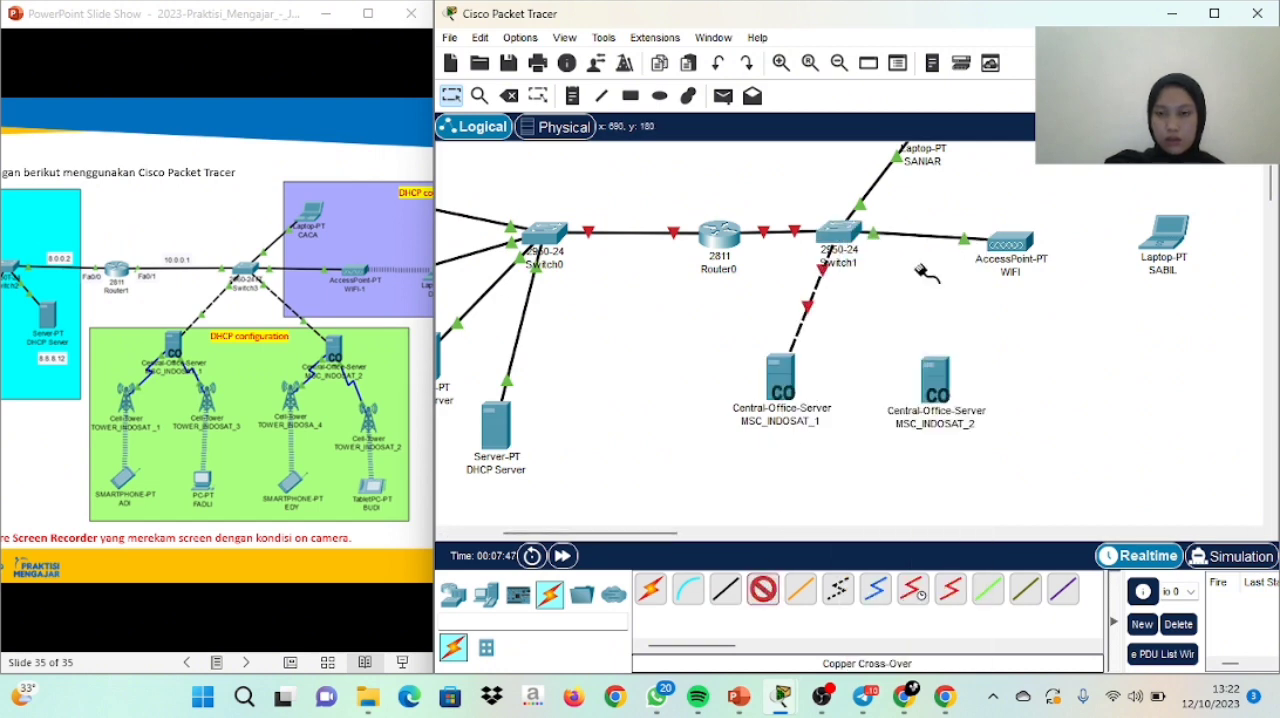
pyautogui.click(938, 390)
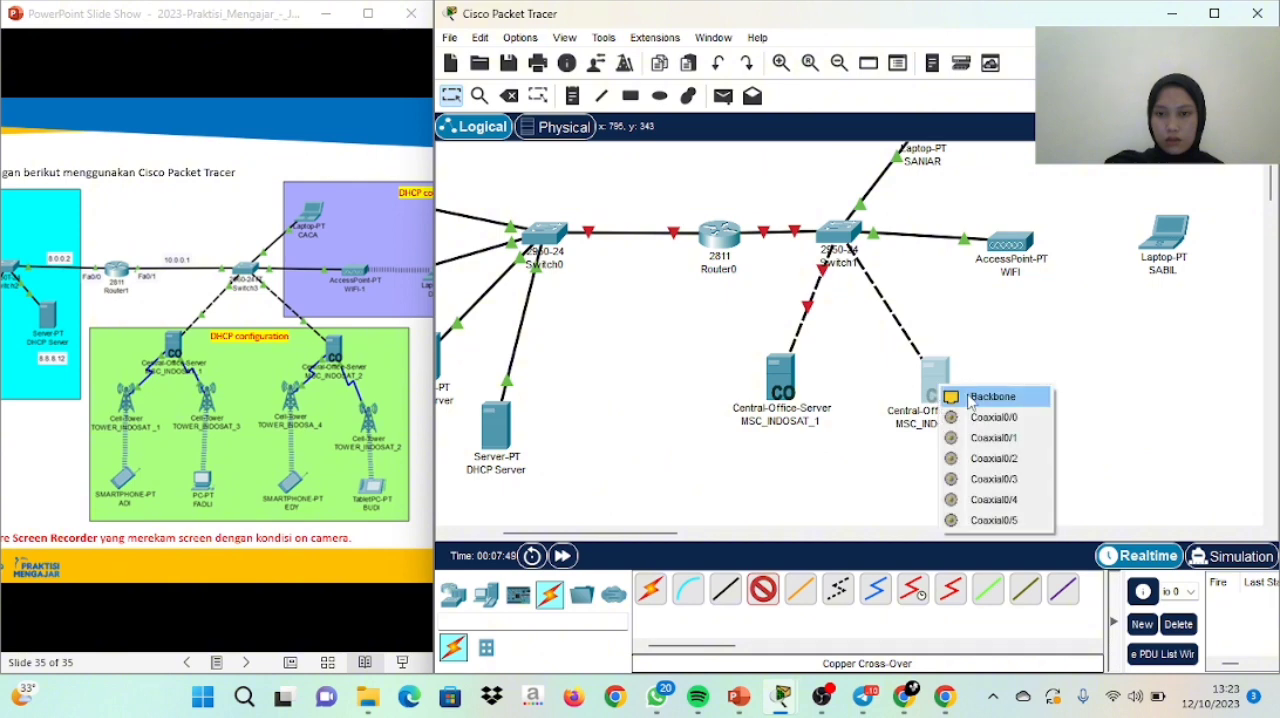
pyautogui.click(980, 396)
# Place four cell towers in a row below the two Central Office Servers
pyautogui.scroll(-2, 1273, 178)
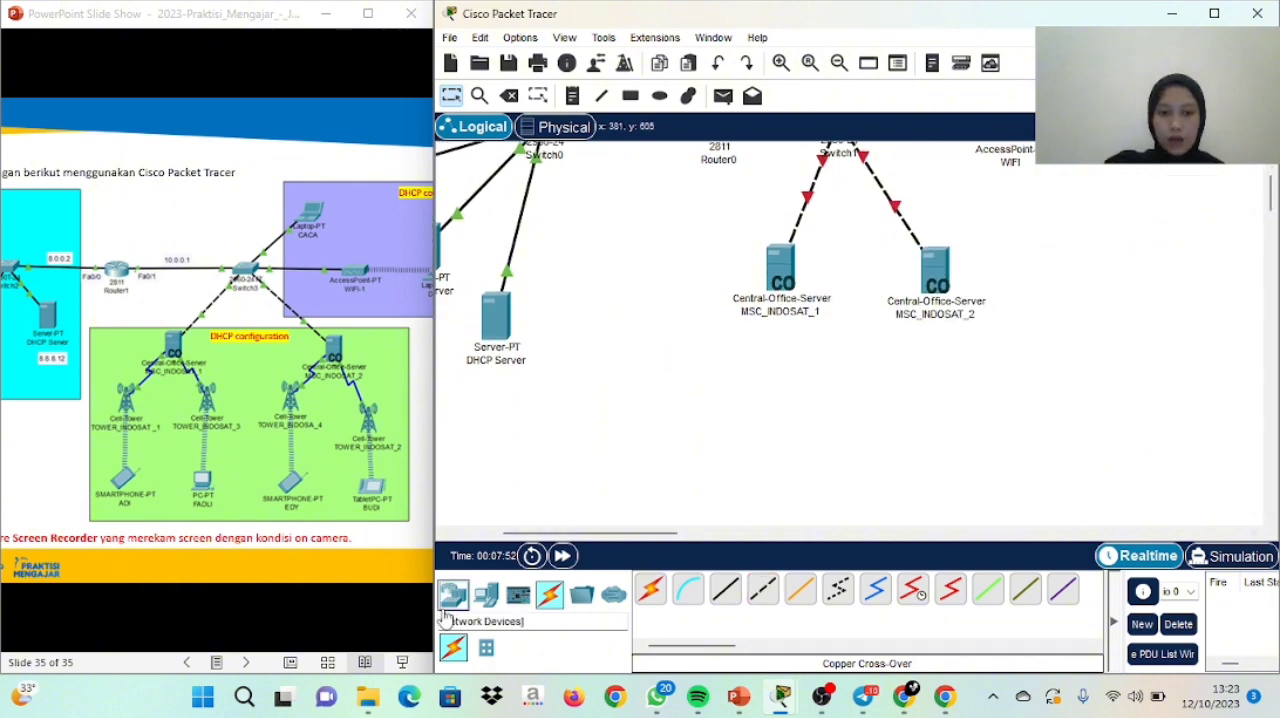
pyautogui.click(453, 594)
pyautogui.click(549, 648)
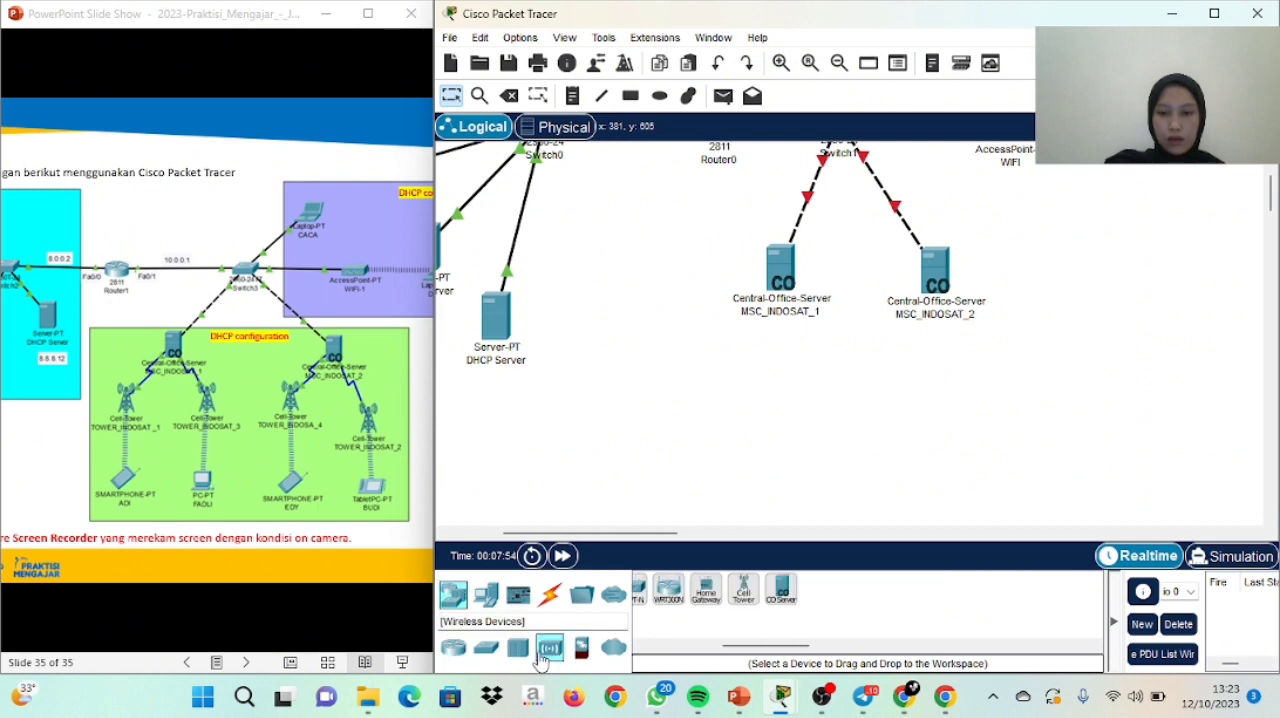
pyautogui.moveTo(743, 590); pyautogui.dragTo(657, 400)
pyautogui.moveTo(743, 594); pyautogui.dragTo(1033, 400)
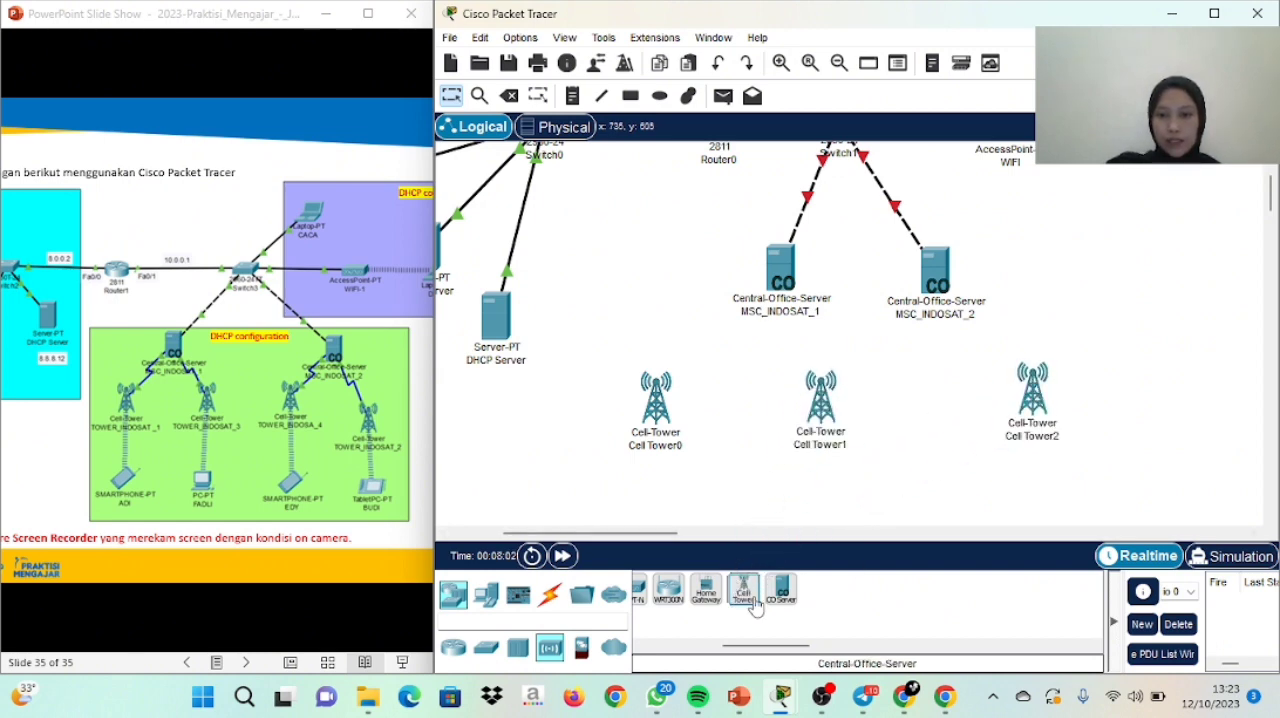
pyautogui.moveTo(743, 594); pyautogui.dragTo(913, 407)
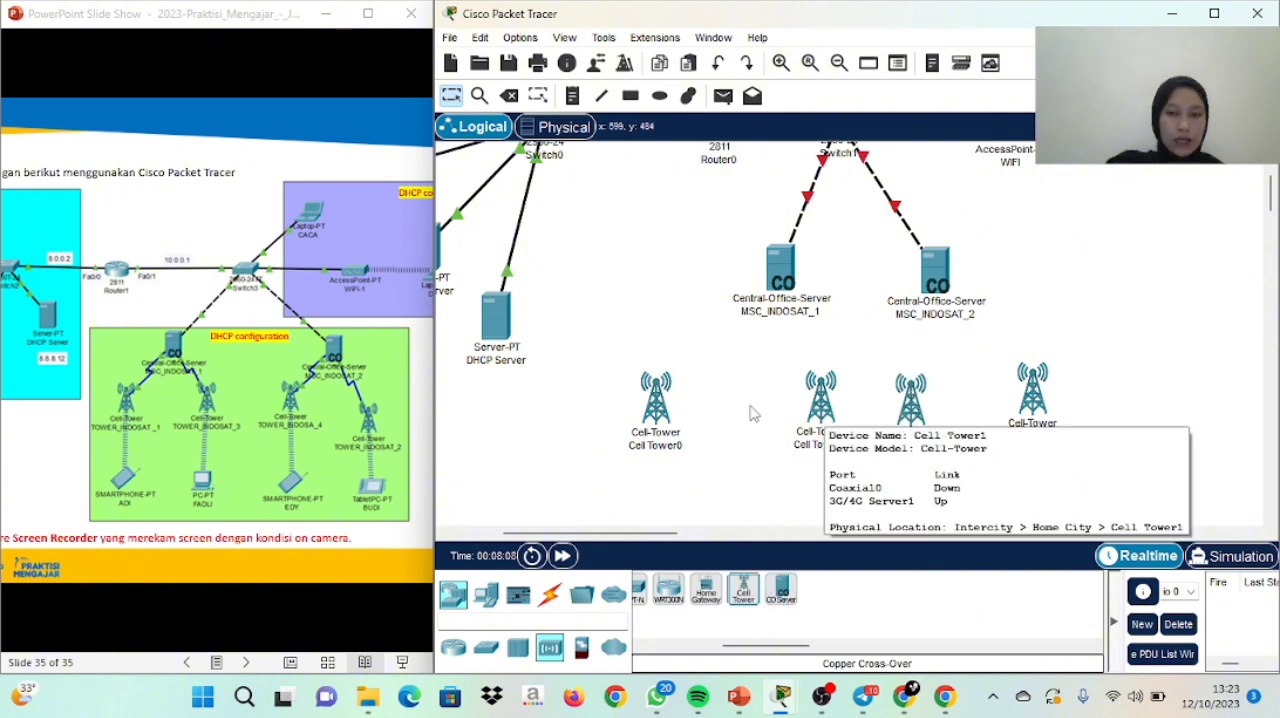
# Adjust the positions of the four cell towers so that they stand roughly level, two below each Central Office Server
pyautogui.moveTo(657, 411)
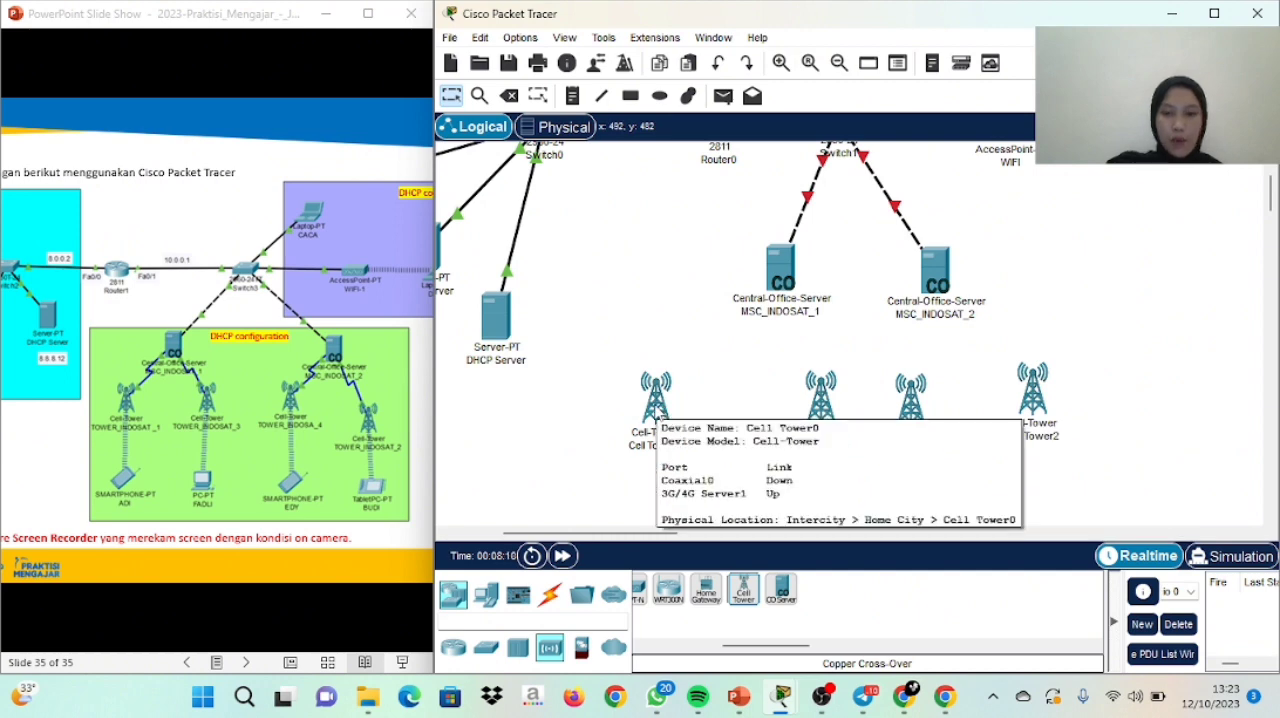
pyautogui.moveTo(657, 411); pyautogui.dragTo(674, 414)
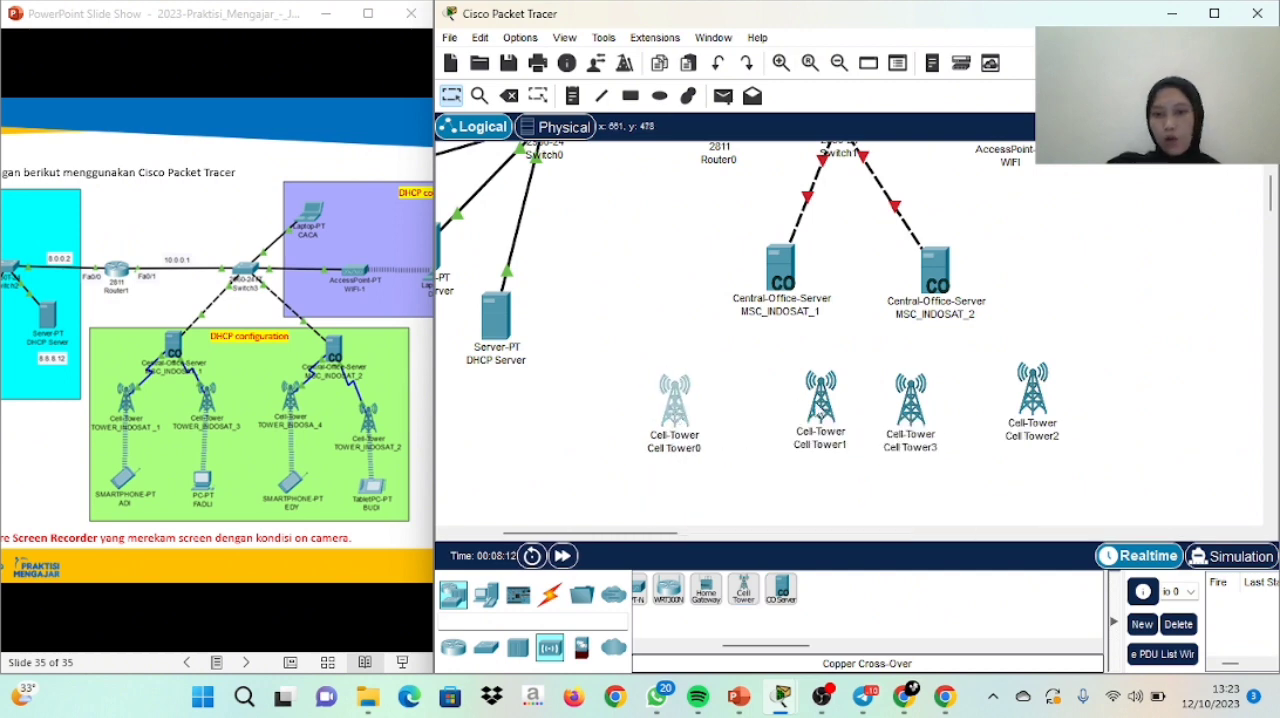
pyautogui.moveTo(820, 410); pyautogui.dragTo(910, 395)
pyautogui.moveTo(1038, 409); pyautogui.dragTo(1048, 401)
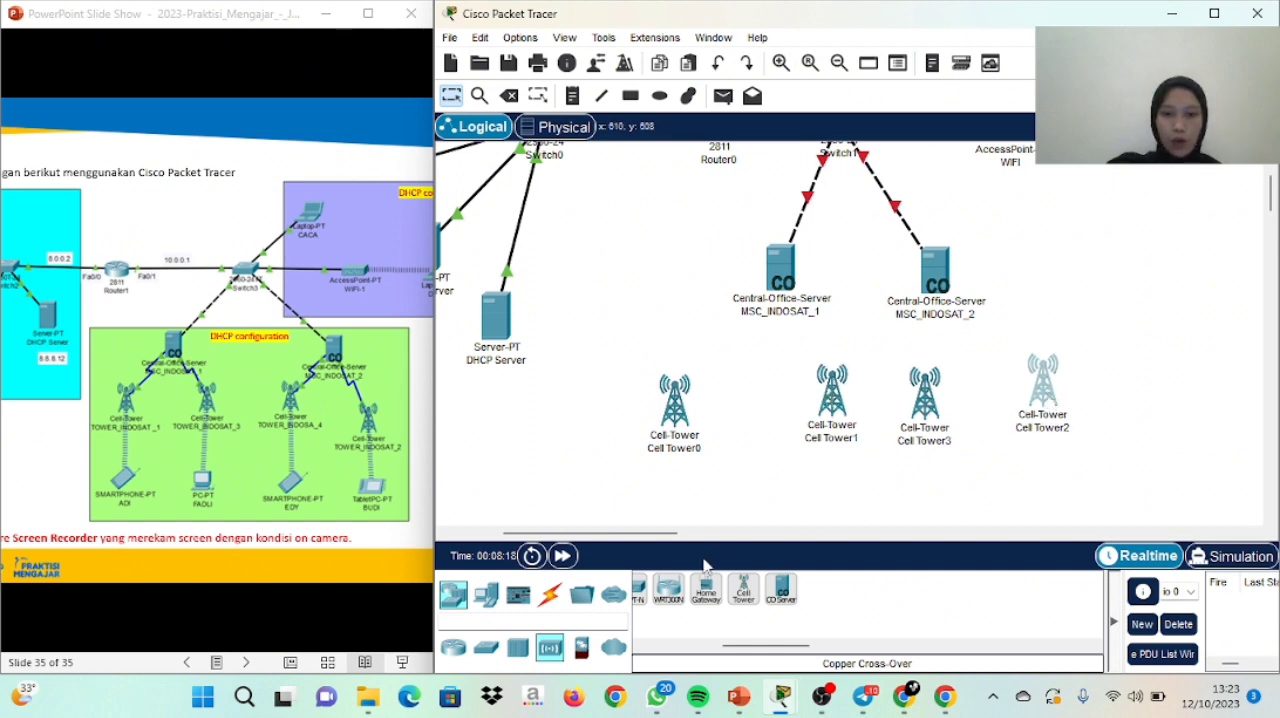
# Connect Coaxial0/0 of MSC_INDOSAT_1 to the Coaxial0 port of Cell Tower0 with a Coaxial cable
pyautogui.click(549, 594)
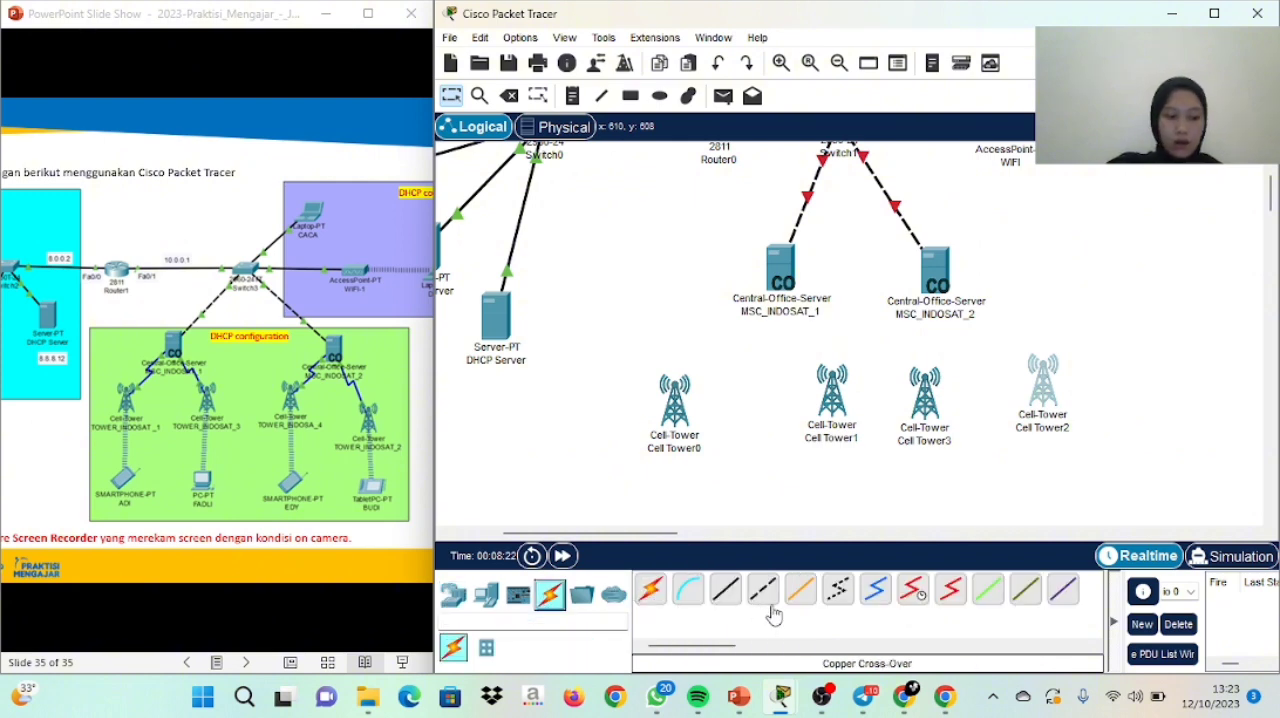
pyautogui.click(874, 600)
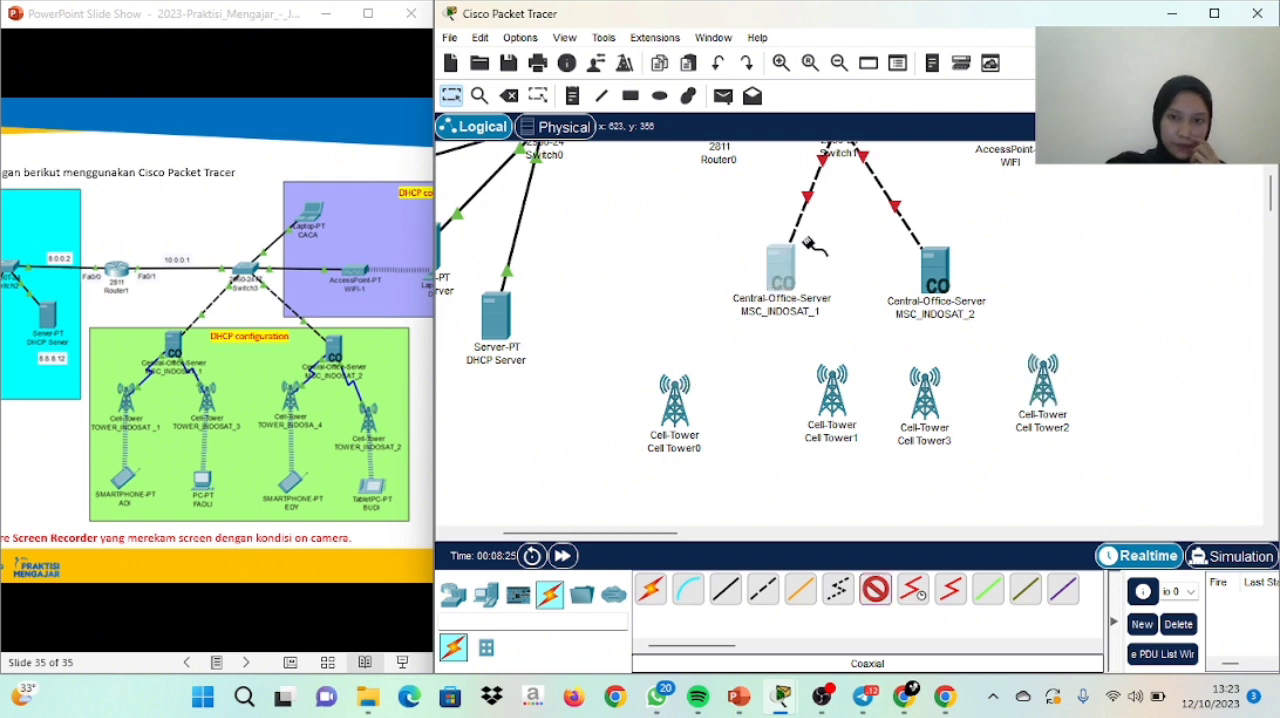
pyautogui.click(778, 284)
pyautogui.click(836, 277)
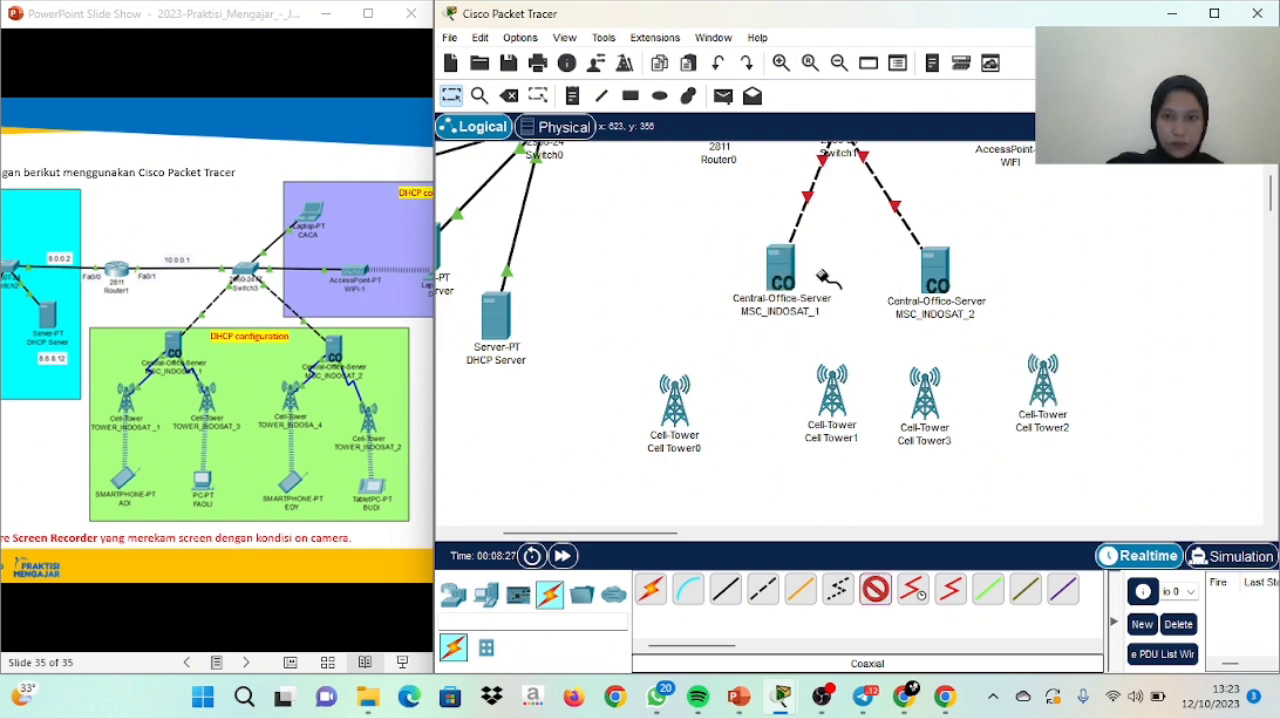
pyautogui.click(674, 400)
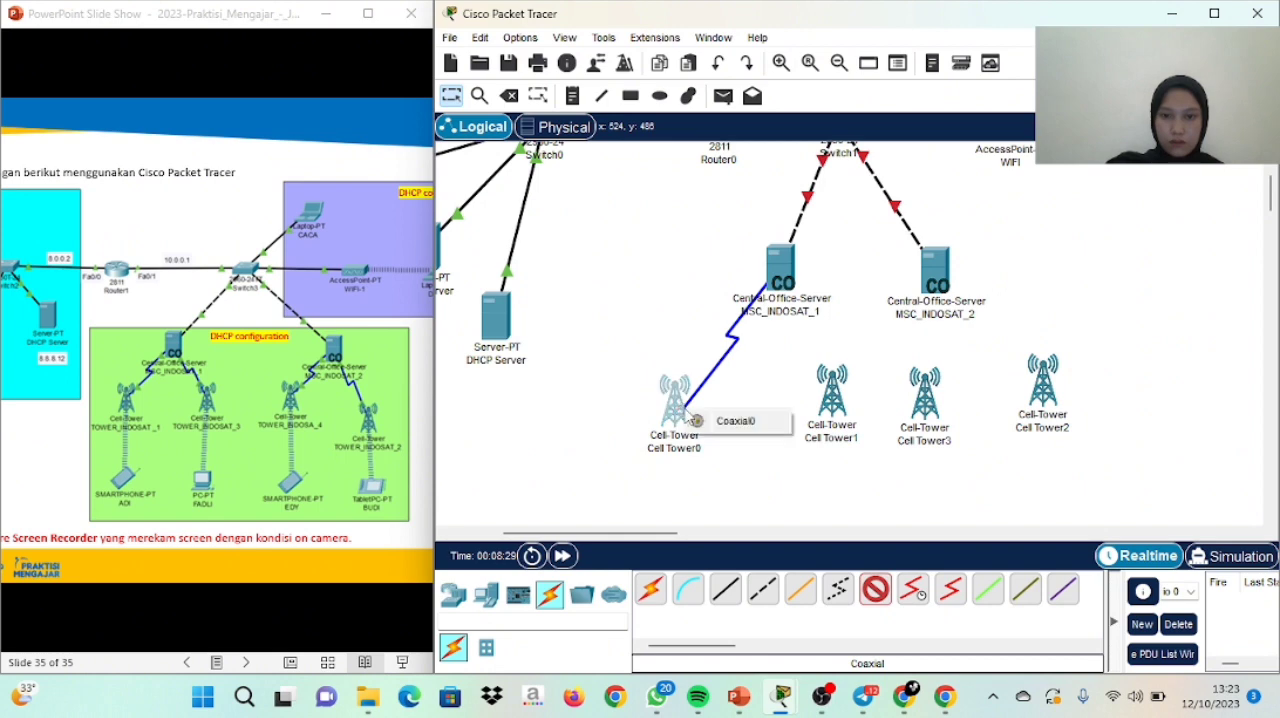
pyautogui.click(716, 421)
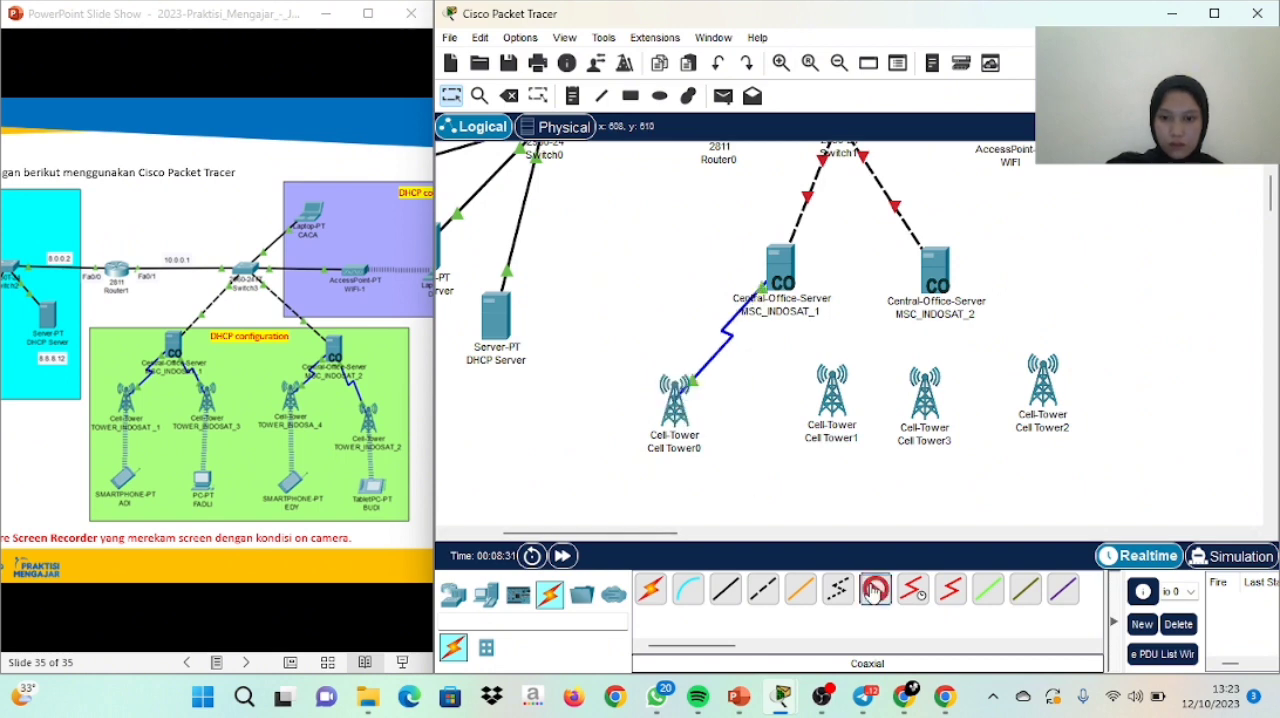
# Connect Coaxial0/1 of MSC_INDOSAT_1 to the Coaxial0 port of Cell Tower1 with a Coaxial cable
pyautogui.click(780, 270)
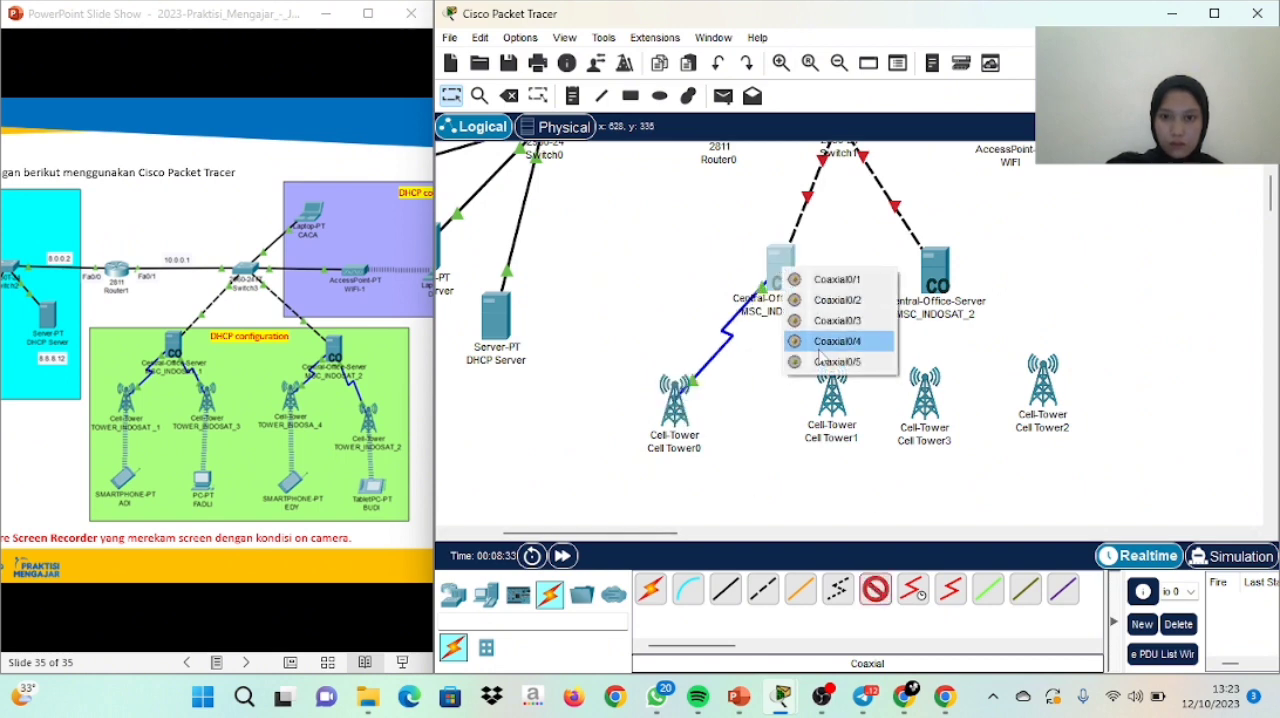
pyautogui.click(836, 277)
pyautogui.click(836, 395)
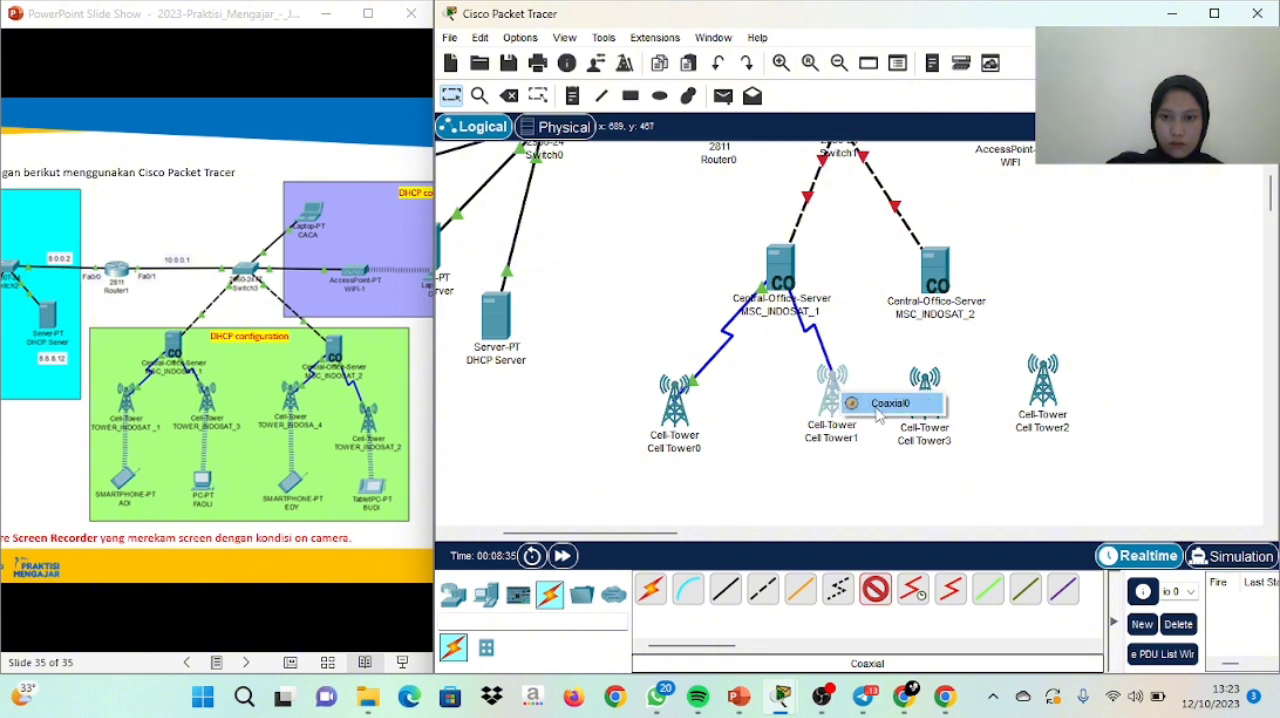
pyautogui.click(890, 404)
# Connect Coaxial0/0 of MSC_INDOSAT_2 to the Coaxial0 port of Cell Tower3 with a Coaxial cable
pyautogui.click(844, 588)
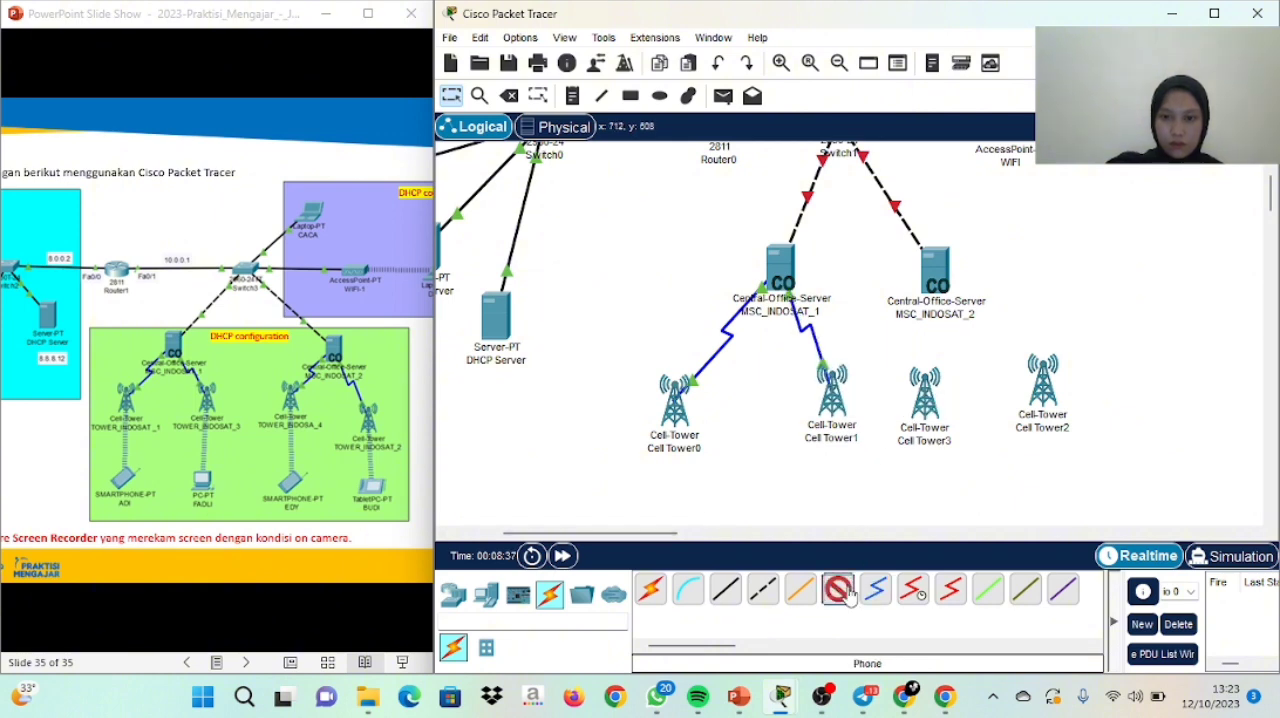
pyautogui.click(861, 589)
pyautogui.click(875, 589)
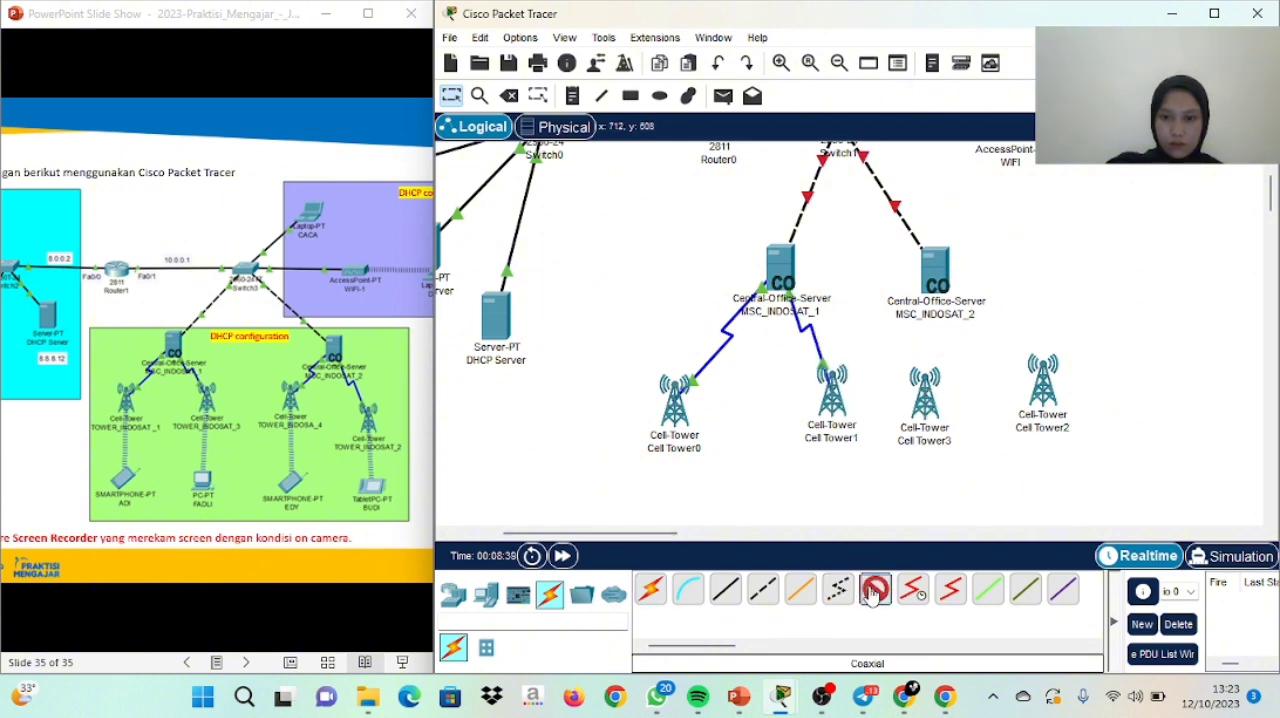
pyautogui.click(937, 289)
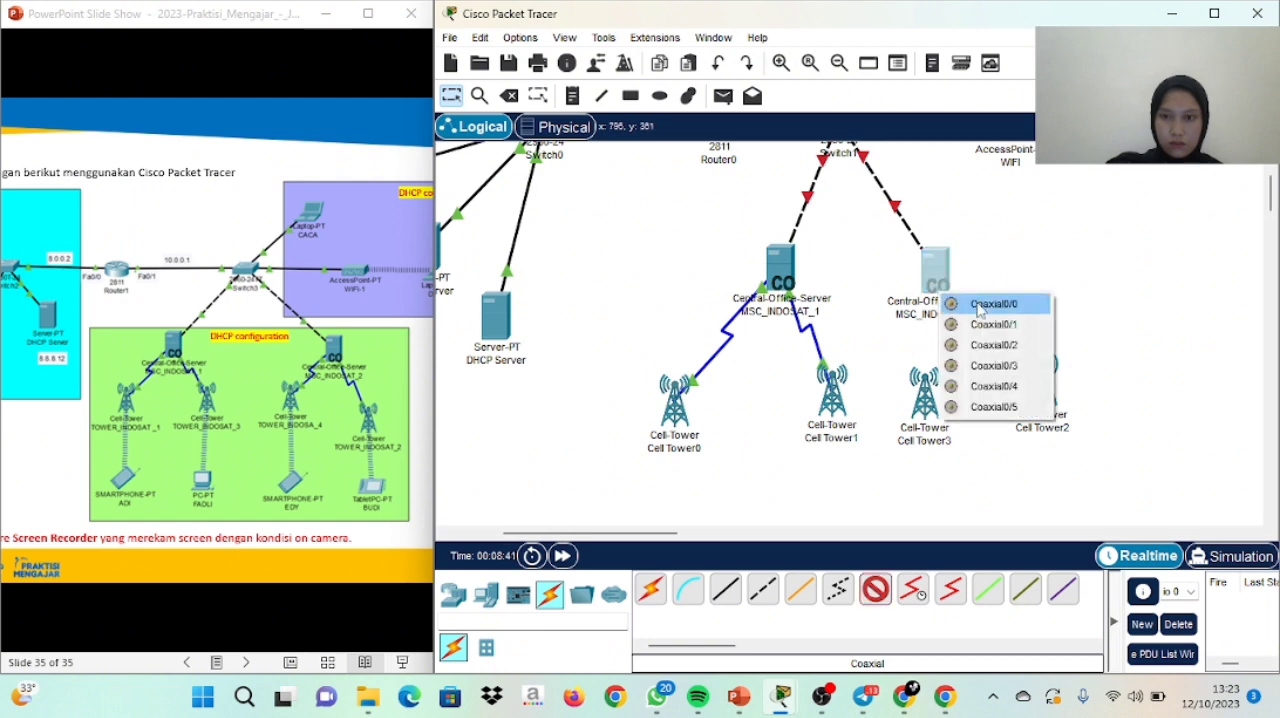
pyautogui.click(980, 305)
pyautogui.click(926, 391)
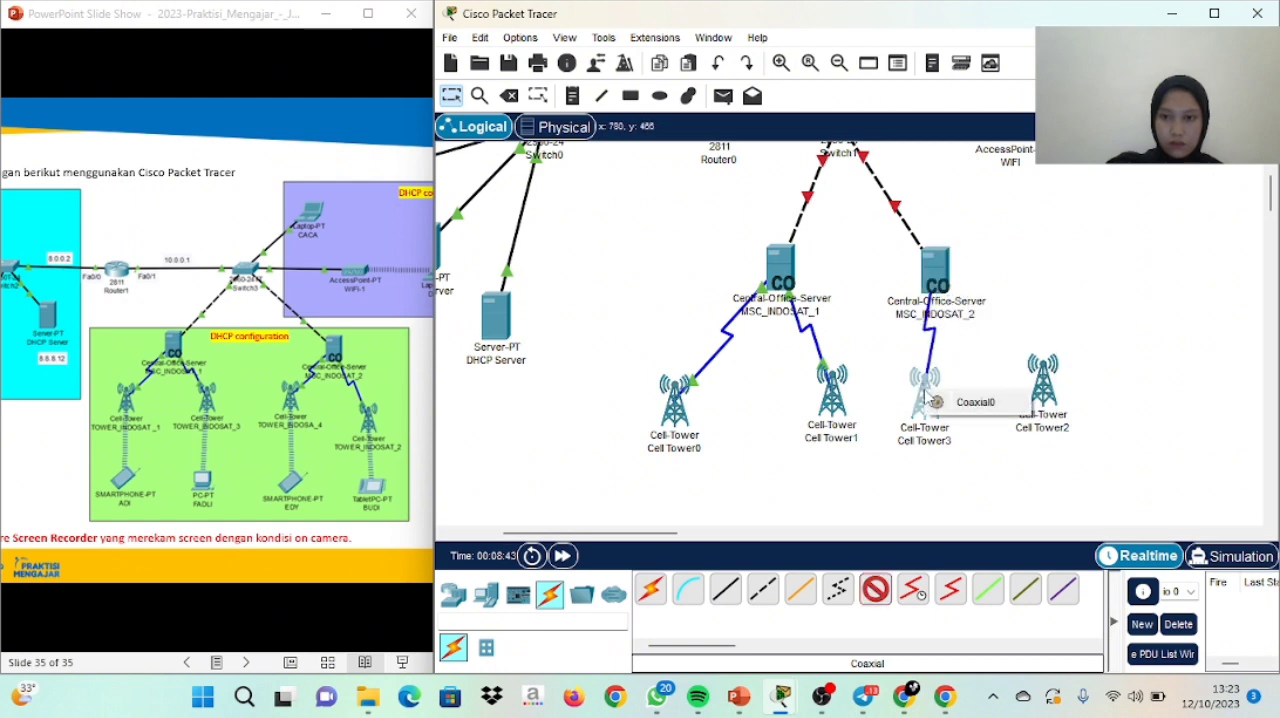
pyautogui.click(962, 404)
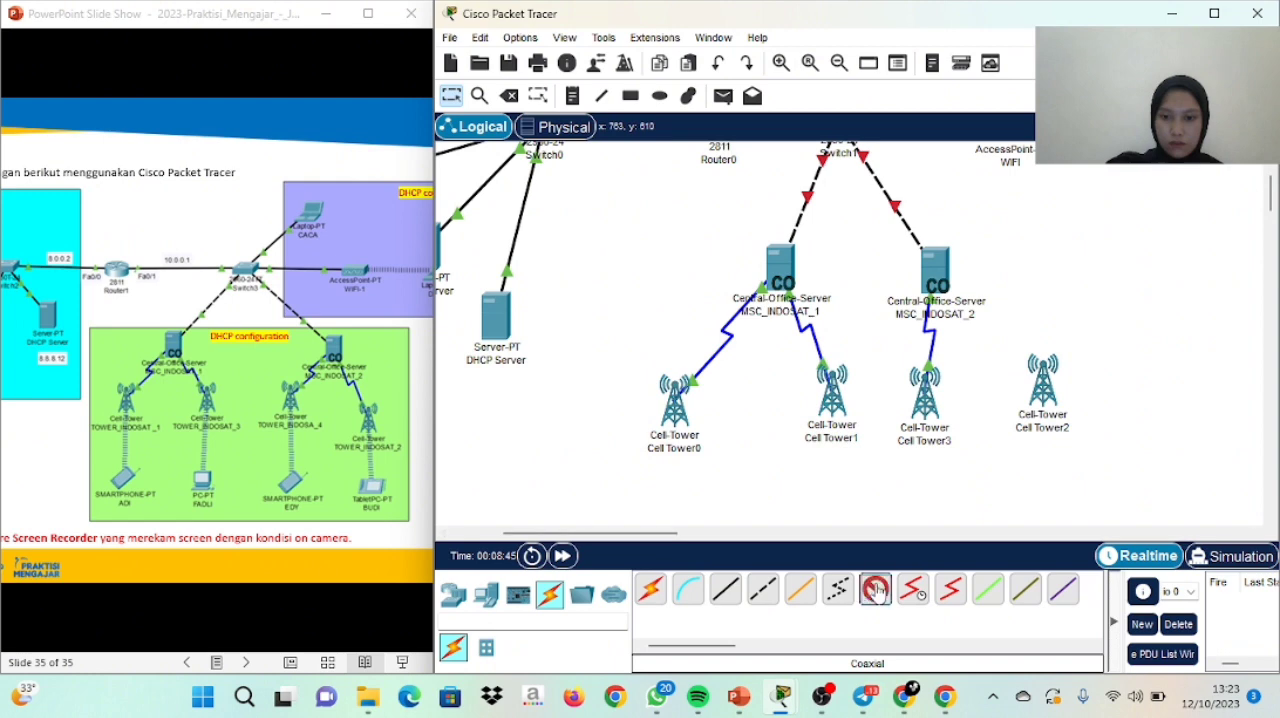
# Connect Coaxial0/1 of MSC_INDOSAT_2 to Cell Tower2 with a Coaxial cable
pyautogui.click(935, 287)
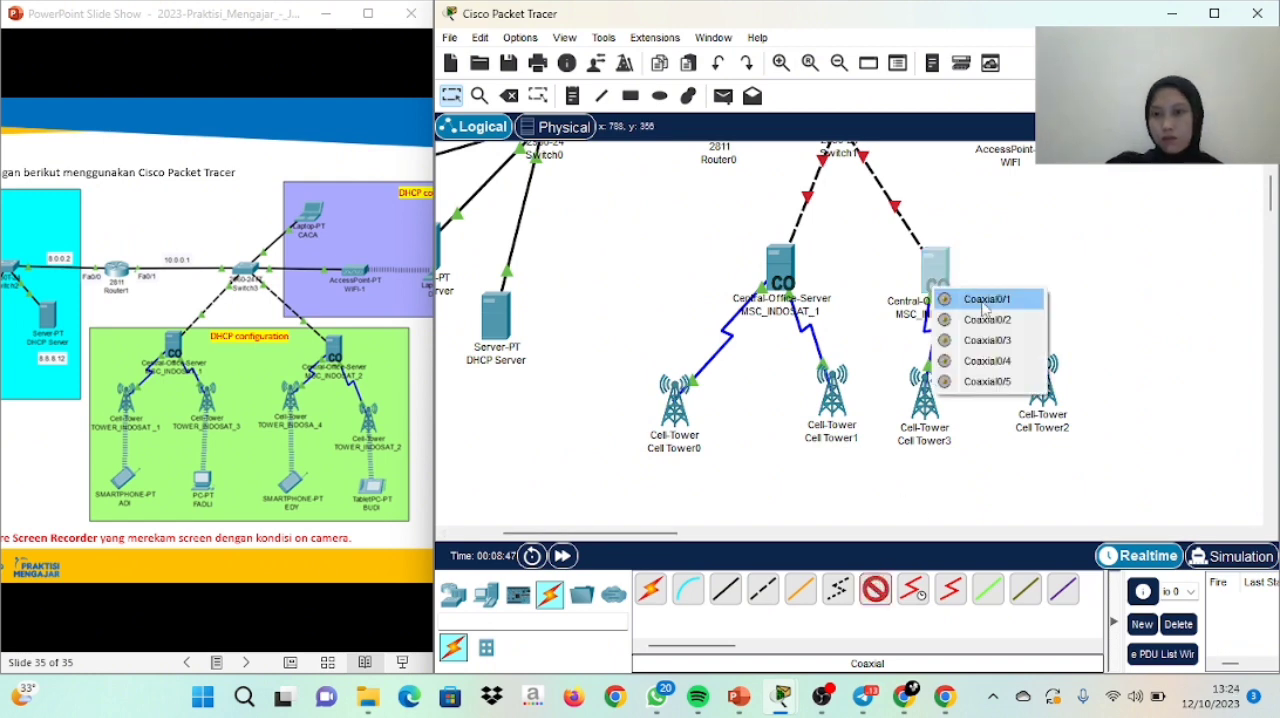
pyautogui.click(984, 302)
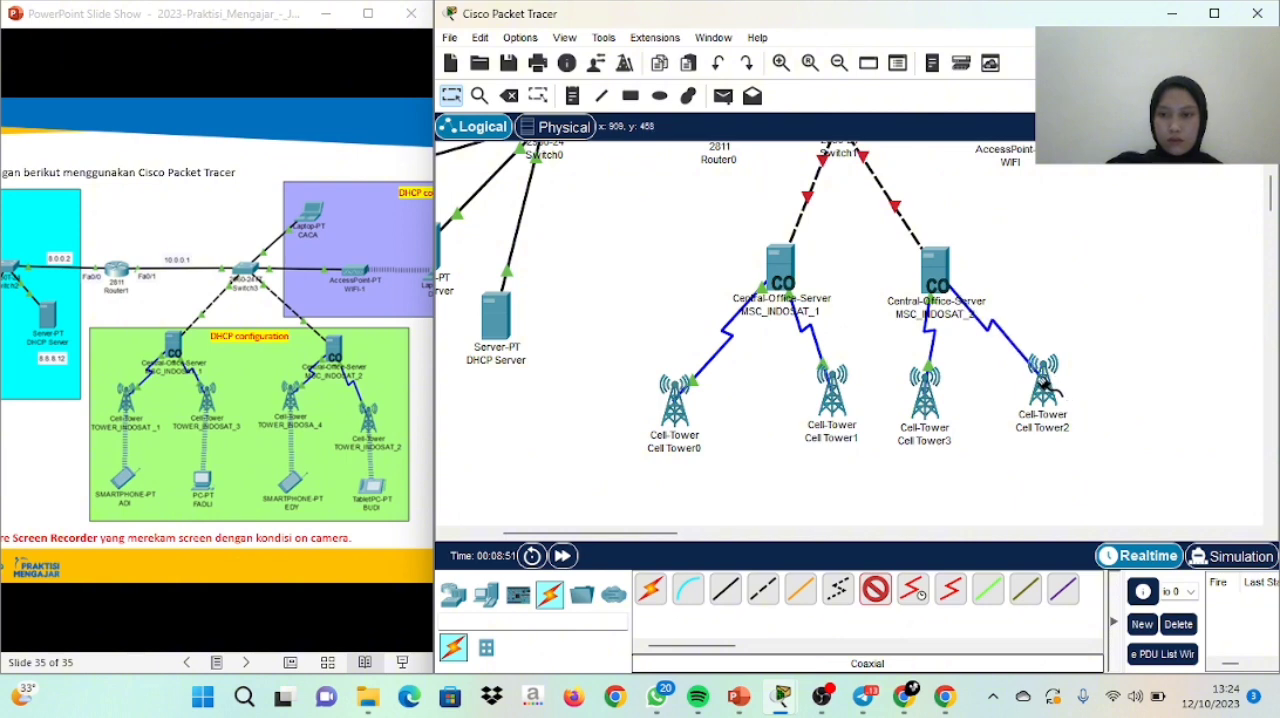
pyautogui.click(1043, 385)
pyautogui.click(1096, 396)
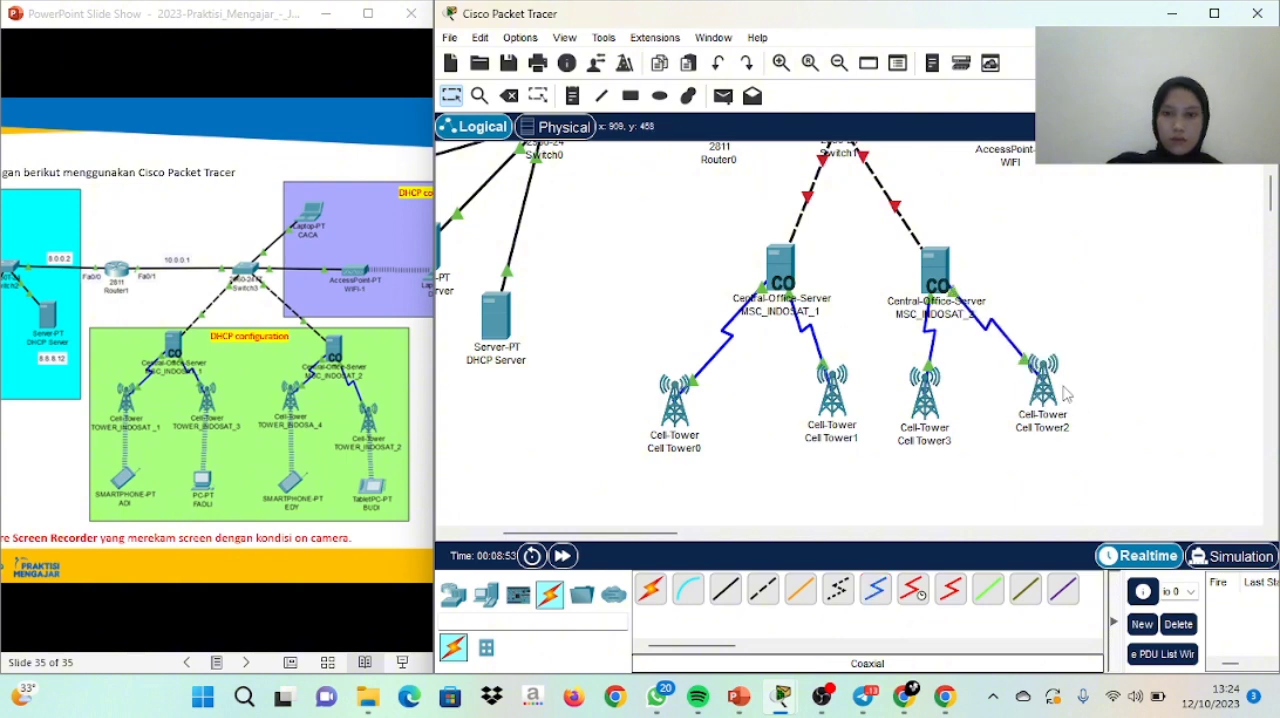
# Rename Cell Tower0 as TOWER_INDOSAT_1 and Cell Tower1 as TOWER_INDOSAT_2
pyautogui.doubleClick(678, 450)
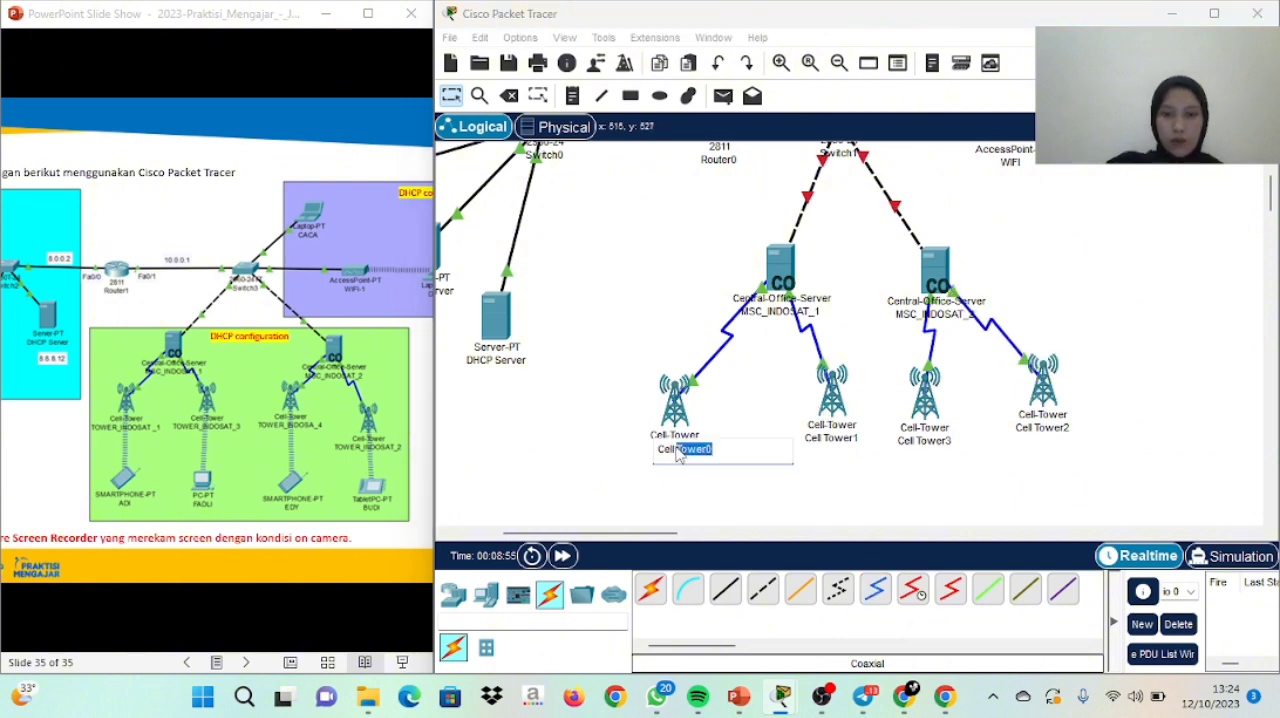
pyautogui.press('BackSpace')
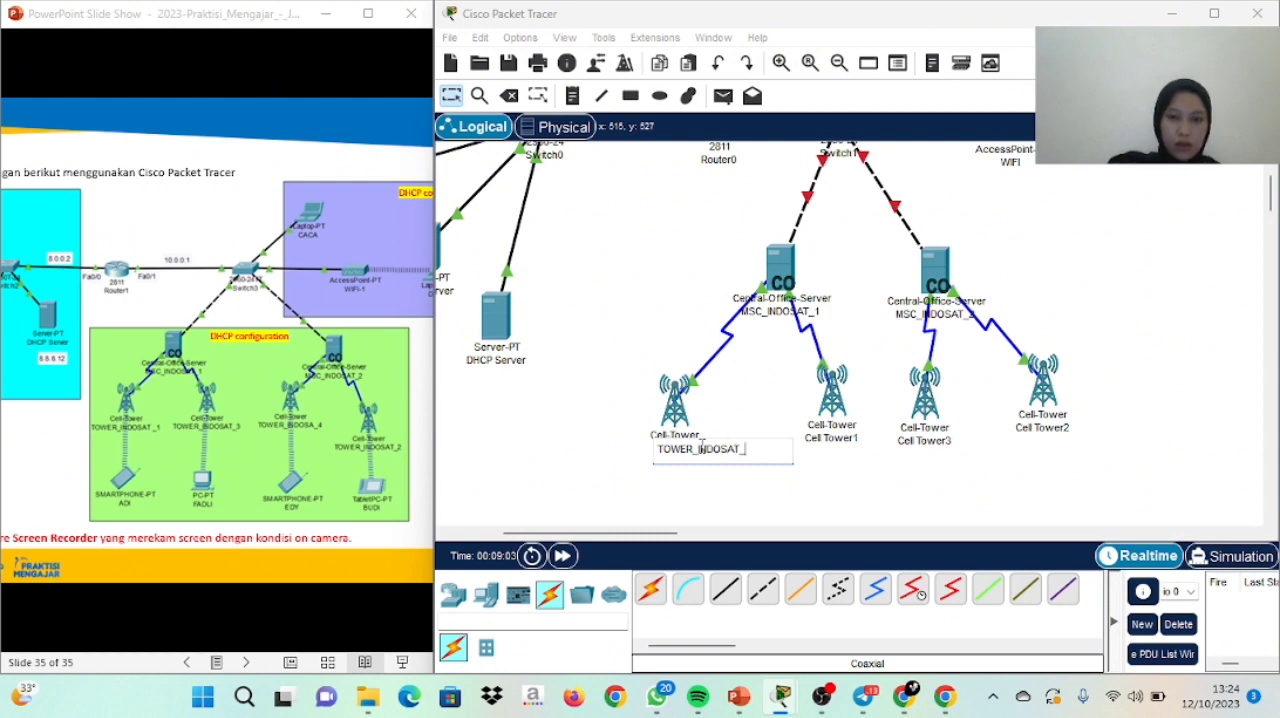
pyautogui.click(842, 440)
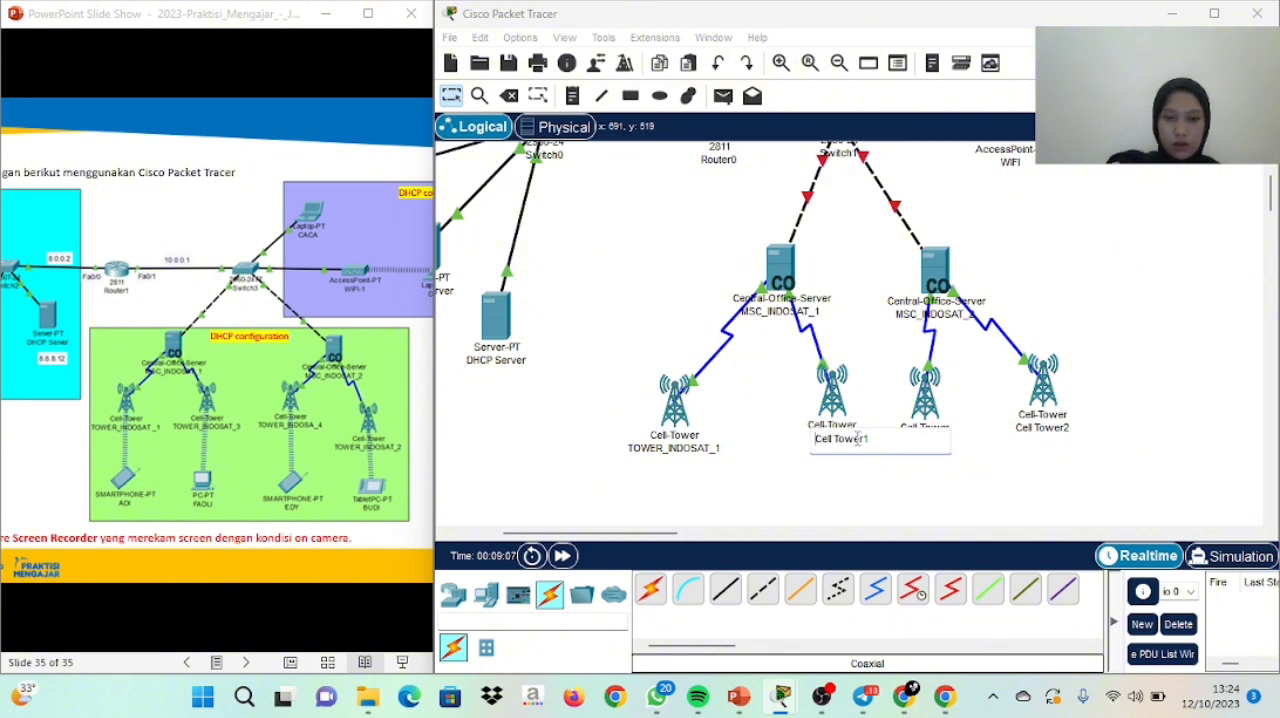
pyautogui.hotkey('ctrl', 'a')
pyautogui.press('BackSpace')
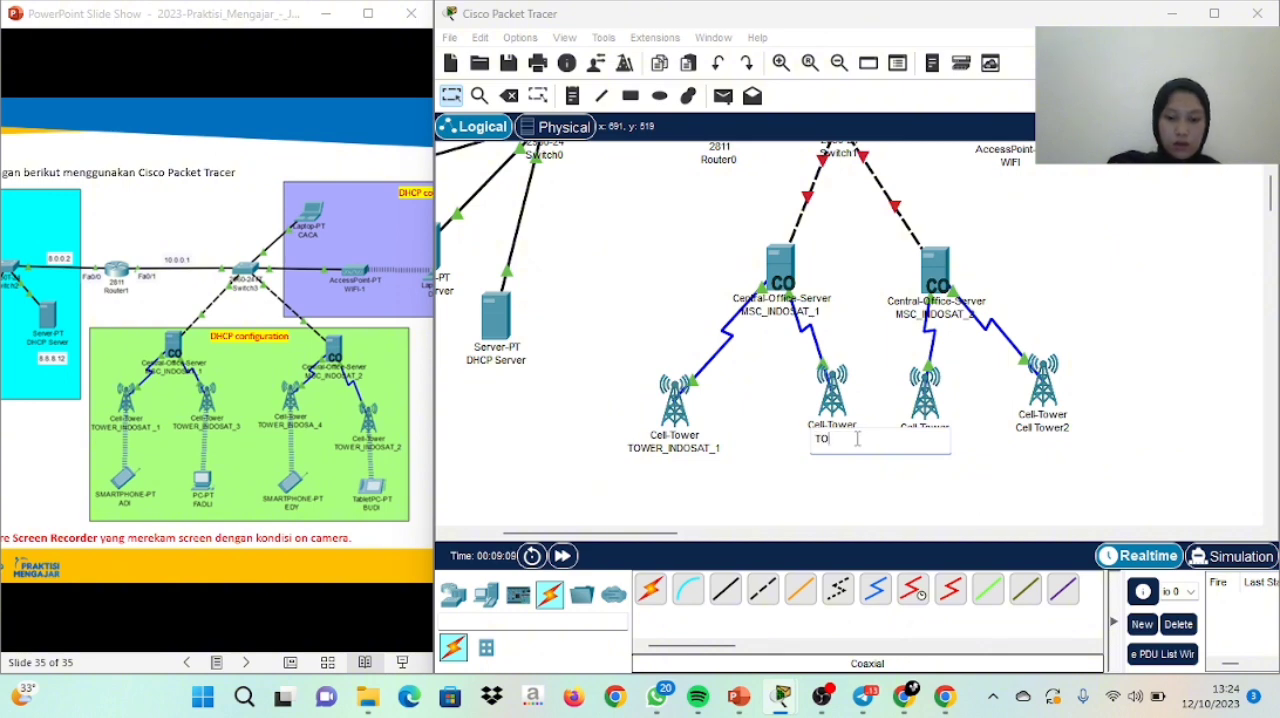
pyautogui.write('TOWER')
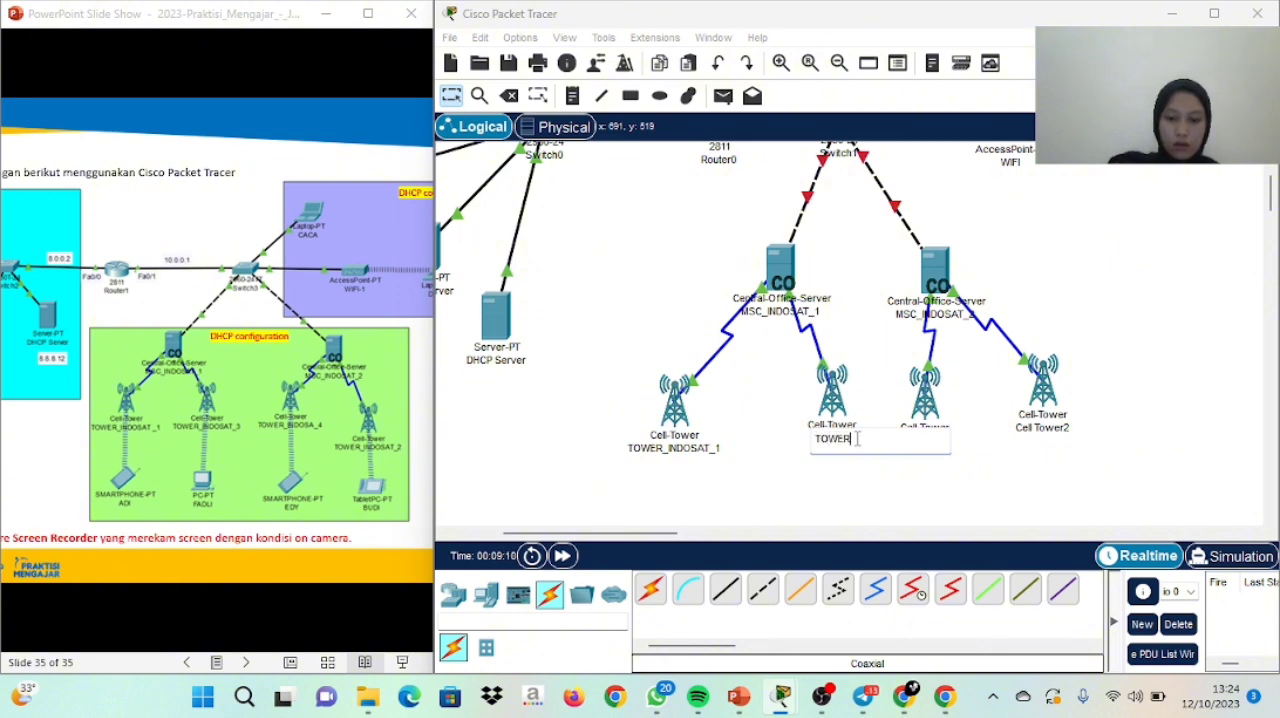
pyautogui.write('_INDOSAT_2')
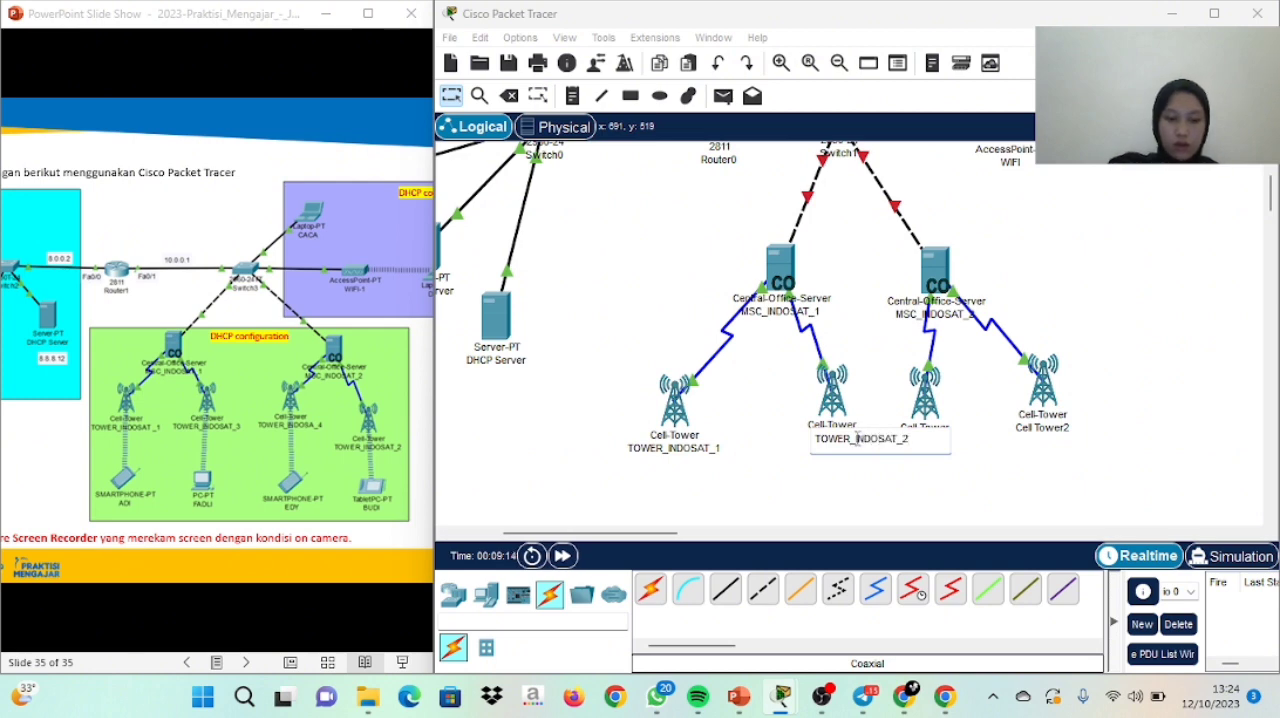
pyautogui.hotkey('ctrl', 'a')
pyautogui.hotkey('ctrl', 'c')
pyautogui.click(895, 502)
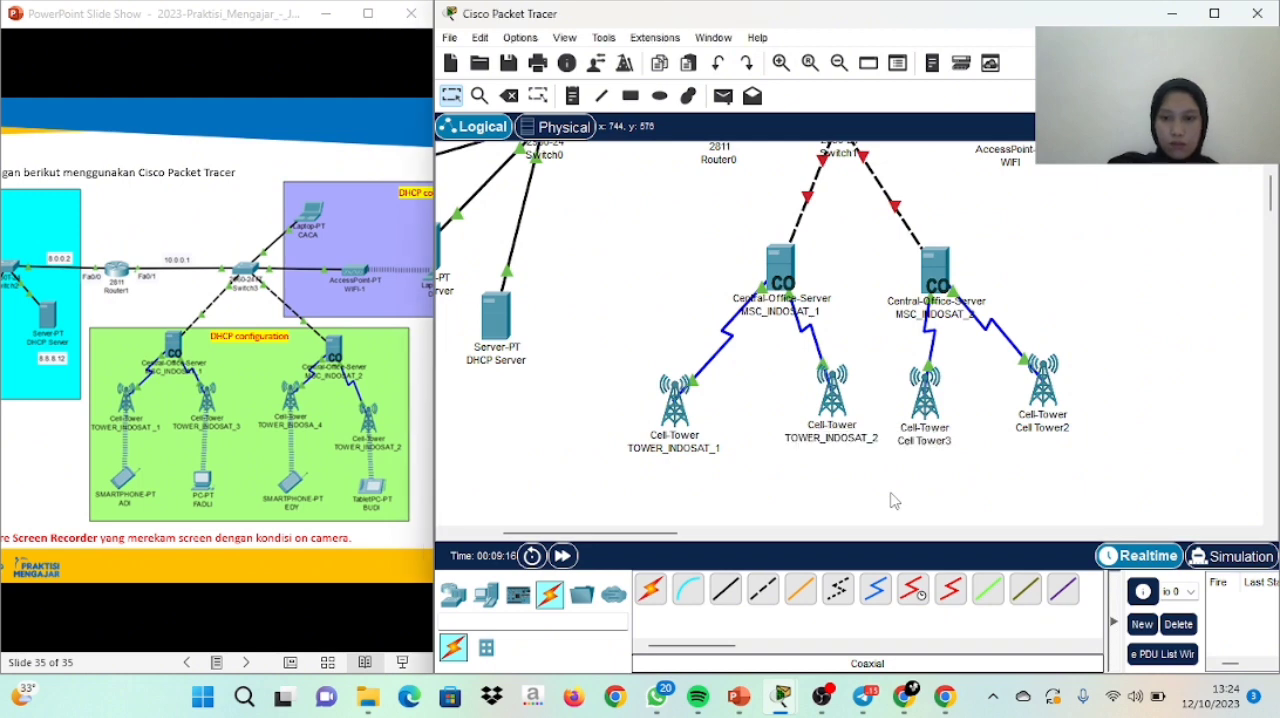
# Rename Cell Tower3 as TOWER_INDOSAT_4, reusing the copied tower name
pyautogui.click(945, 447)
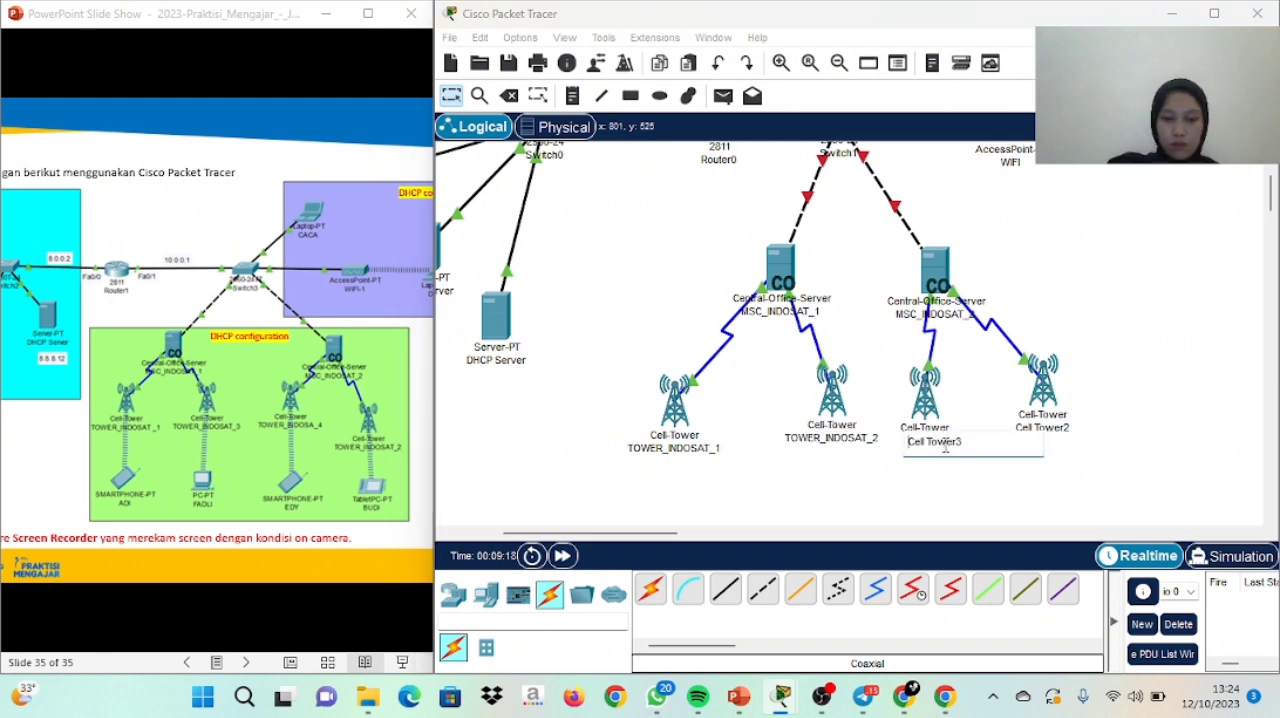
pyautogui.hotkey('ctrl', 'a')
pyautogui.press('BackSpace')
pyautogui.hotkey('ctrl', 'v')
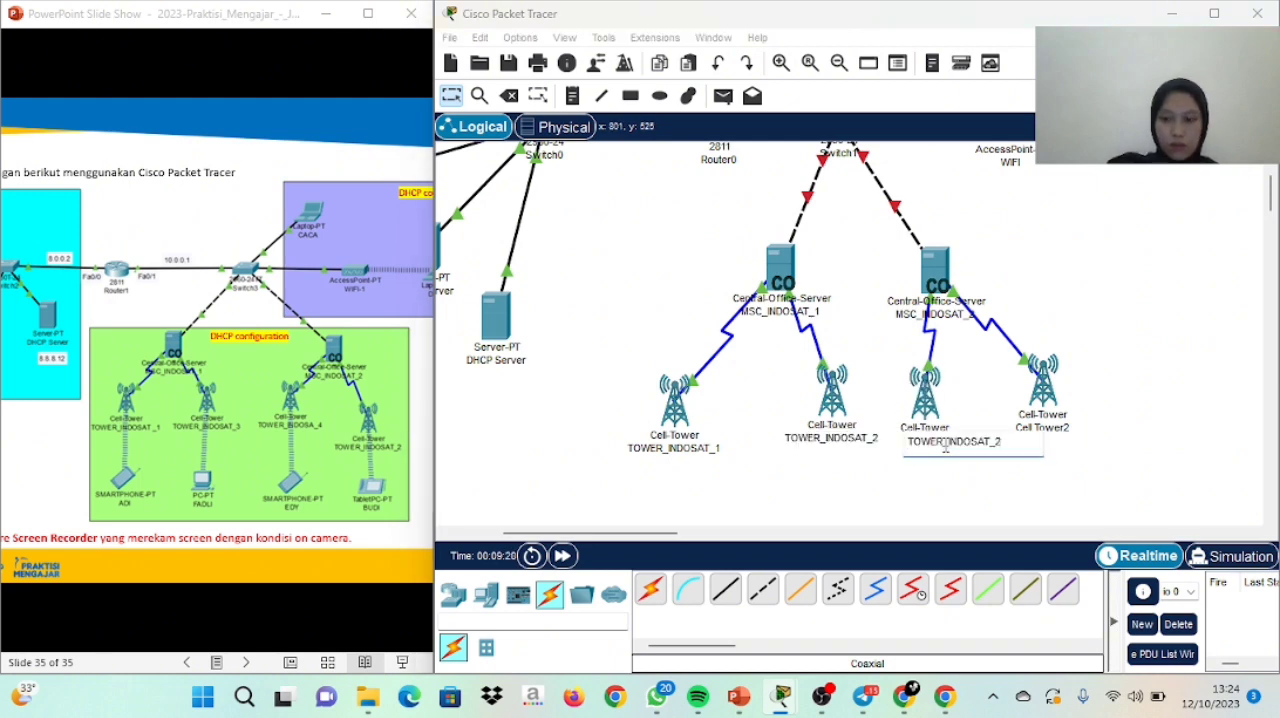
pyautogui.press('Return')
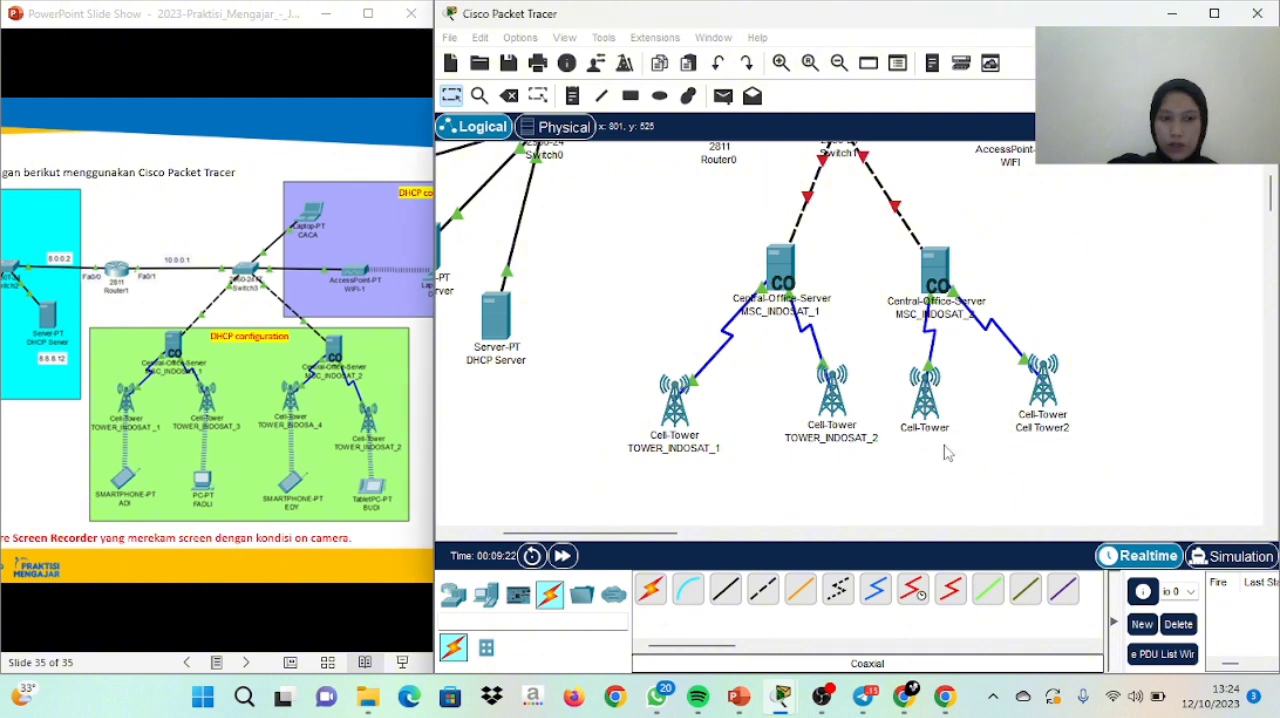
# Correct the name of the second cell tower linked to MSC_INDOSAT_1 to TOWER_INDOSAT_3
pyautogui.click(851, 440)
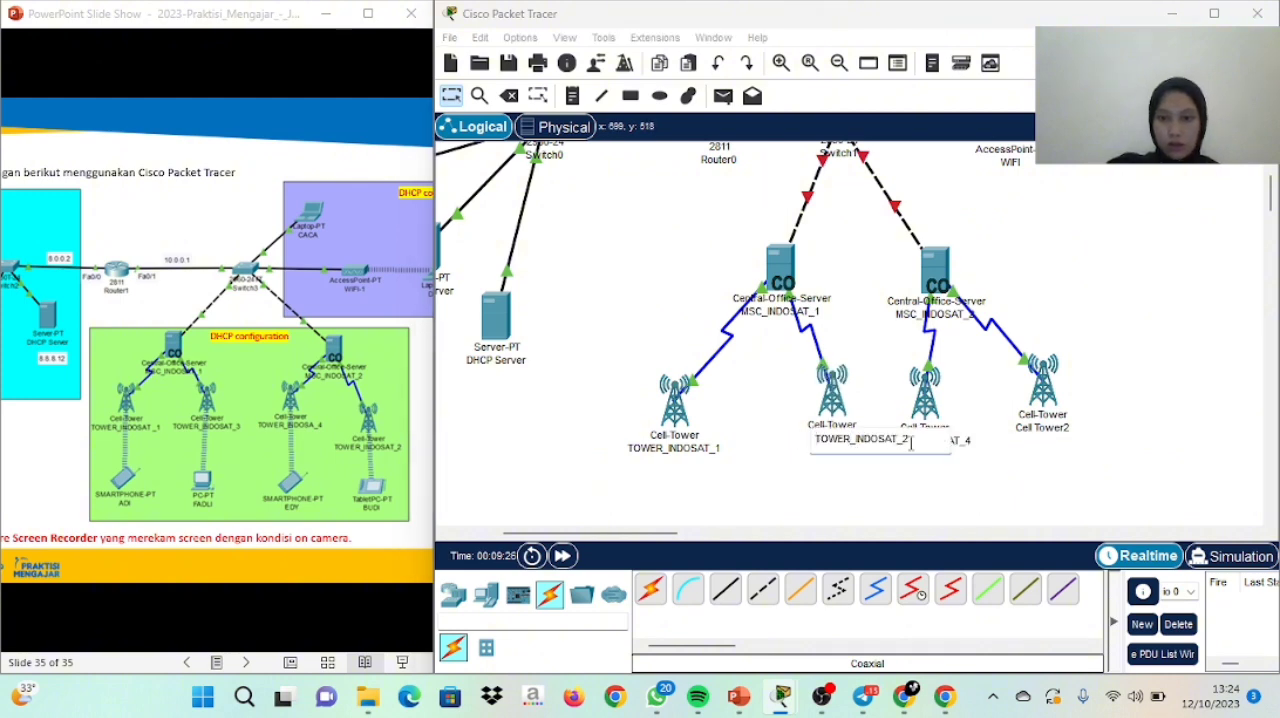
pyautogui.write('3')
pyautogui.press('Return')
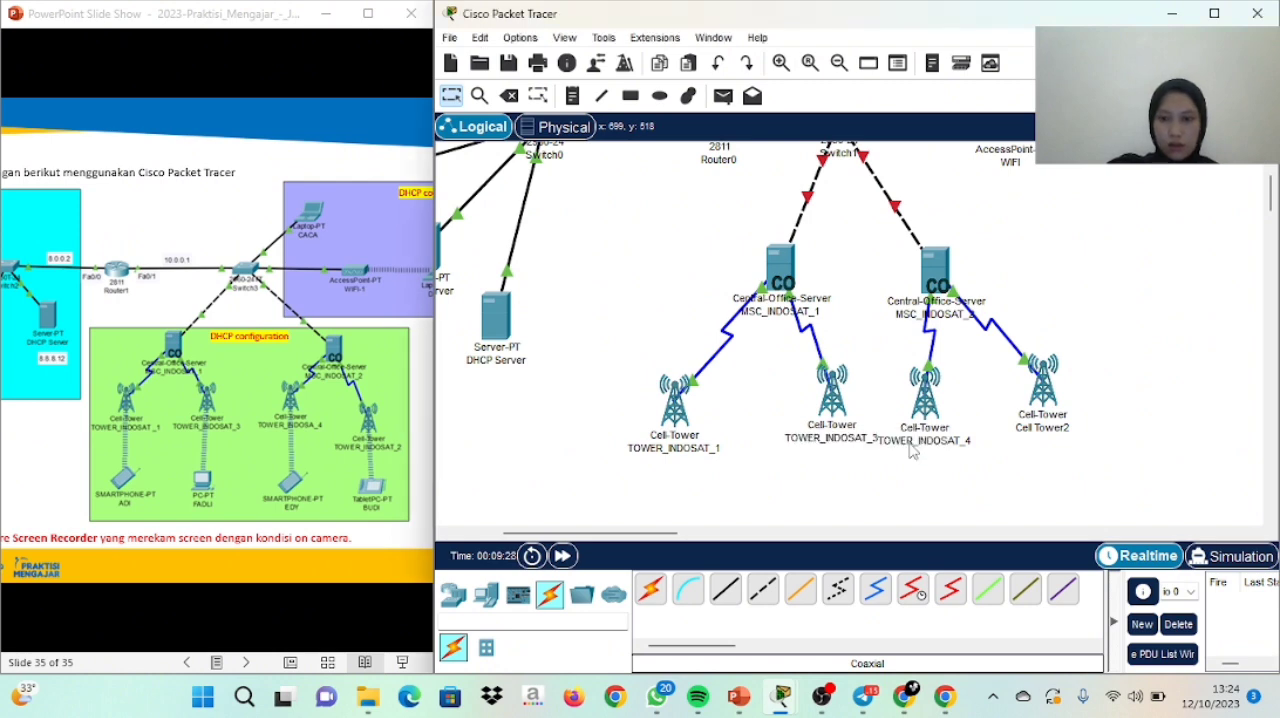
# Rename Cell Tower2 as TOWER_INDOSAT_2, reusing the copied tower name
pyautogui.click(1036, 430)
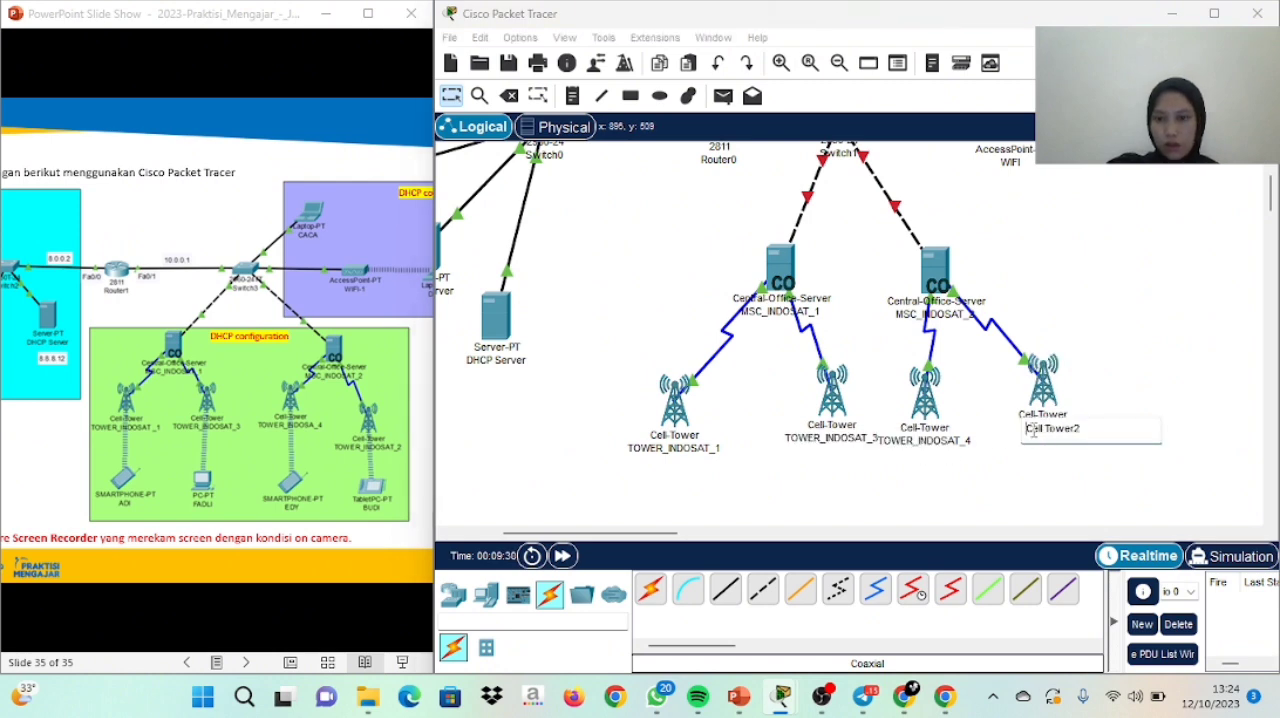
pyautogui.hotkey('ctrl', 'a')
pyautogui.press('BackSpace')
pyautogui.hotkey('ctrl', 'v')
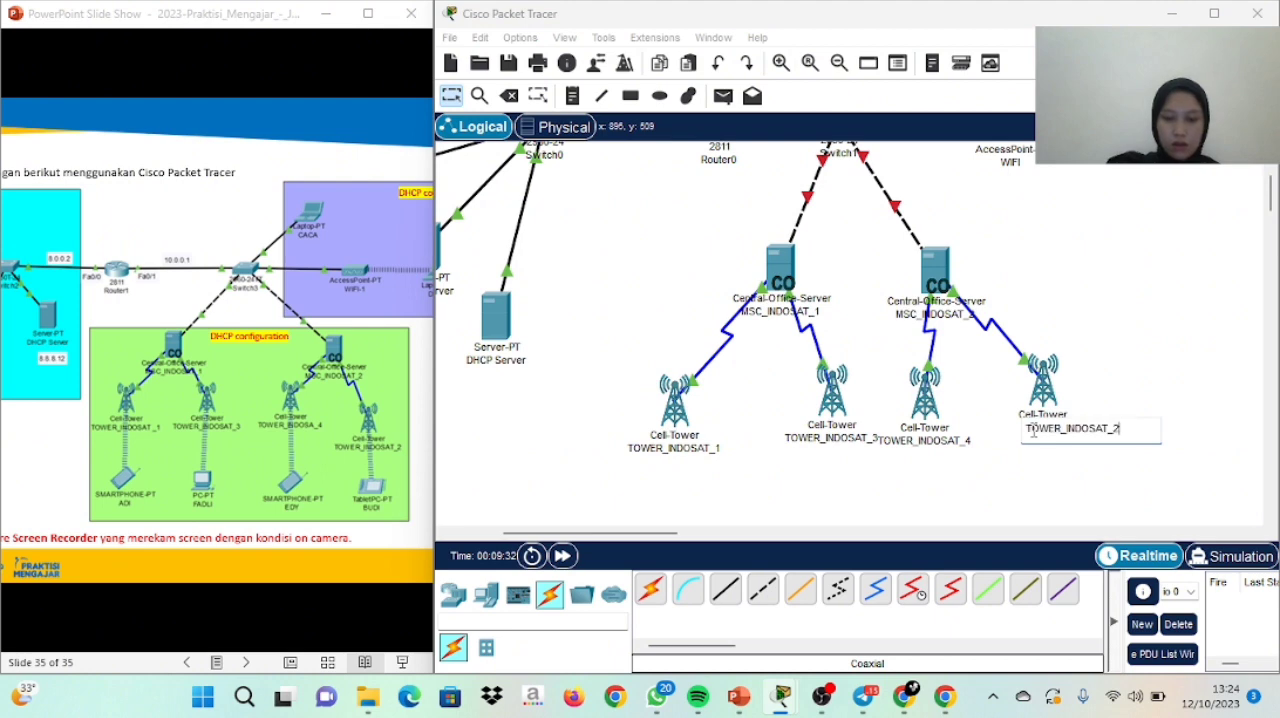
pyautogui.click(1034, 430)
pyautogui.press('Return')
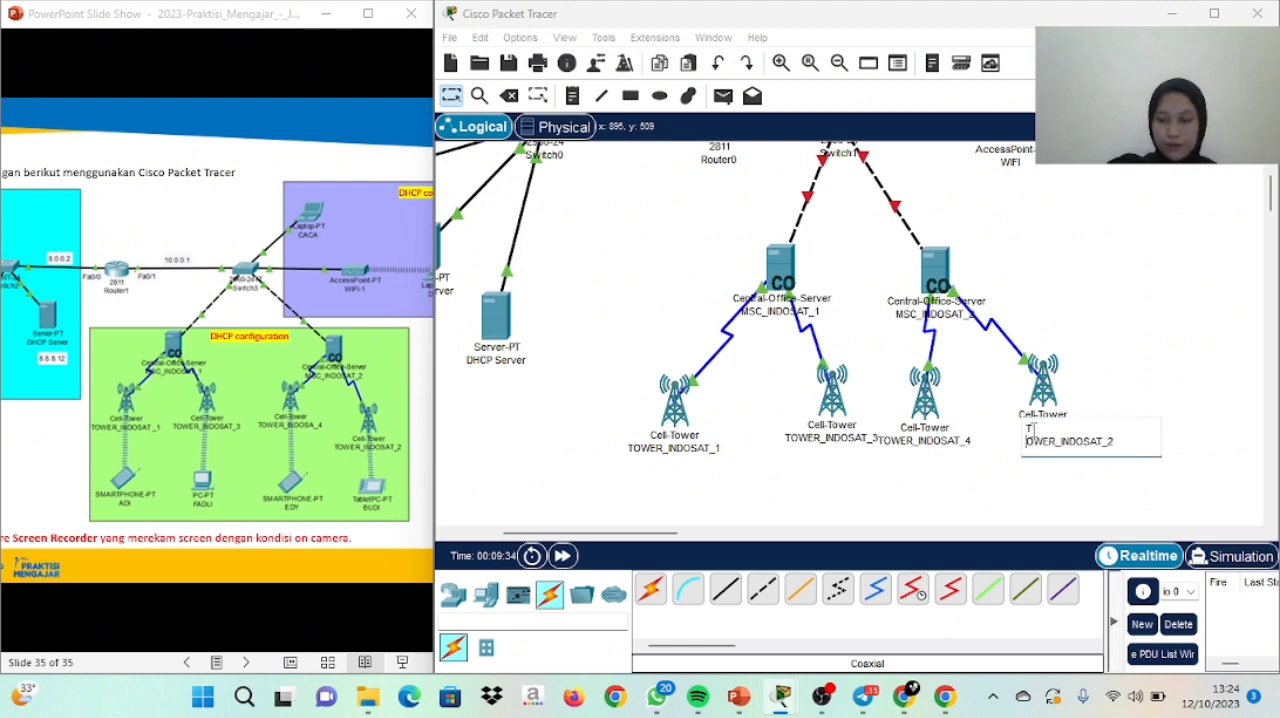
# Space out TOWER_INDOSAT_3, TOWER_INDOSAT_4, TOWER_INDOSAT_2 and the MSC_INDOSAT_1 server by shifting each slightly to the left
pyautogui.moveTo(838, 410); pyautogui.dragTo(808, 415)
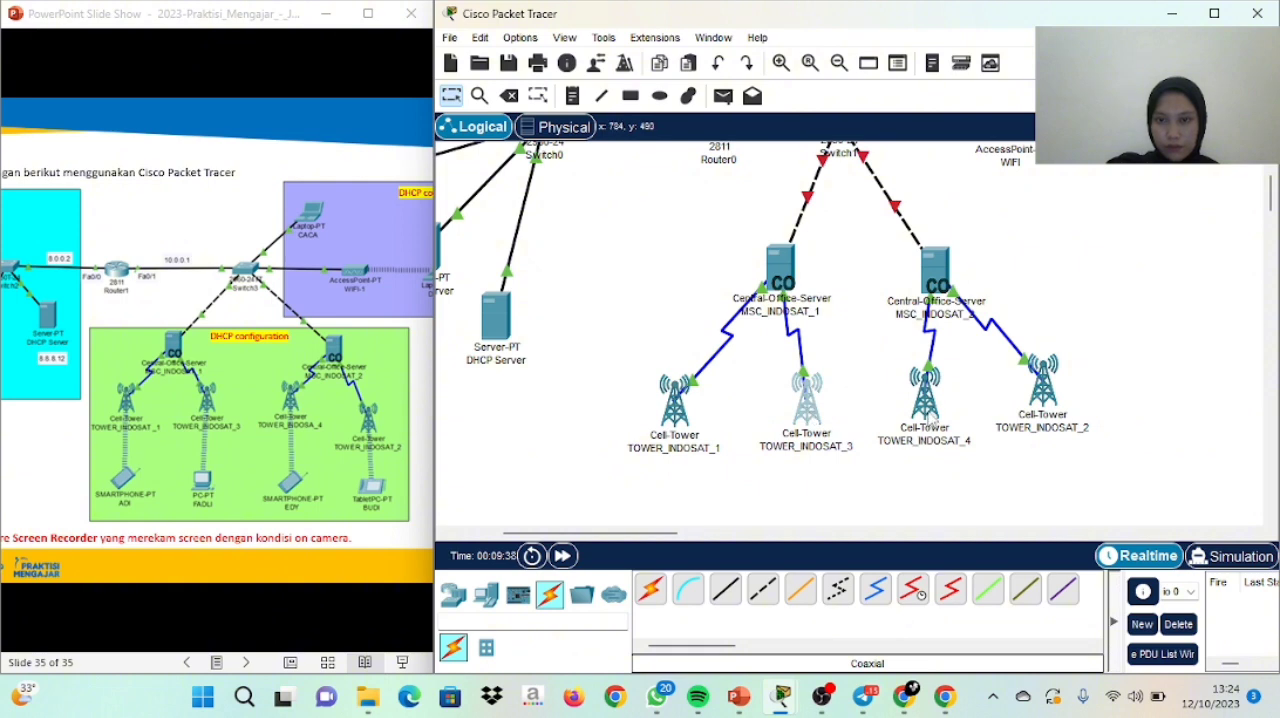
pyautogui.moveTo(927, 422); pyautogui.dragTo(903, 420)
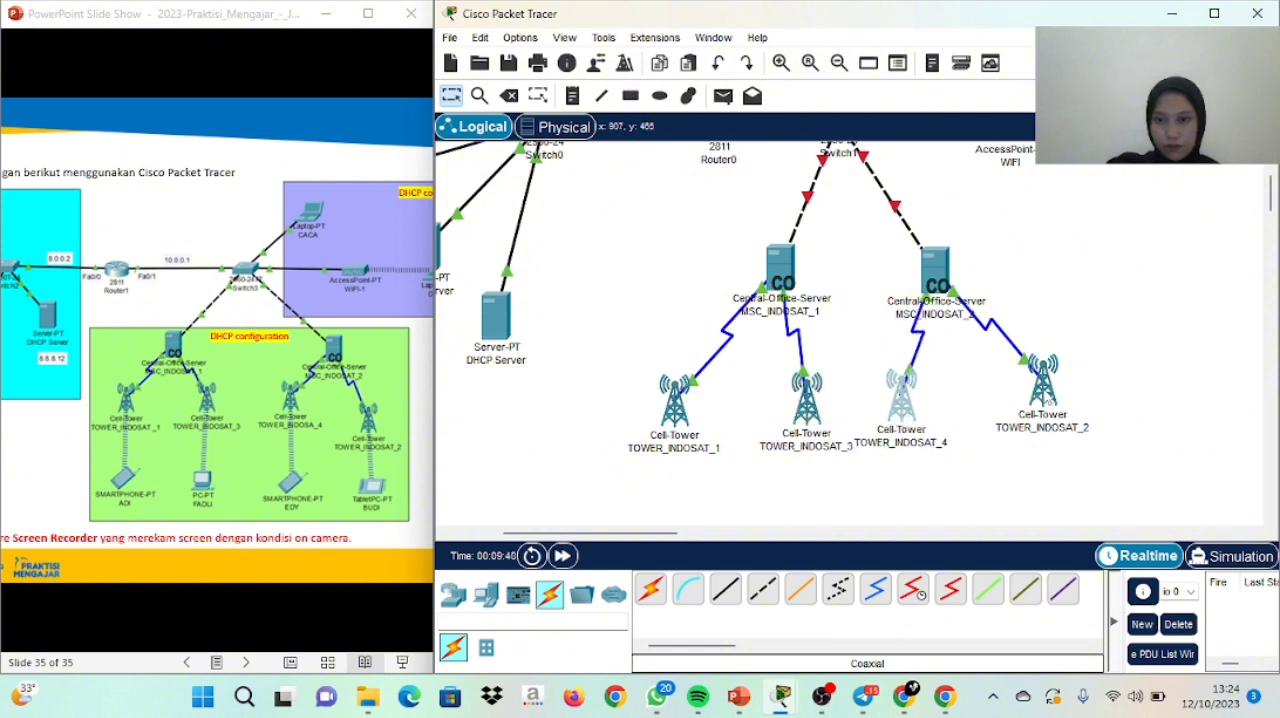
pyautogui.moveTo(1045, 410); pyautogui.dragTo(997, 404)
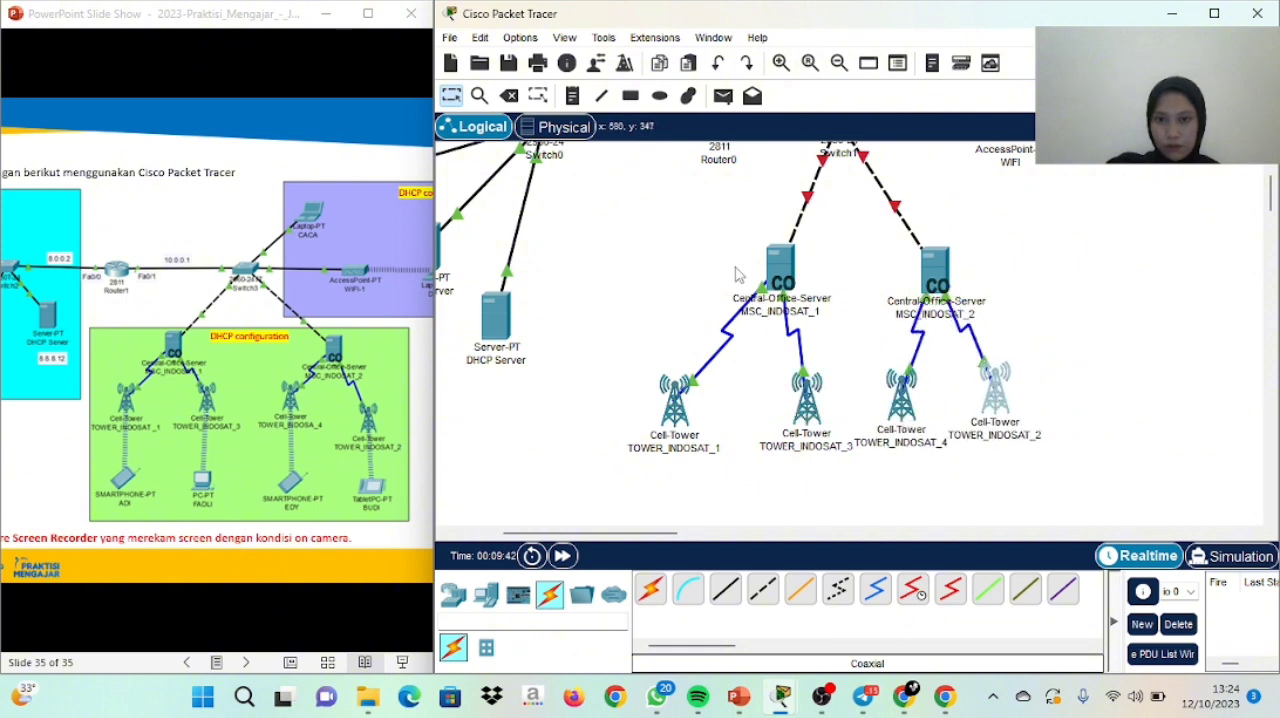
pyautogui.click(780, 272)
pyautogui.moveTo(780, 272); pyautogui.dragTo(743, 270)
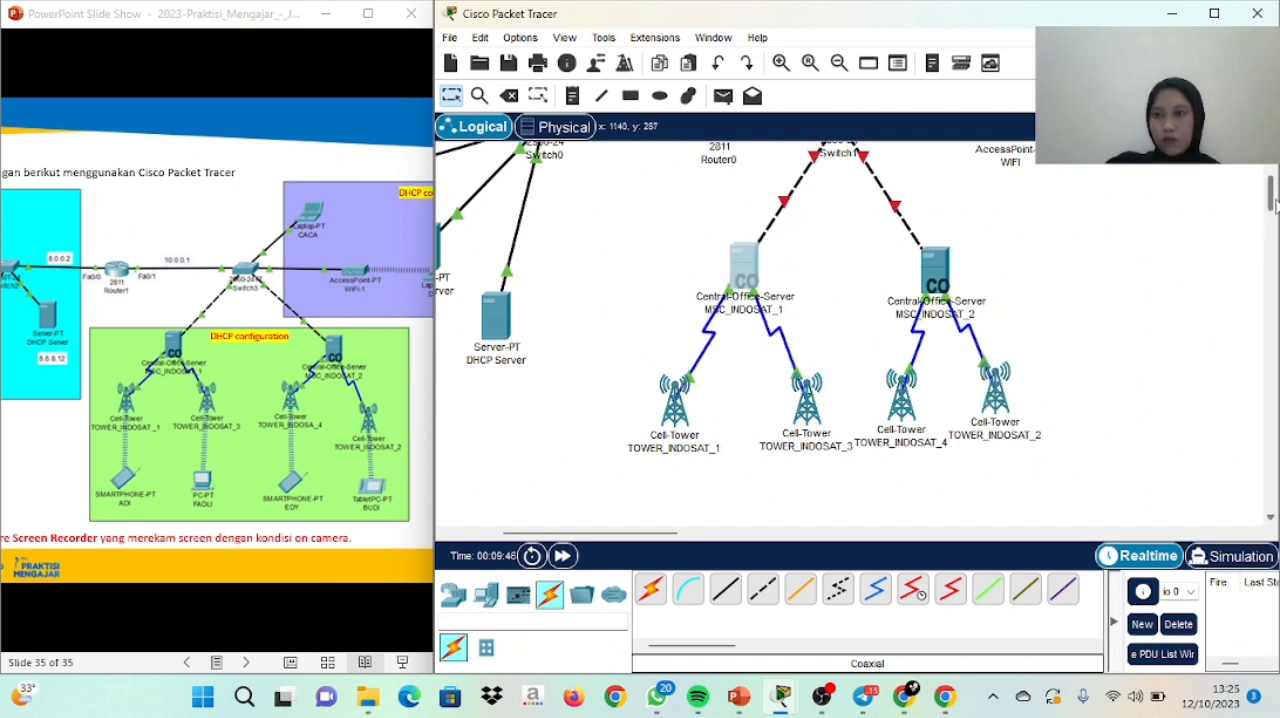
# Add a smartphone below TOWER_INDOSAT_1 and replace its default label with the phone owner's first name
pyautogui.moveTo(1274, 200); pyautogui.dragTo(1274, 208)
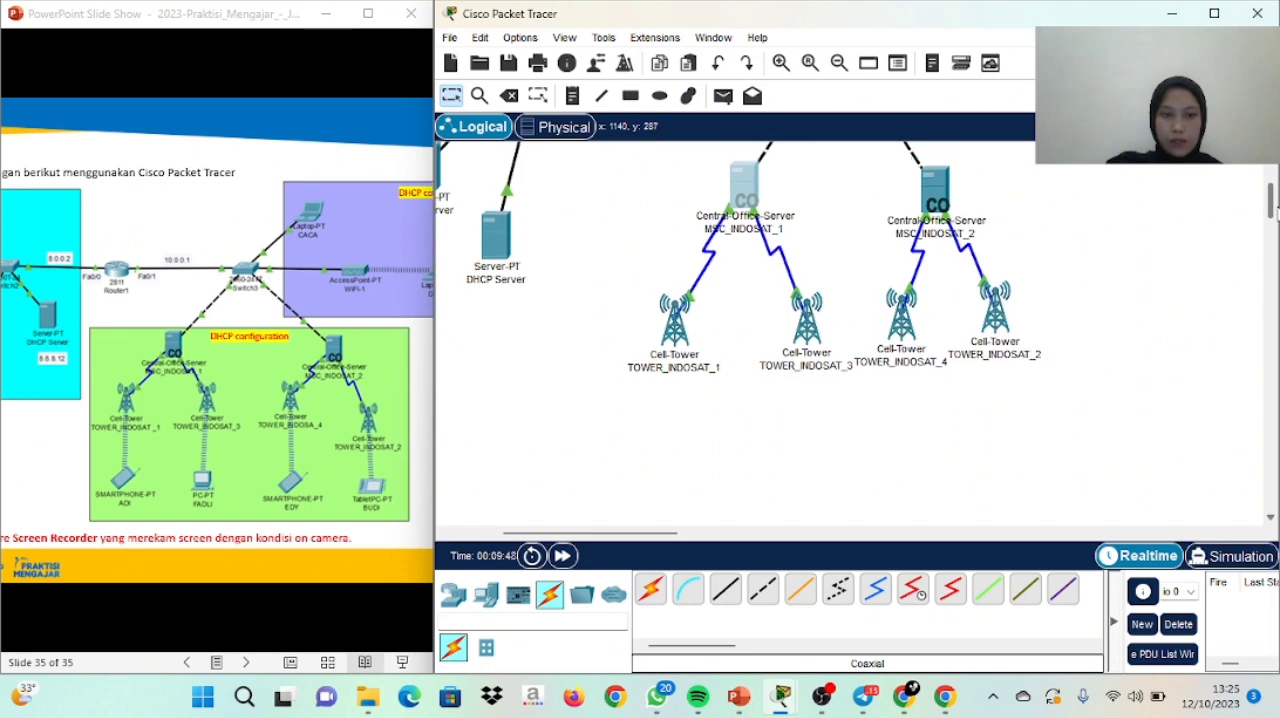
pyautogui.click(477, 604)
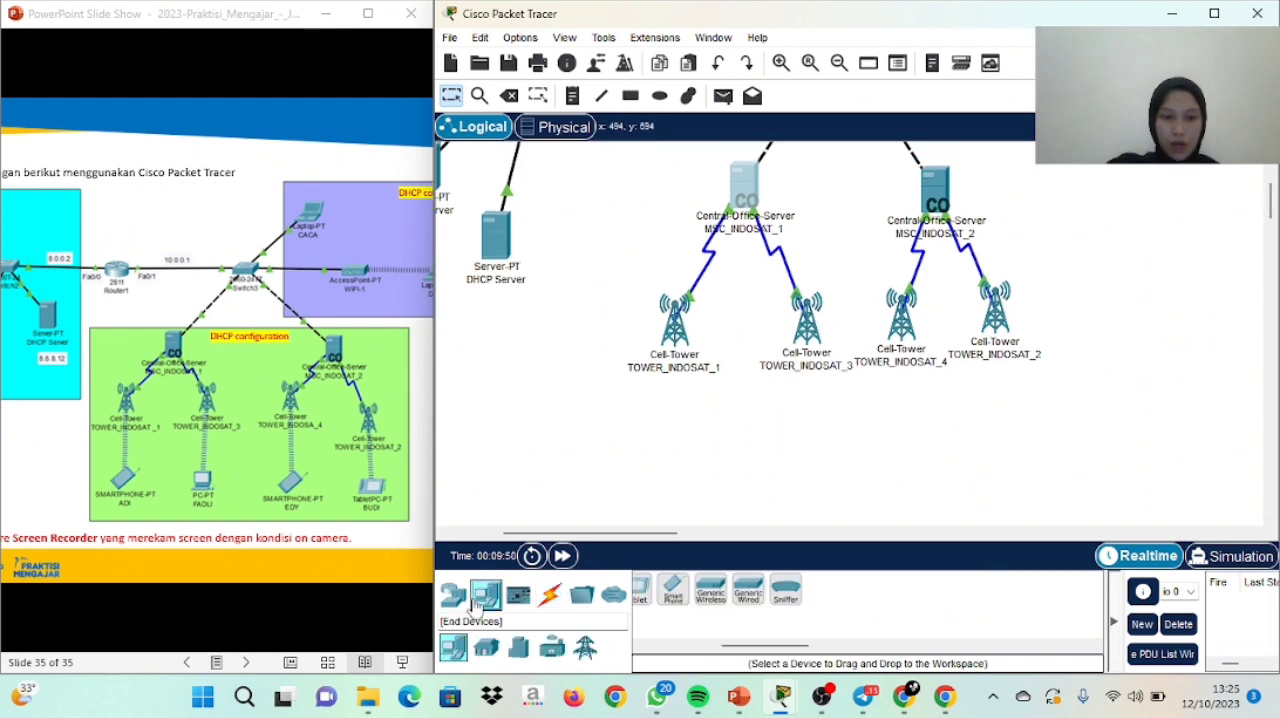
pyautogui.moveTo(762, 646); pyautogui.dragTo(654, 648)
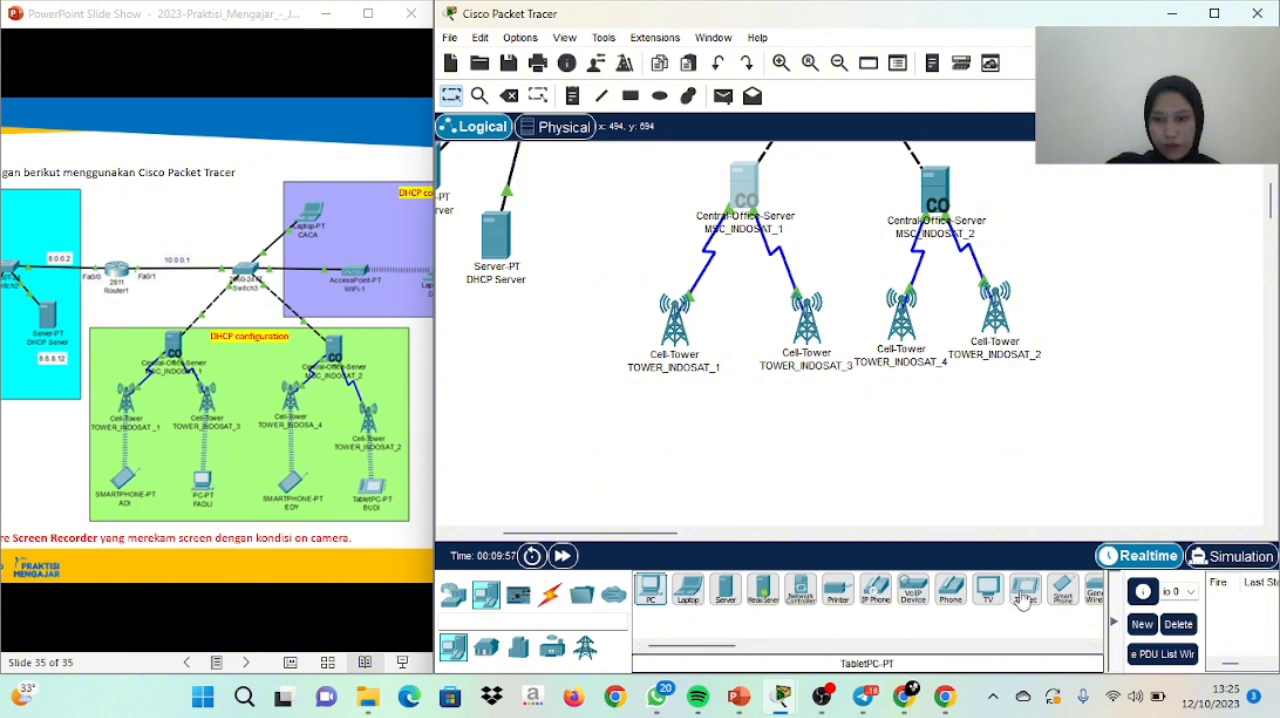
pyautogui.moveTo(1063, 592); pyautogui.dragTo(676, 480)
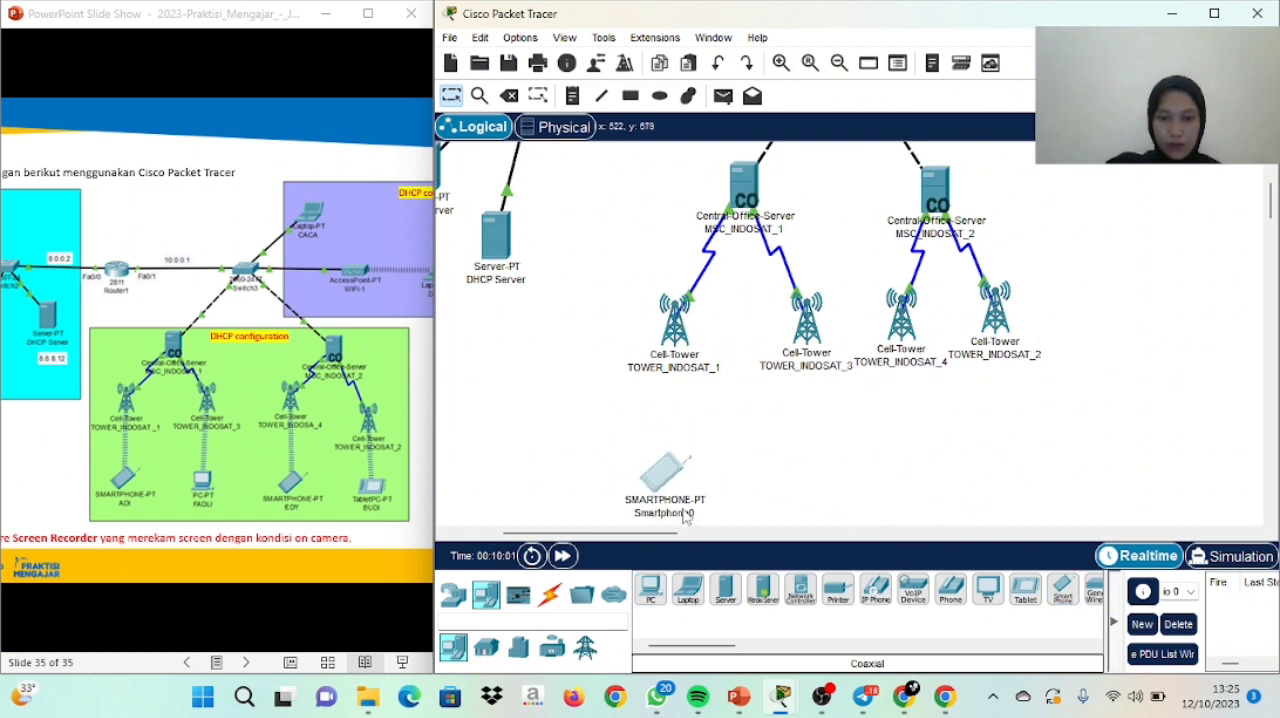
pyautogui.click(686, 514)
pyautogui.moveTo(712, 516); pyautogui.dragTo(636, 515)
pyautogui.press('BackSpace')
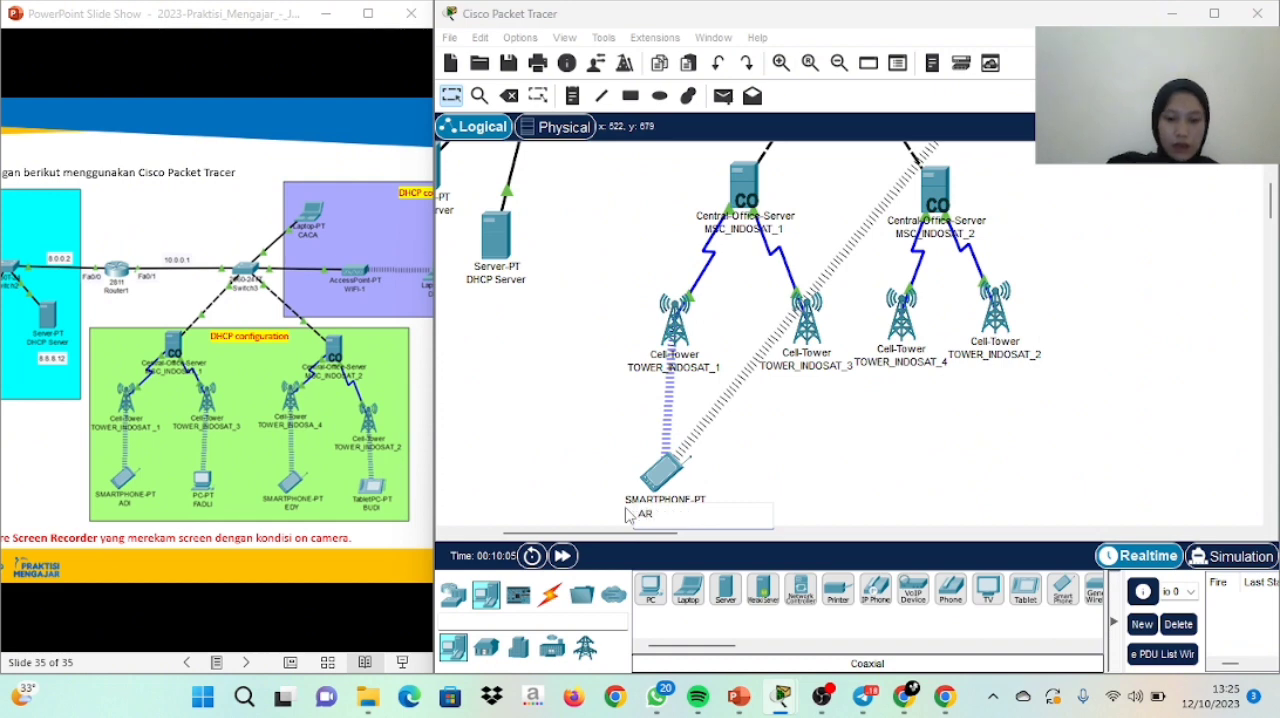
pyautogui.write('ARIS')
pyautogui.press('Return')
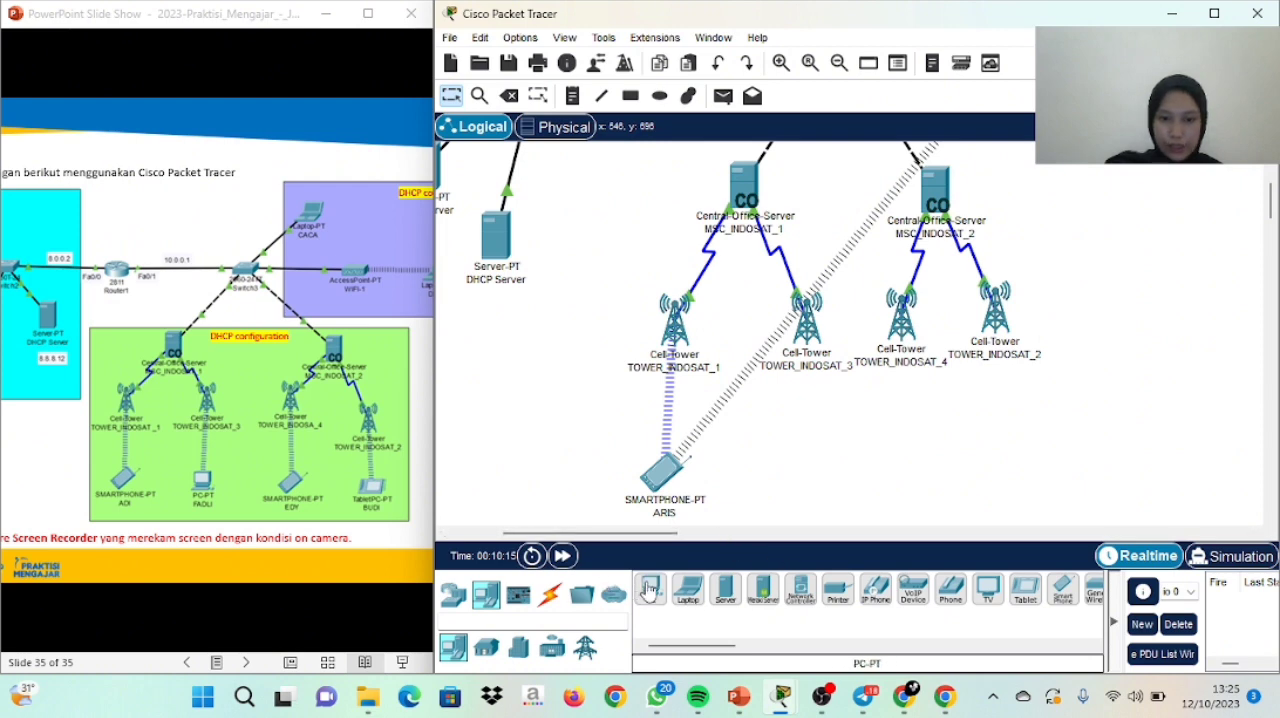
# Add a PC below TOWER_INDOSAT_3 and rename it with the PC owner's first name
pyautogui.moveTo(652, 592); pyautogui.dragTo(808, 468)
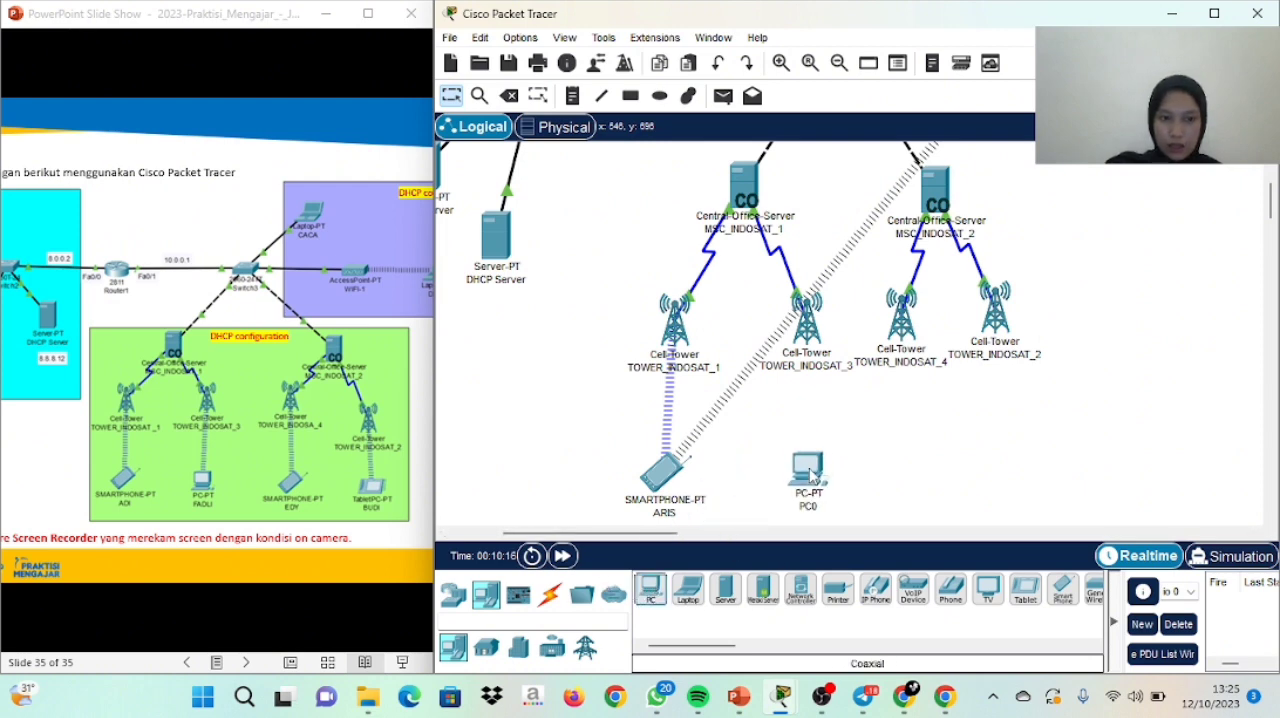
pyautogui.click(818, 504)
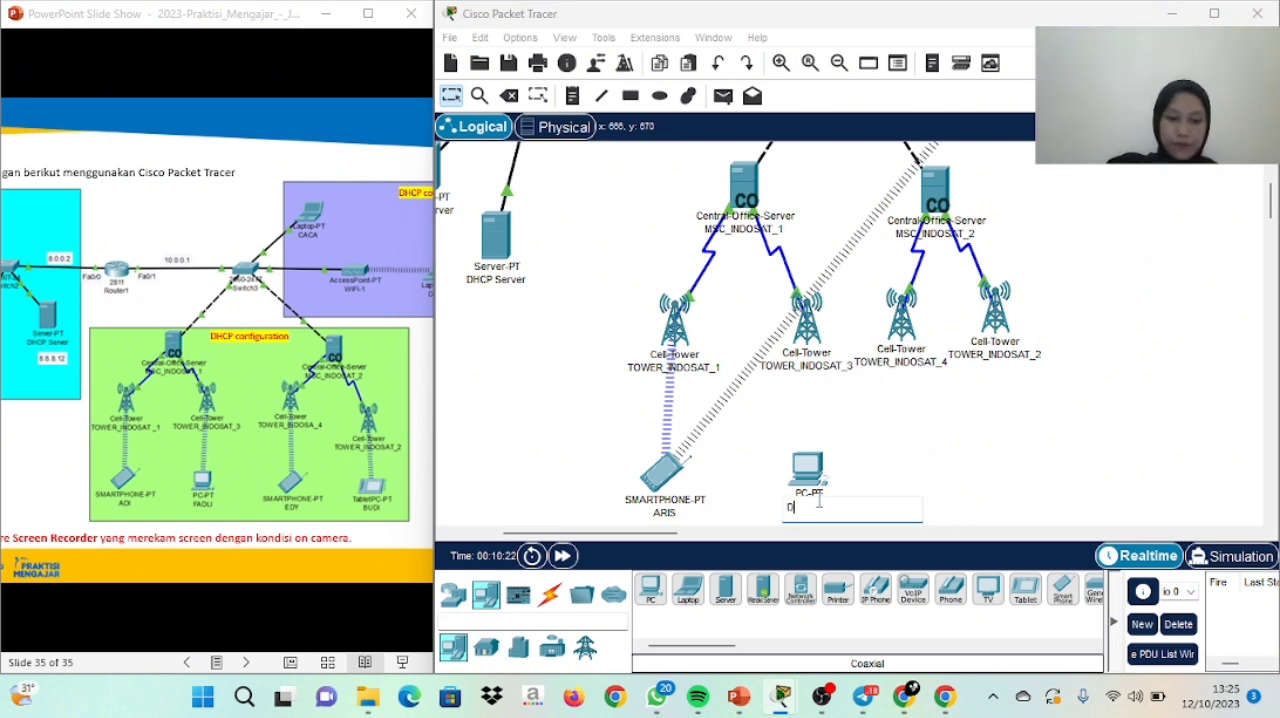
pyautogui.press('Return')
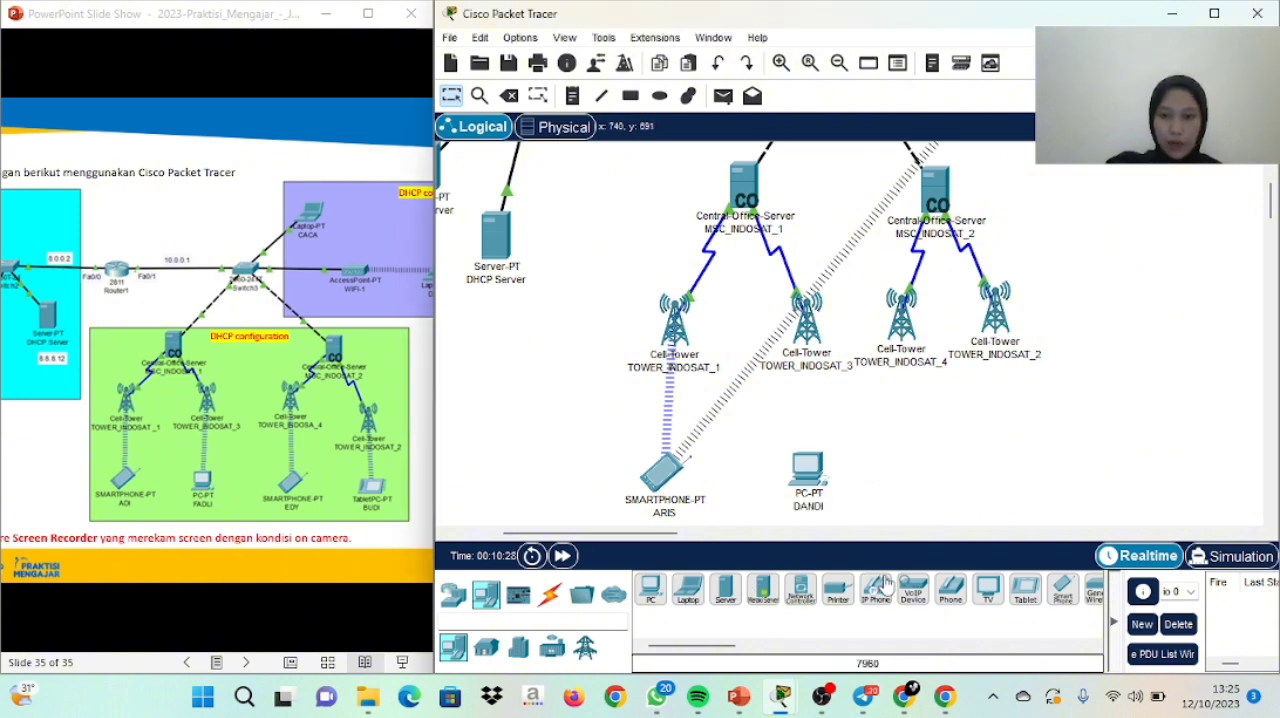
# Add a second smartphone below TOWER_INDOSAT_4 and rename it with its owner's first name
pyautogui.moveTo(1060, 592); pyautogui.dragTo(933, 459)
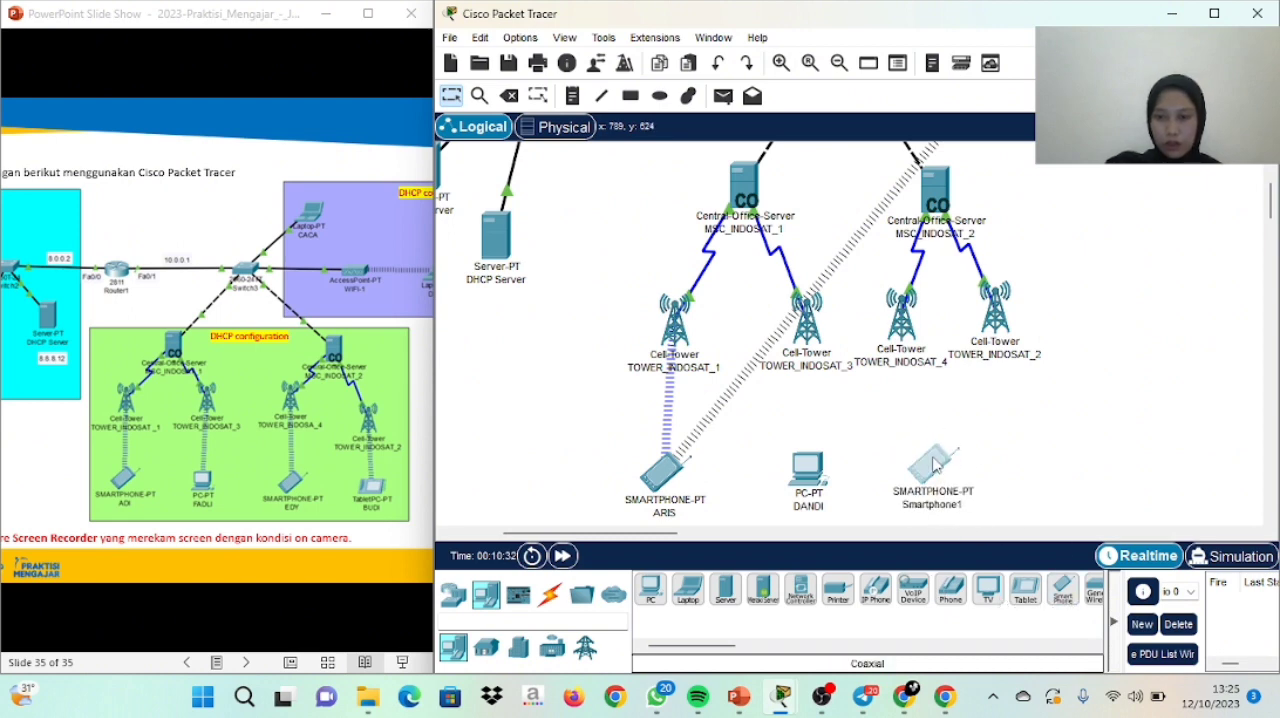
pyautogui.click(957, 507)
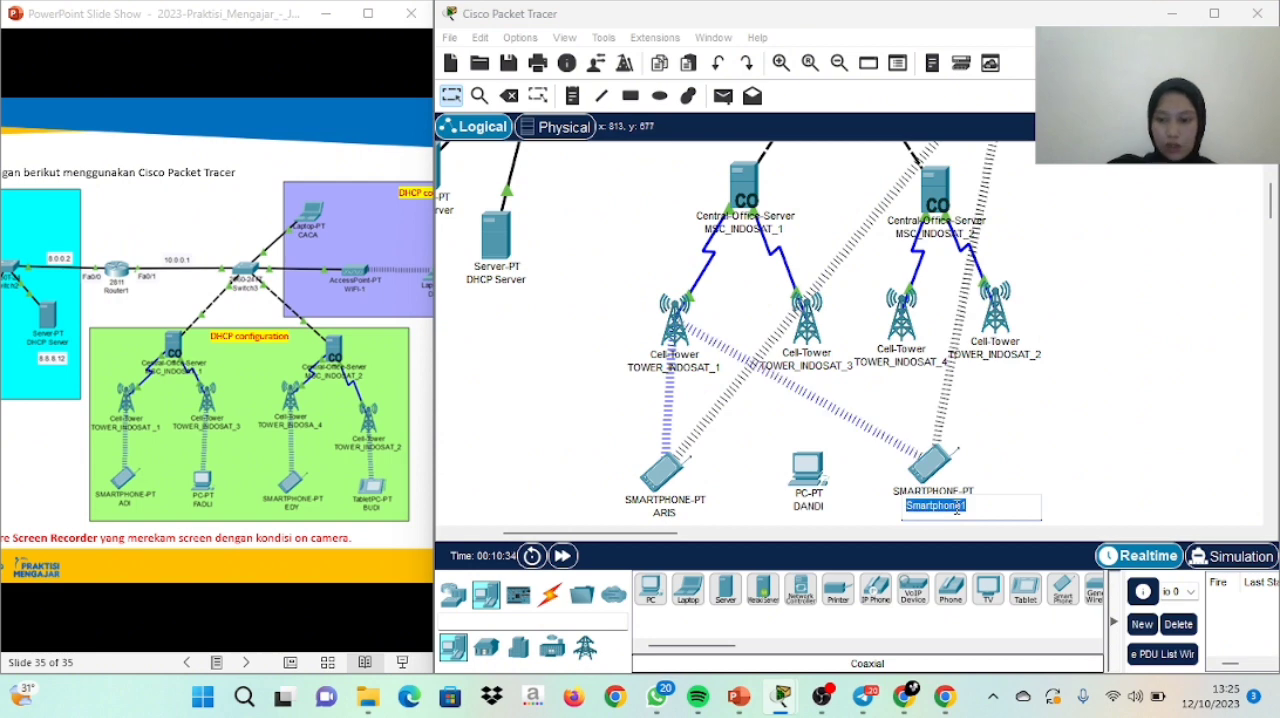
pyautogui.press('BackSpace')
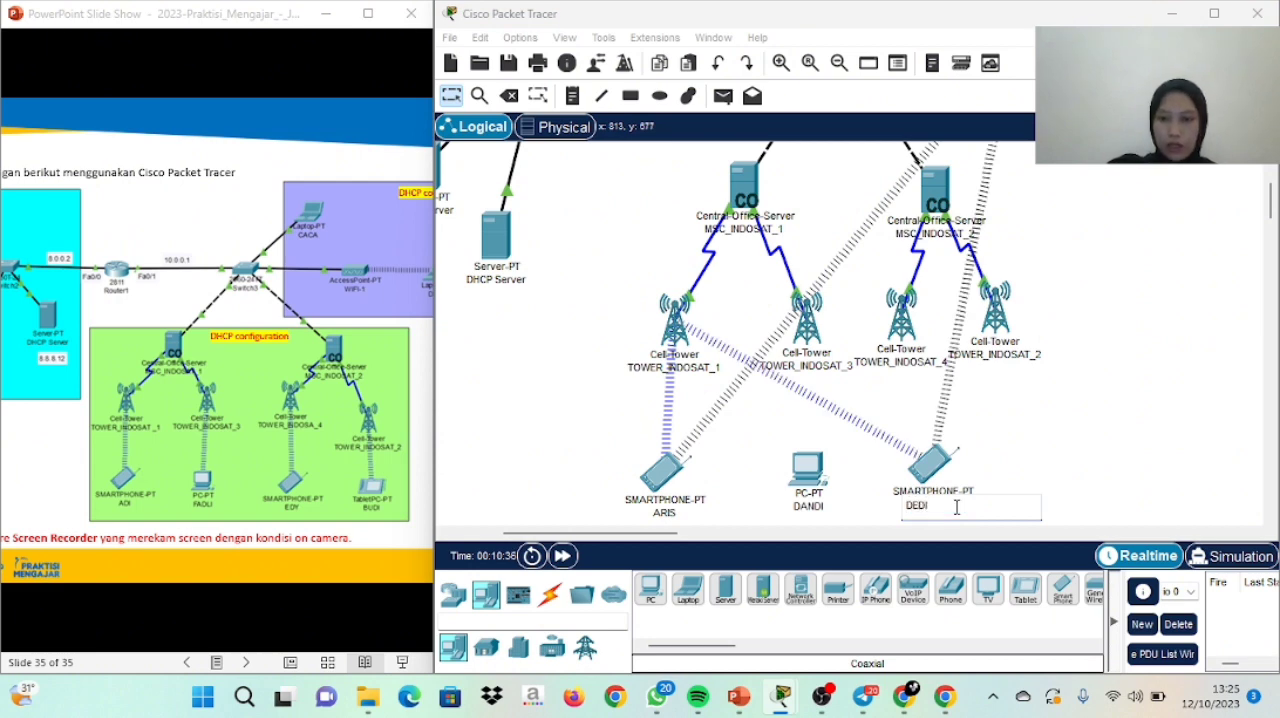
pyautogui.press('Return')
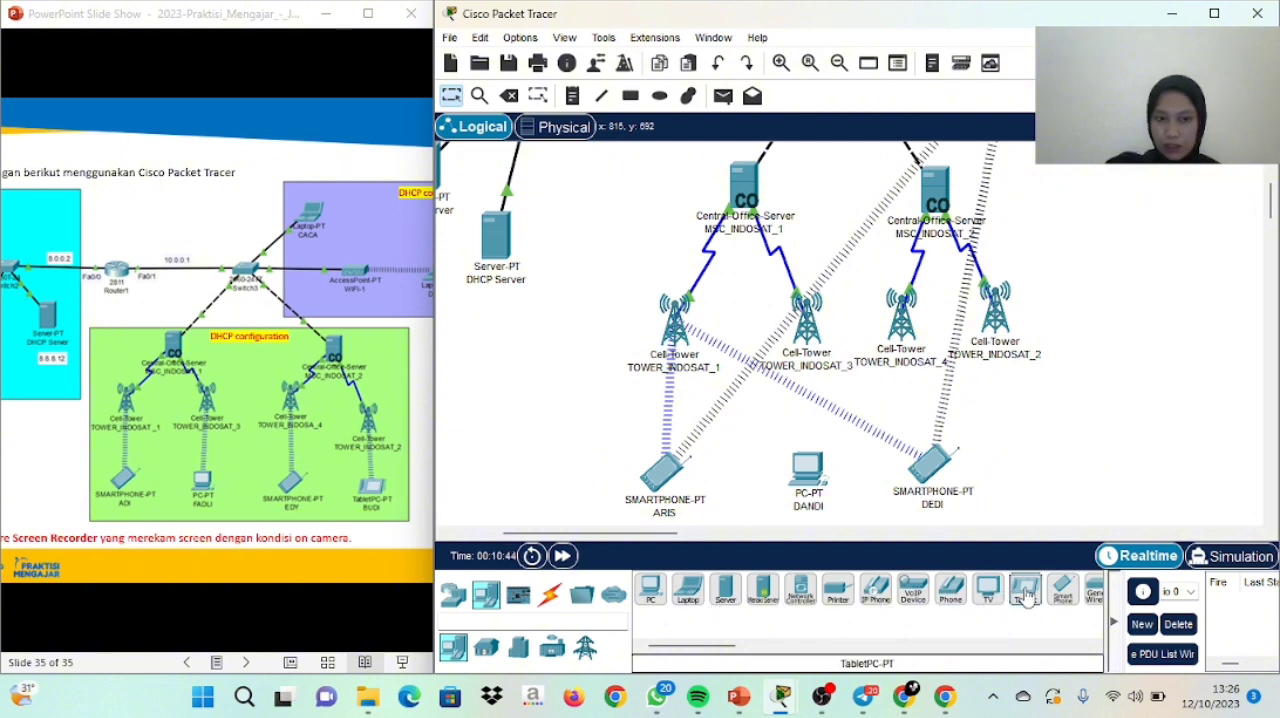
# Add a tablet PC below TOWER_INDOSAT_2 and rename it with the tablet owner's first name
pyautogui.moveTo(1025, 595); pyautogui.dragTo(1054, 476)
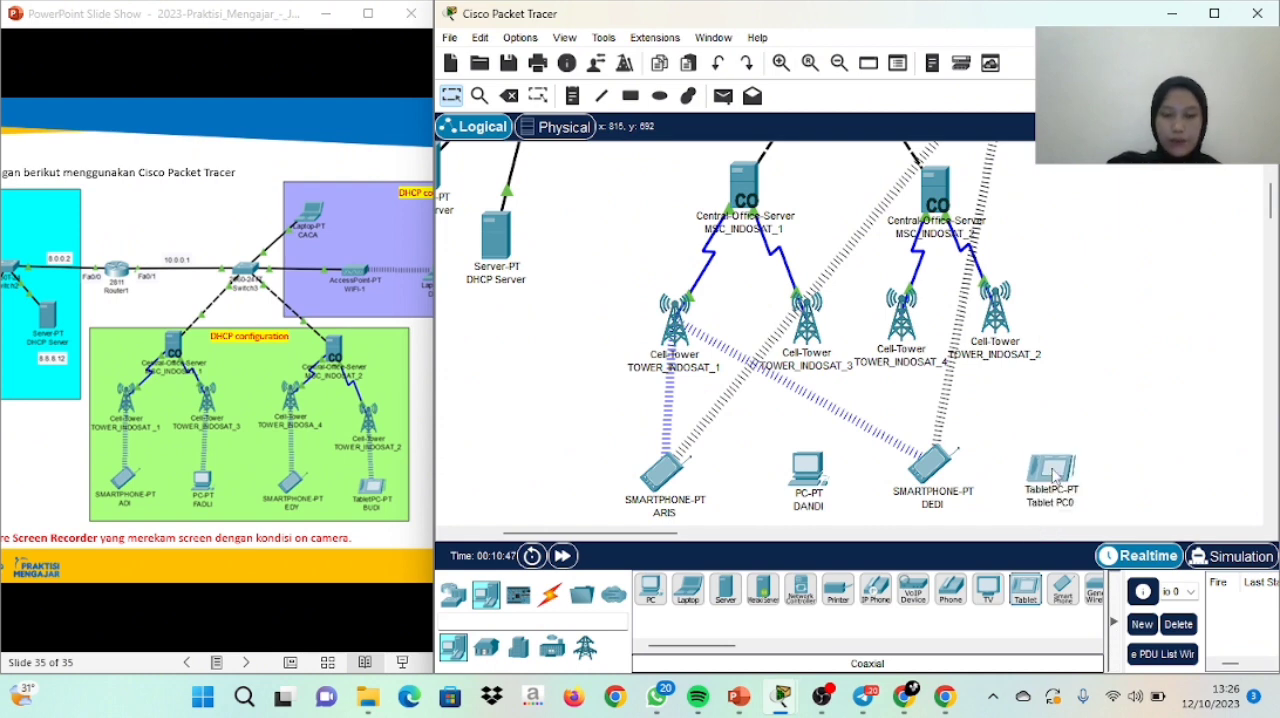
pyautogui.click(1060, 500)
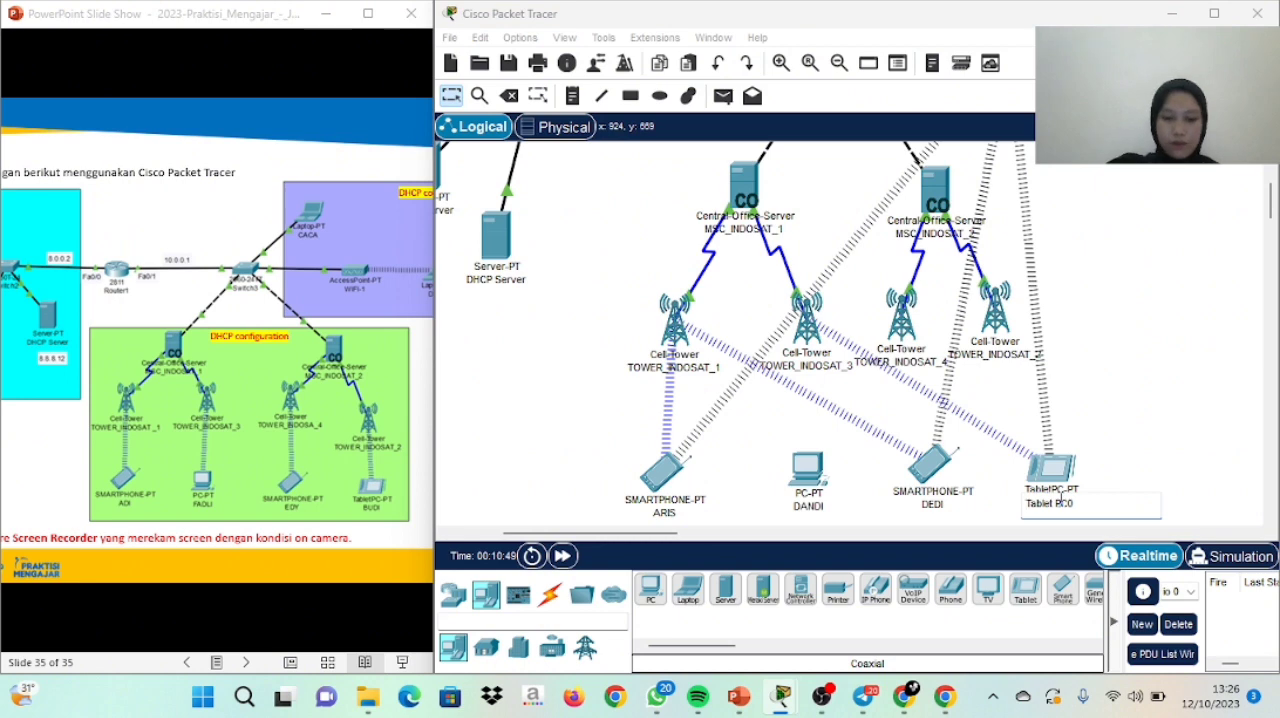
pyautogui.hotkey('ctrl', 'a')
pyautogui.press('BackSpace')
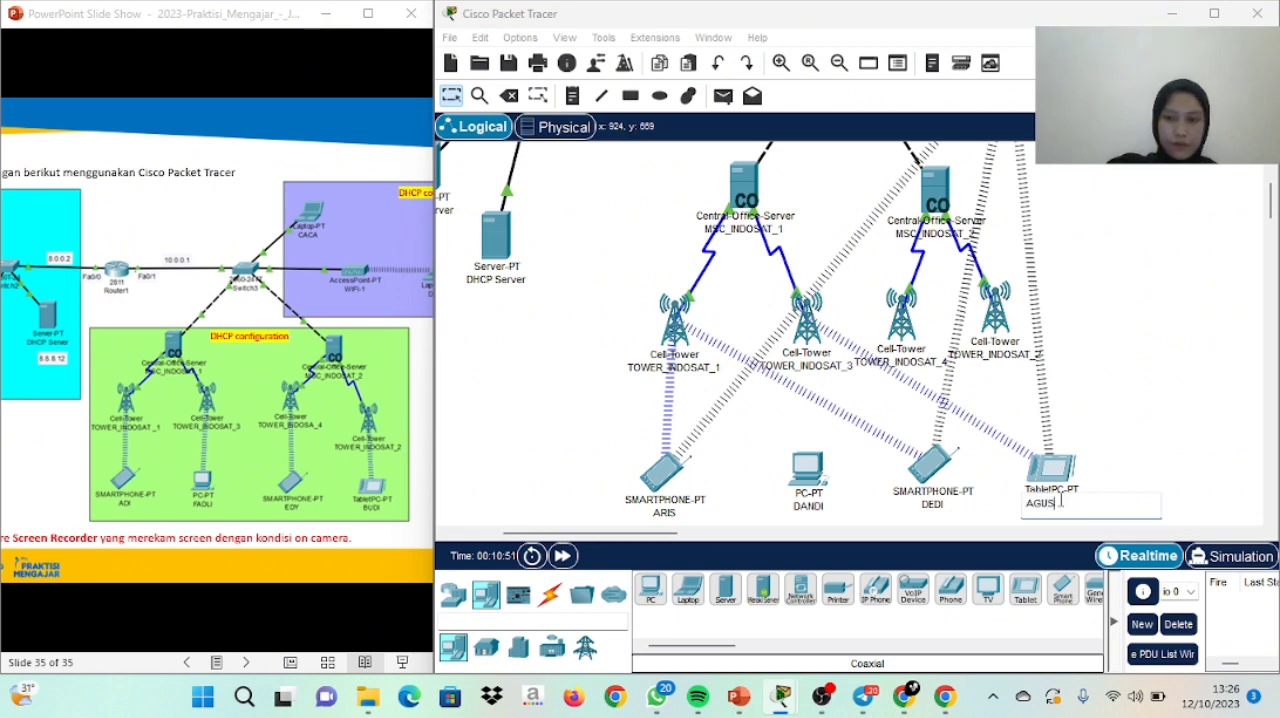
pyautogui.write('AGUS')
pyautogui.press('Return')
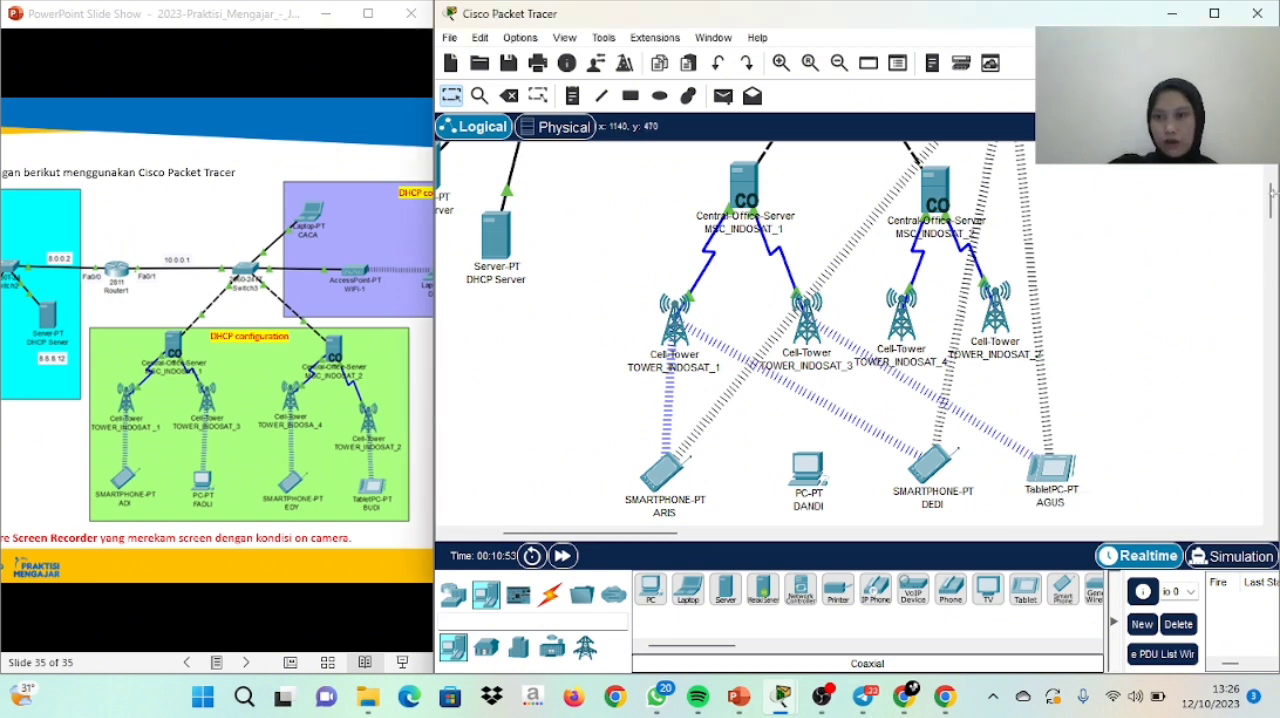
pyautogui.scroll(-3, 1136, 233)
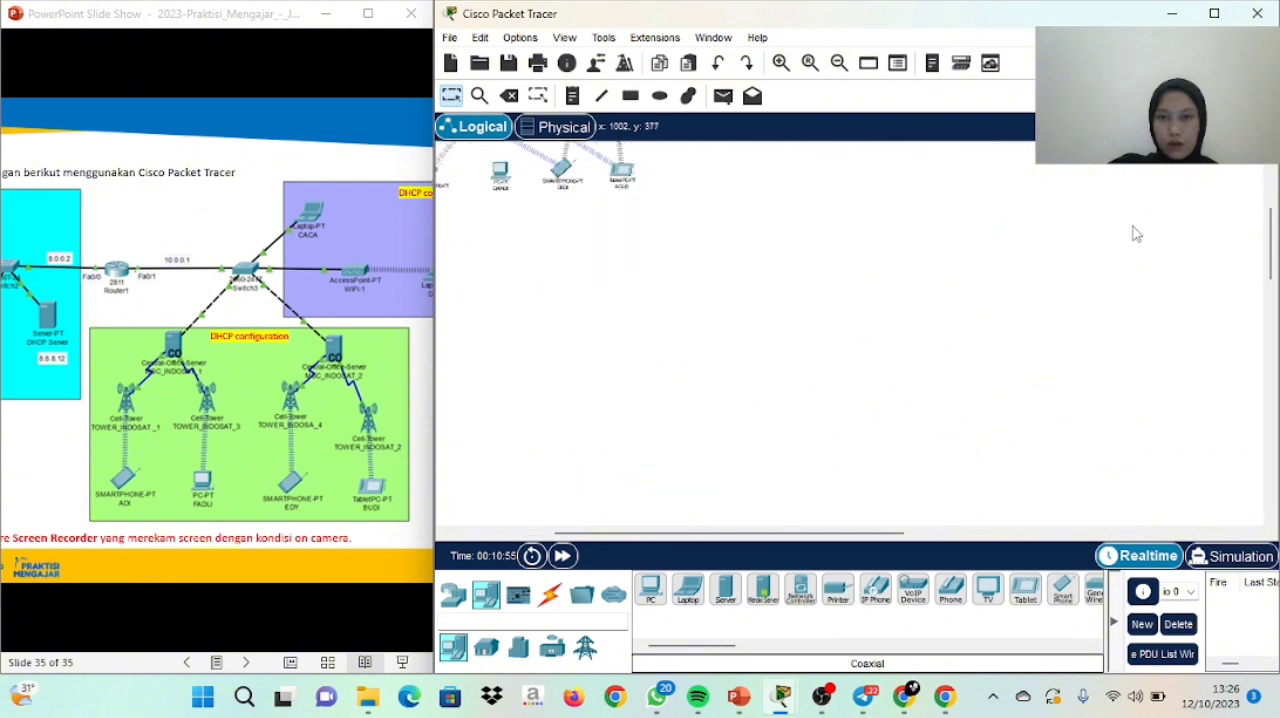
pyautogui.scroll(3, 1136, 233)
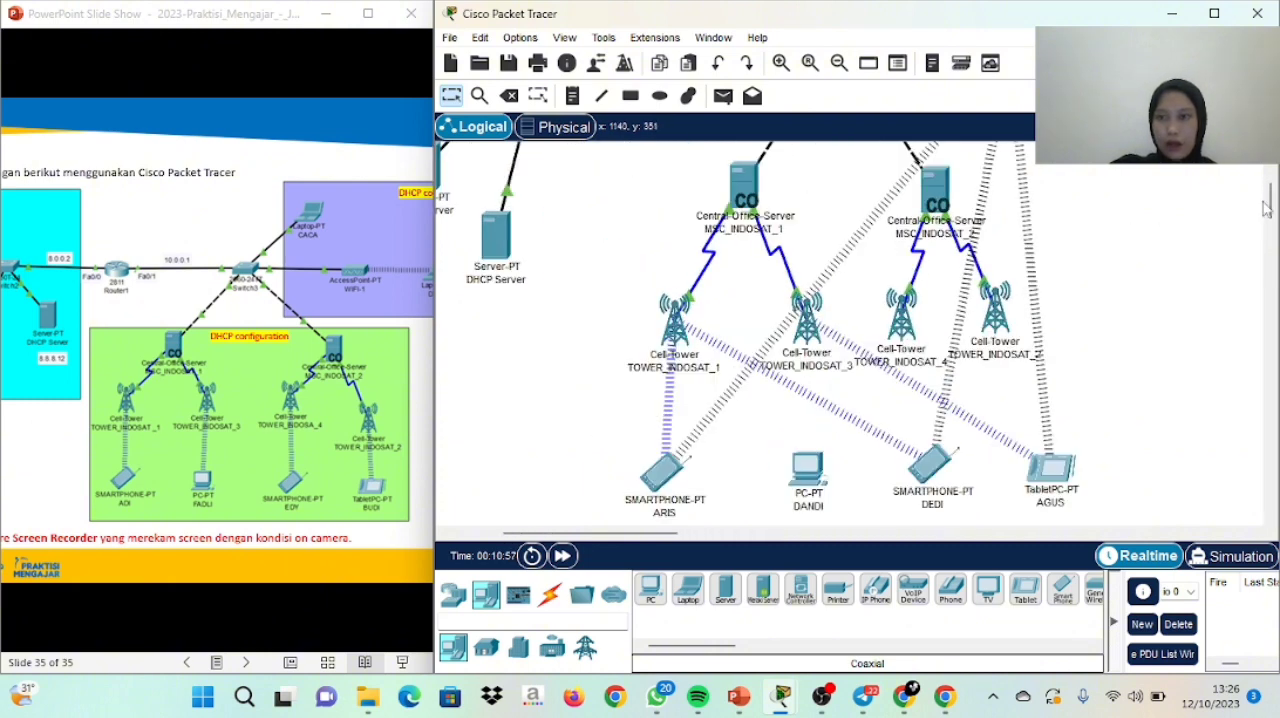
pyautogui.moveTo(1270, 205)
pyautogui.mouseDown()
pyautogui.moveTo(1273, 176)
pyautogui.moveTo(1274, 207)
pyautogui.mouseUp()
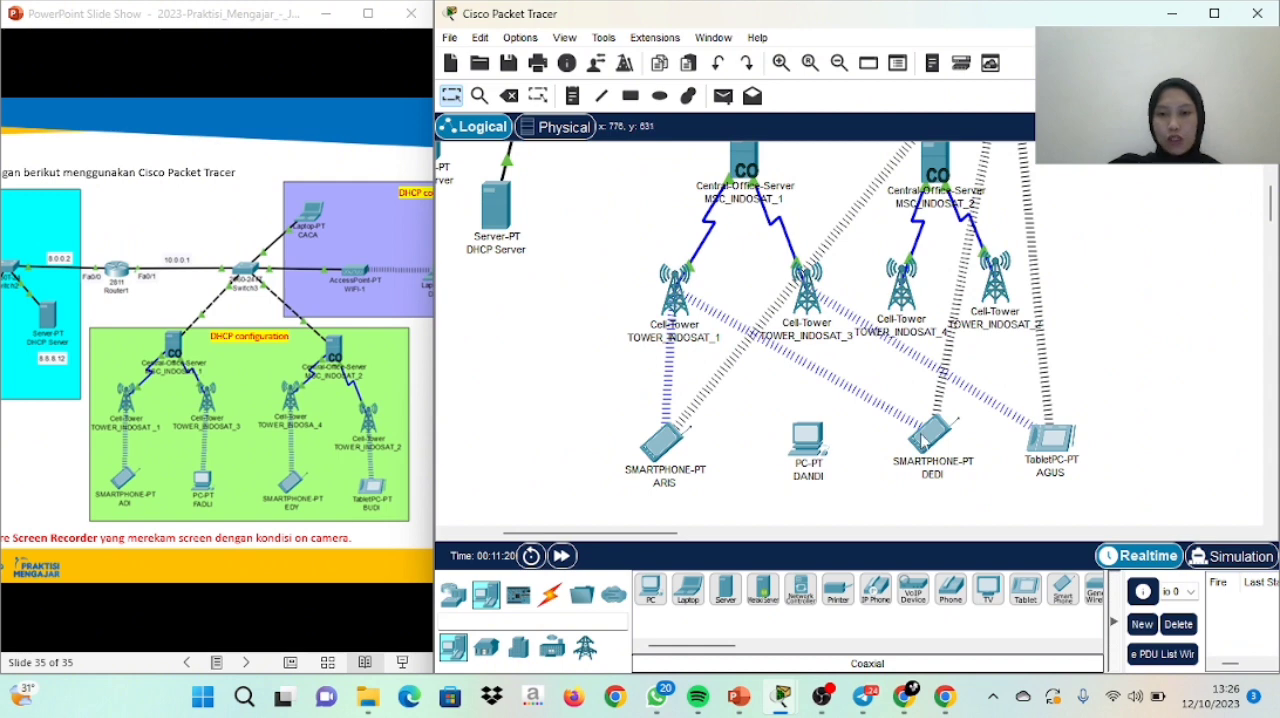
pyautogui.click(1272, 225)
pyautogui.moveTo(1271, 244); pyautogui.dragTo(1275, 193)
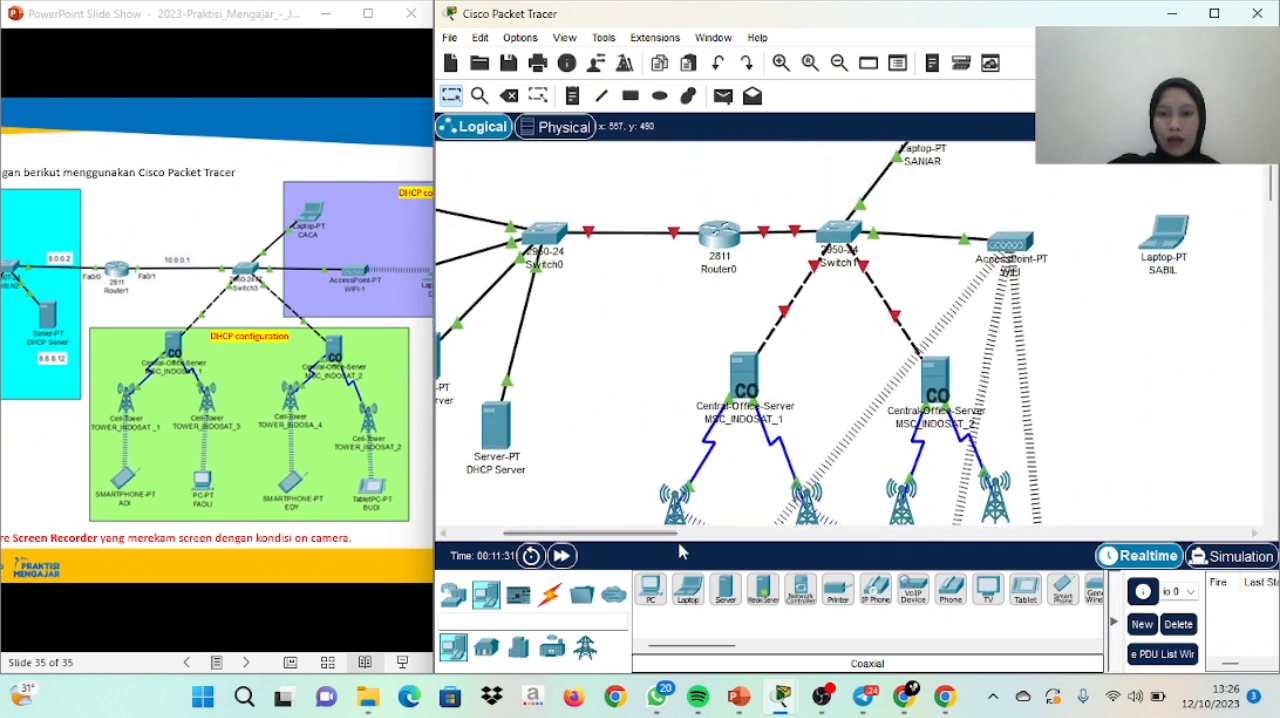
# Place a note under the WEB Server with its IP address, 8.8.8.10
pyautogui.moveTo(673, 534); pyautogui.dragTo(612, 545)
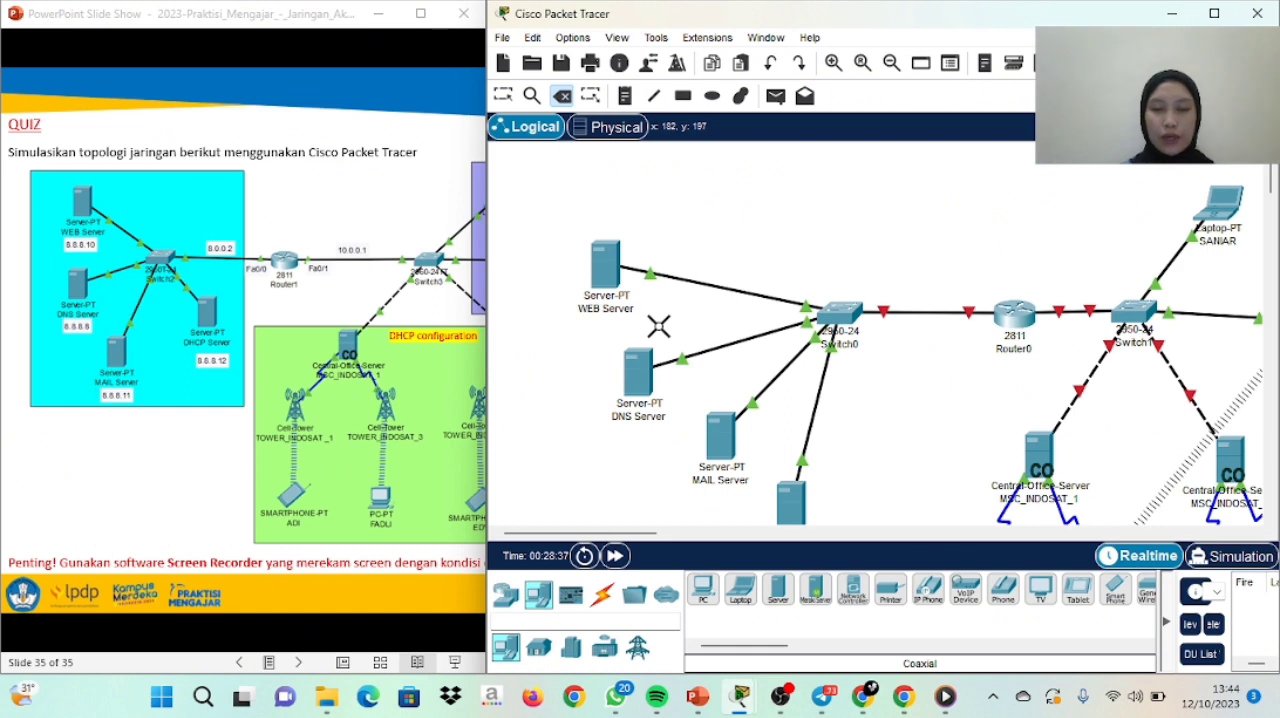
pyautogui.click(627, 96)
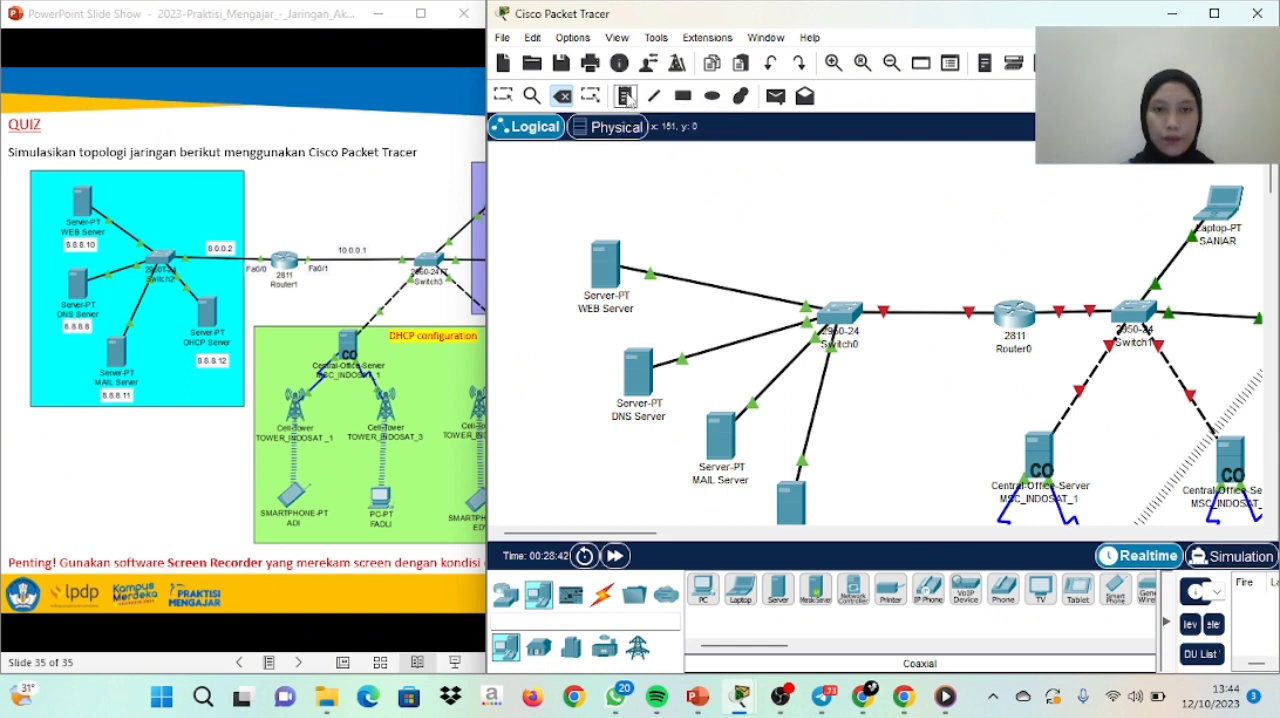
pyautogui.click(597, 326)
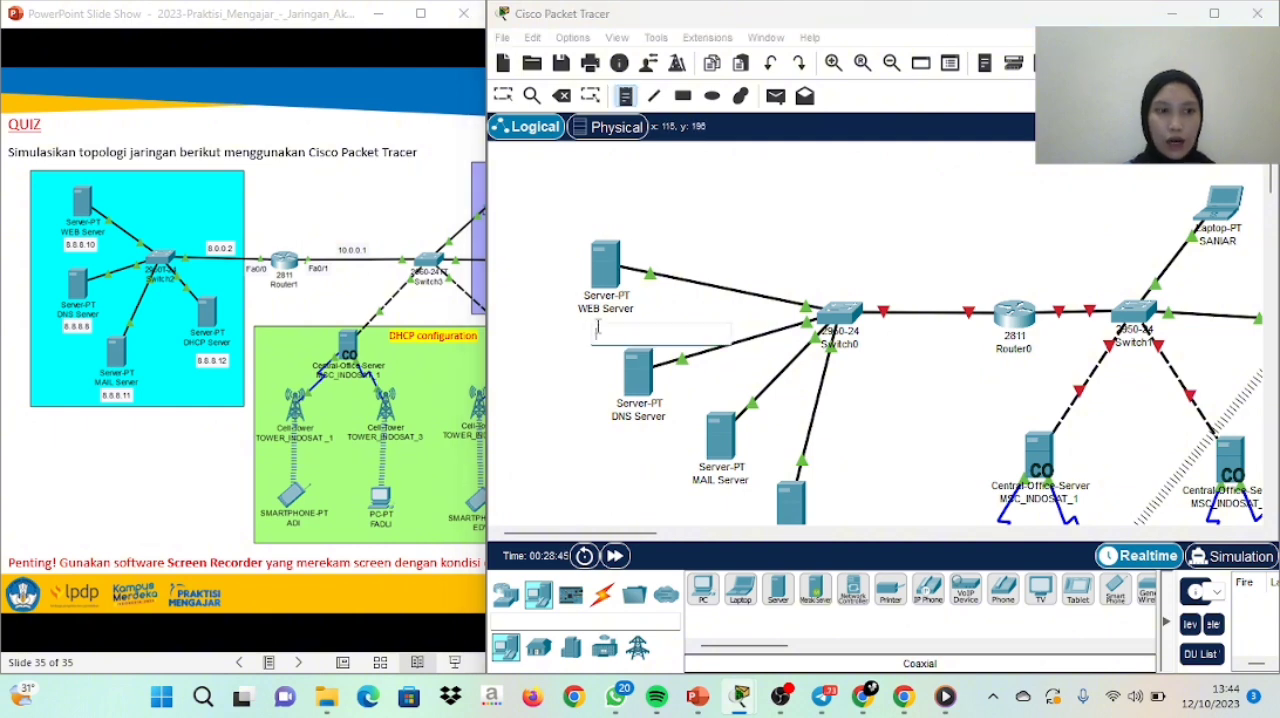
pyautogui.write('8.8')
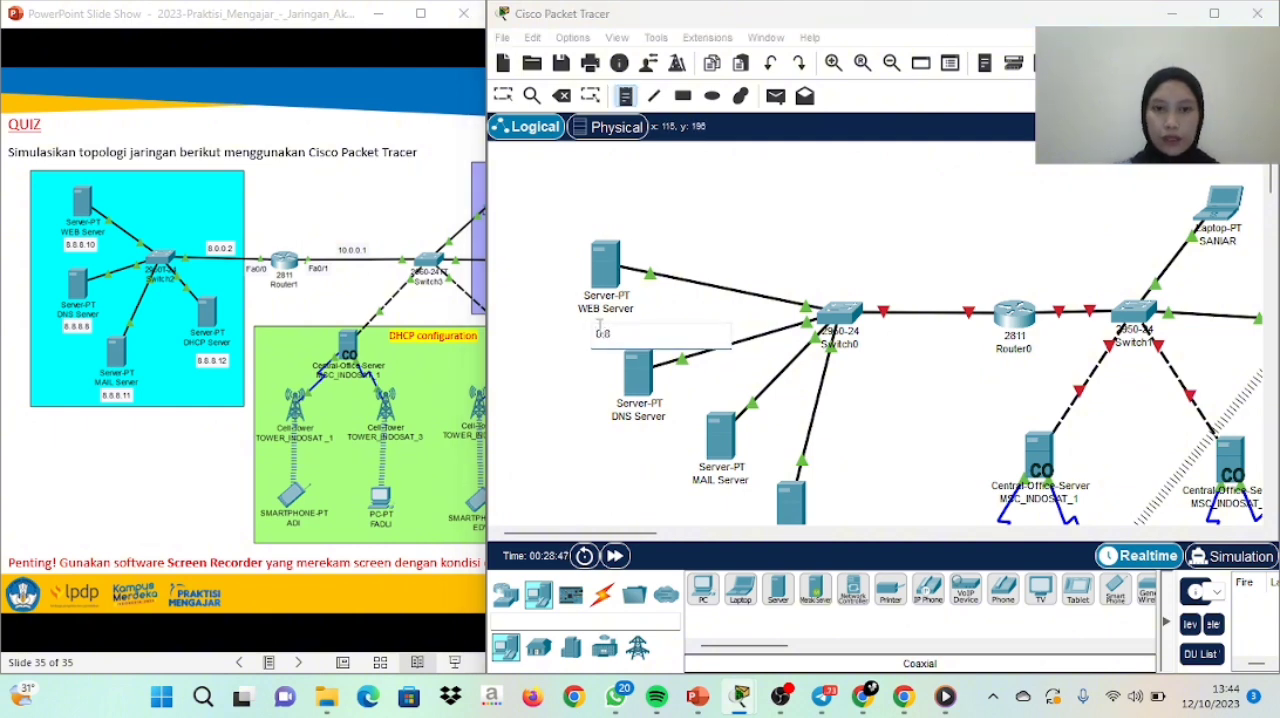
pyautogui.write('.10')
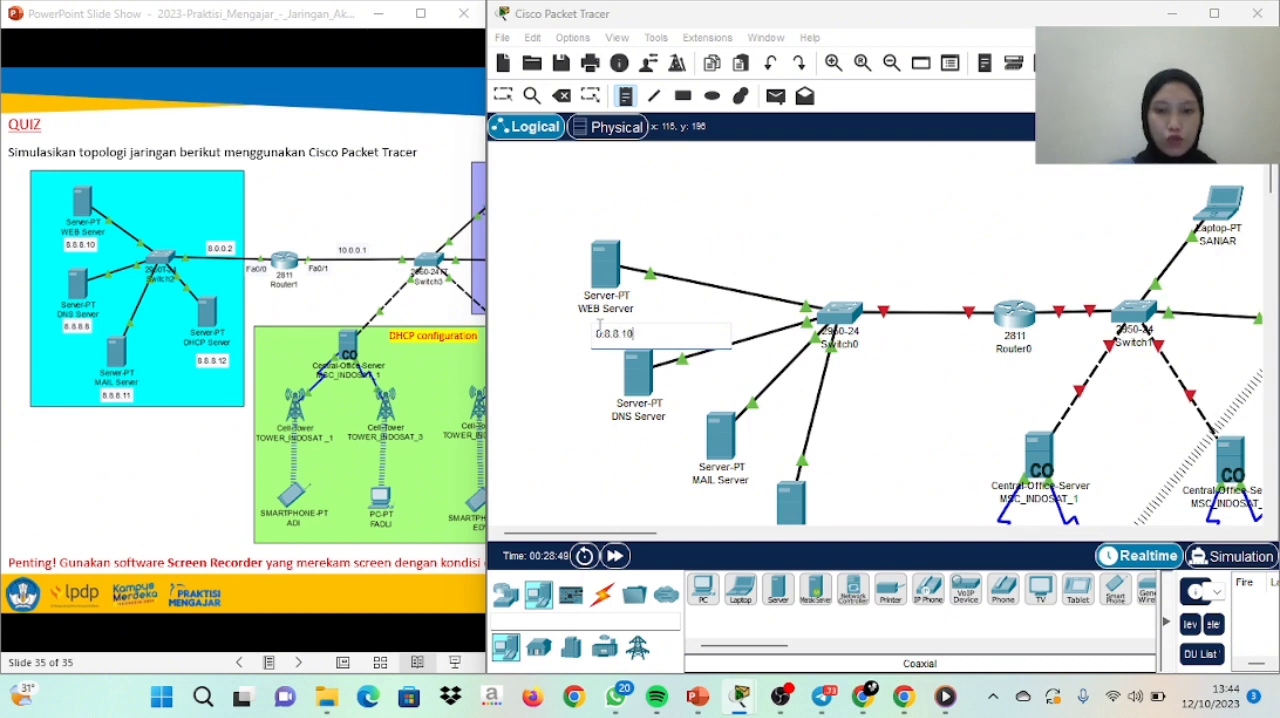
# Finish the WEB Server's 8.8.8.10 note and place a note reading 8.8.8.8 under the DNS Server
pyautogui.click(734, 359)
pyautogui.click(628, 327)
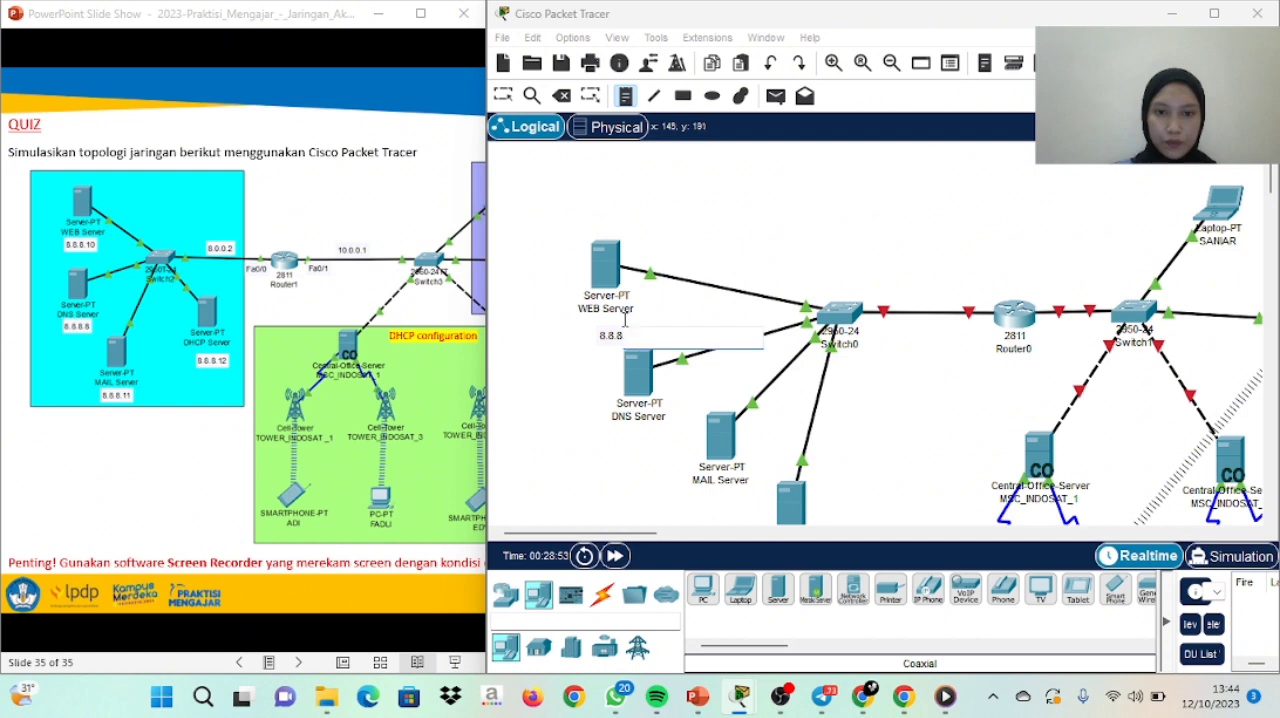
pyautogui.click(616, 431)
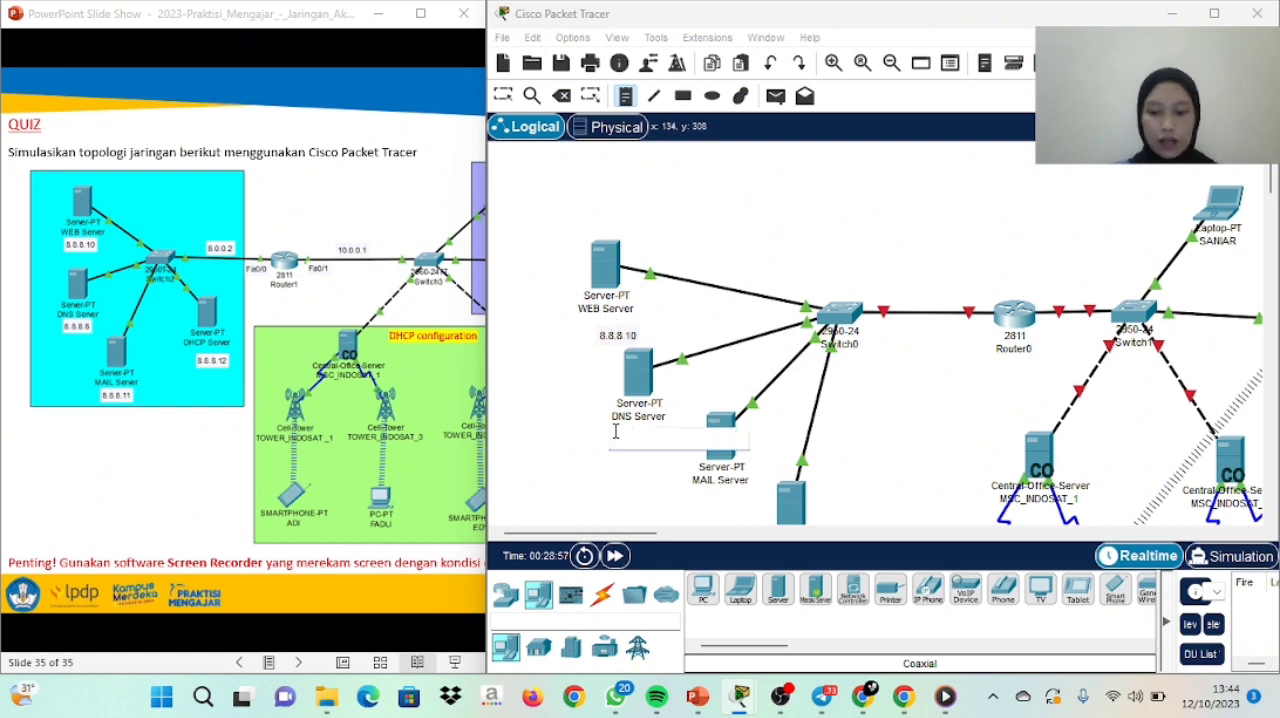
pyautogui.write('8.8.8.8')
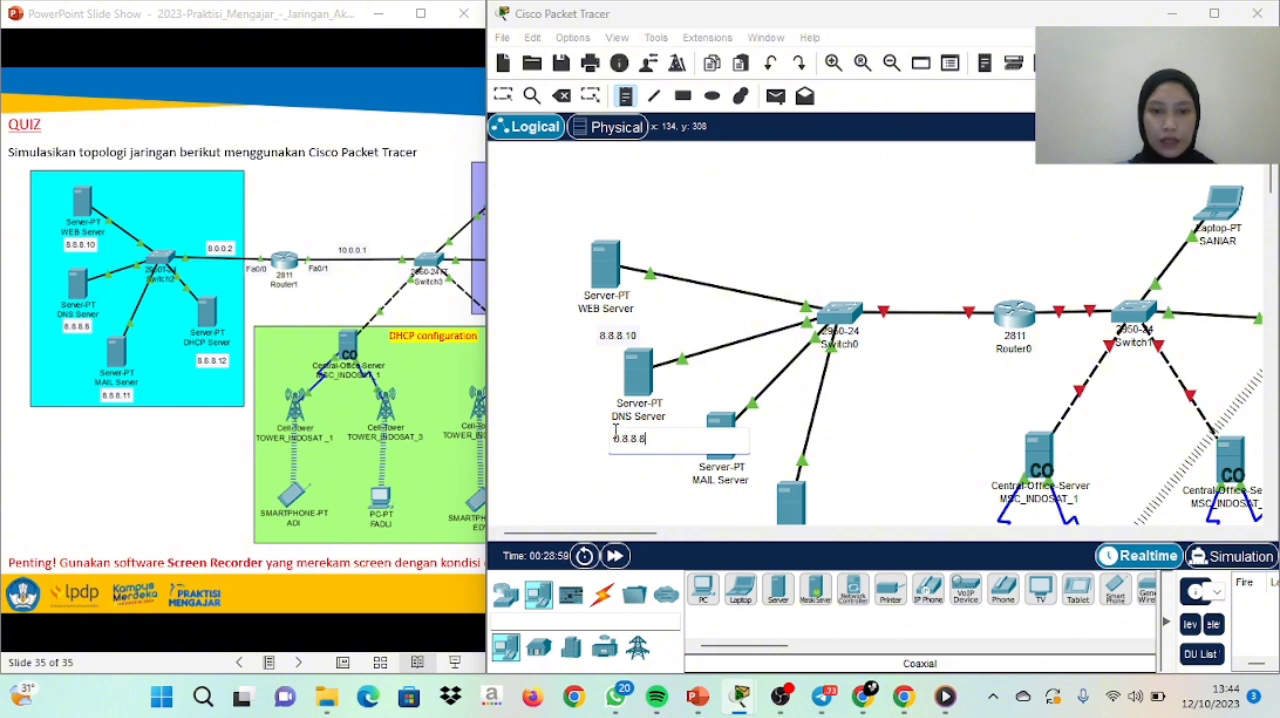
# Place a note reading 8.8.8.11 under the MAIL Server and one reading 8.8.8.12 under the DHCP Server
pyautogui.click(696, 495)
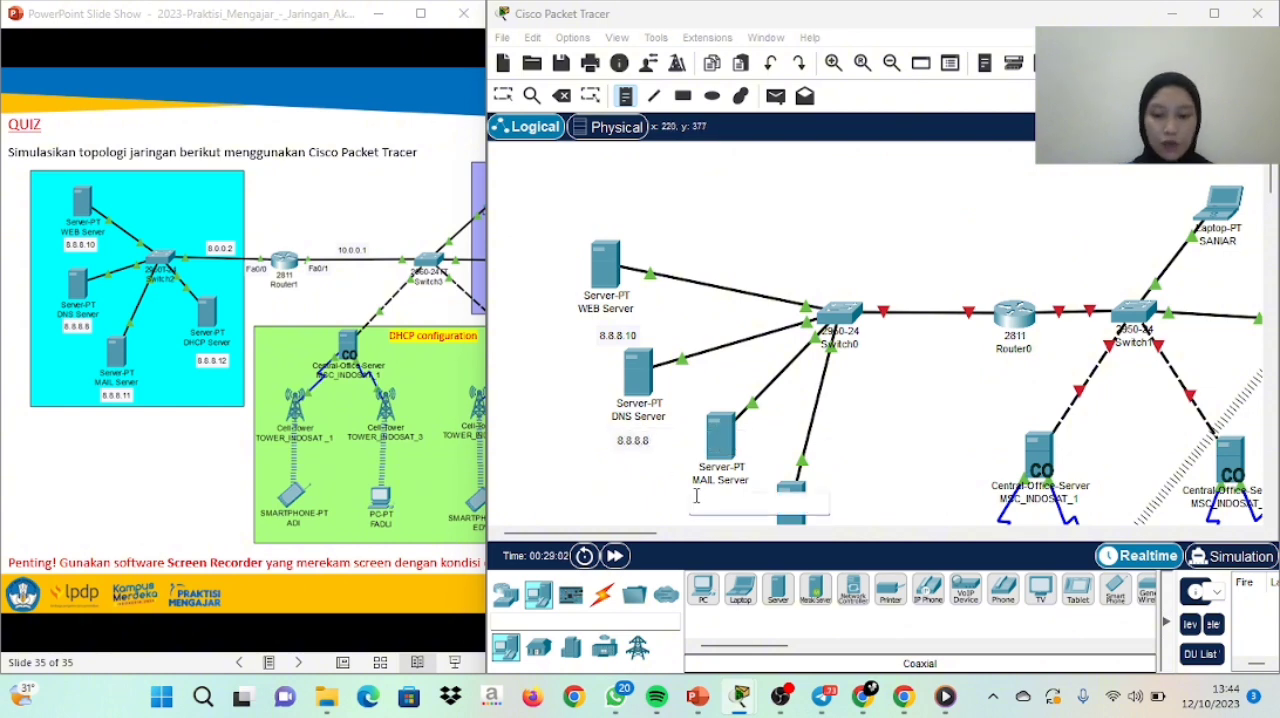
pyautogui.write('8.8.8.11')
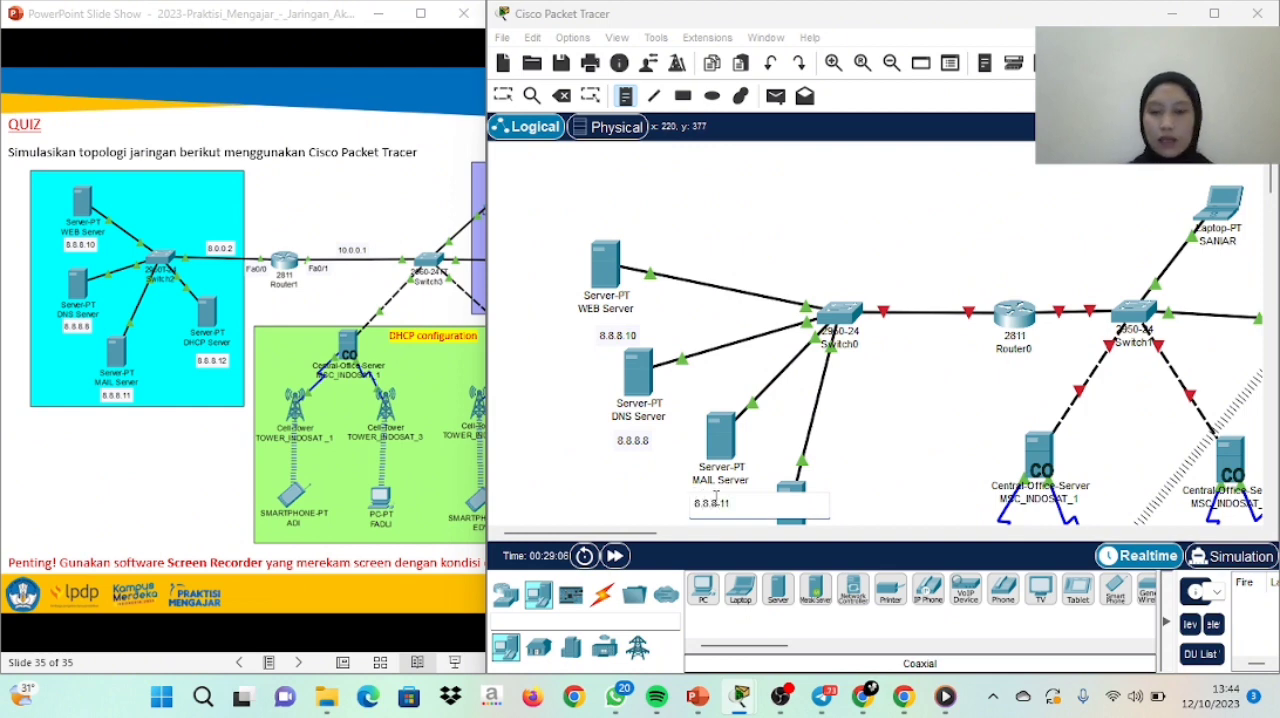
pyautogui.moveTo(1274, 185); pyautogui.dragTo(1274, 206)
pyautogui.click(783, 400)
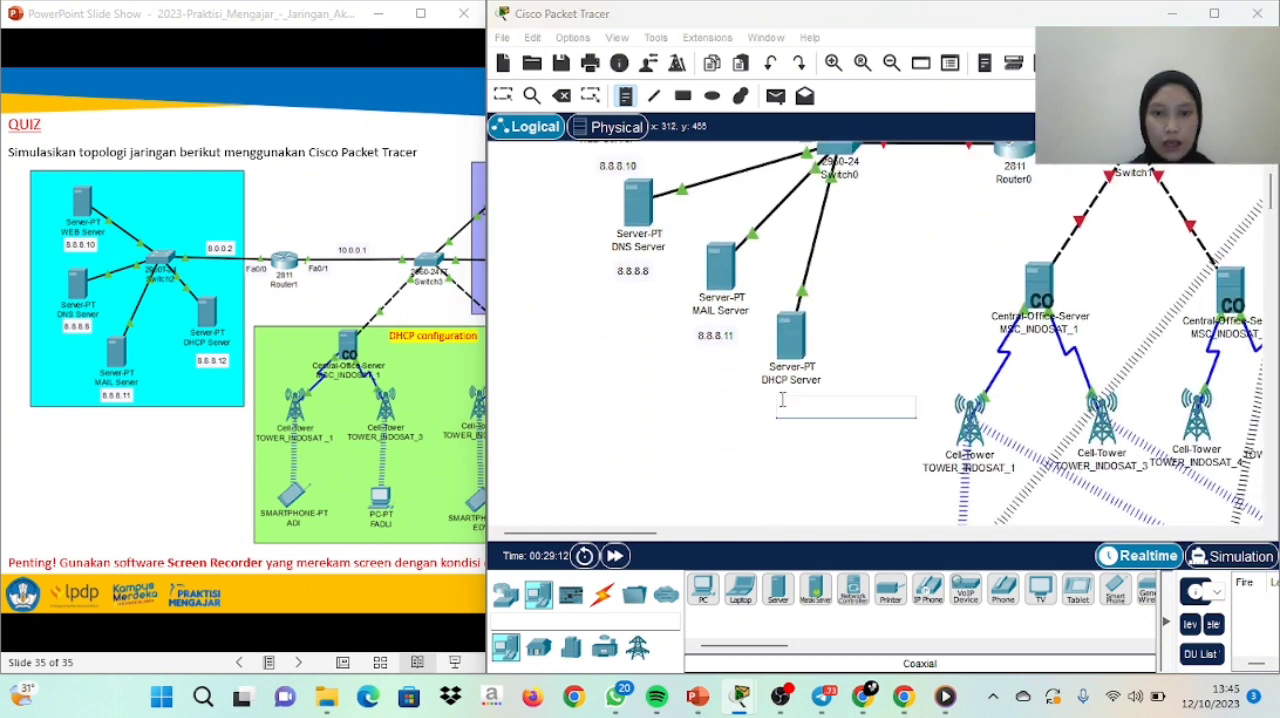
pyautogui.write('8.8')
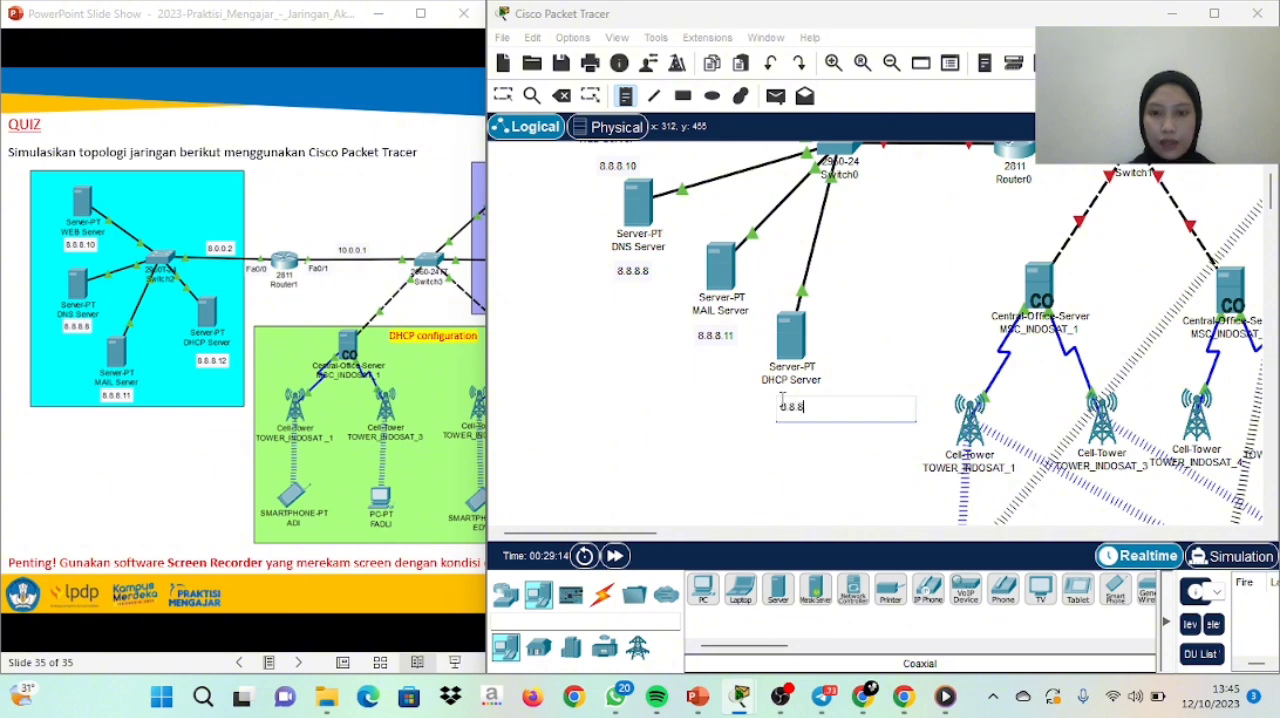
pyautogui.write('.8.12')
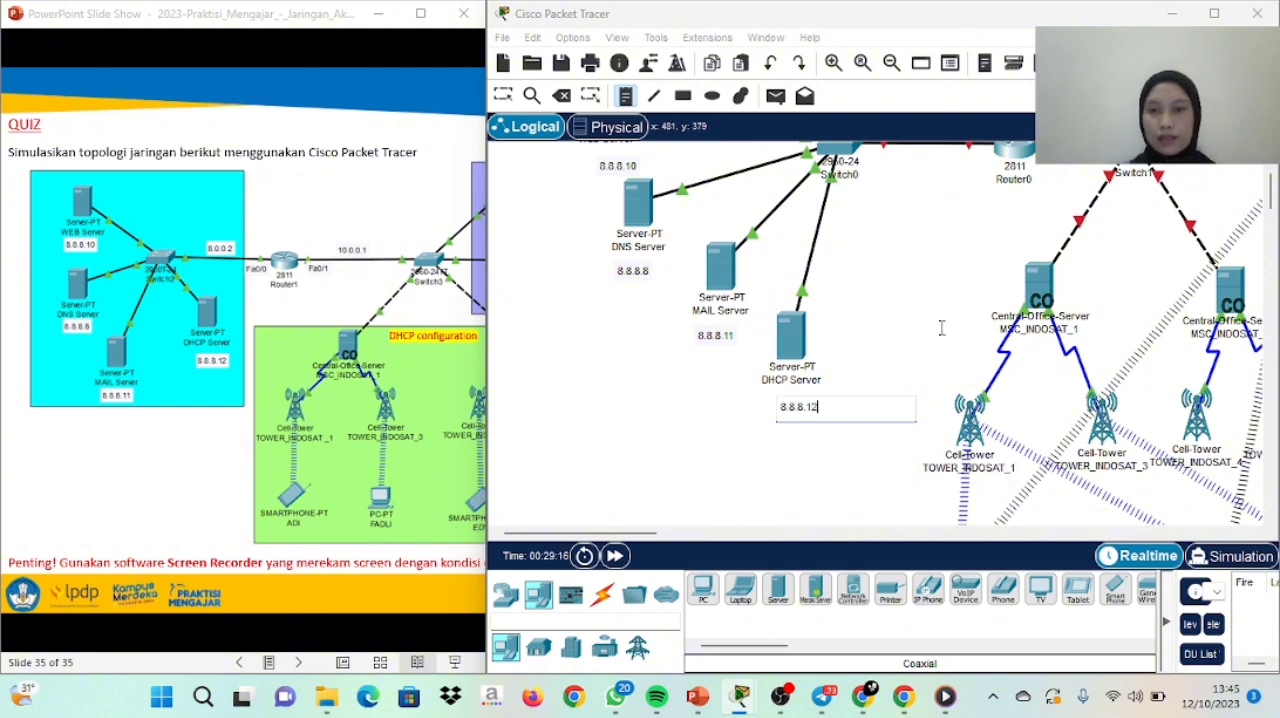
# Label the link between Switch0 and Router0 with a note 8.0.0.2 and the link between Router0 and Switch1 with 10.0.0.1
pyautogui.click(1272, 210)
pyautogui.moveTo(1272, 210); pyautogui.dragTo(1272, 200)
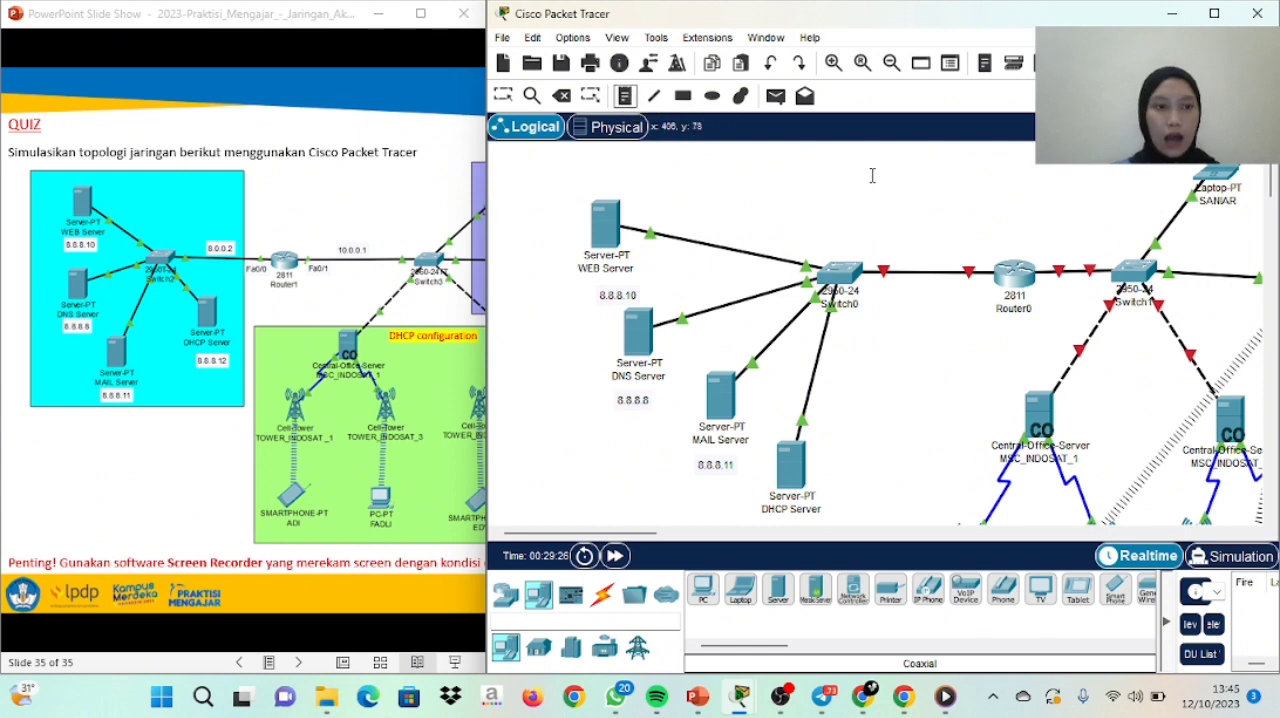
pyautogui.click(925, 259)
pyautogui.write('8')
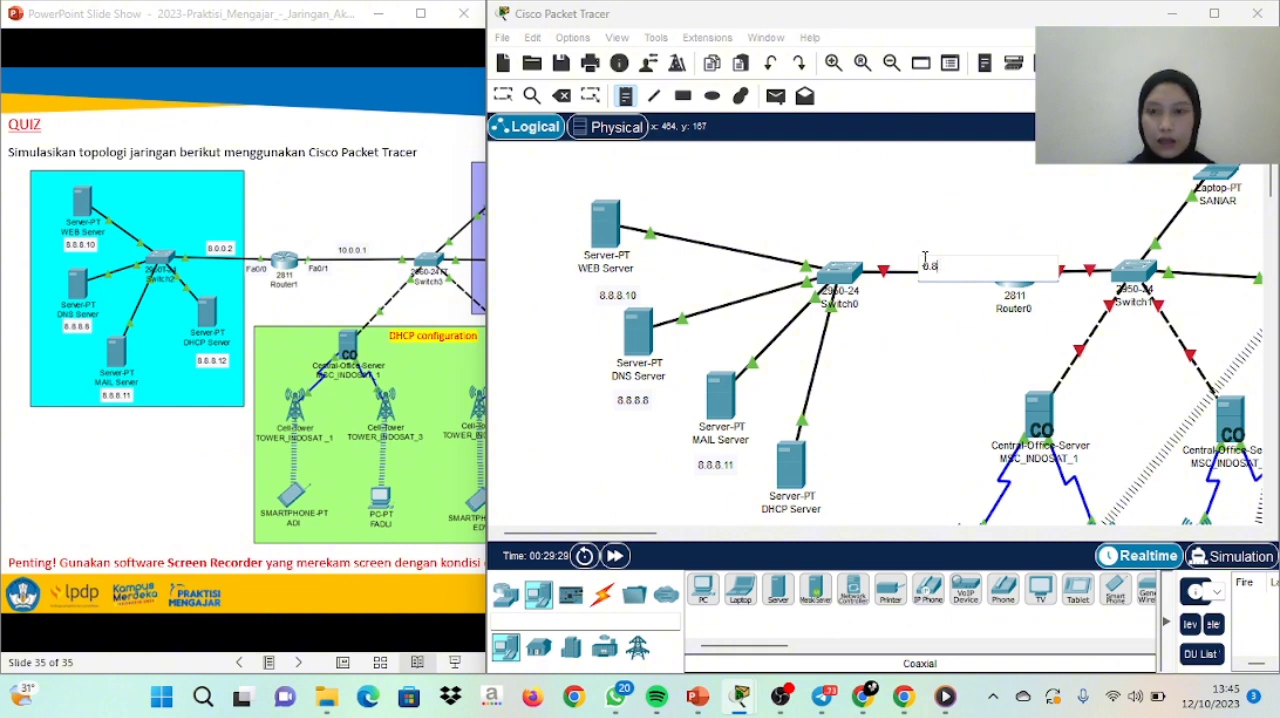
pyautogui.write('.')
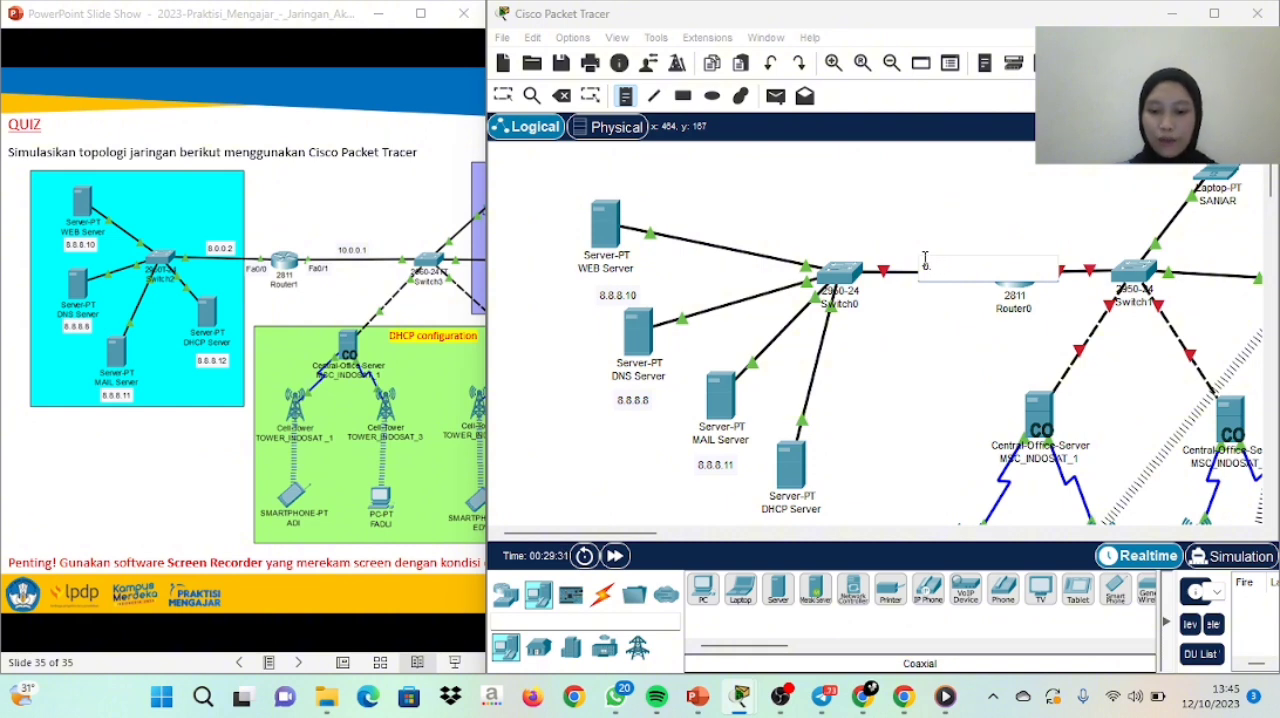
pyautogui.write('0.0.2')
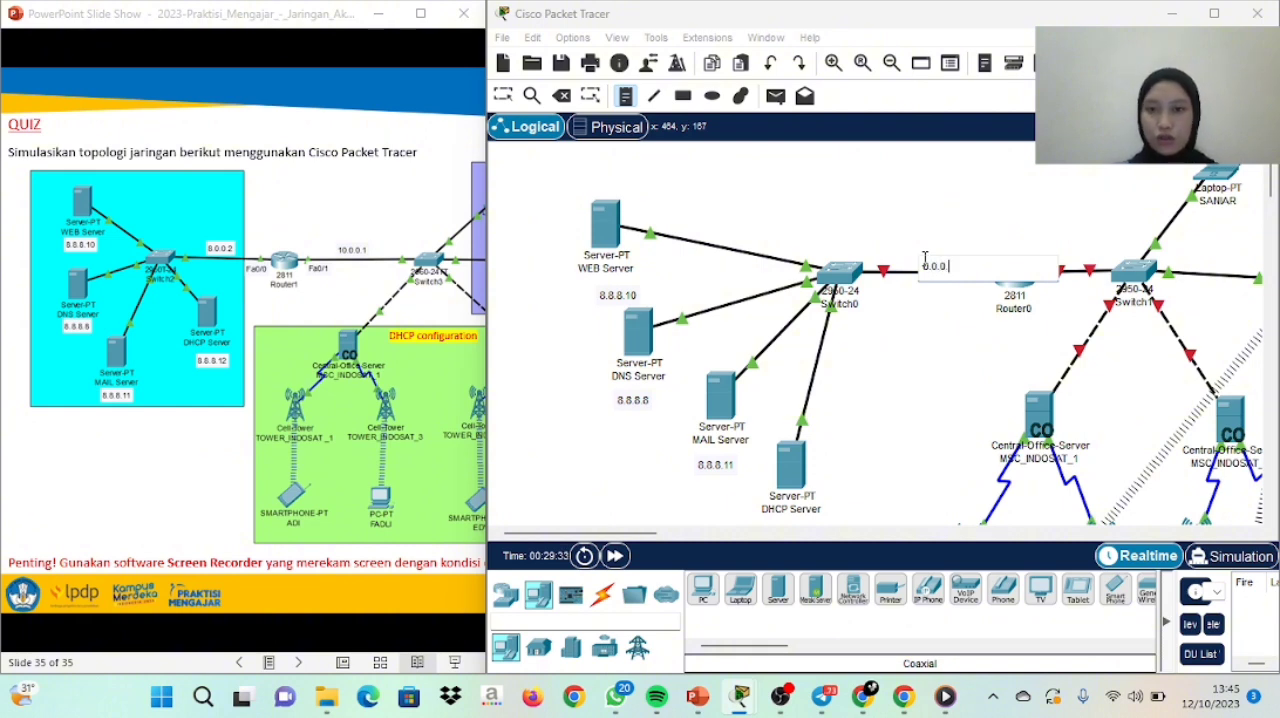
pyautogui.click(1067, 252)
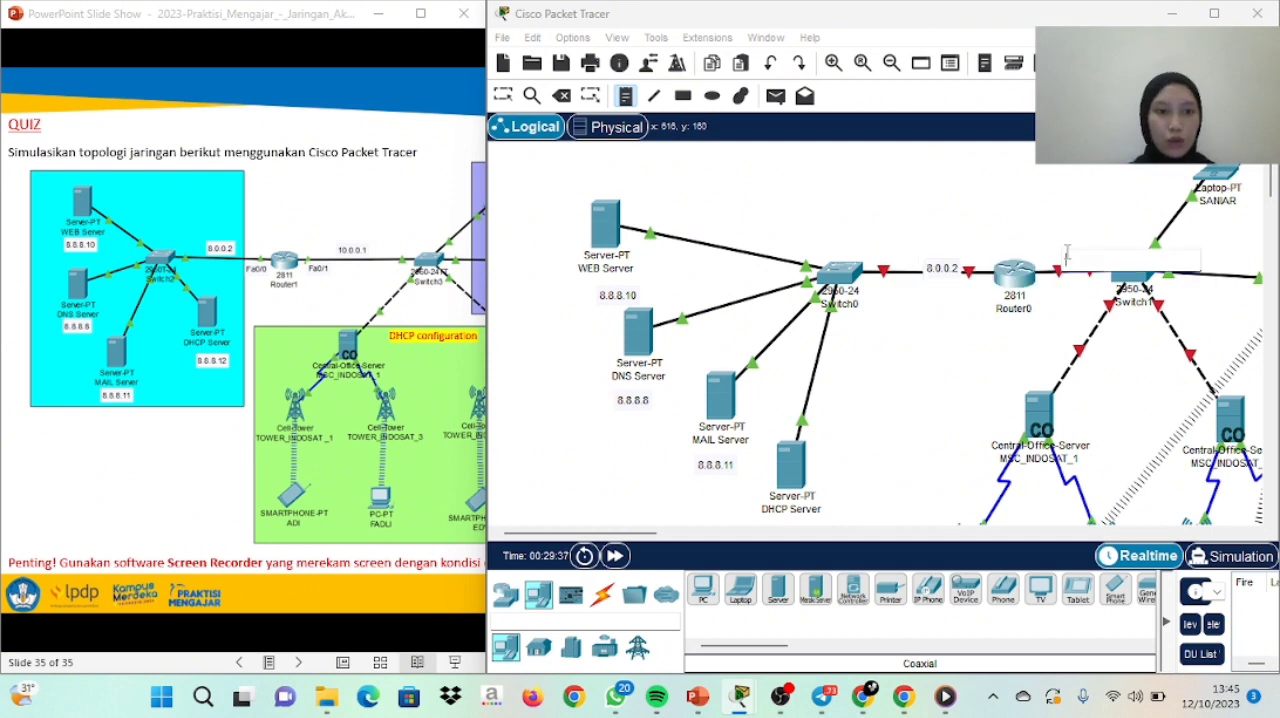
pyautogui.write('10.0.0.1')
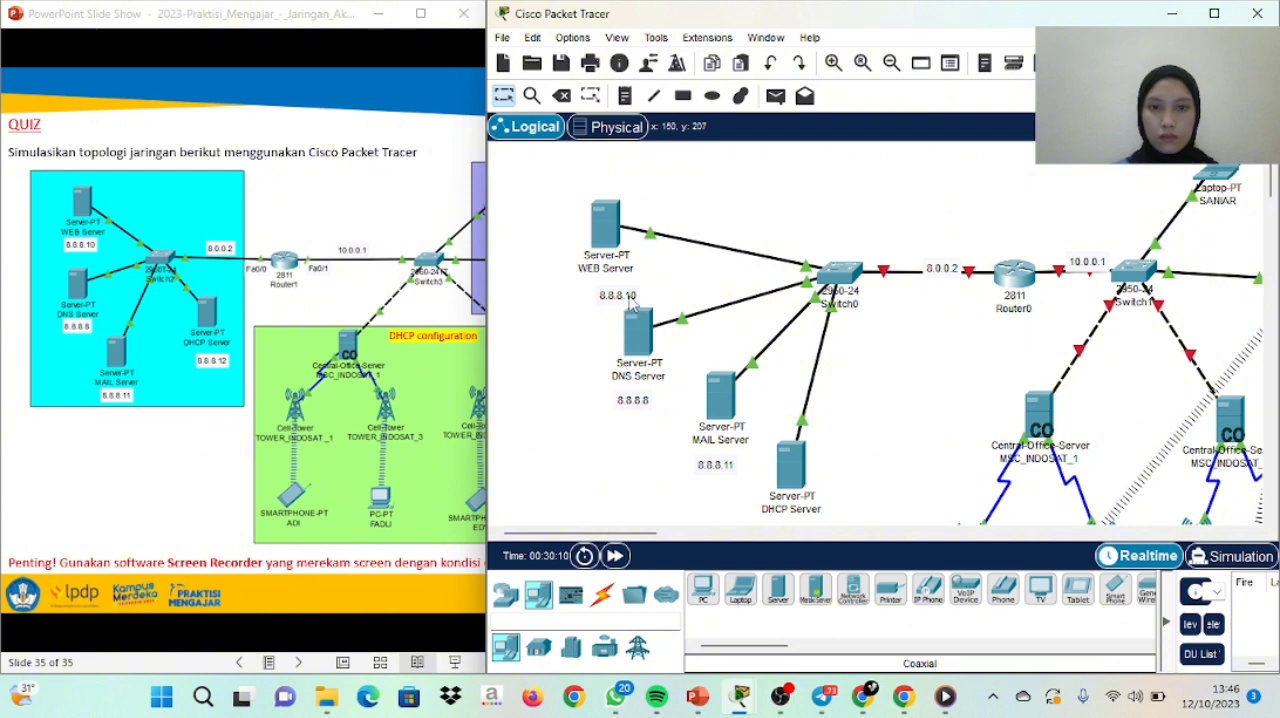
# Move the four server IP notes closer beneath their device names and the two router link notes just above their links
pyautogui.moveTo(630, 295); pyautogui.dragTo(618, 288)
pyautogui.moveTo(648, 404); pyautogui.dragTo(655, 395)
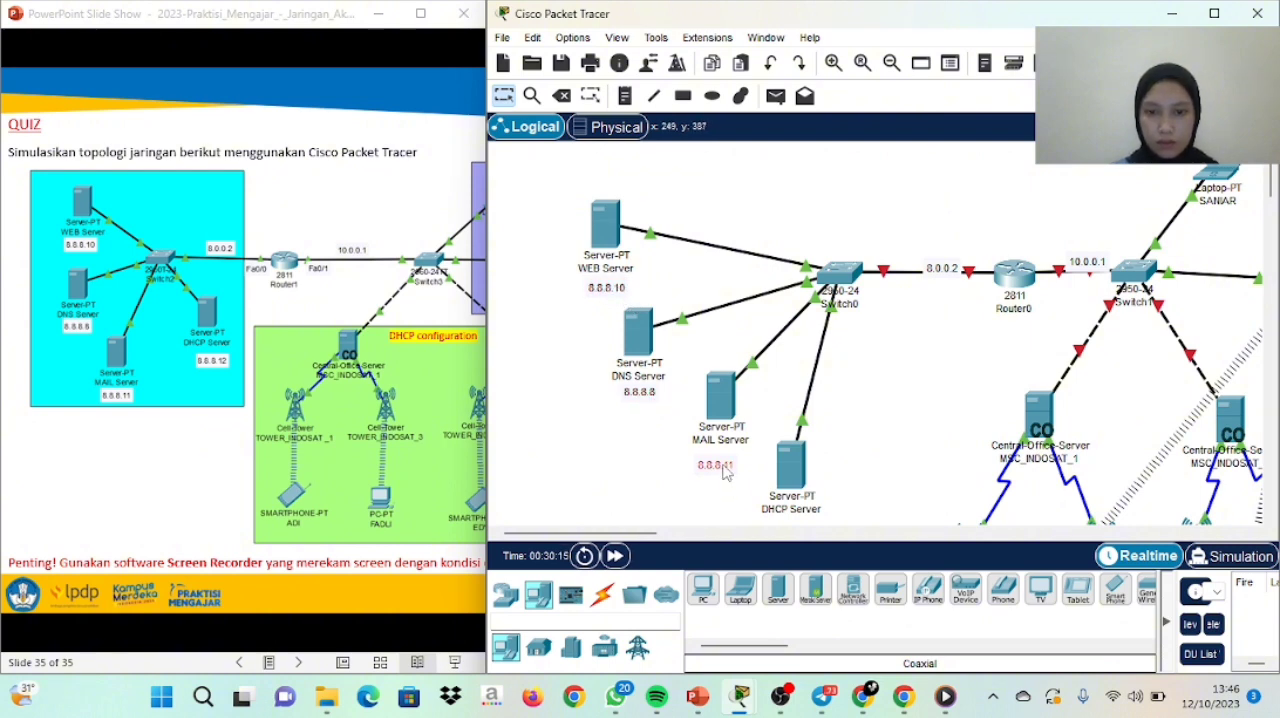
pyautogui.moveTo(725, 473); pyautogui.dragTo(729, 465)
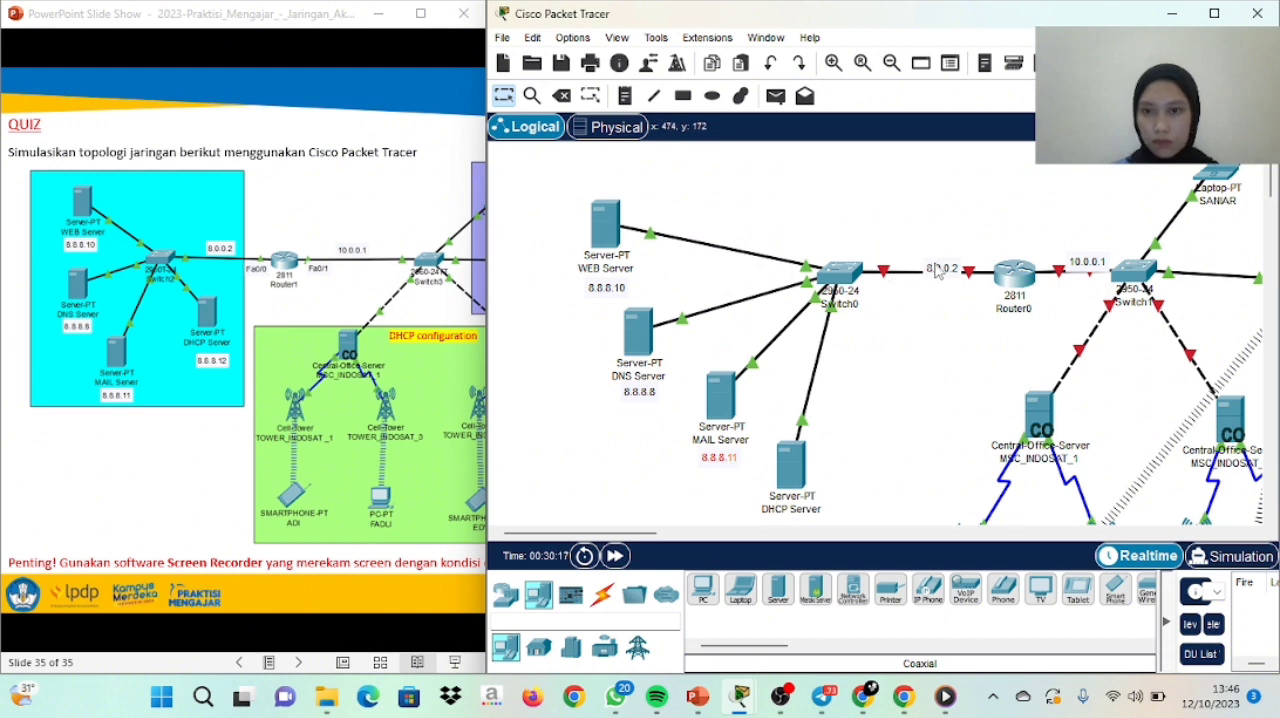
pyautogui.moveTo(940, 270); pyautogui.dragTo(927, 259)
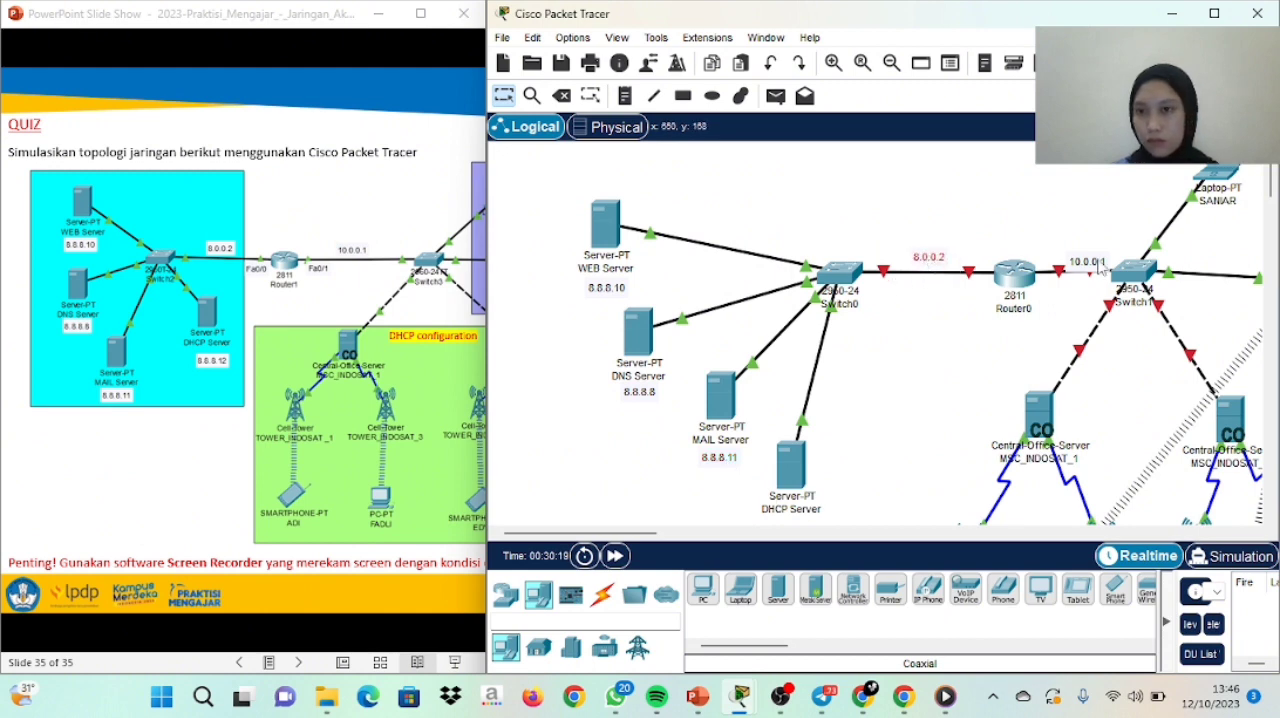
pyautogui.moveTo(1100, 266); pyautogui.dragTo(1092, 256)
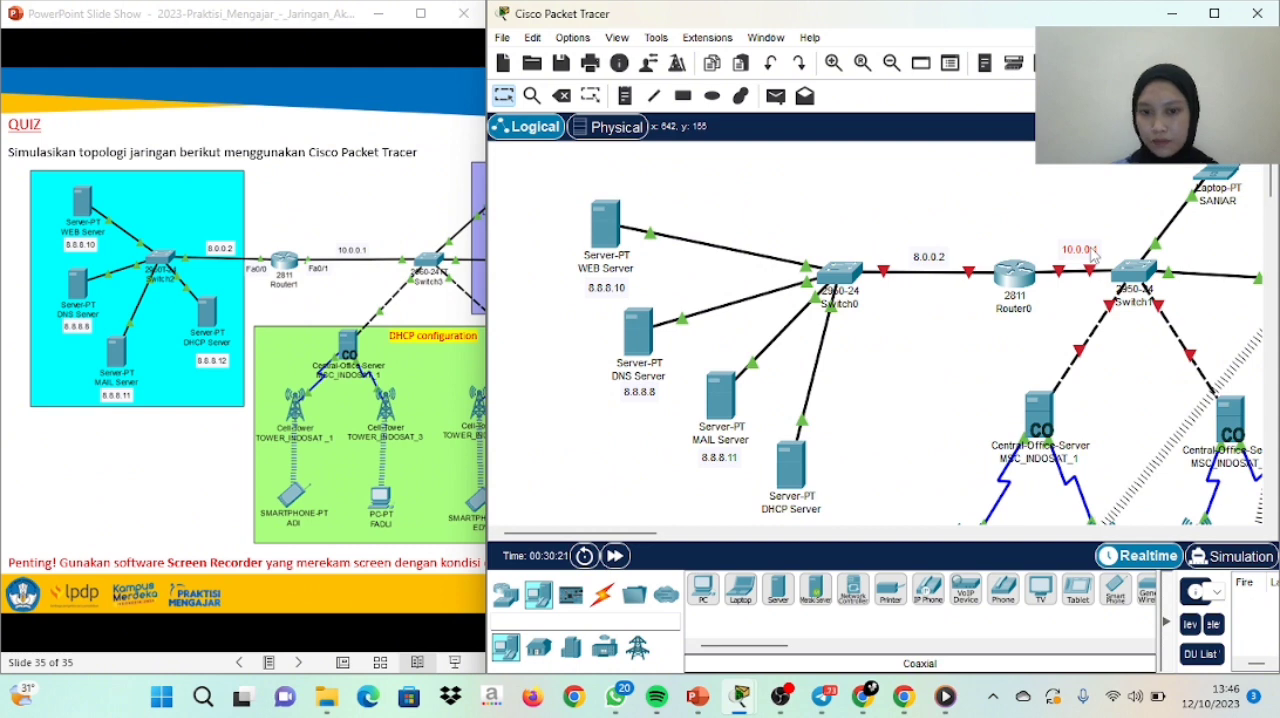
pyautogui.moveTo(1271, 189); pyautogui.dragTo(1271, 206)
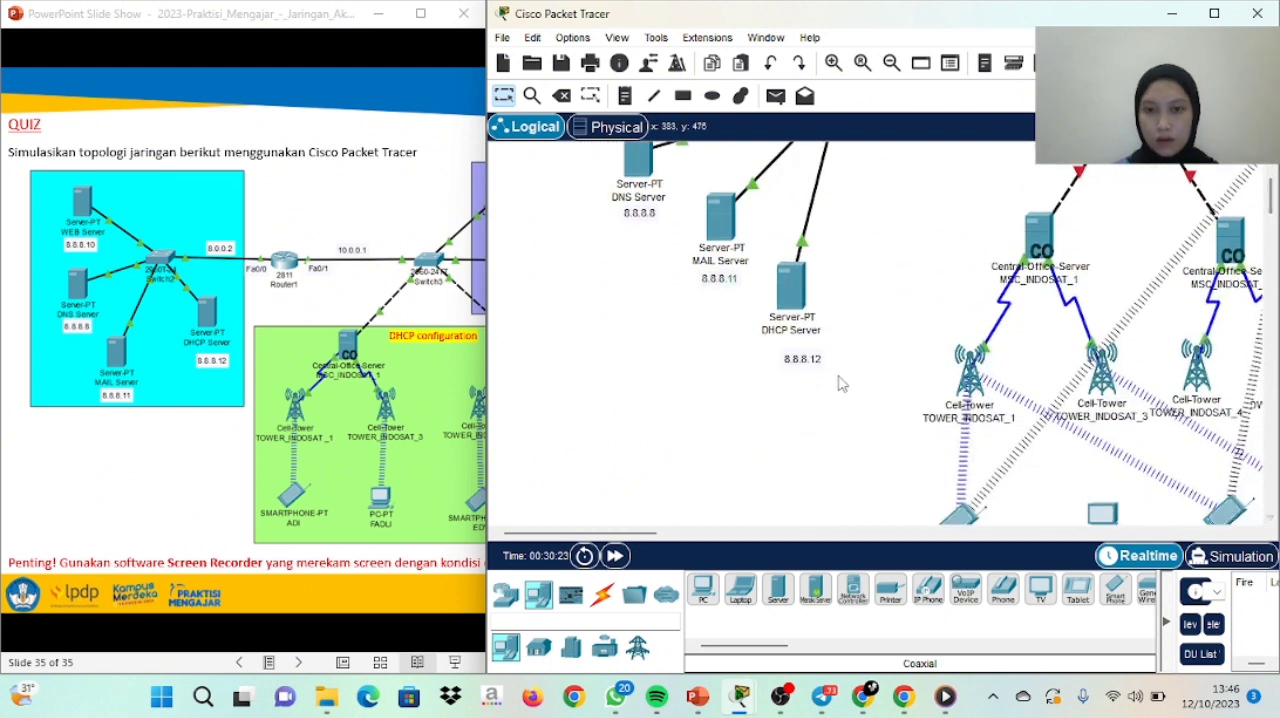
pyautogui.moveTo(815, 362); pyautogui.dragTo(802, 354)
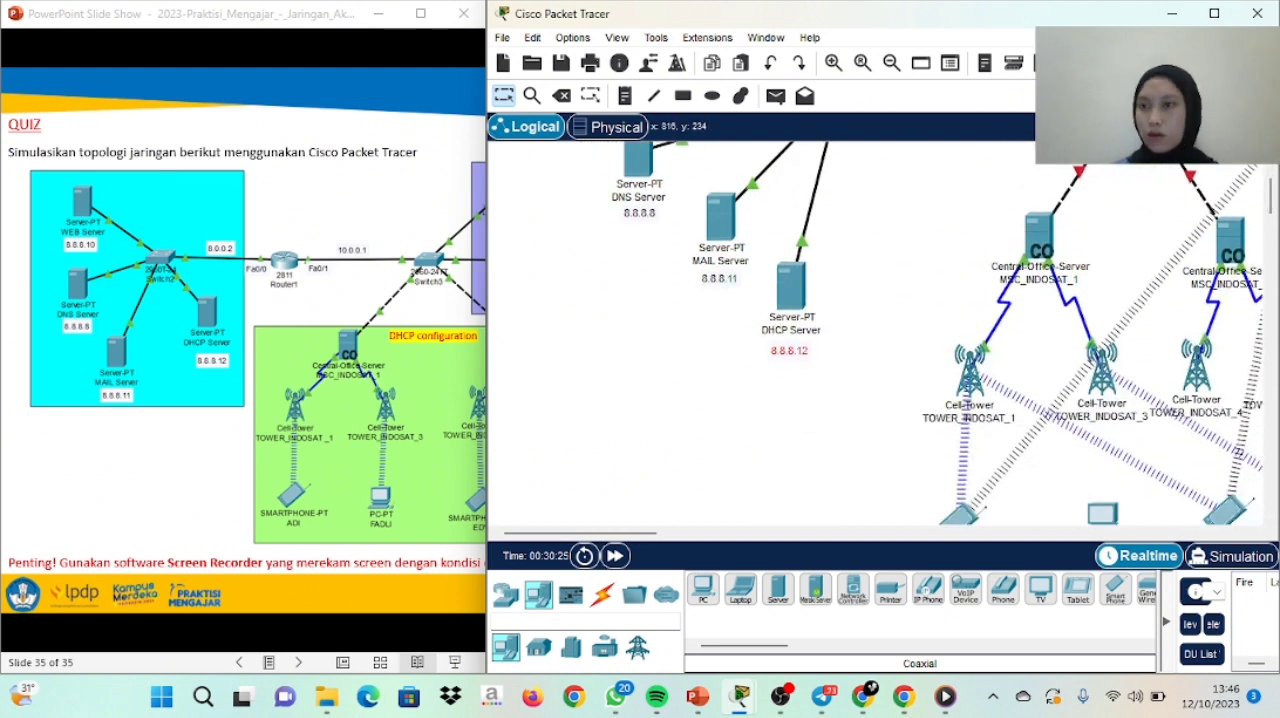
# Set the WEB Server's static IPv4 default gateway to 8.0.0.2 and its DNS server to 8.8.8.8
pyautogui.moveTo(1271, 196); pyautogui.dragTo(1271, 176)
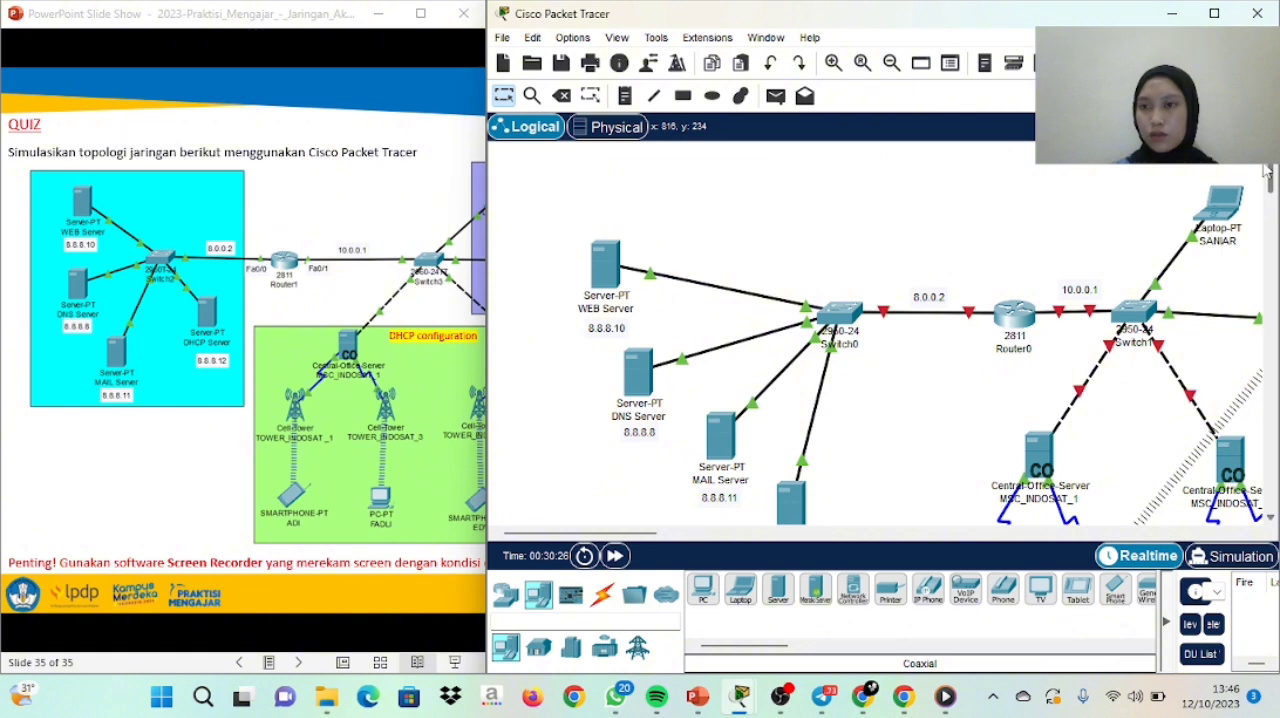
pyautogui.click(607, 285)
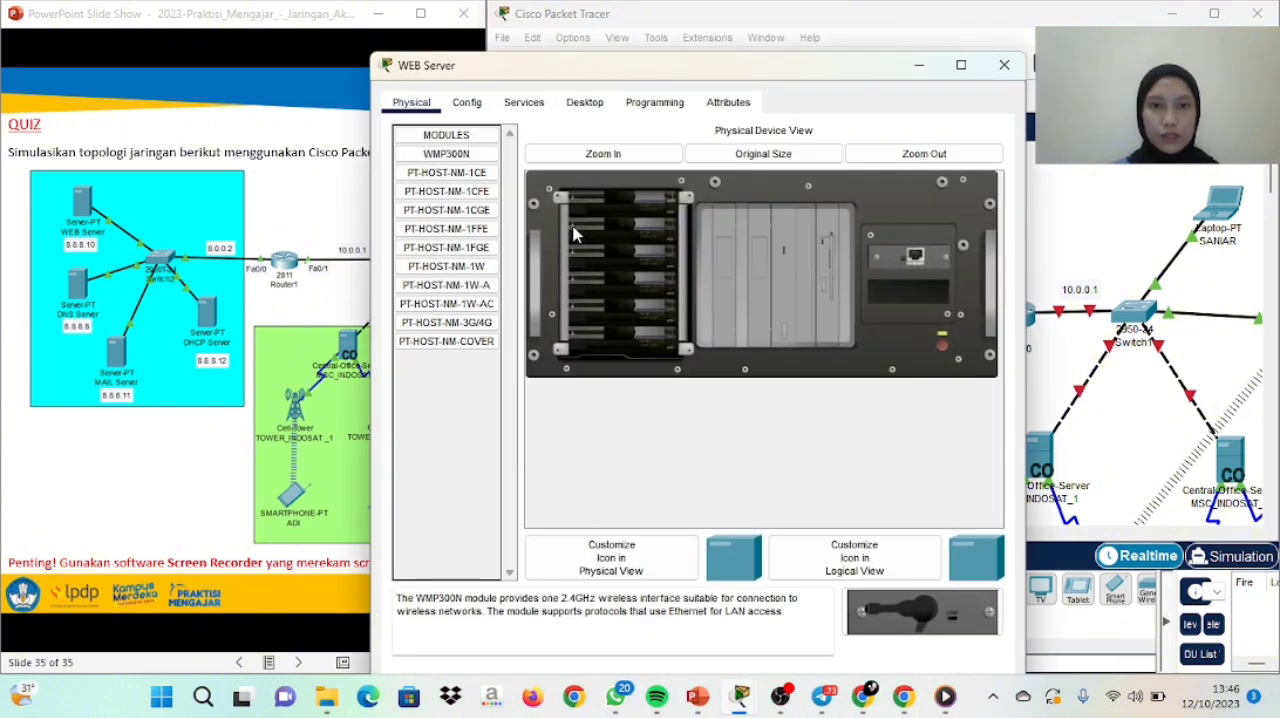
pyautogui.click(470, 104)
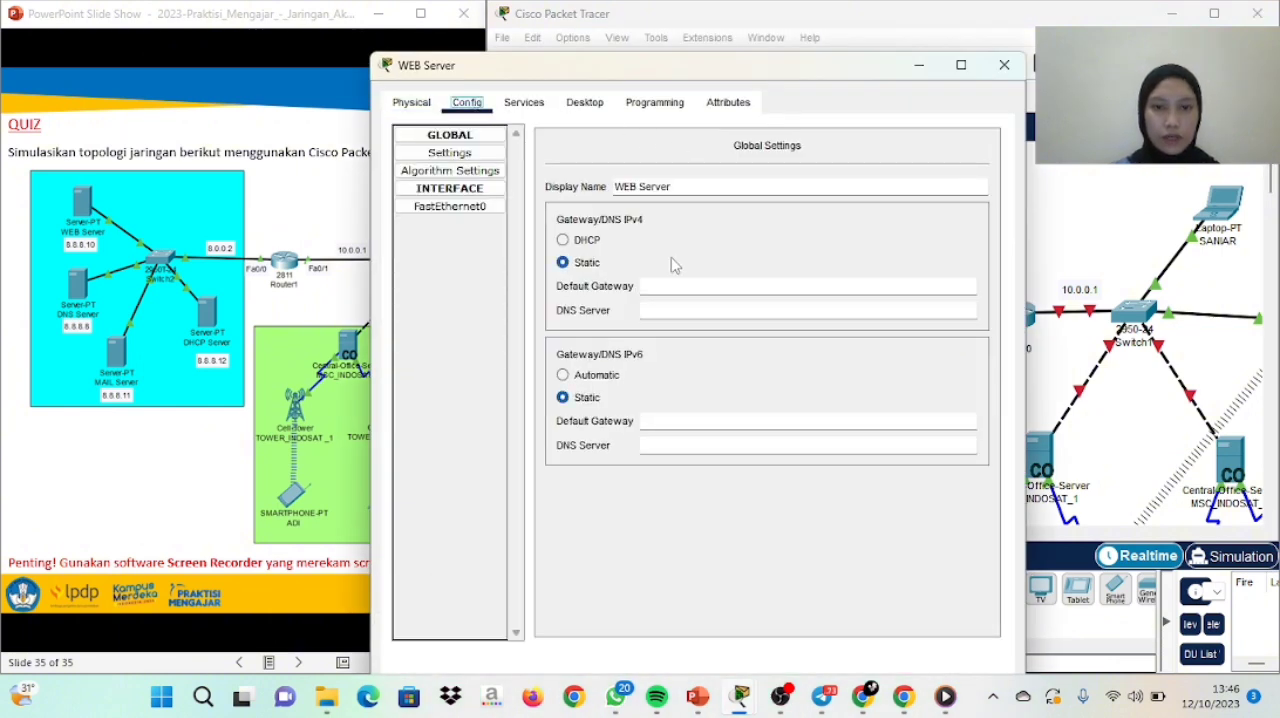
pyautogui.moveTo(706, 70); pyautogui.dragTo(352, 47)
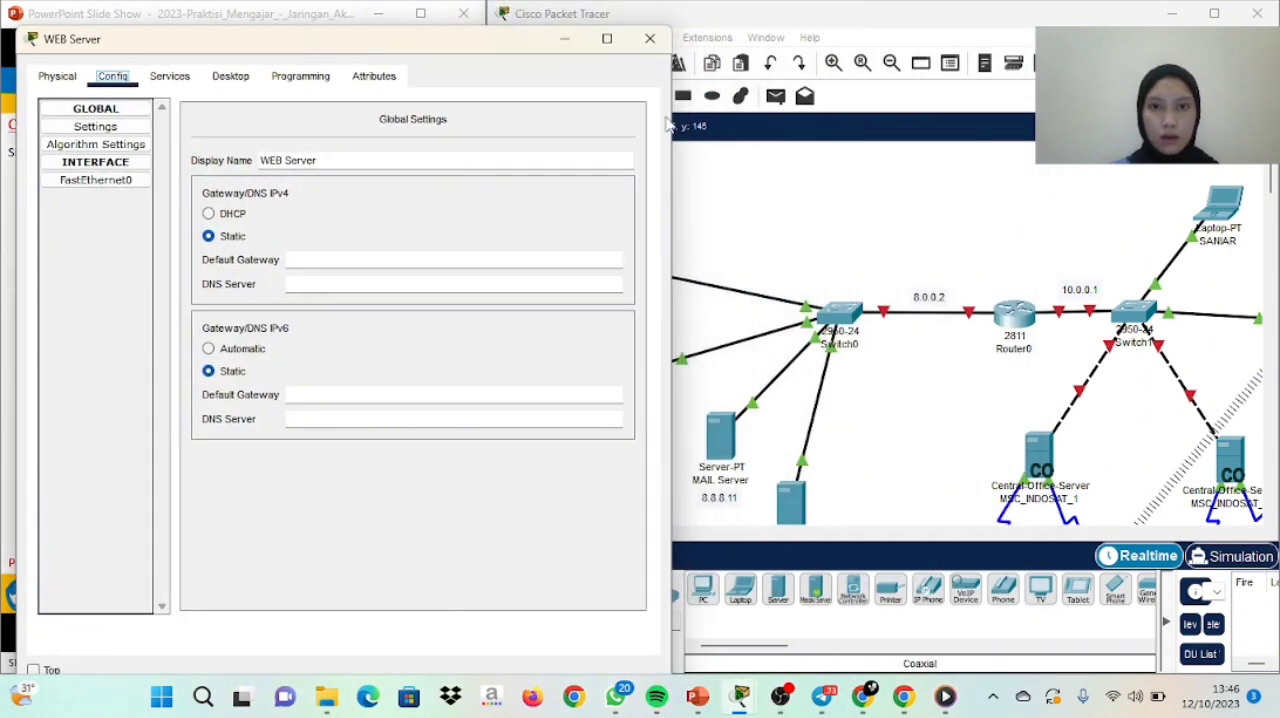
pyautogui.moveTo(669, 160); pyautogui.dragTo(540, 154)
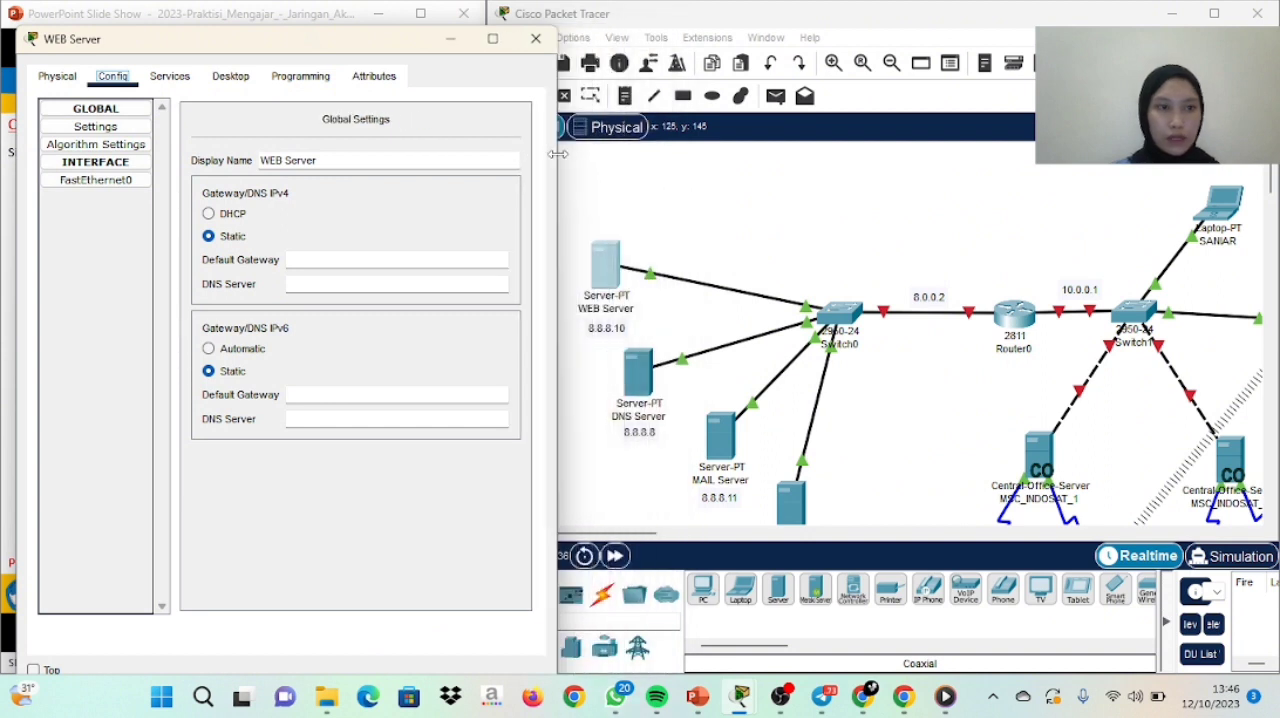
pyautogui.click(88, 130)
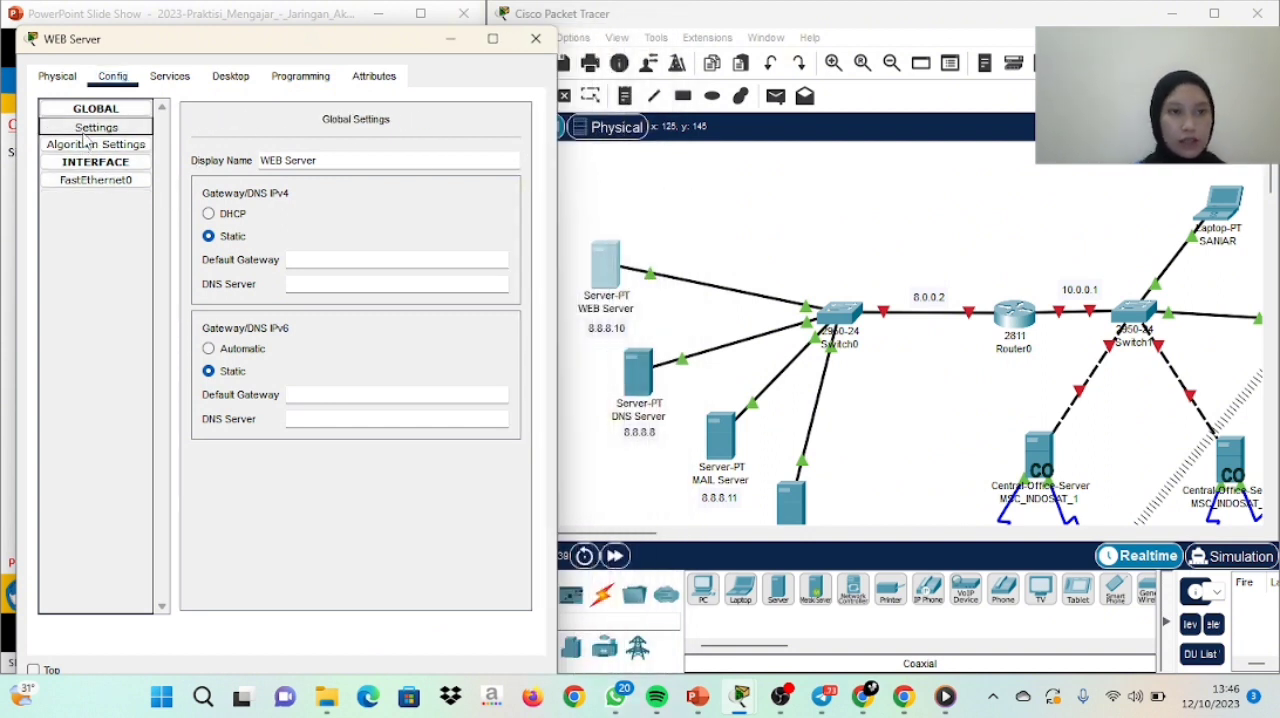
pyautogui.click(343, 262)
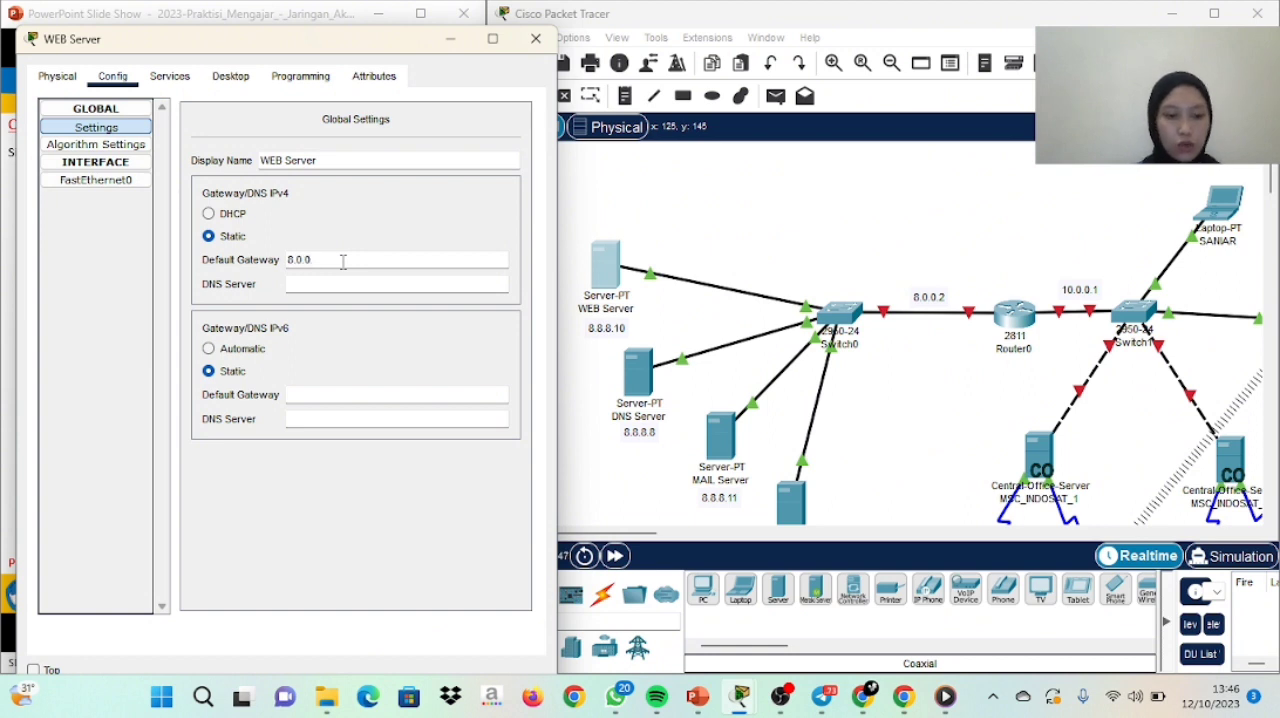
pyautogui.click(337, 283)
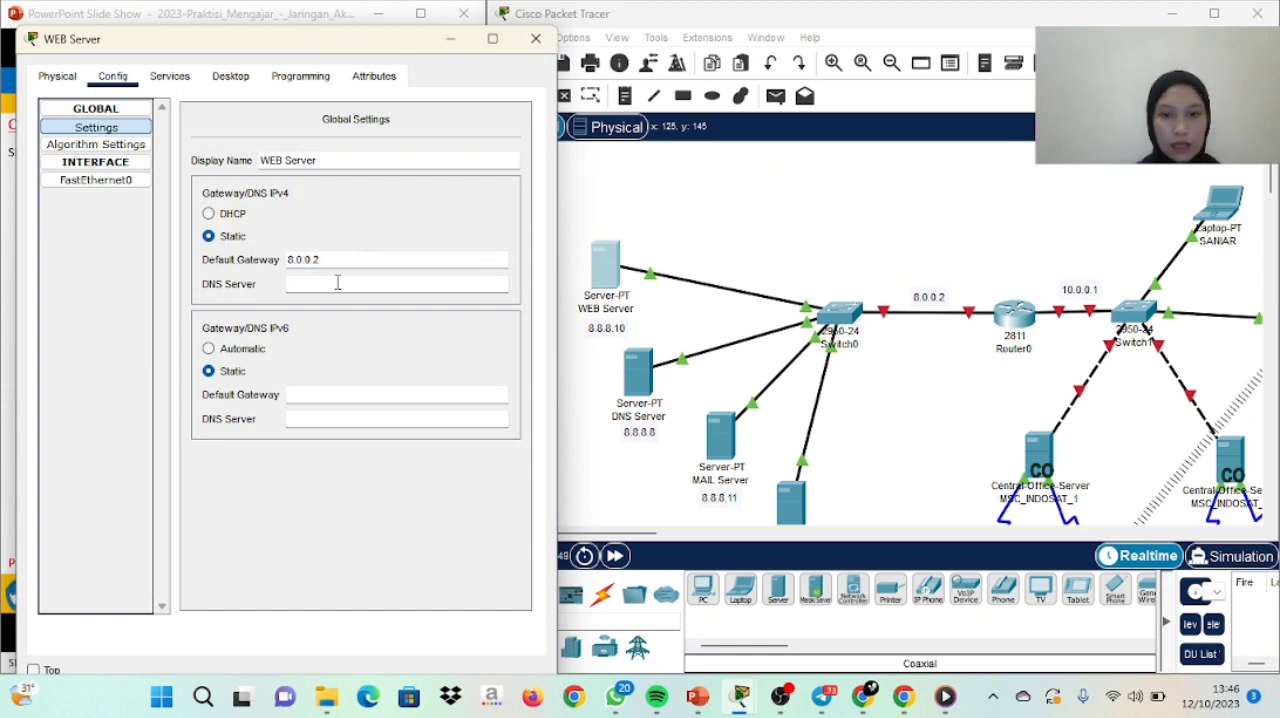
pyautogui.write('8.8')
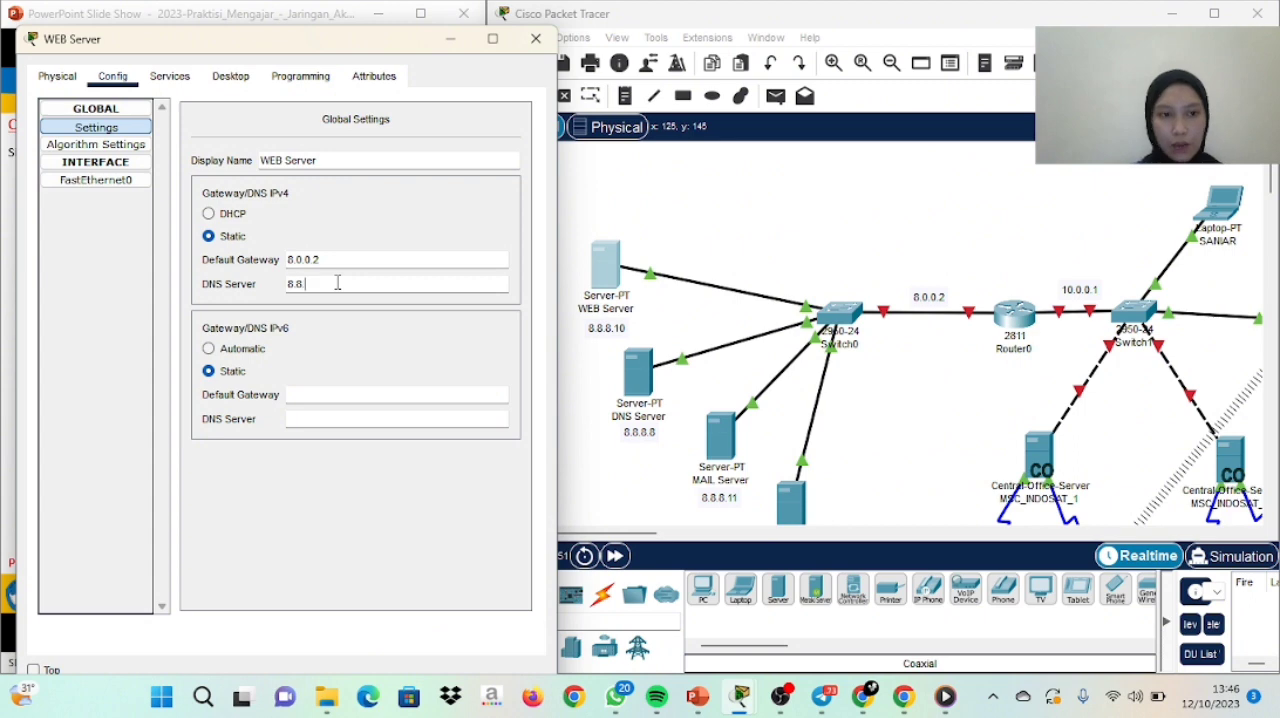
pyautogui.write('.8')
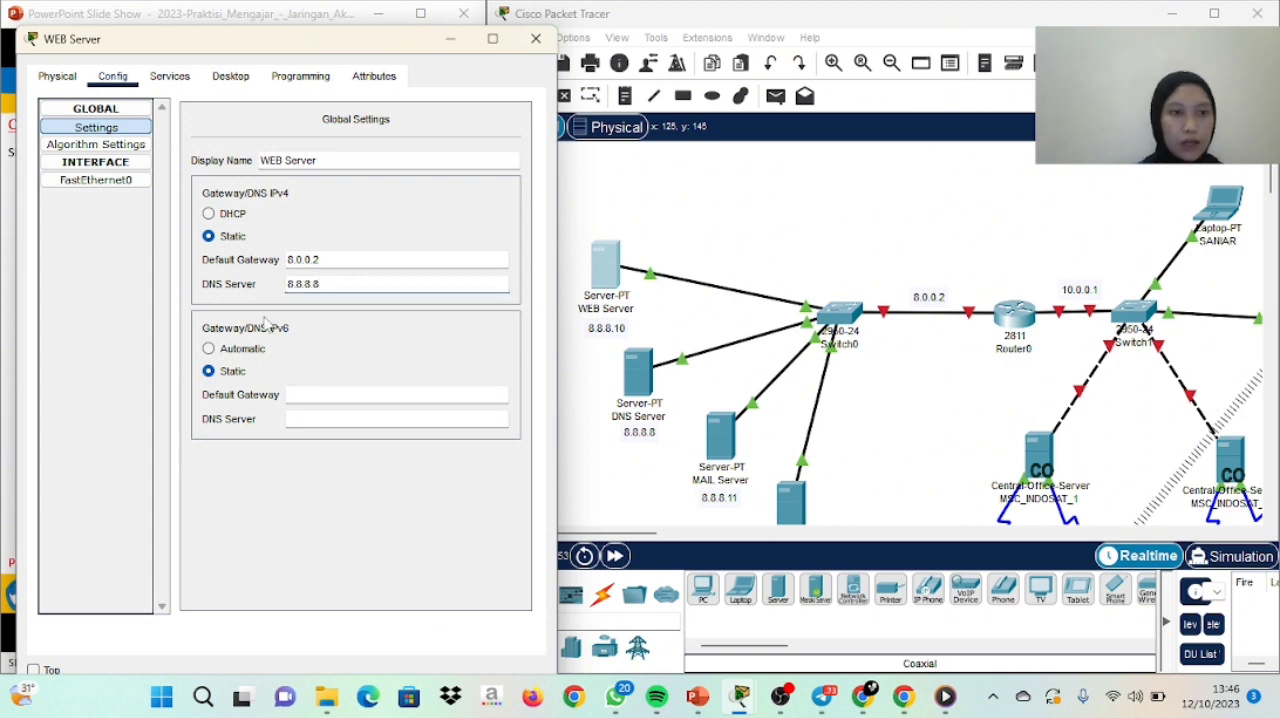
# Give the WEB Server's FastEthernet0 interface the static IPv4 address 8.8.8.10 with subnet mask 255.0.0.0
pyautogui.click(100, 181)
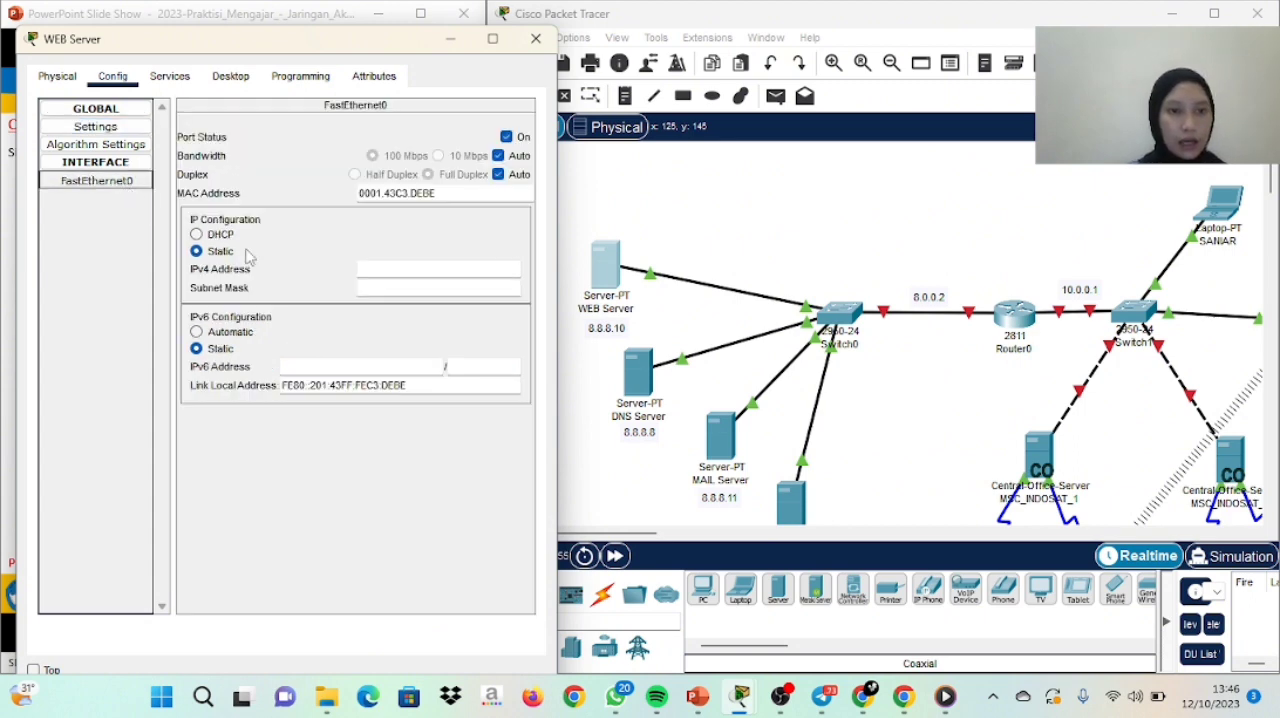
pyautogui.click(376, 272)
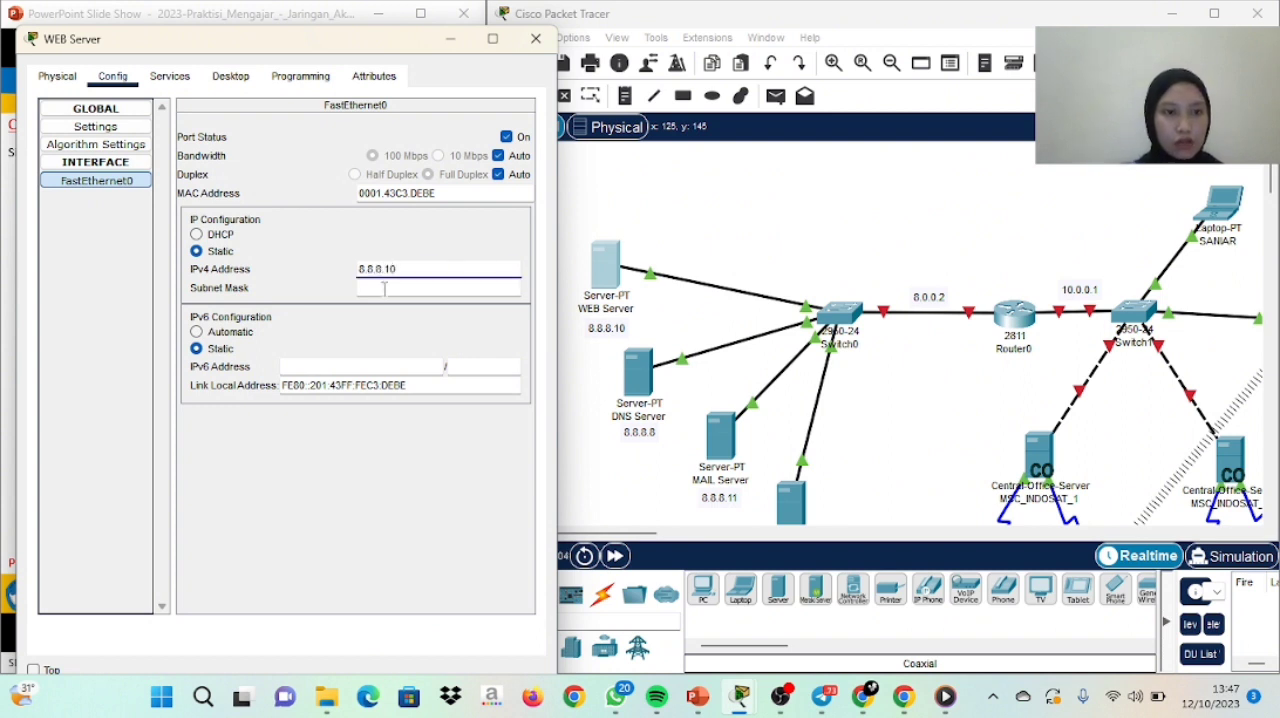
pyautogui.click(384, 288)
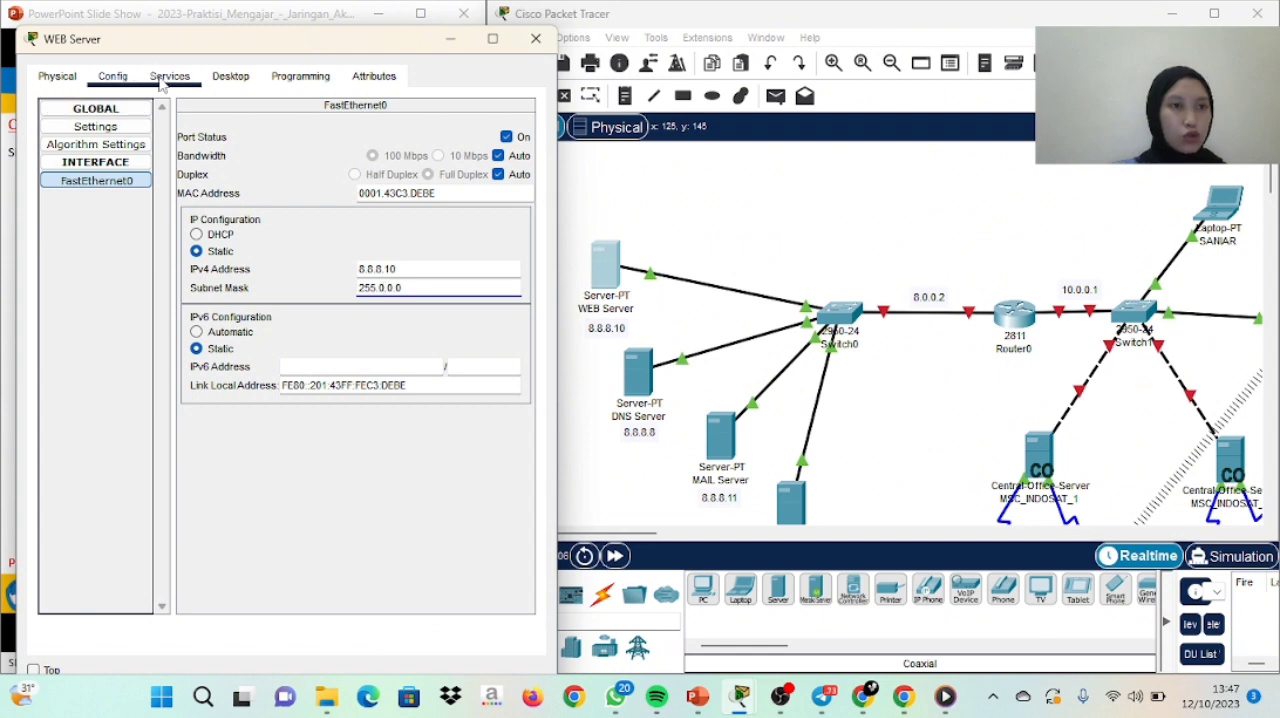
# Change the heading of the WEB Server's HTTP page index.html to "SELAMAT DATANG DI WEB ITERA" and save it, overwriting the existing file
pyautogui.click(162, 84)
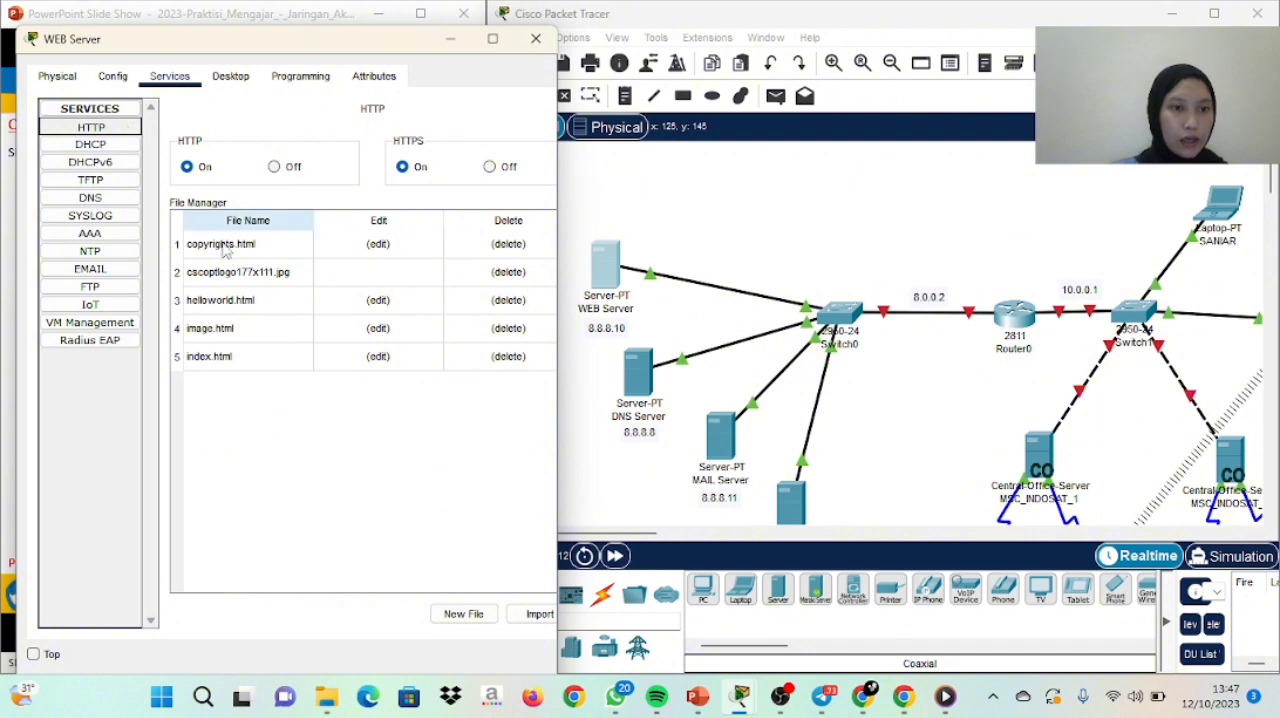
pyautogui.click(352, 362)
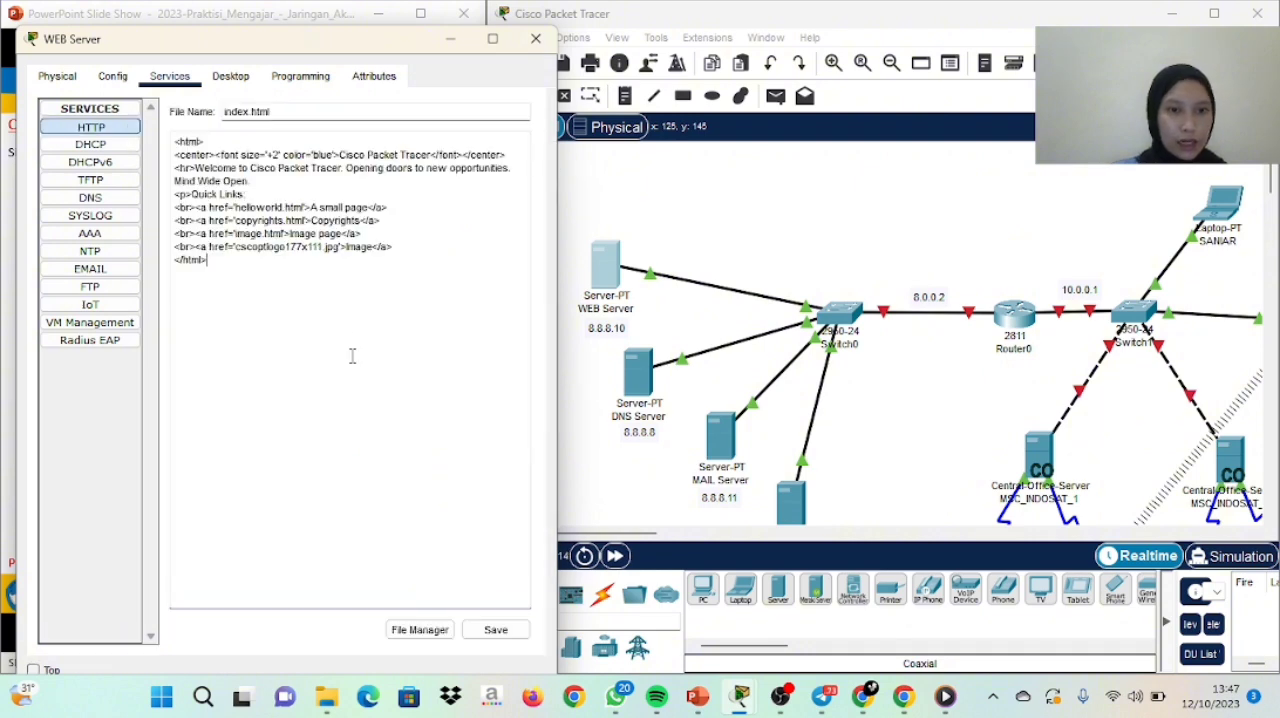
pyautogui.moveTo(340, 155); pyautogui.dragTo(432, 155)
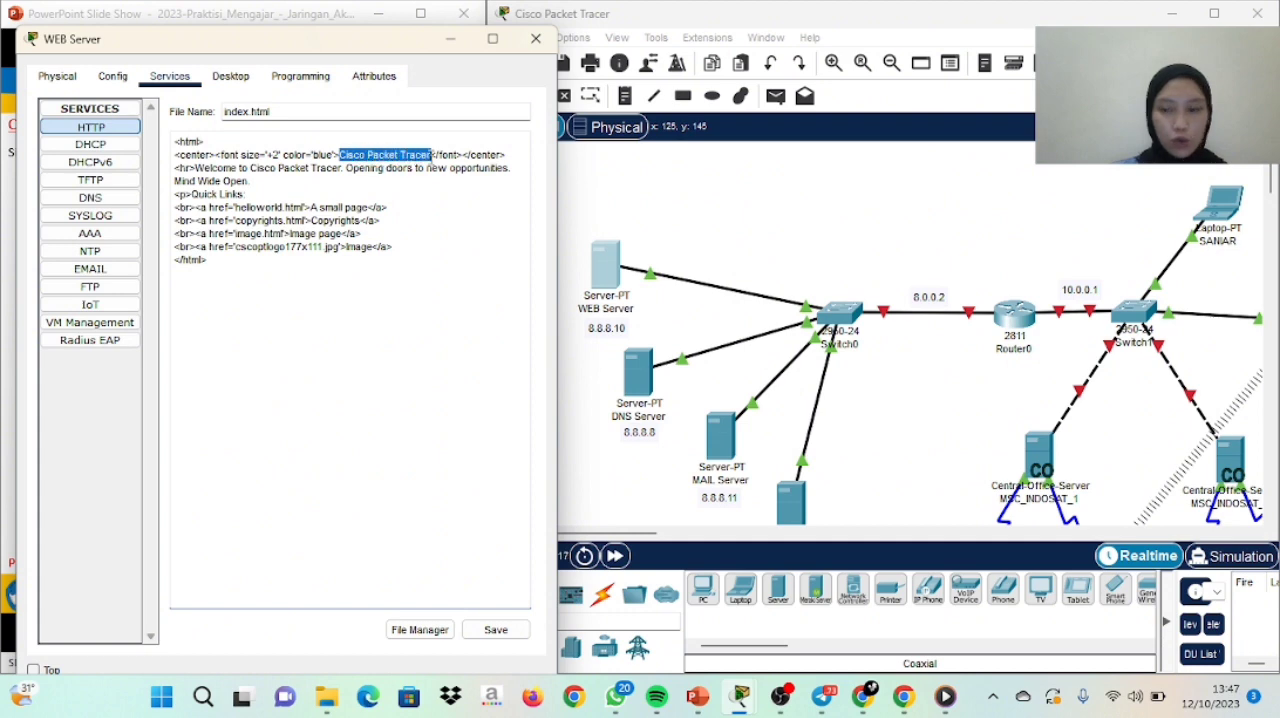
pyautogui.press('BackSpace')
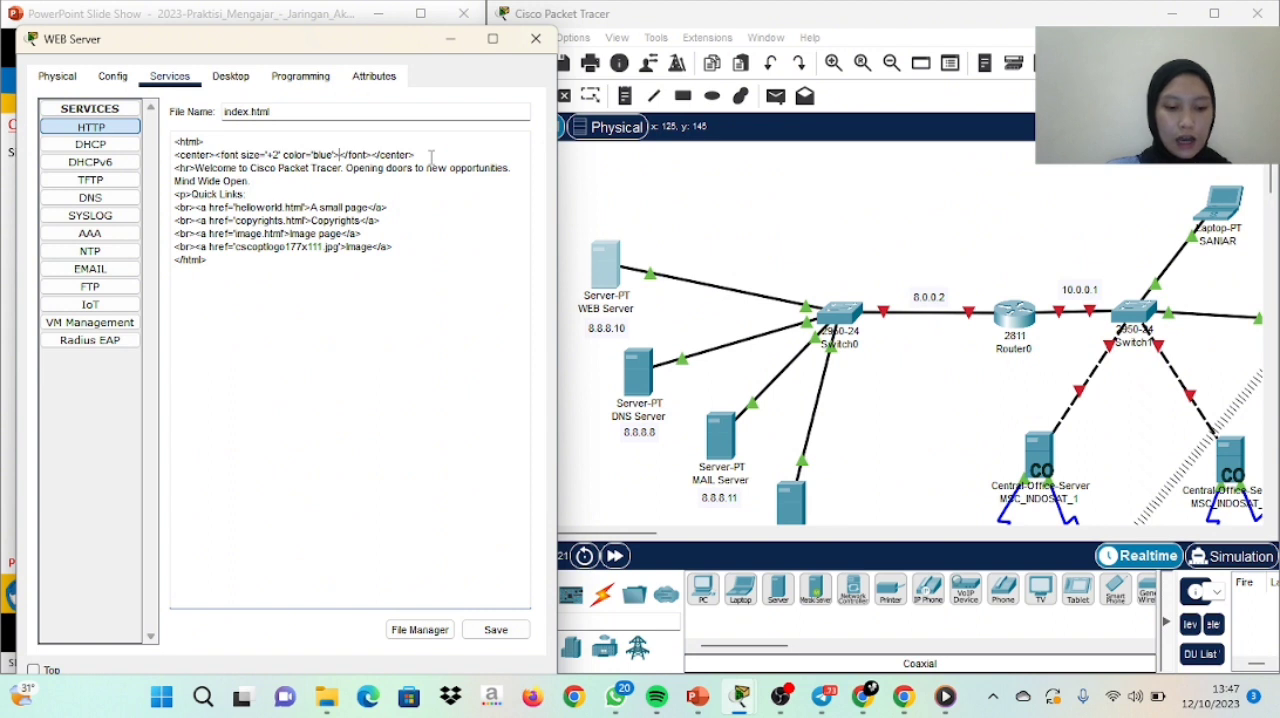
pyautogui.write('SELAMAT DATA')
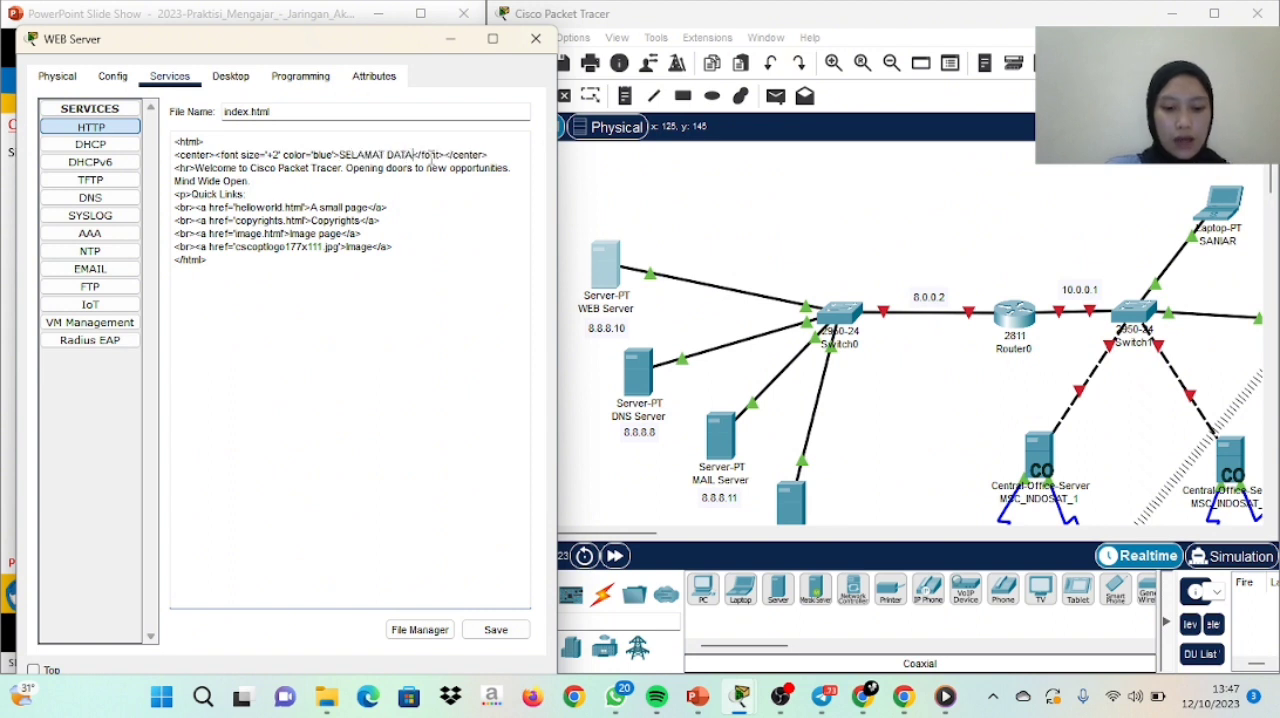
pyautogui.write('NG DI WEB')
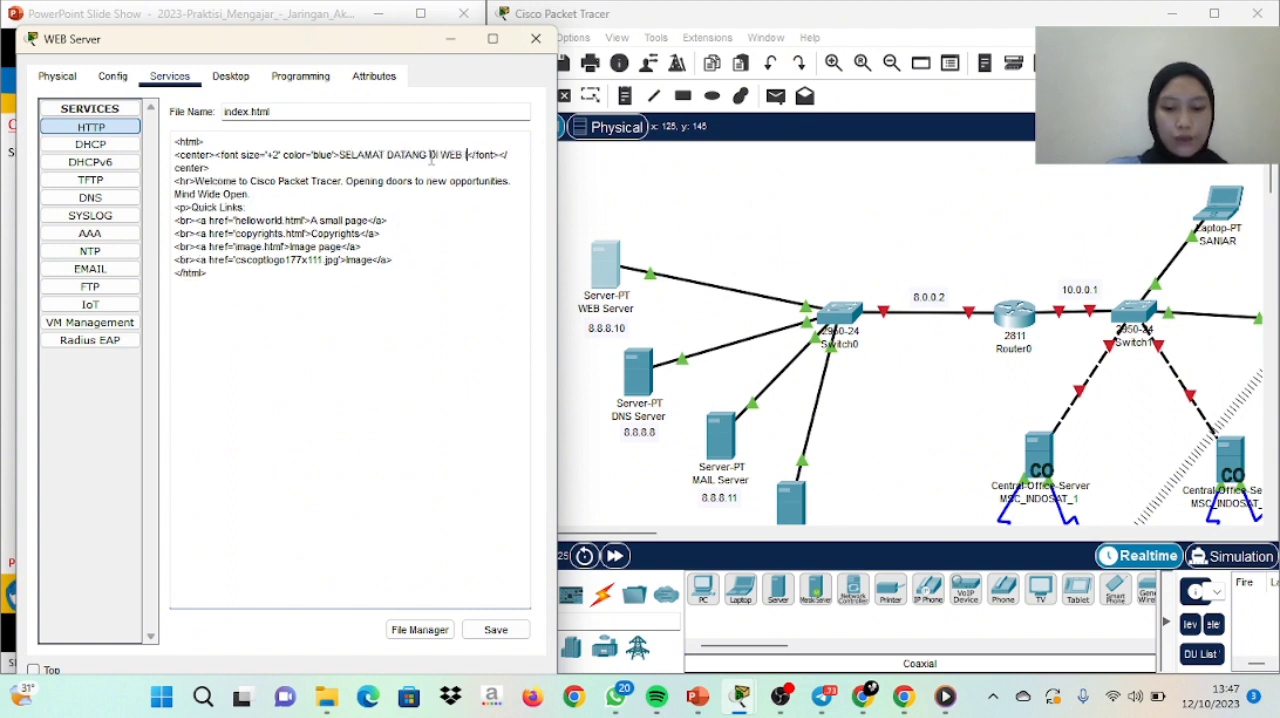
pyautogui.press('BackSpace')
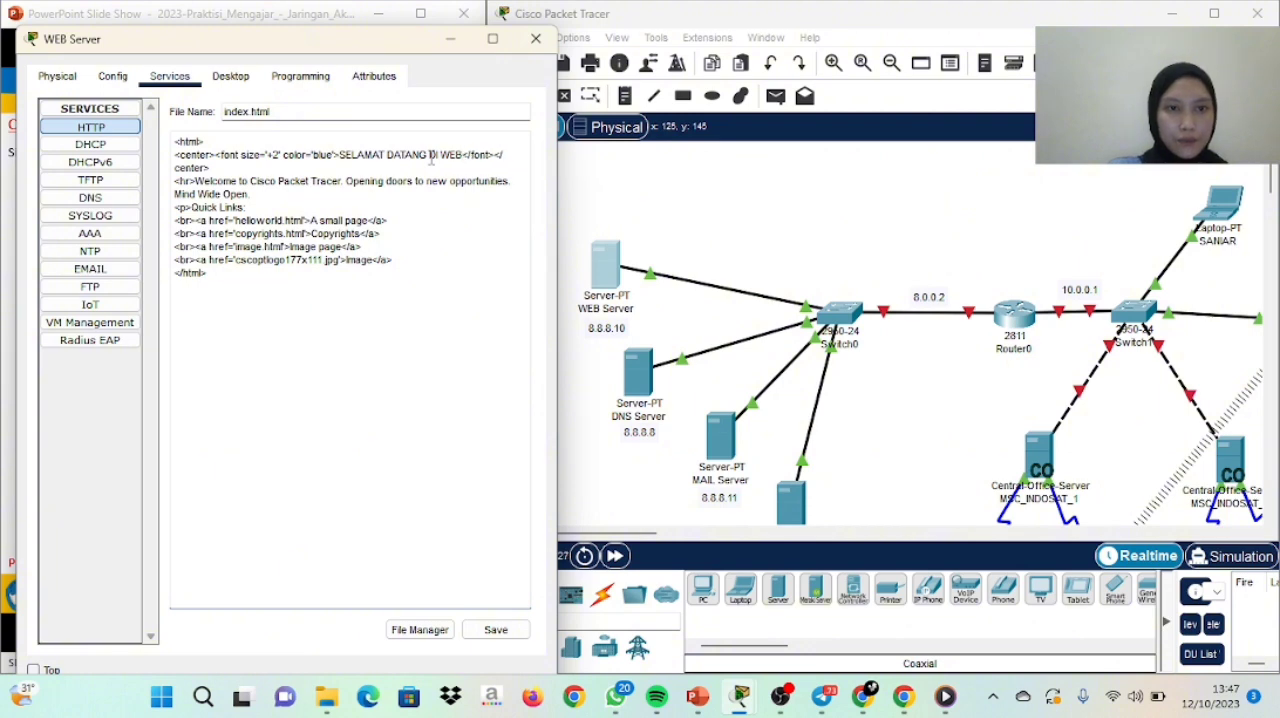
pyautogui.write('ITERA')
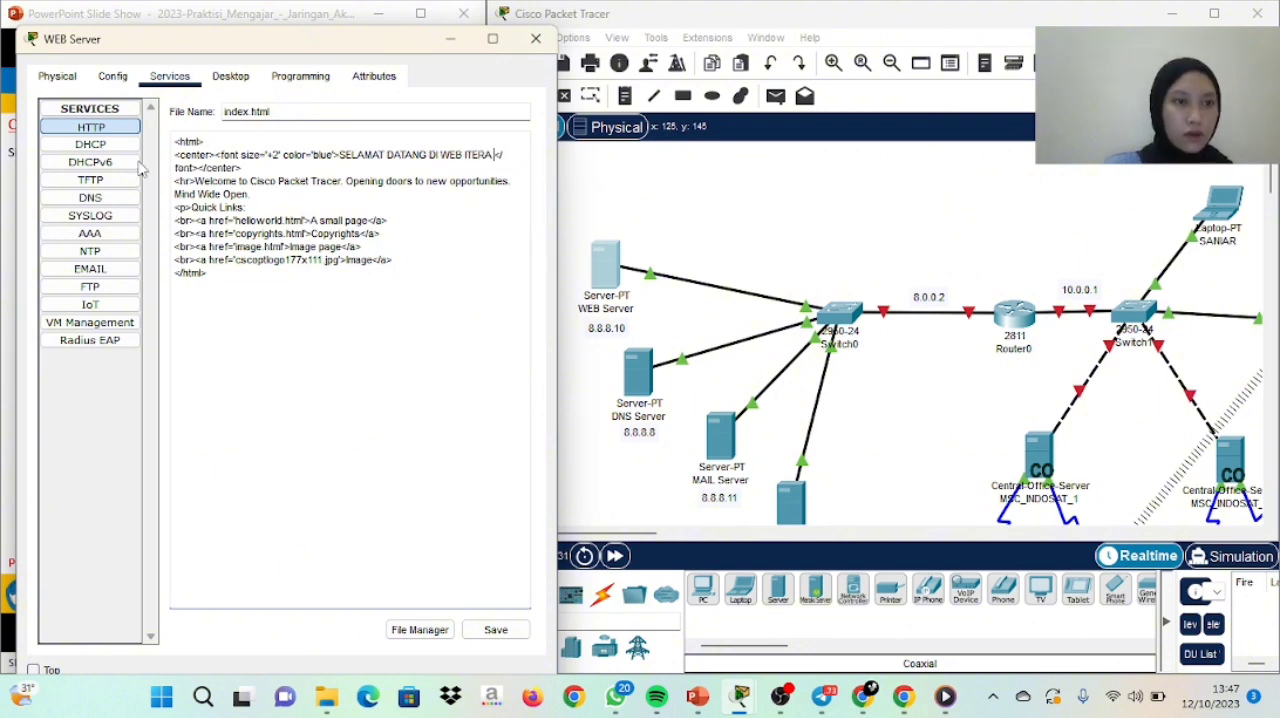
pyautogui.click(495, 630)
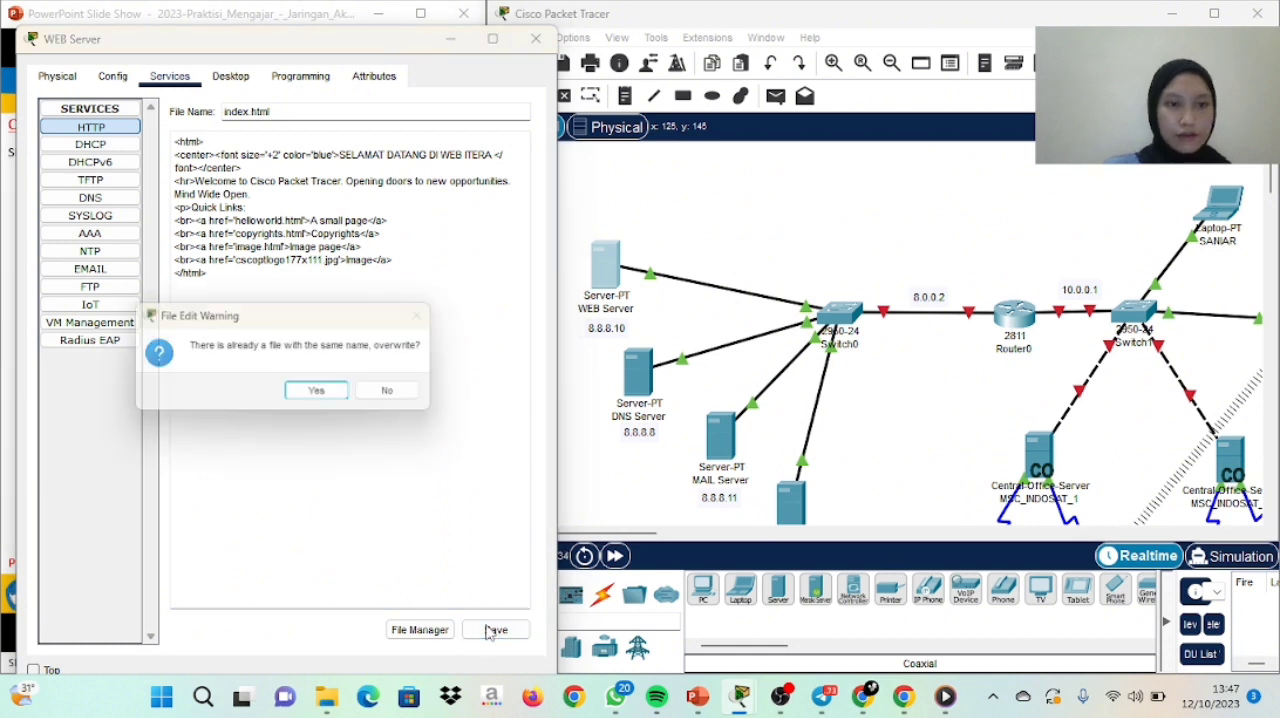
pyautogui.click(330, 395)
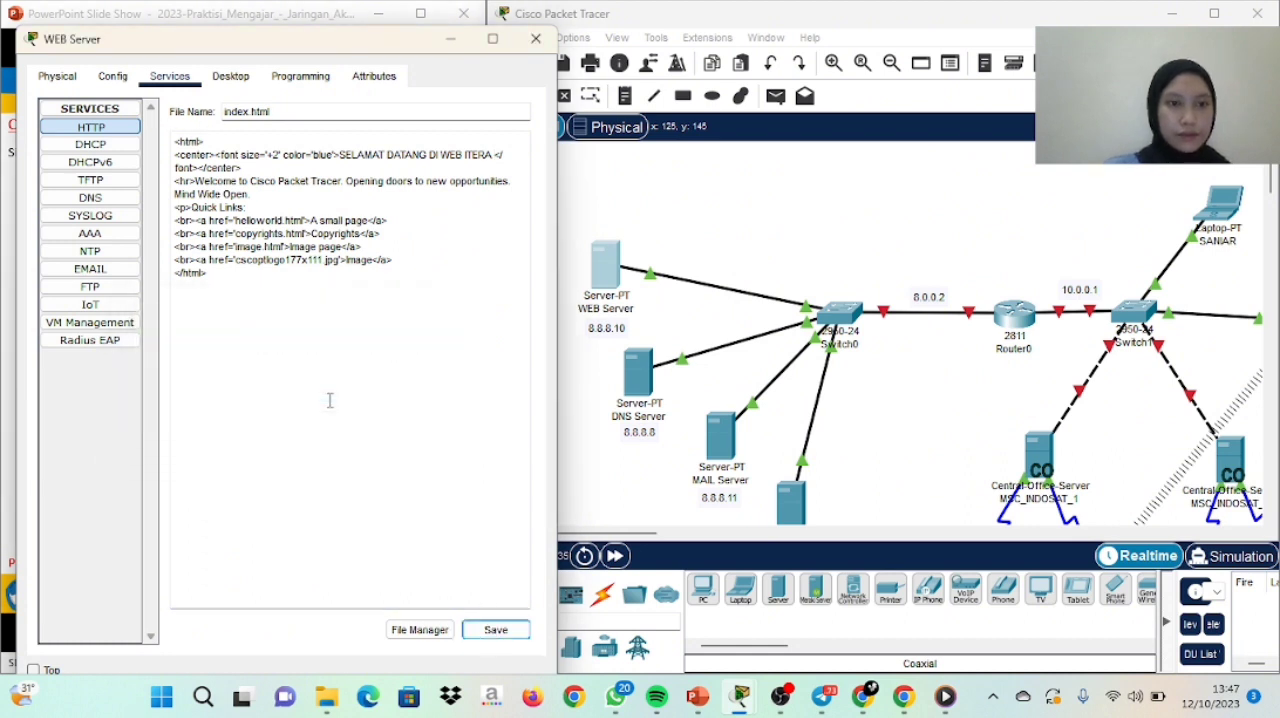
pyautogui.click(230, 76)
pyautogui.click(537, 38)
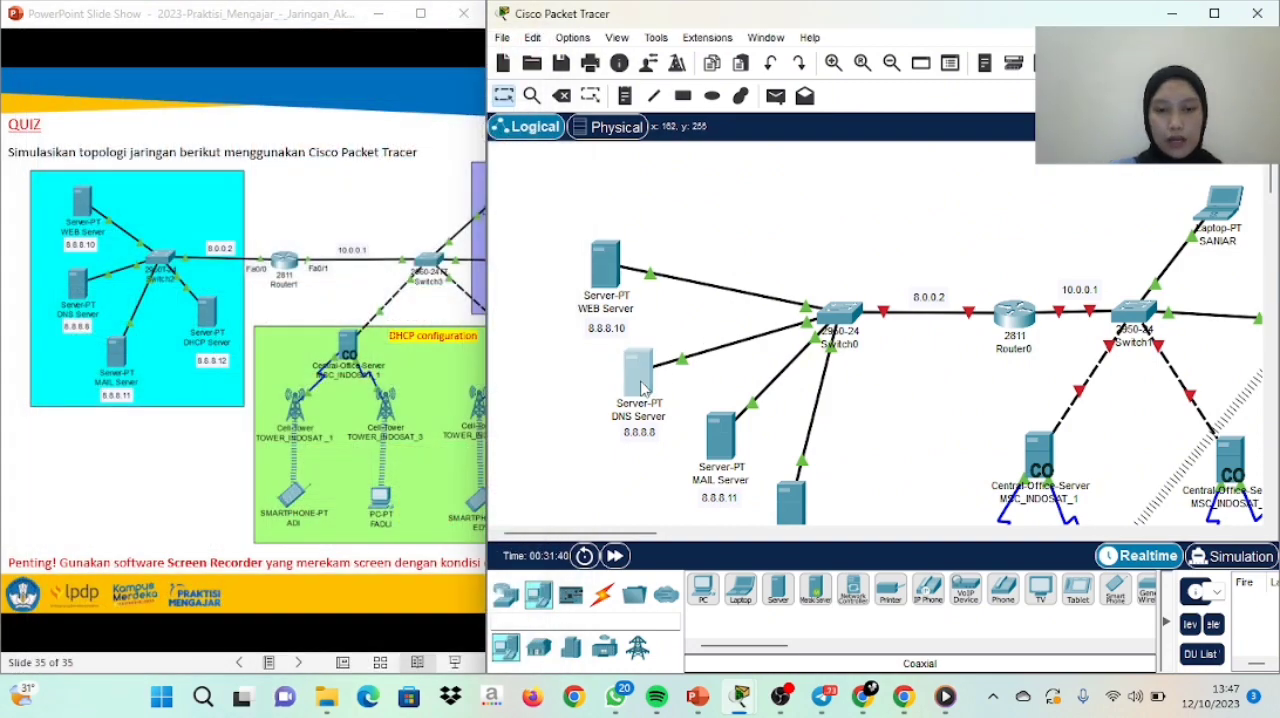
# Set the DNS Server's static IPv4 default gateway to 8.0.0.2 and its DNS server to 8.8.8.8
pyautogui.click(643, 388)
pyautogui.moveTo(840, 27); pyautogui.dragTo(520, 57)
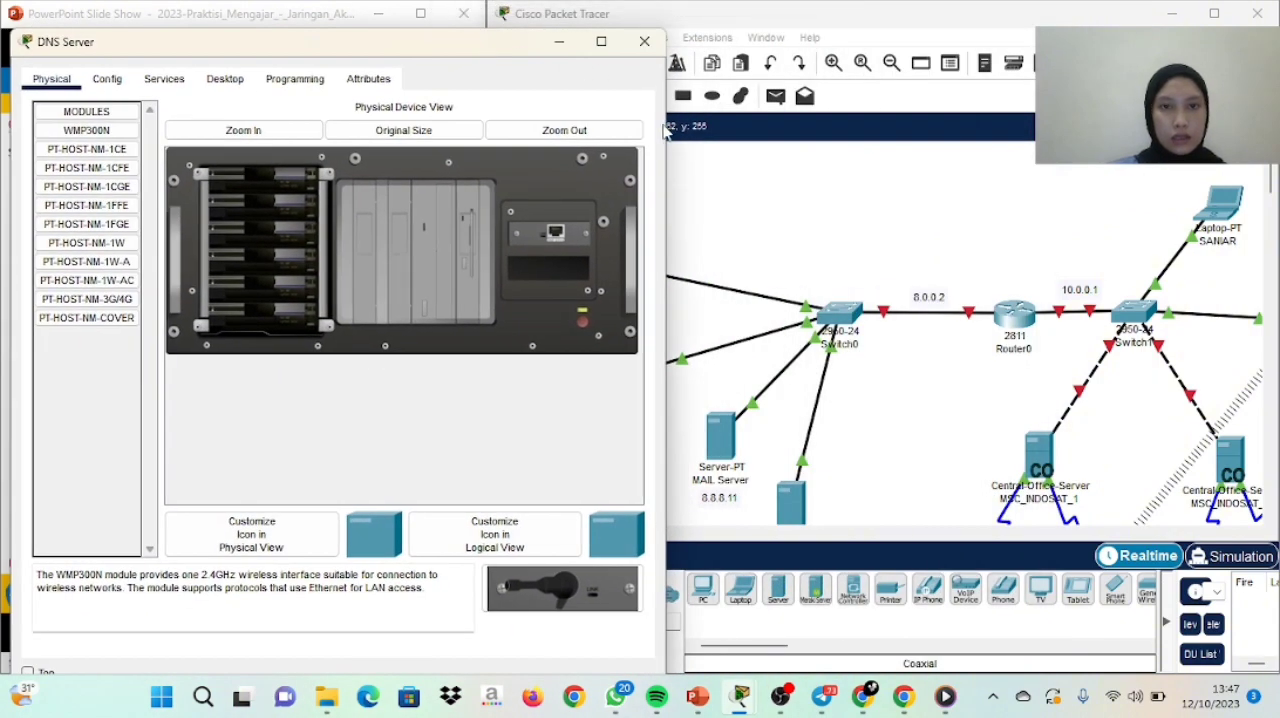
pyautogui.moveTo(667, 163); pyautogui.dragTo(485, 163)
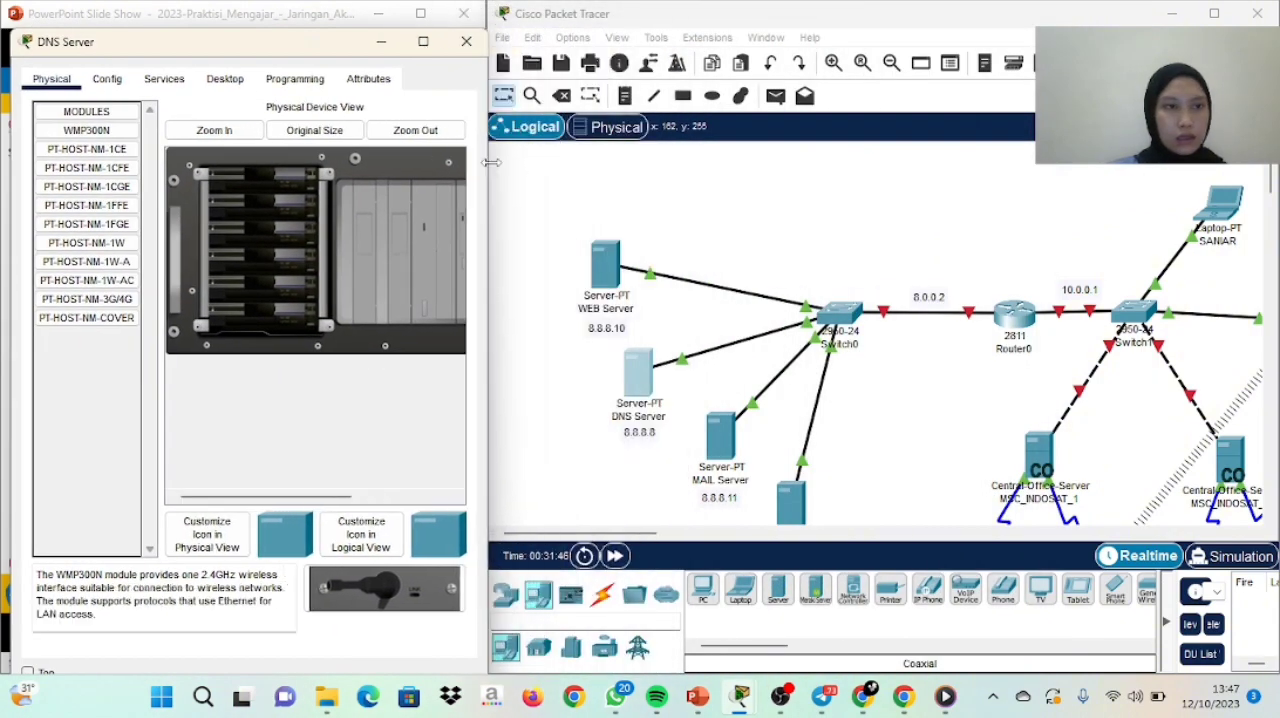
pyautogui.click(110, 80)
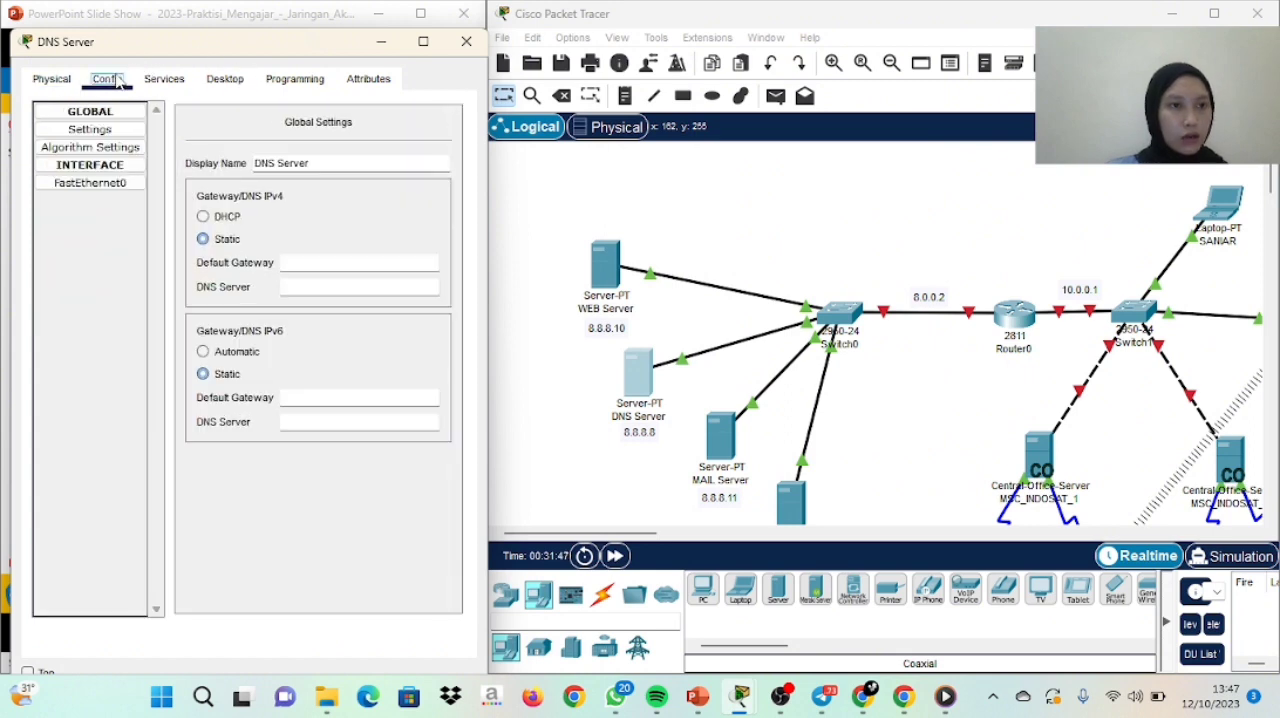
pyautogui.click(116, 130)
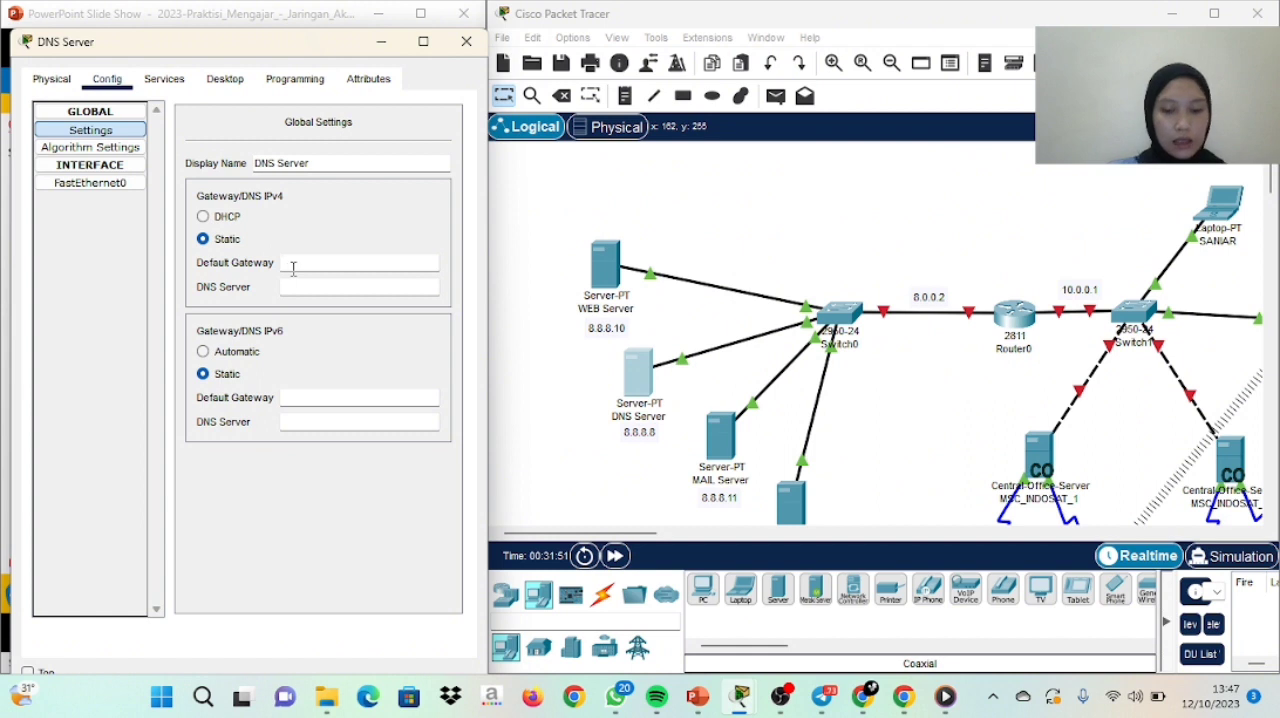
pyautogui.write('8')
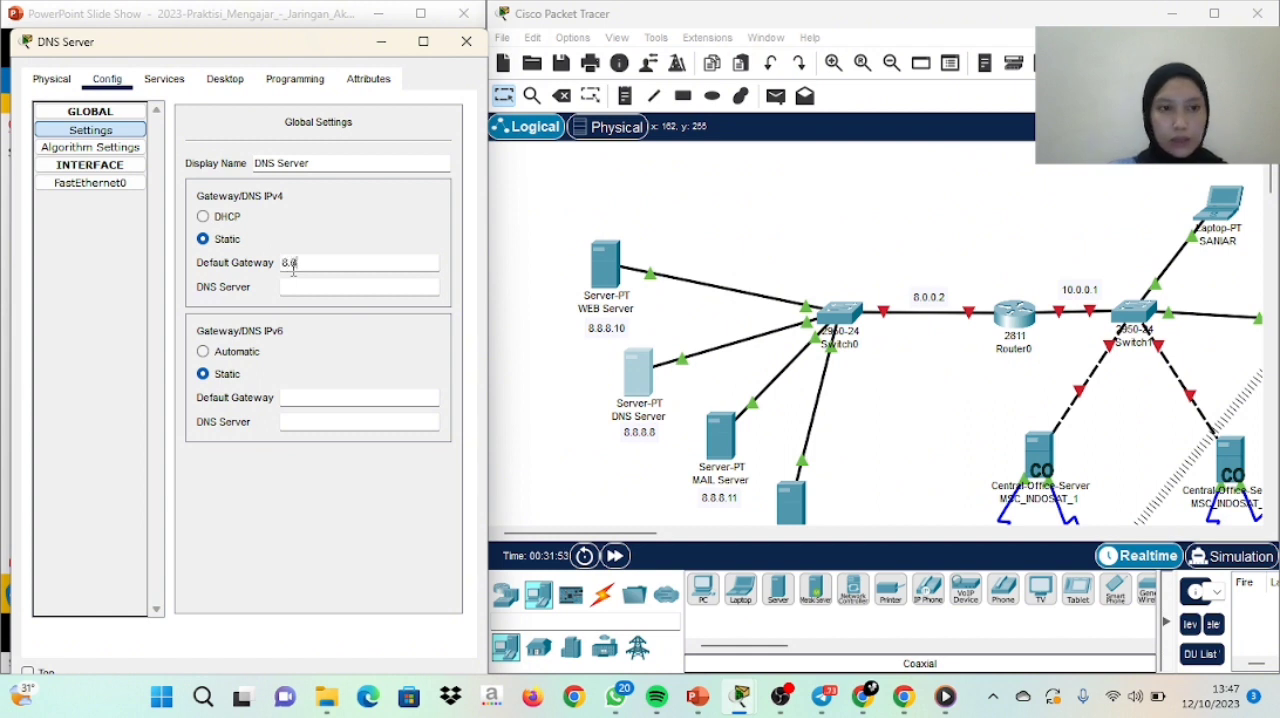
pyautogui.write('.8.0')
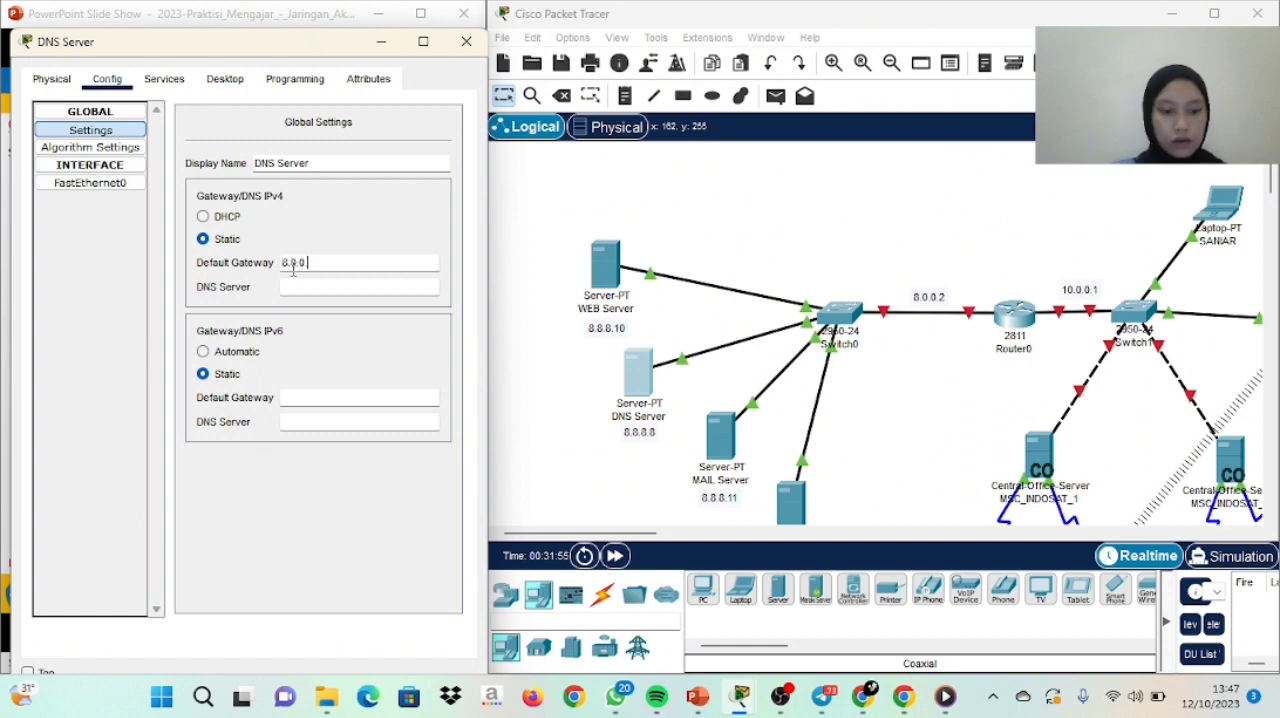
pyautogui.write('.2')
pyautogui.click(296, 286)
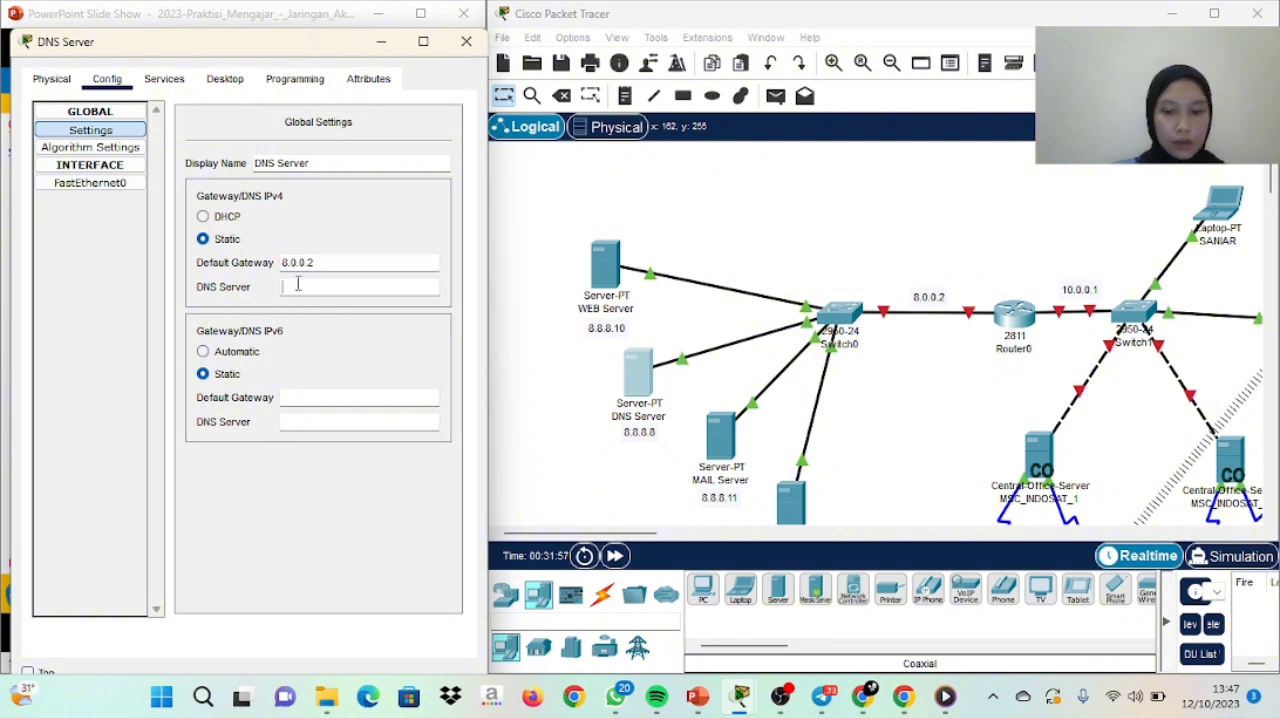
pyautogui.write('8.8.8')
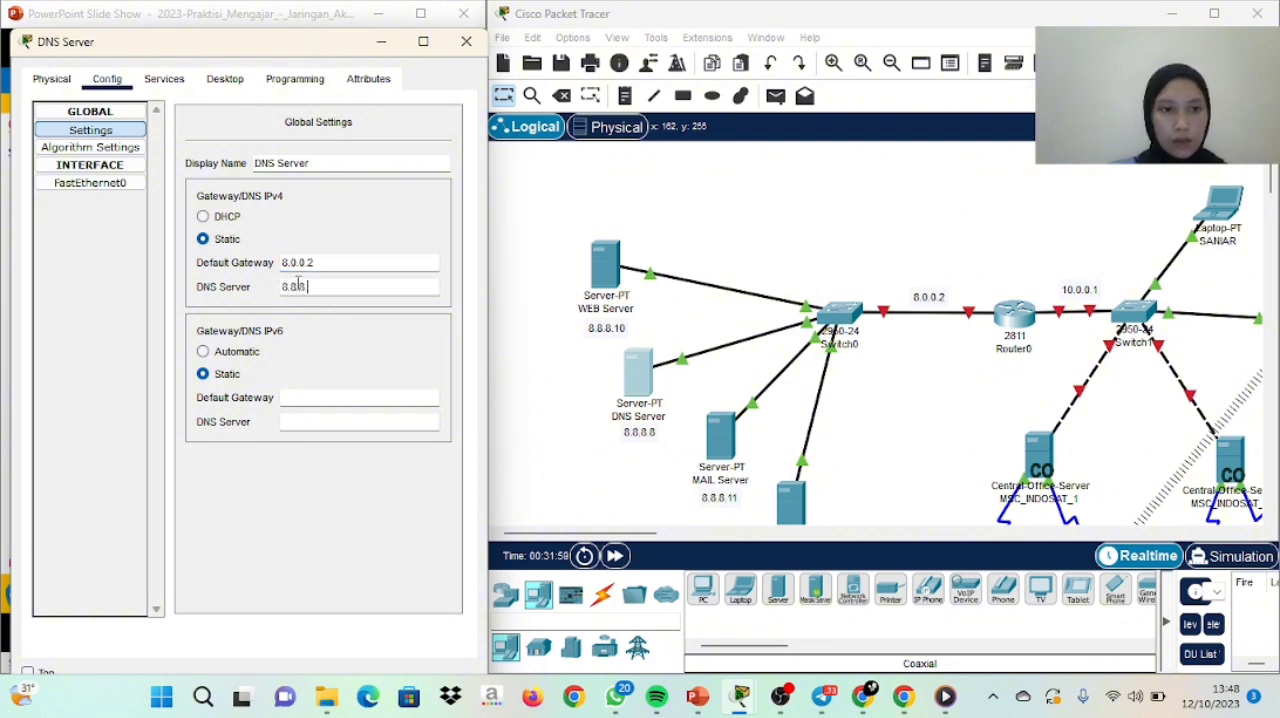
pyautogui.write('.8')
# Give the DNS Server's FastEthernet0 interface the static IPv4 address 8.8.8.8
pyautogui.click(113, 186)
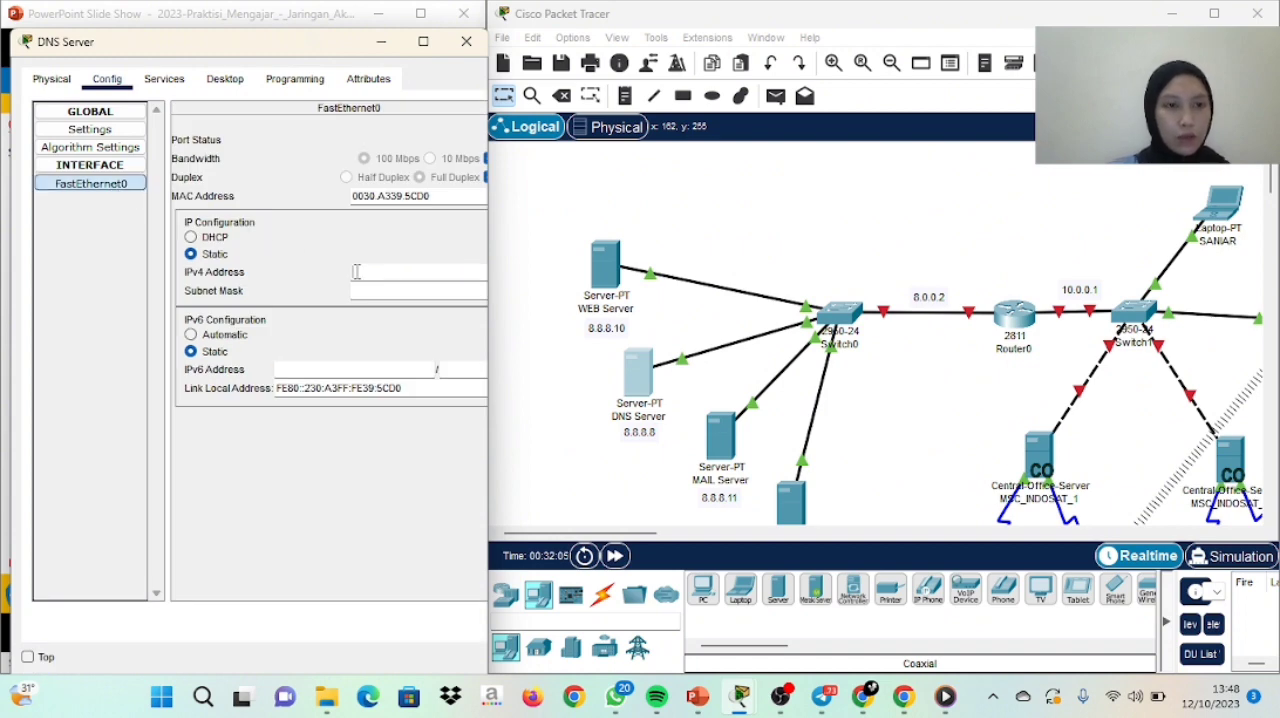
pyautogui.click(364, 272)
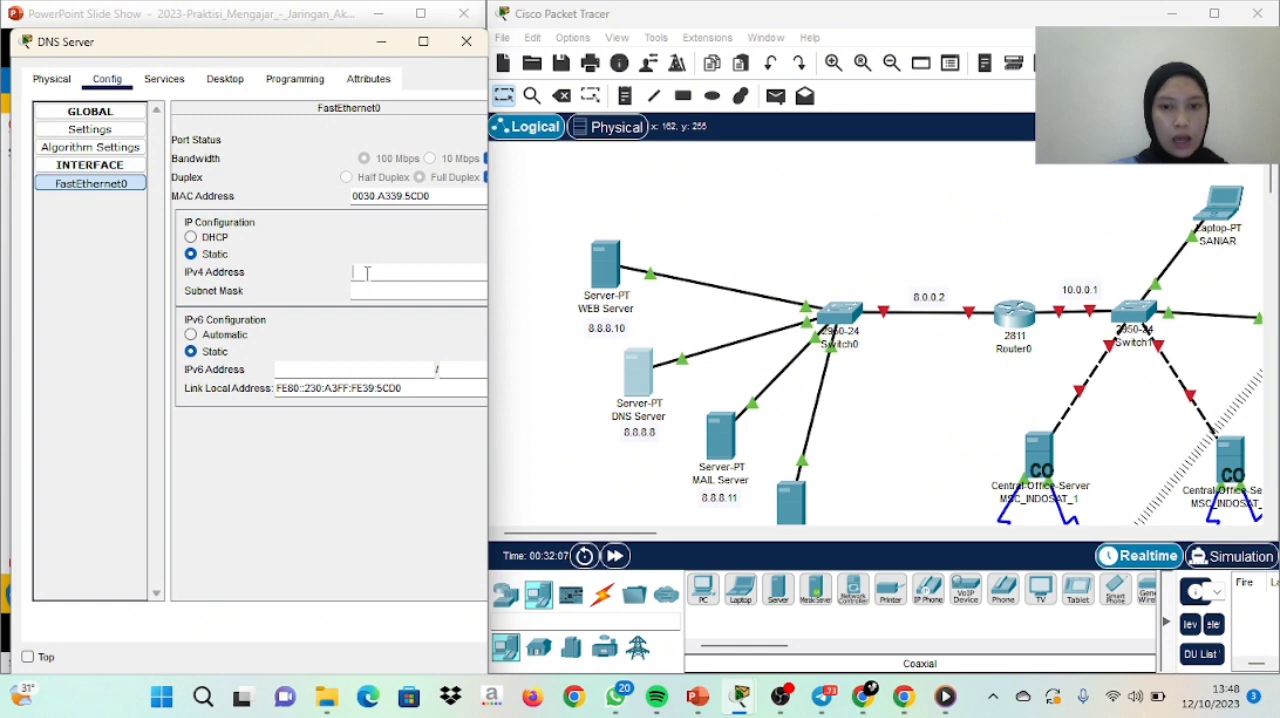
pyautogui.write('8.8')
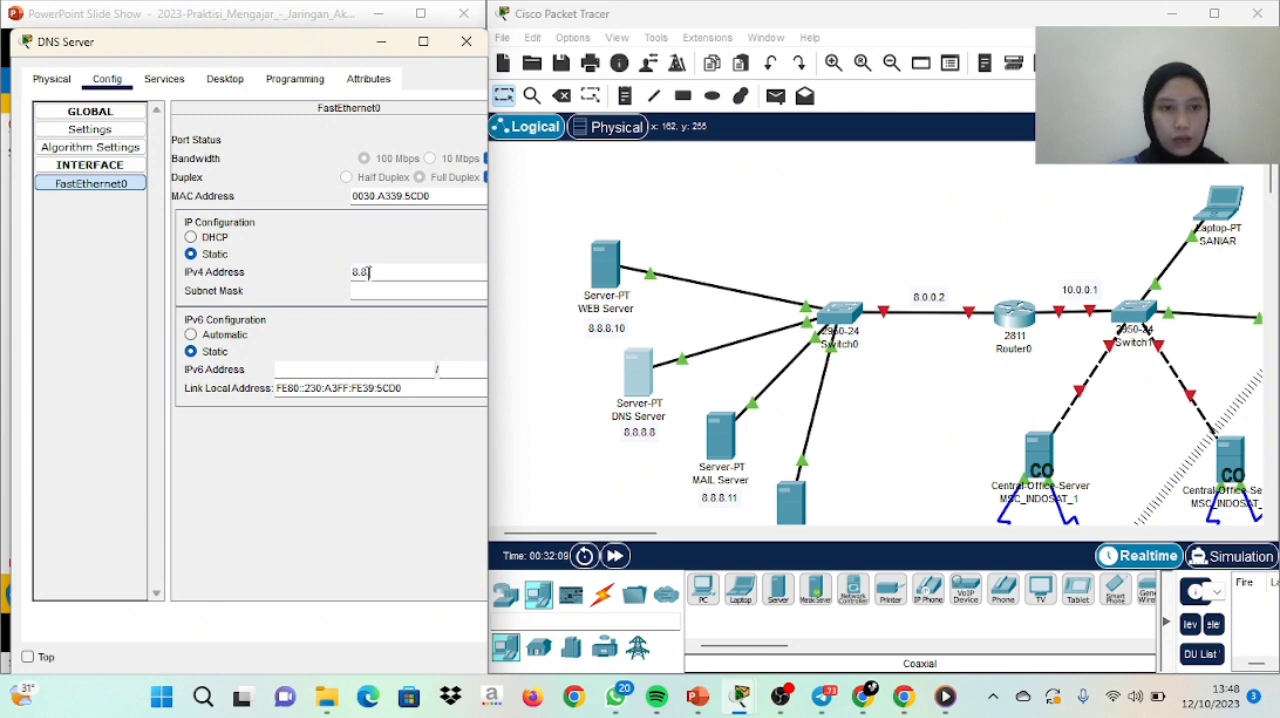
pyautogui.write('.8.8')
pyautogui.click(369, 290)
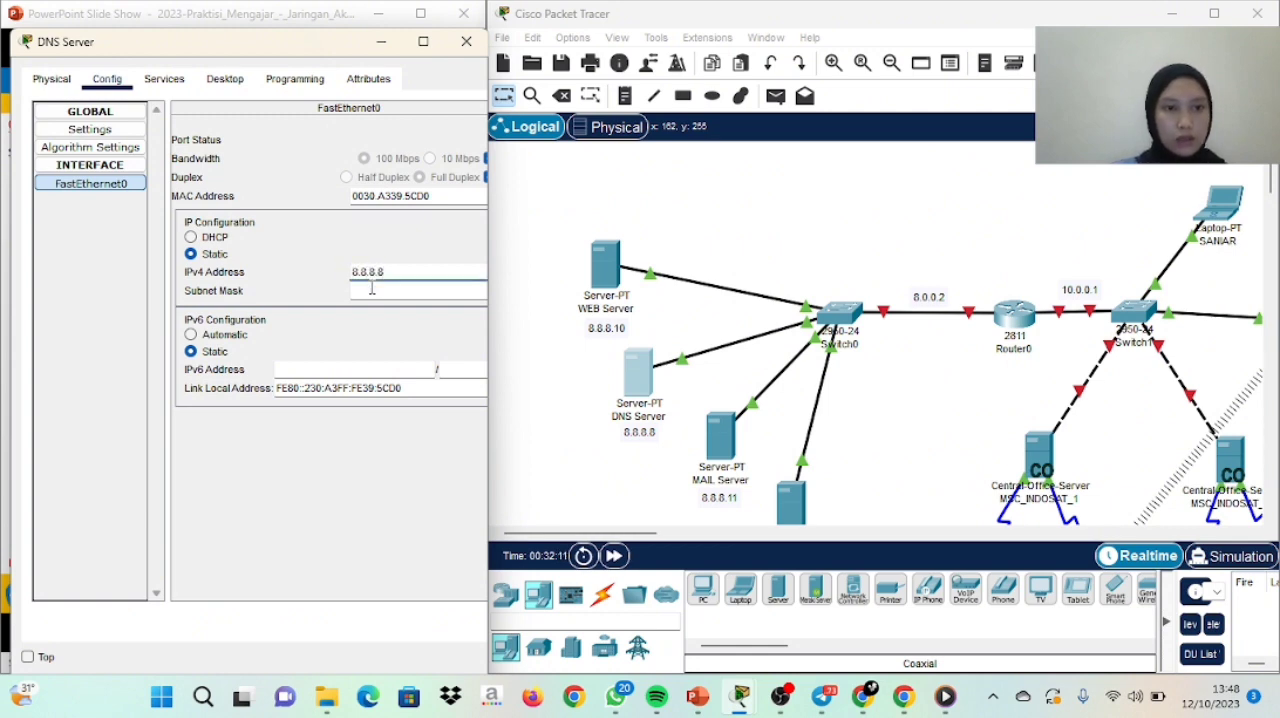
# Enter itera.ac.id as the name of a new A Record in the DNS Server's DNS service
pyautogui.click(166, 79)
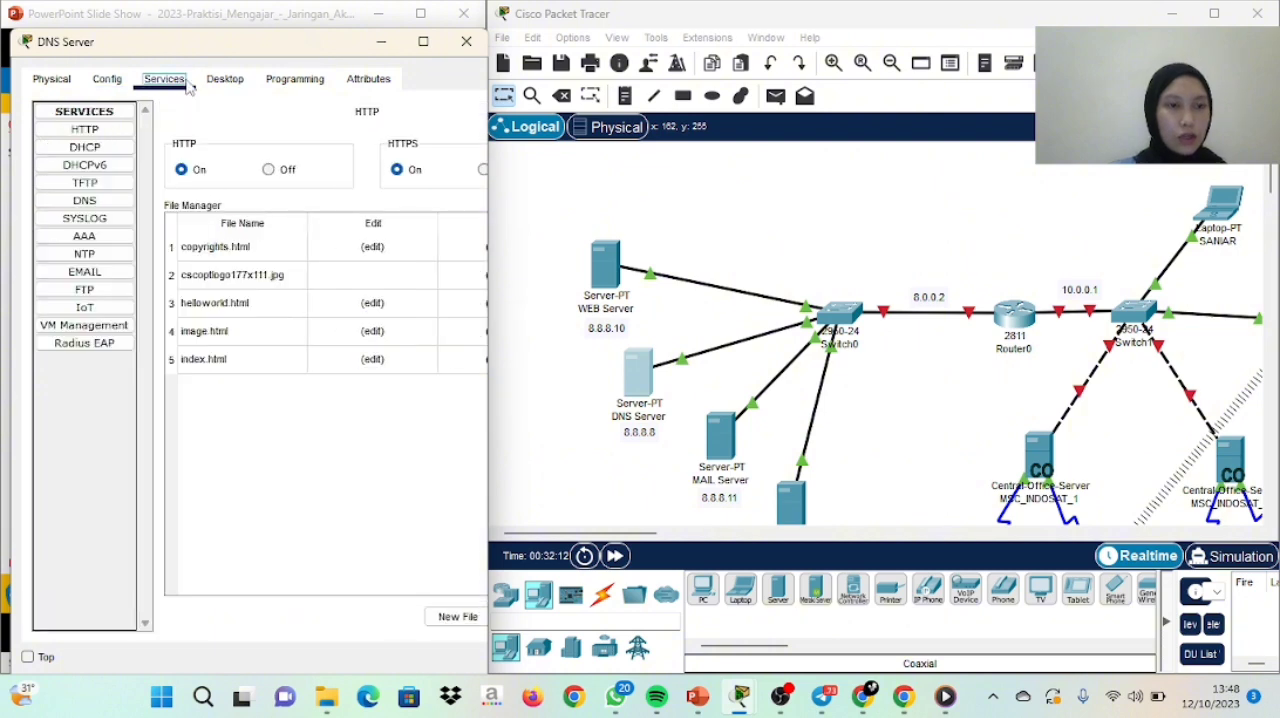
pyautogui.click(112, 202)
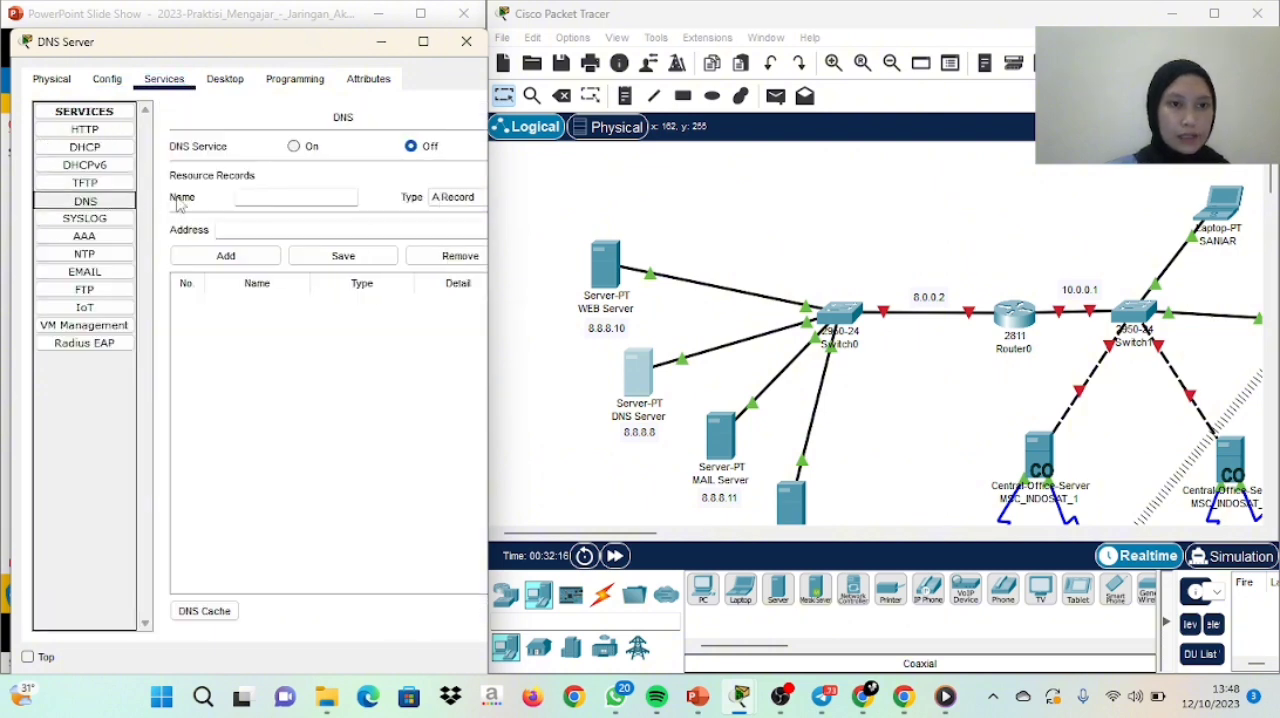
pyautogui.click(292, 198)
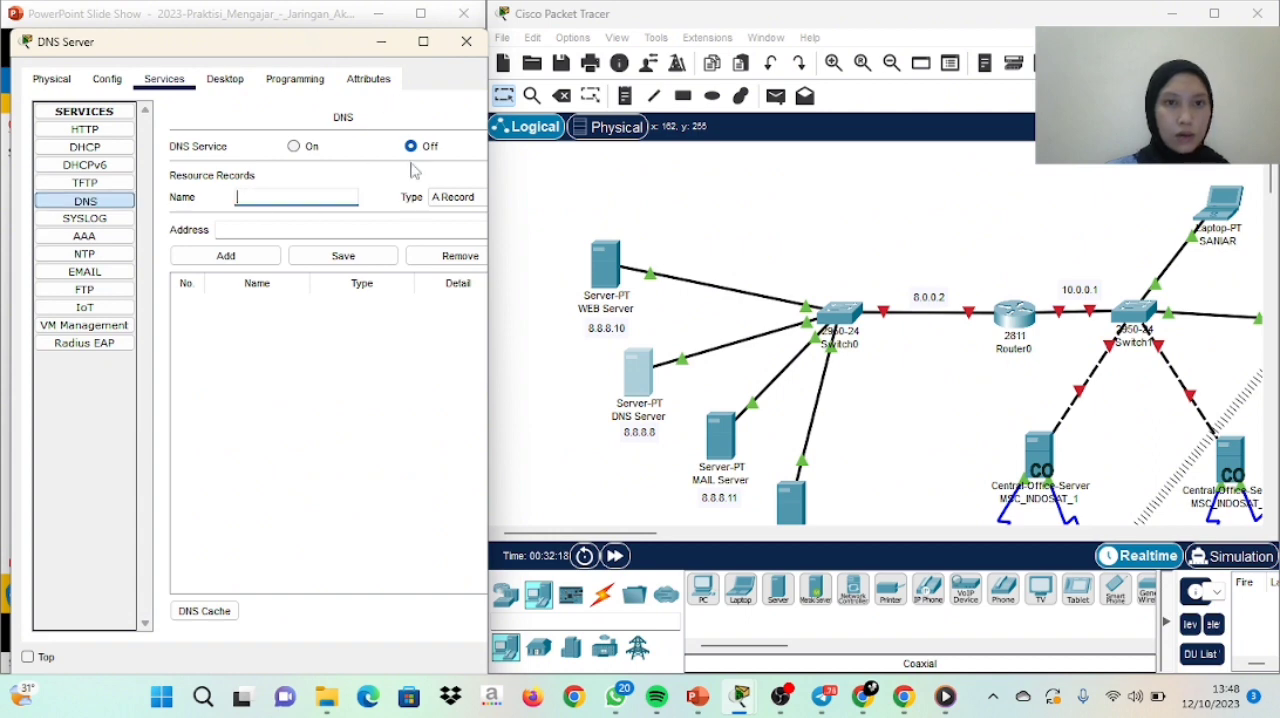
pyautogui.moveTo(492, 291); pyautogui.dragTo(558, 291)
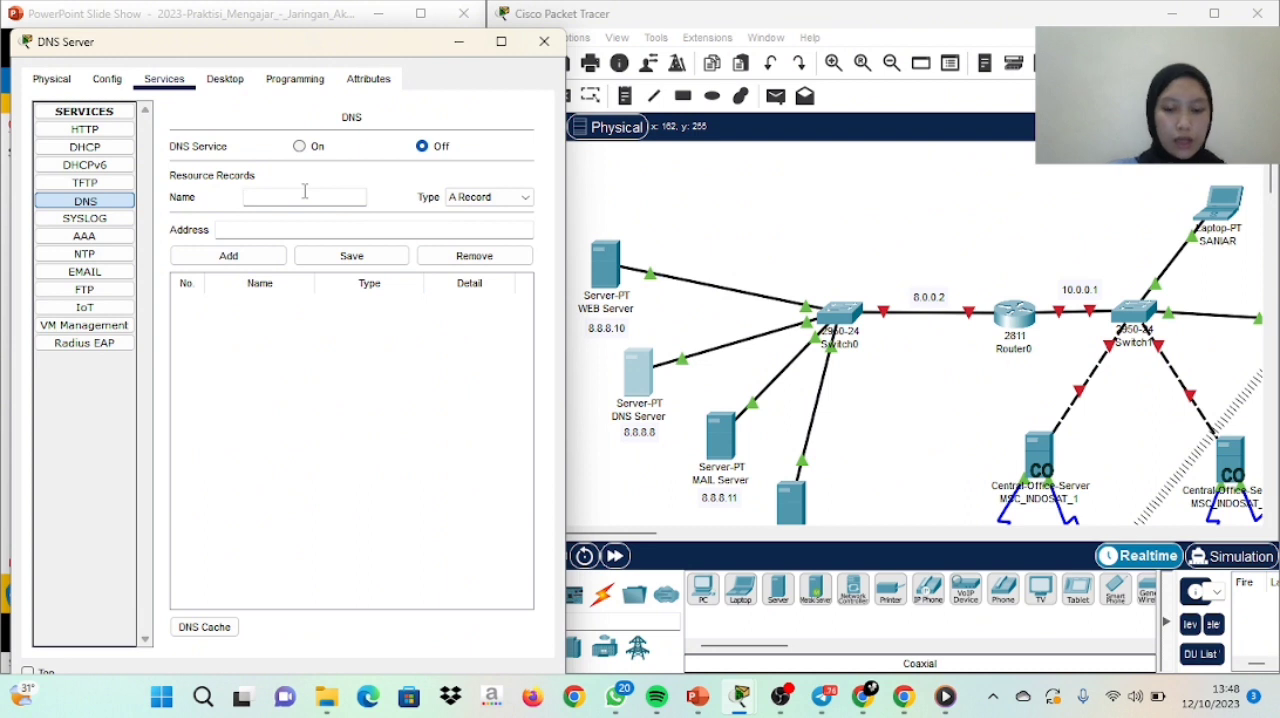
pyautogui.write('msan')
pyautogui.press('BackSpace')
pyautogui.press('BackSpace')
pyautogui.press('BackSpace')
pyautogui.press('BackSpace')
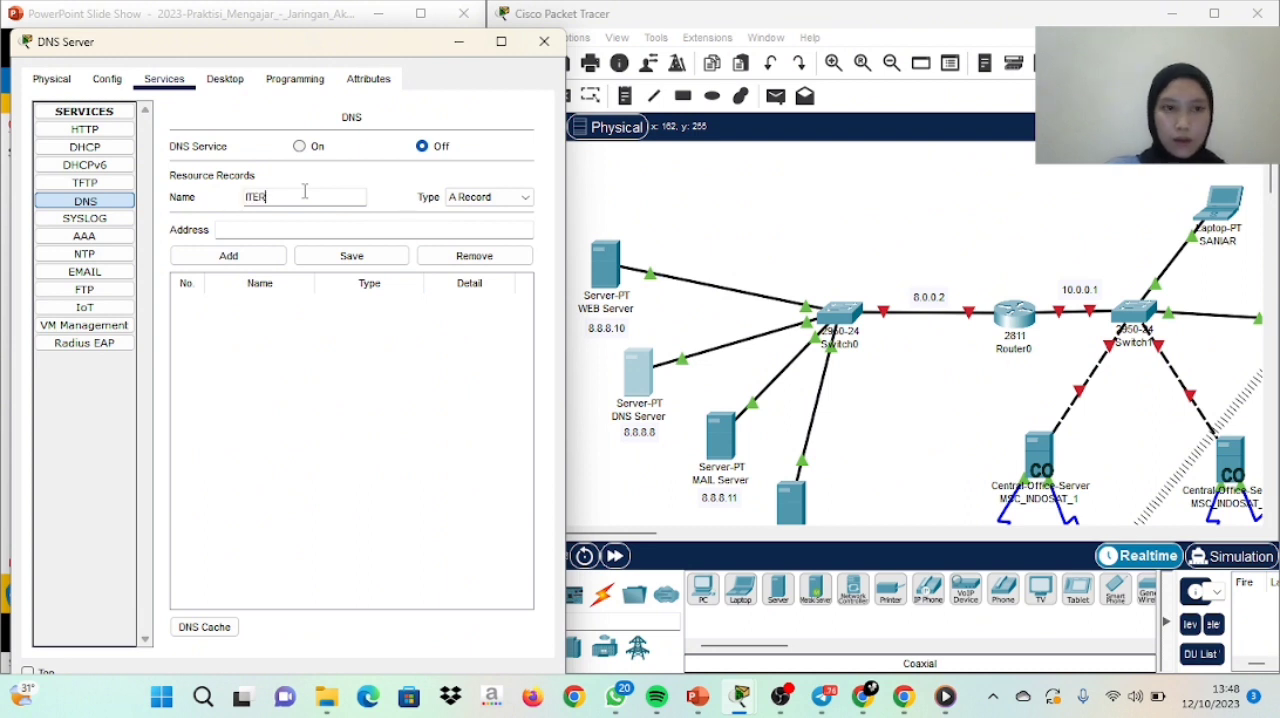
pyautogui.write('itera')
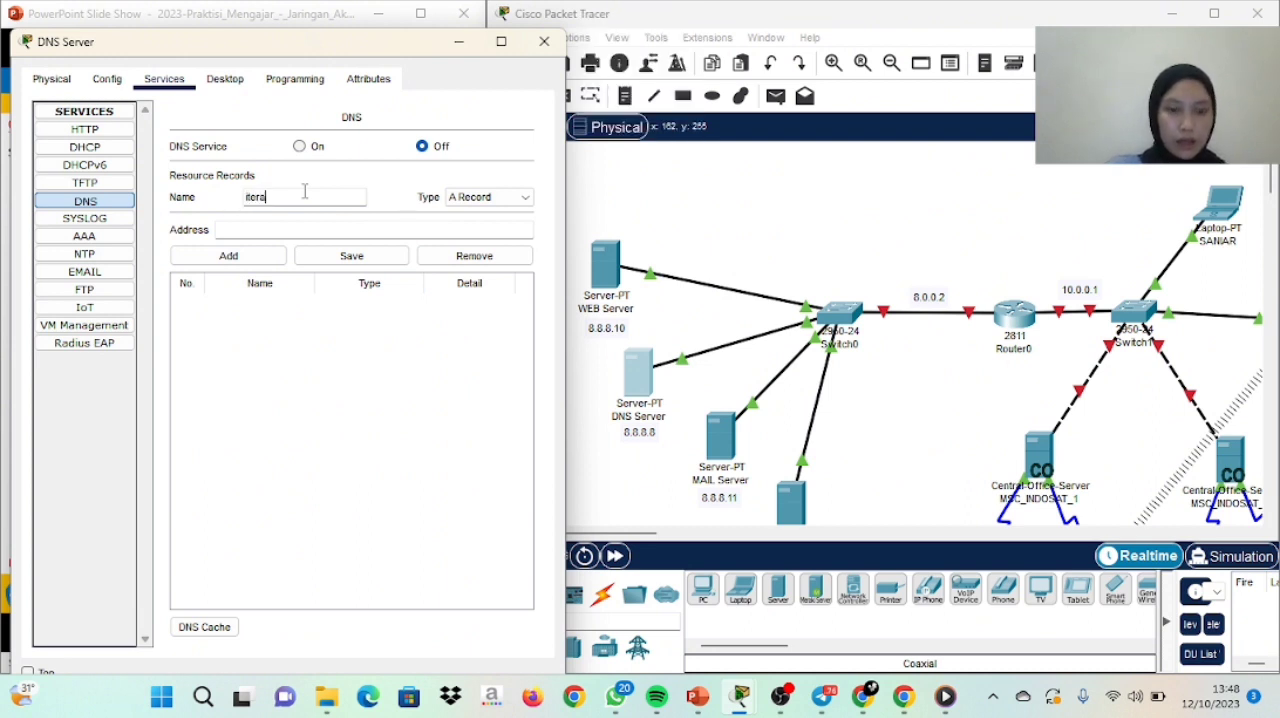
pyautogui.write('.ac.id')
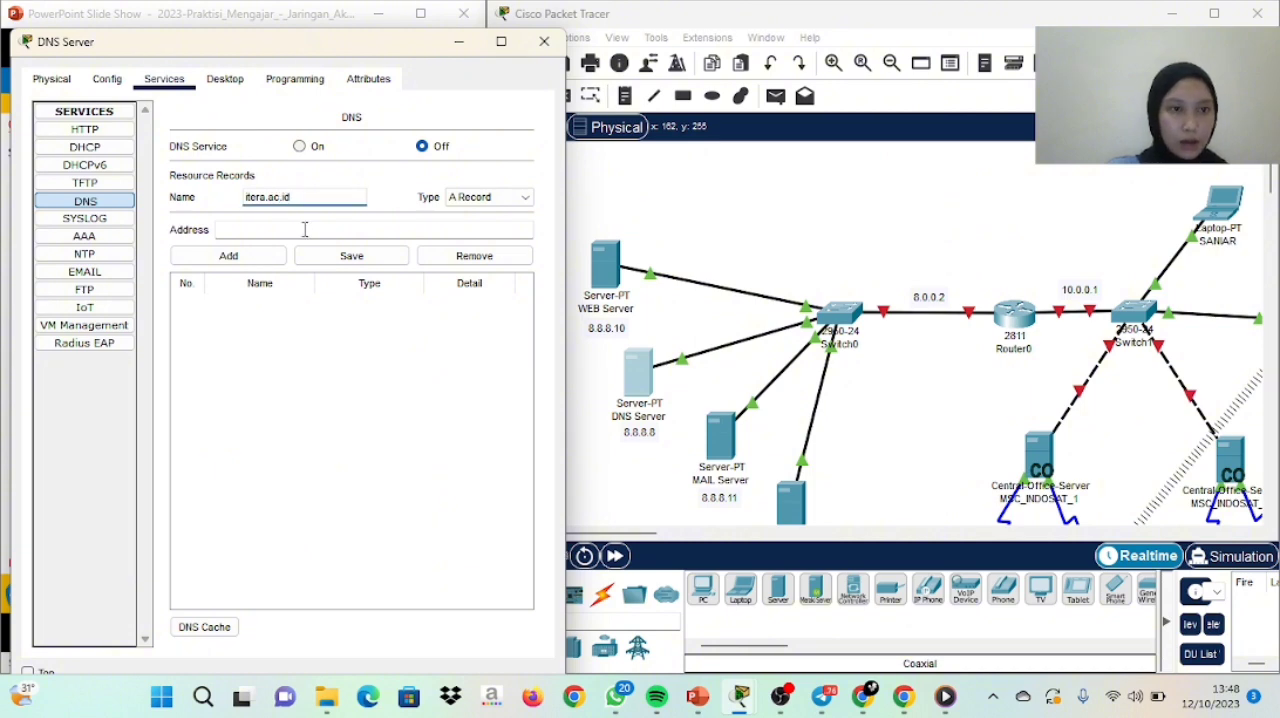
pyautogui.click(305, 229)
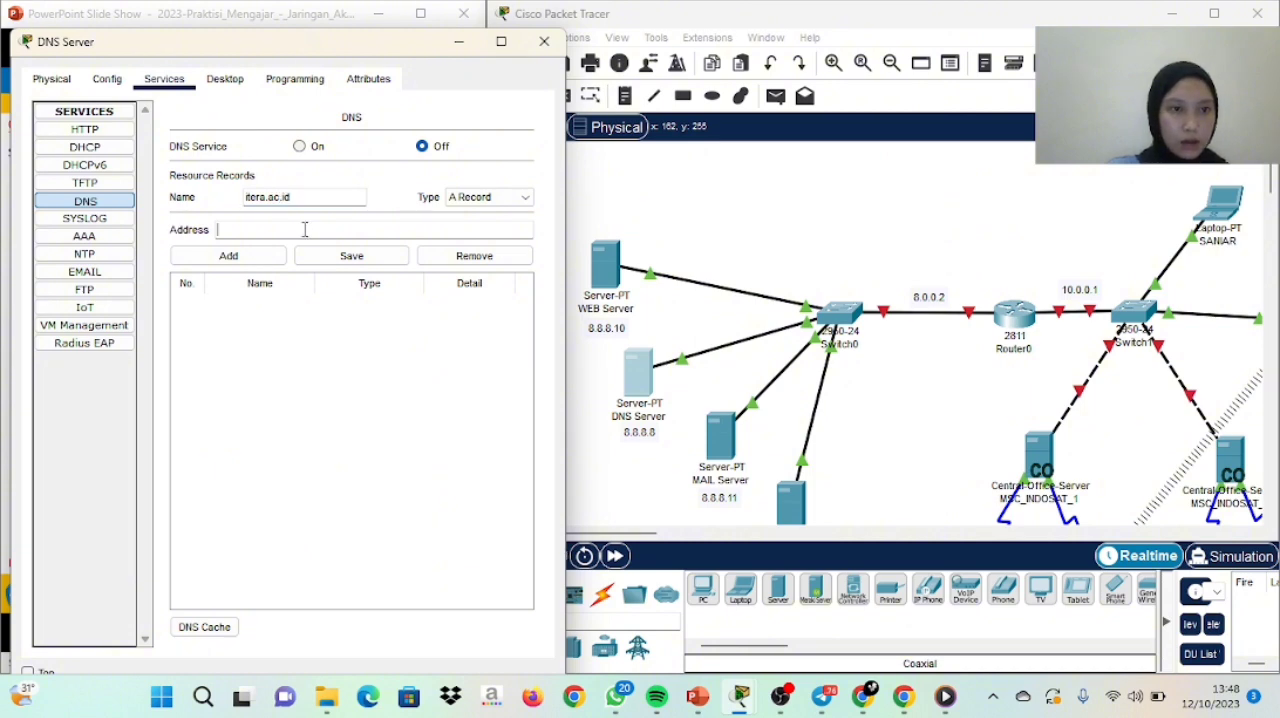
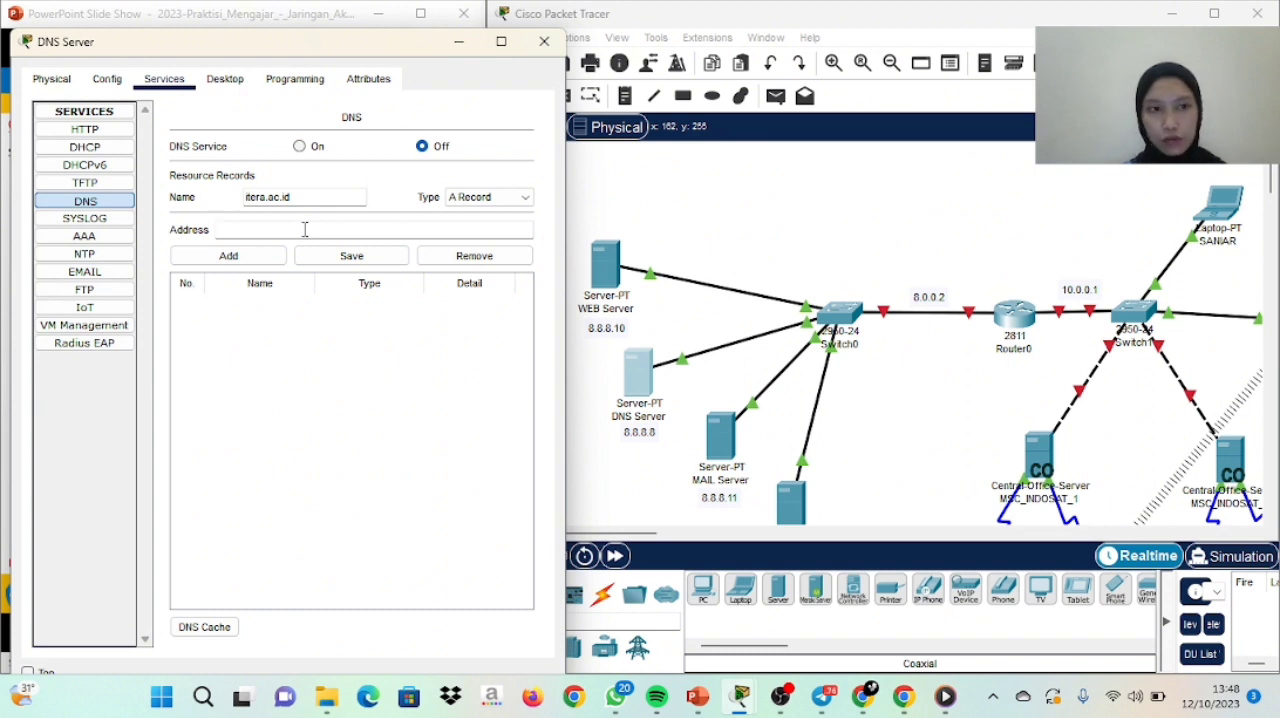
# Give the itera.ac.id A Record the address 8.8.8.11 and add it to the DNS Server's resource records
pyautogui.click(305, 229)
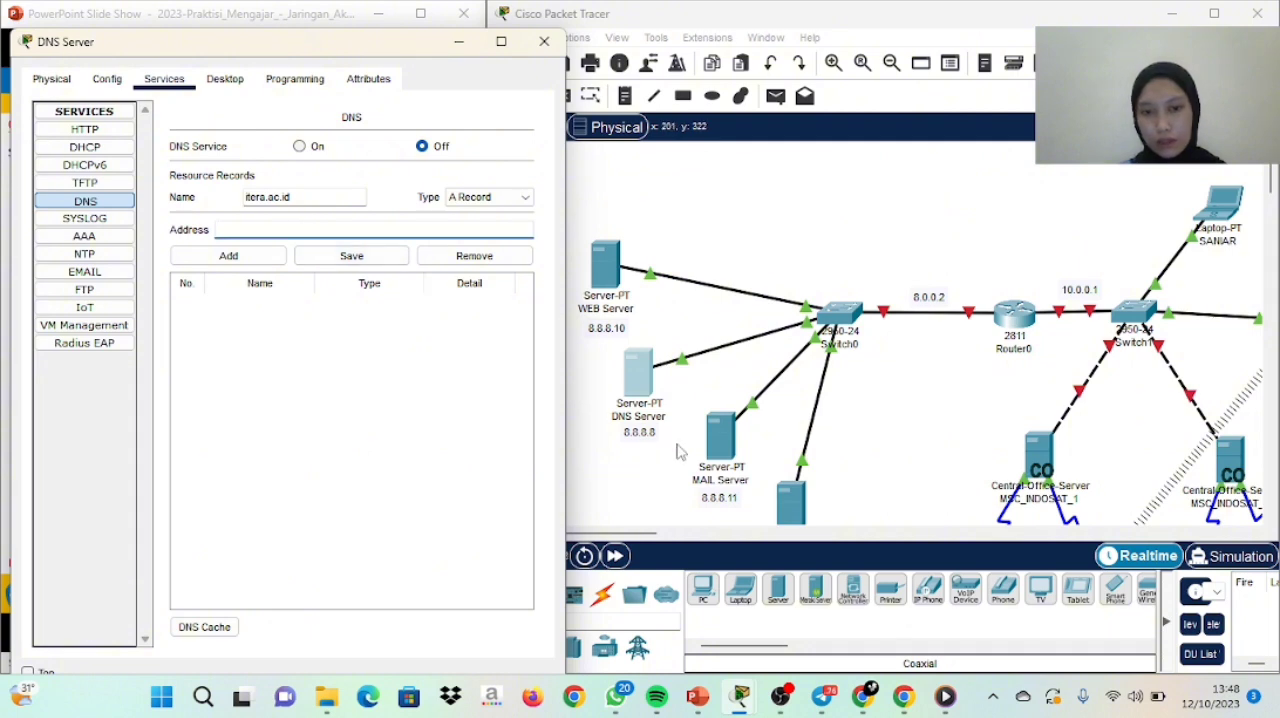
pyautogui.write('8')
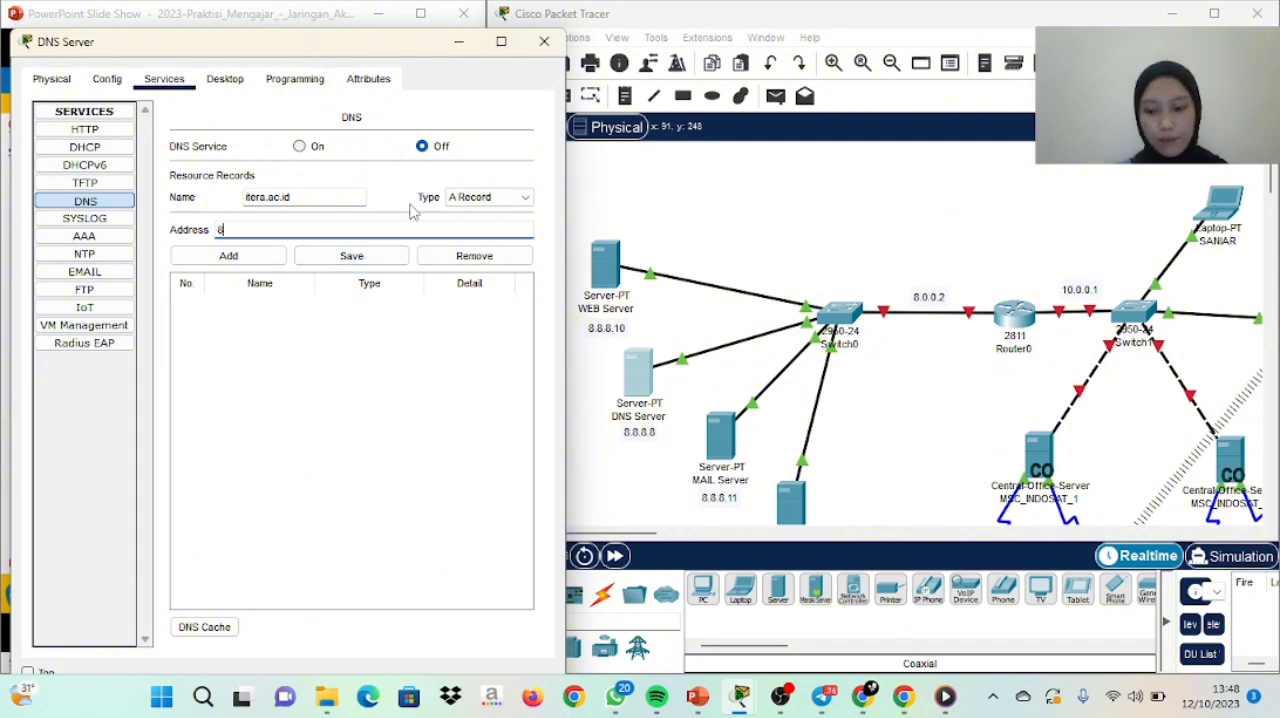
pyautogui.write('.8.8.11')
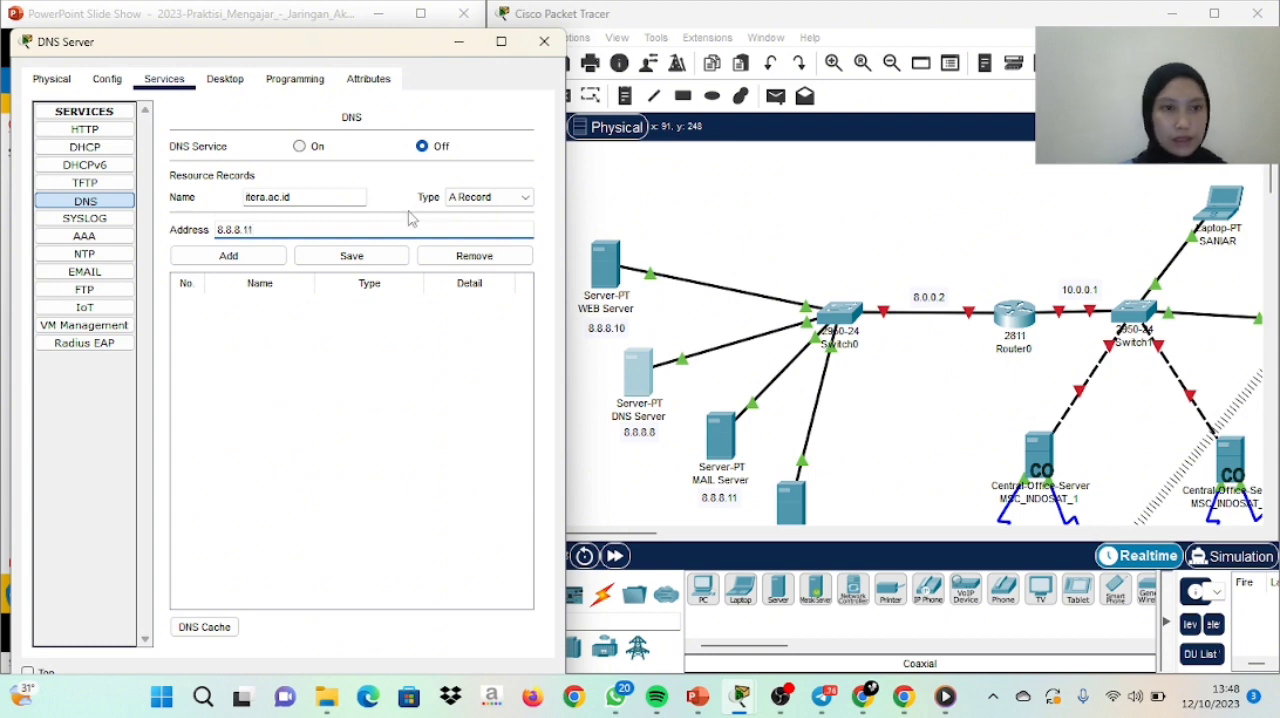
pyautogui.click(276, 259)
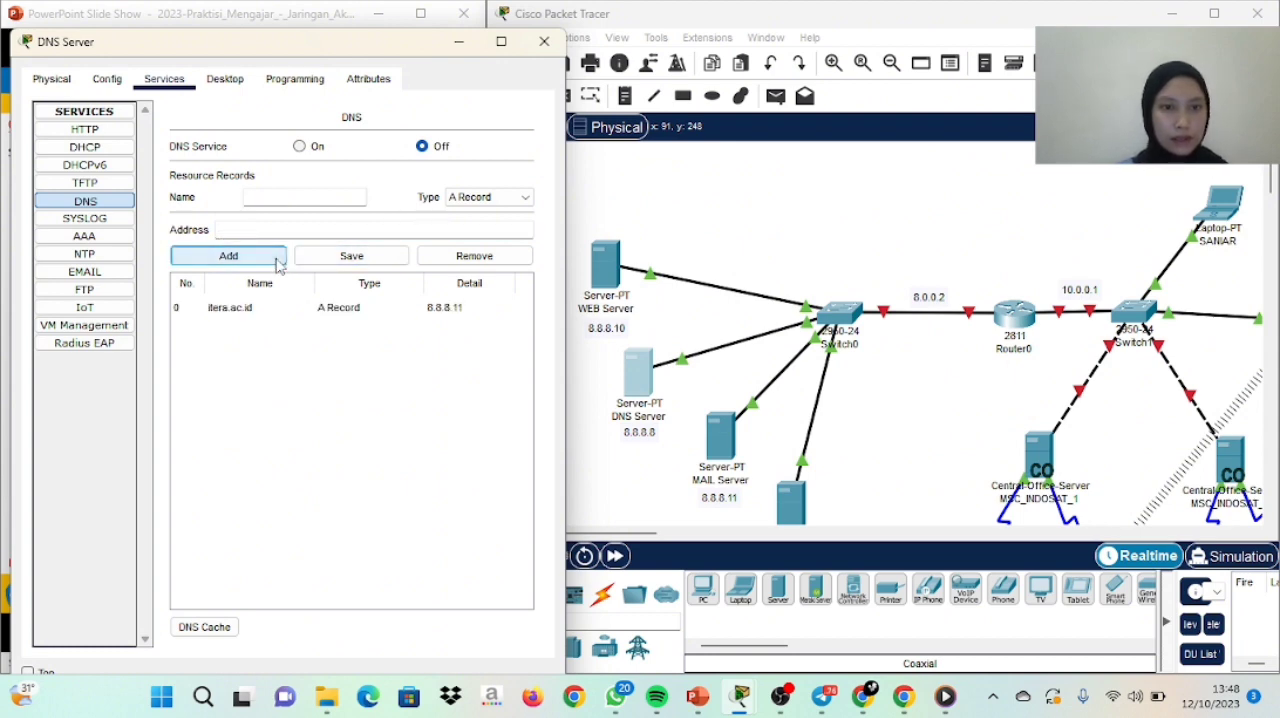
pyautogui.click(298, 196)
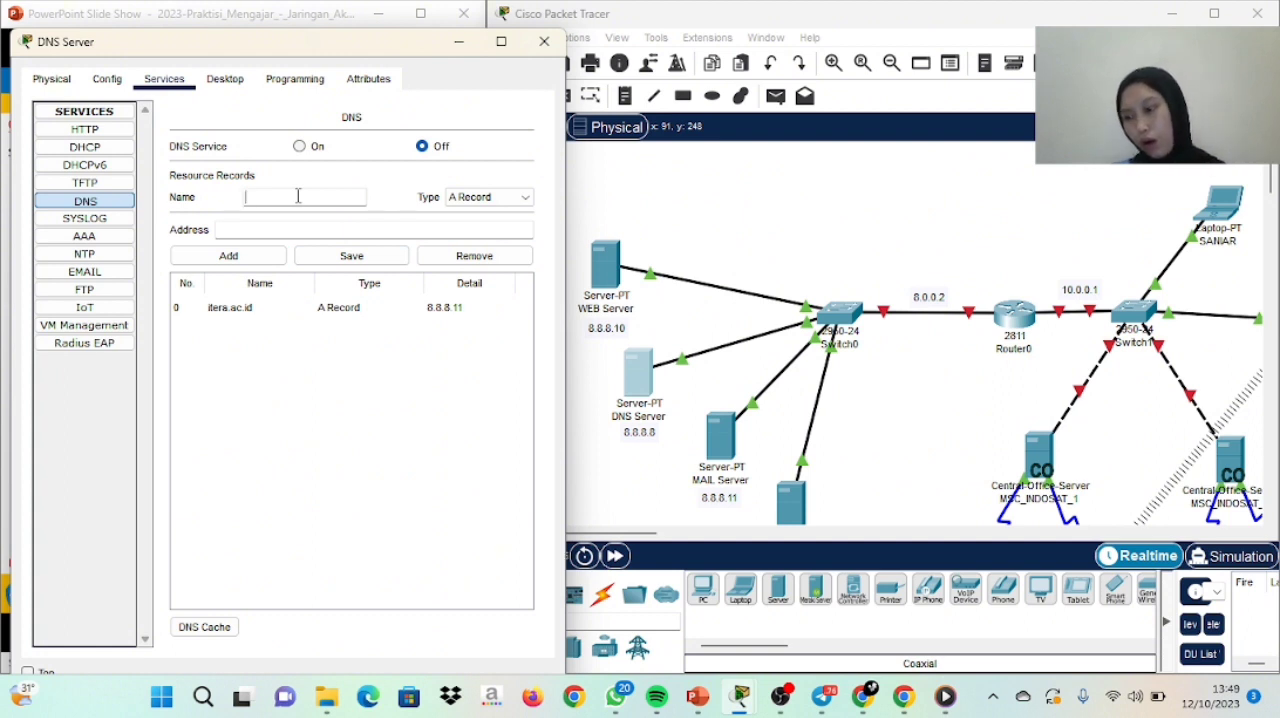
pyautogui.write('www')
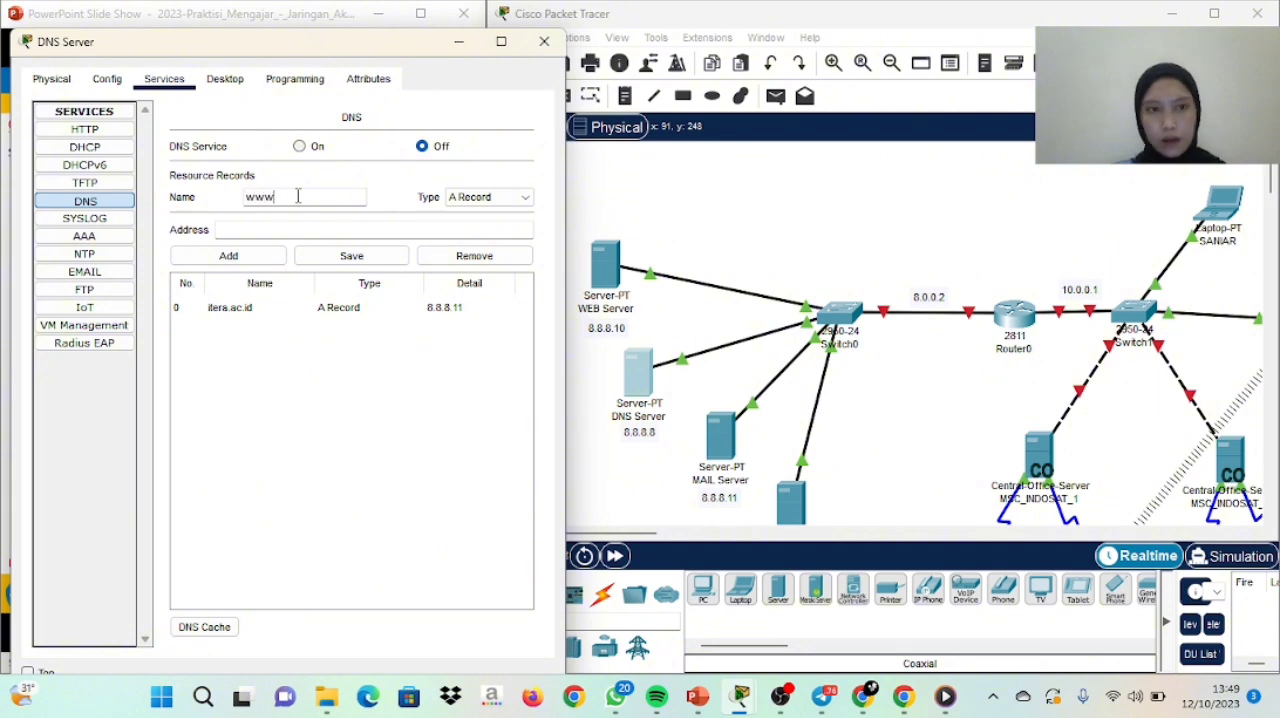
pyautogui.write('.iter')
pyautogui.press('capslock')
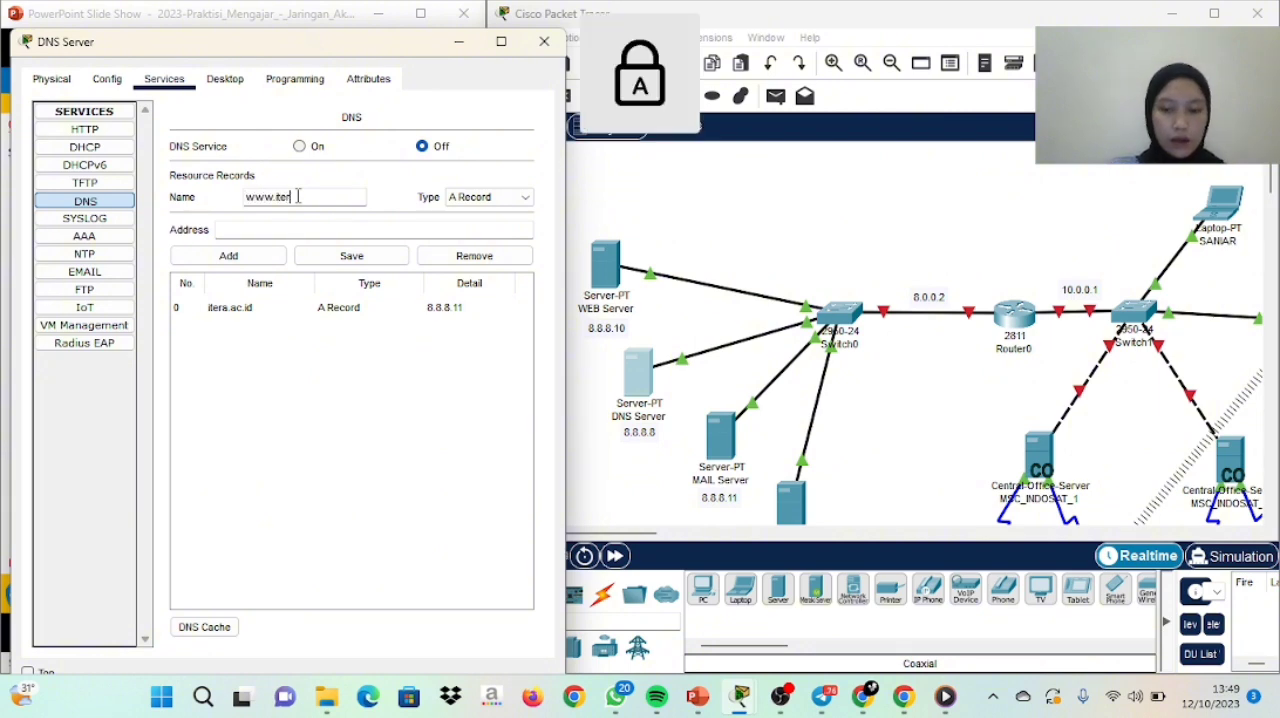
pyautogui.press('capslock')
pyautogui.write('a.a')
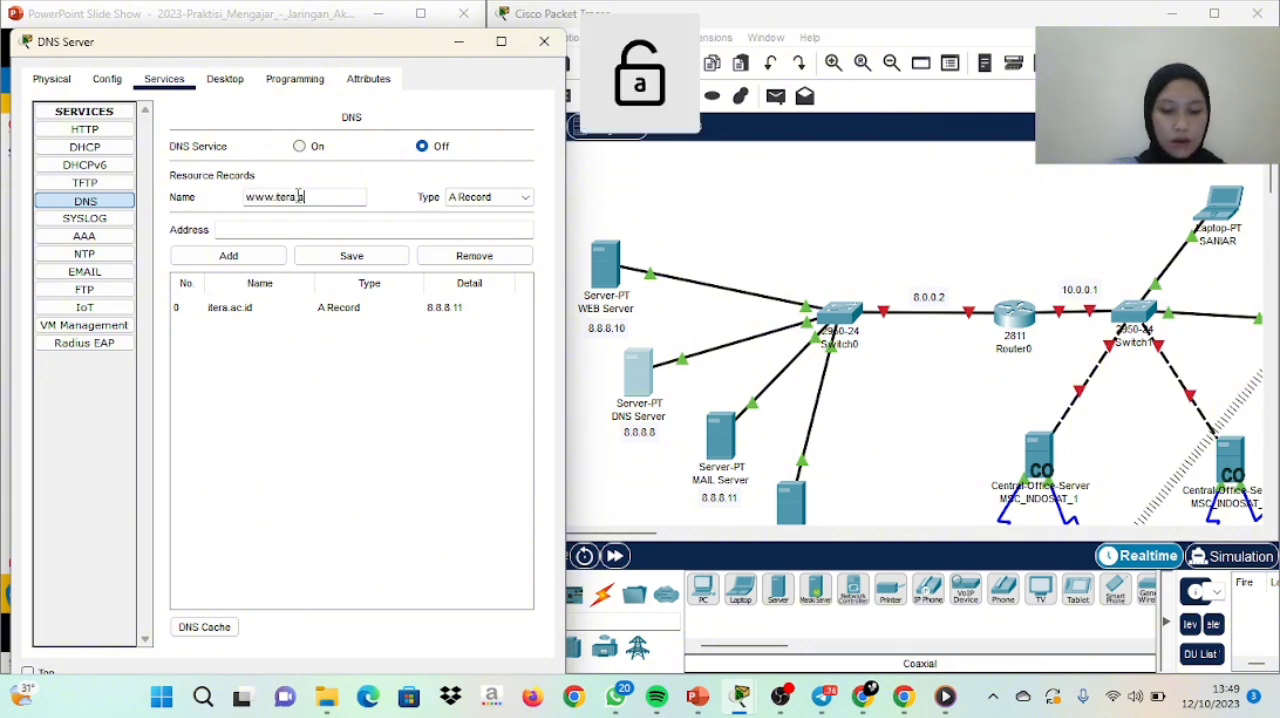
pyautogui.write('c.id')
pyautogui.click(287, 234)
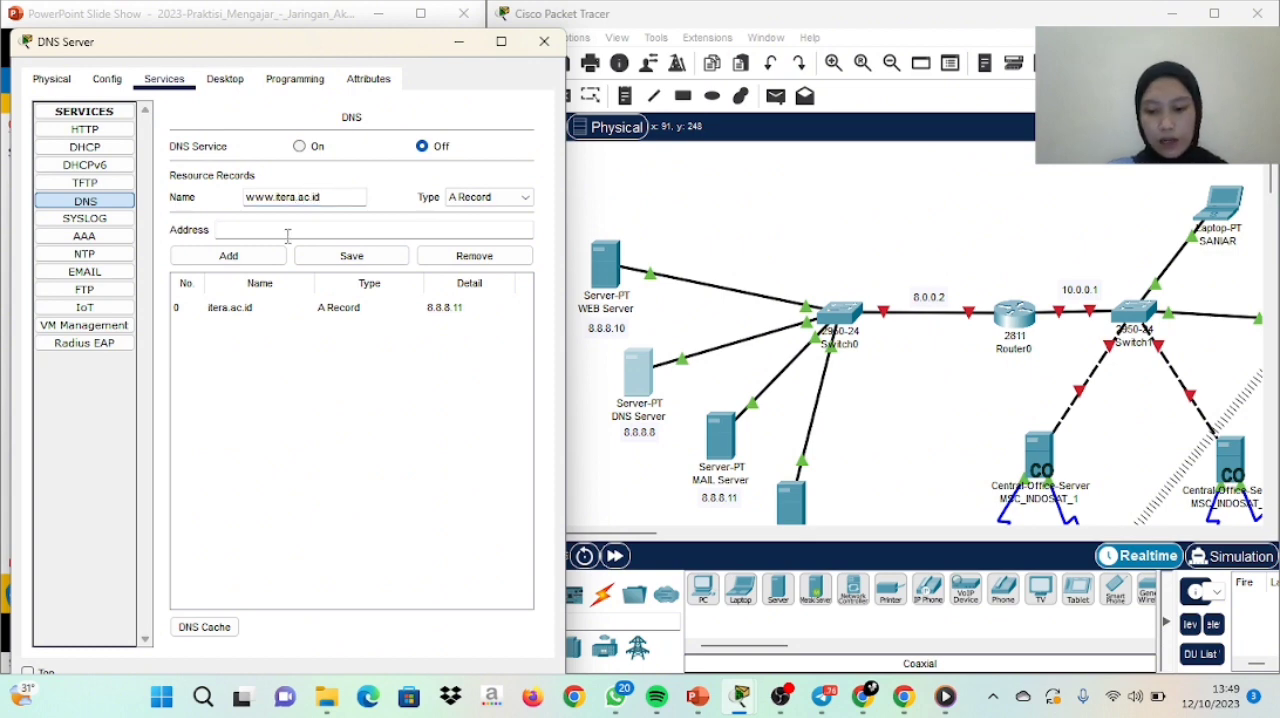
pyautogui.write('8.8.8.10')
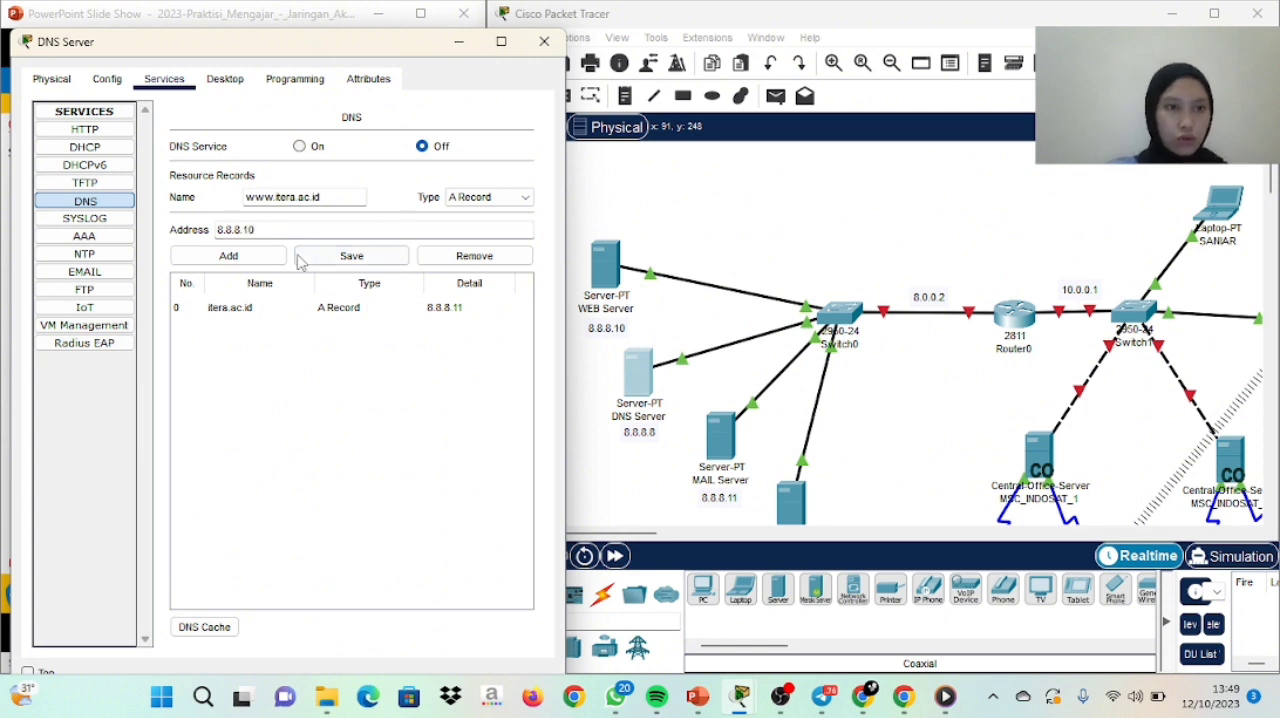
pyautogui.click(308, 262)
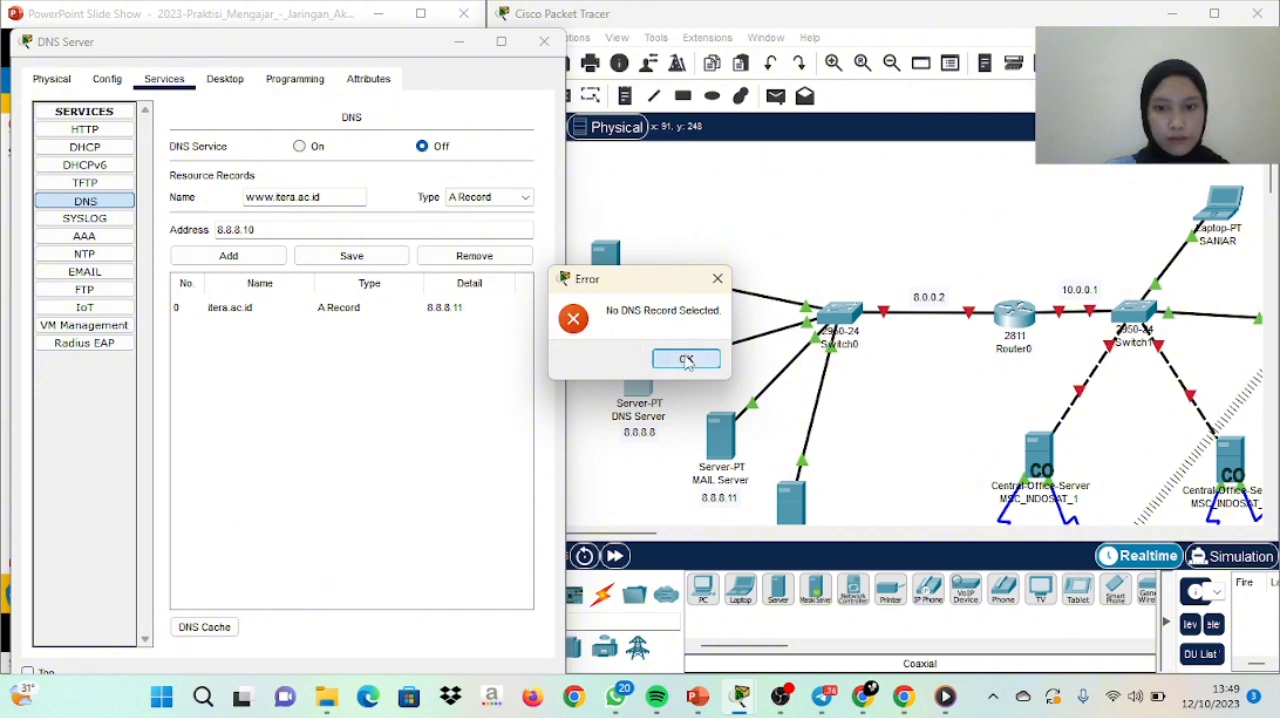
pyautogui.click(684, 360)
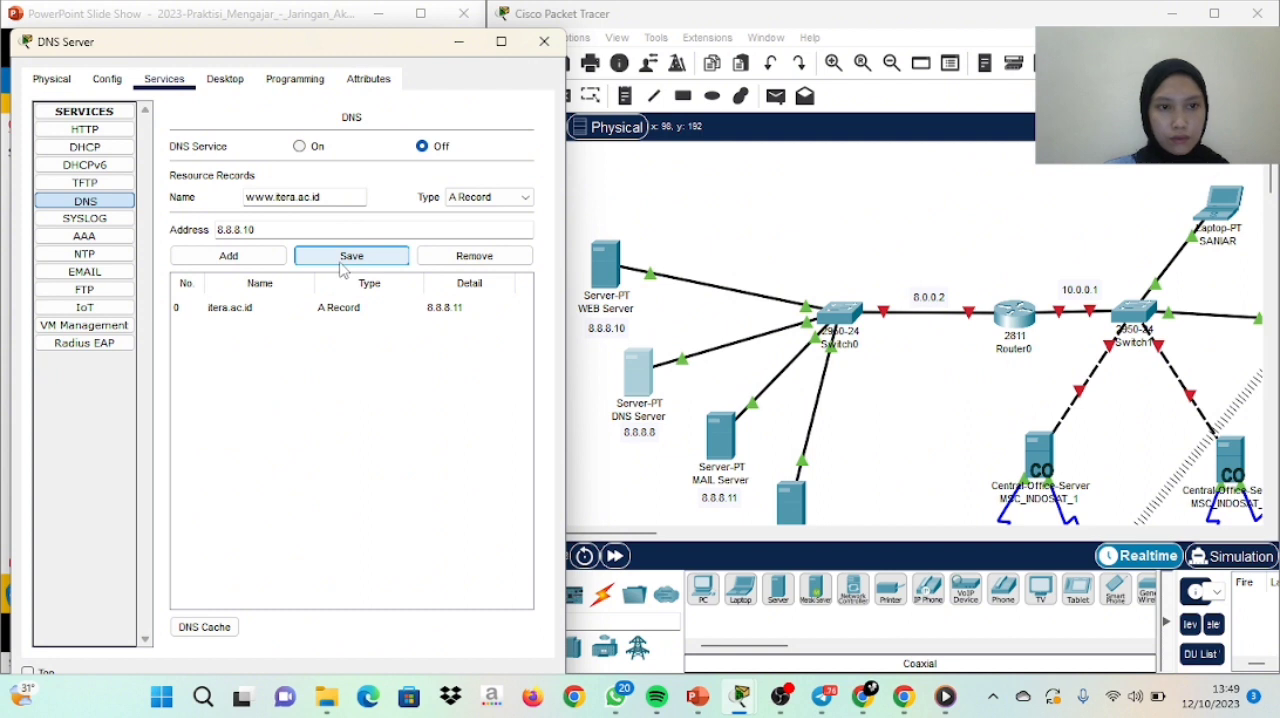
pyautogui.click(258, 262)
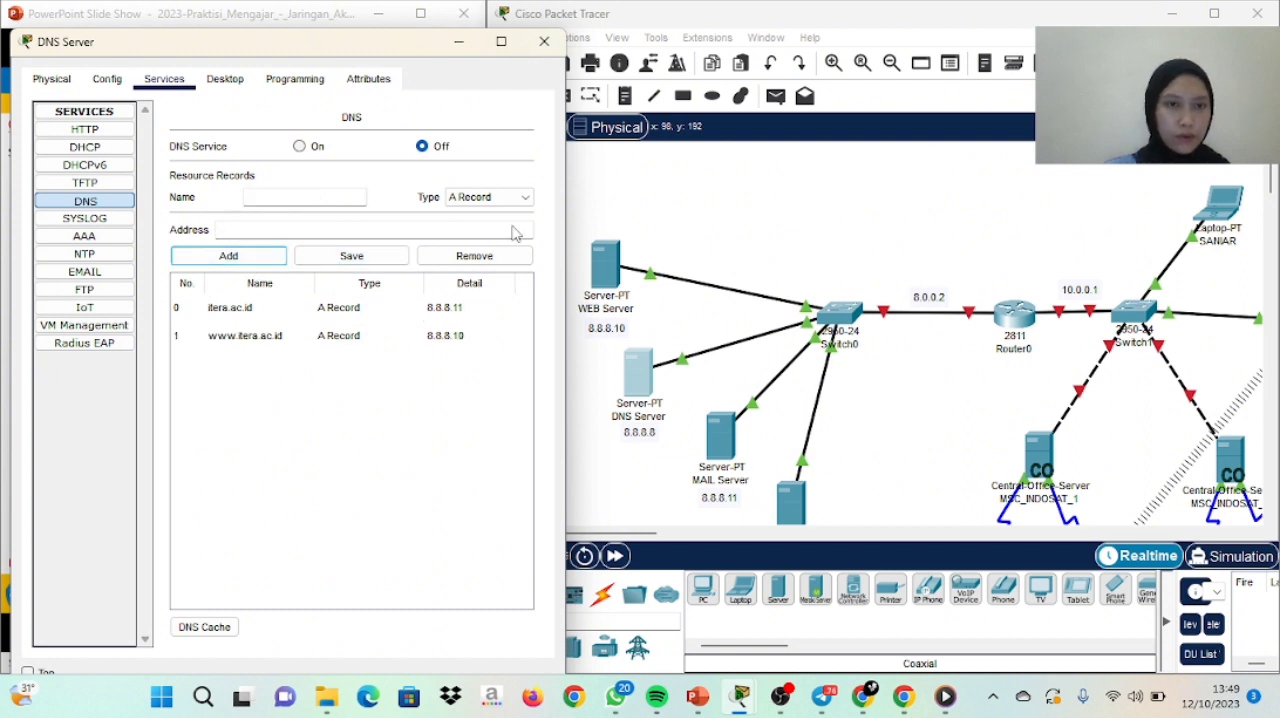
pyautogui.click(300, 148)
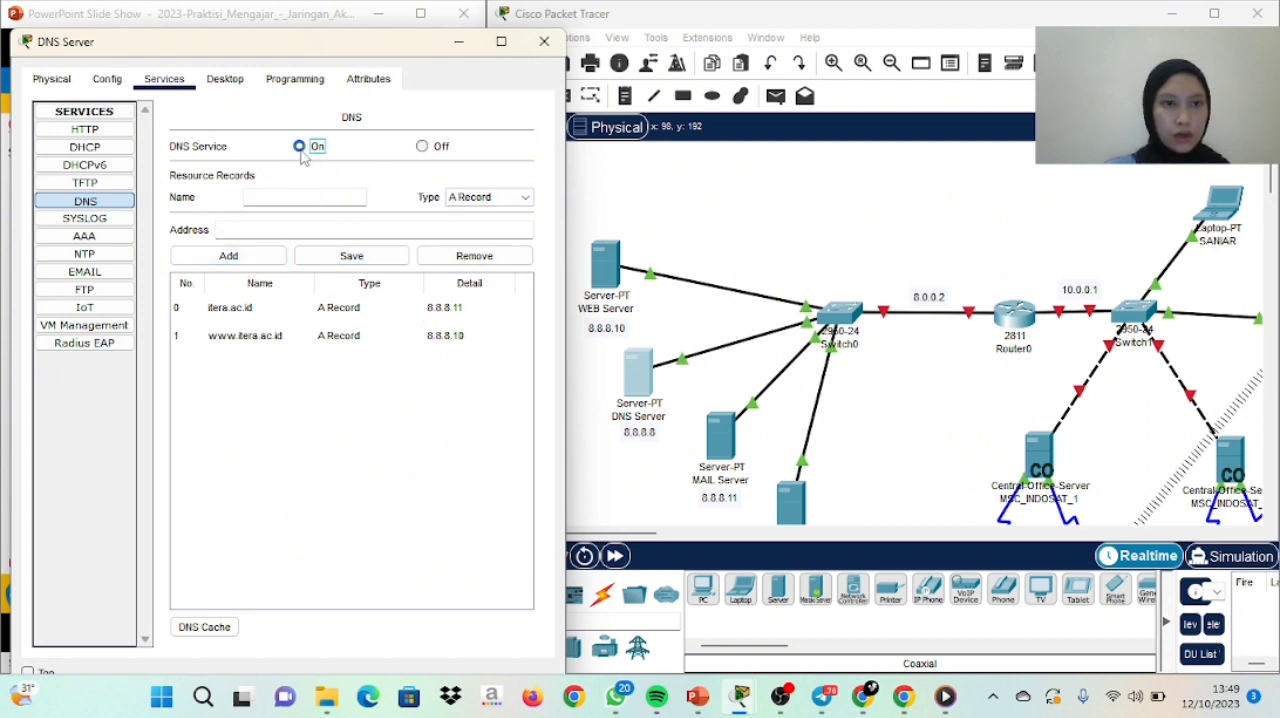
pyautogui.click(544, 42)
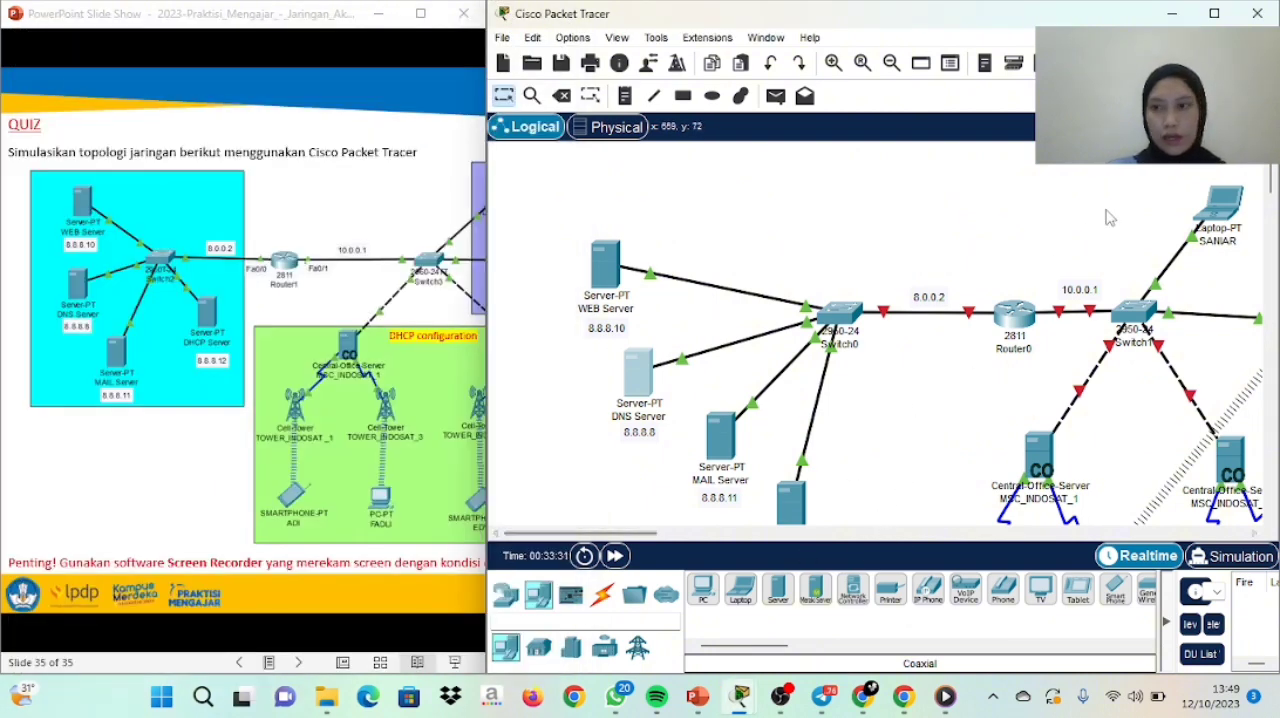
# Set the DHCP Server's static IPv4 default gateway to 8.0.0.2 and its DNS server to 8.8.8.8
pyautogui.moveTo(1271, 182); pyautogui.dragTo(1271, 193)
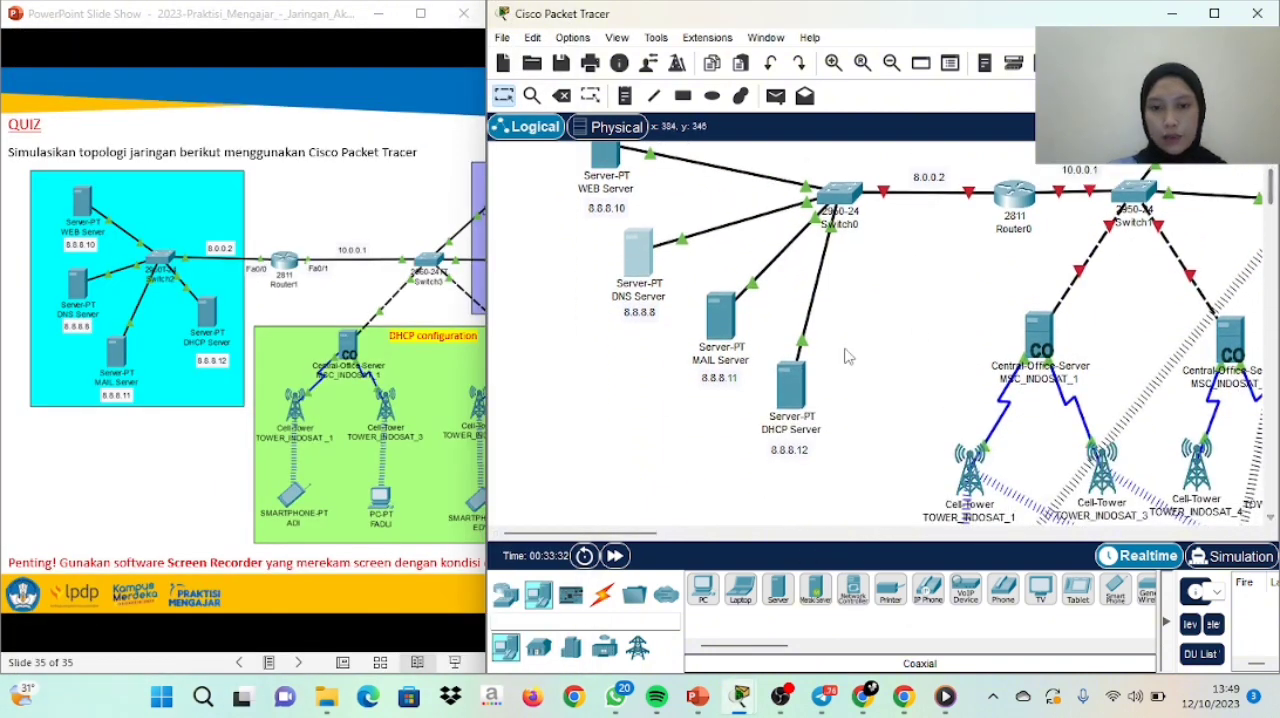
pyautogui.click(789, 391)
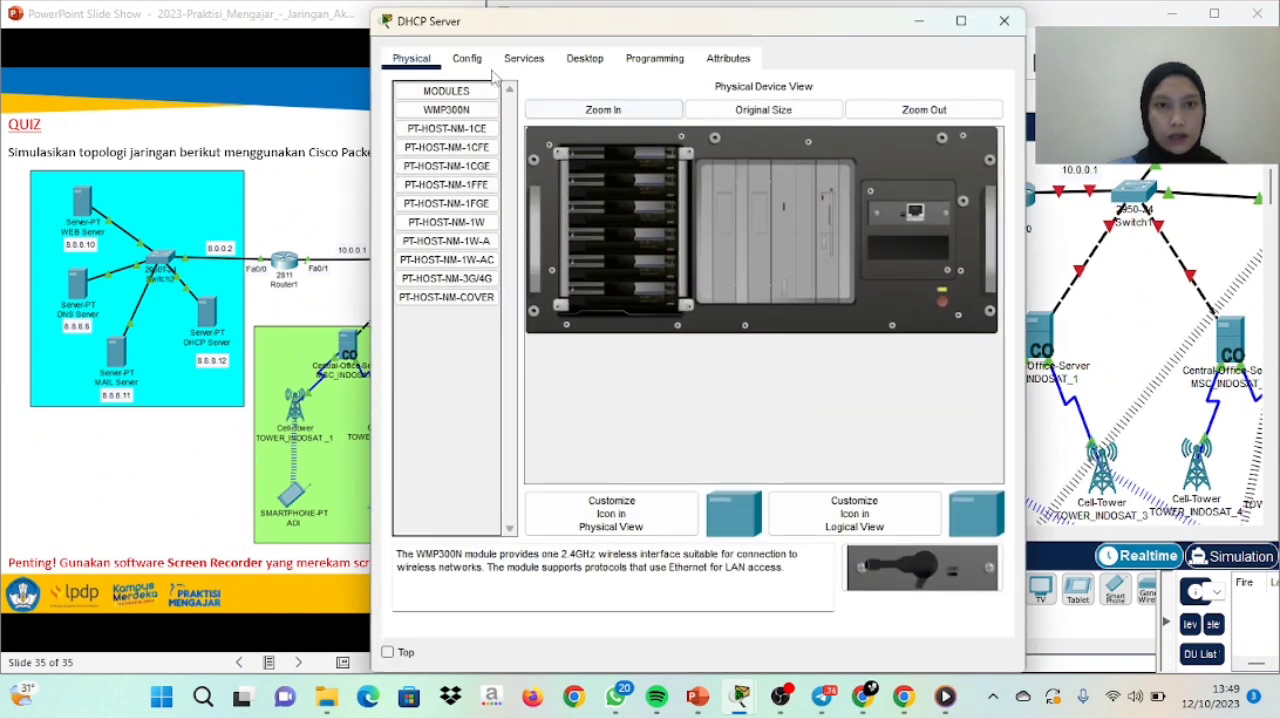
pyautogui.click(458, 60)
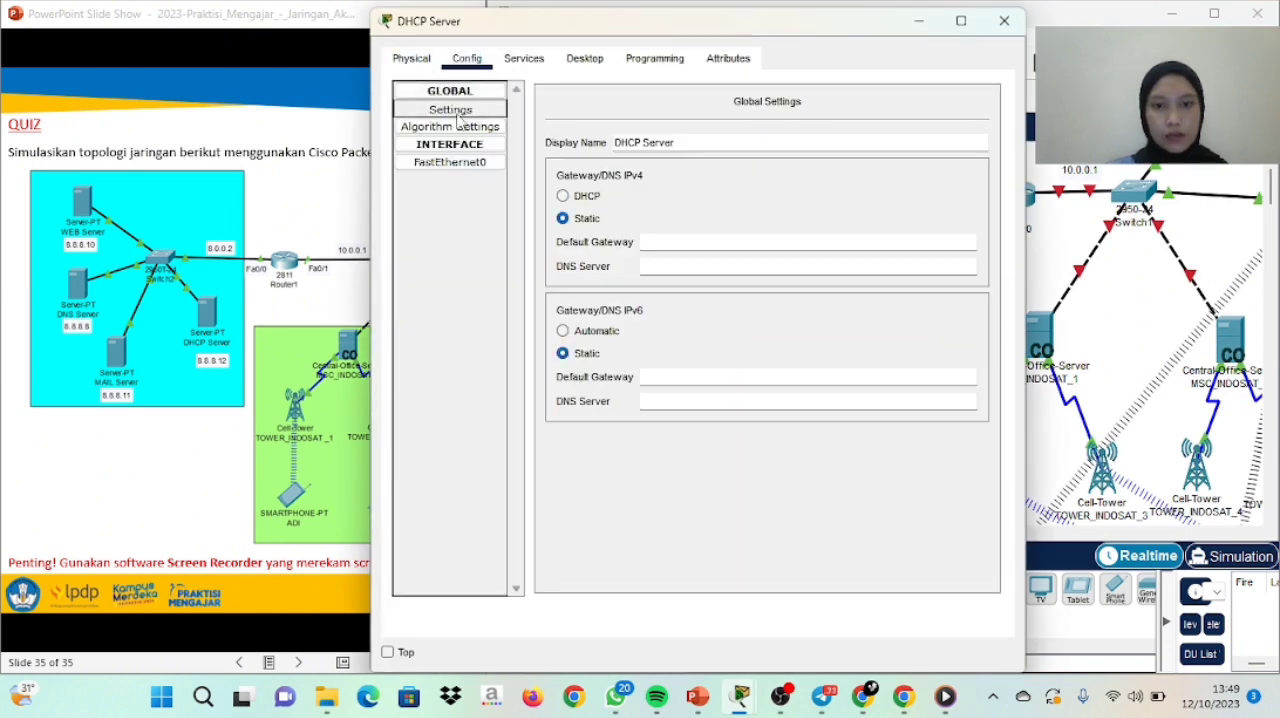
pyautogui.click(677, 245)
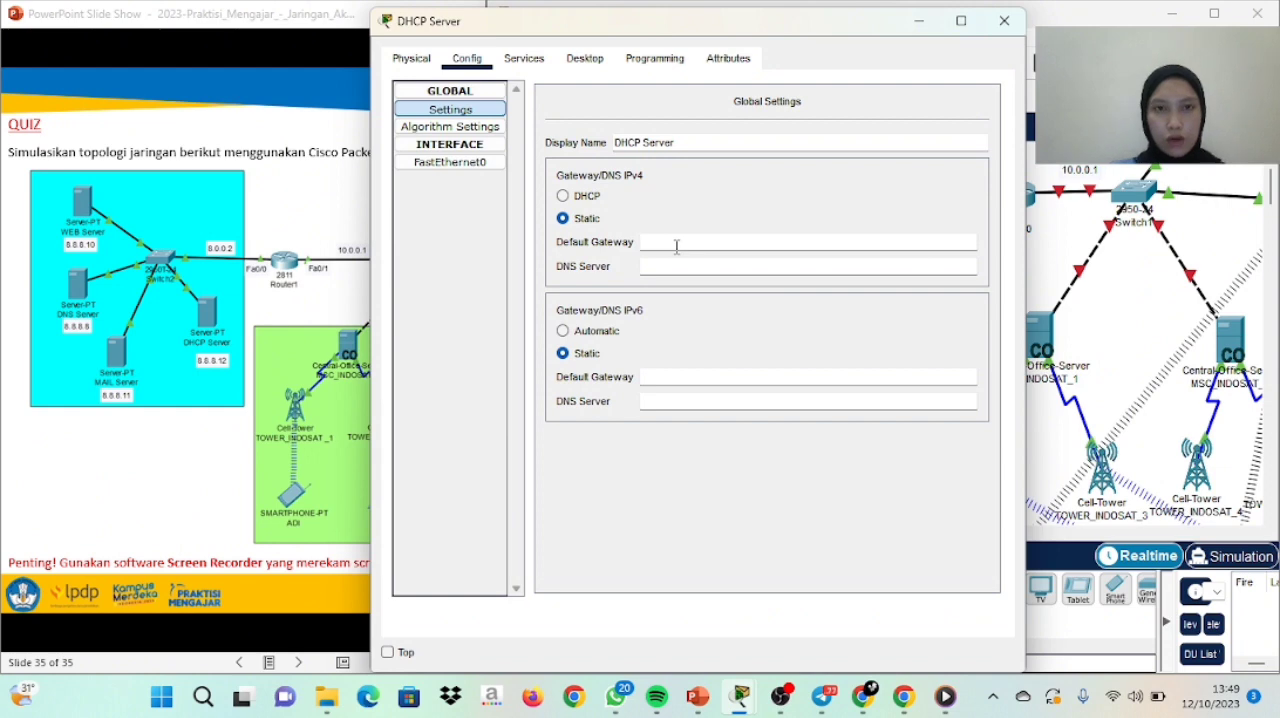
pyautogui.moveTo(841, 22); pyautogui.dragTo(539, 36)
pyautogui.write('8')
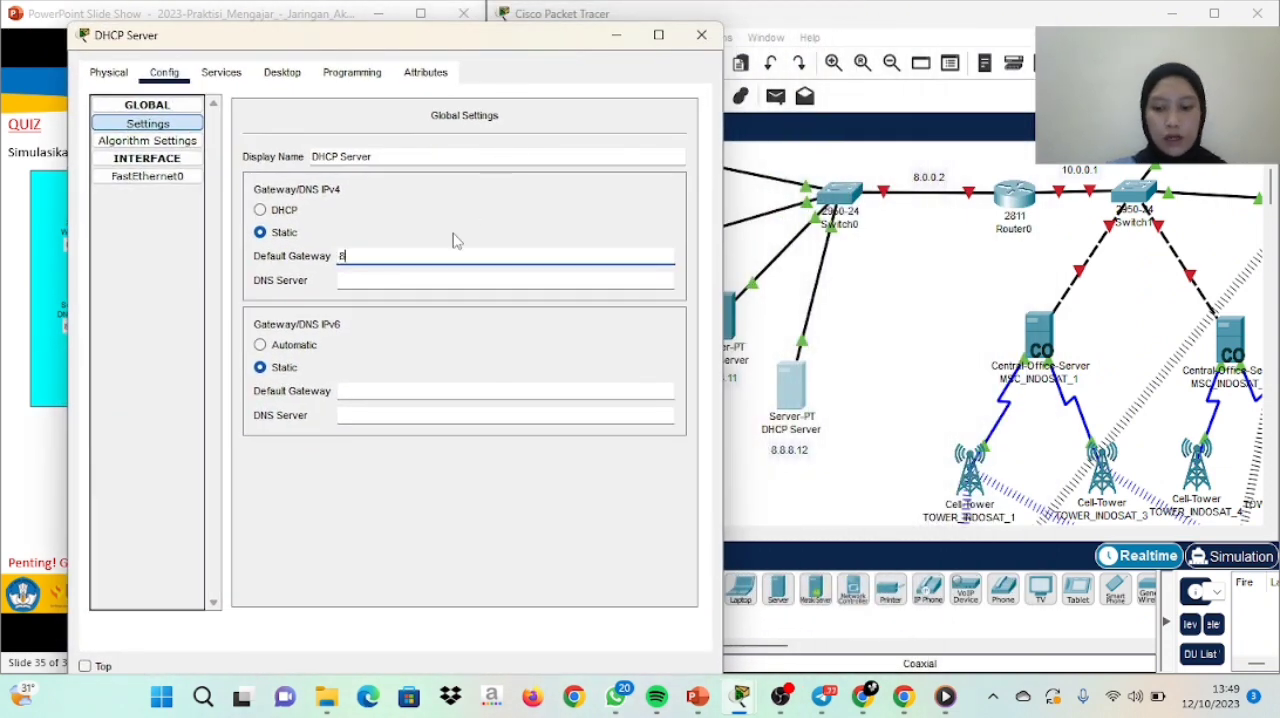
pyautogui.write('.0.0.2')
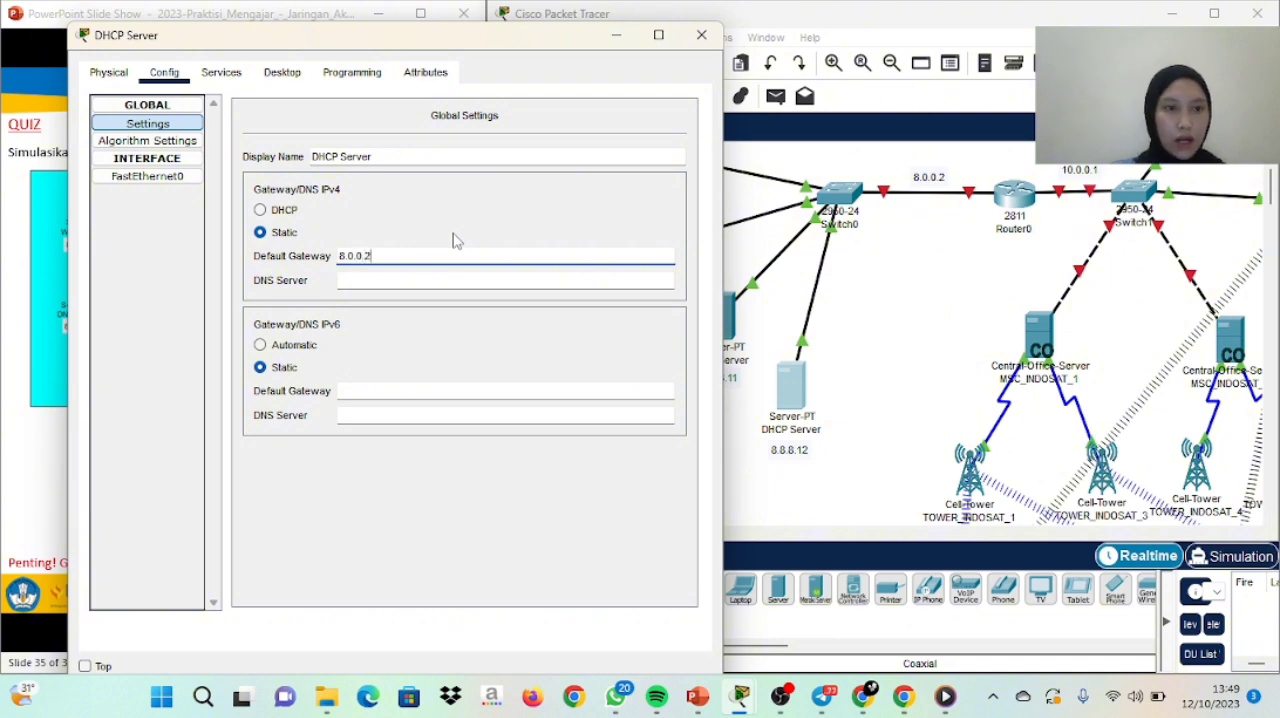
pyautogui.click(422, 279)
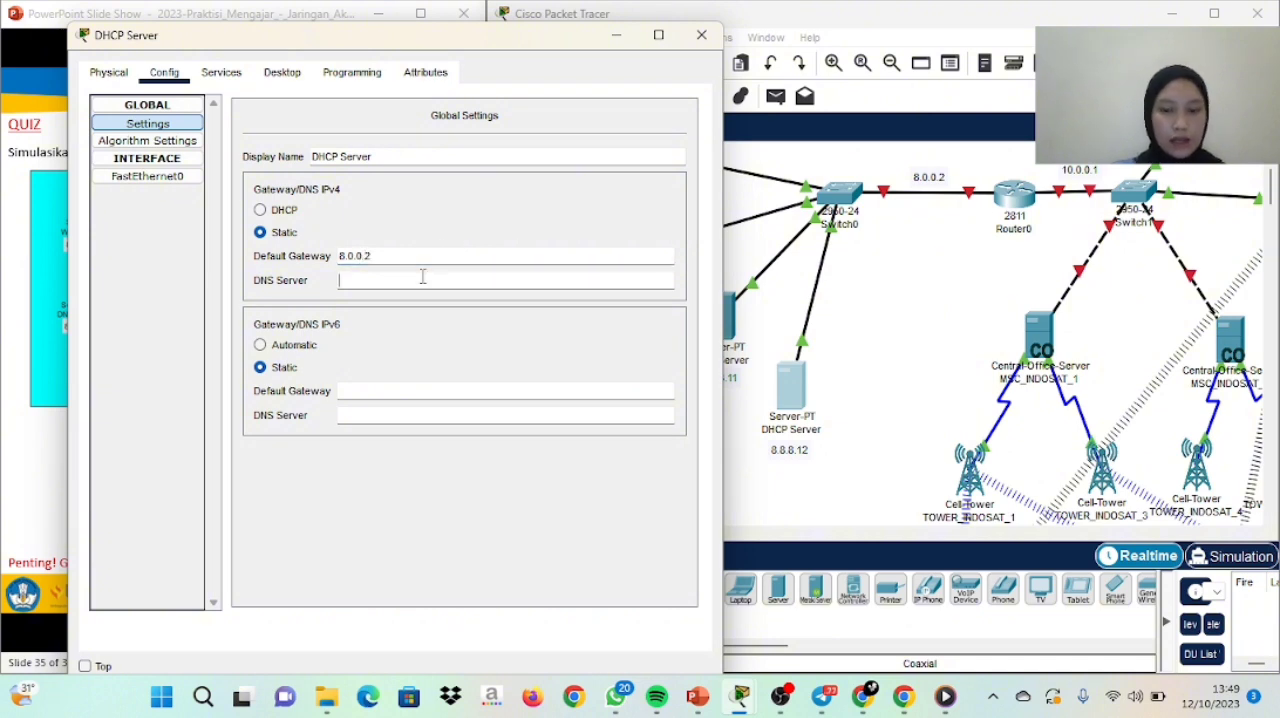
pyautogui.write('8.8.8.8')
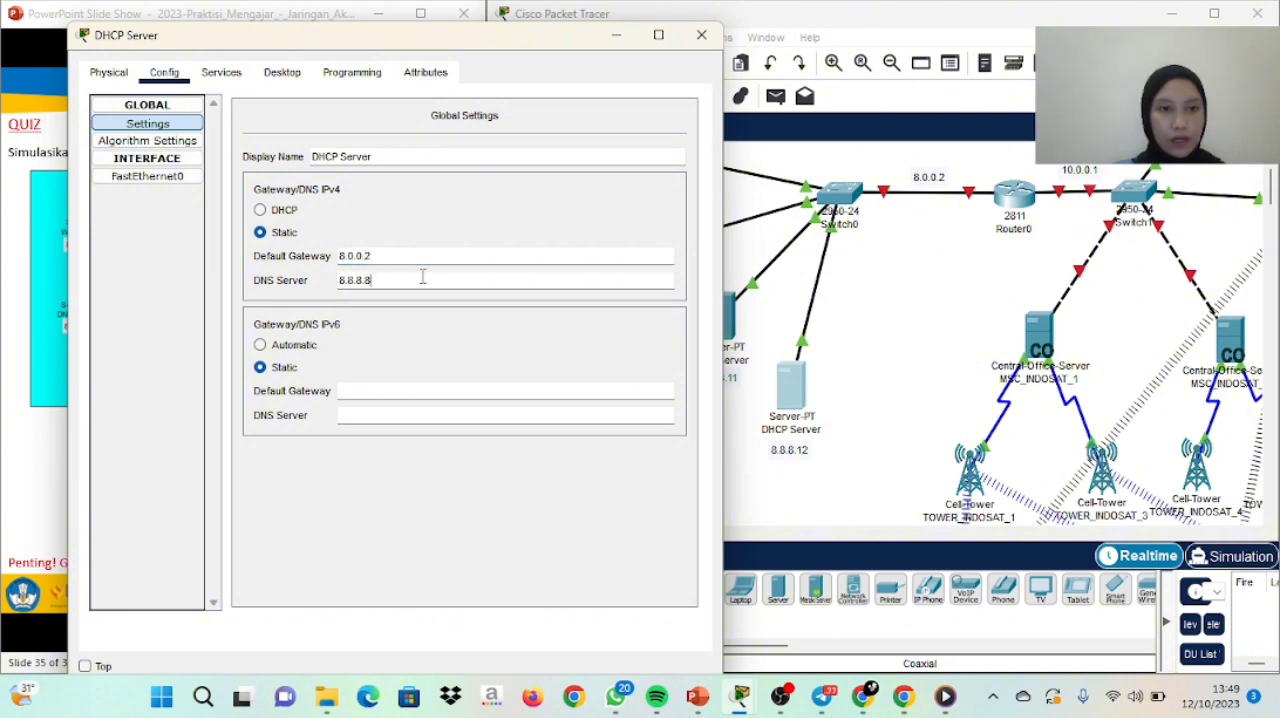
# Give the DHCP Server's FastEthernet0 interface the static IPv4 address 8.8.8.12 with subnet mask 255.0.0.0
pyautogui.click(147, 176)
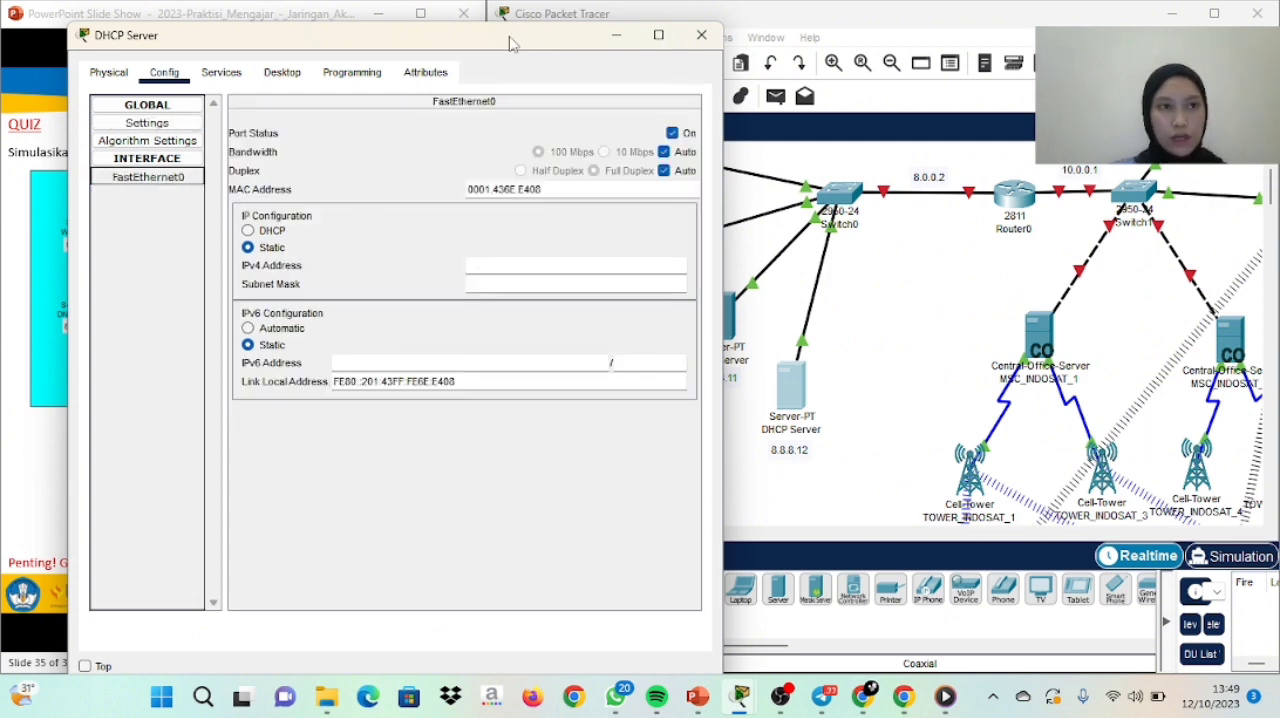
pyautogui.moveTo(509, 43); pyautogui.dragTo(441, 43)
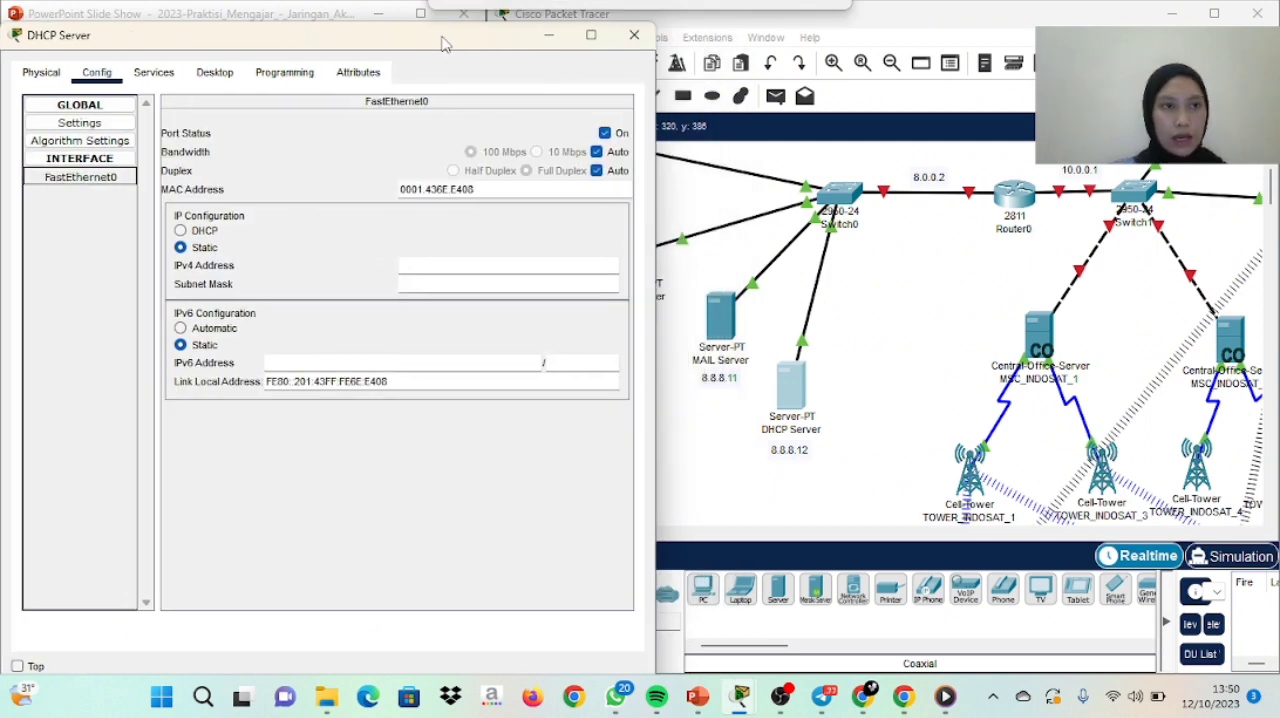
pyautogui.click(417, 272)
pyautogui.write('8.8.8')
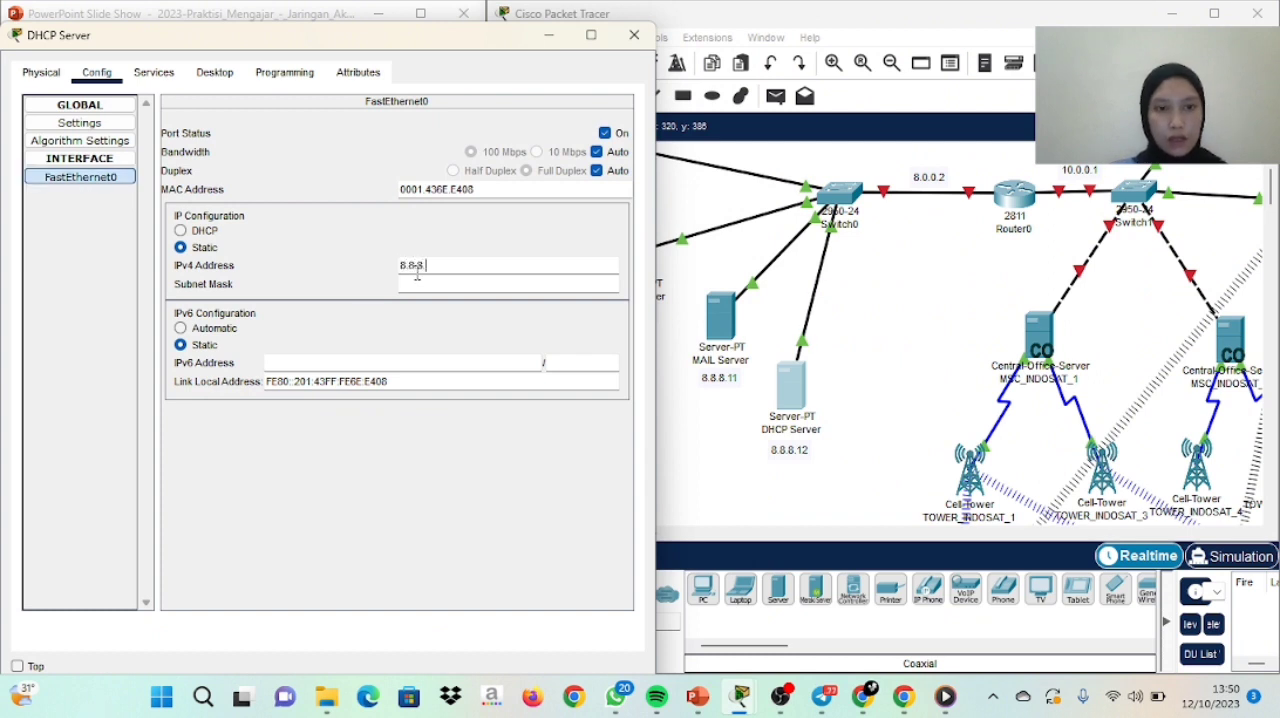
pyautogui.write('.12')
pyautogui.click(421, 284)
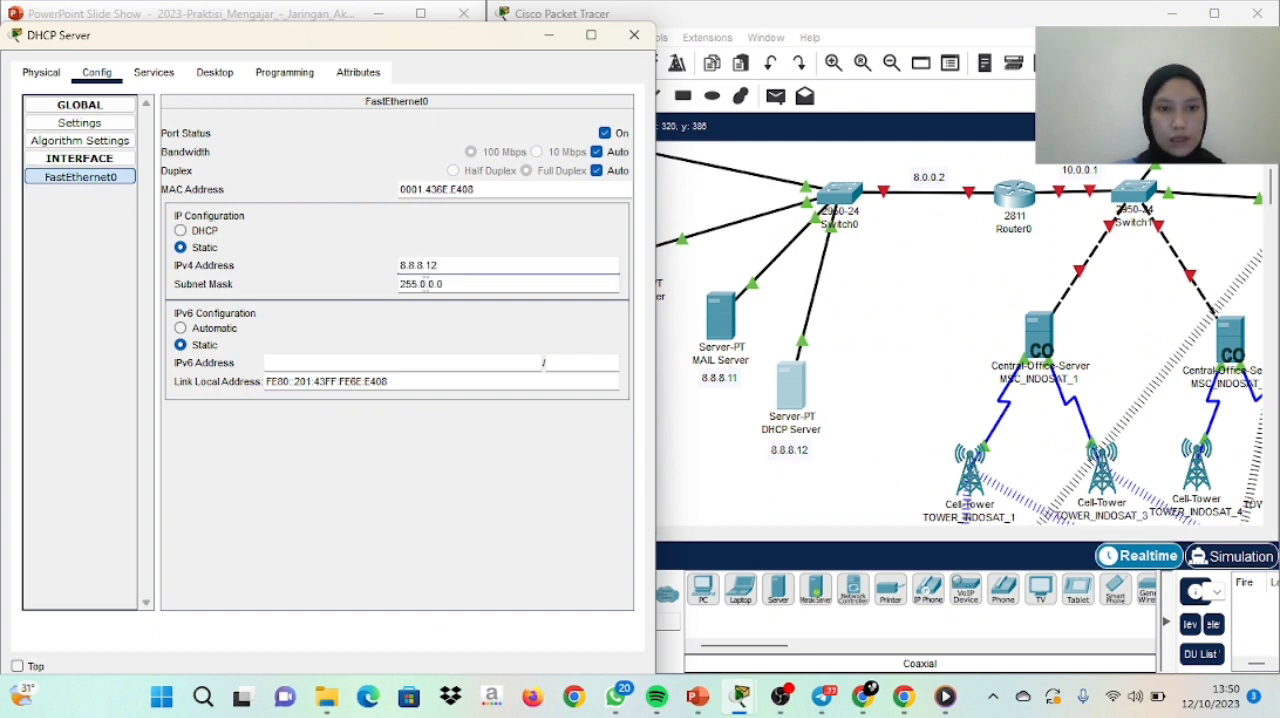
# Turn on the DHCP service for FastEthernet0 on the DHCP Server and save the serverPool pool
pyautogui.click(155, 73)
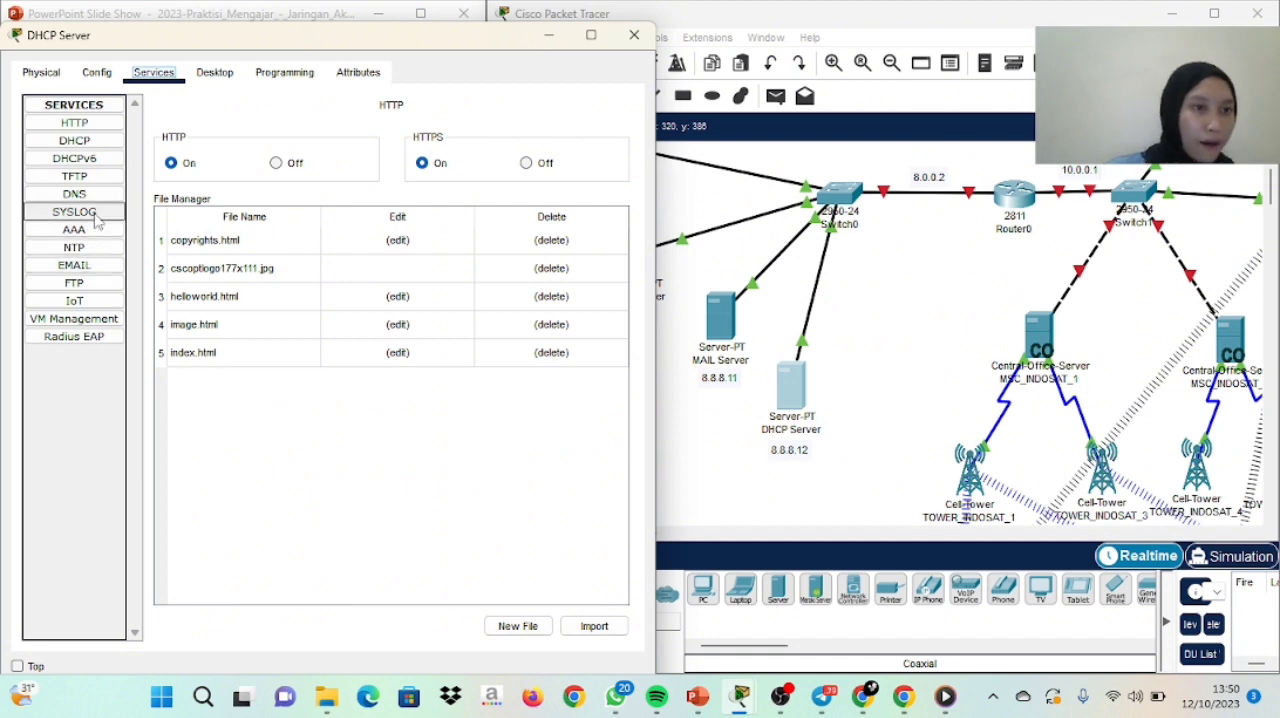
pyautogui.click(90, 146)
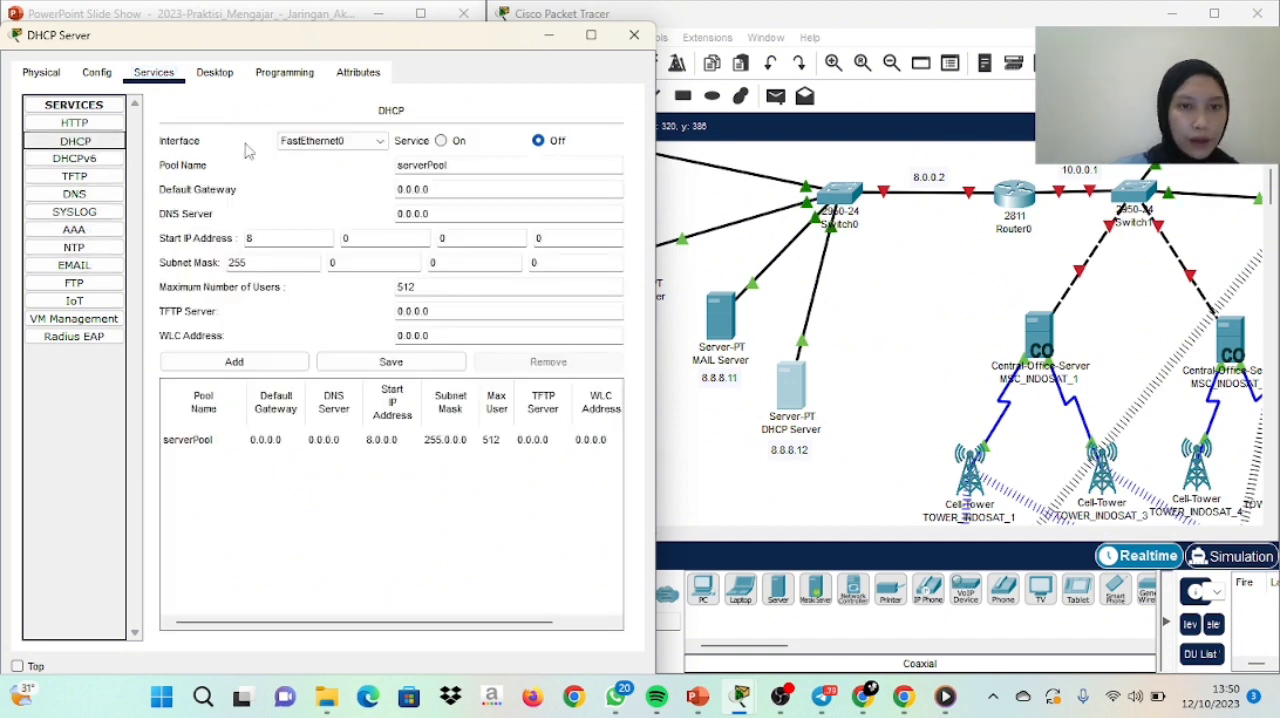
pyautogui.click(441, 141)
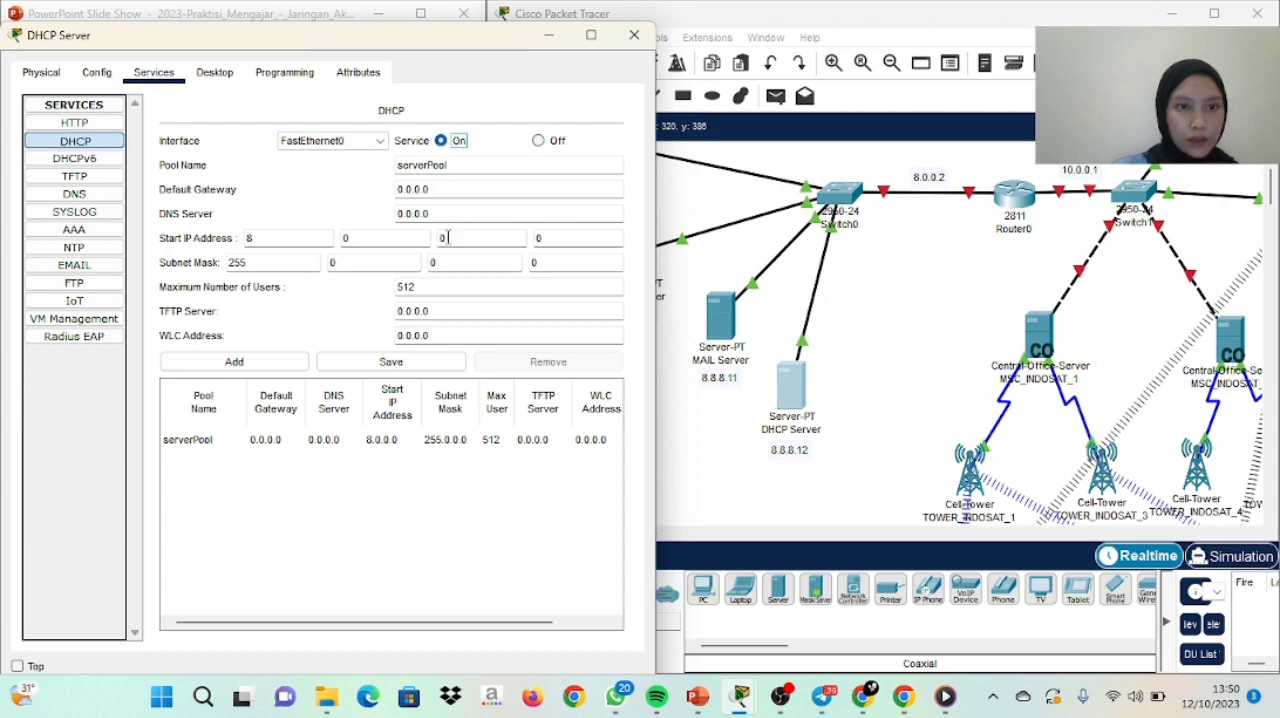
pyautogui.click(323, 366)
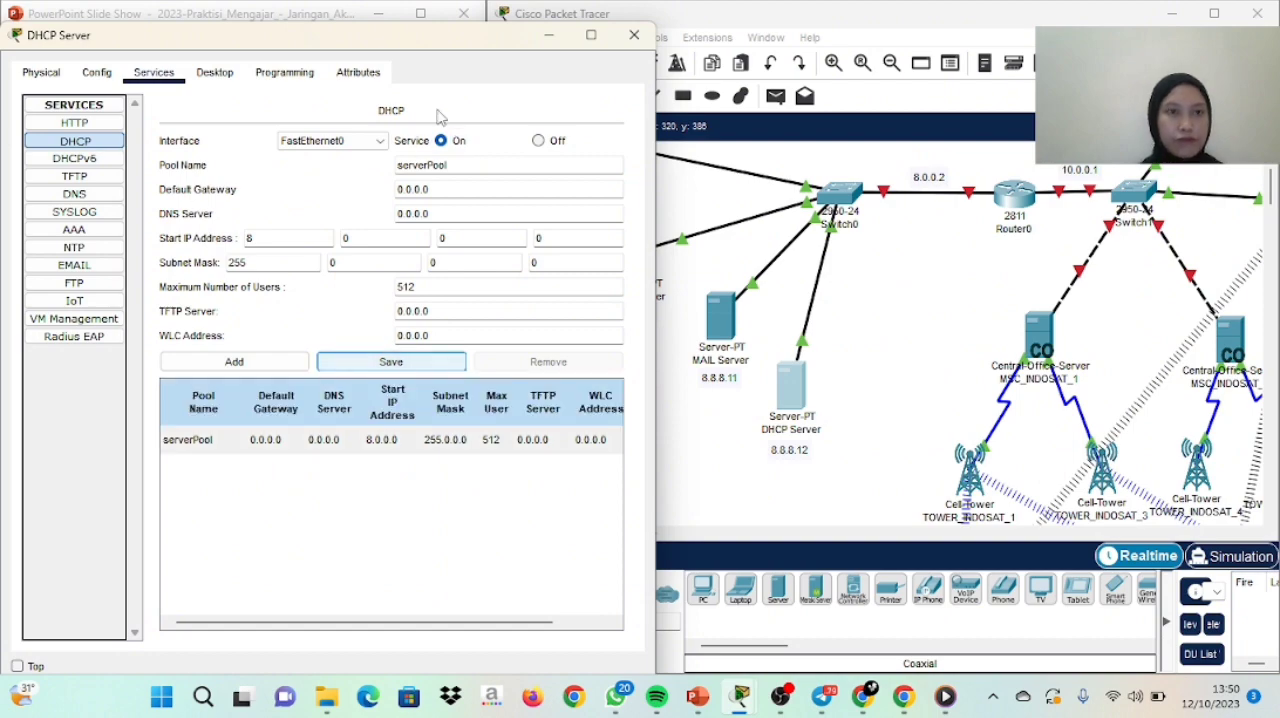
pyautogui.click(634, 35)
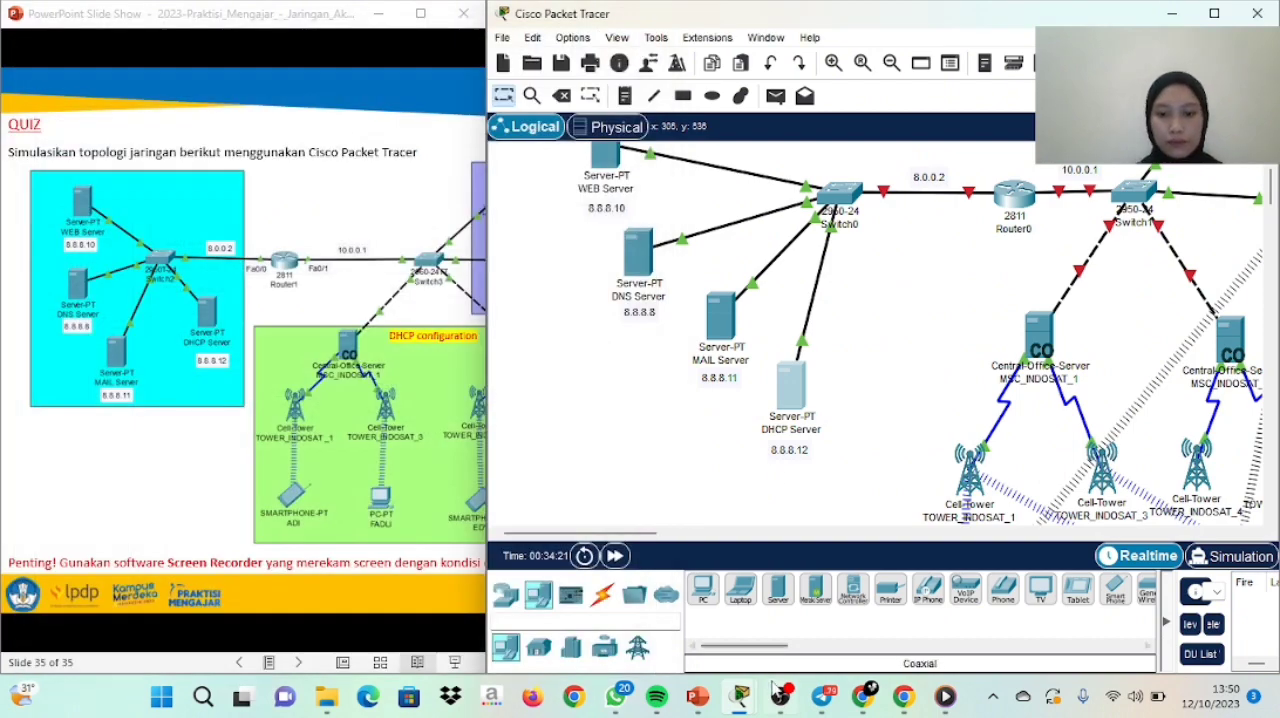
pyautogui.click(781, 697)
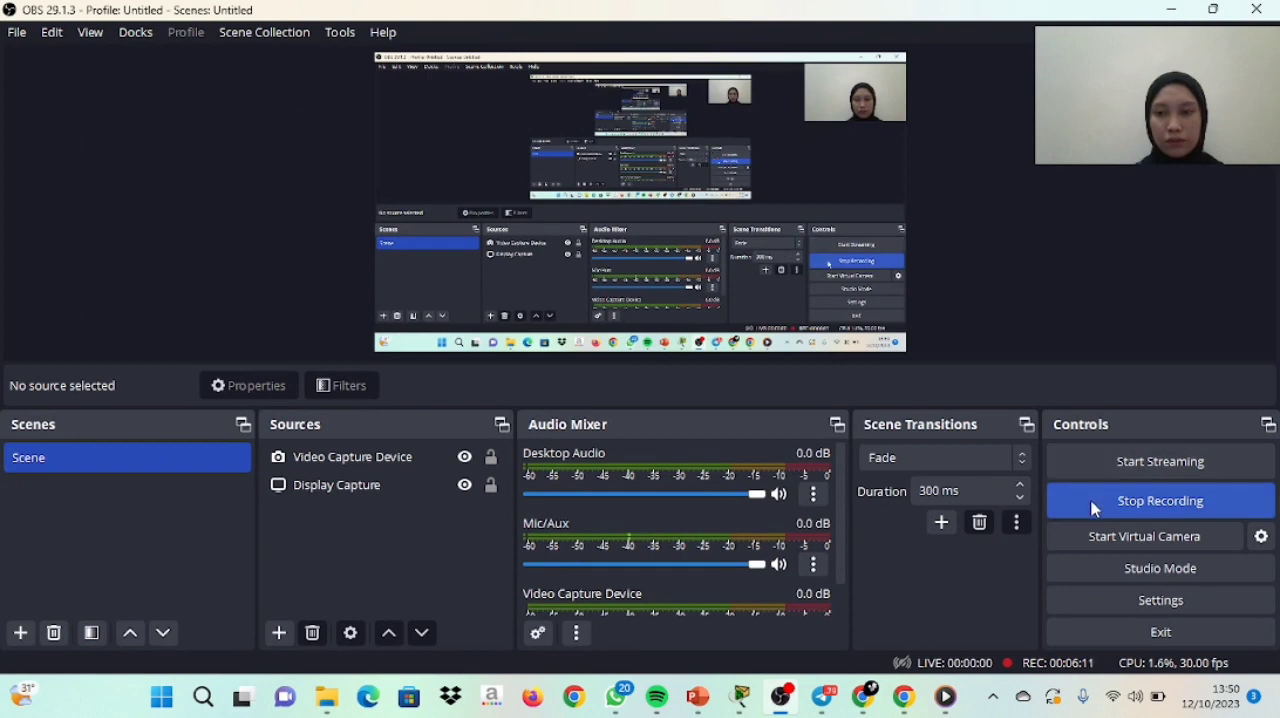
pyautogui.click(1091, 503)
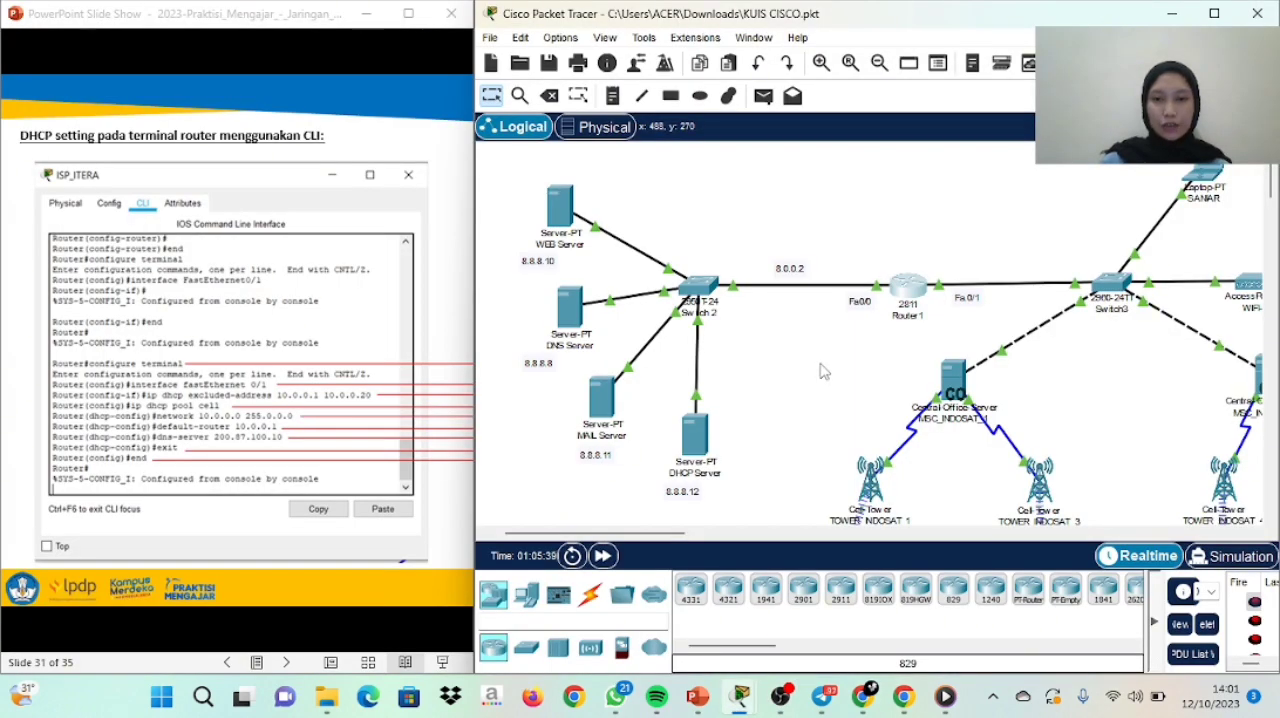
# Review Router1's FastEthernet0/0 and FastEthernet0/1 addressing, its RIP network list and its command-line configuration
pyautogui.click(922, 293)
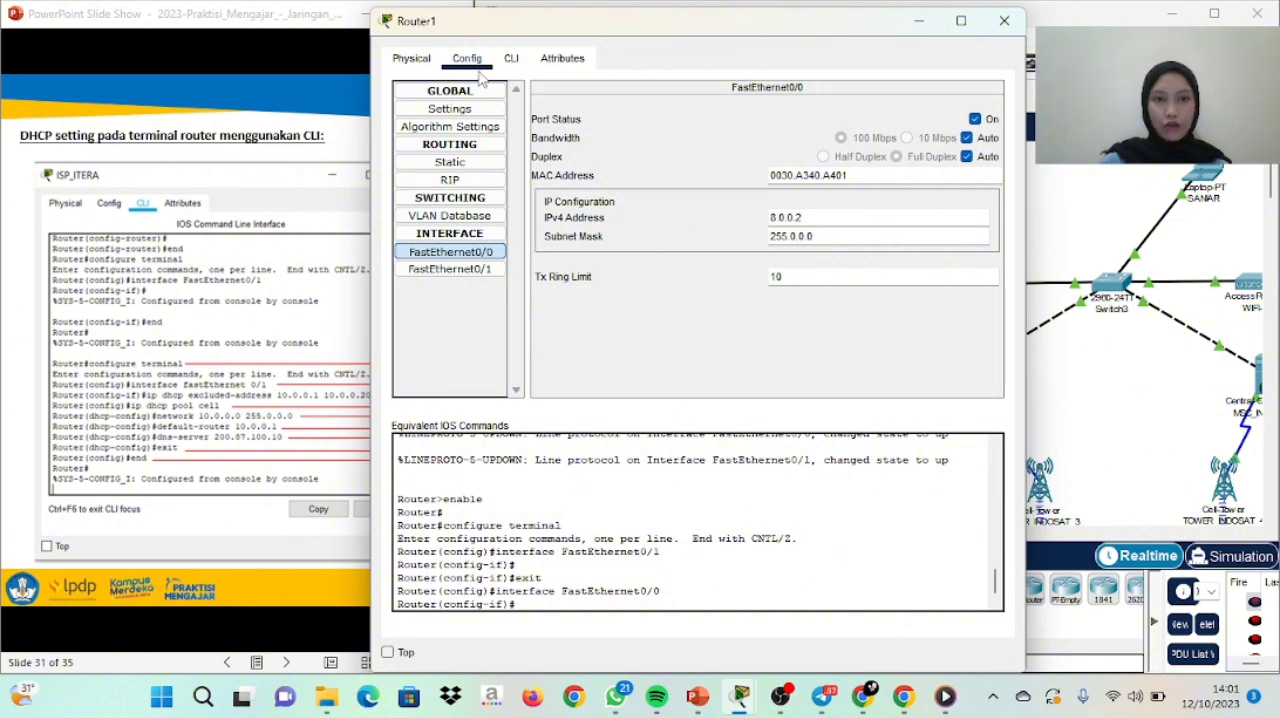
pyautogui.click(492, 257)
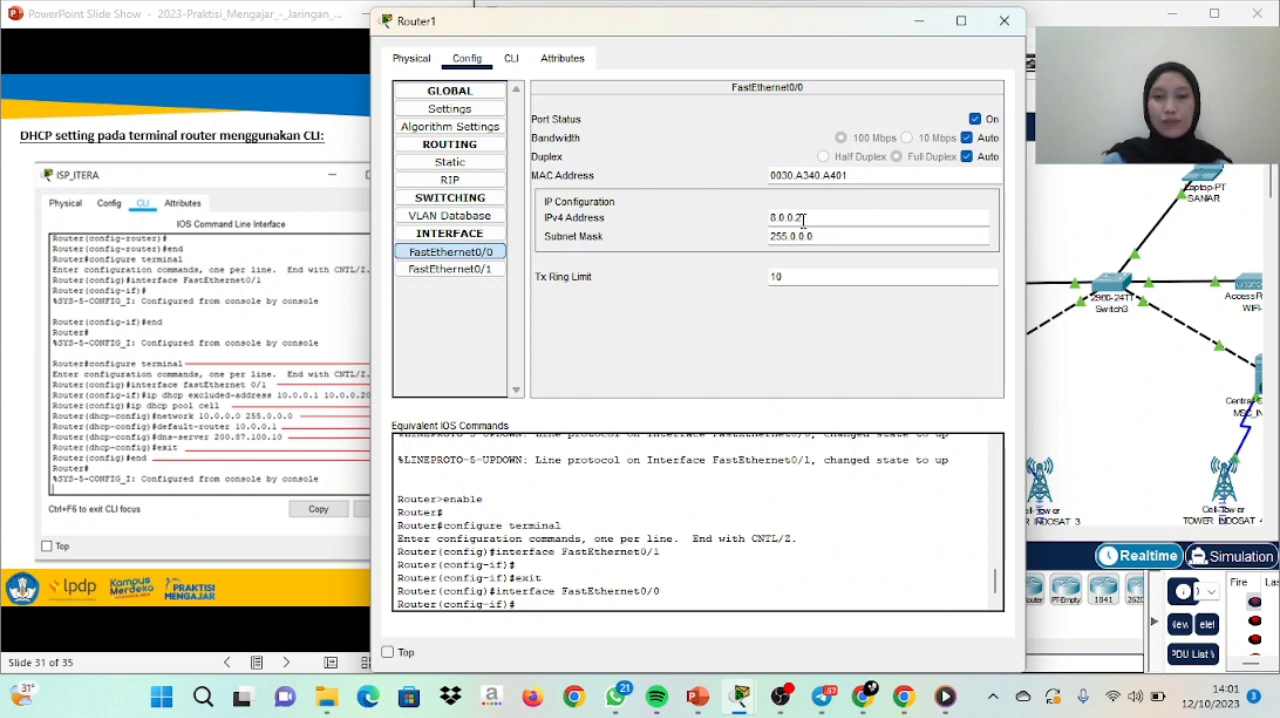
pyautogui.click(490, 275)
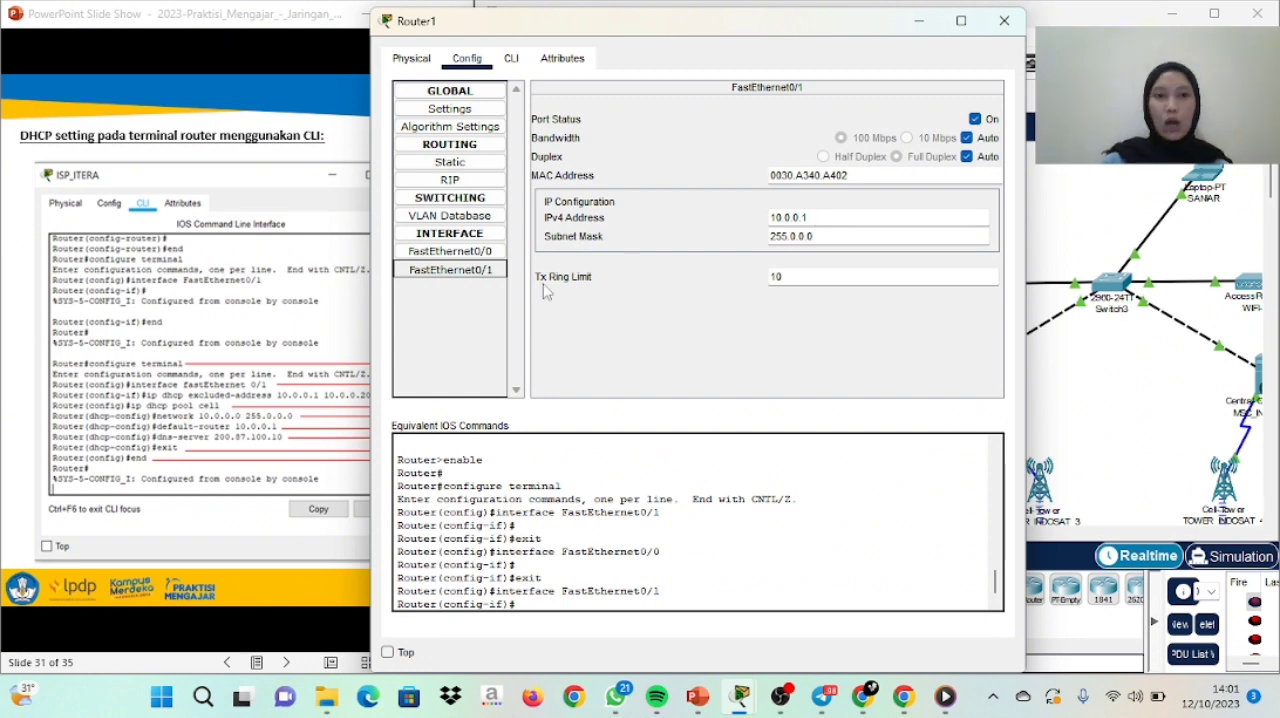
pyautogui.click(470, 181)
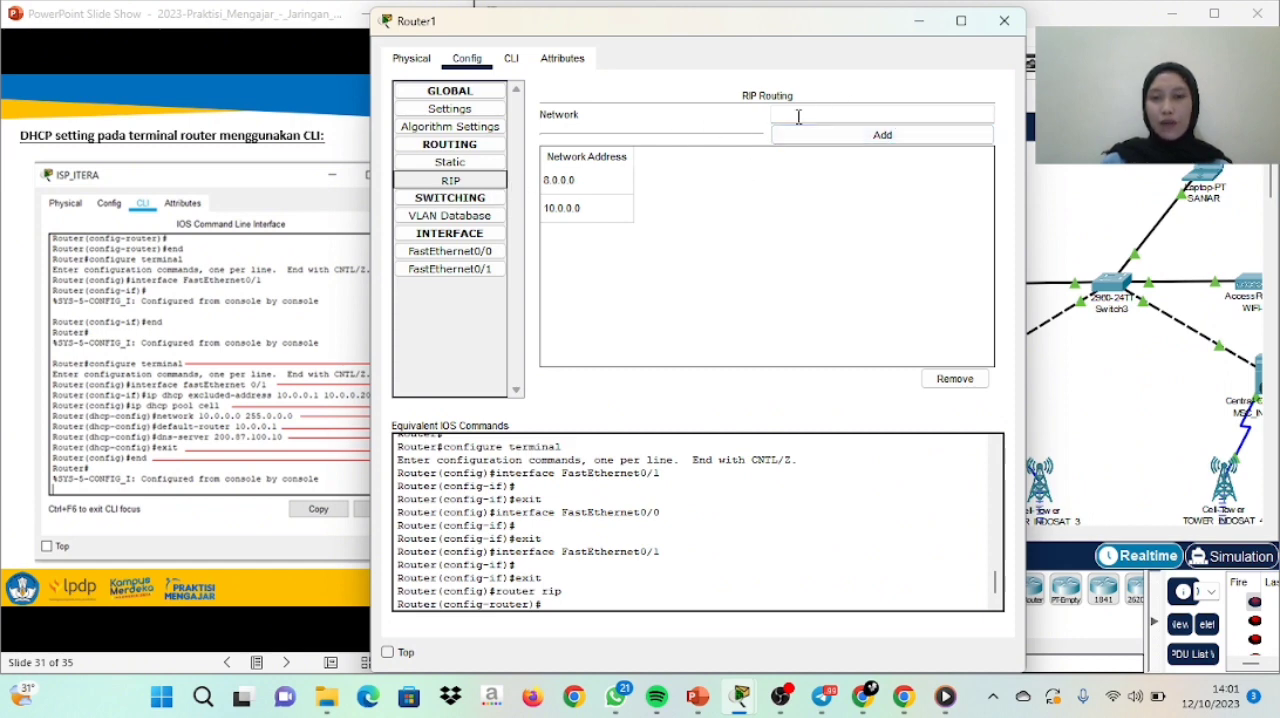
pyautogui.click(513, 64)
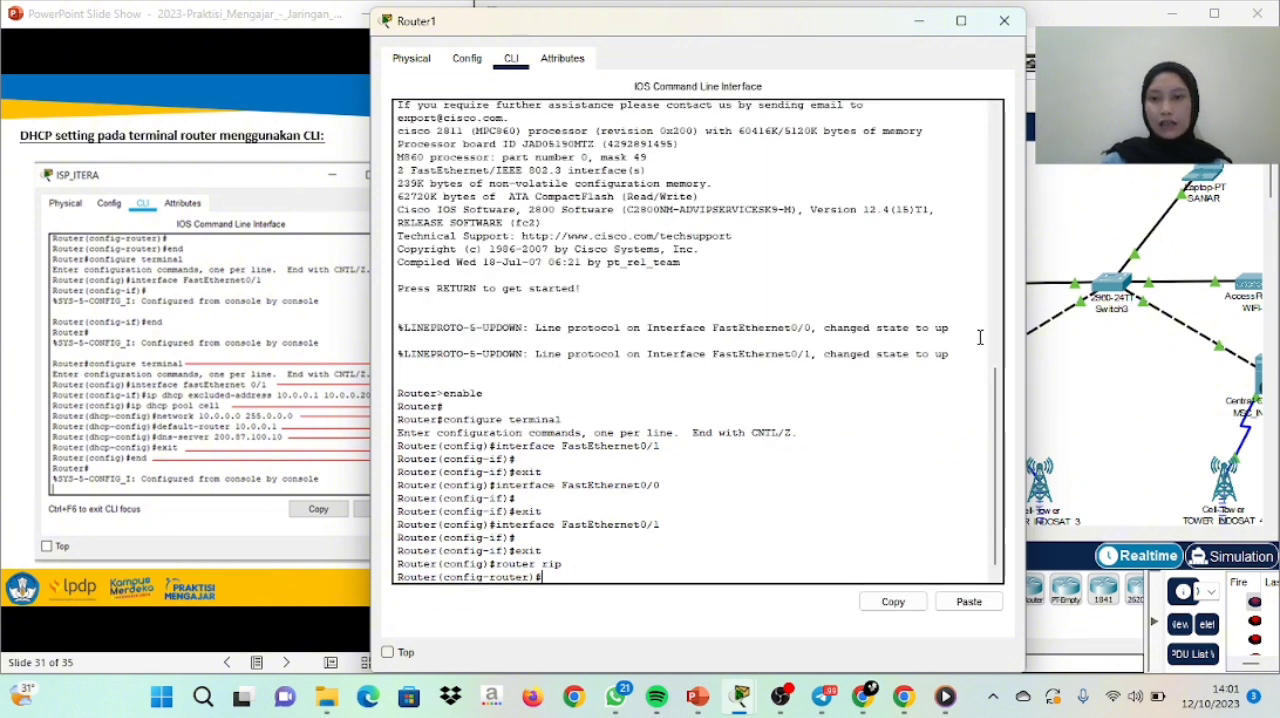
pyautogui.moveTo(993, 386); pyautogui.dragTo(1003, 415)
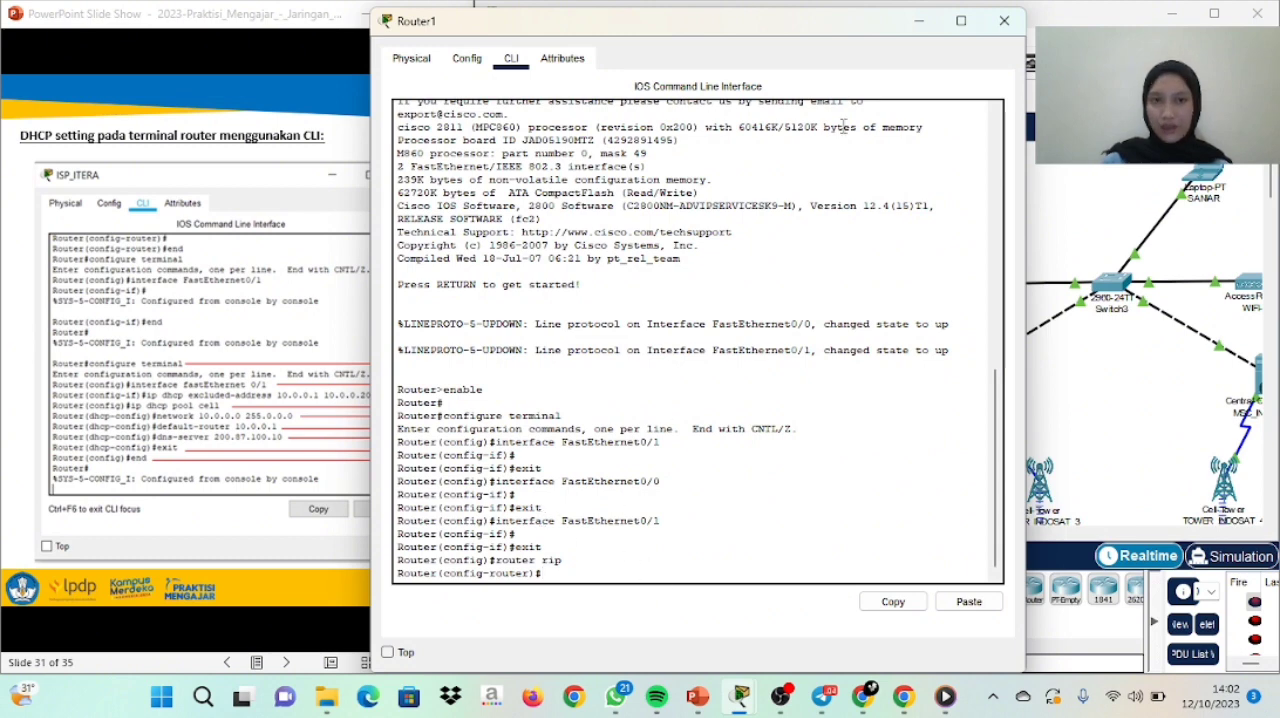
pyautogui.click(1004, 20)
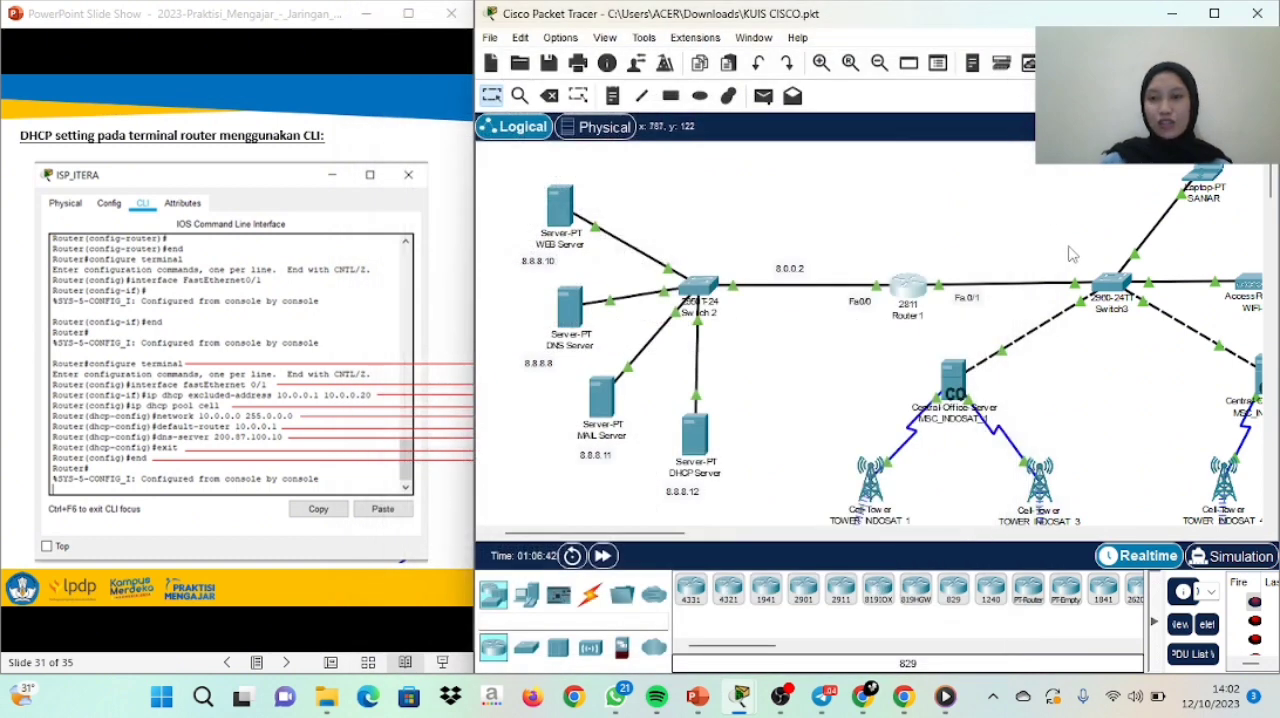
# Set the SSID on Port 1 of the WIFI-1 access point to WIFI-1
pyautogui.moveTo(669, 536); pyautogui.dragTo(745, 540)
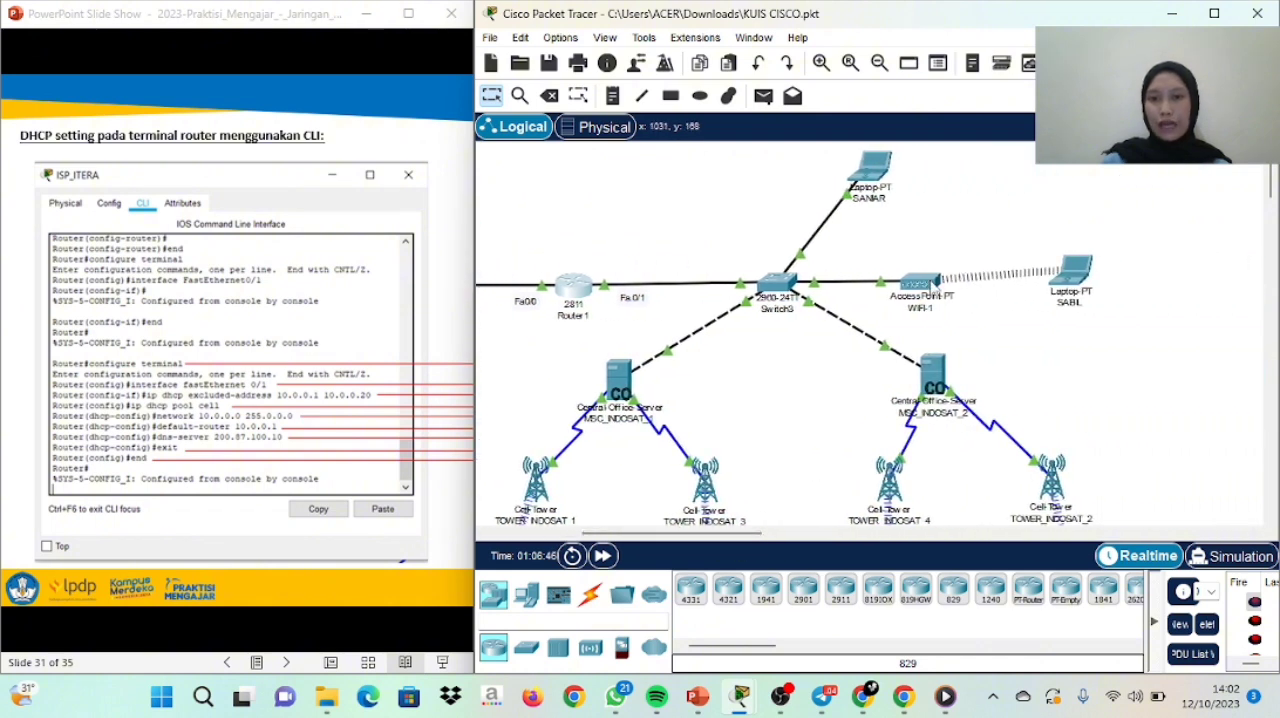
pyautogui.click(932, 285)
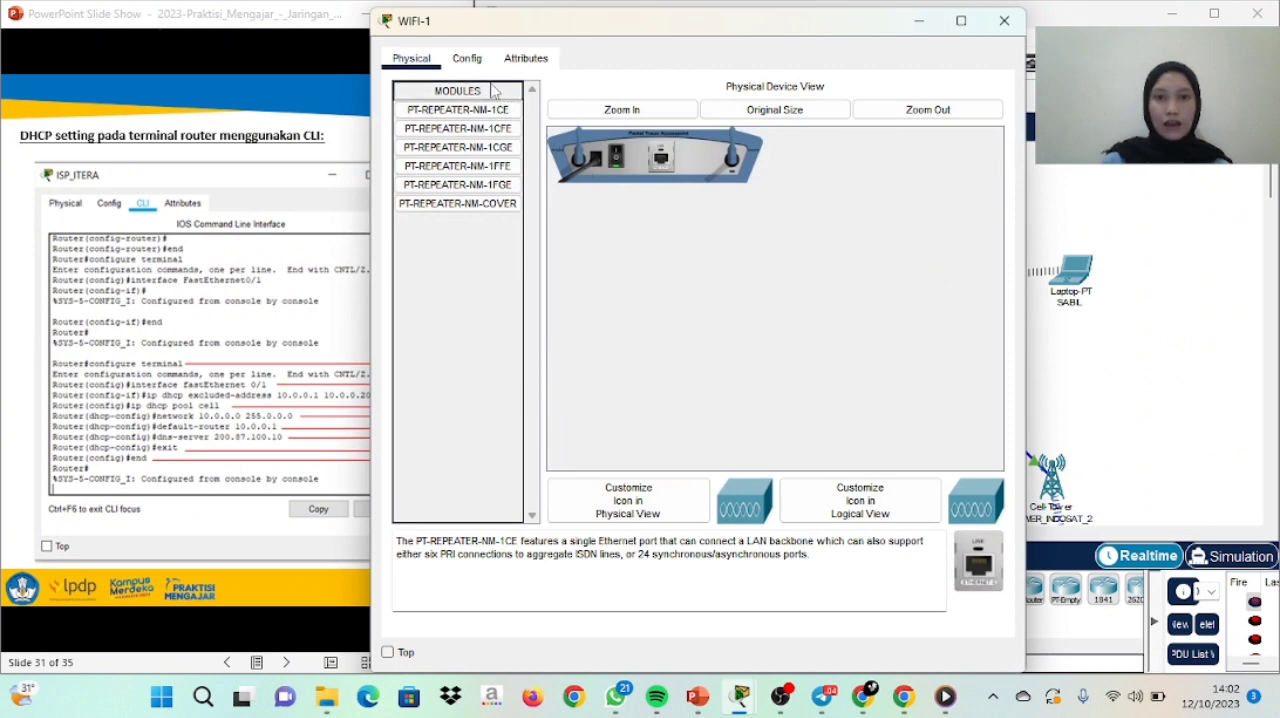
pyautogui.click(467, 60)
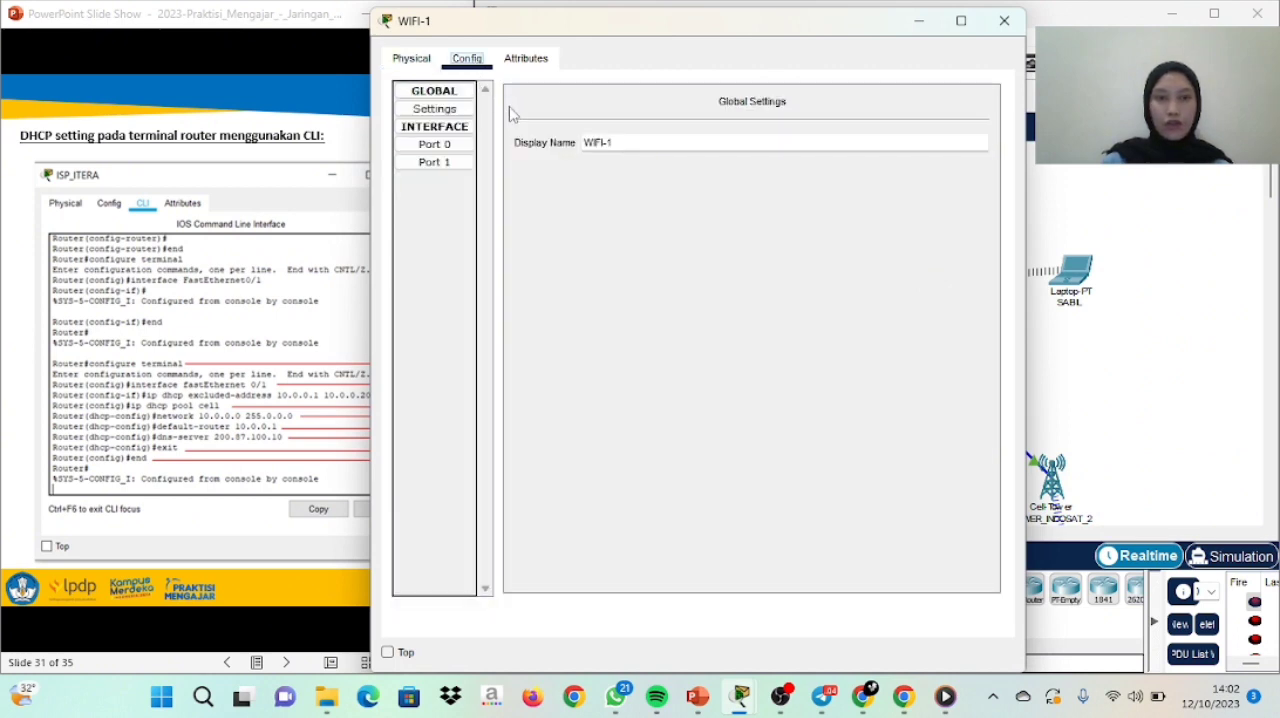
pyautogui.click(436, 162)
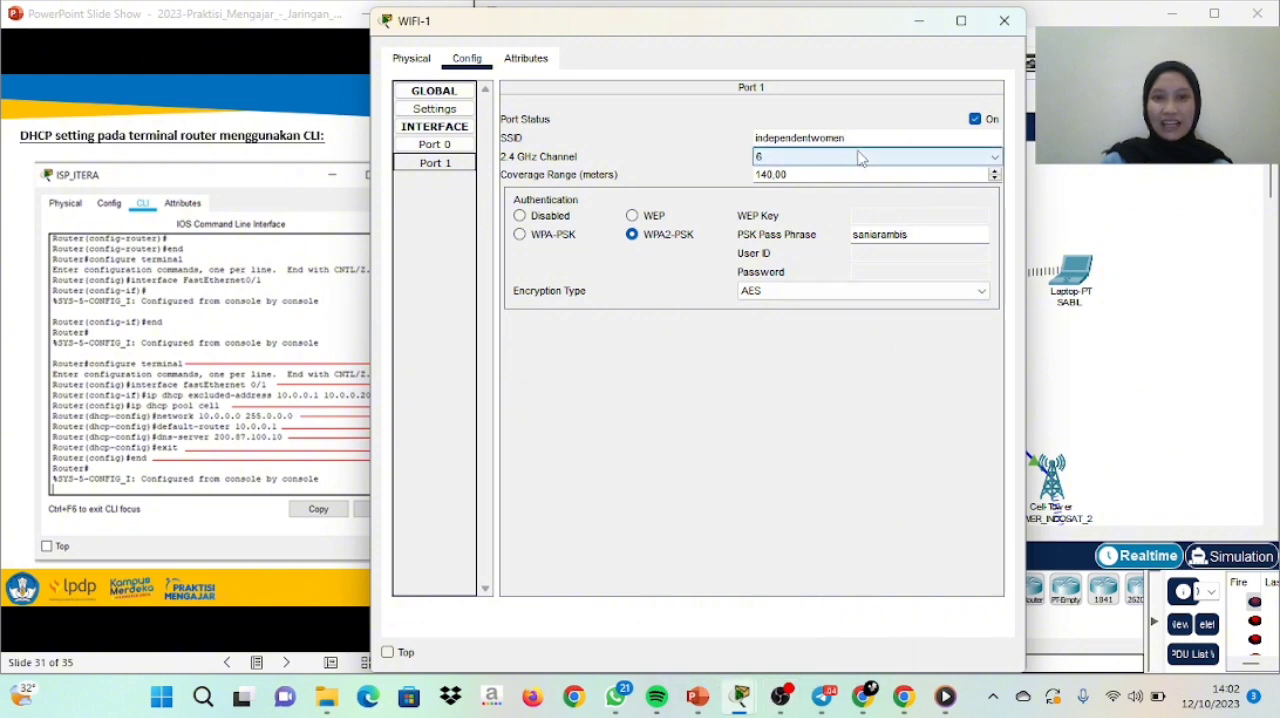
pyautogui.moveTo(860, 143); pyautogui.dragTo(748, 147)
pyautogui.press('BackSpace')
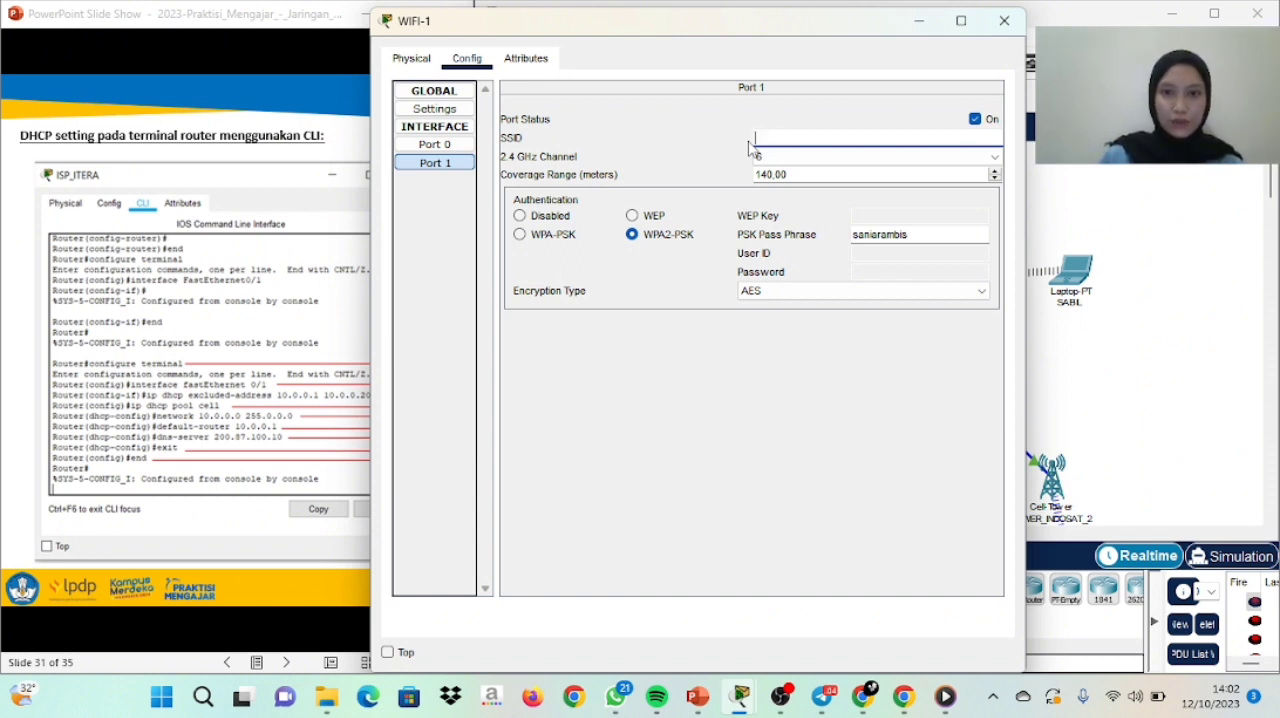
pyautogui.press('capslock')
pyautogui.write('WIFI-1')
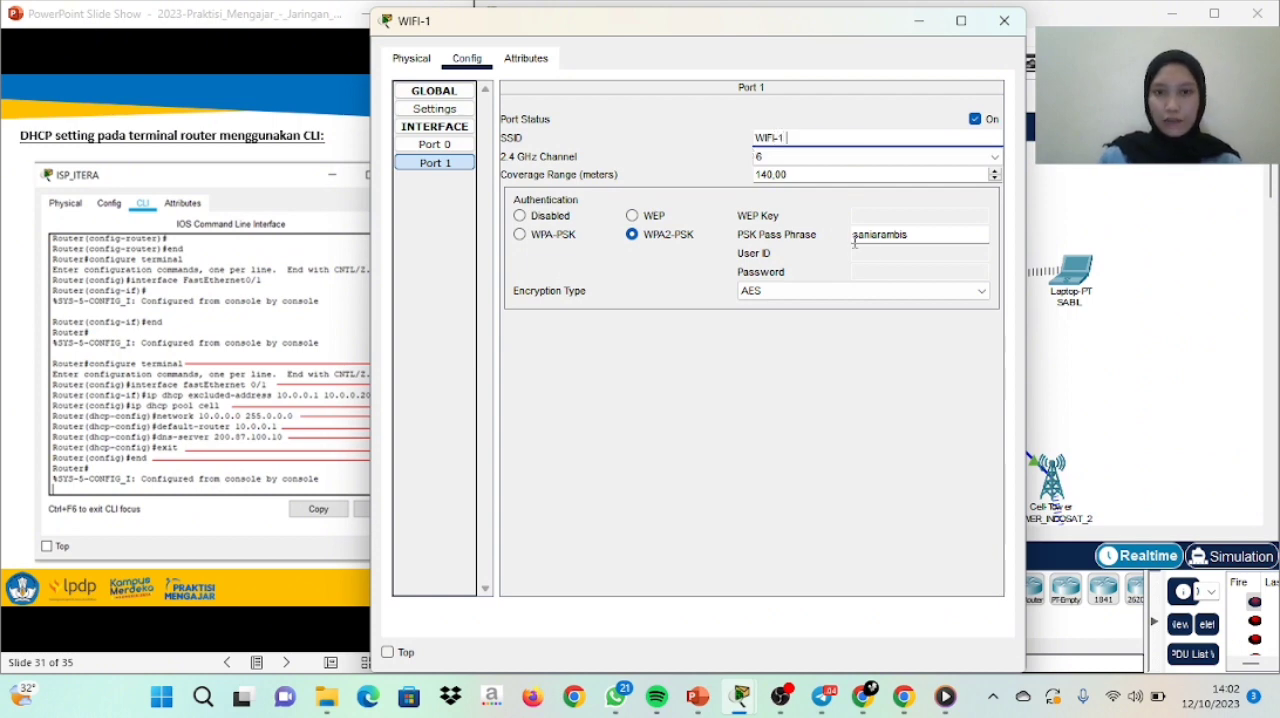
# Replace the WPA2-PSK pass phrase on the access point's Port 1 and close its configuration
pyautogui.moveTo(908, 234); pyautogui.dragTo(836, 240)
pyautogui.press('BackSpace')
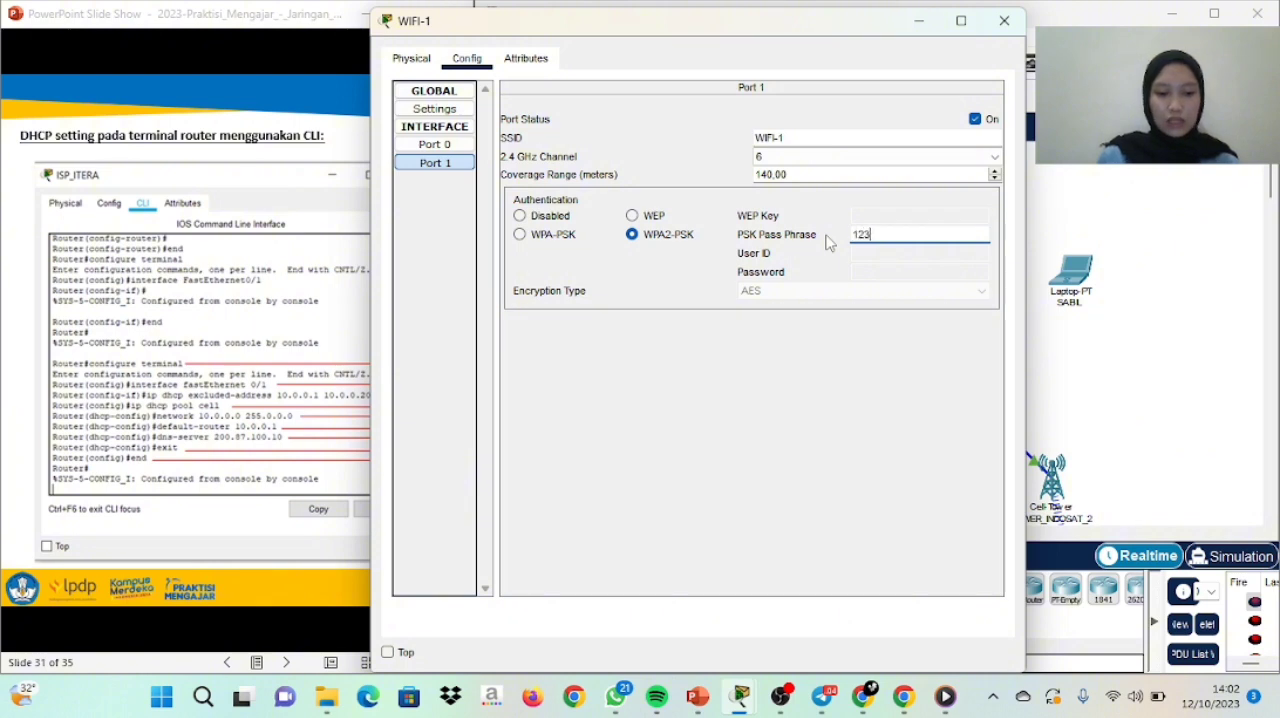
pyautogui.write('12345678')
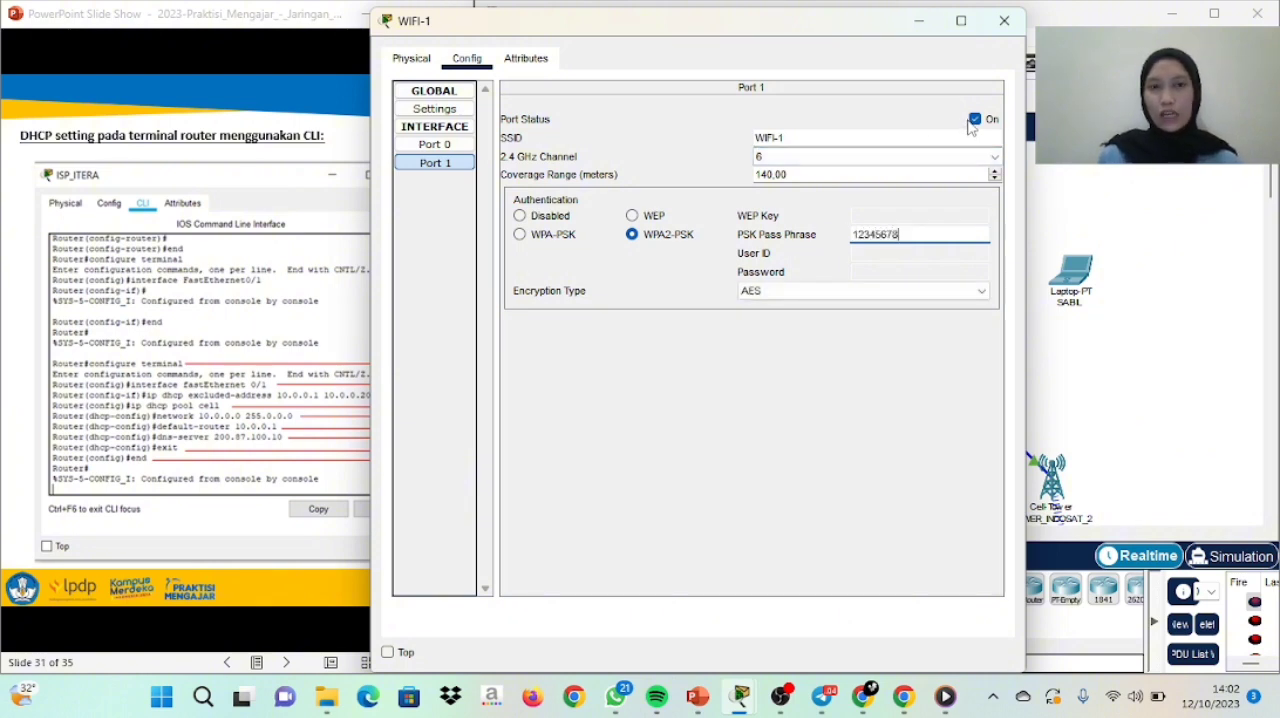
pyautogui.click(1003, 22)
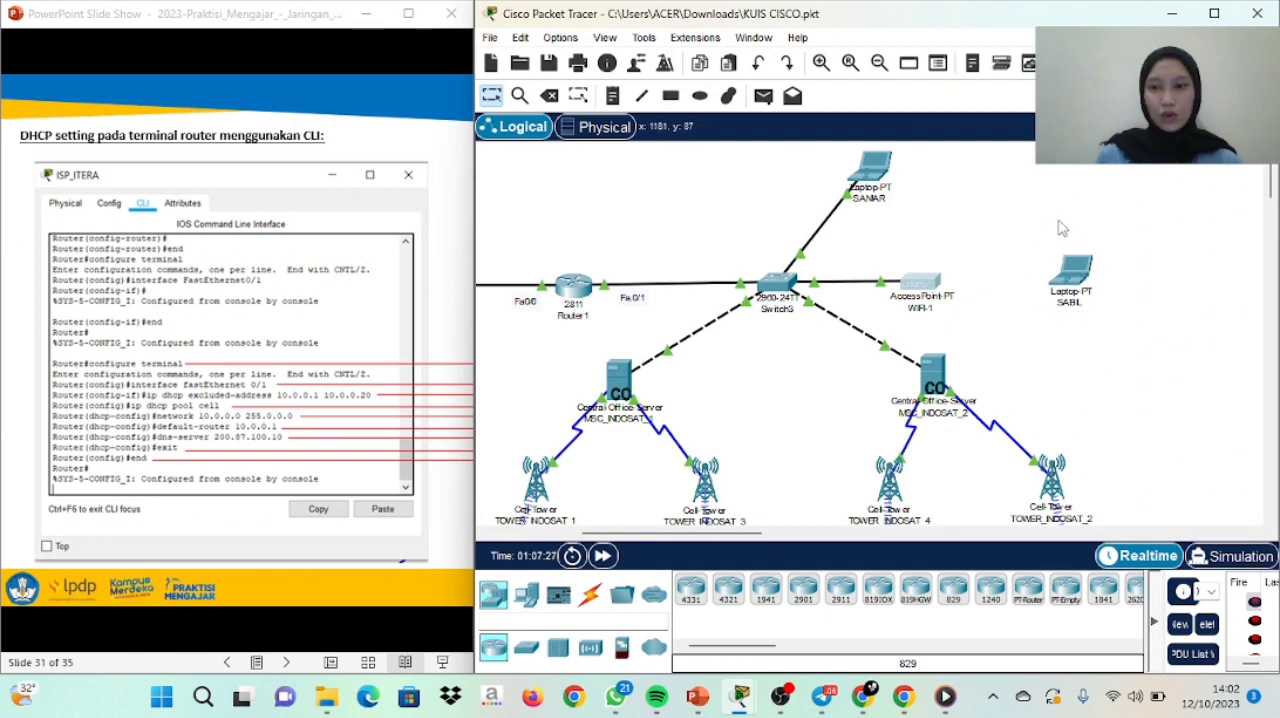
# Remove the wireless module from the wireless laptop and install a WPC300N module in its slot
pyautogui.click(1072, 283)
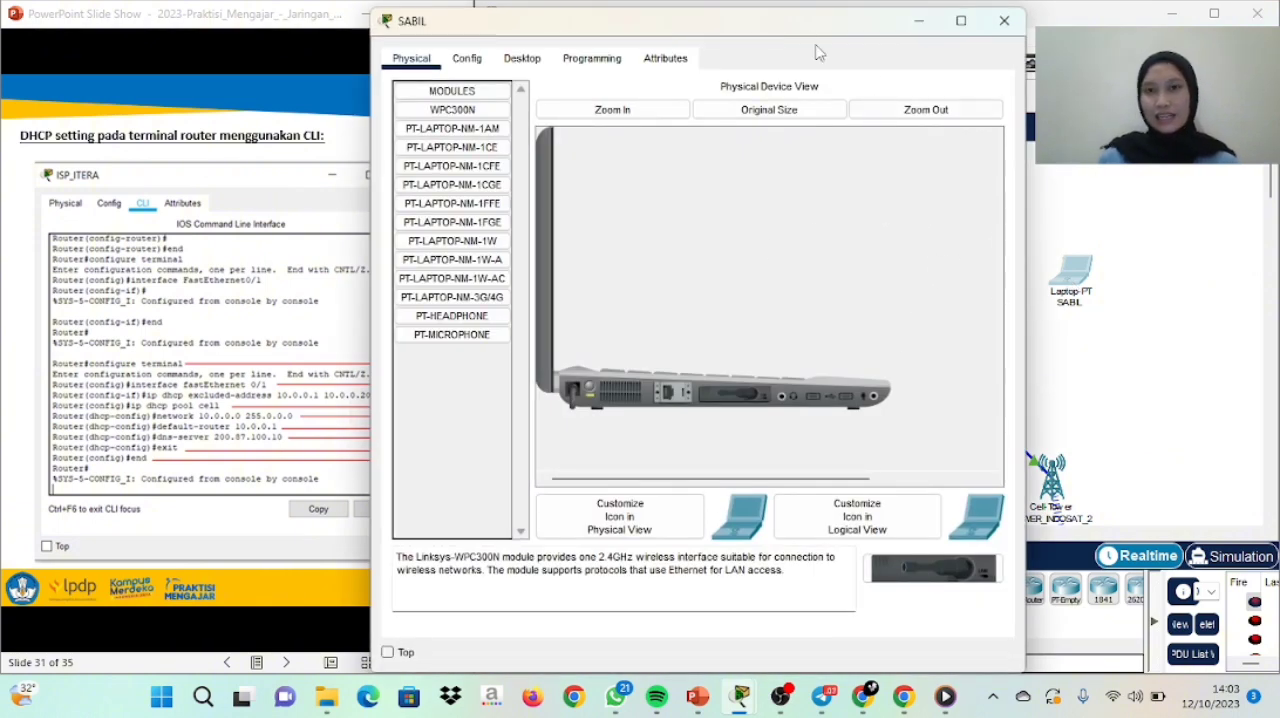
pyautogui.moveTo(794, 24); pyautogui.dragTo(531, 30)
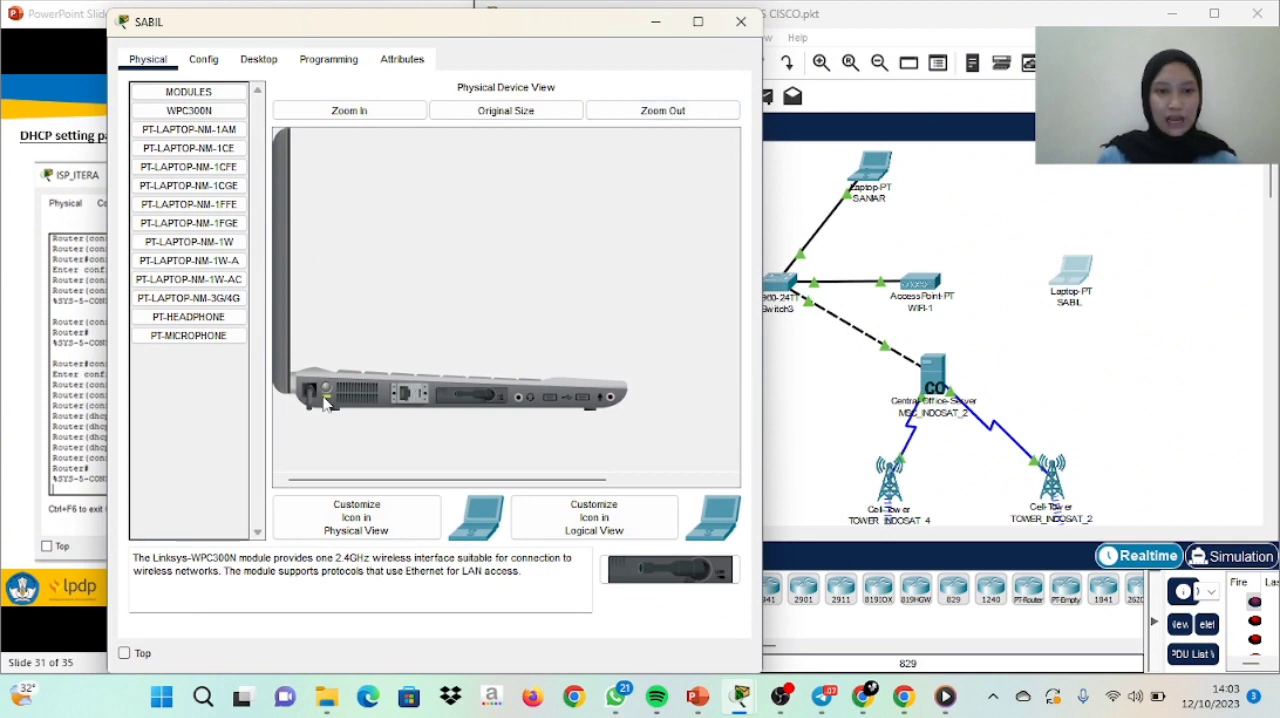
pyautogui.moveTo(480, 403); pyautogui.dragTo(209, 444)
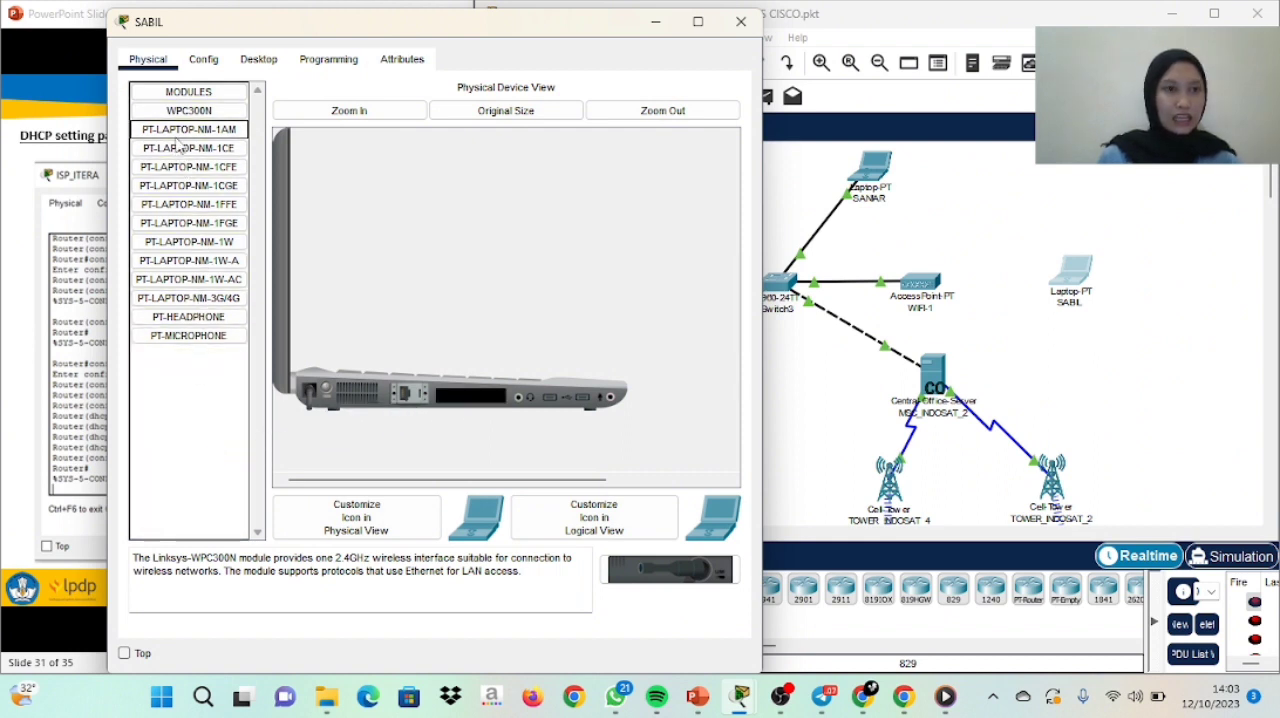
pyautogui.moveTo(180, 115); pyautogui.dragTo(465, 404)
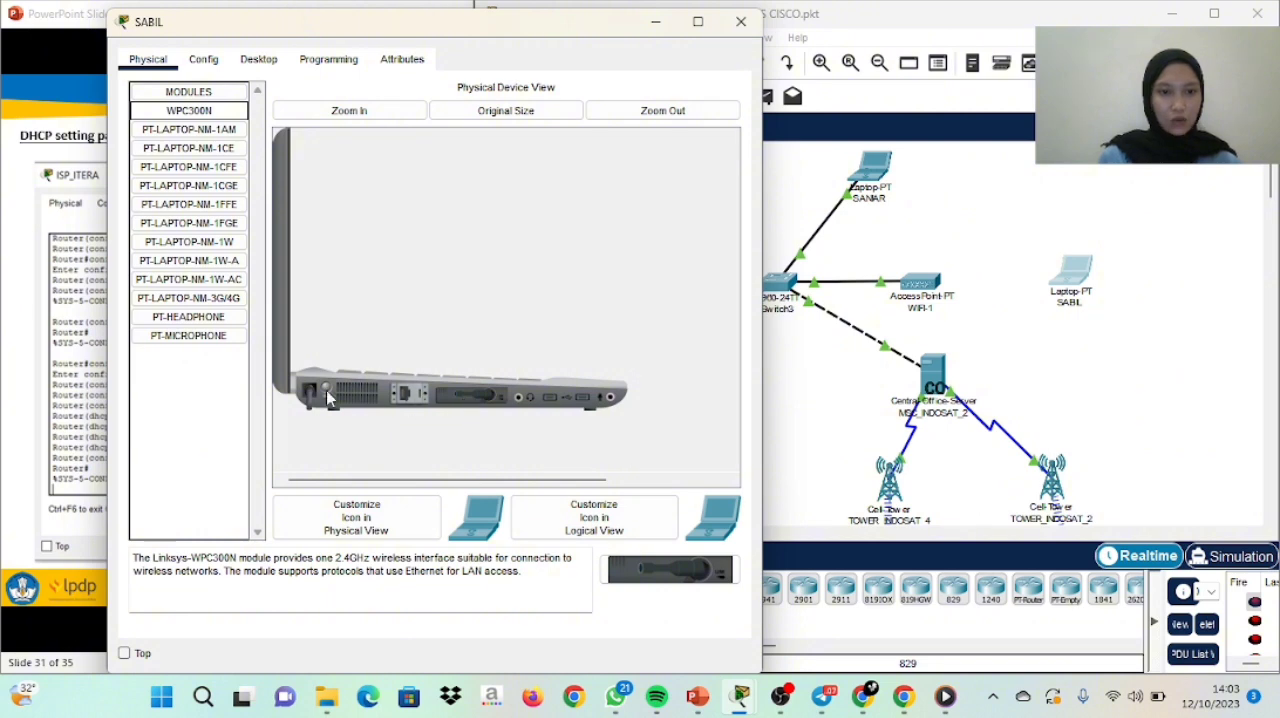
# Set the SSID of the wireless laptop's Wireless0 interface to WIFI_1
pyautogui.click(203, 59)
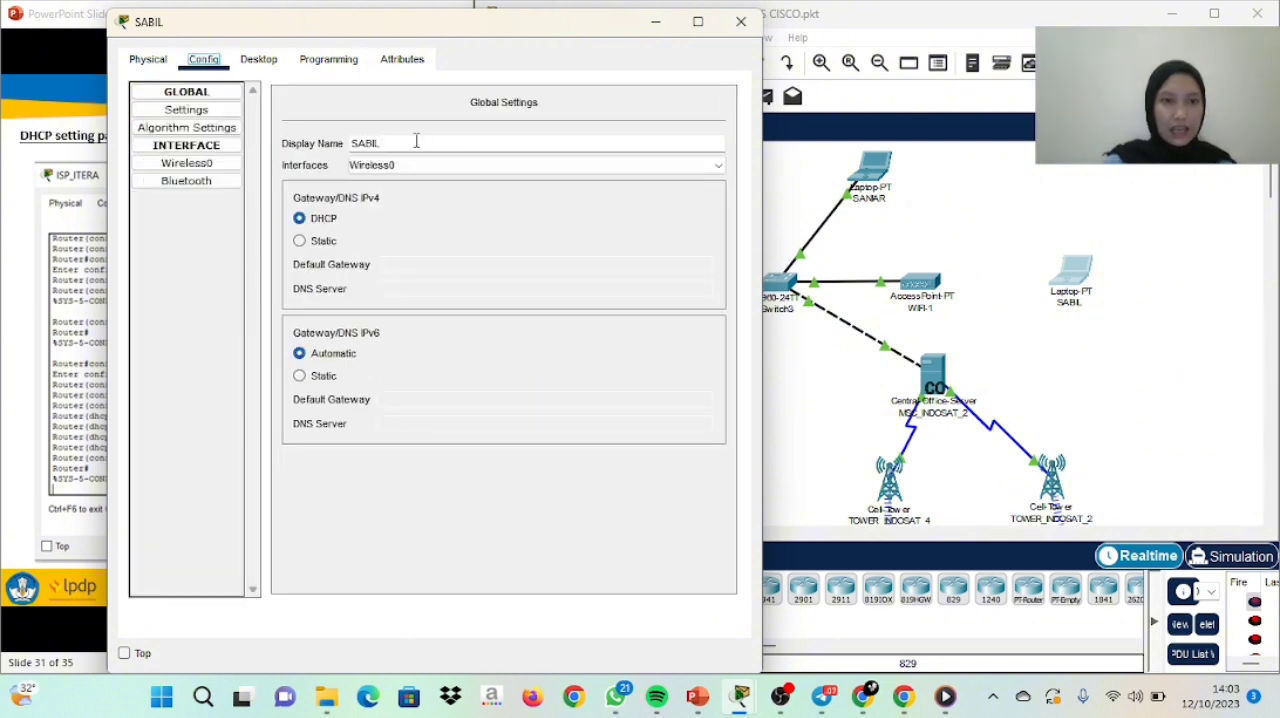
pyautogui.click(203, 165)
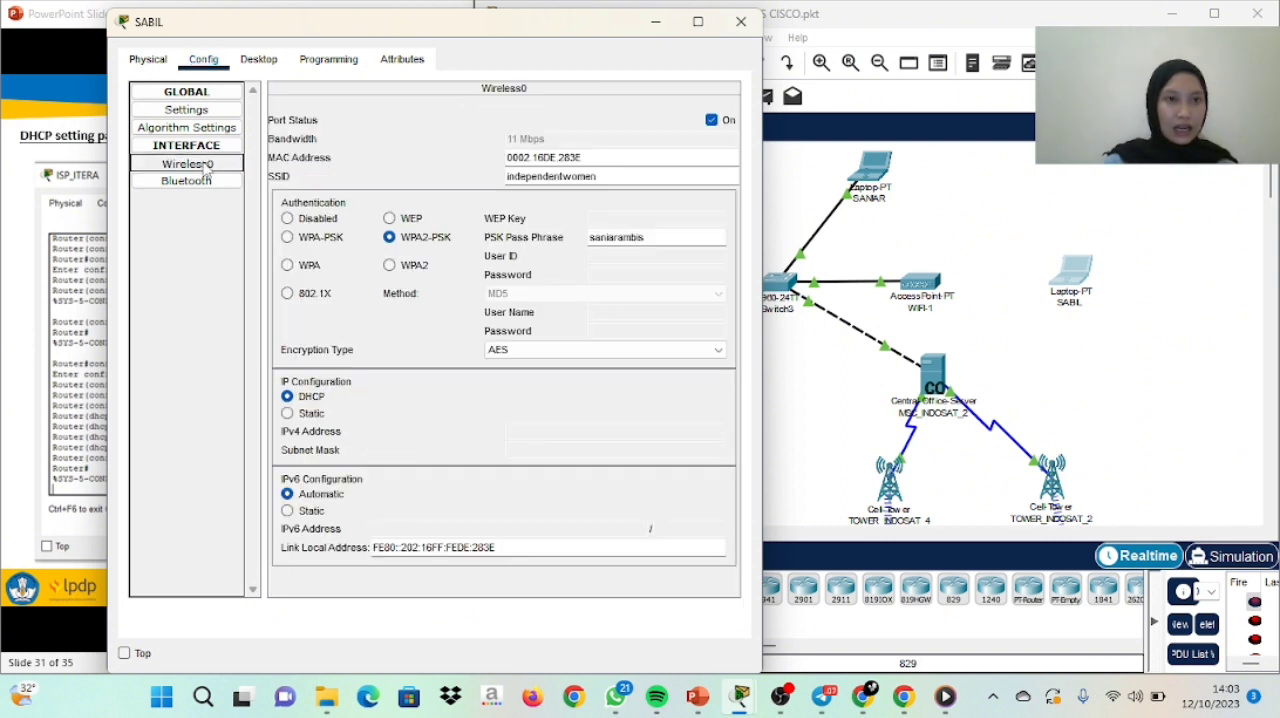
pyautogui.moveTo(598, 176); pyautogui.dragTo(502, 182)
pyautogui.press('BackSpace')
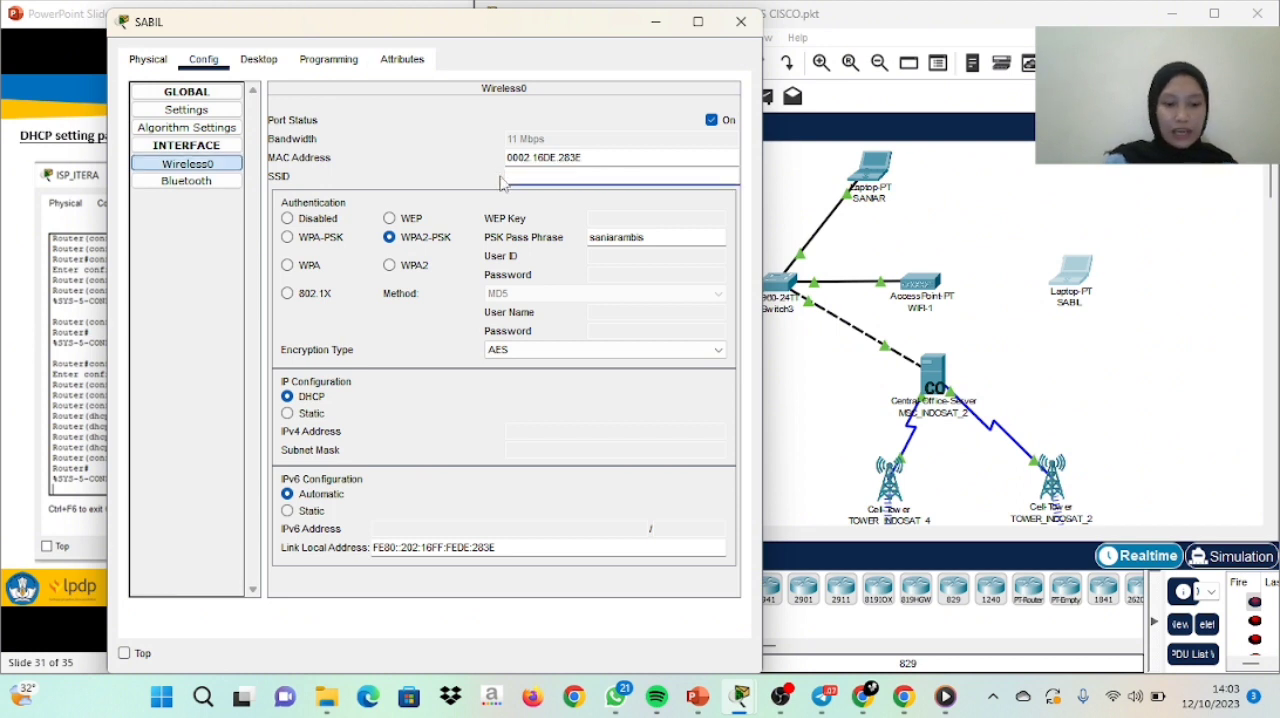
pyautogui.write('WIFI_1')
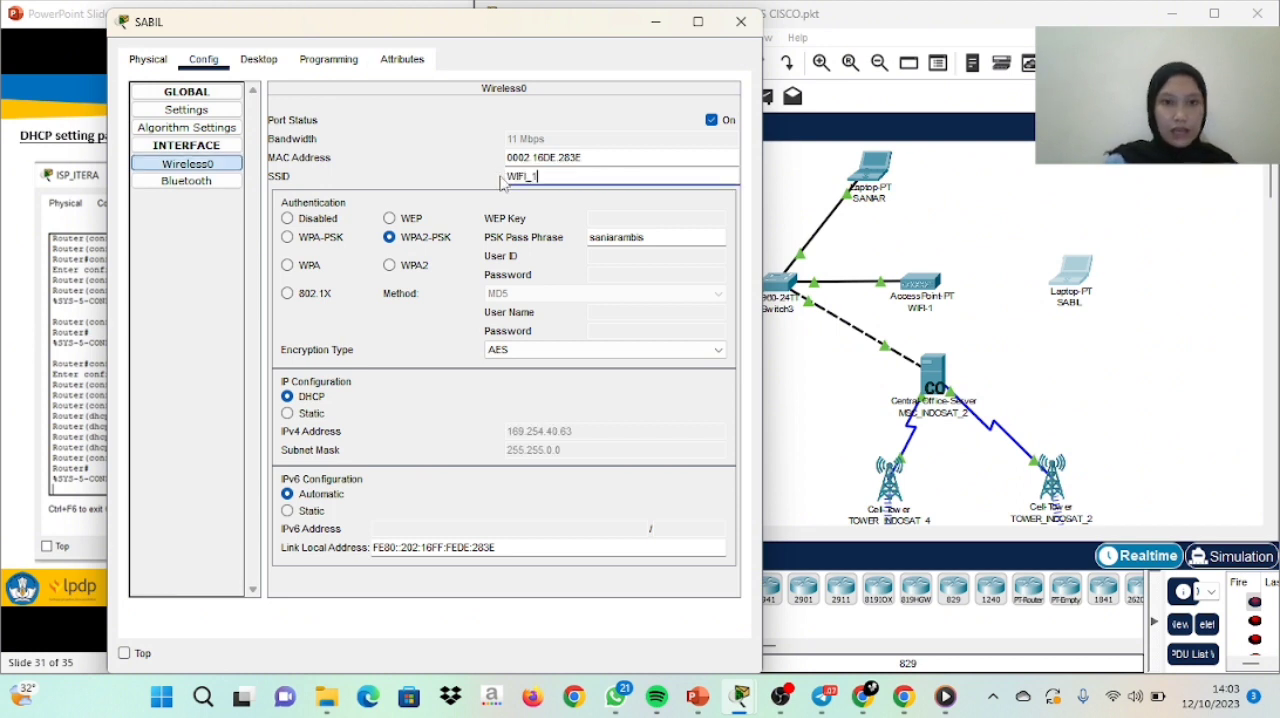
# Replace the WPA2-PSK pass phrase of the laptop's Wireless0 interface with the access point's pass phrase
pyautogui.click(652, 237)
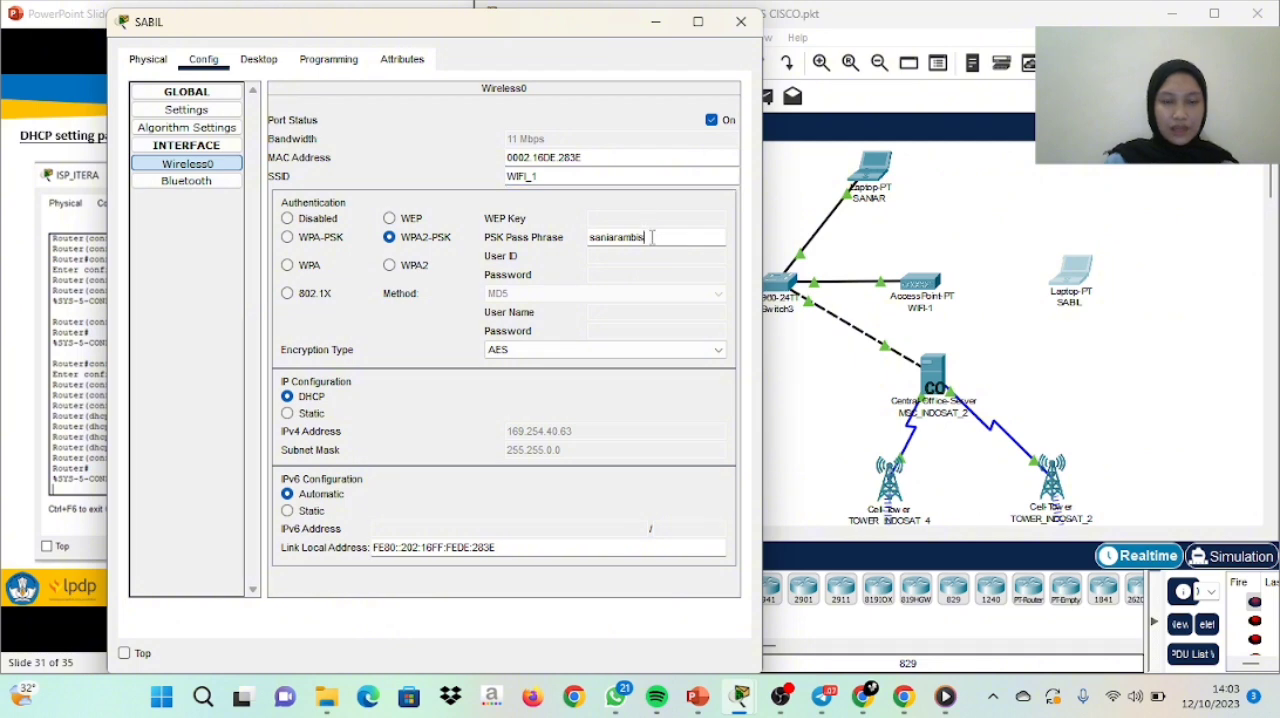
pyautogui.doubleClick(652, 237)
pyautogui.press('BackSpace')
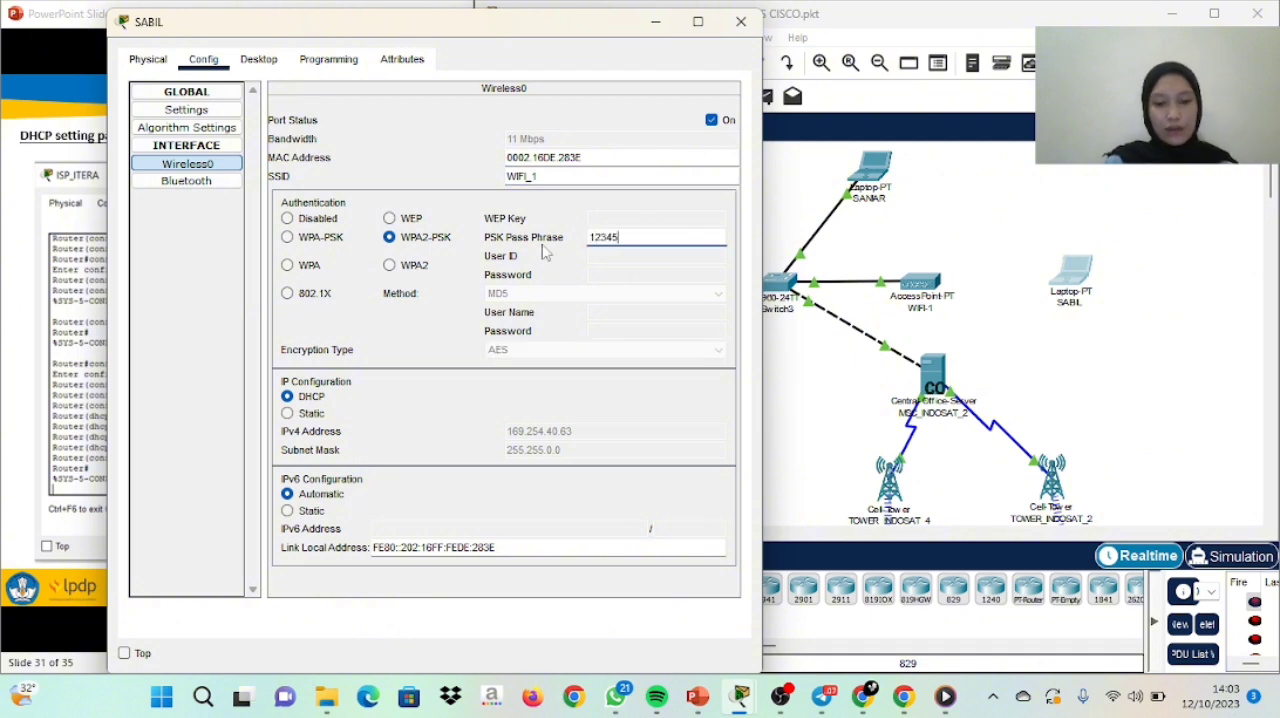
pyautogui.write('12345678')
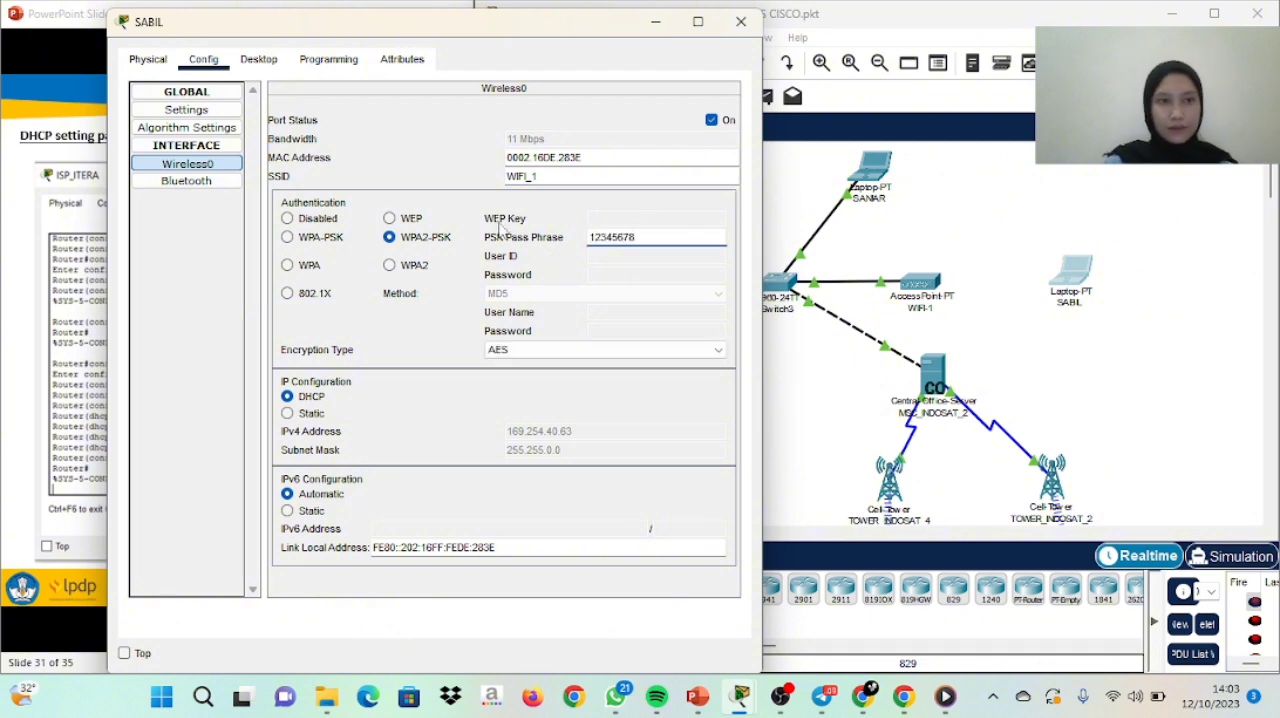
# Connect the laptop to the WIFI-1 network through PC Wireless, entering the WPA2-Personal pre-shared key
pyautogui.click(189, 116)
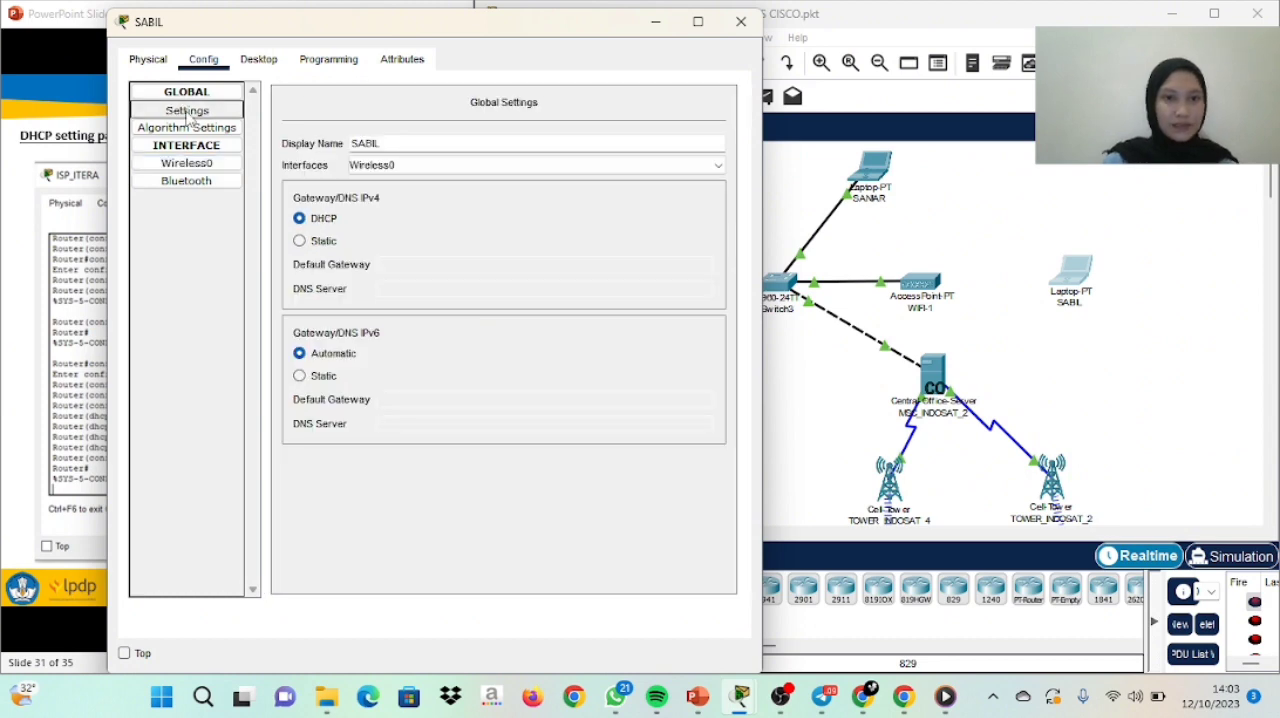
pyautogui.click(259, 62)
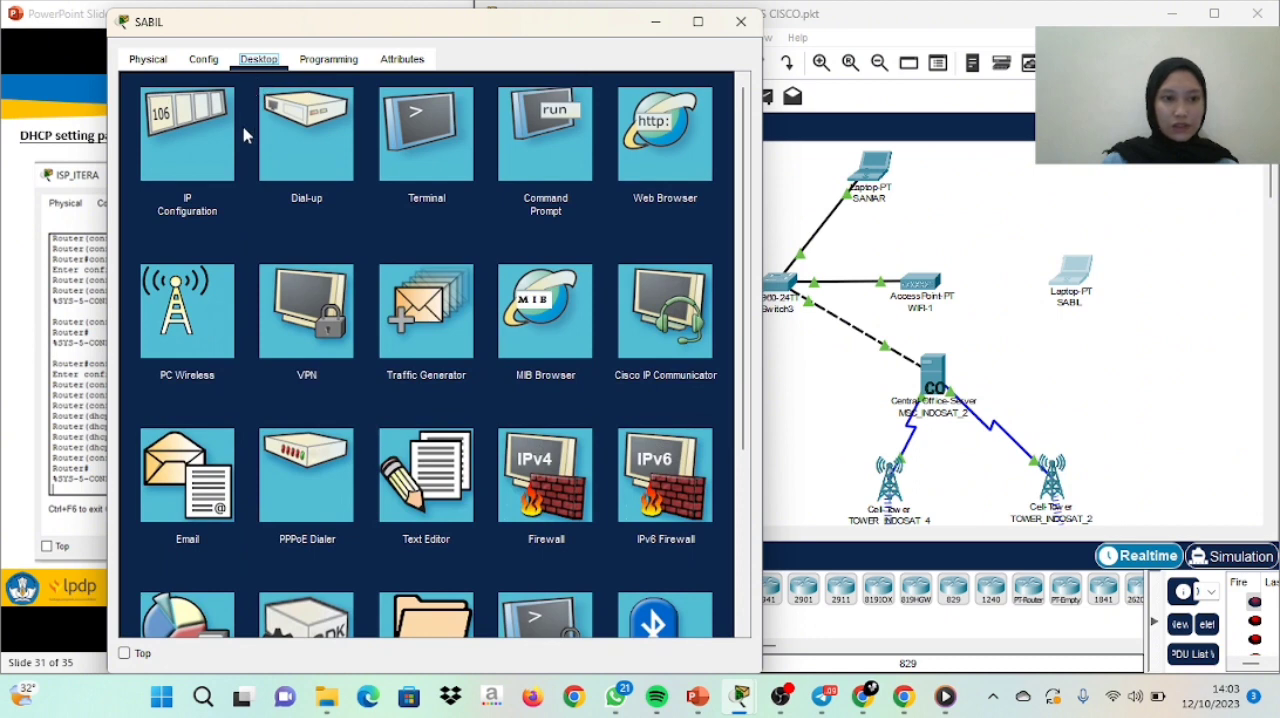
pyautogui.click(208, 340)
pyautogui.click(294, 262)
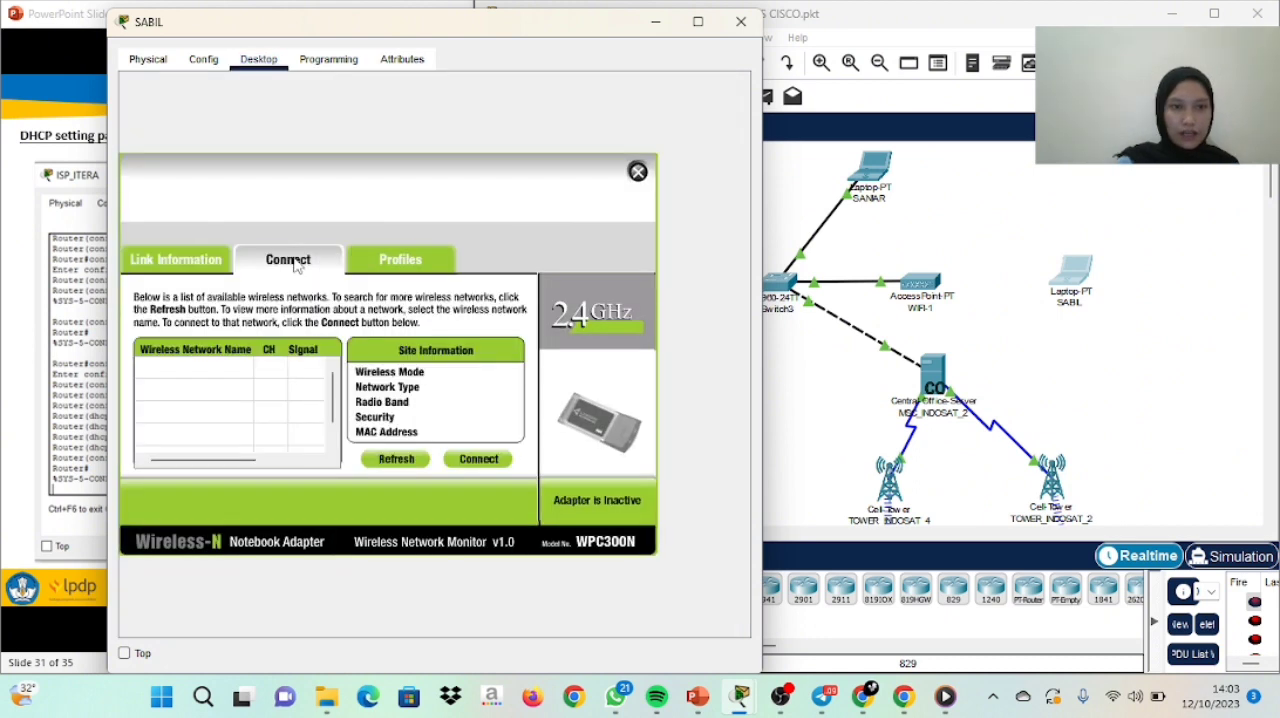
pyautogui.click(465, 460)
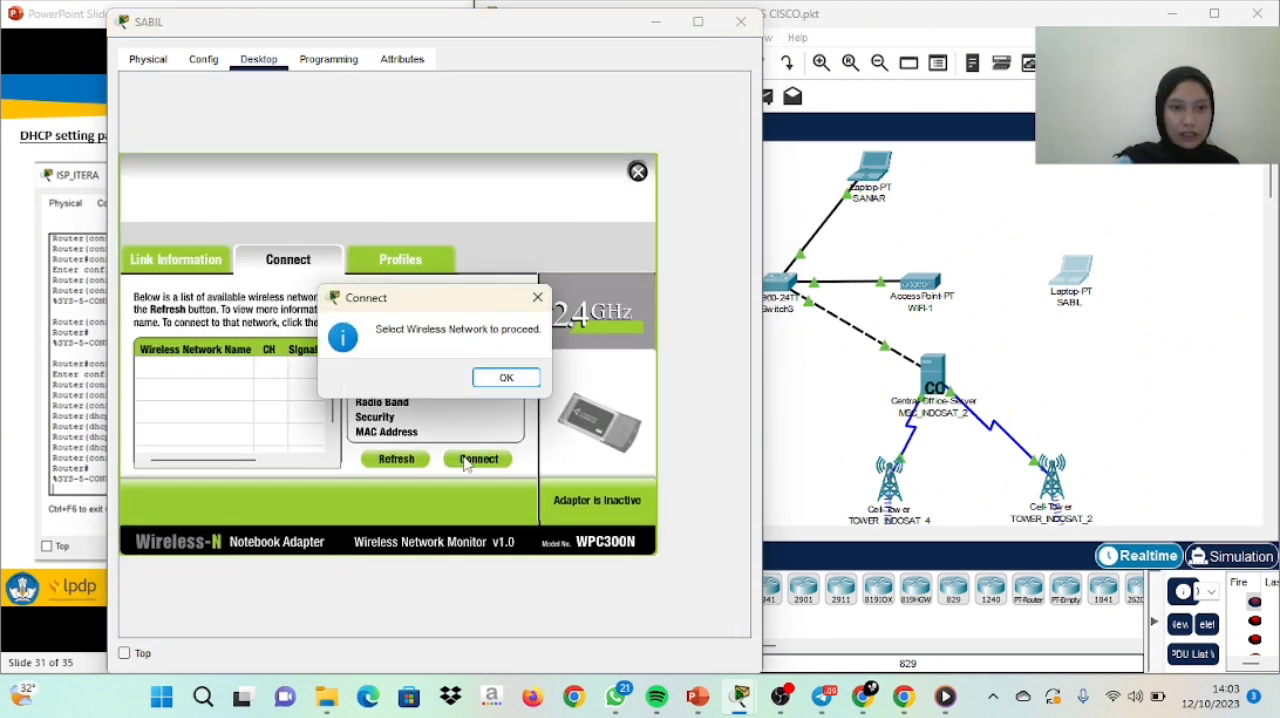
pyautogui.click(526, 379)
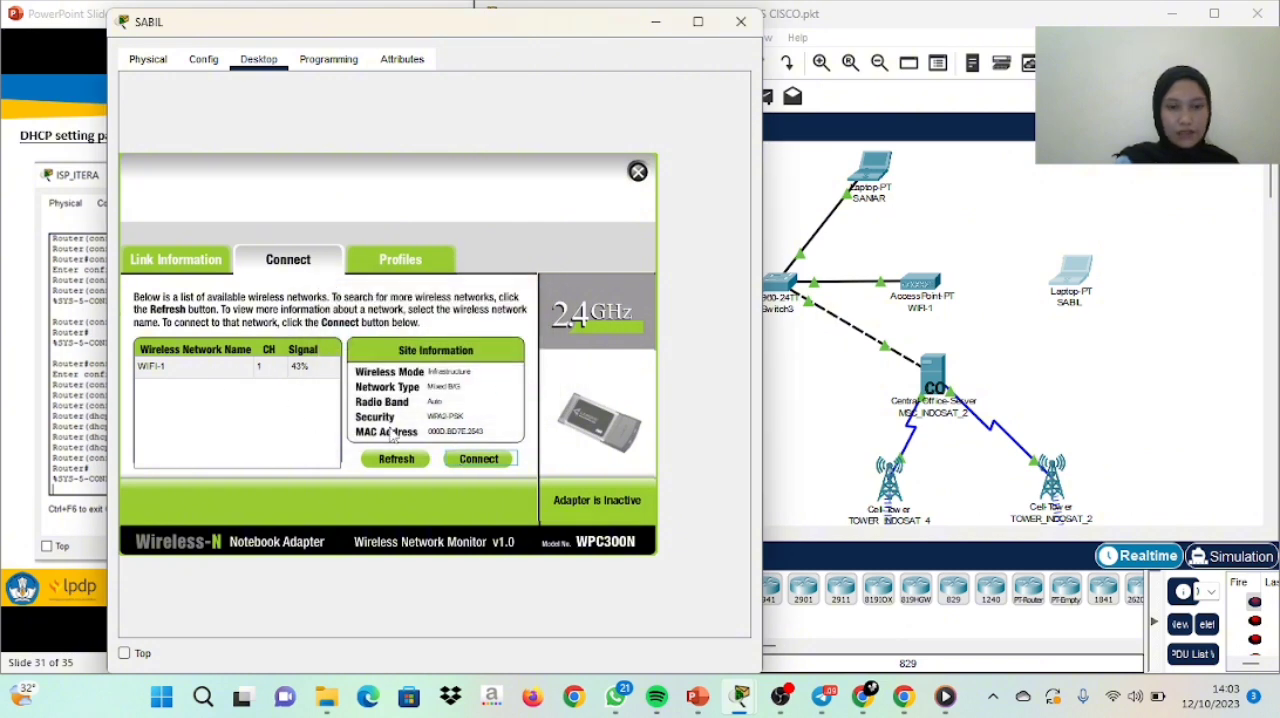
pyautogui.click(462, 459)
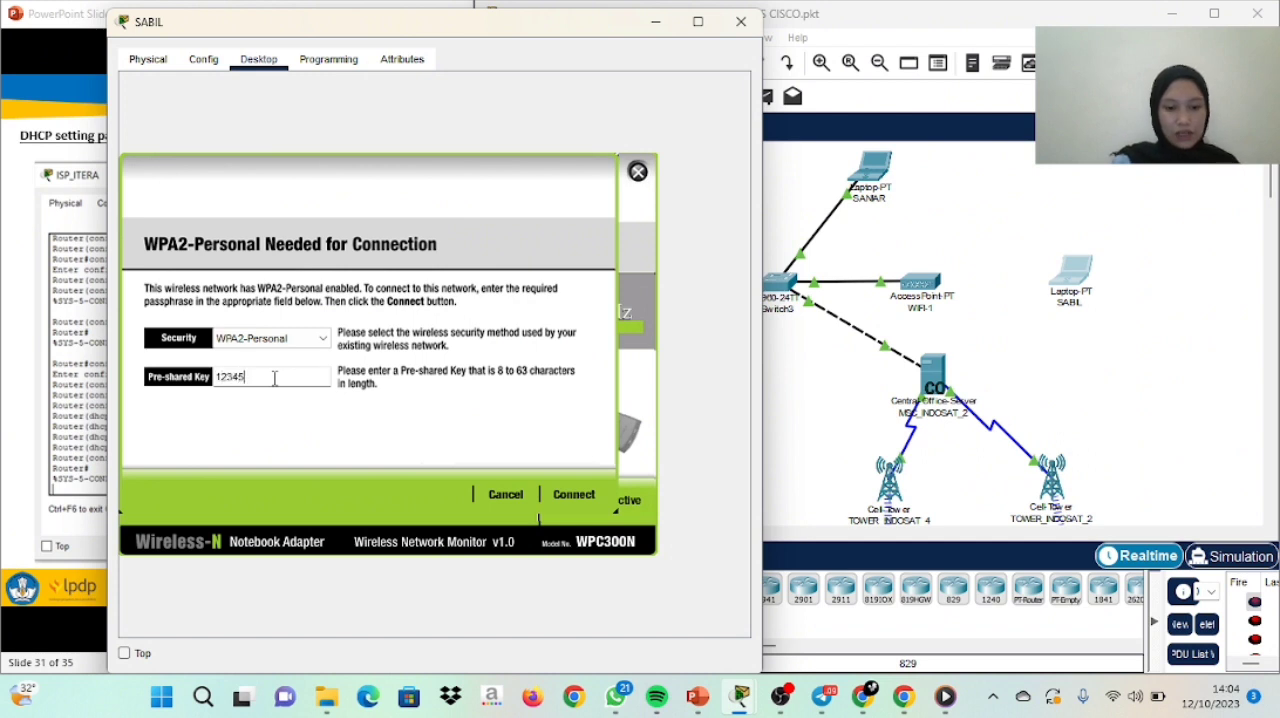
pyautogui.click(577, 495)
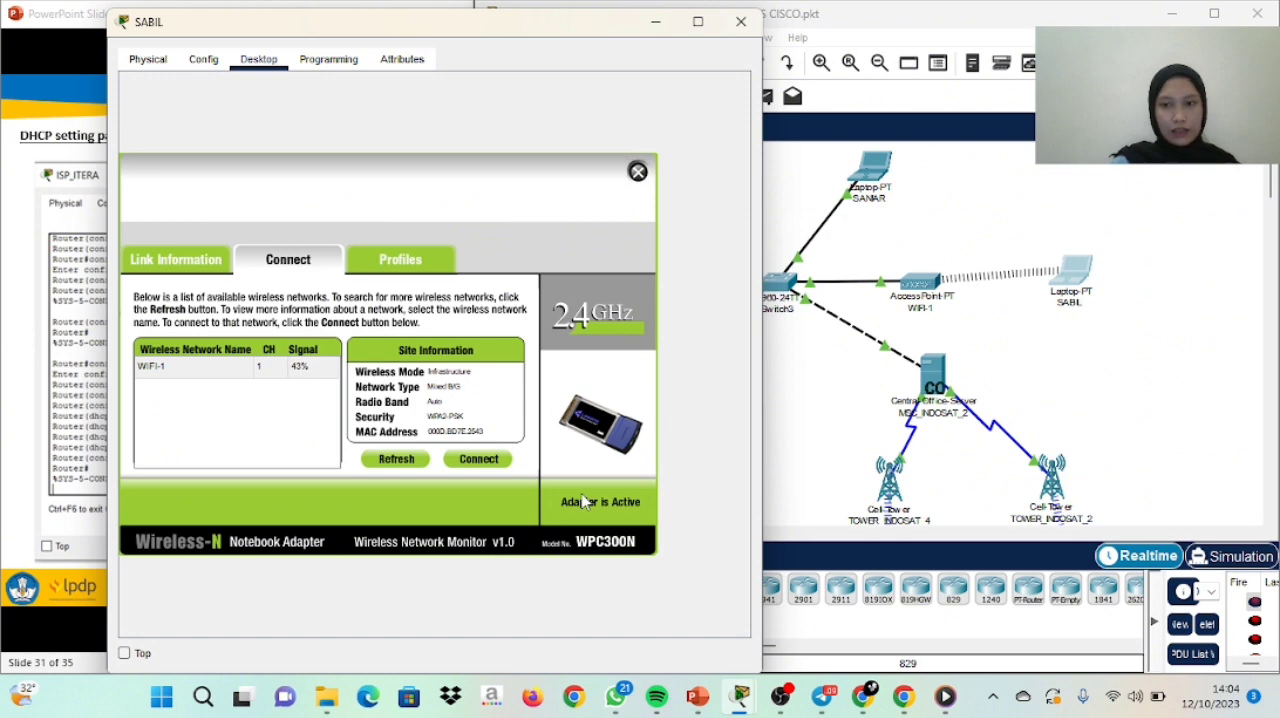
pyautogui.click(638, 172)
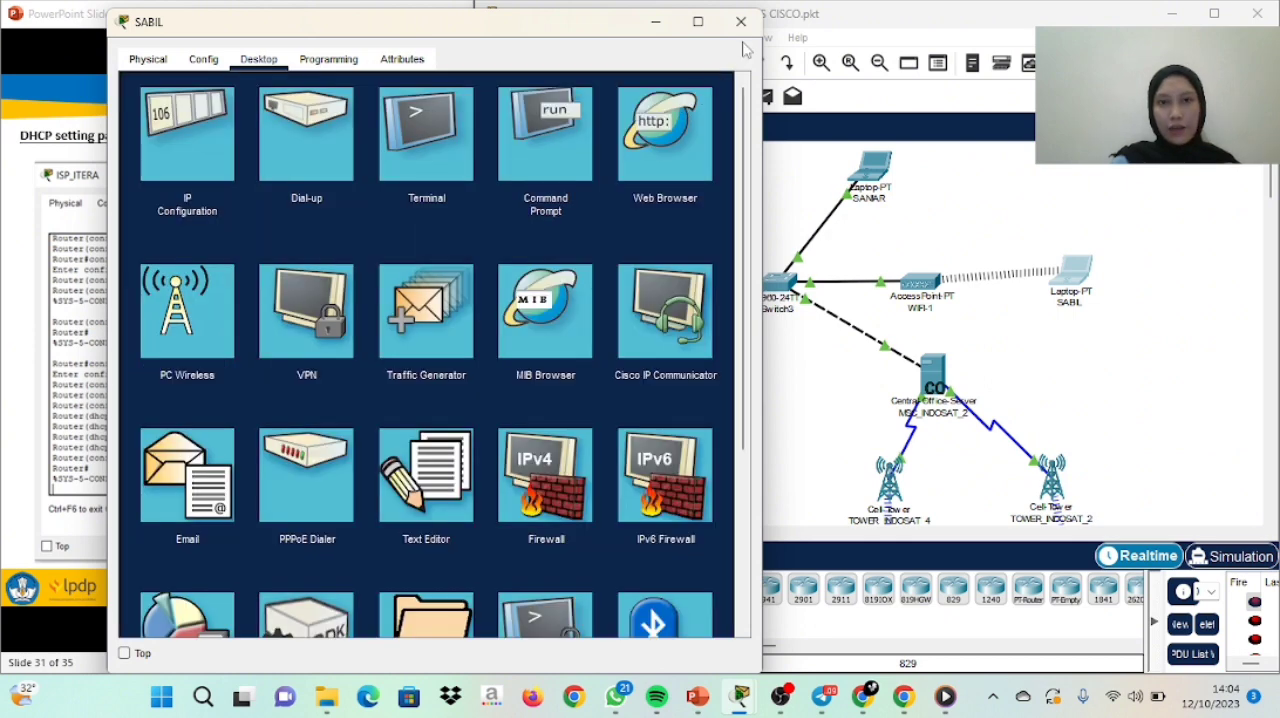
# Set the provider of MSC_INDOSAT_1 to ITERA 1 and save its DHCP service with DNS server 8.8.8.8
pyautogui.click(740, 21)
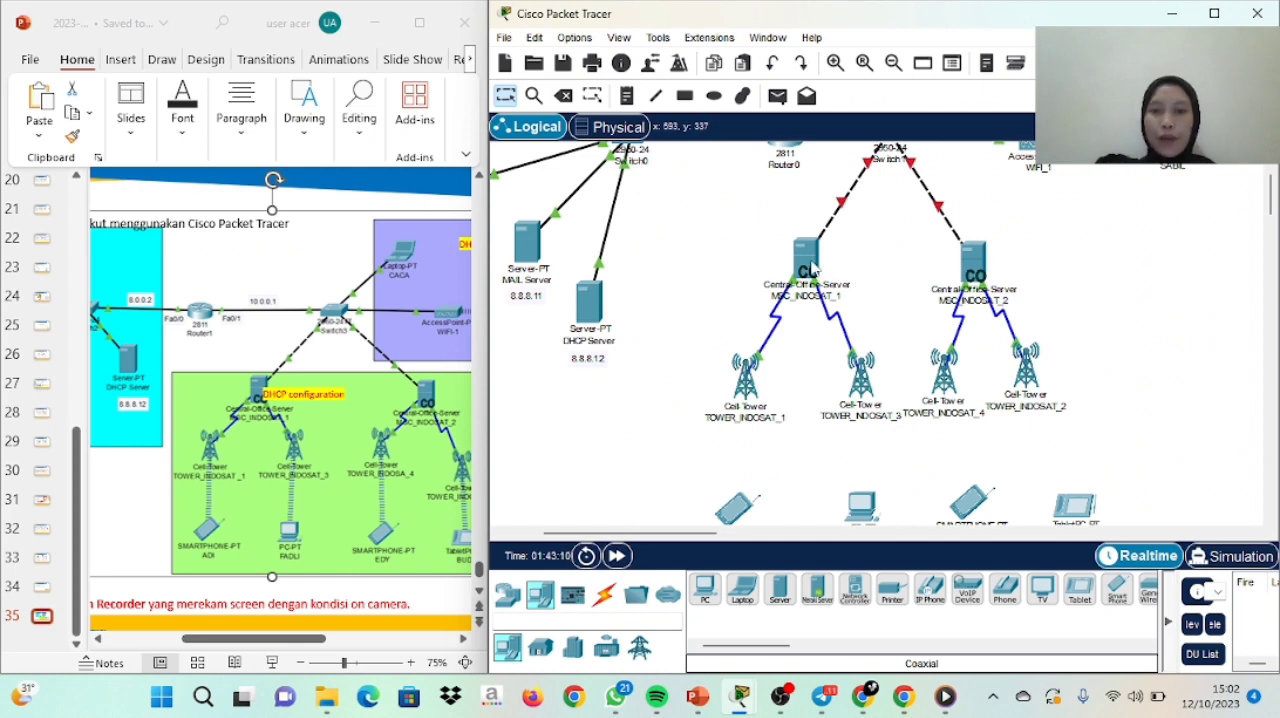
pyautogui.moveTo(812, 268)
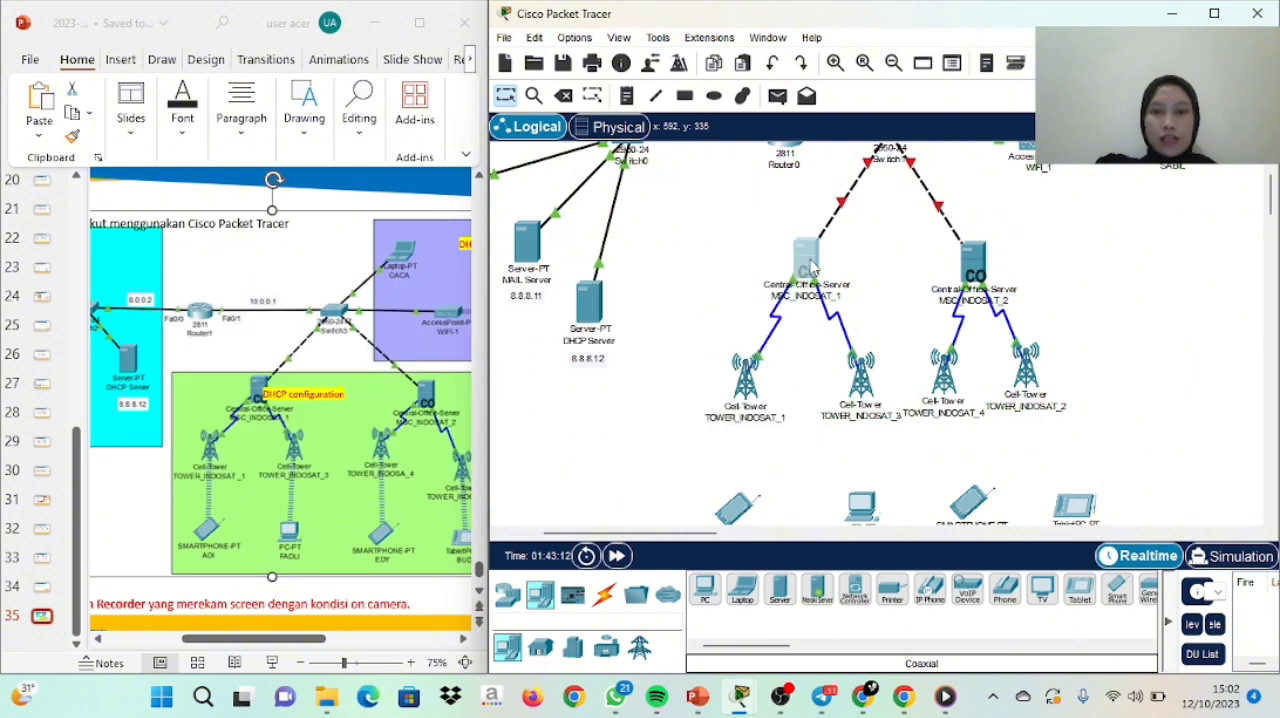
pyautogui.click(812, 268)
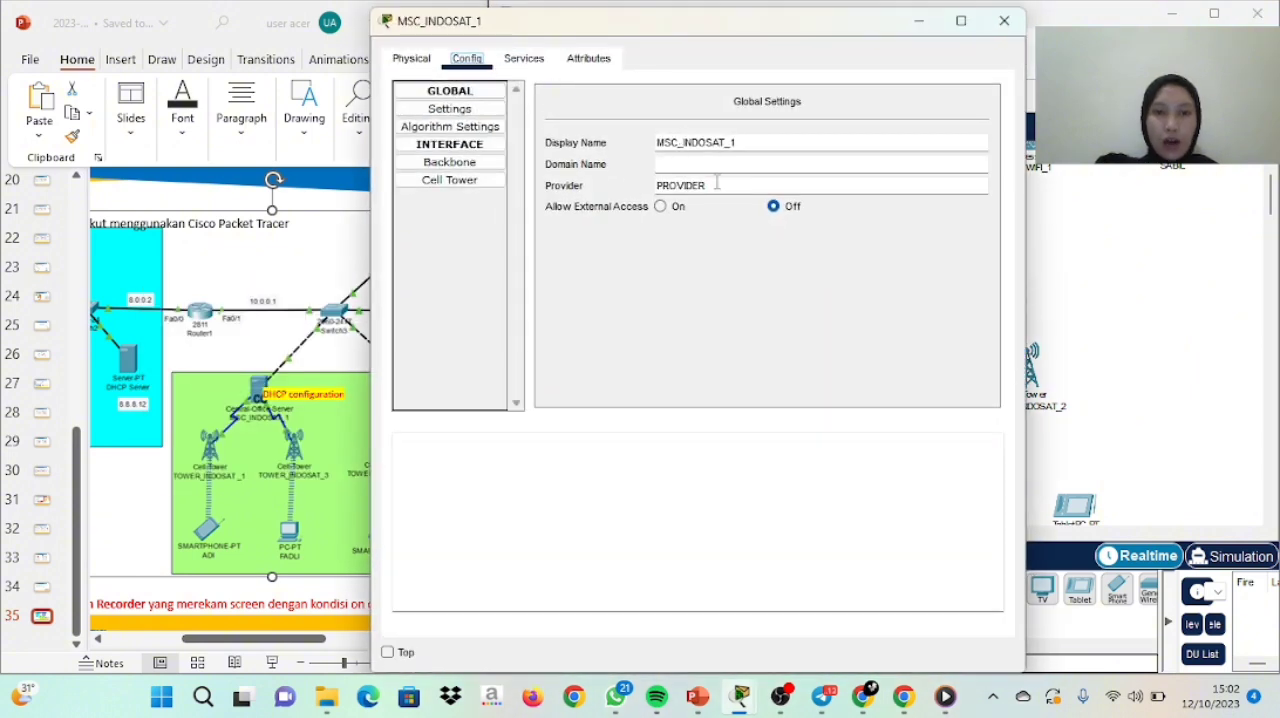
pyautogui.moveTo(716, 185); pyautogui.dragTo(656, 185)
pyautogui.press('BackSpace')
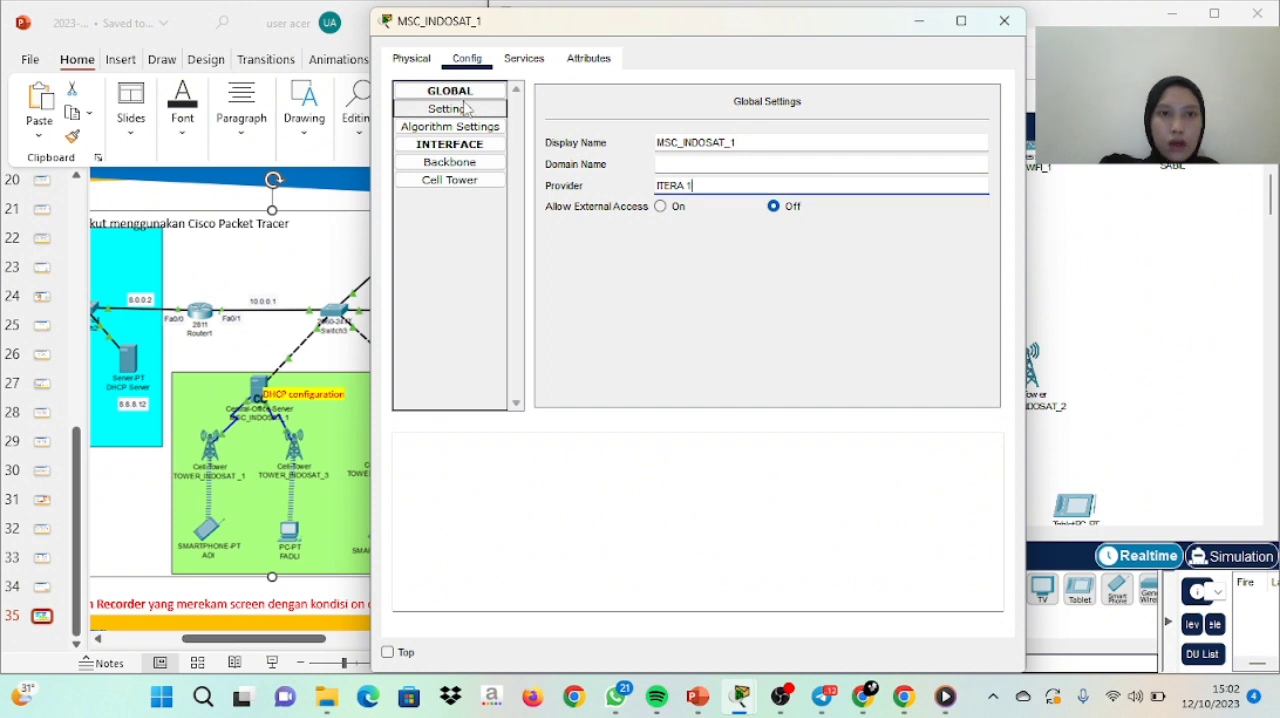
pyautogui.click(528, 62)
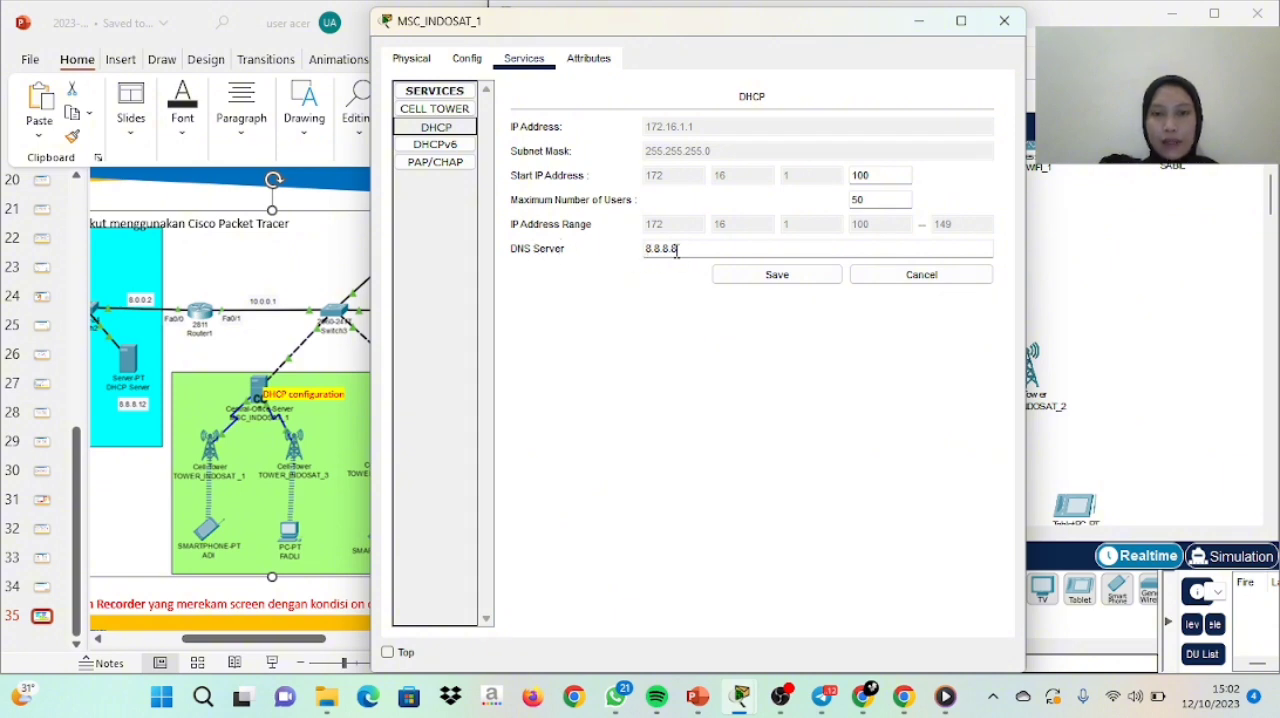
pyautogui.click(763, 277)
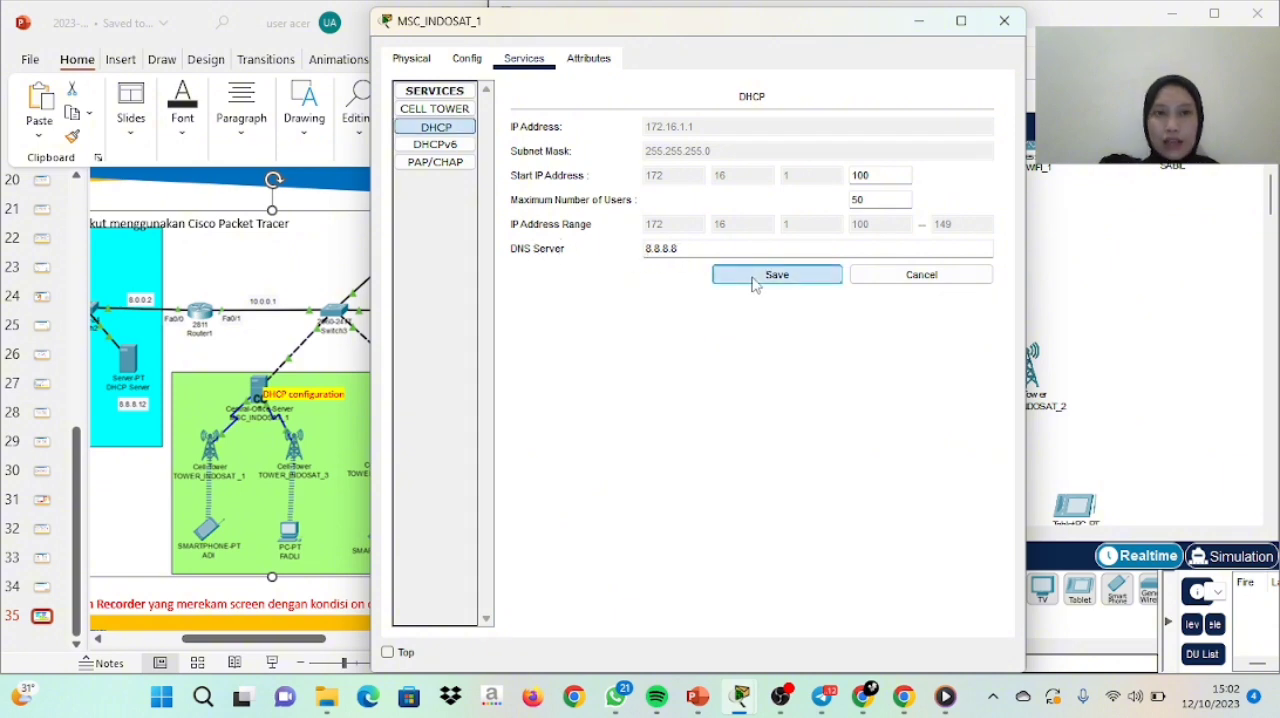
pyautogui.click(1004, 20)
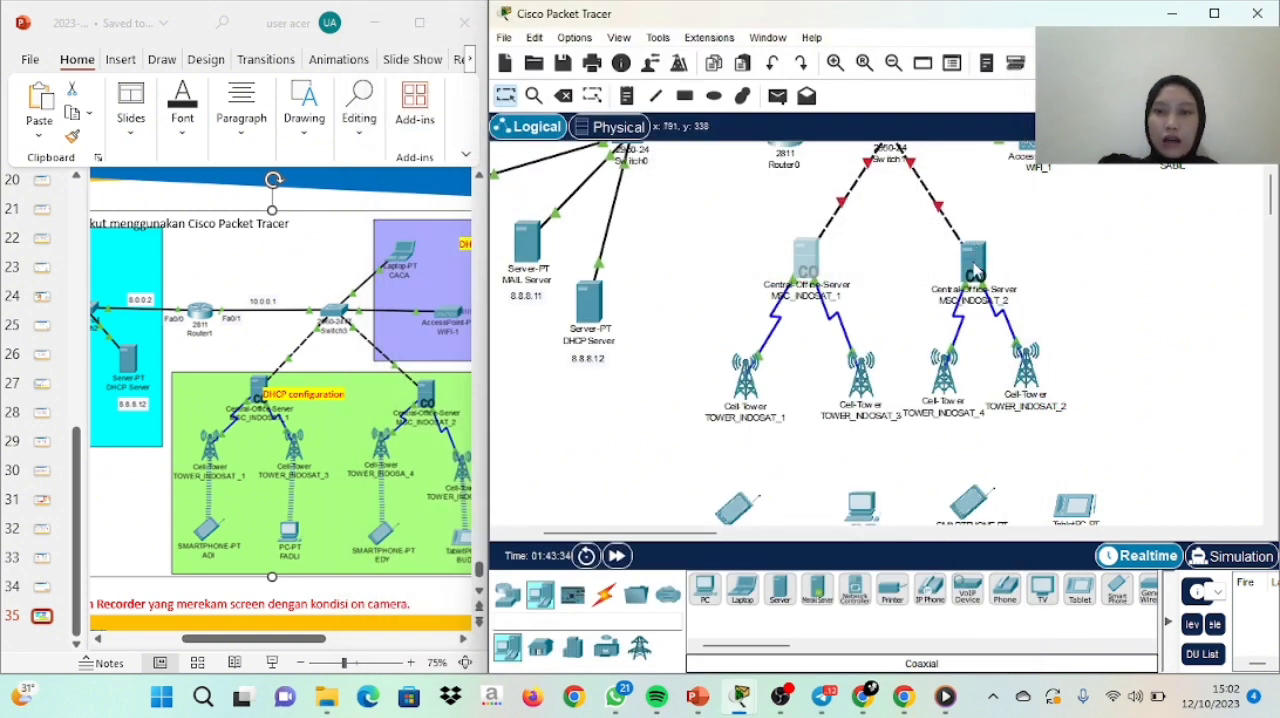
# Set the provider of MSC_INDOSAT_2 to ITERA 2 and save its DHCP service with DNS server 8.8.8.8
pyautogui.moveTo(976, 272)
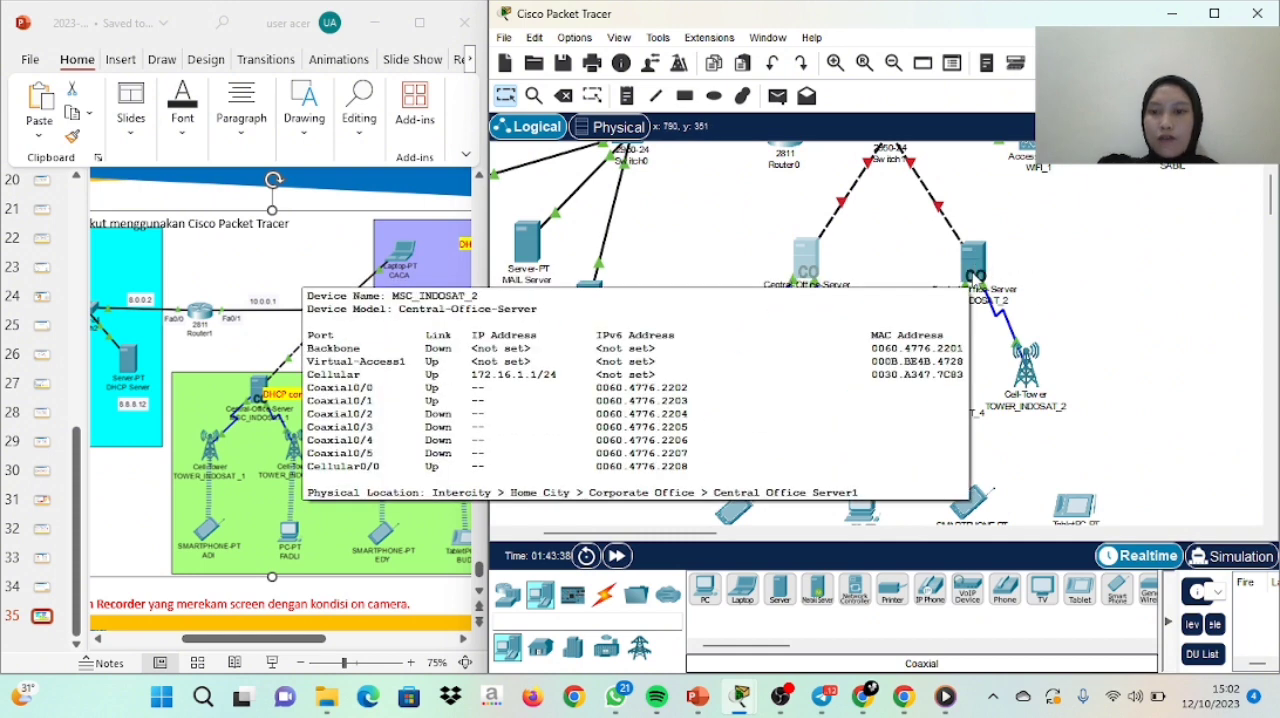
pyautogui.click(975, 270)
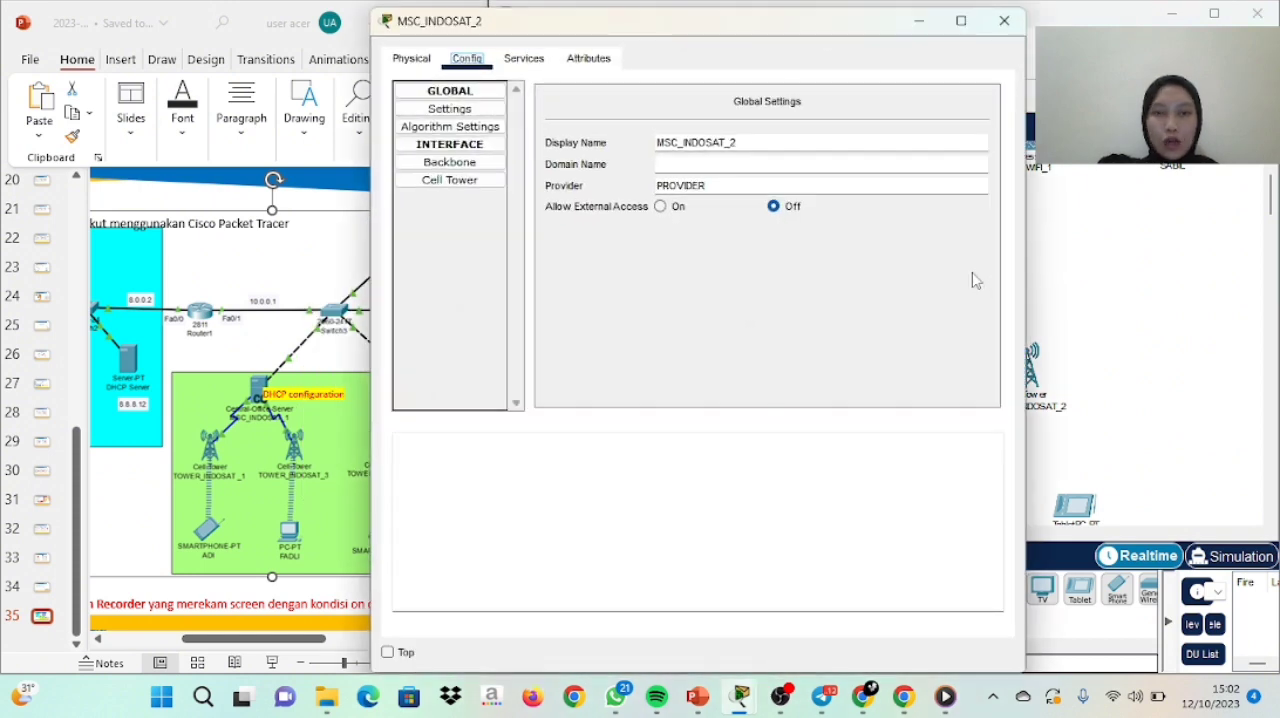
pyautogui.moveTo(737, 186); pyautogui.dragTo(660, 188)
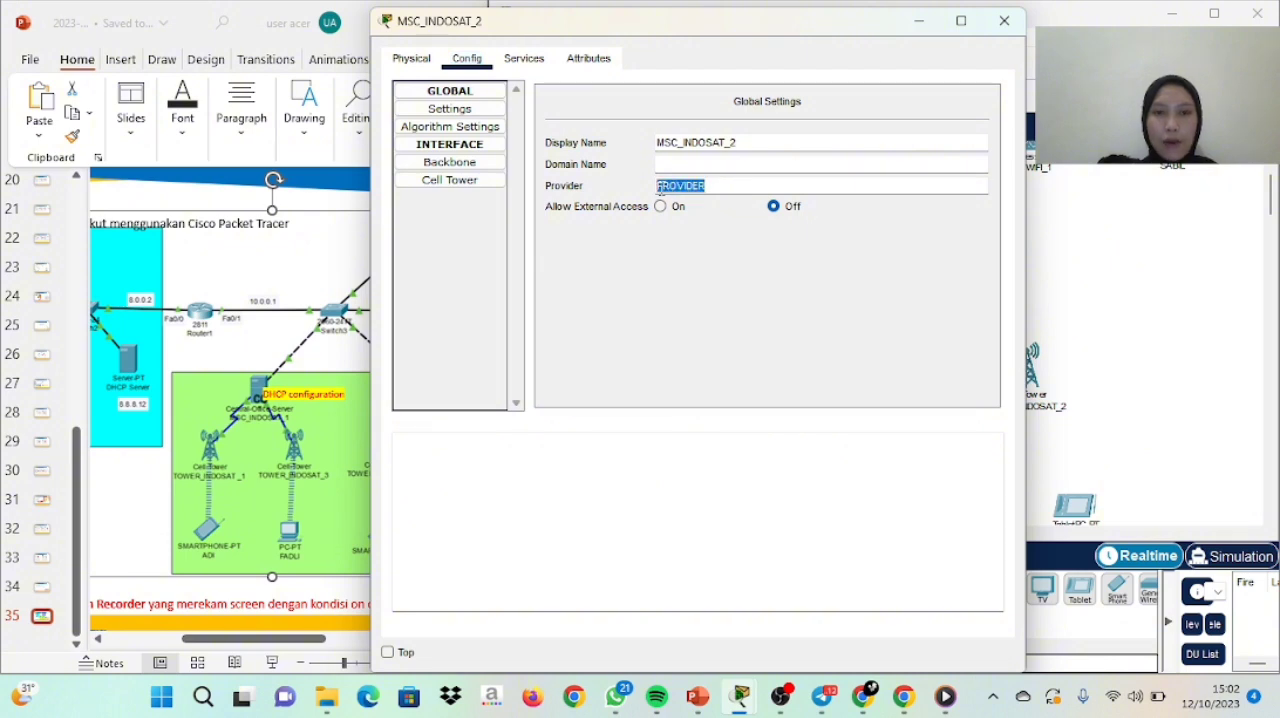
pyautogui.press('BackSpace')
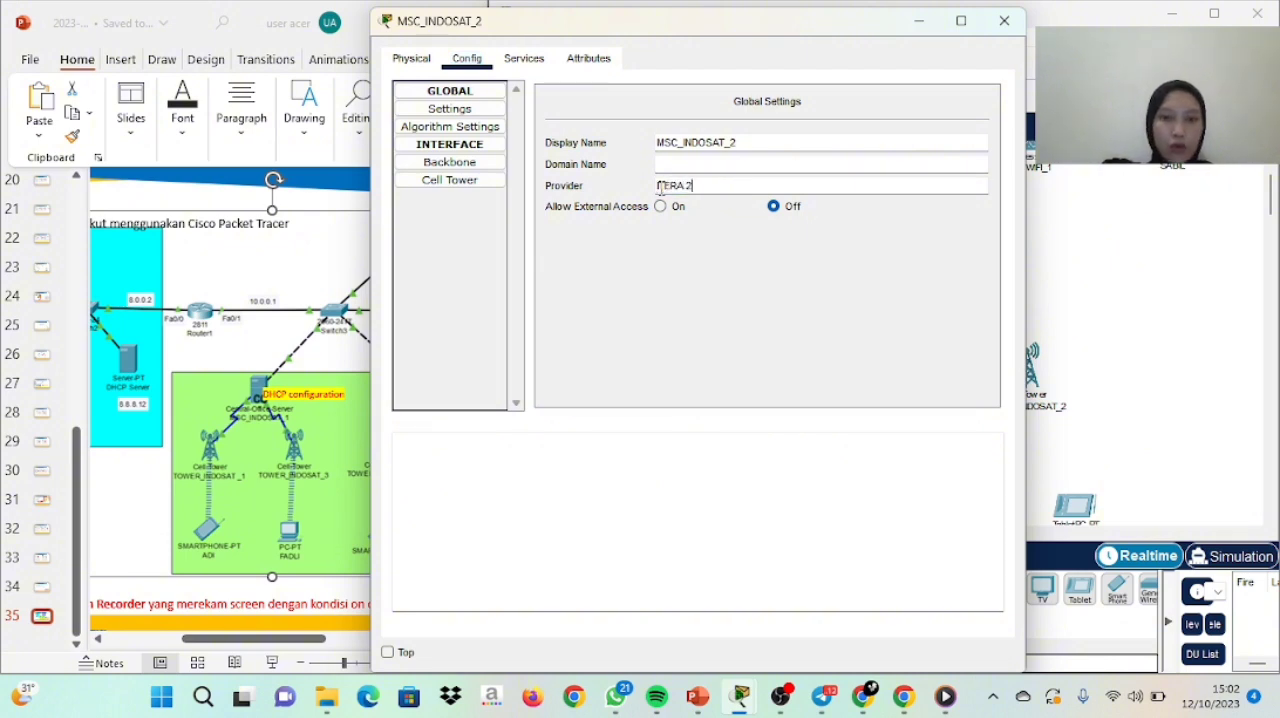
pyautogui.click(524, 58)
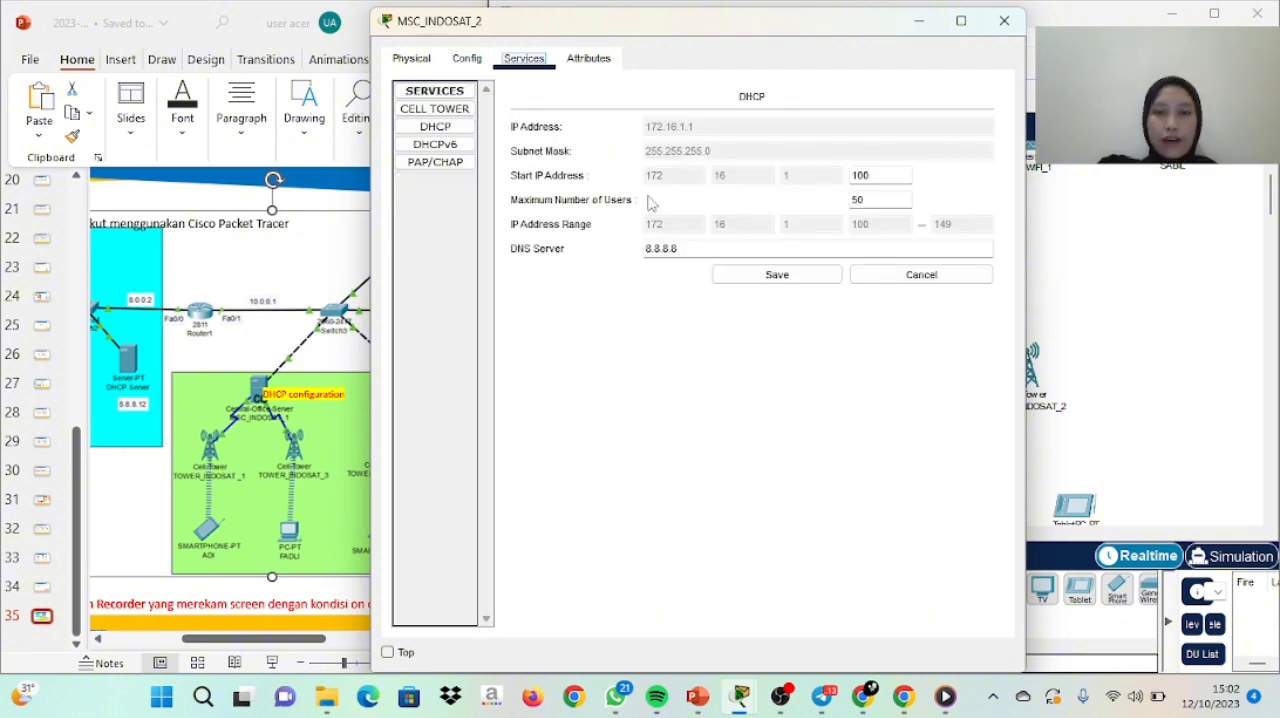
pyautogui.click(767, 278)
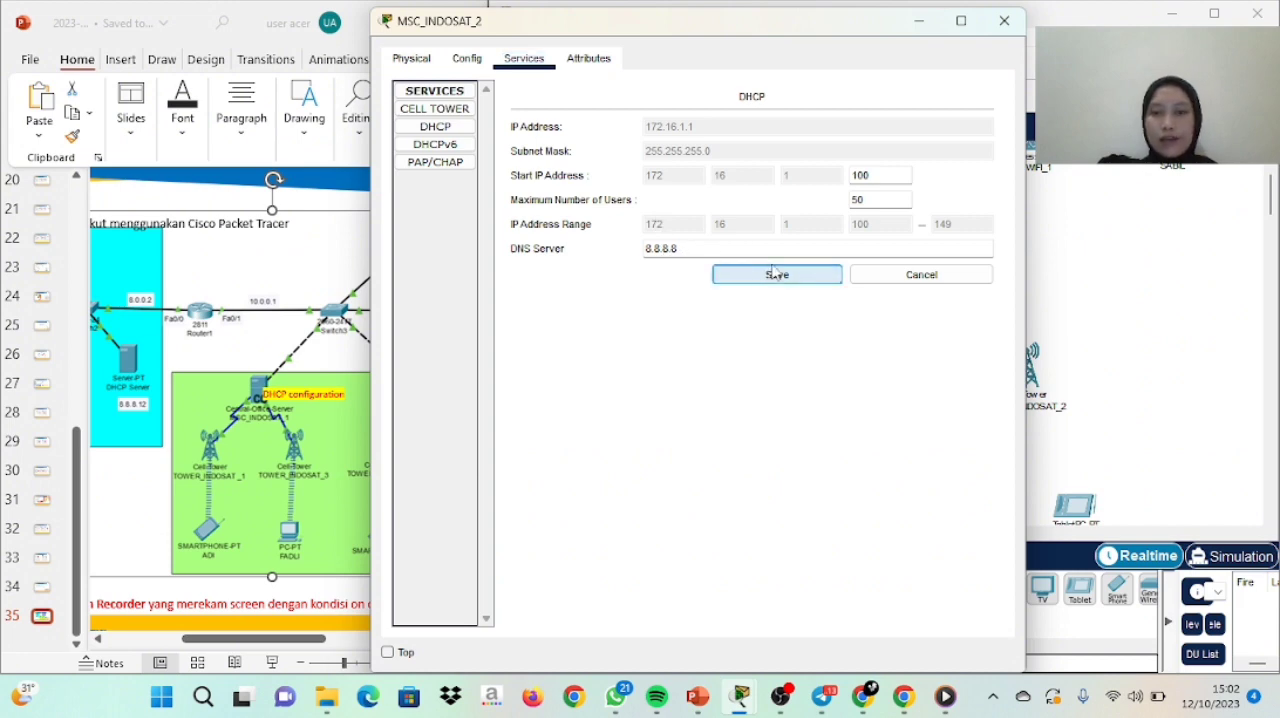
pyautogui.click(992, 24)
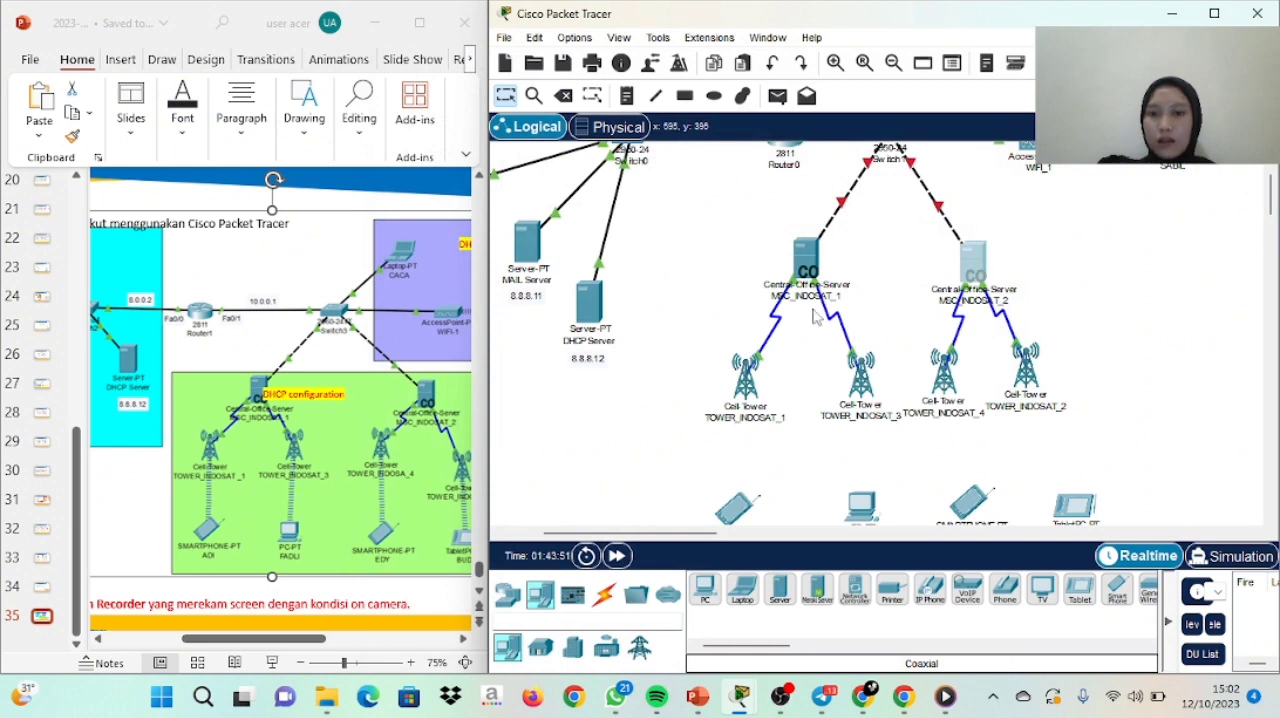
# Change the provider of the cell tower TOWER_INDOSAT_1 to TOWER_INDOSAT_1
pyautogui.click(739, 388)
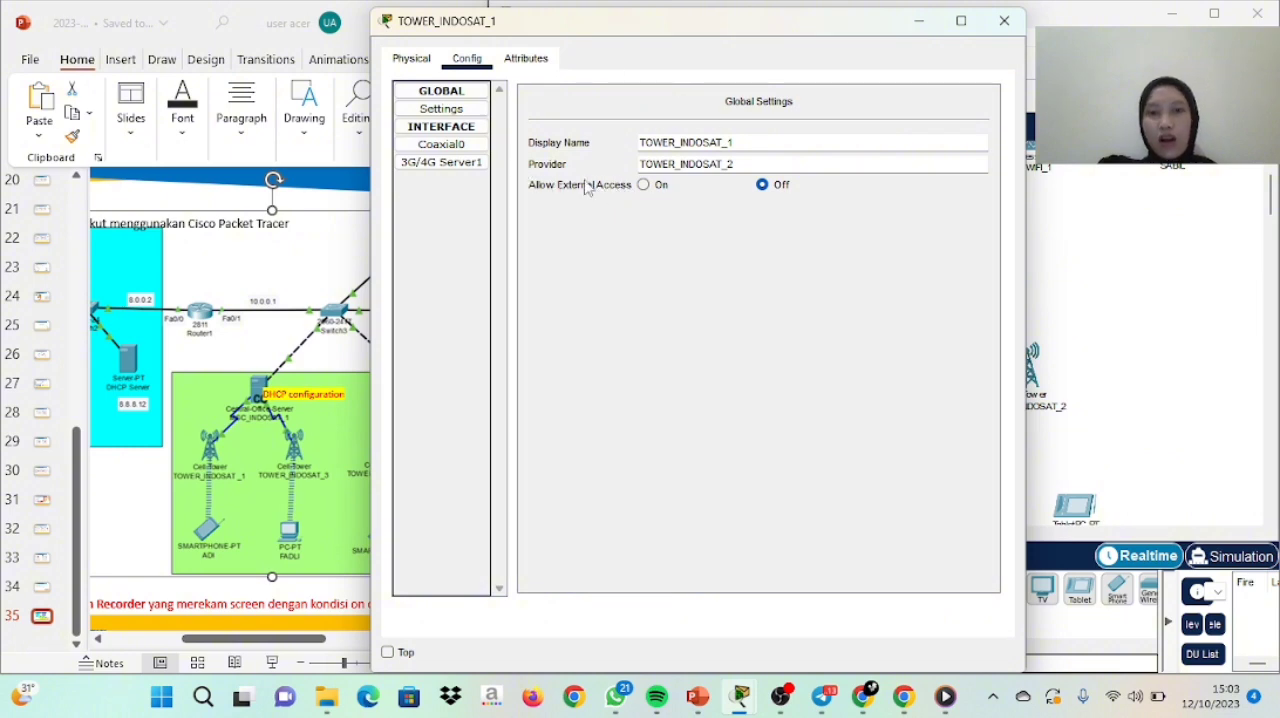
pyautogui.click(441, 109)
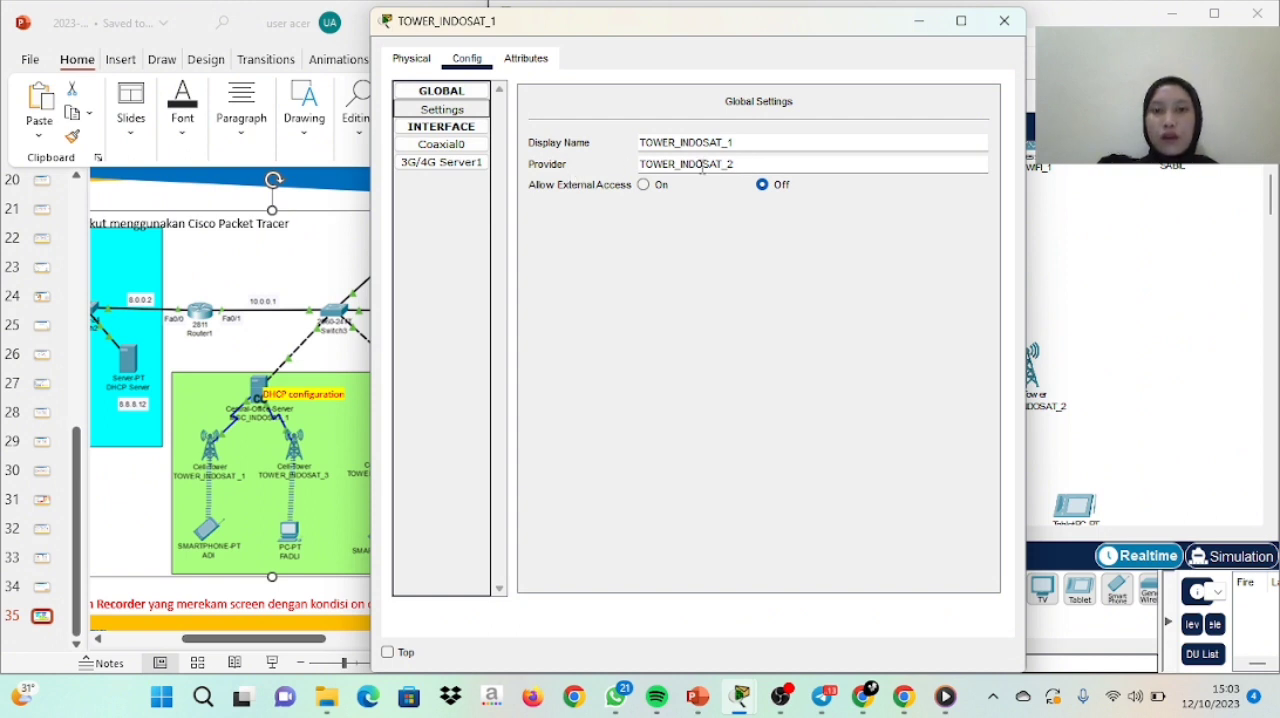
pyautogui.click(739, 169)
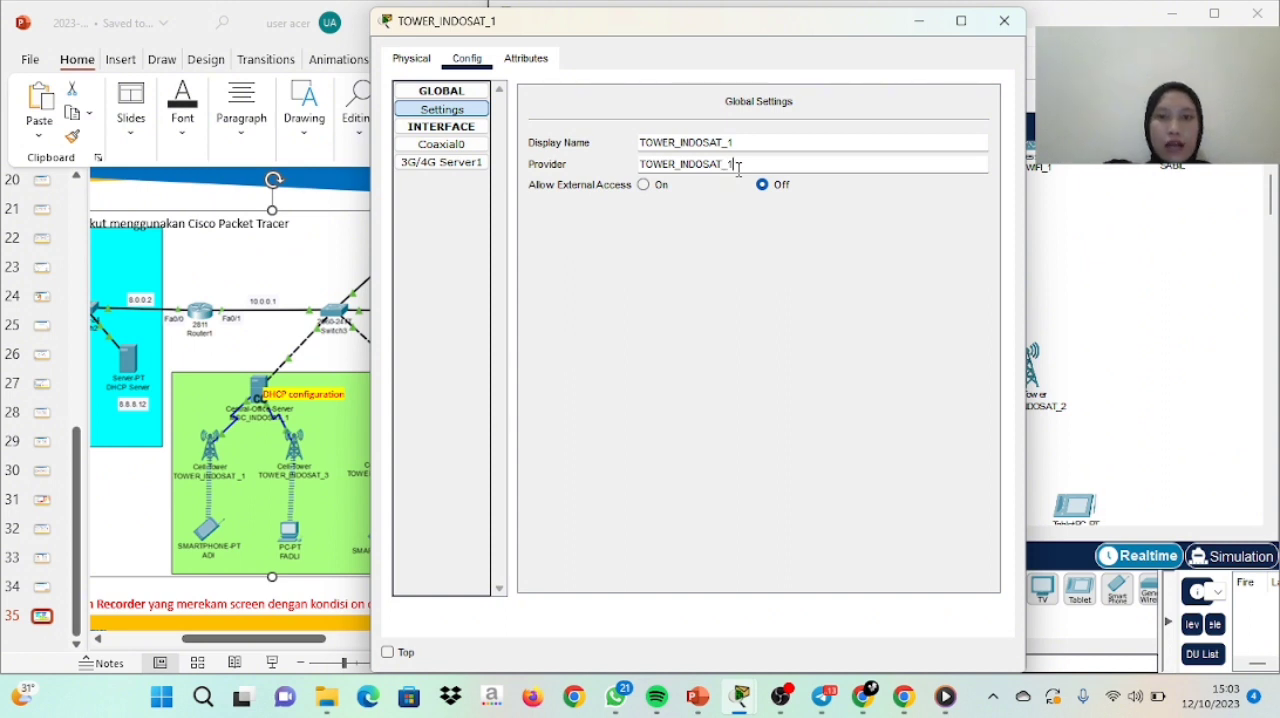
pyautogui.click(478, 162)
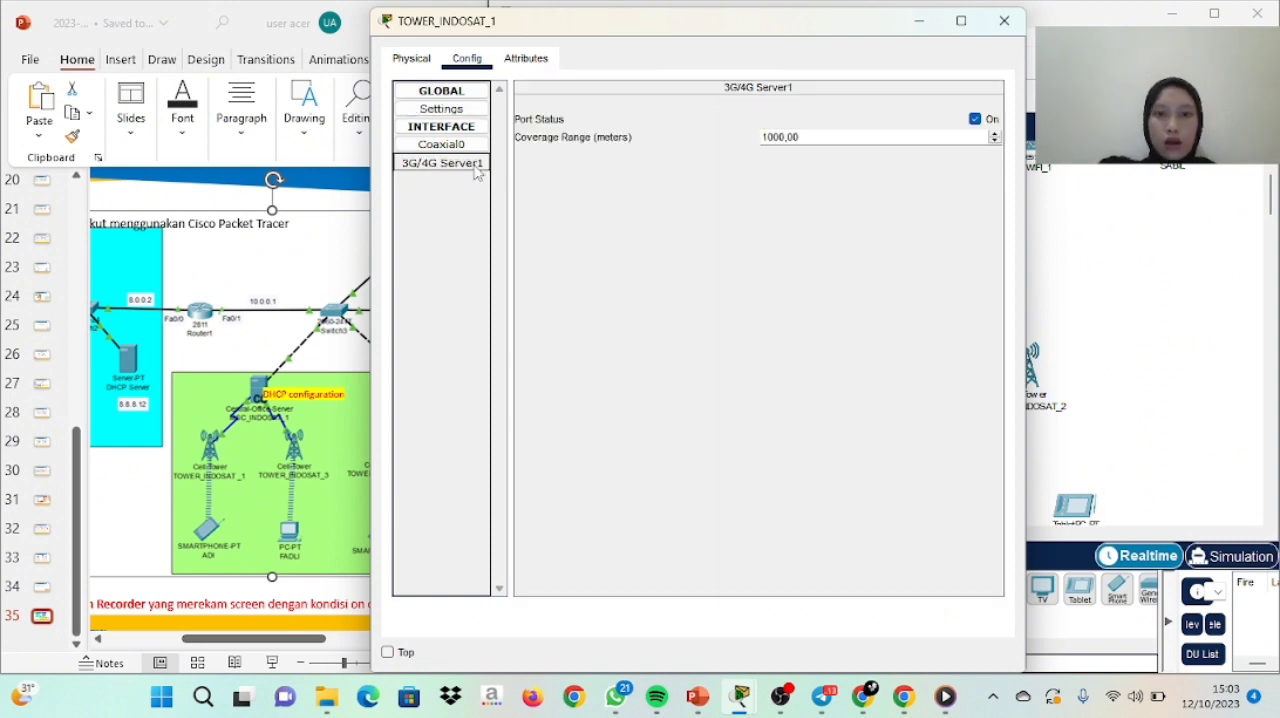
pyautogui.click(1004, 20)
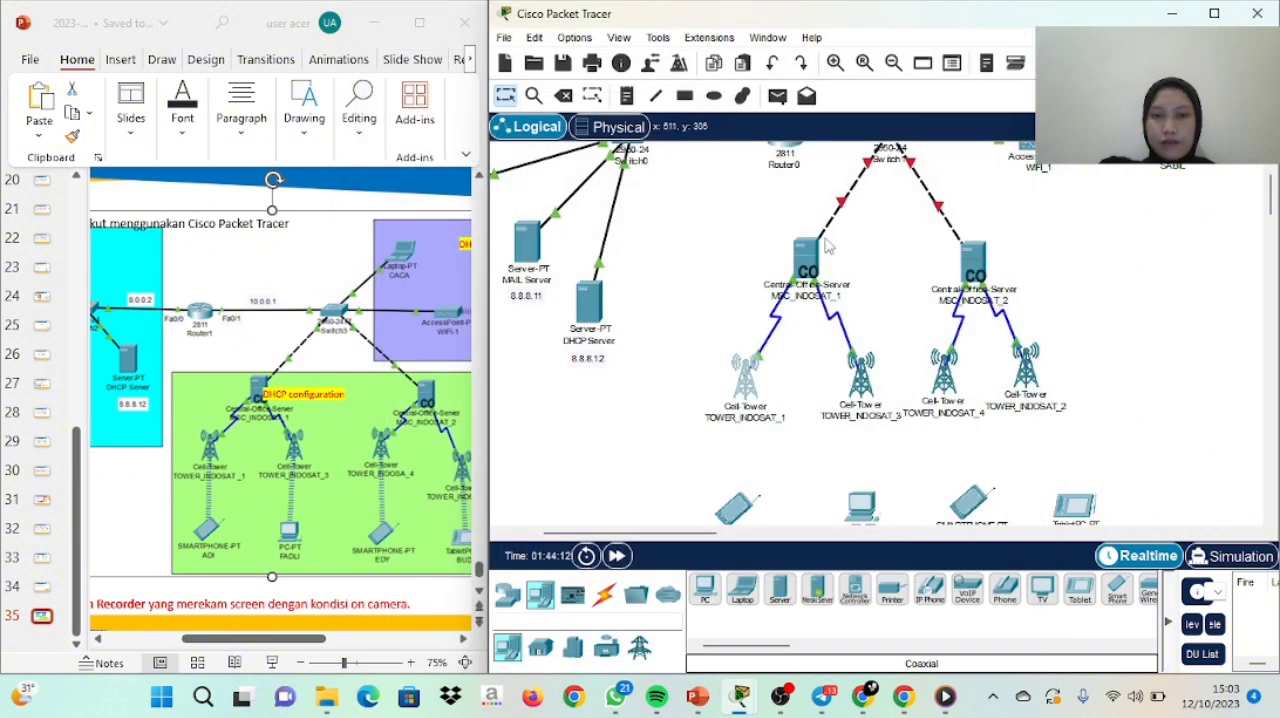
# Check the provider settings of the cell towers TOWER_INDOSAT_3 and TOWER_INDOSAT_4
pyautogui.click(858, 378)
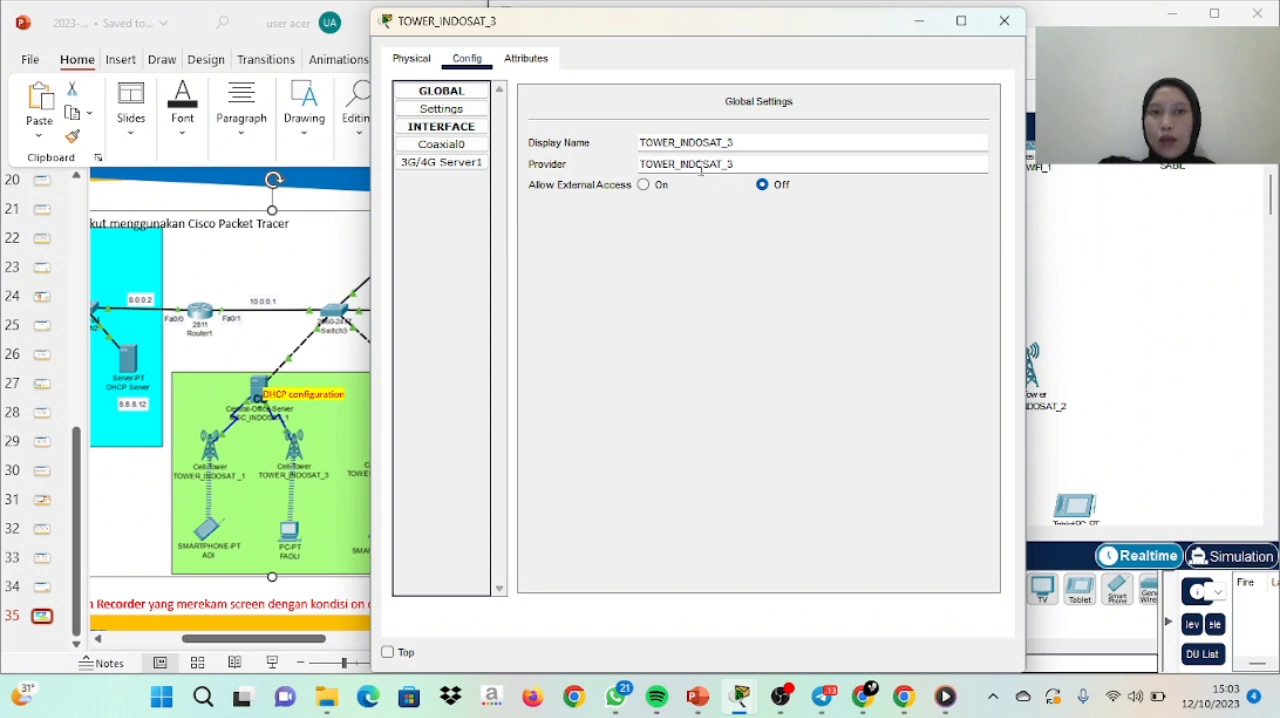
pyautogui.click(1004, 21)
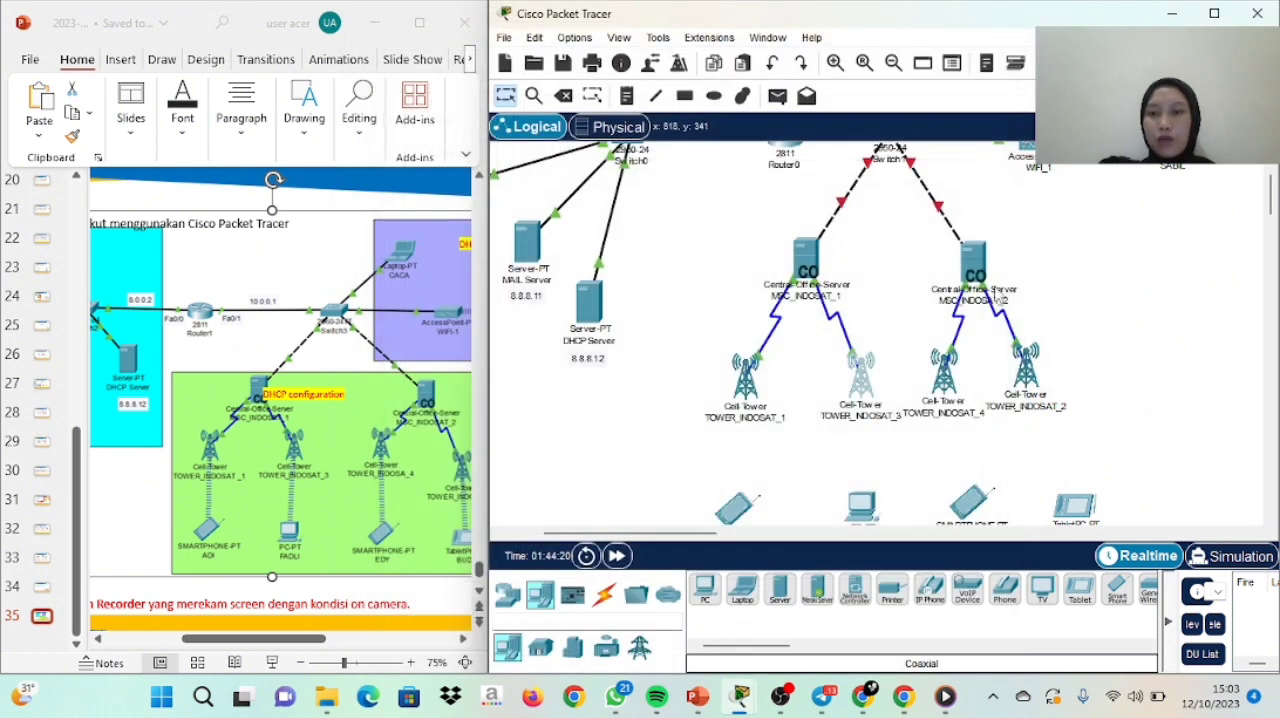
pyautogui.click(950, 383)
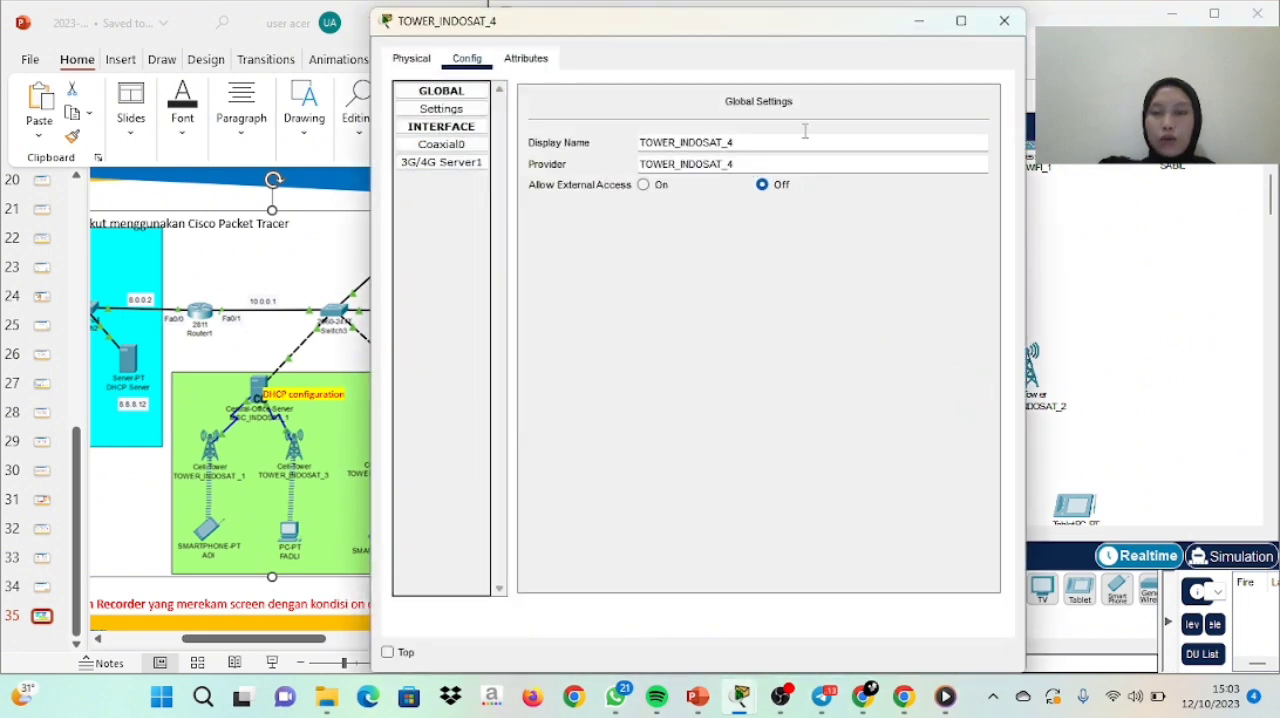
pyautogui.click(1004, 20)
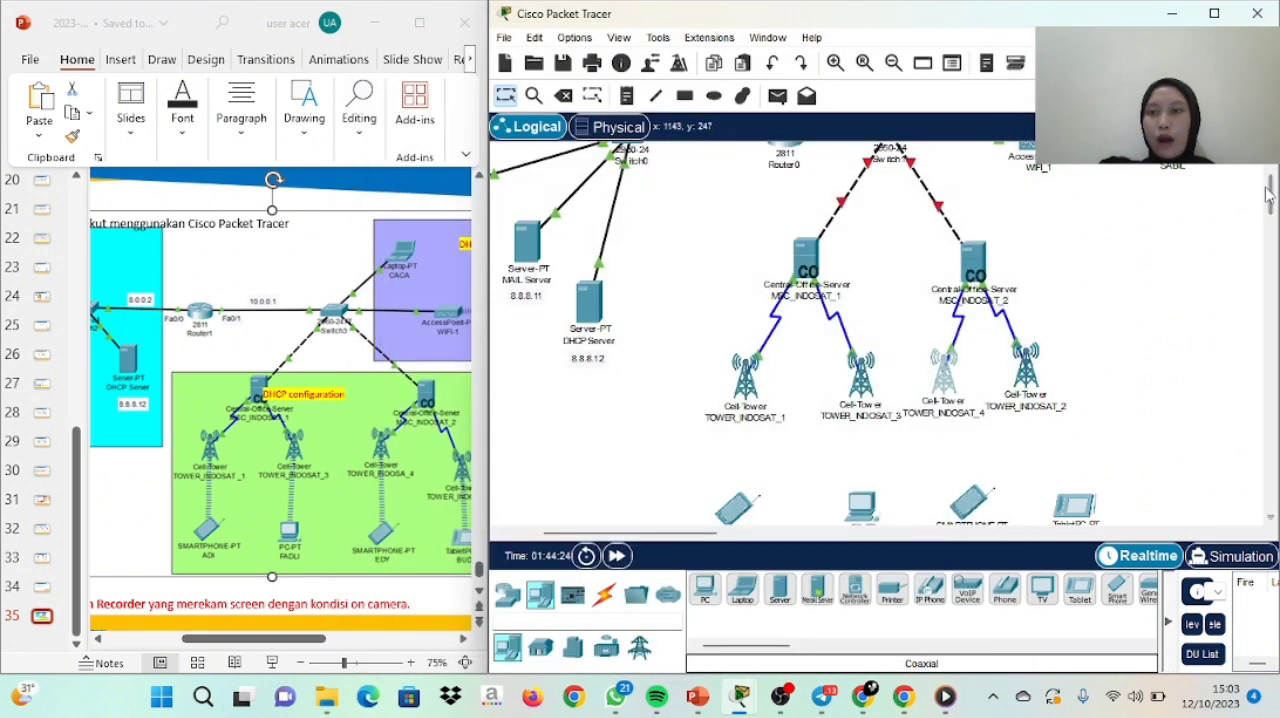
pyautogui.scroll(-2, 1268, 195)
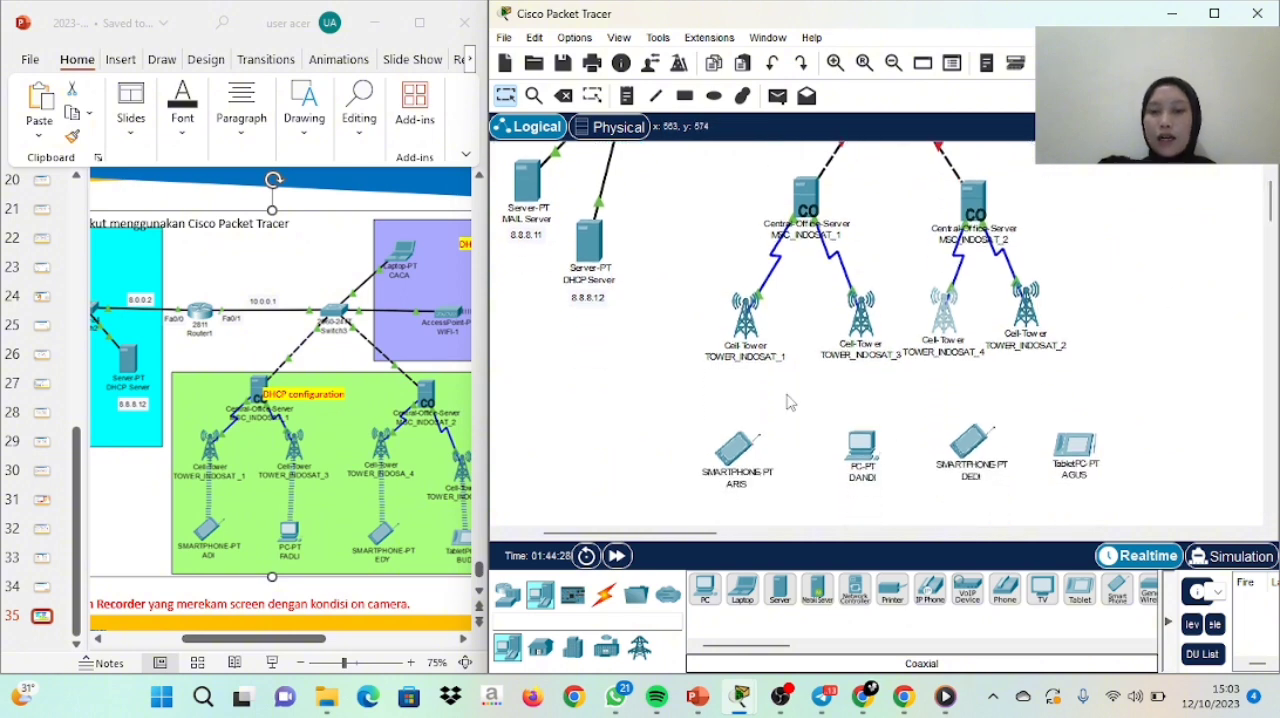
pyautogui.click(737, 452)
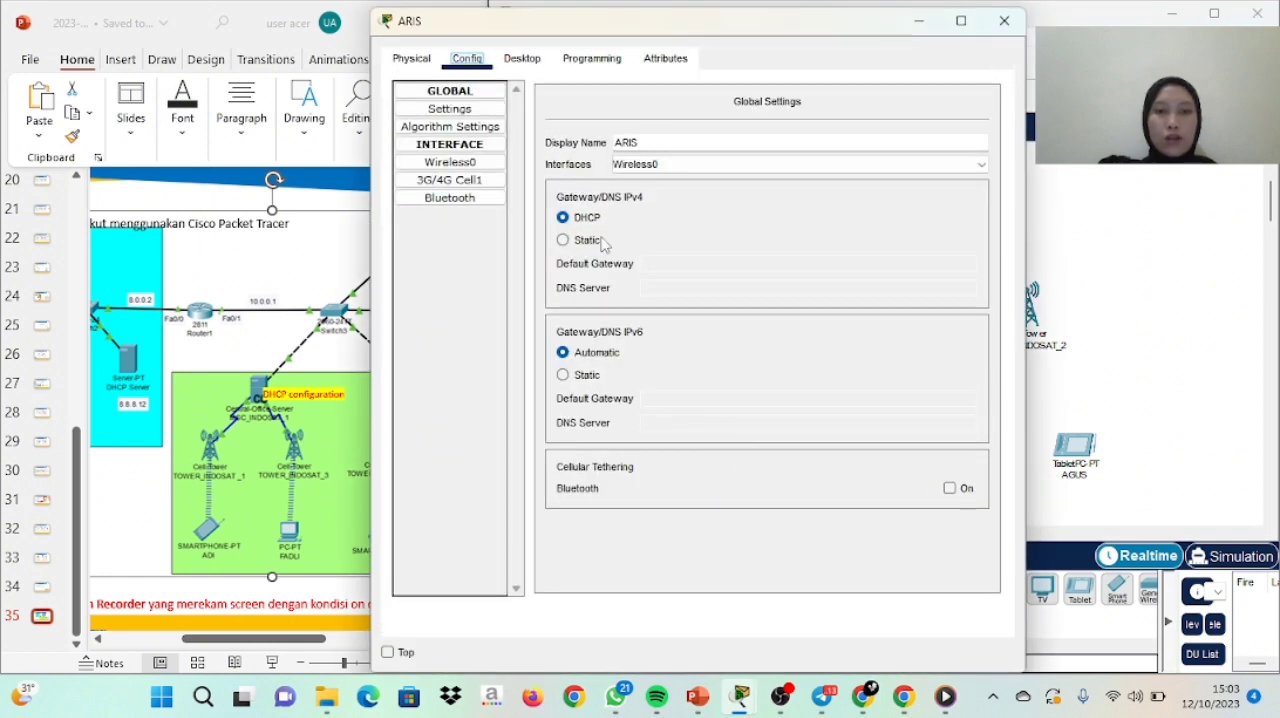
pyautogui.click(1006, 30)
pyautogui.click(785, 352)
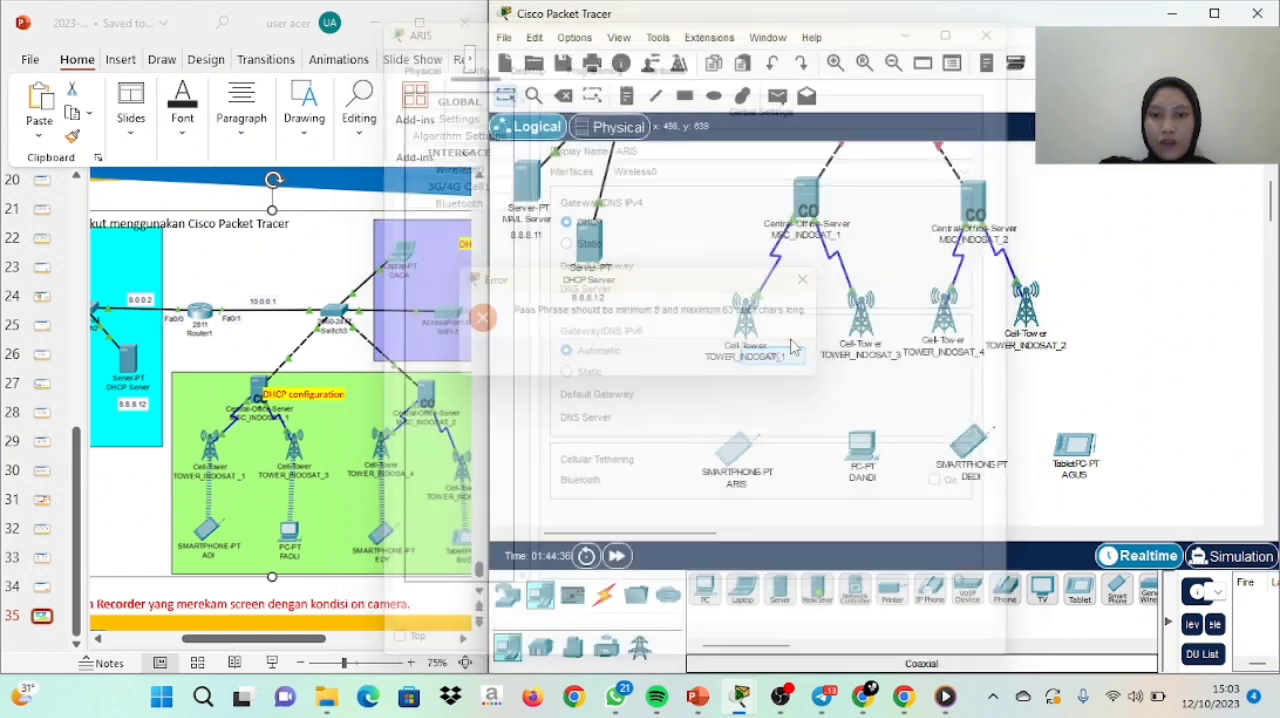
# Replace the 3G/4G Cell1 provider name of the smartphone below the cell tower TOWER_INDOSAT_1 with TOWER_INDOSAT_1
pyautogui.click(728, 459)
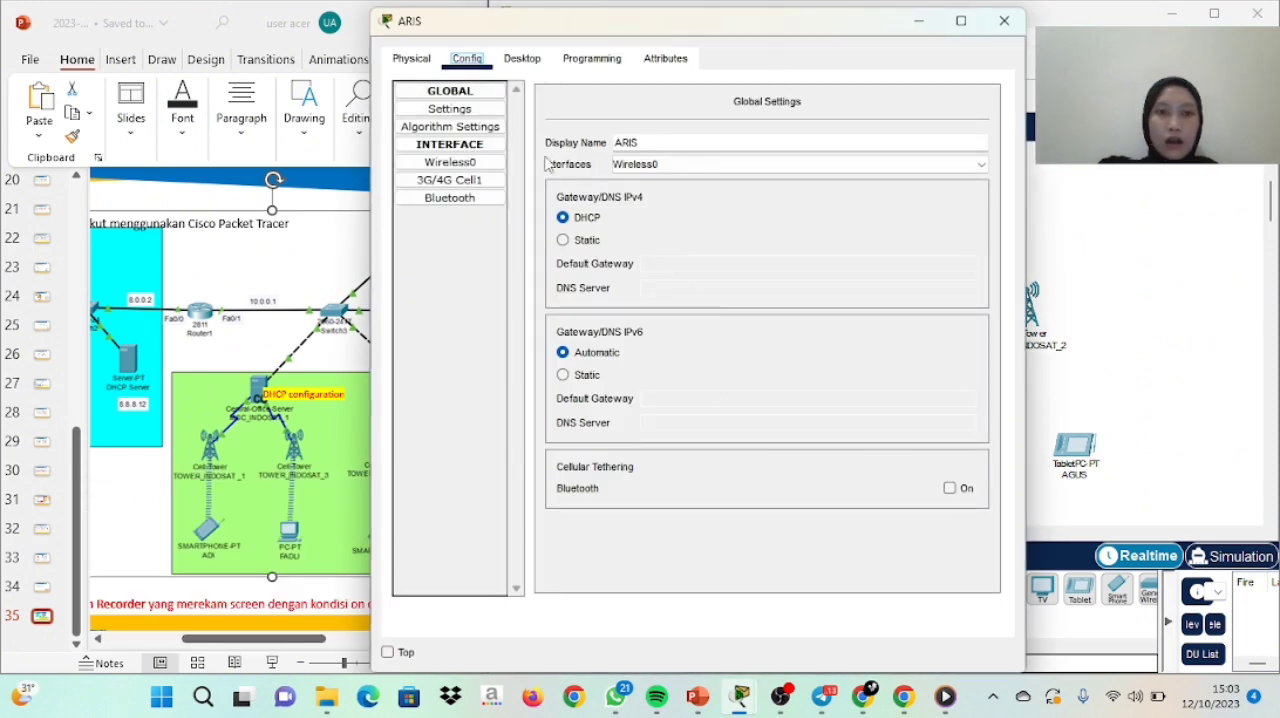
pyautogui.click(491, 185)
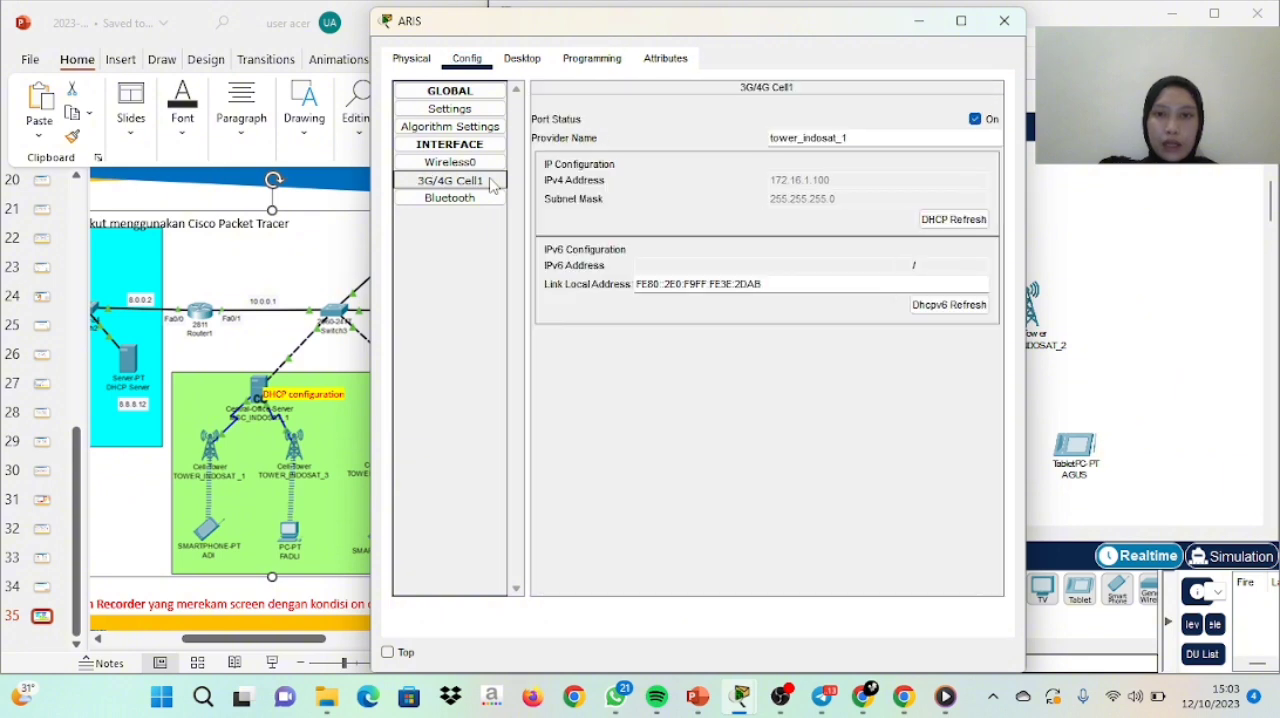
pyautogui.click(863, 130)
pyautogui.click(860, 138)
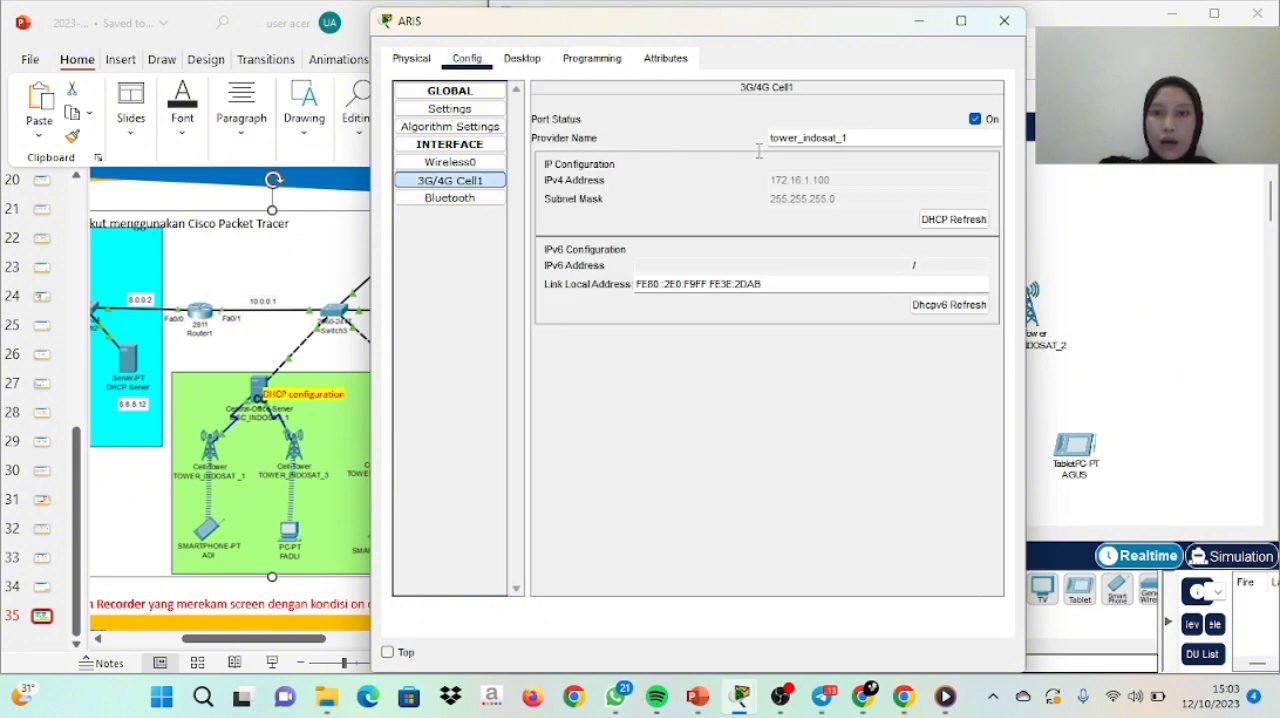
pyautogui.moveTo(849, 140); pyautogui.dragTo(767, 144)
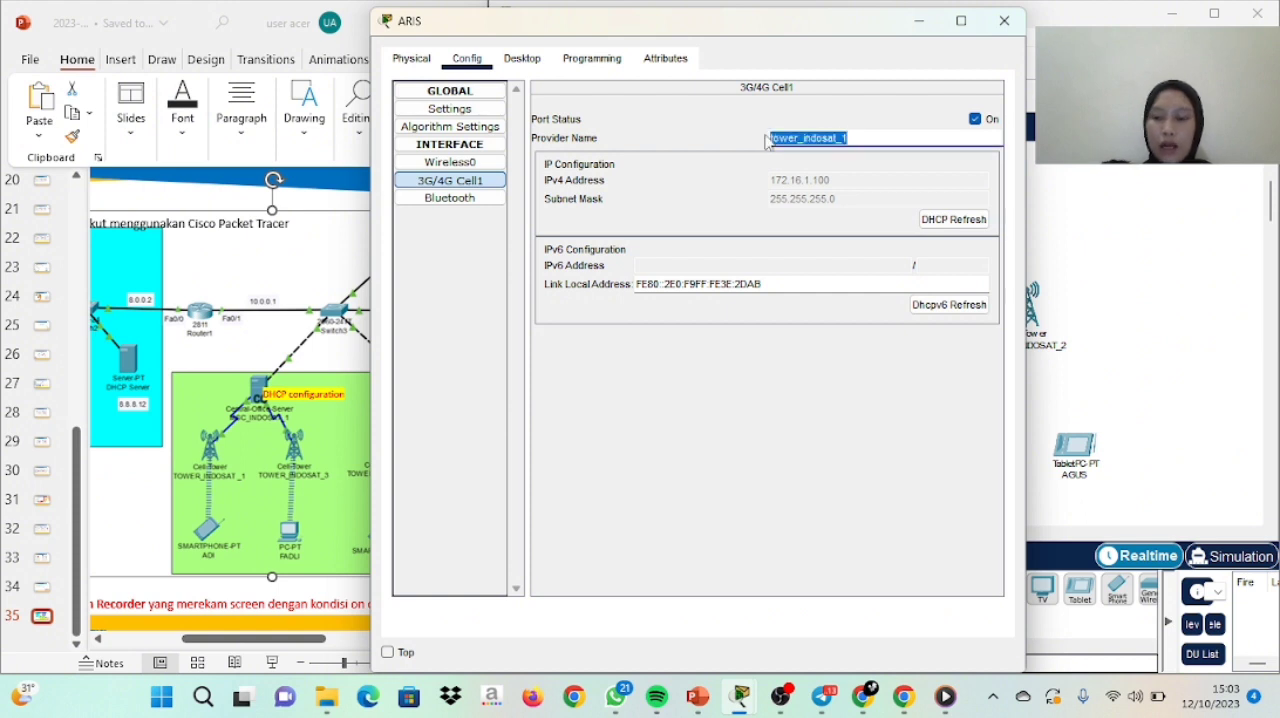
pyautogui.press('BackSpace')
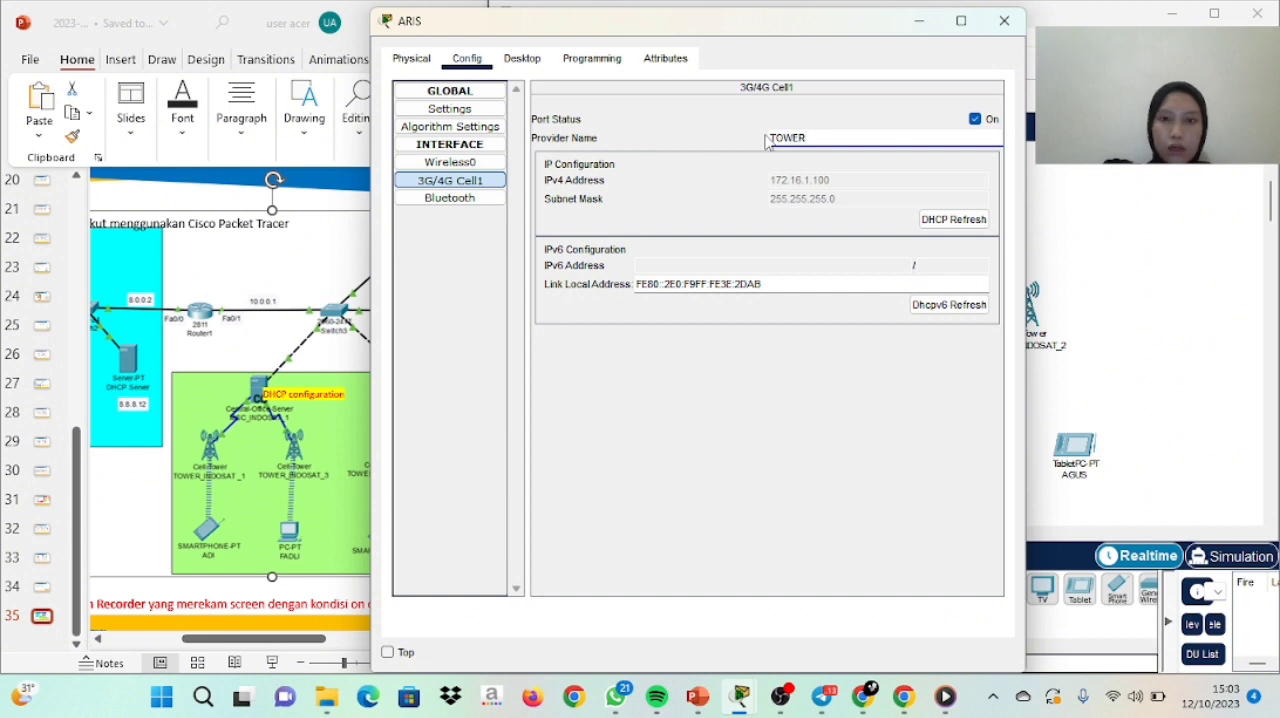
pyautogui.write('TOWER_INDOSAT_1')
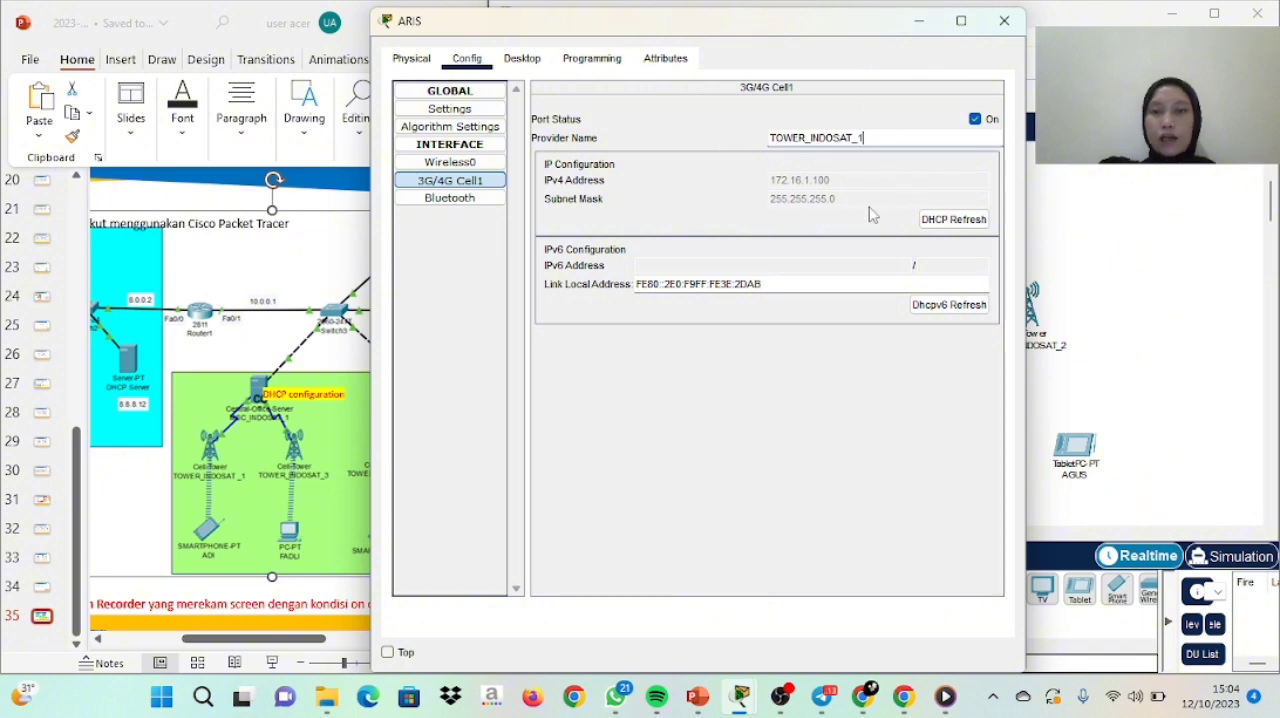
pyautogui.click(1003, 25)
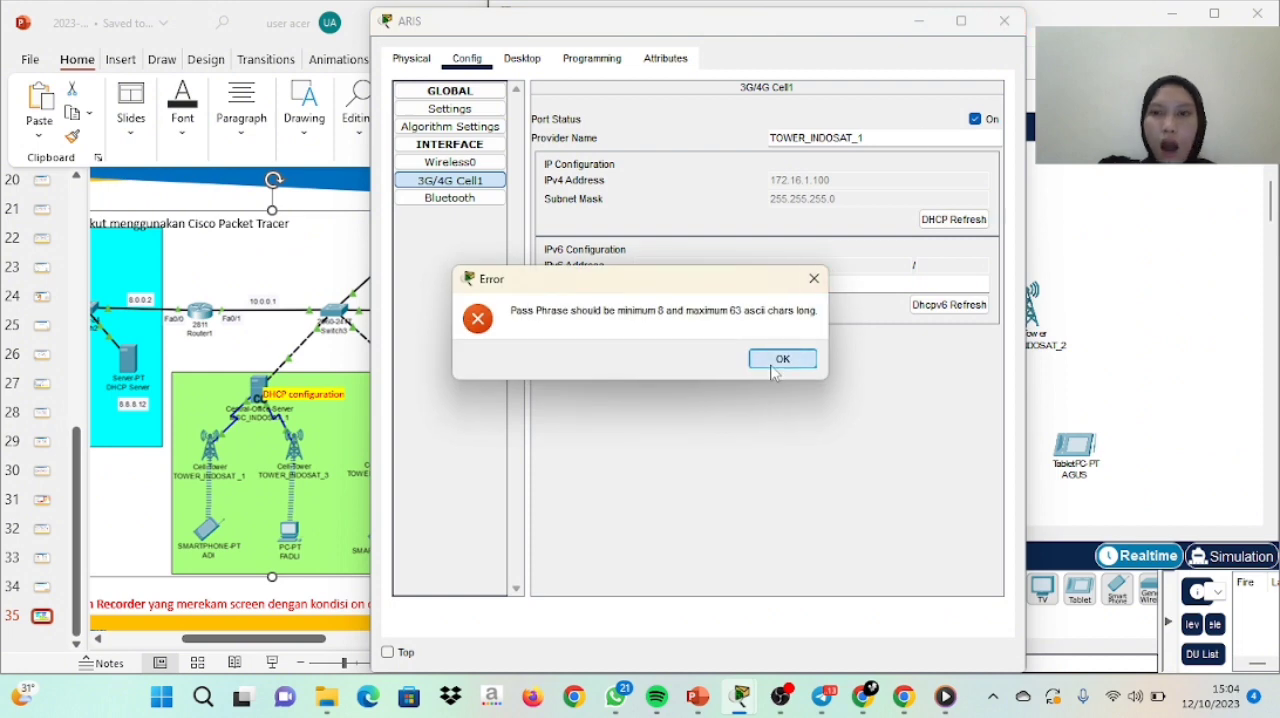
pyautogui.click(774, 364)
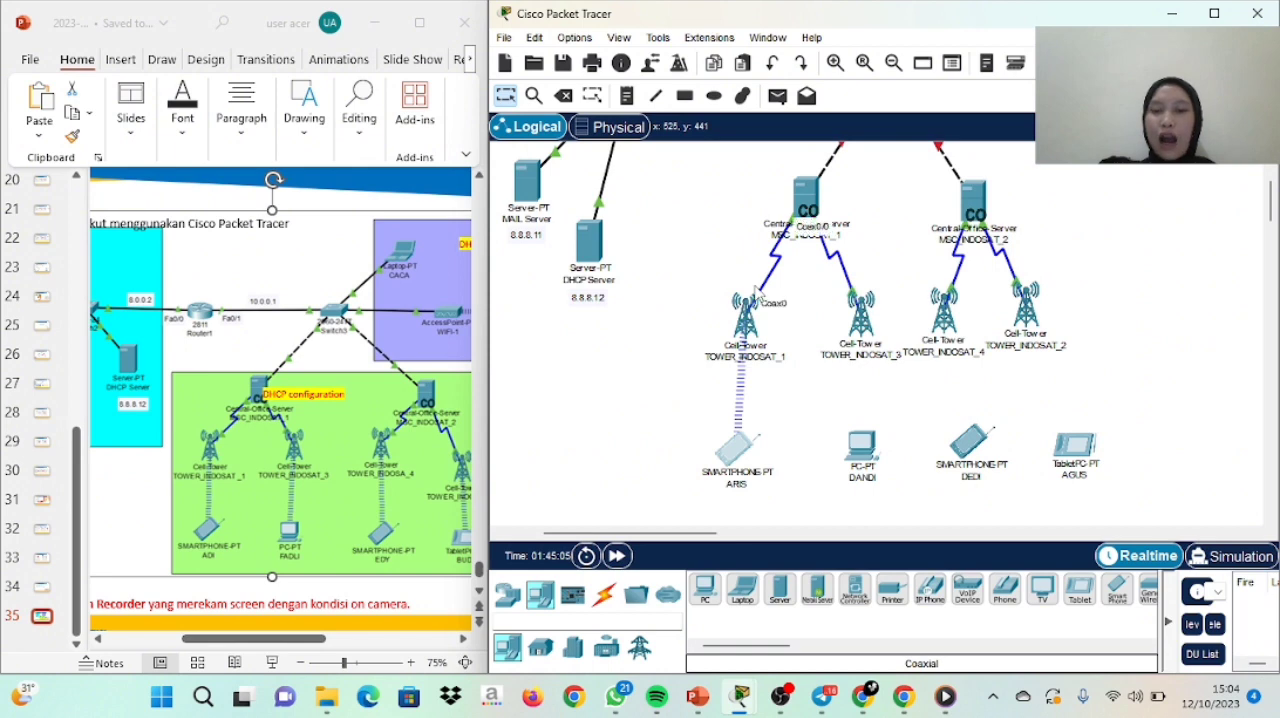
pyautogui.moveTo(755, 474)
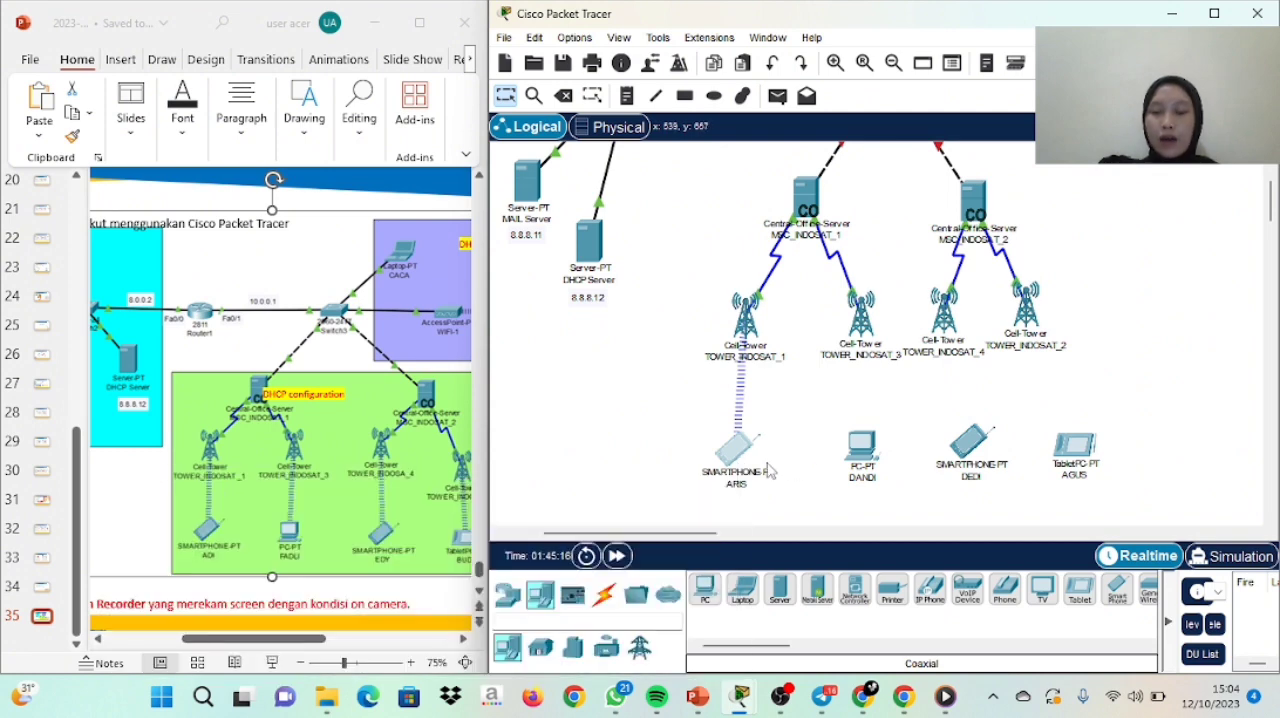
# Power off the PC below TOWER_INDOSAT_3, replace its network module with PT-HOST-NM-3G/4G and power it back on
pyautogui.click(868, 466)
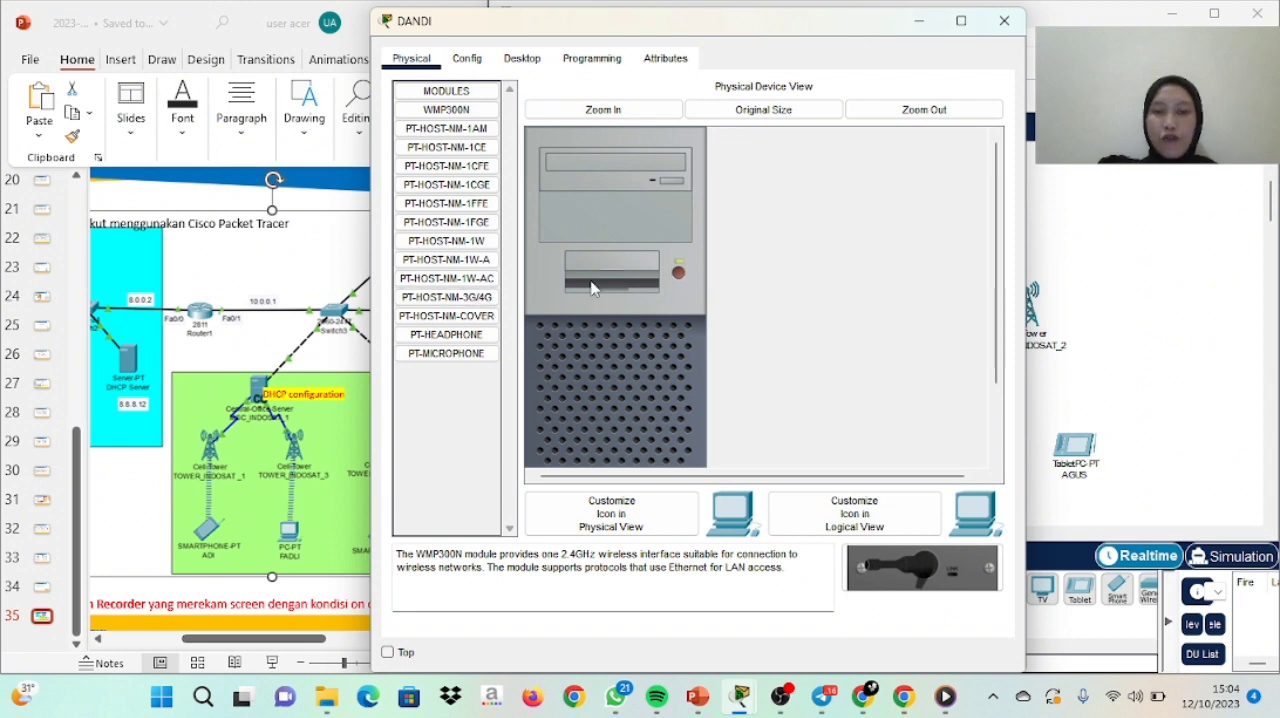
pyautogui.click(679, 272)
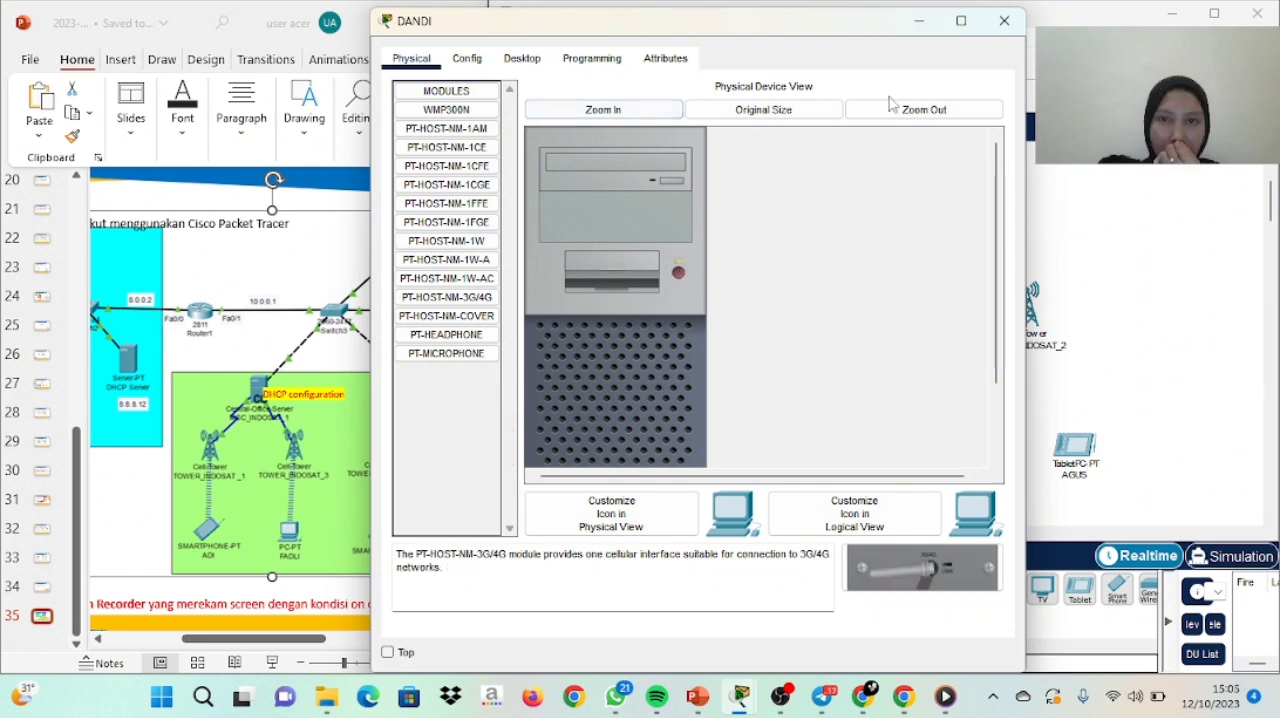
pyautogui.click(903, 108)
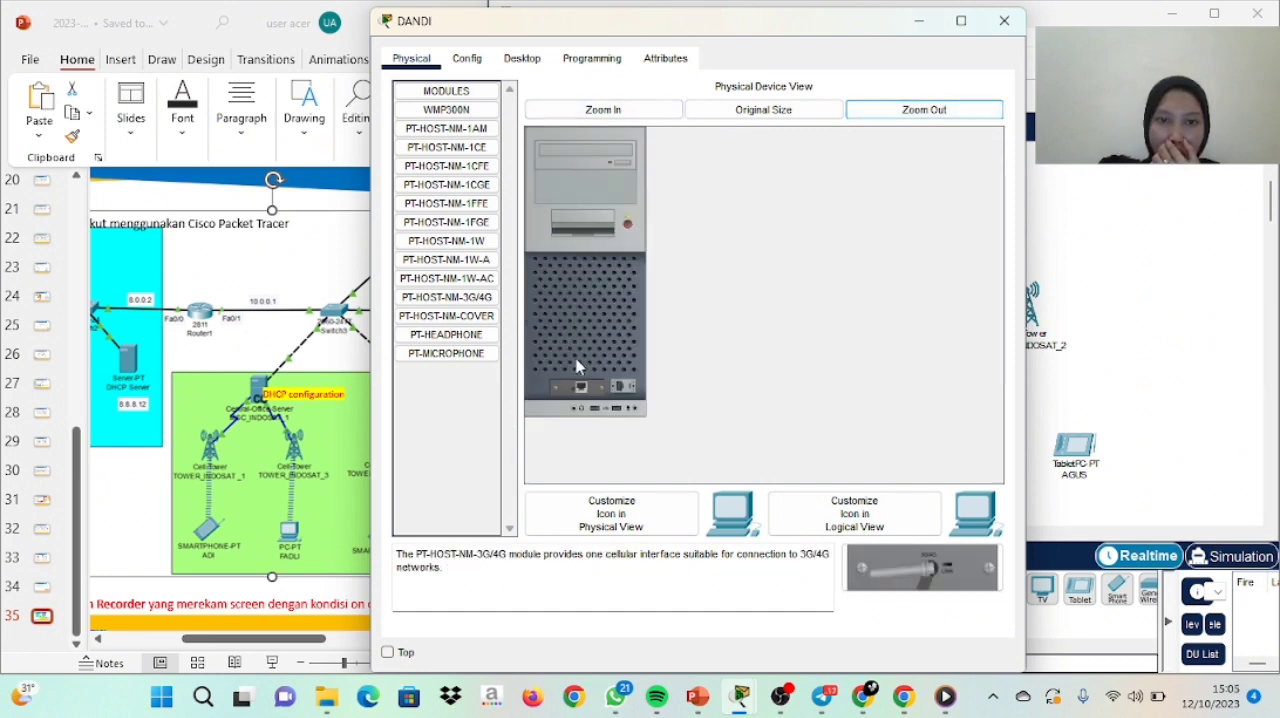
pyautogui.moveTo(581, 388); pyautogui.dragTo(455, 451)
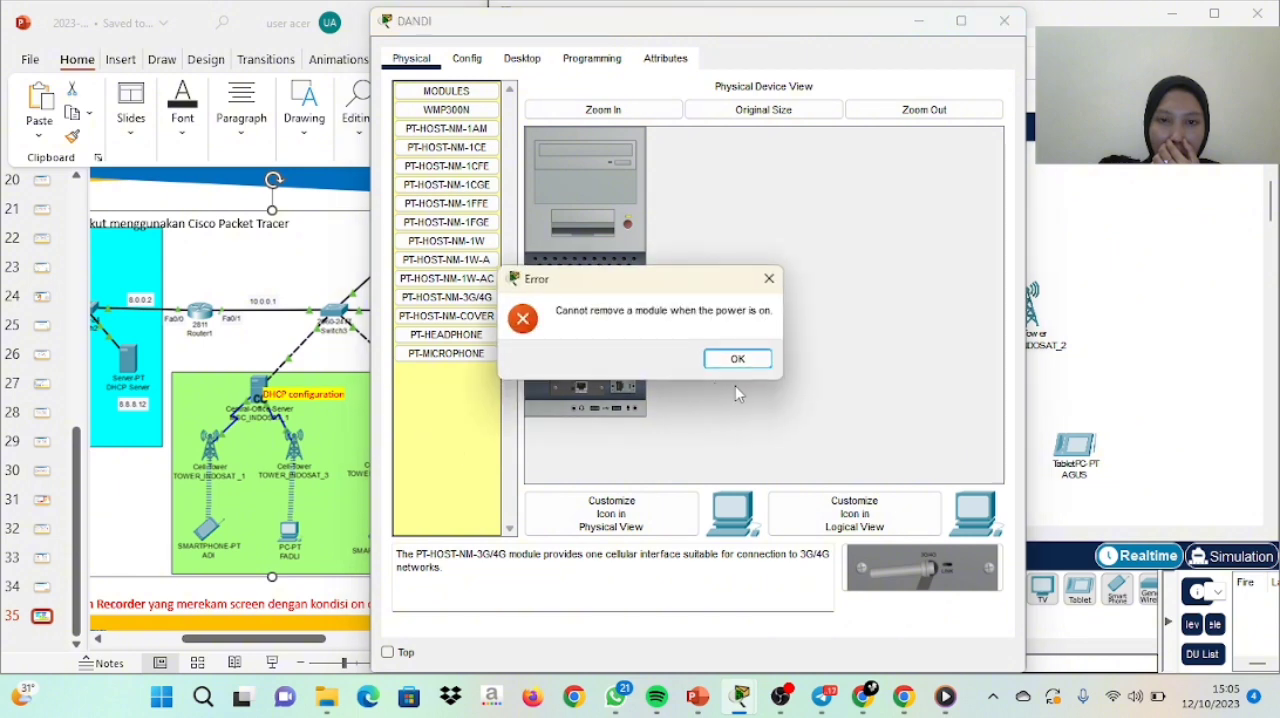
pyautogui.click(737, 358)
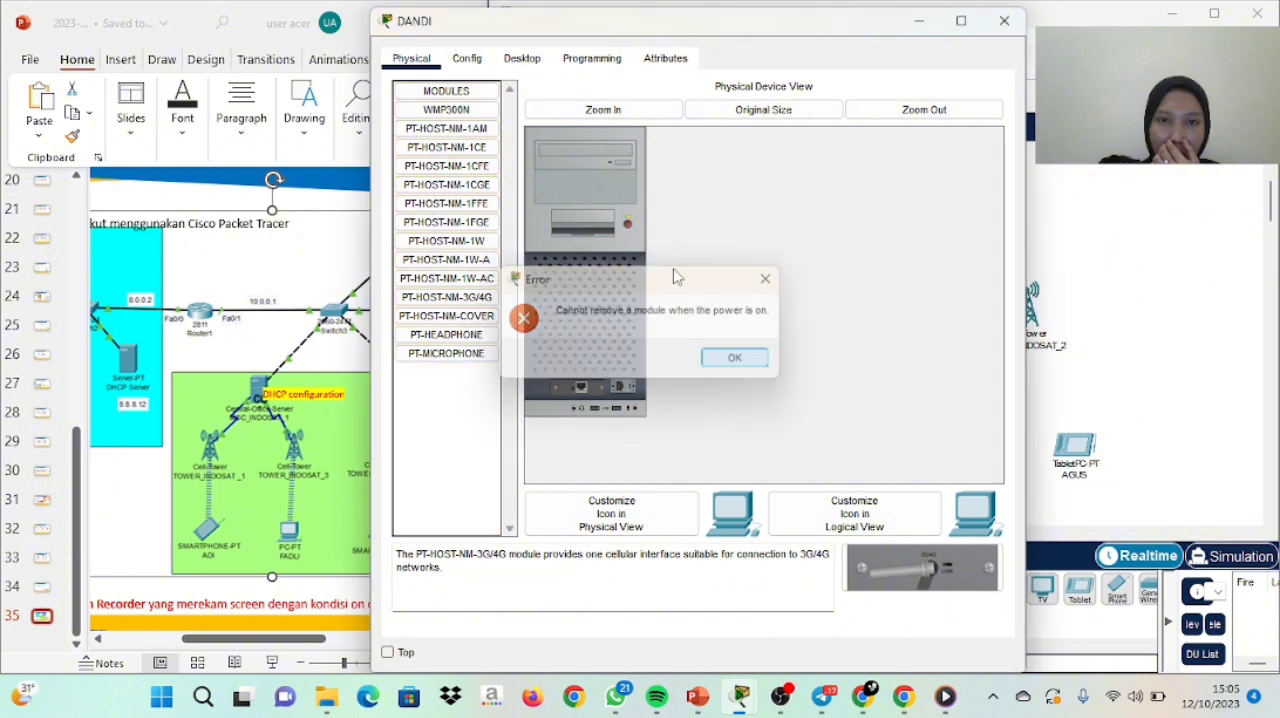
pyautogui.click(629, 226)
pyautogui.moveTo(597, 388); pyautogui.dragTo(437, 471)
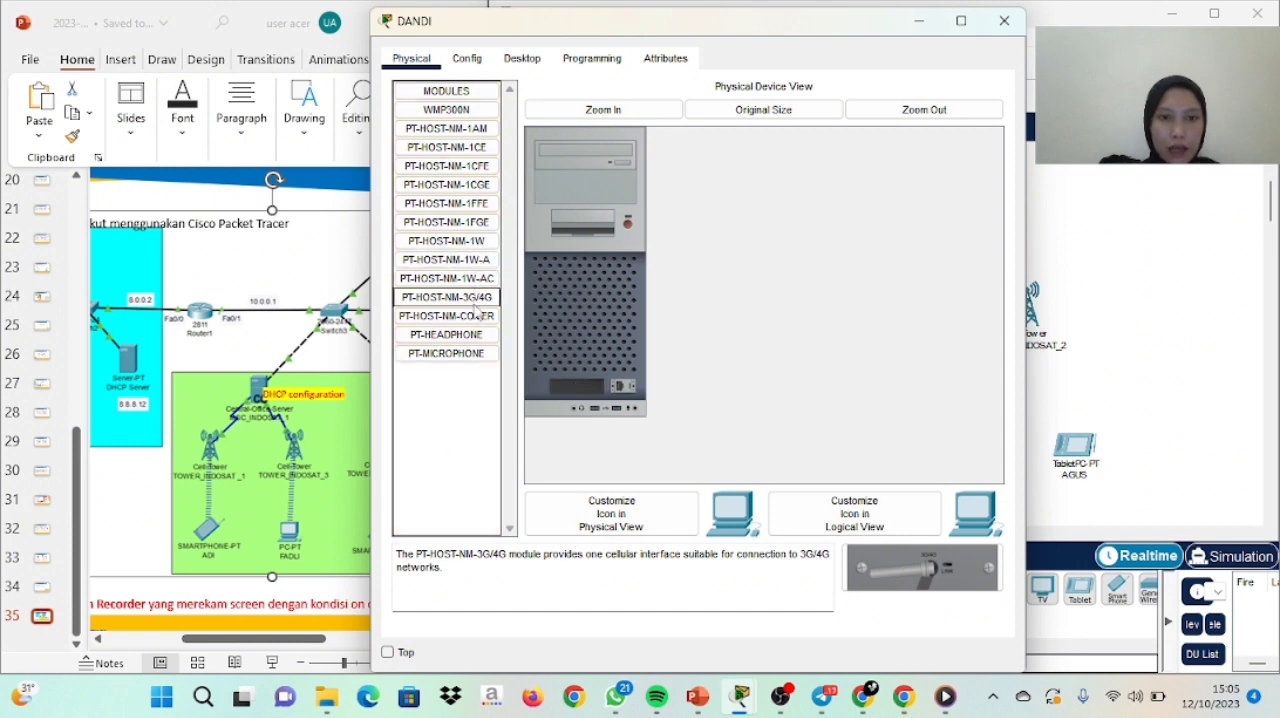
pyautogui.moveTo(924, 568); pyautogui.dragTo(599, 401)
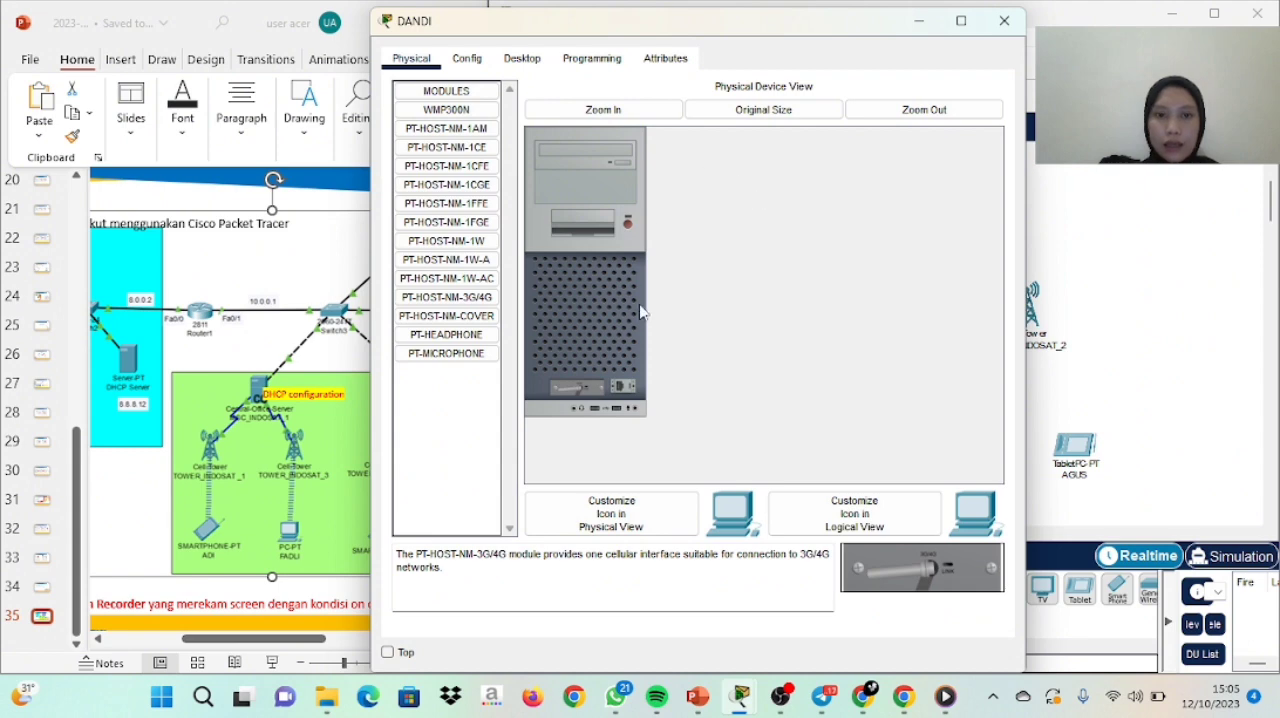
# Replace the 3G/4G Cell0 provider name of the PC below TOWER_INDOSAT_3 with TOWER_INDOSAT_3
pyautogui.click(467, 59)
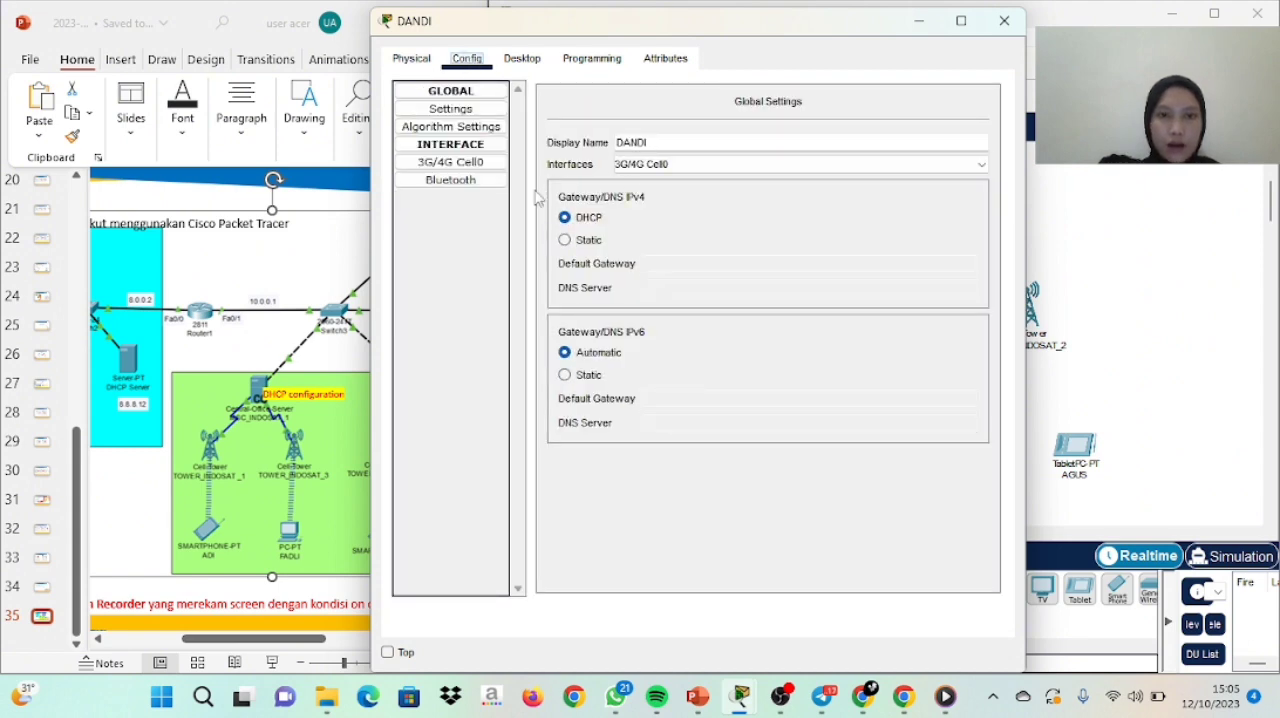
pyautogui.click(478, 167)
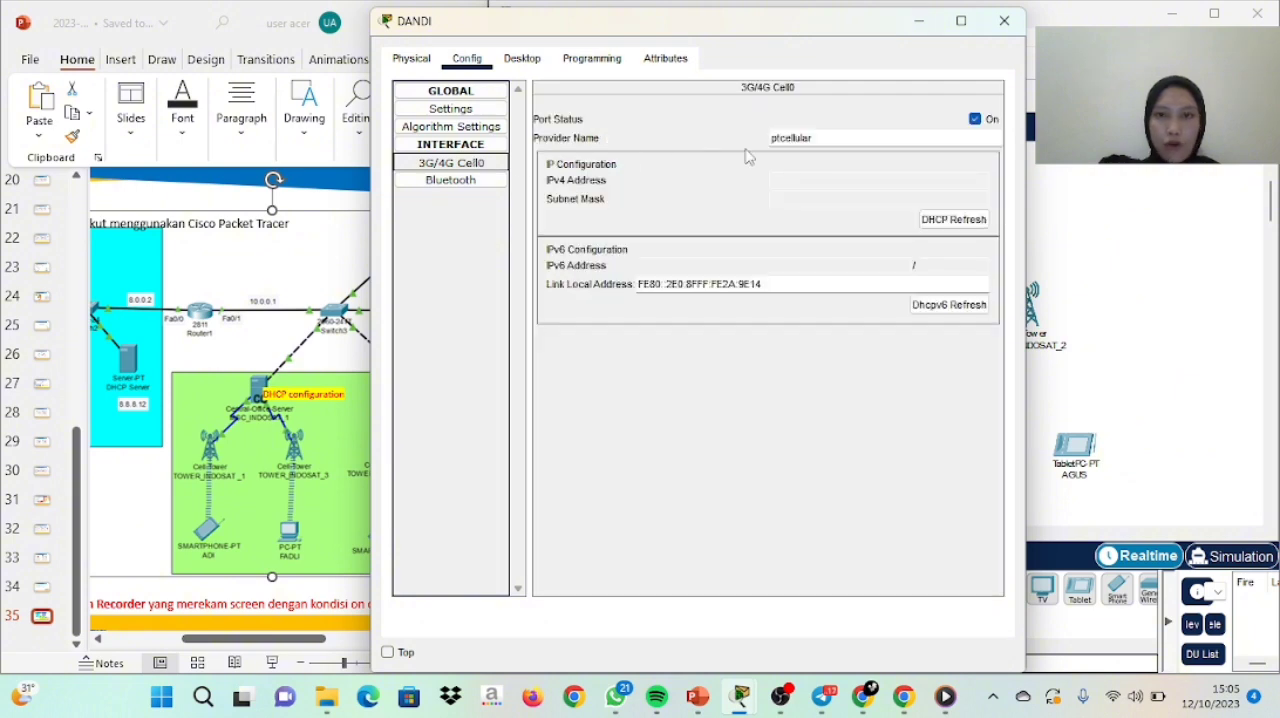
pyautogui.moveTo(818, 140); pyautogui.dragTo(757, 151)
pyautogui.press('BackSpace')
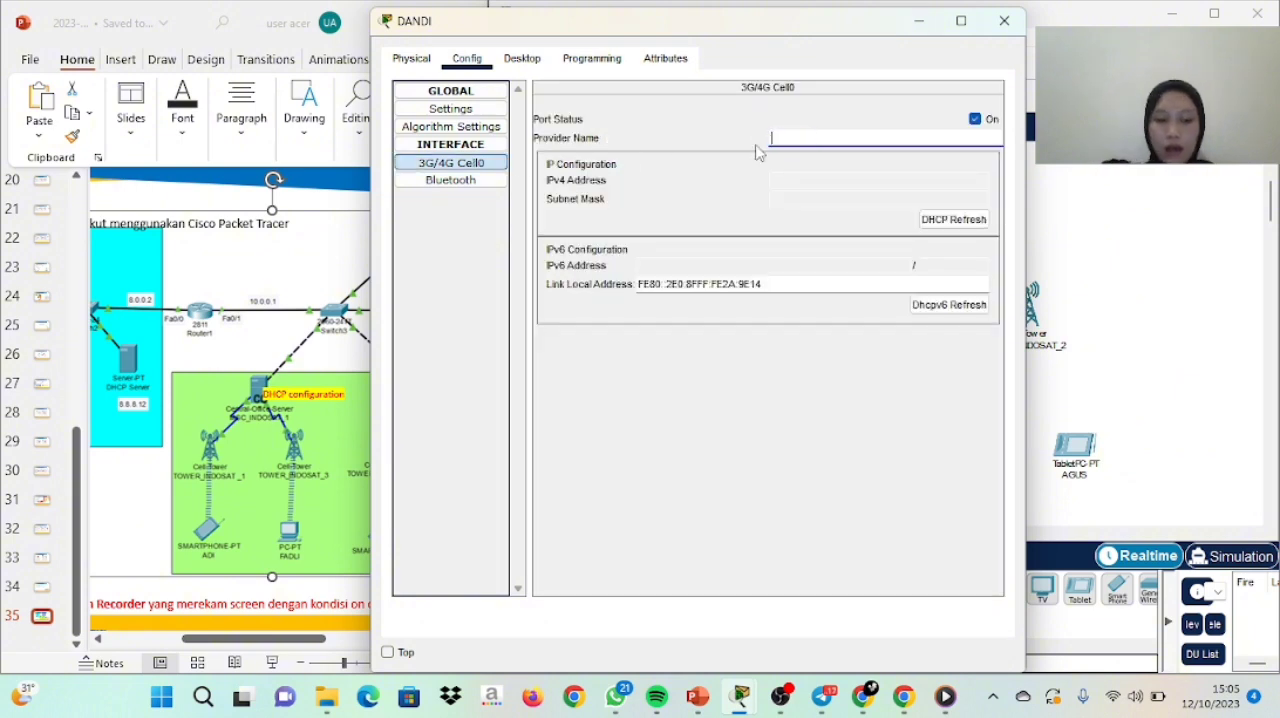
pyautogui.write('TOWER_INDOSAT_3')
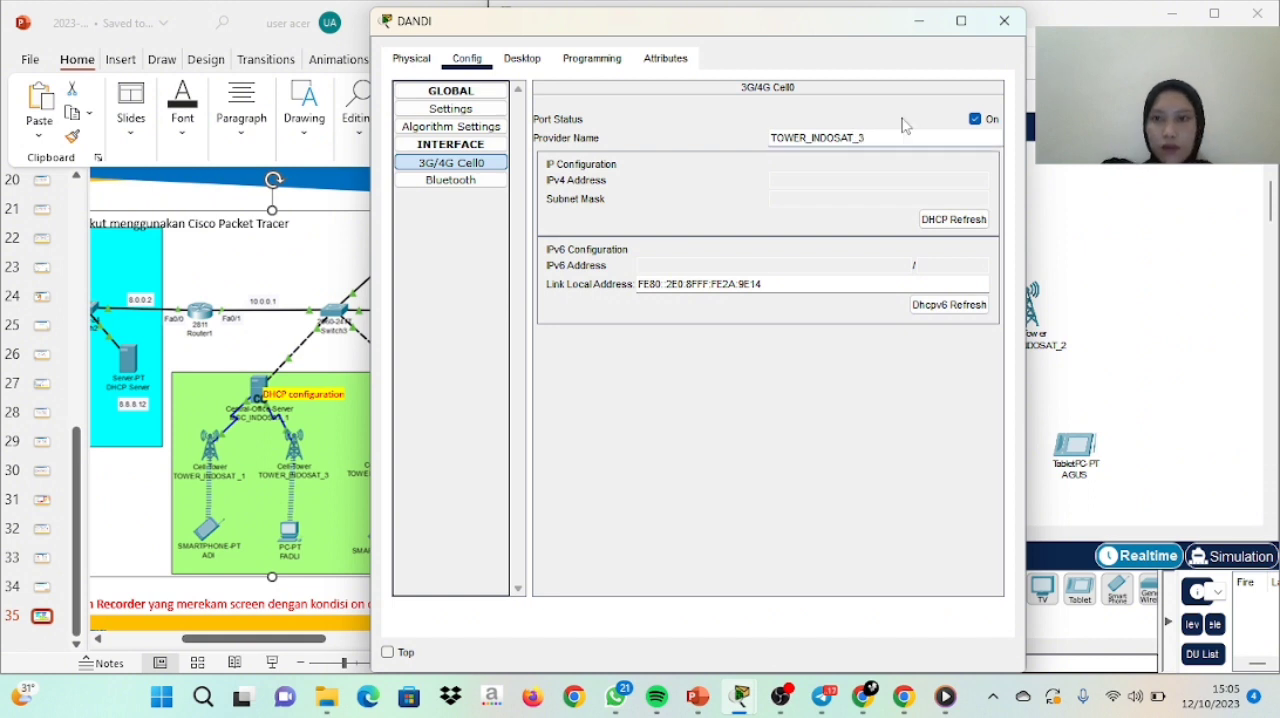
pyautogui.click(996, 22)
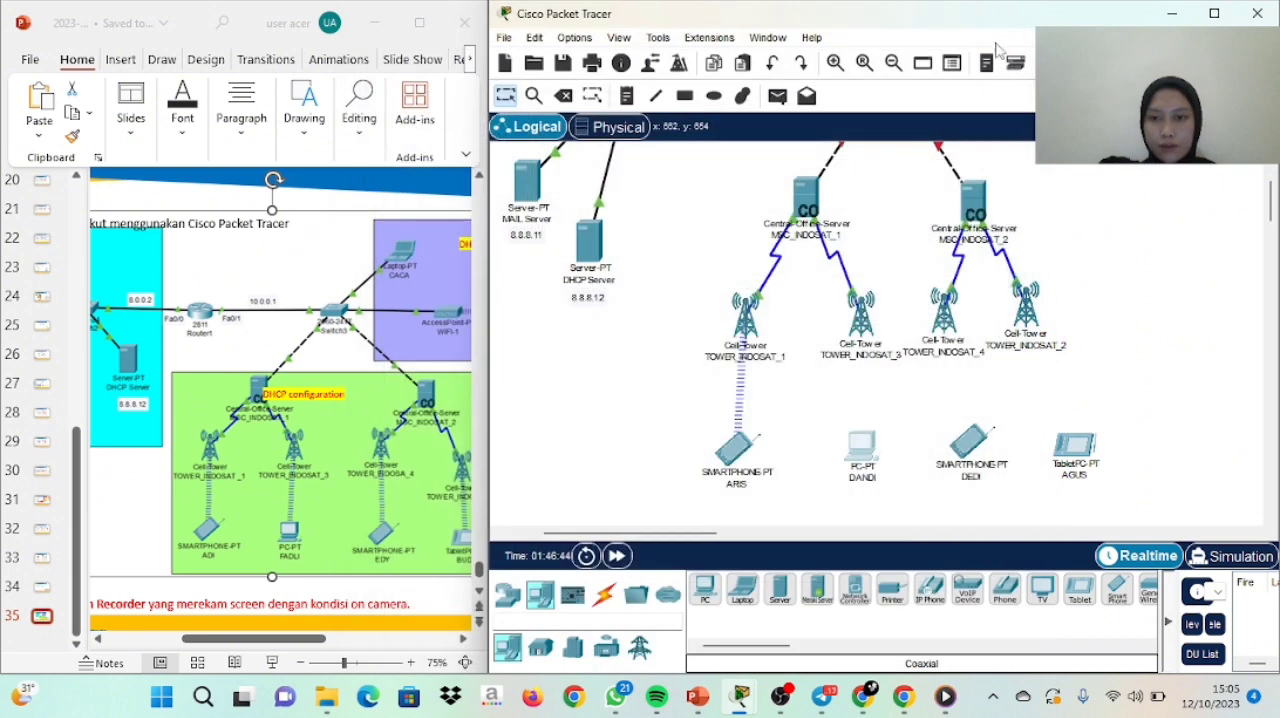
# Replace the 3G/4G Cell1 provider name of the smartphone below TOWER_INDOSAT_4 with TOWER_INDOSAT_4
pyautogui.moveTo(978, 443)
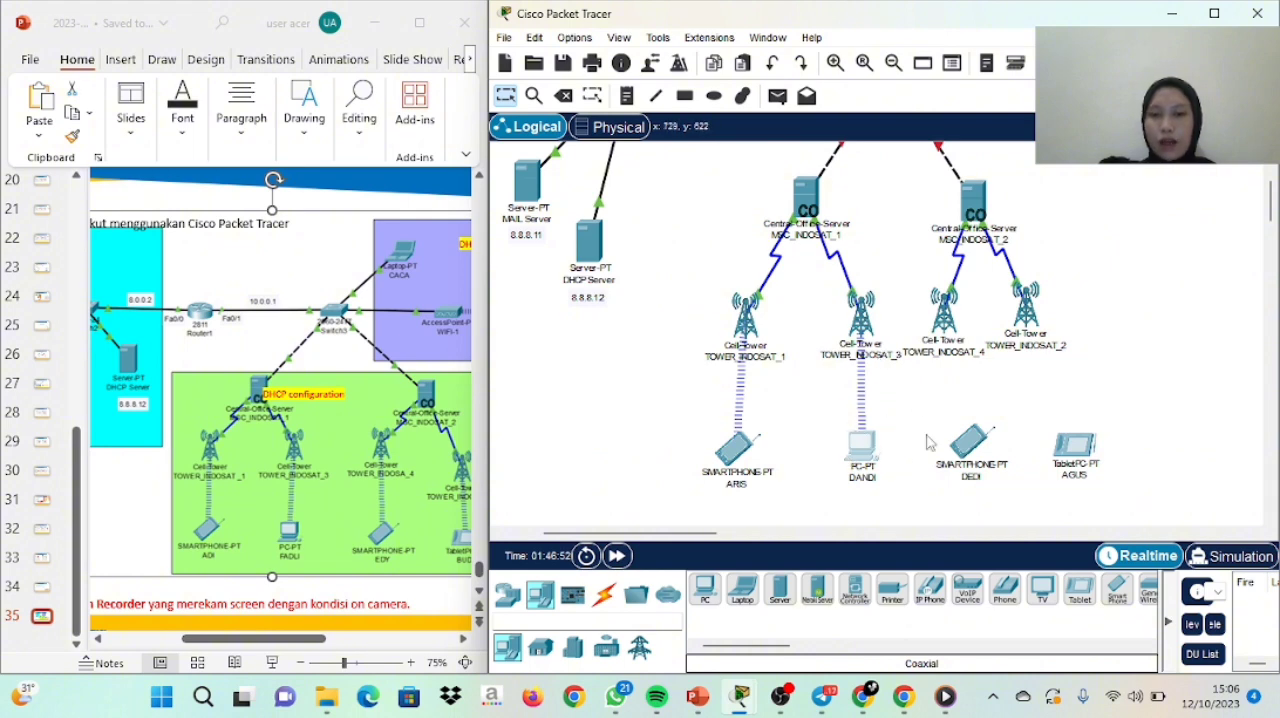
pyautogui.click(968, 450)
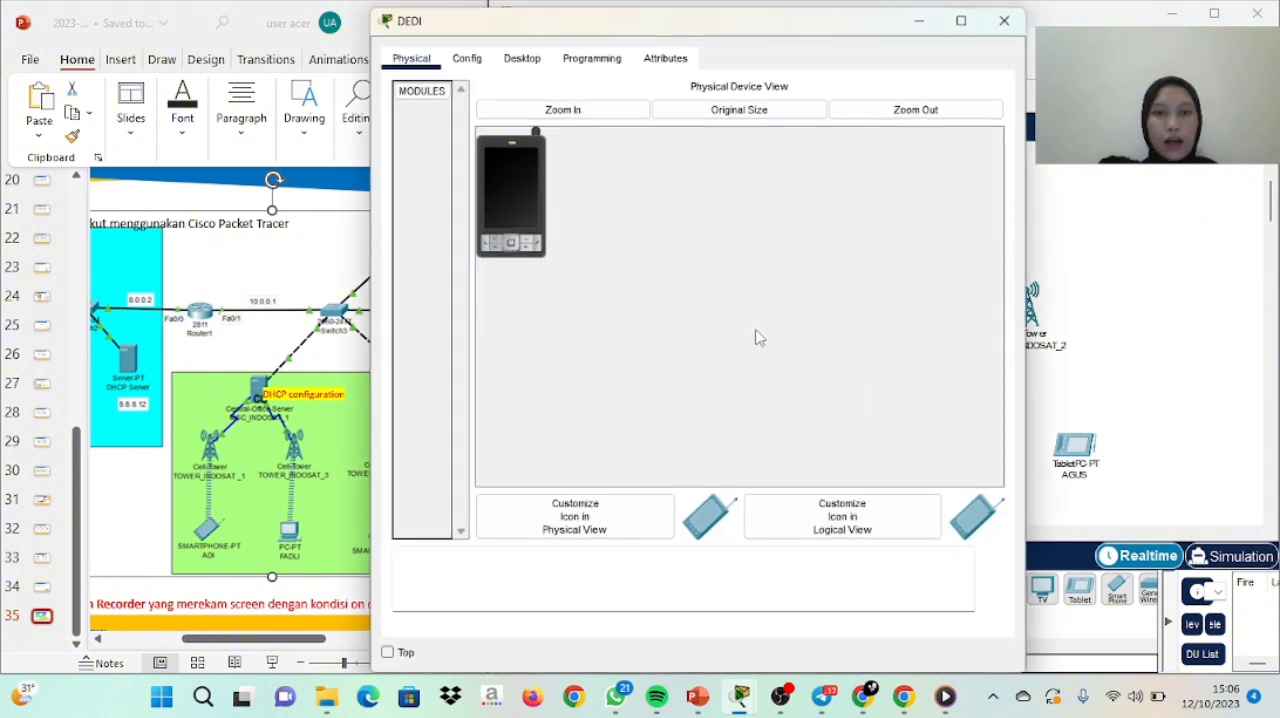
pyautogui.click(467, 59)
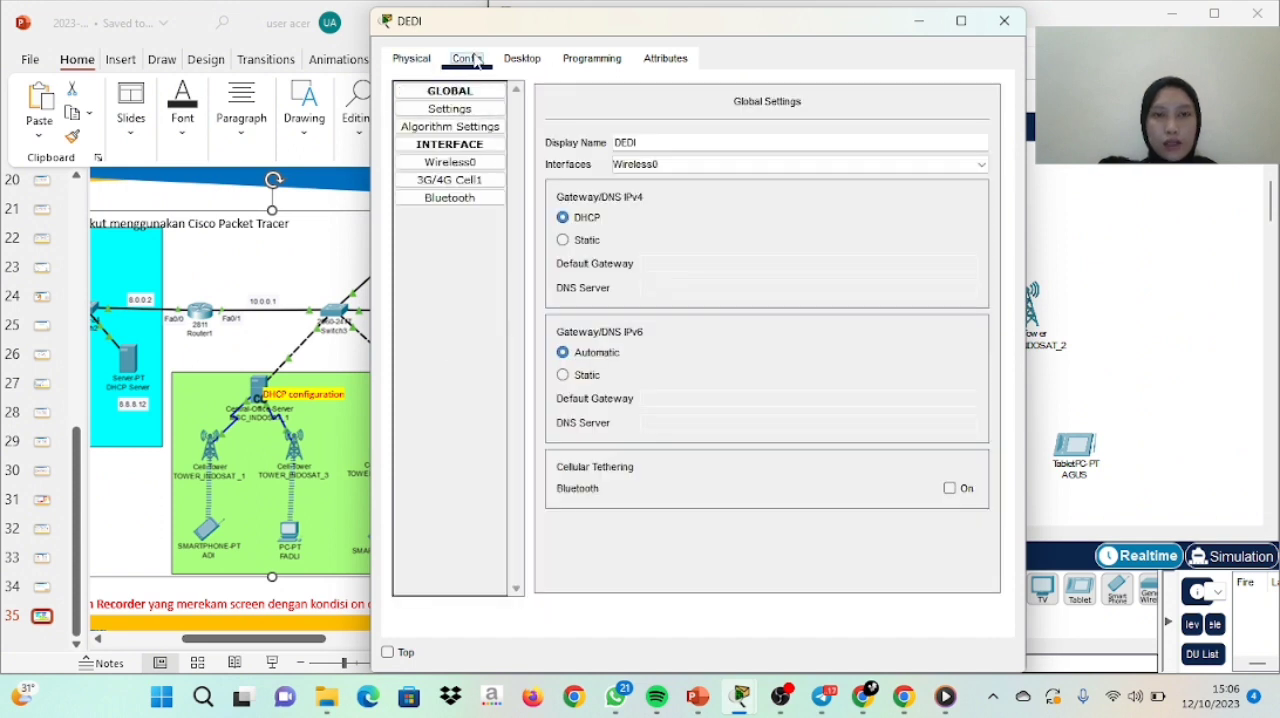
pyautogui.click(476, 183)
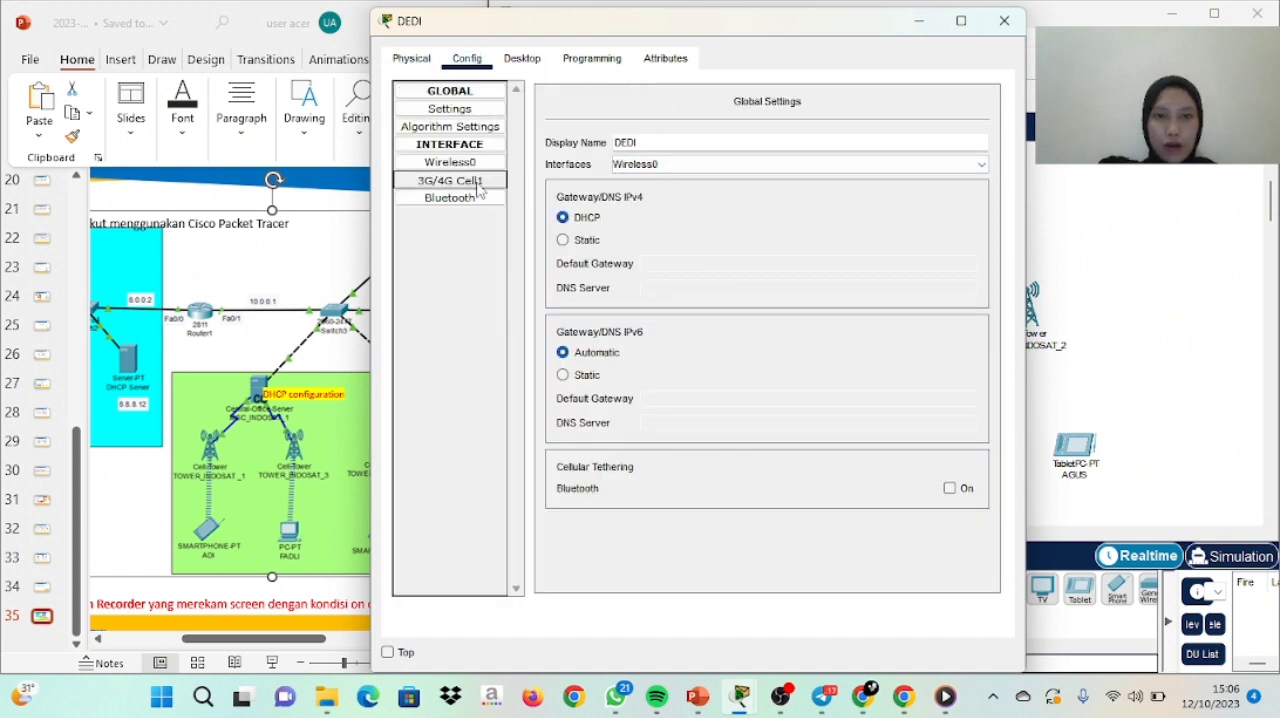
pyautogui.click(855, 138)
pyautogui.moveTo(855, 138); pyautogui.dragTo(766, 138)
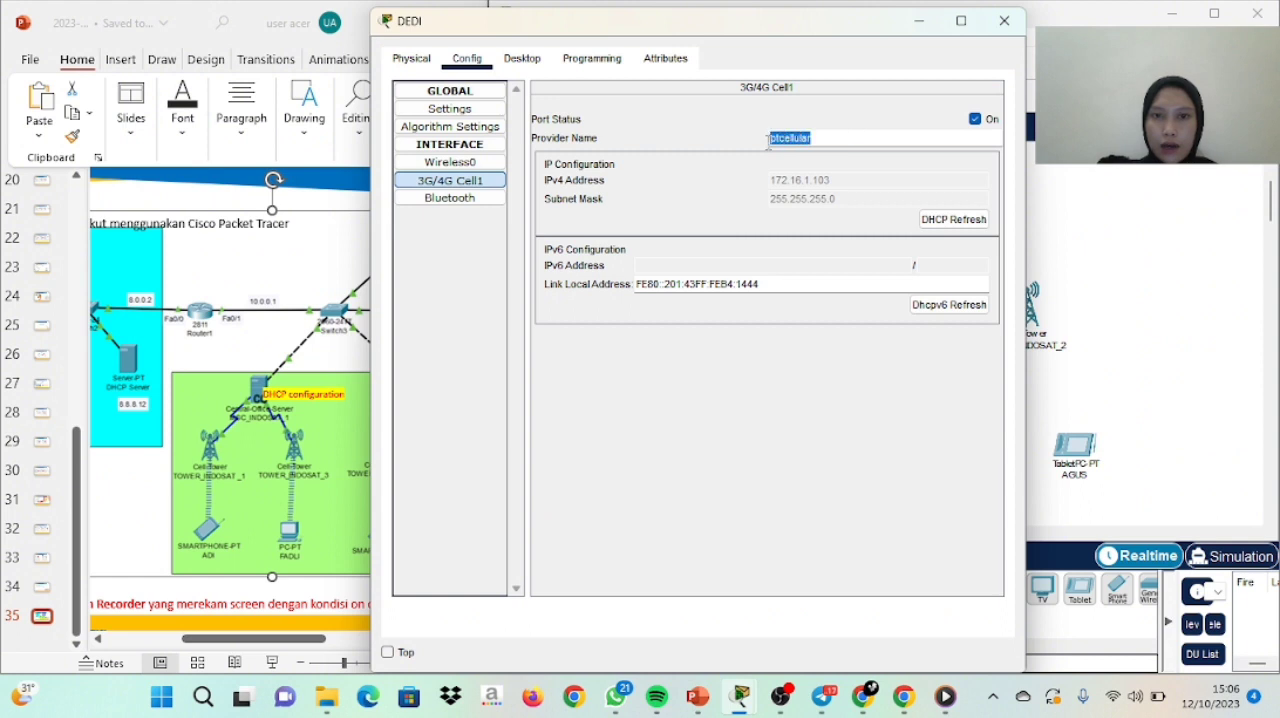
pyautogui.press('BackSpace')
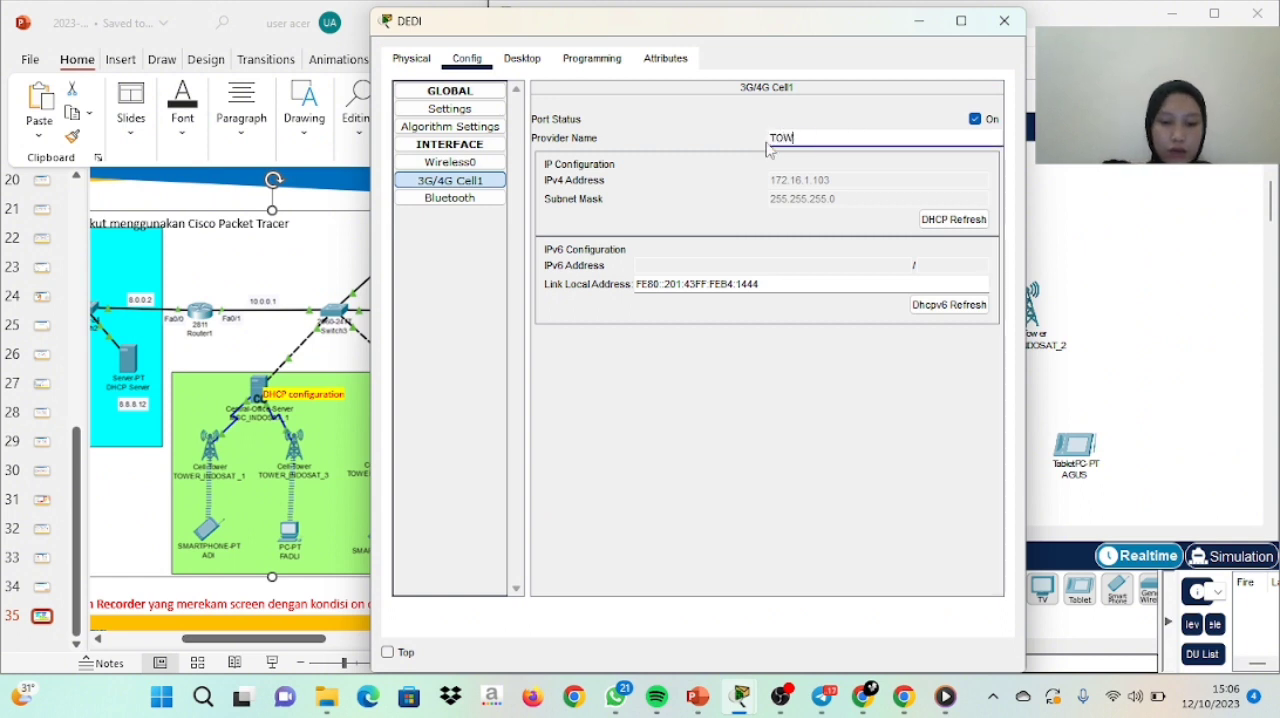
pyautogui.write('TOWER-INDOSAT_4')
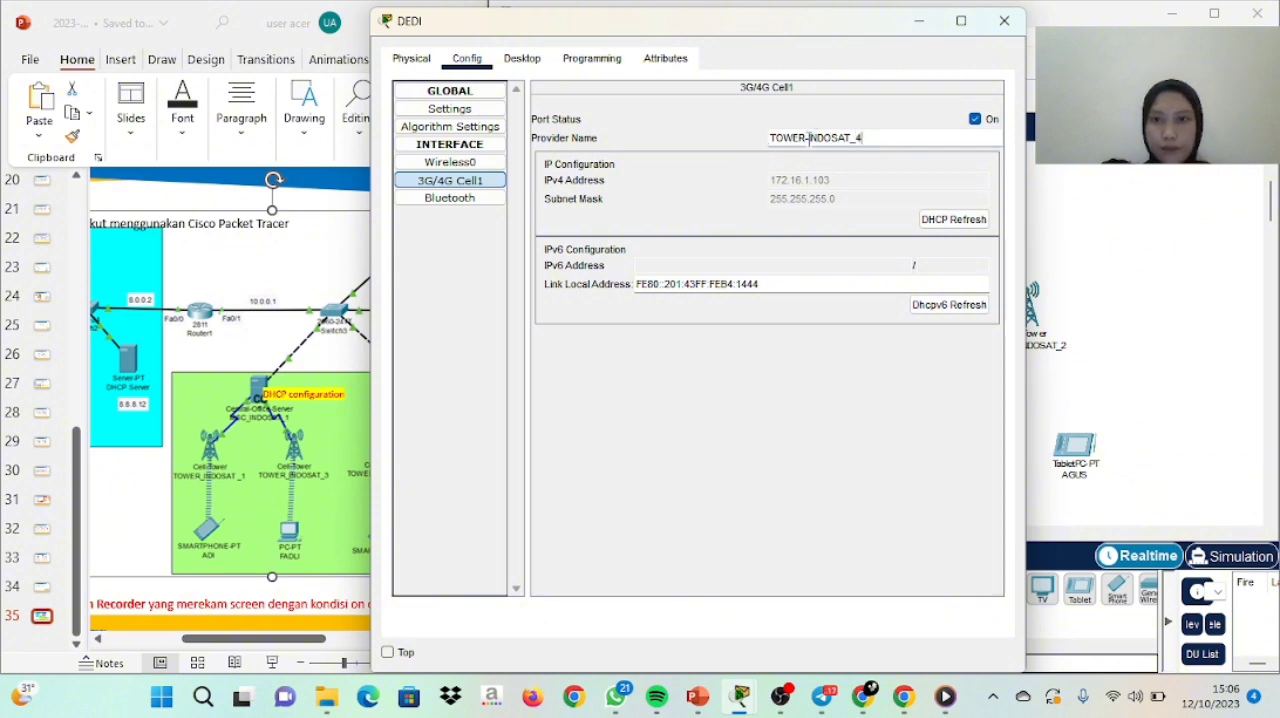
pyautogui.click(809, 138)
pyautogui.press('BackSpace')
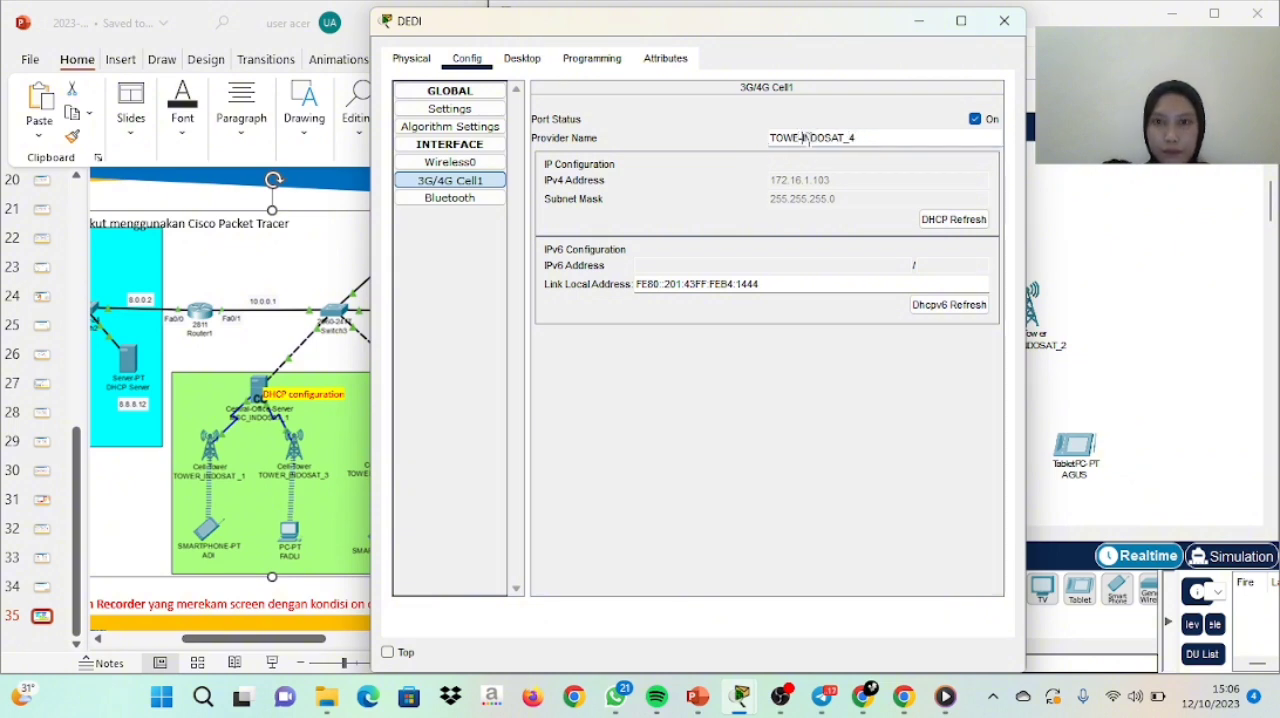
pyautogui.press('BackSpace')
pyautogui.write('R_')
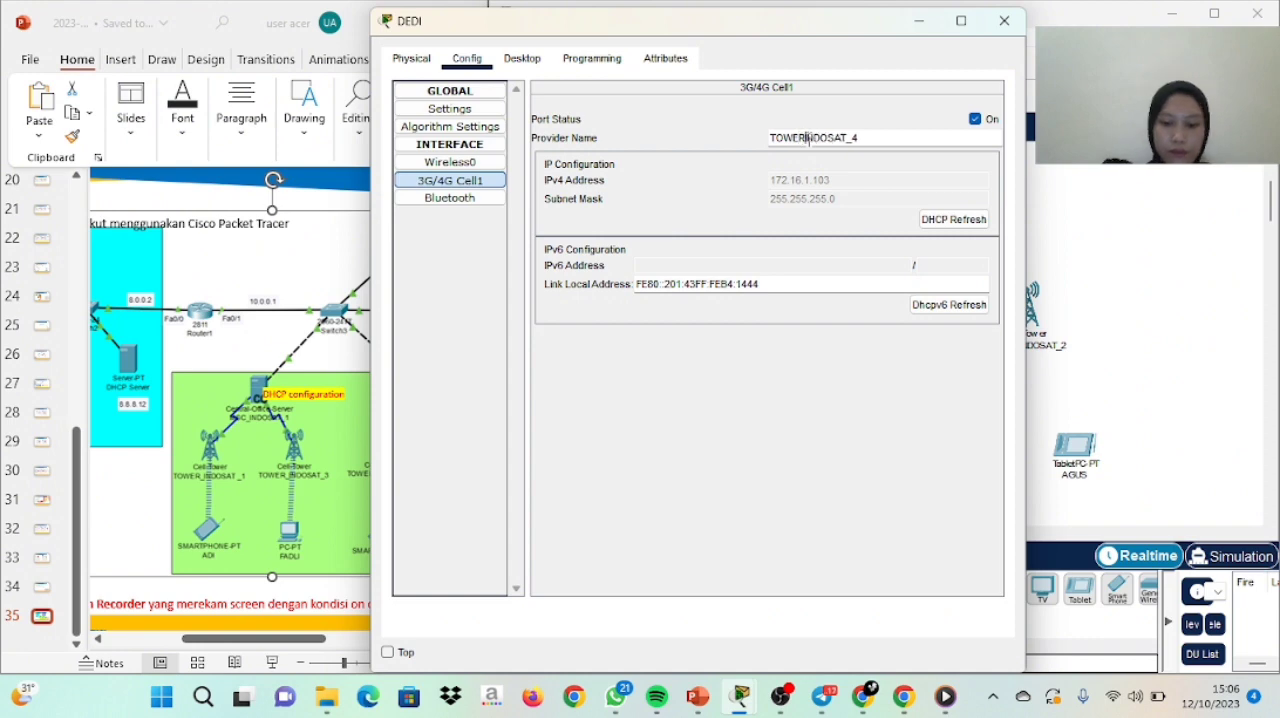
pyautogui.click(1004, 20)
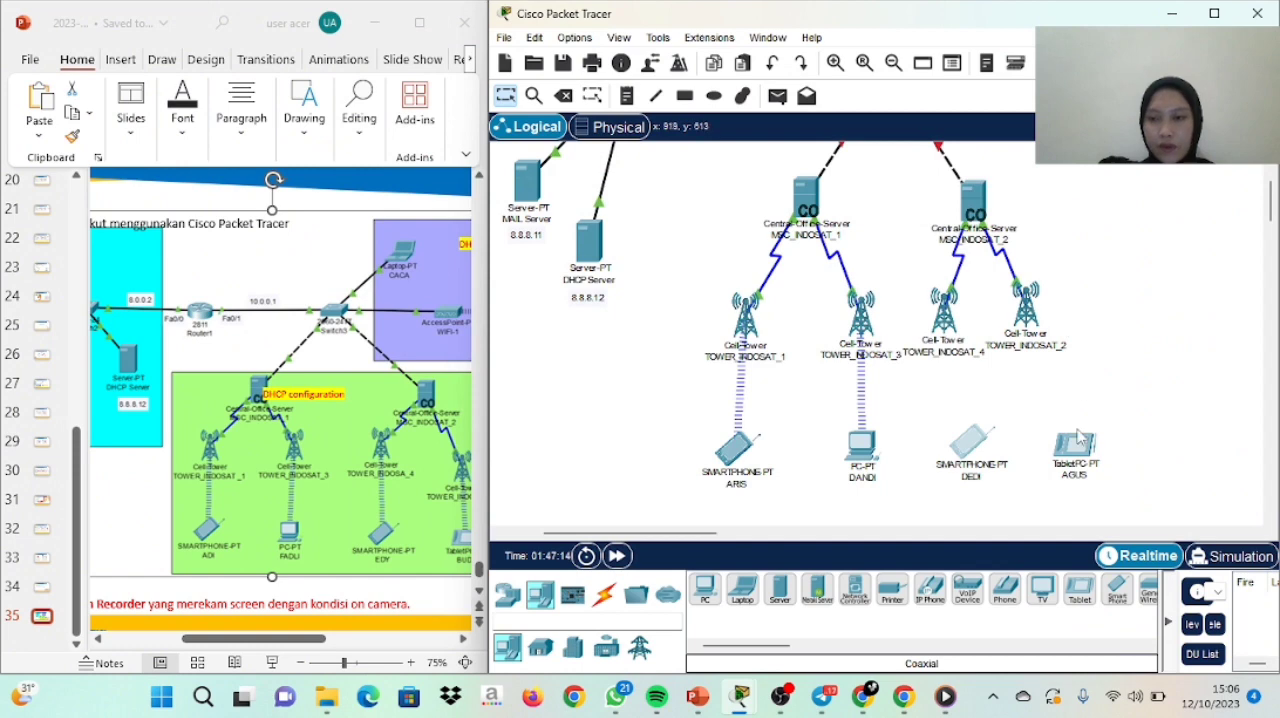
# Replace the 3G/4G Cell1 provider name of the tablet PC below TOWER_INDOSAT_2 with TOWER_INDOSAT_2
pyautogui.moveTo(1080, 455)
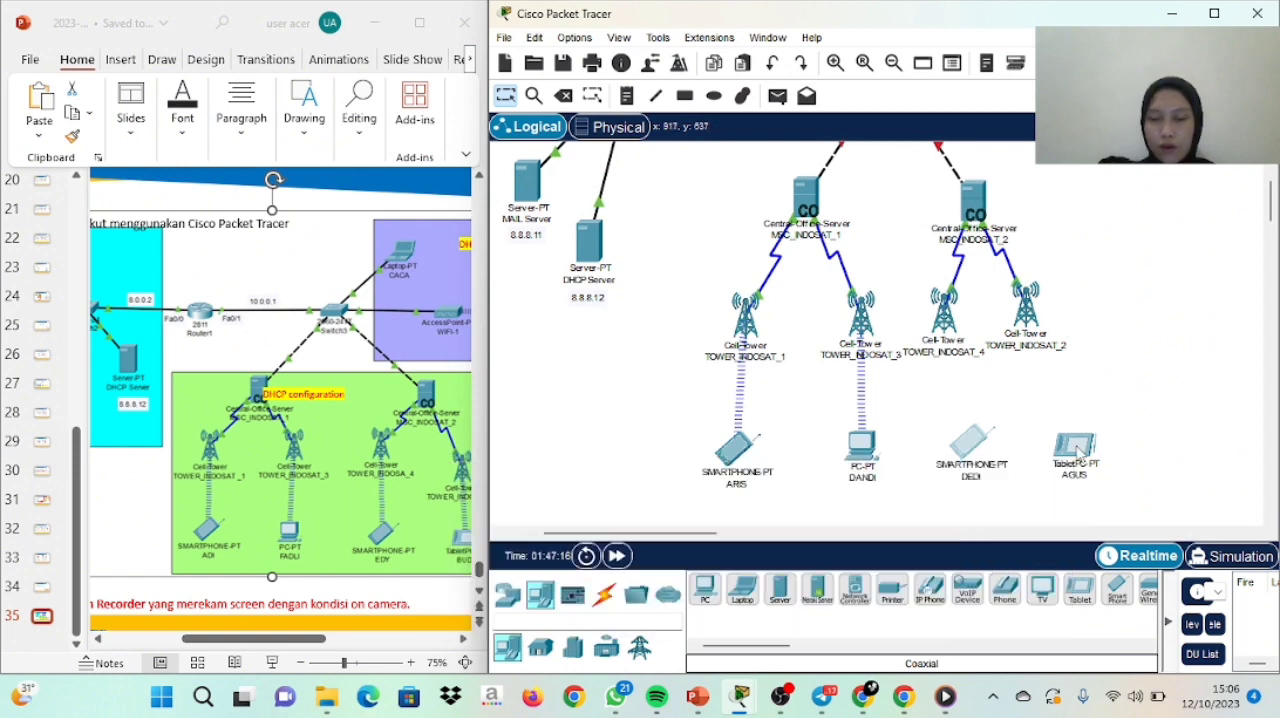
pyautogui.click(1076, 448)
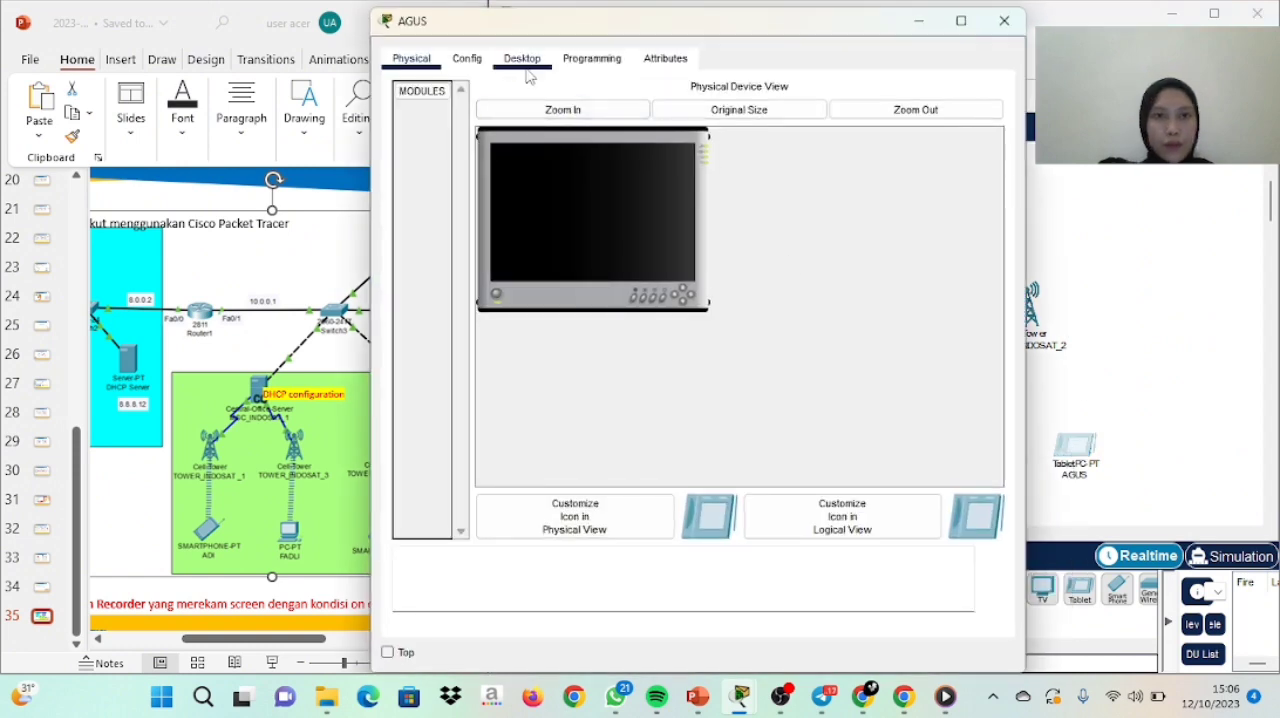
pyautogui.click(487, 66)
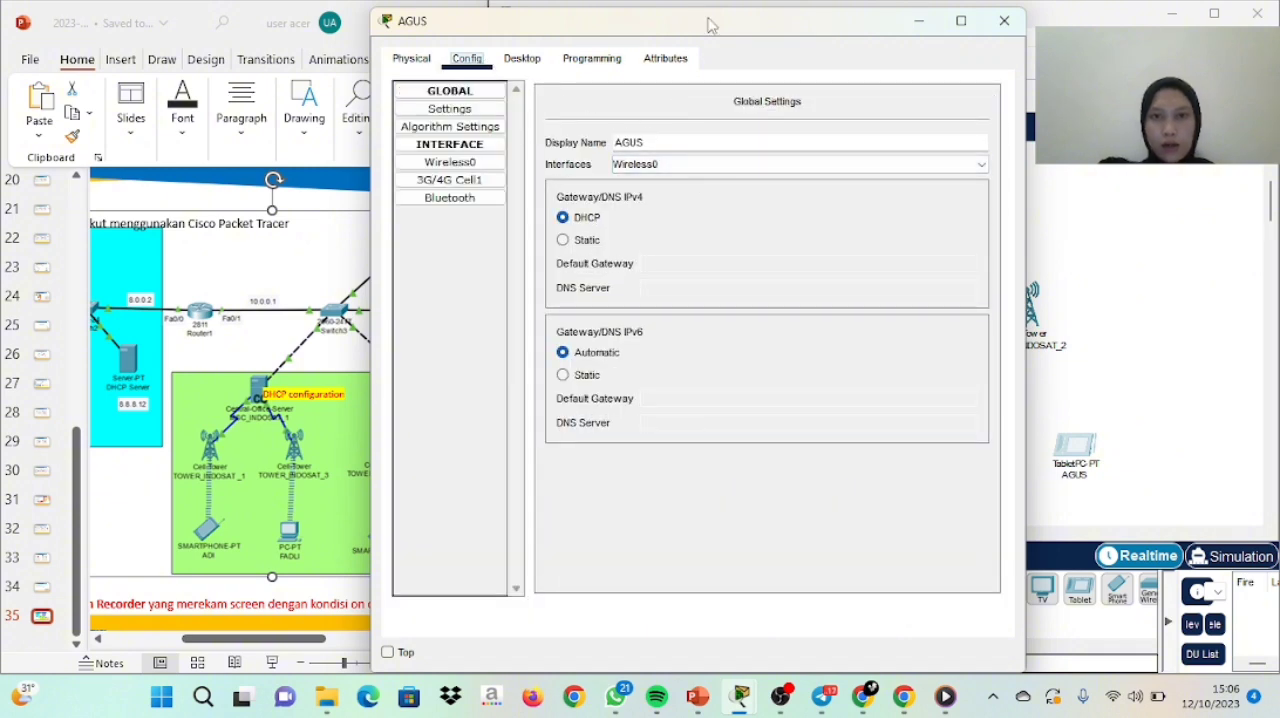
pyautogui.moveTo(708, 23); pyautogui.dragTo(615, 70)
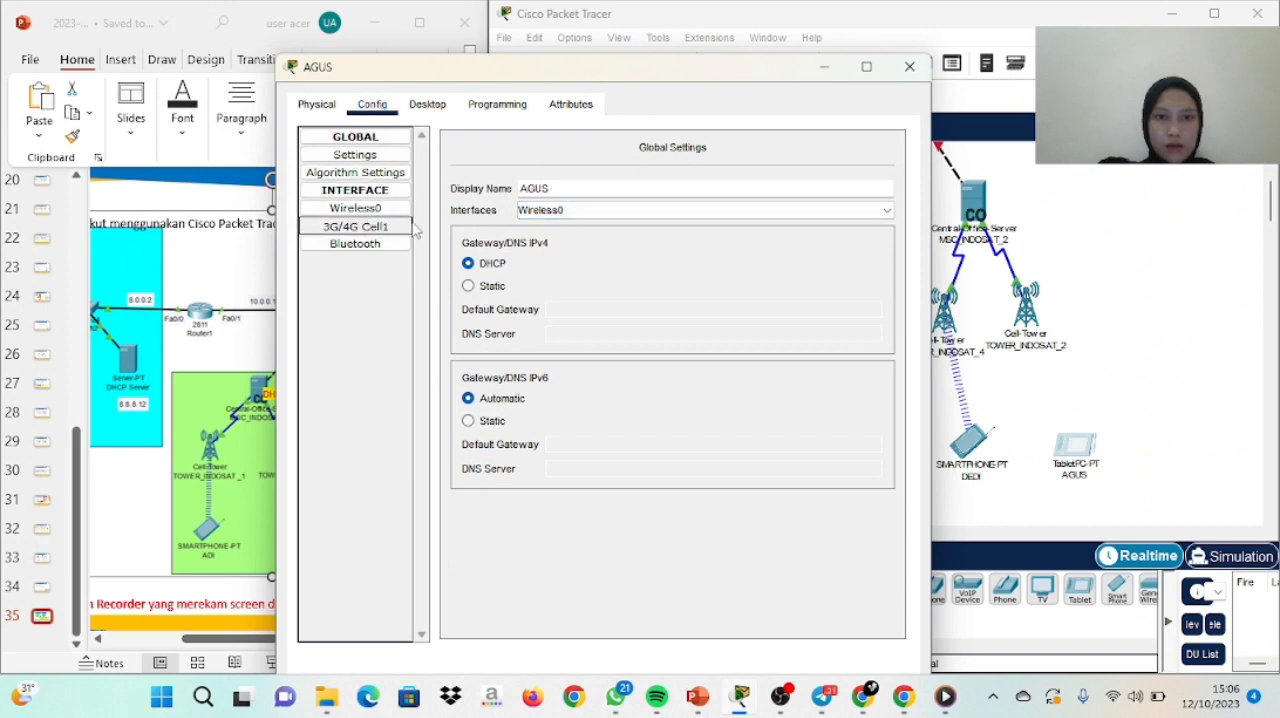
pyautogui.click(370, 229)
pyautogui.moveTo(722, 184); pyautogui.dragTo(643, 190)
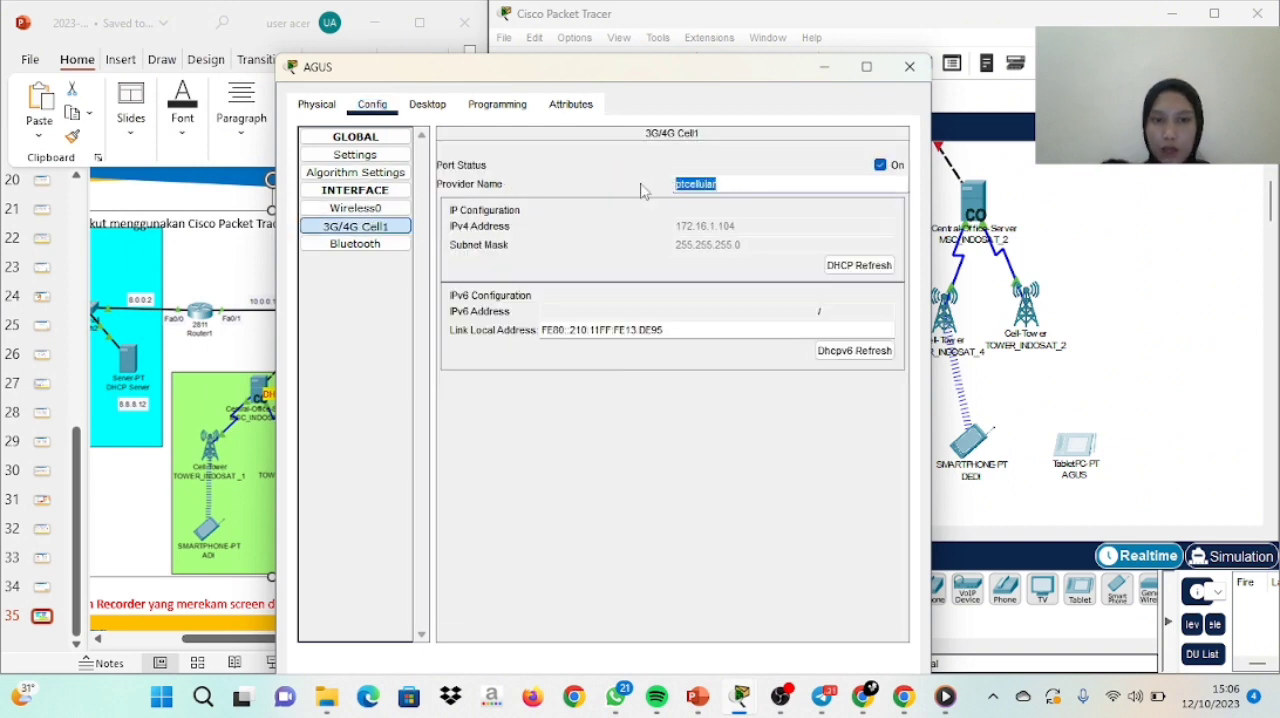
pyautogui.press('BackSpace')
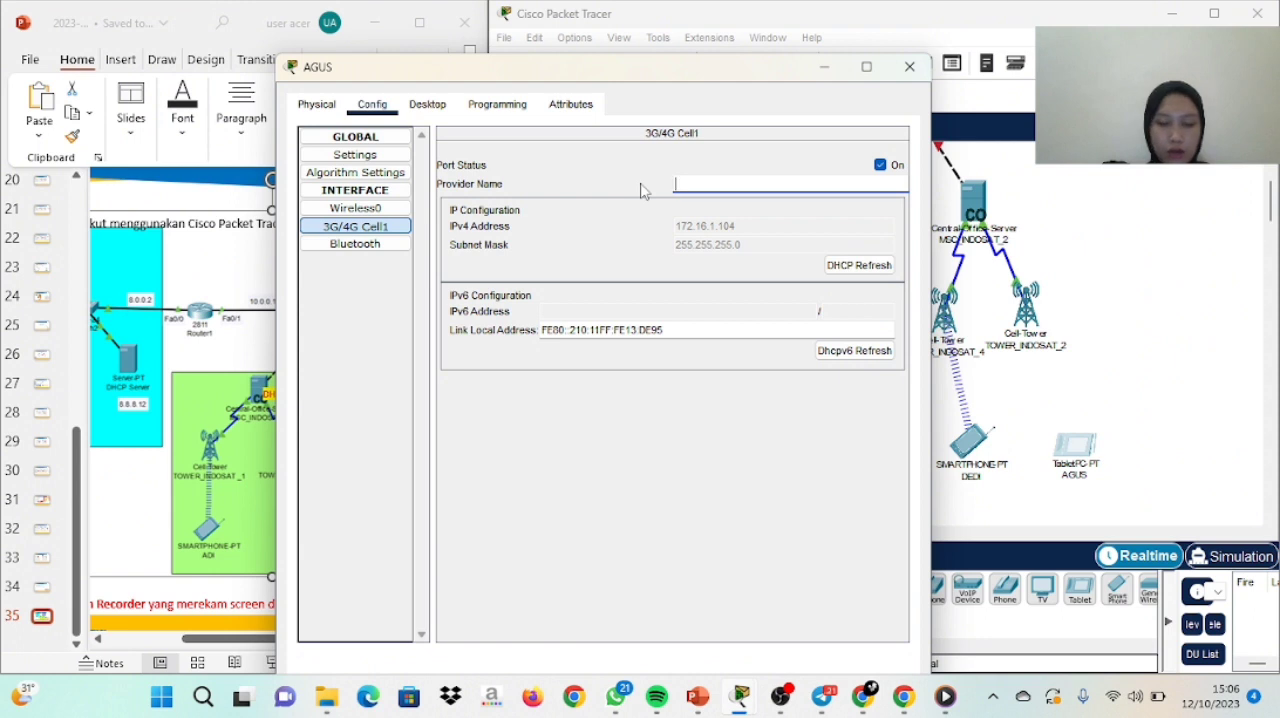
pyautogui.write('TOWER_')
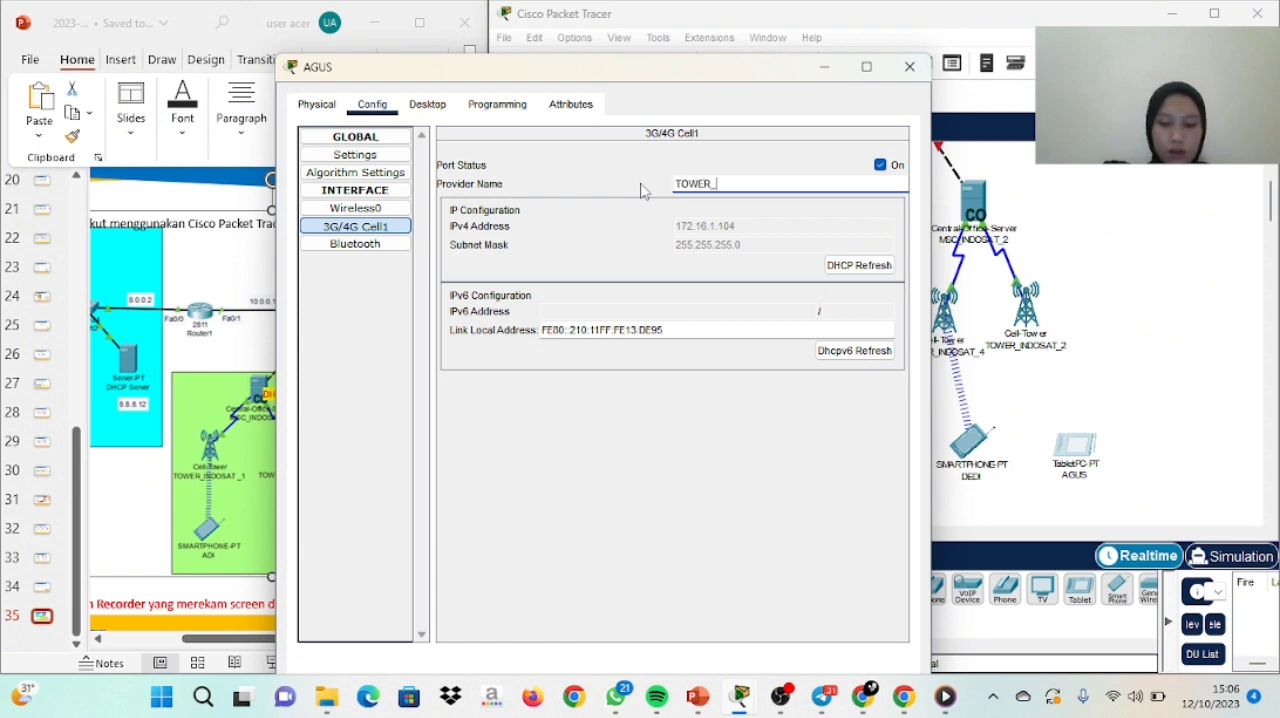
pyautogui.write('INDOSA')
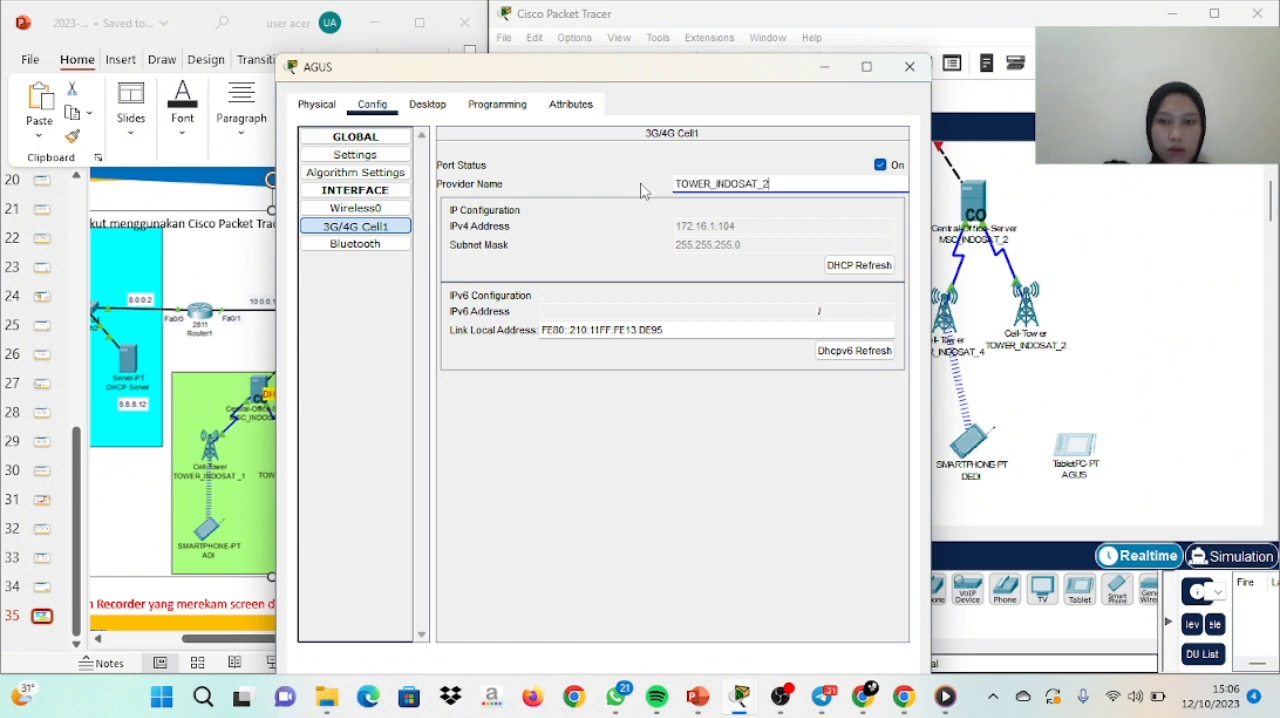
pyautogui.write('T_2')
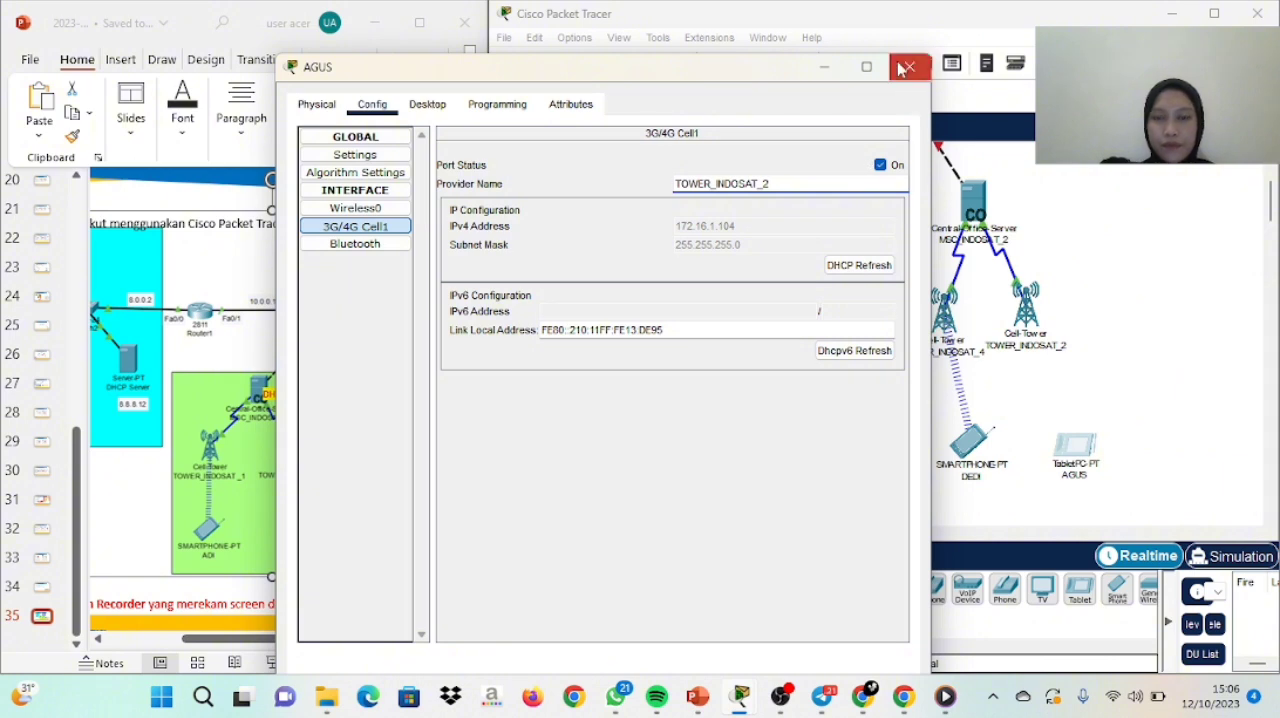
pyautogui.click(906, 67)
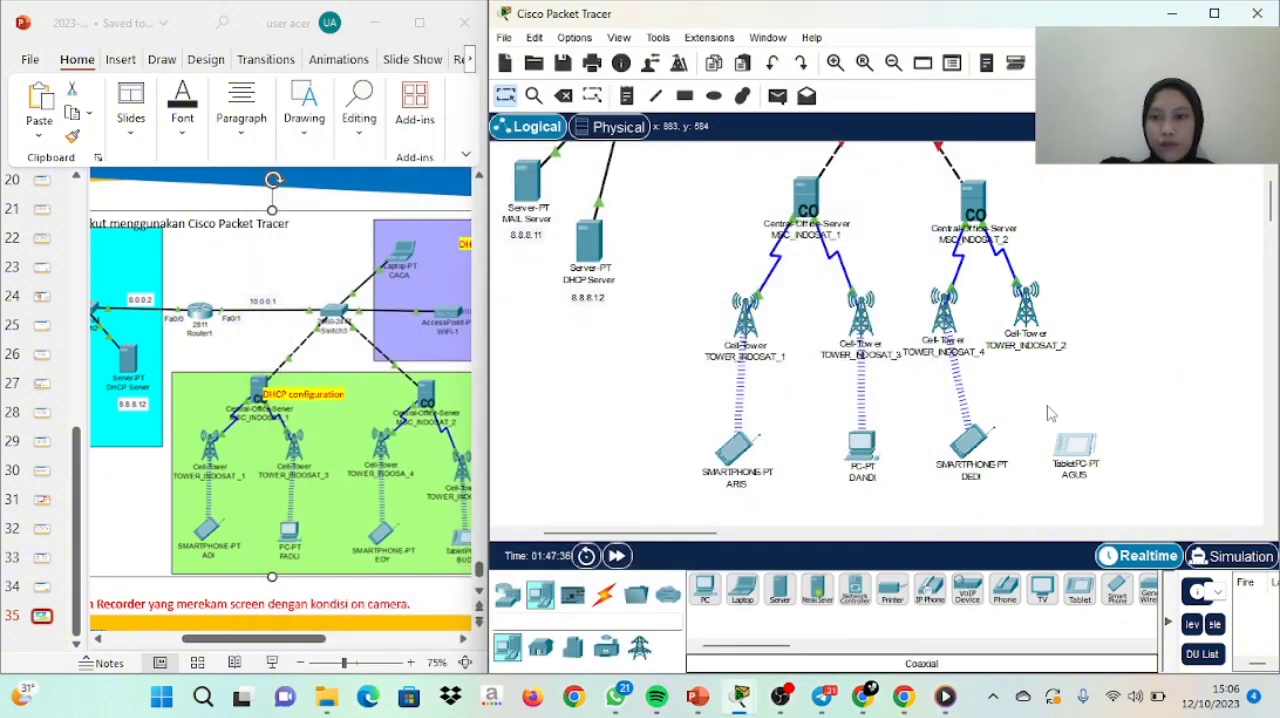
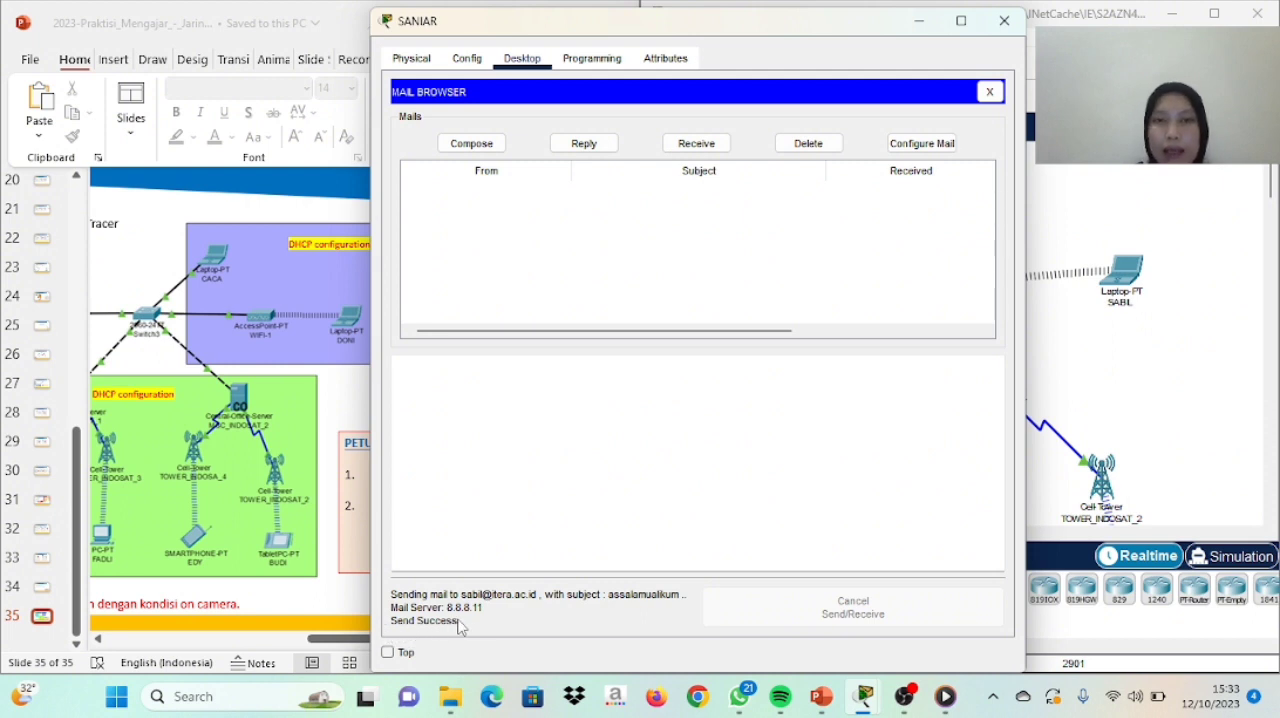
# Receive mail on the wireless laptop connected to WIFI-1 and open the message with the subject "assalamualikum"
pyautogui.click(1004, 20)
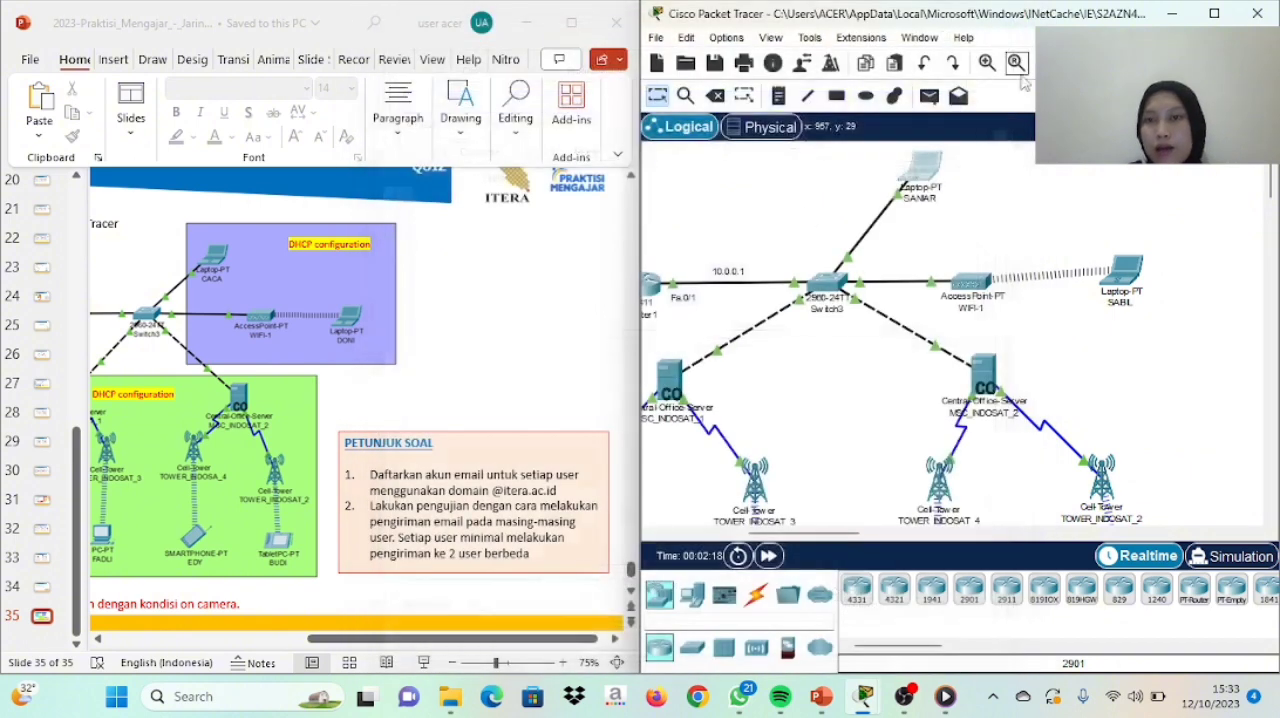
pyautogui.click(1138, 268)
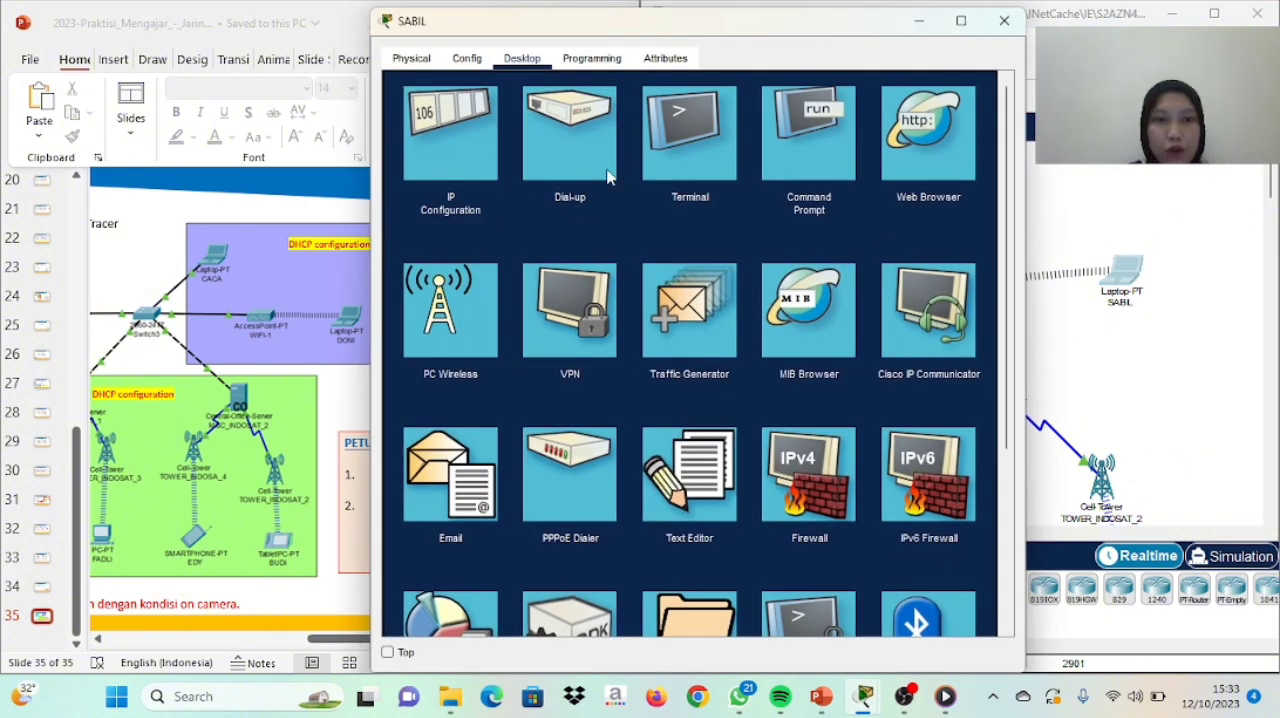
pyautogui.click(467, 484)
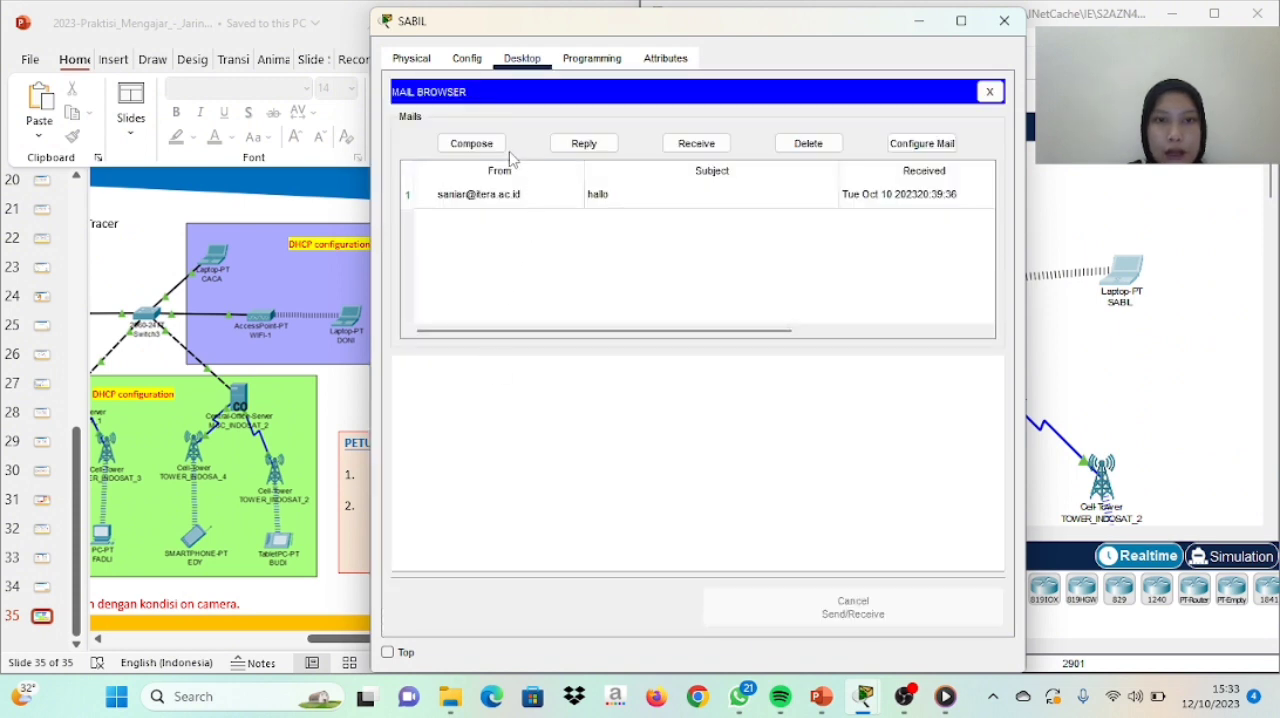
pyautogui.click(696, 143)
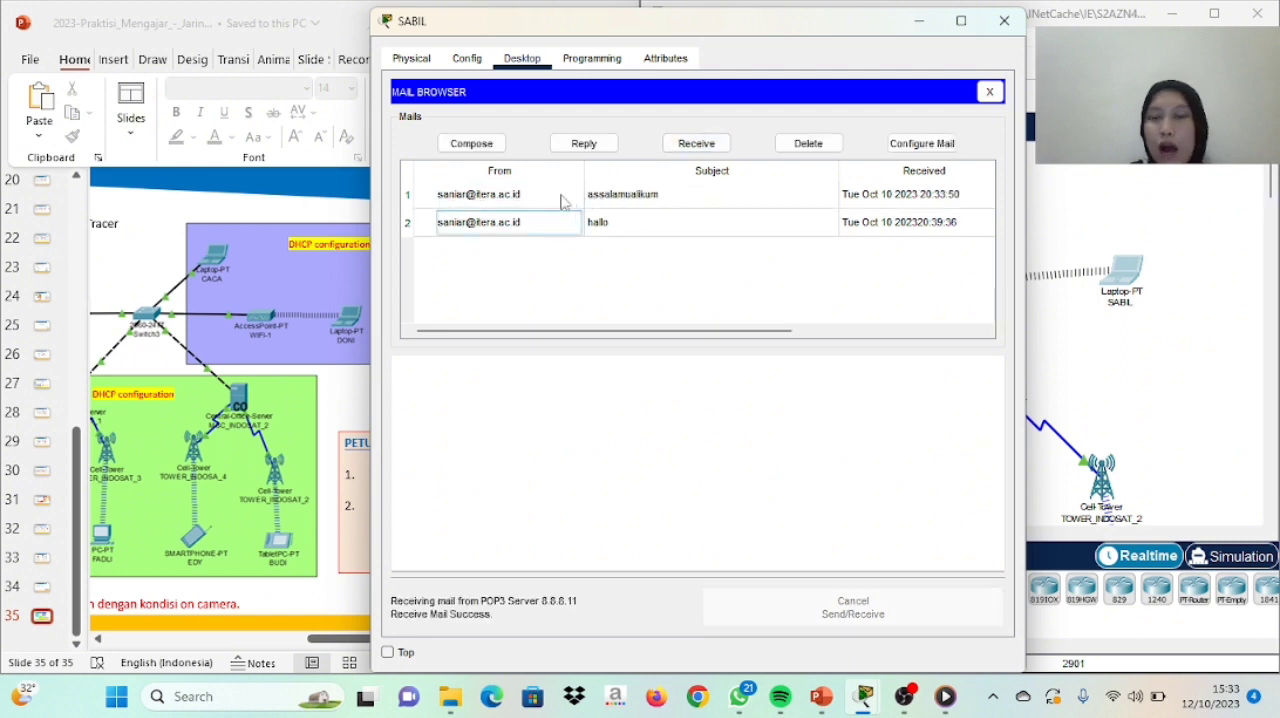
pyautogui.doubleClick(636, 201)
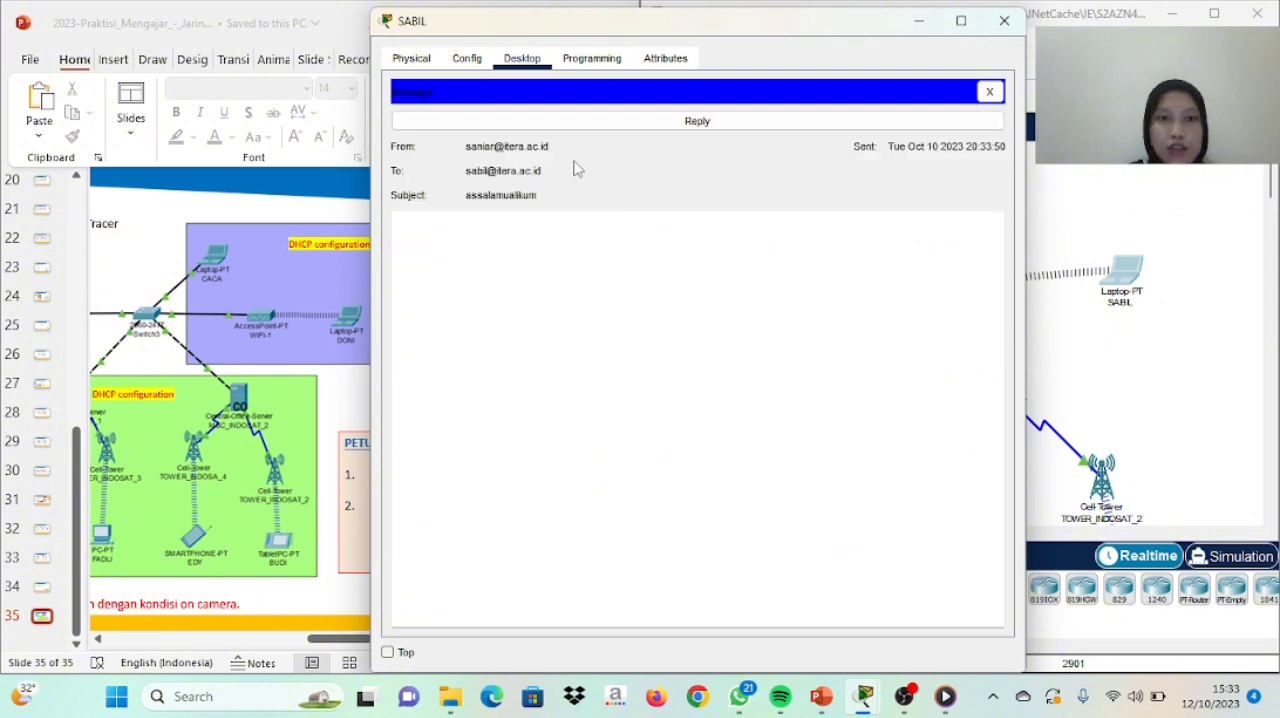
pyautogui.click(1004, 20)
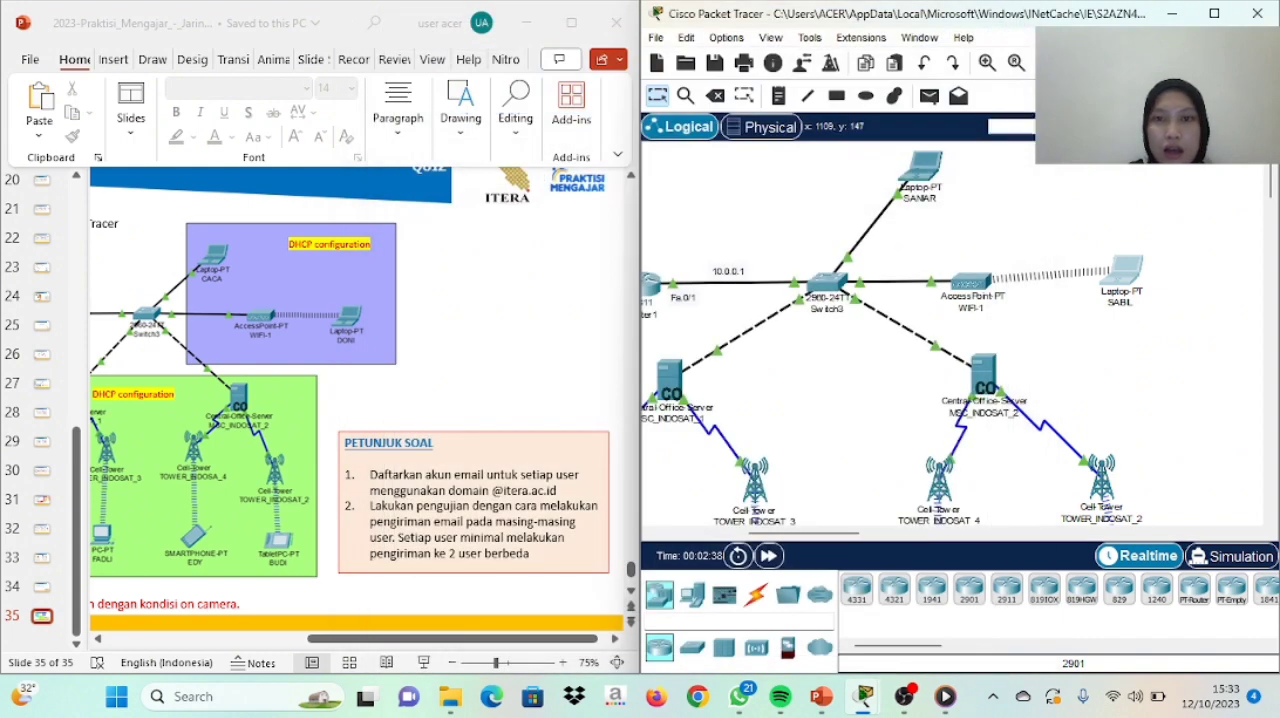
# Send an email with the subject "hallo" from the wireless laptop to the mail address of the tablet PC's user
pyautogui.click(1131, 275)
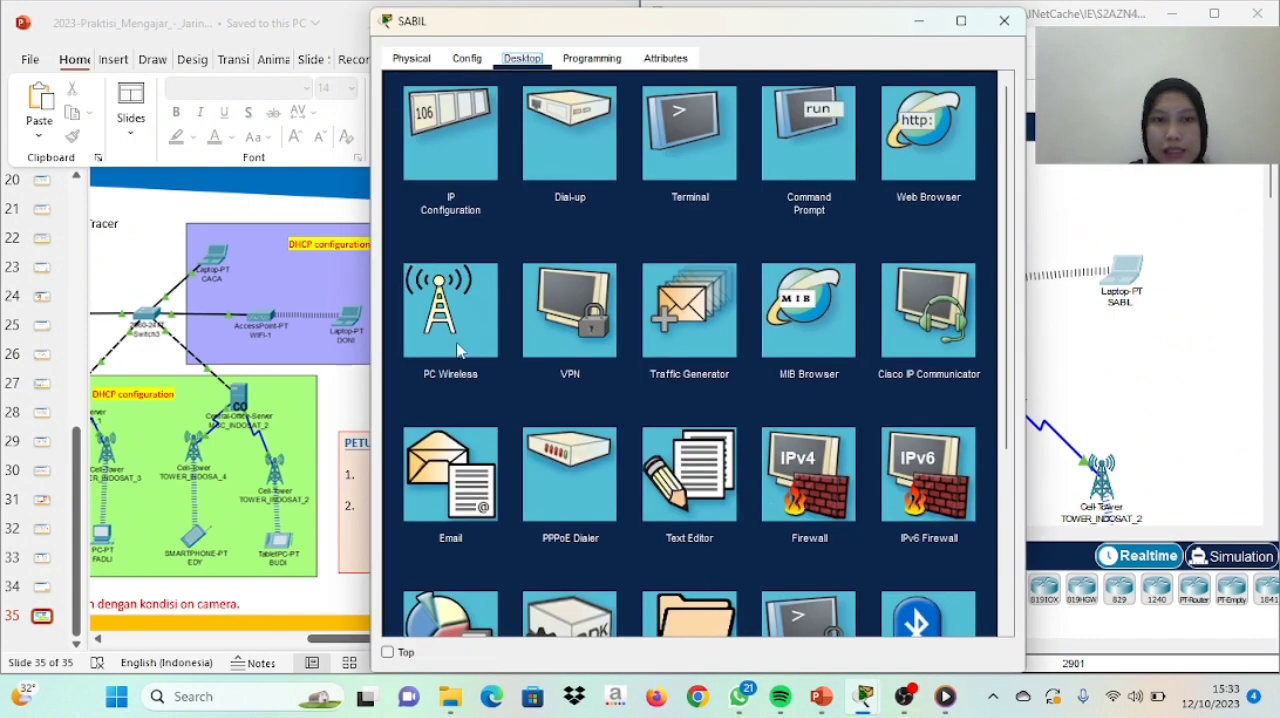
pyautogui.click(426, 471)
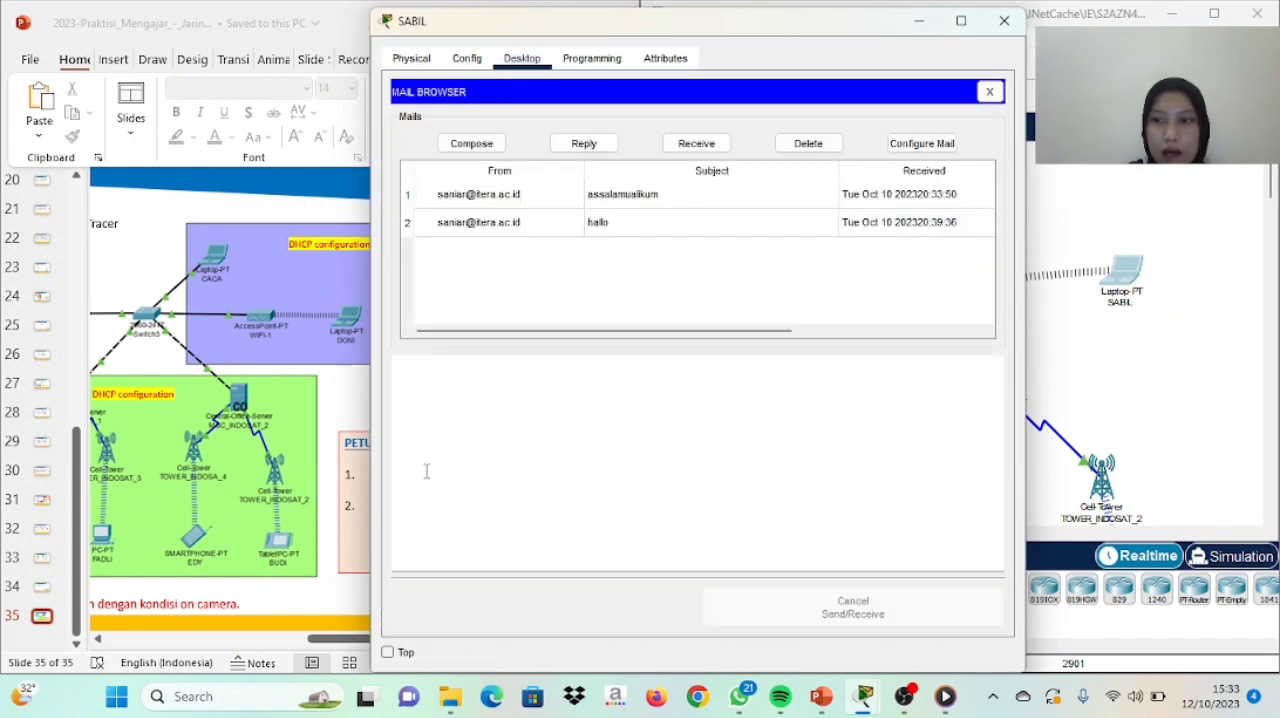
pyautogui.click(471, 143)
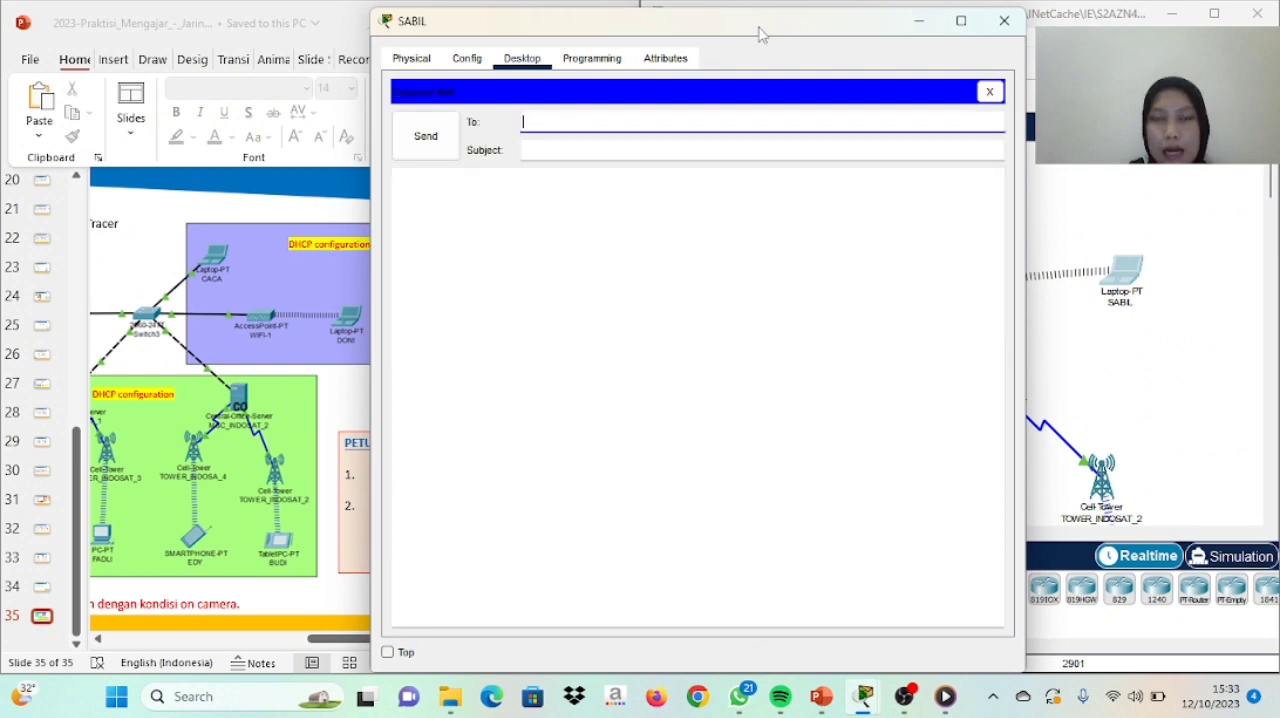
pyautogui.moveTo(760, 35); pyautogui.dragTo(467, 54)
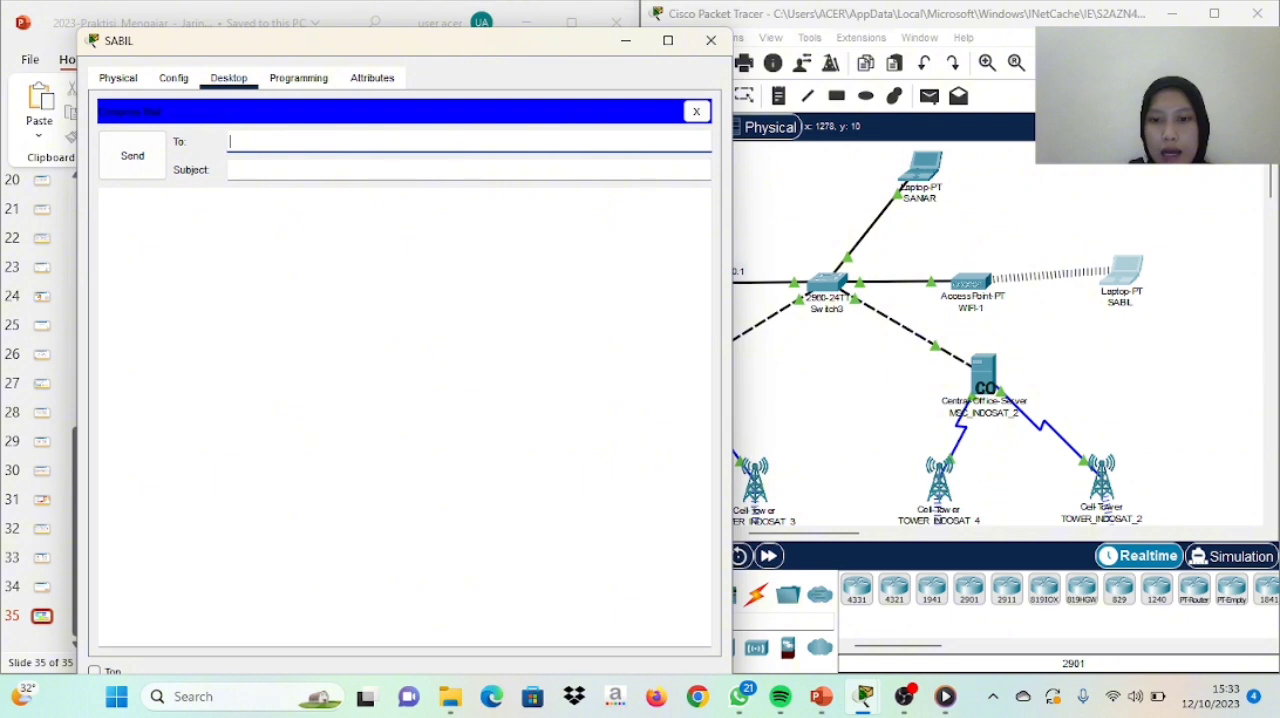
pyautogui.click(1270, 183)
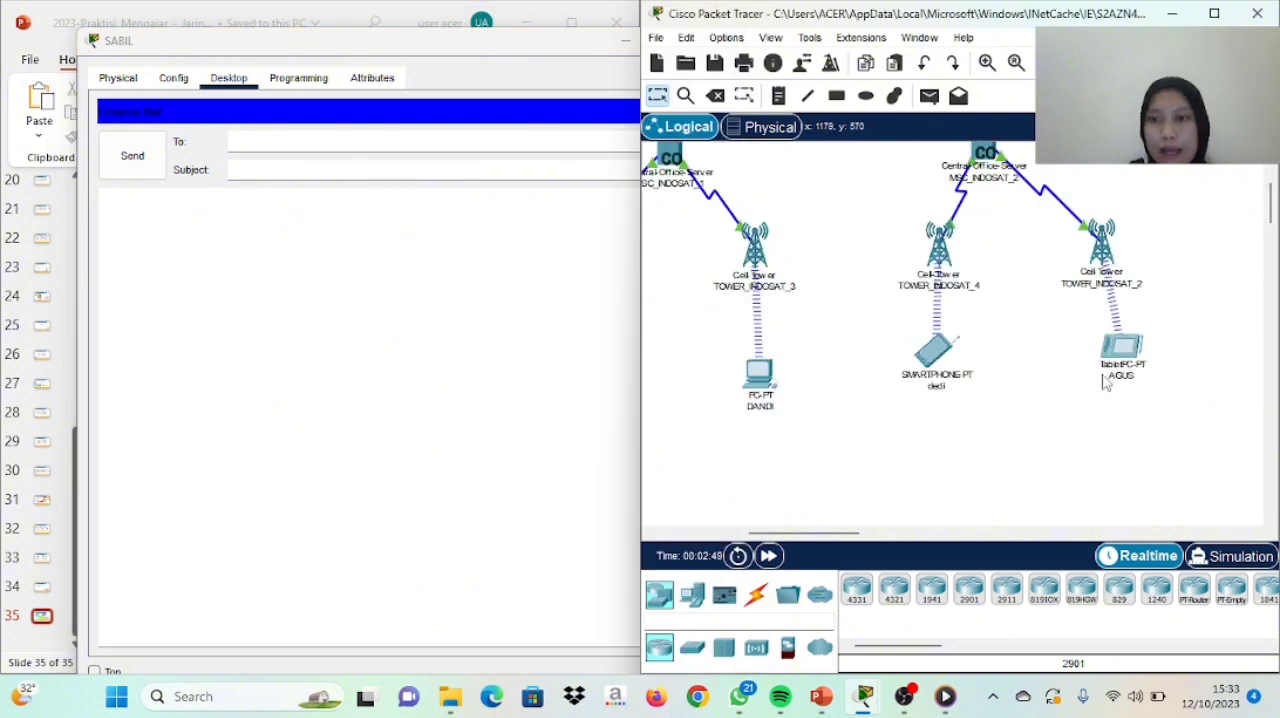
pyautogui.click(296, 137)
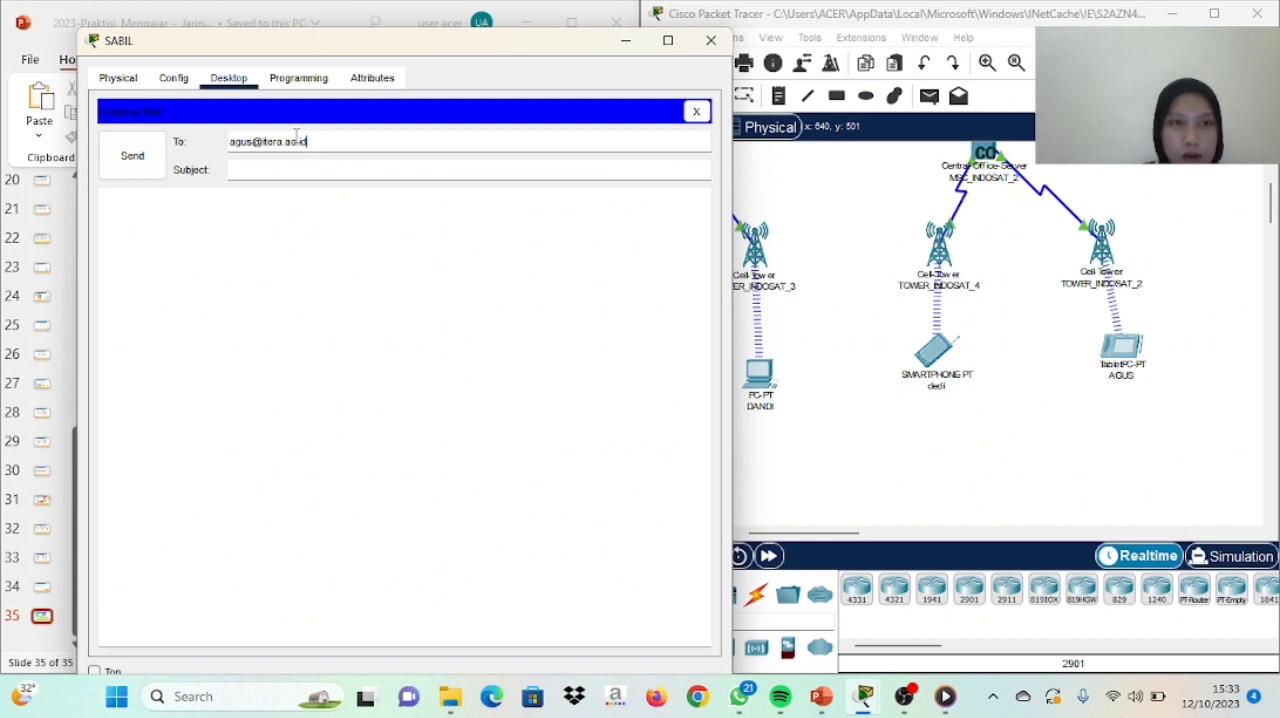
pyautogui.click(287, 167)
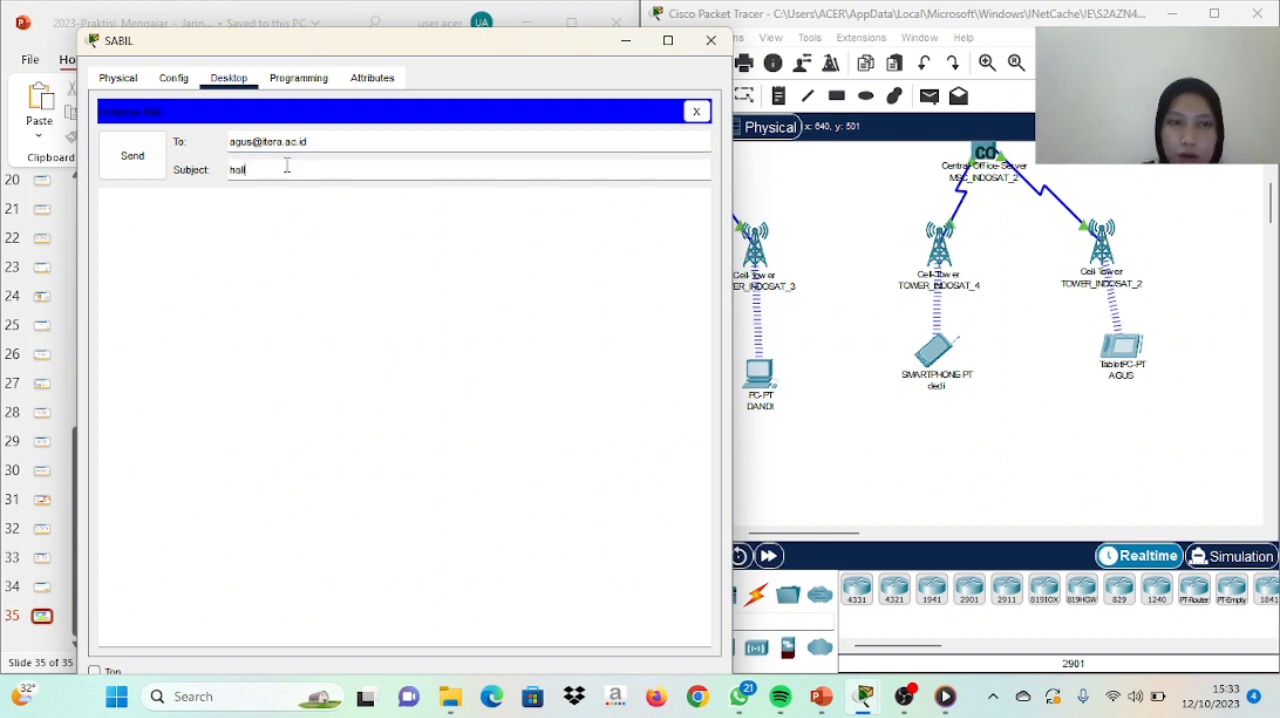
pyautogui.click(134, 168)
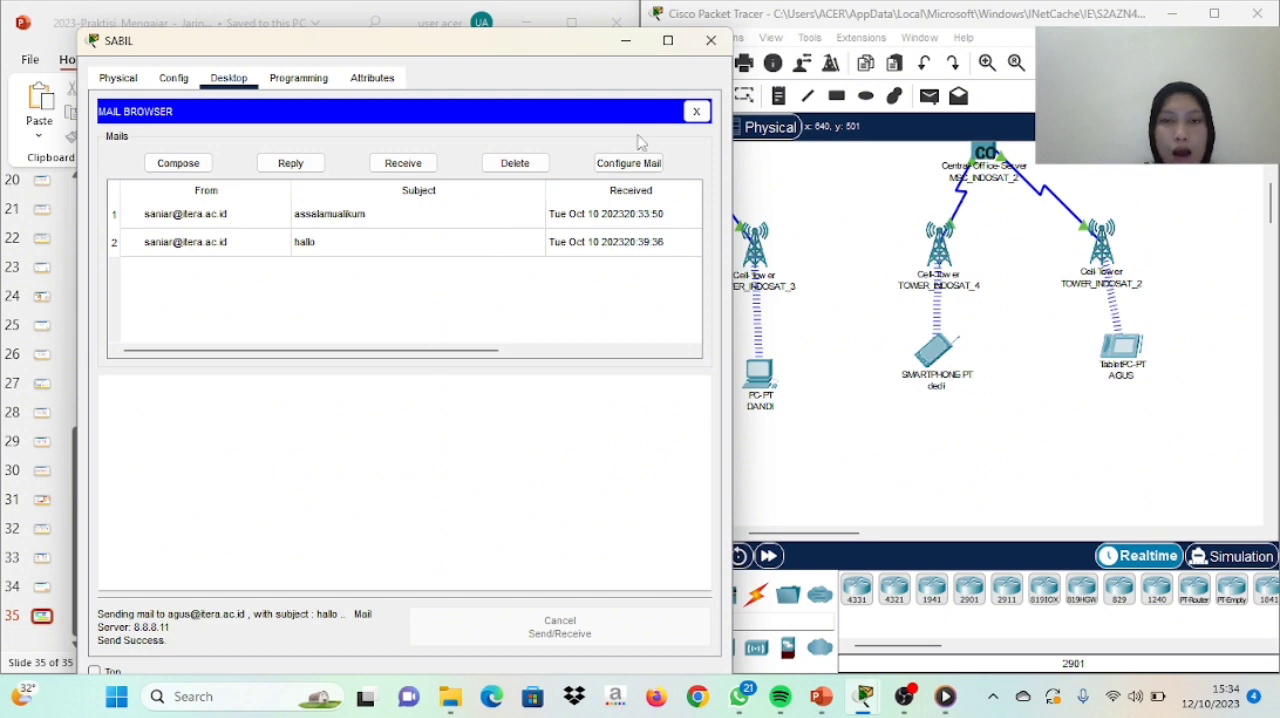
pyautogui.click(710, 41)
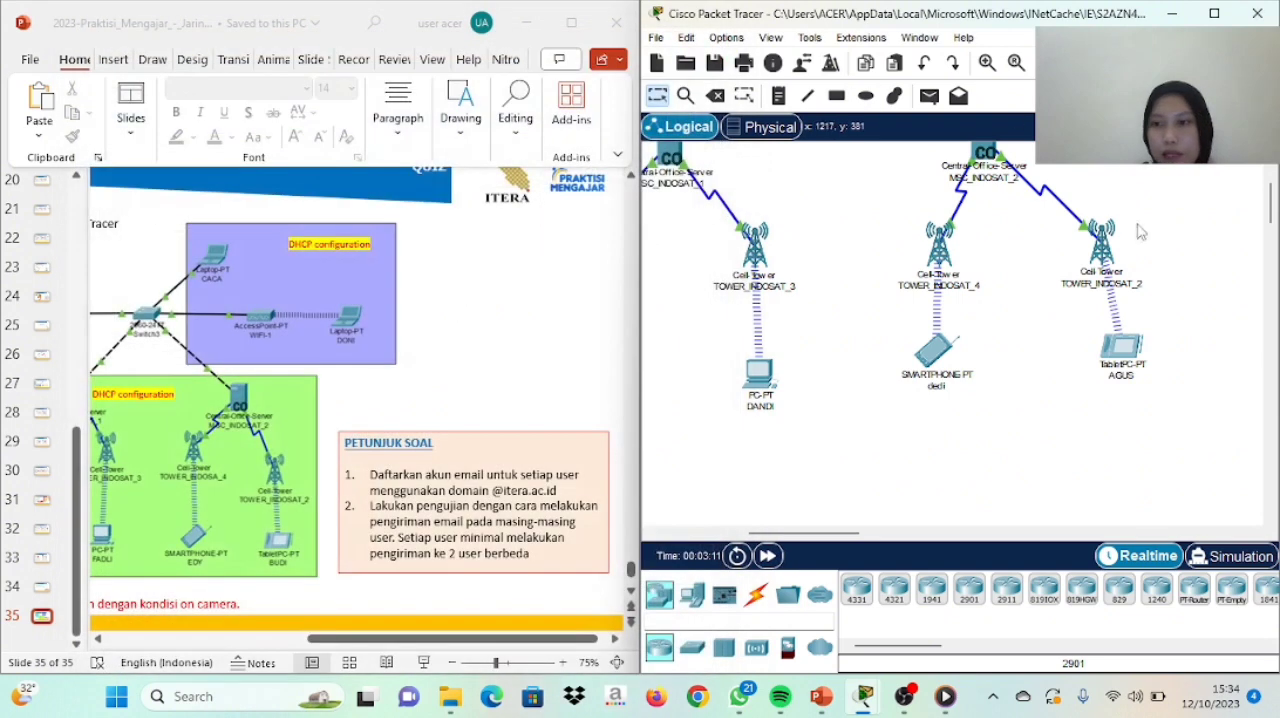
# Receive mail on the tablet PC below TOWER_INDOSAT_2 and open the wireless laptop user's message with the subject "hallo"
pyautogui.click(1121, 349)
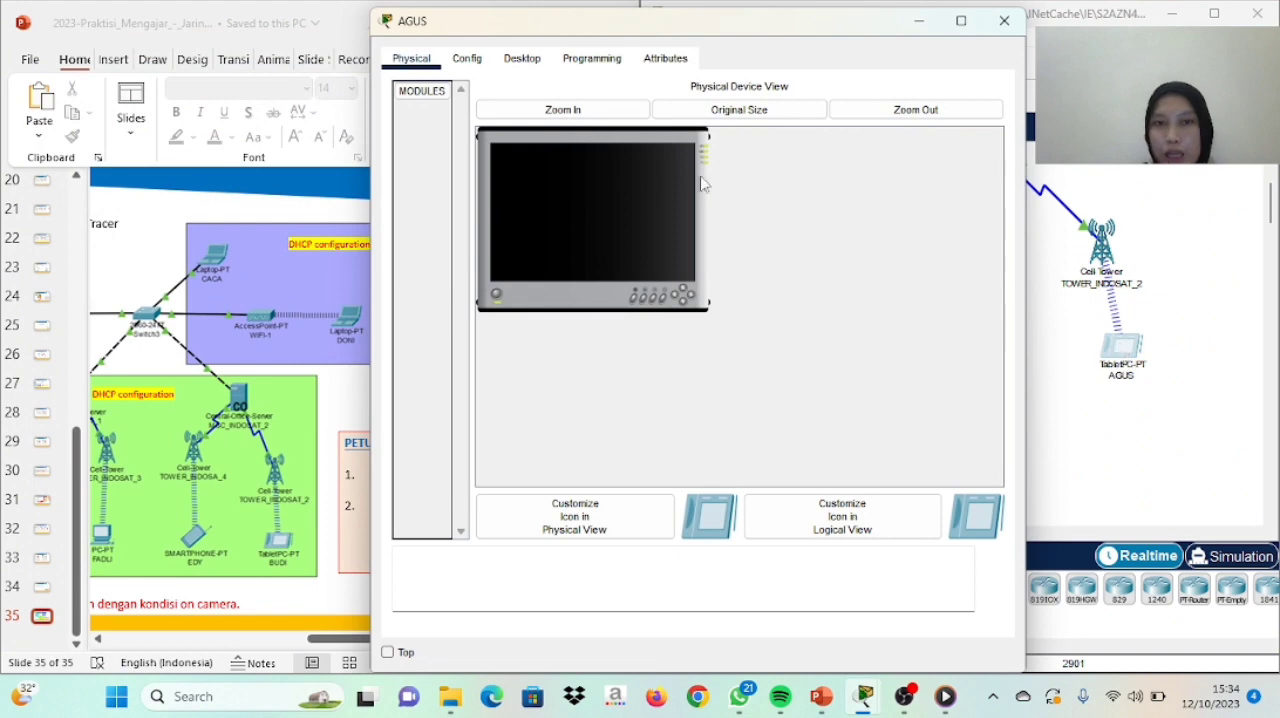
pyautogui.click(536, 64)
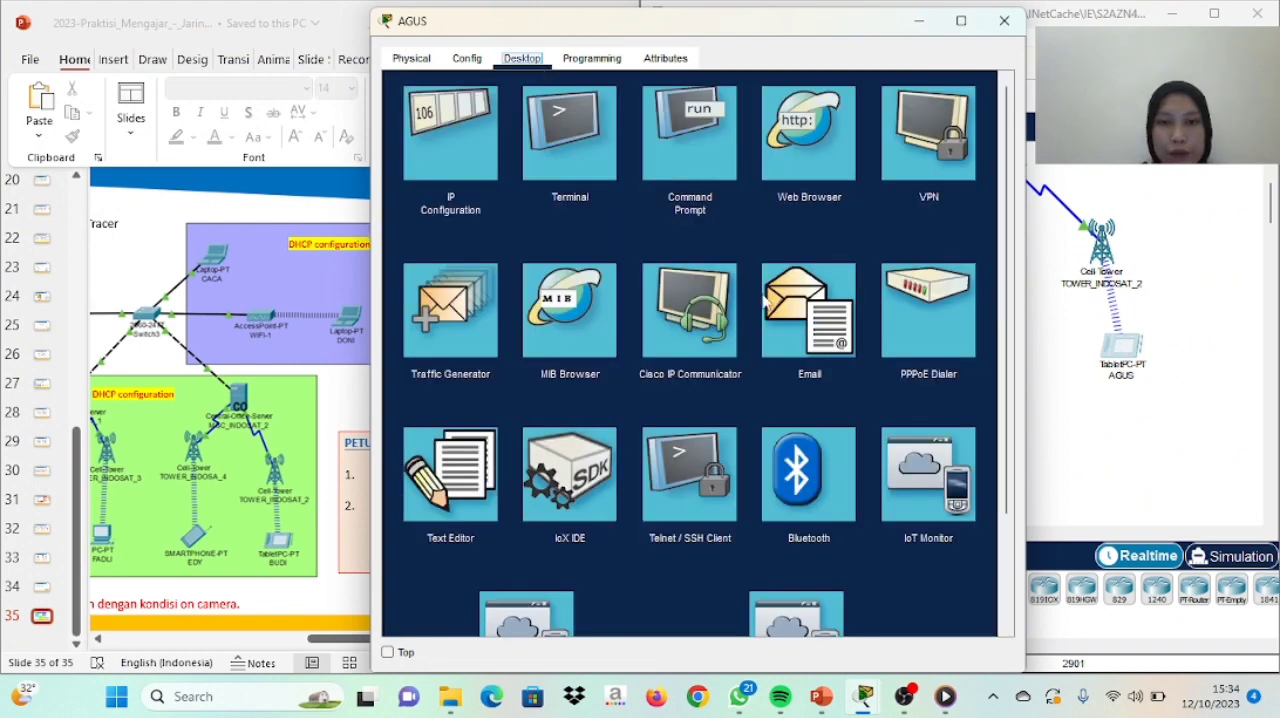
pyautogui.click(809, 330)
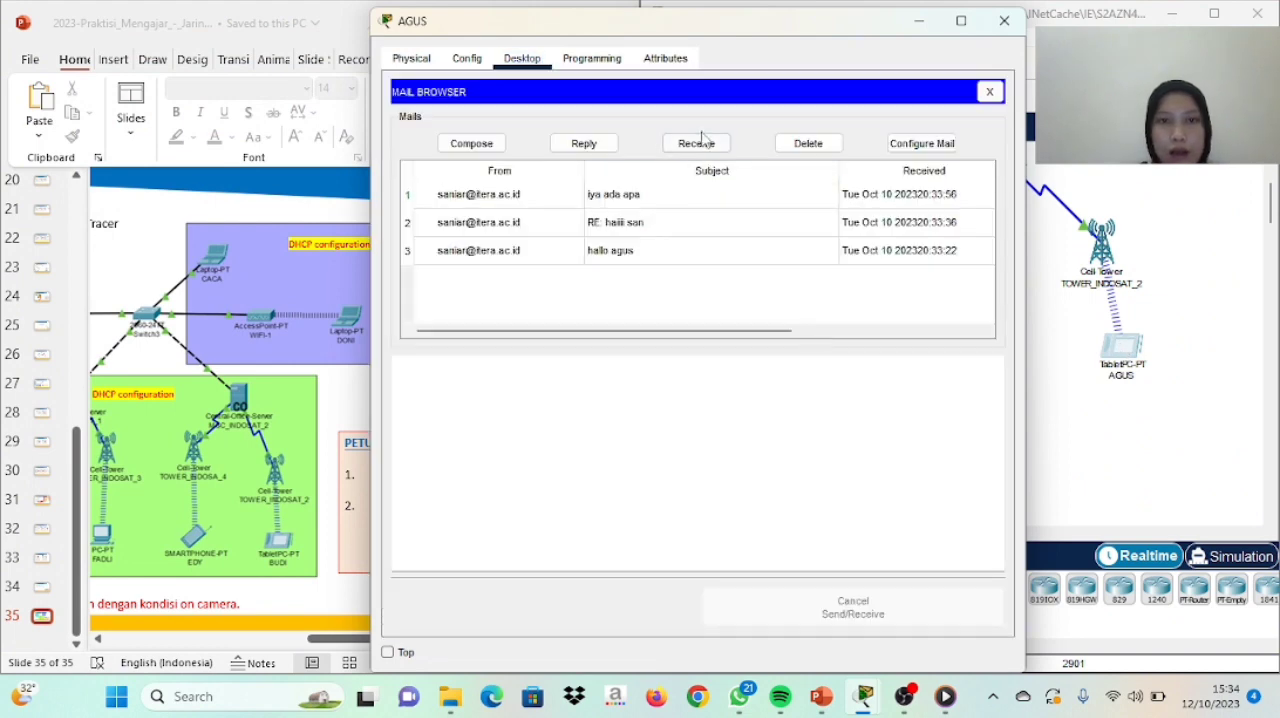
pyautogui.click(703, 146)
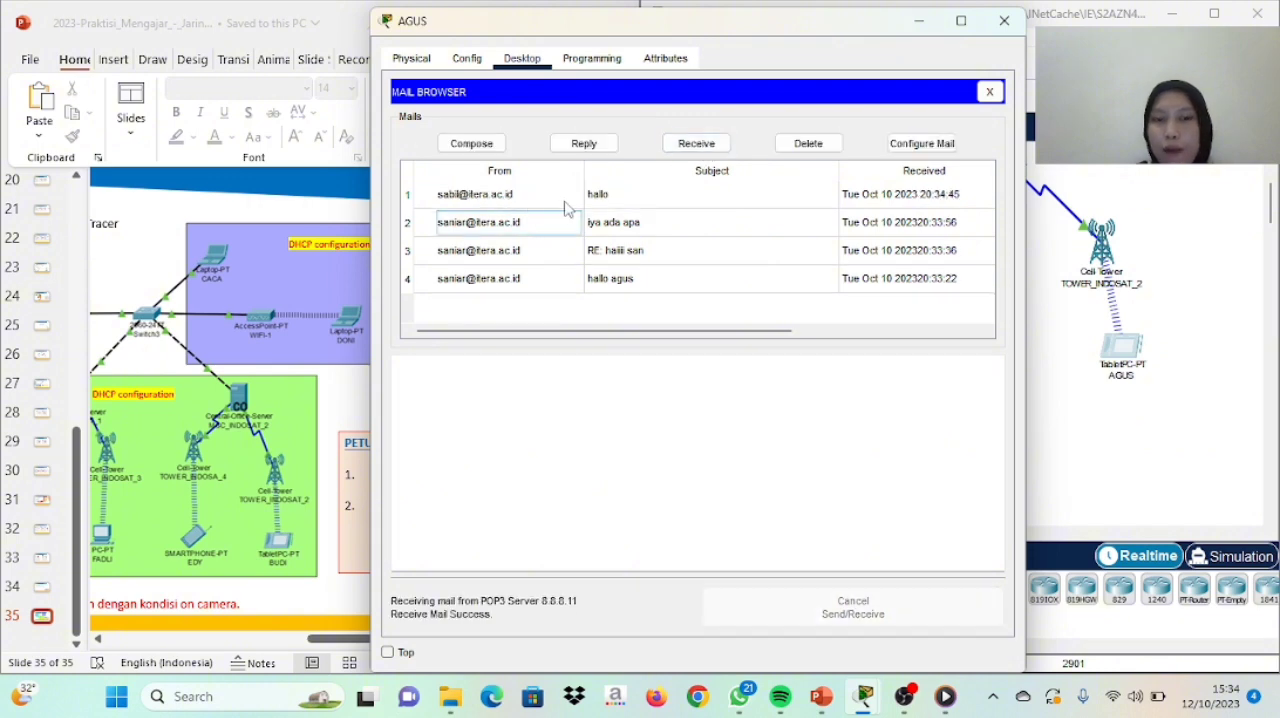
pyautogui.doubleClick(600, 203)
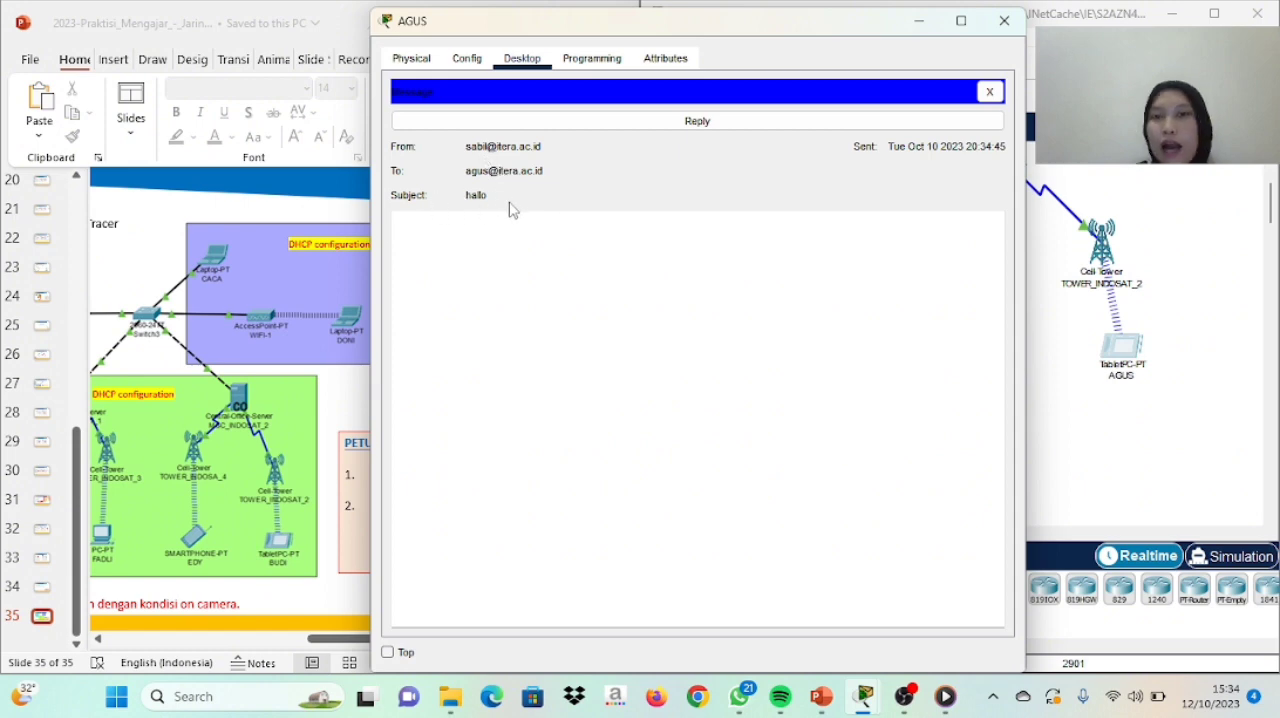
pyautogui.click(1004, 20)
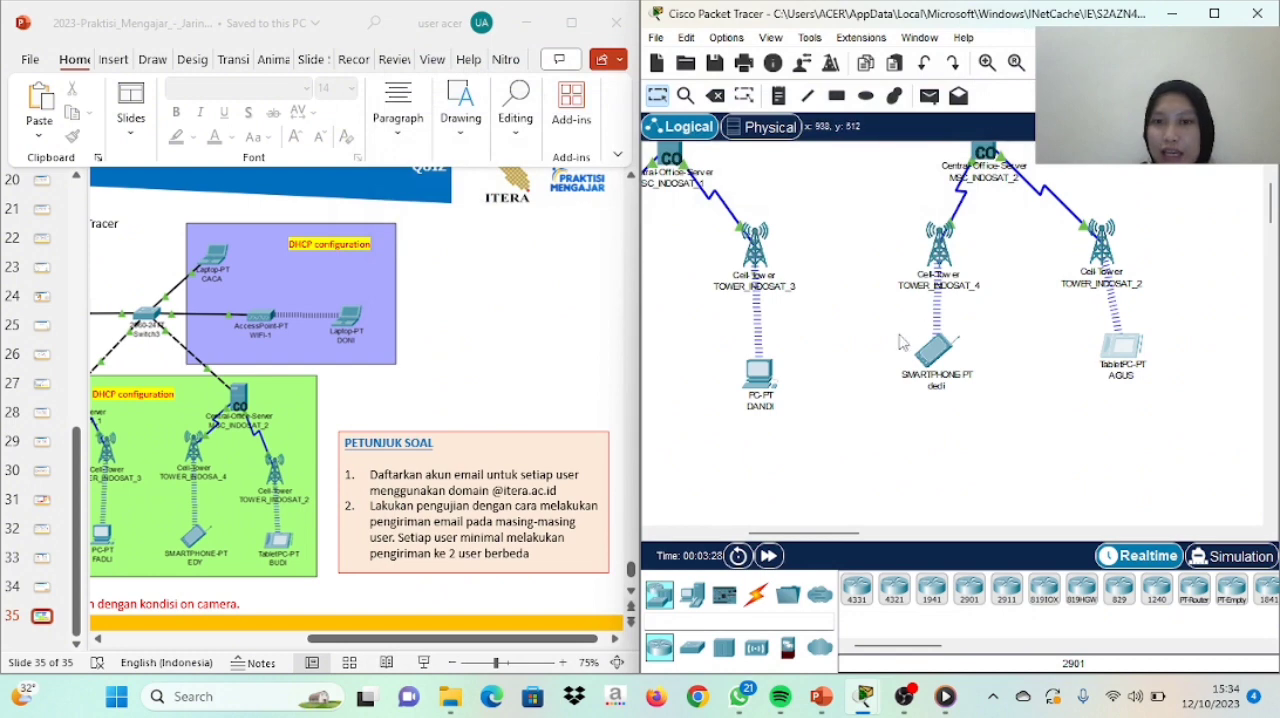
# Send an email with the subject "hallo selamat sore" from the smartphone below TOWER_INDOSAT_1 to the user of the smartphone below TOWER_INDOSAT_4
pyautogui.moveTo(849, 533); pyautogui.dragTo(812, 537)
pyautogui.click(751, 356)
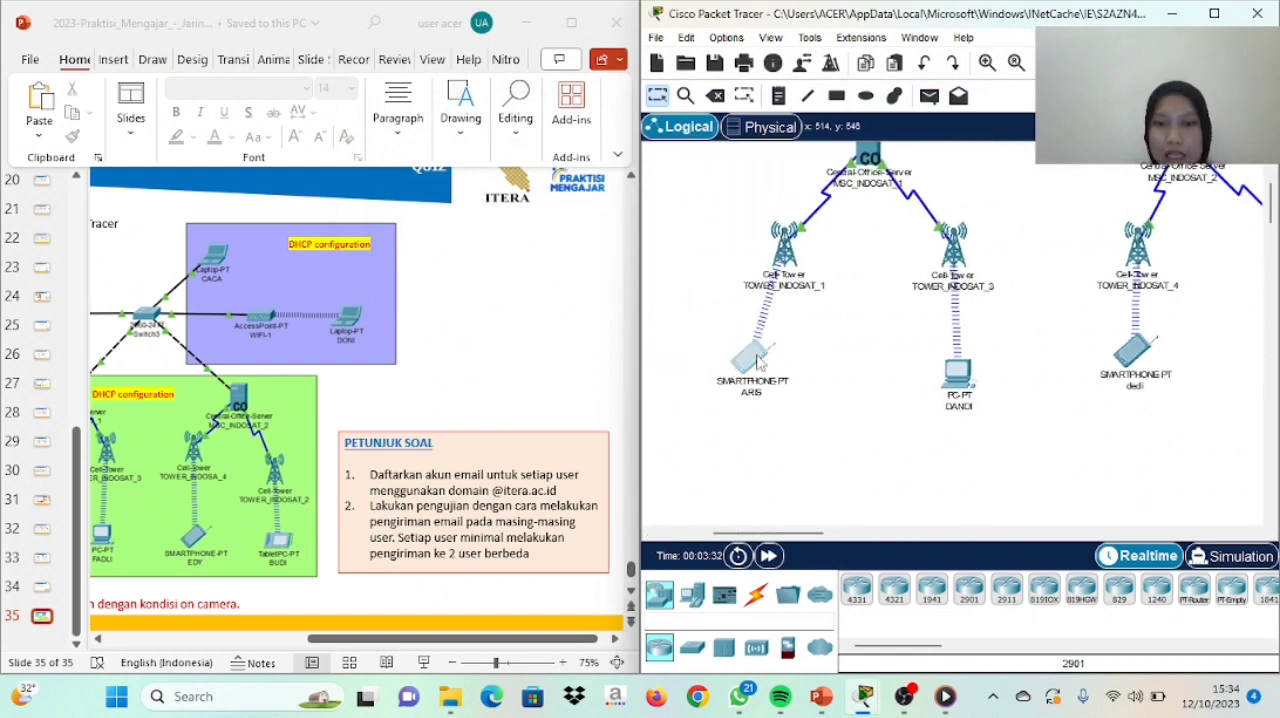
pyautogui.click(540, 62)
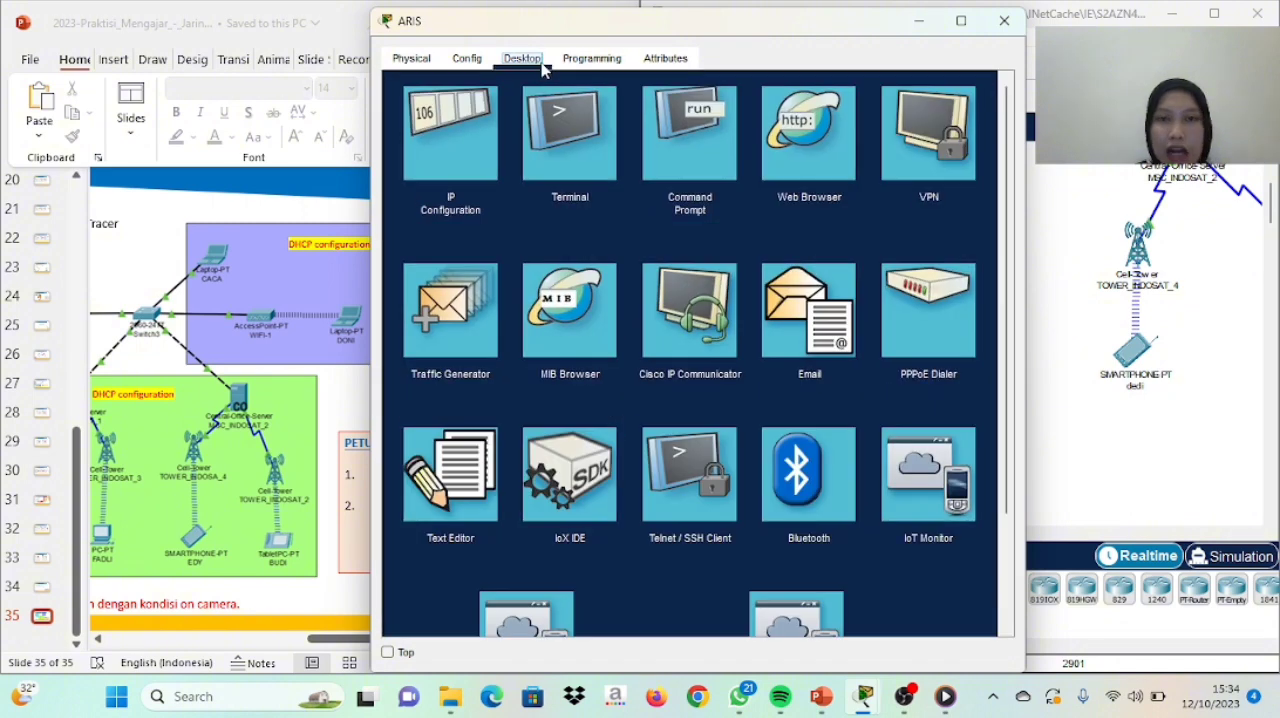
pyautogui.click(818, 312)
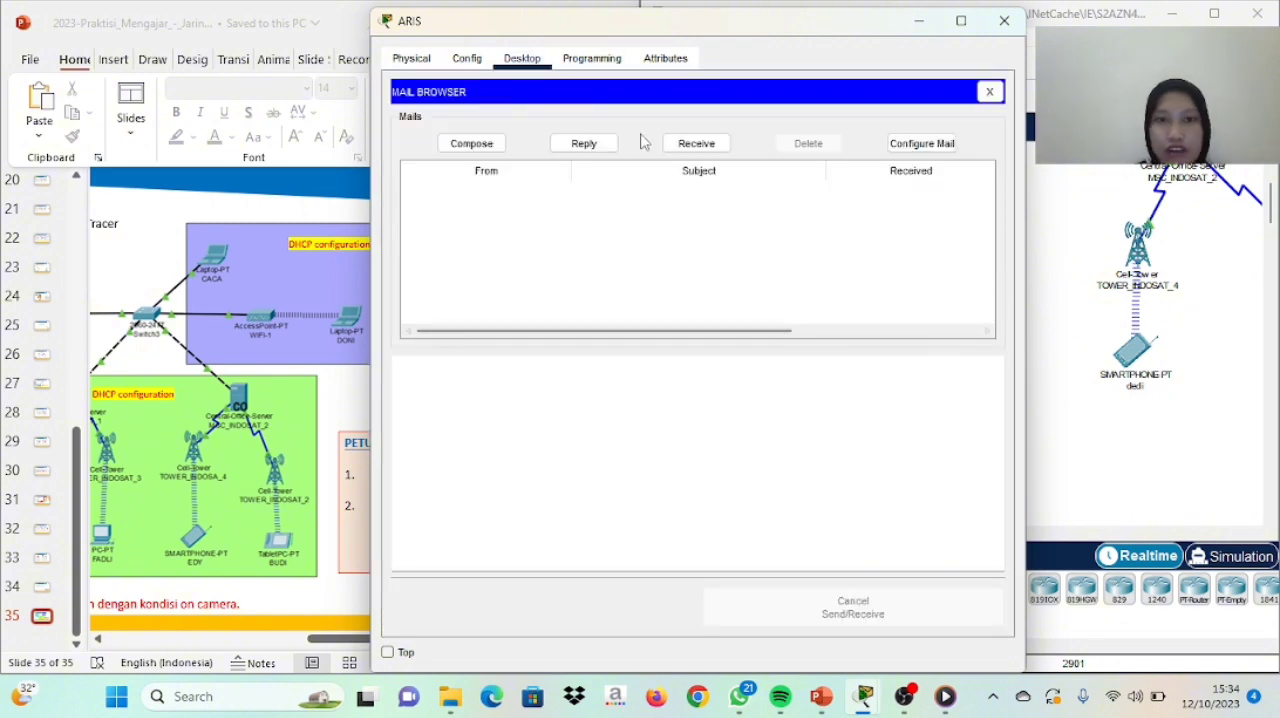
pyautogui.click(472, 143)
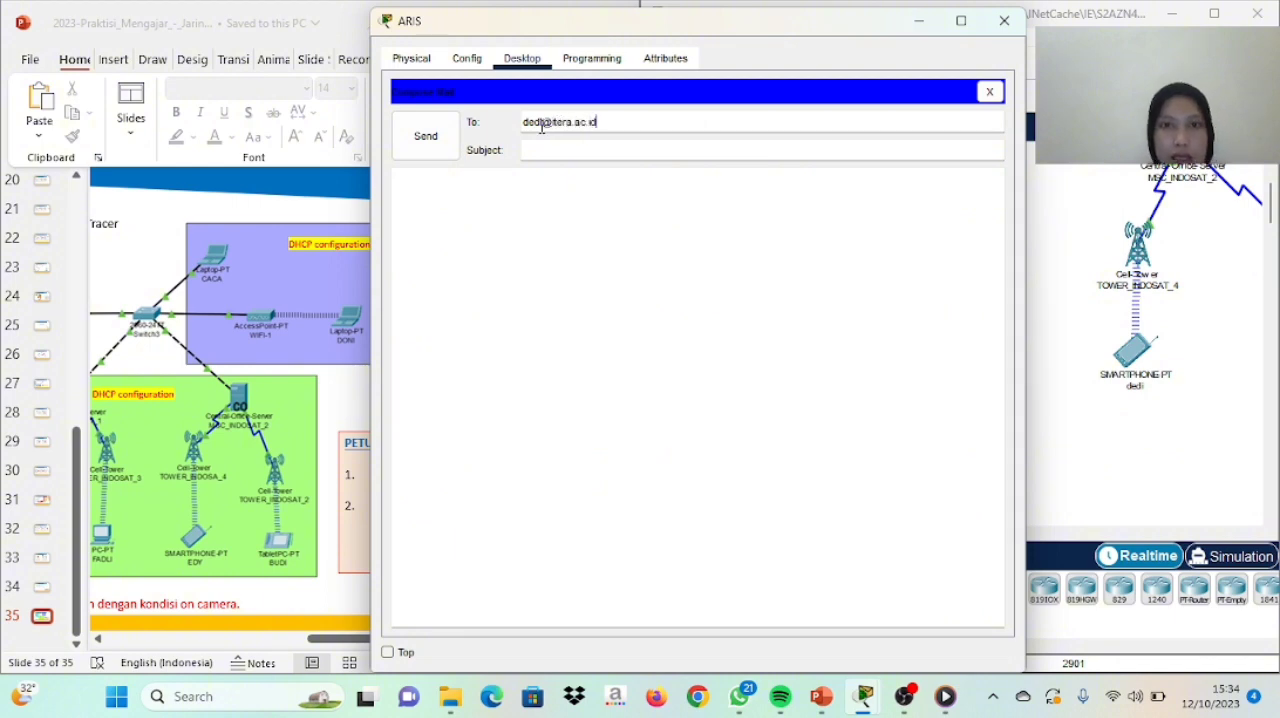
pyautogui.click(550, 151)
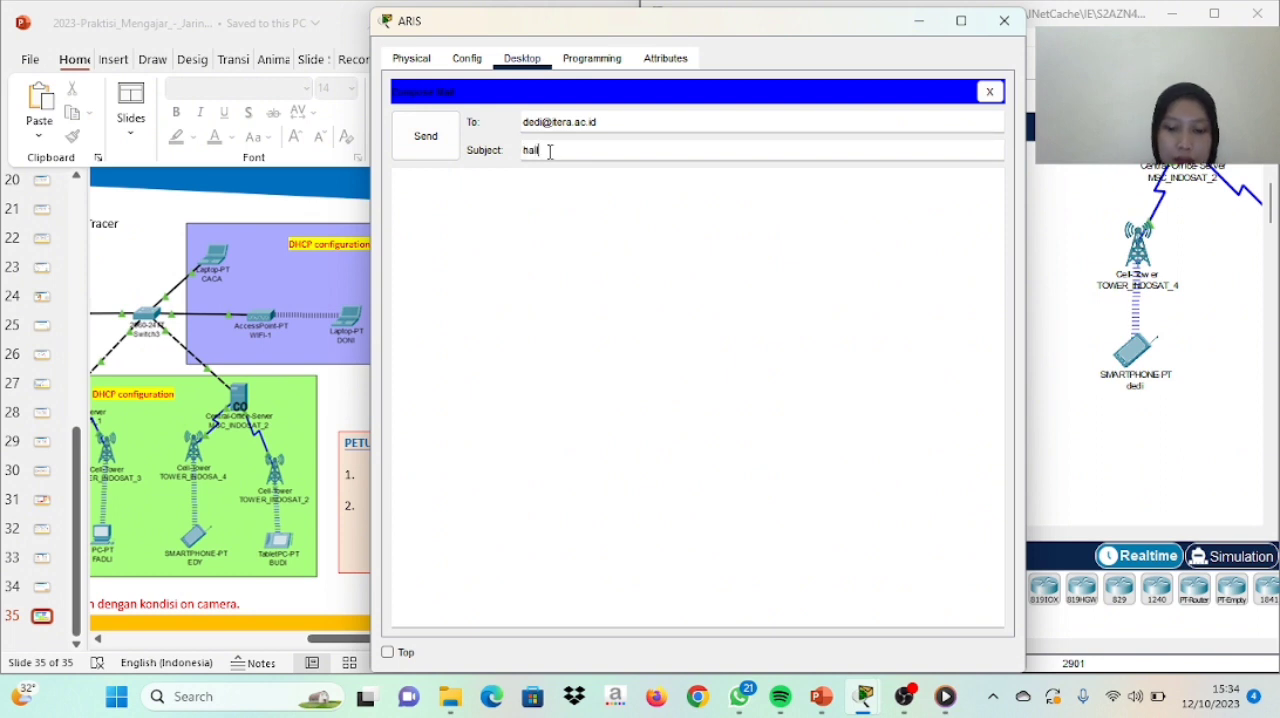
pyautogui.write('hallo selamat sor')
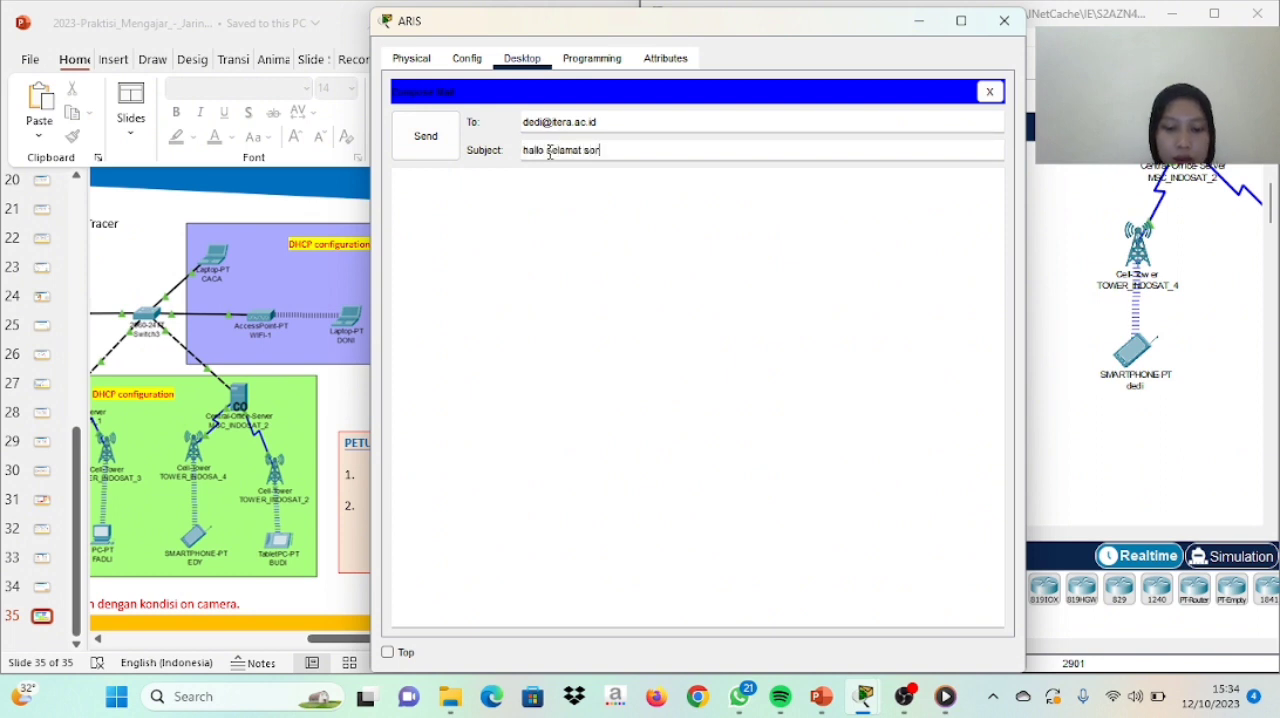
pyautogui.write('e')
pyautogui.click(452, 148)
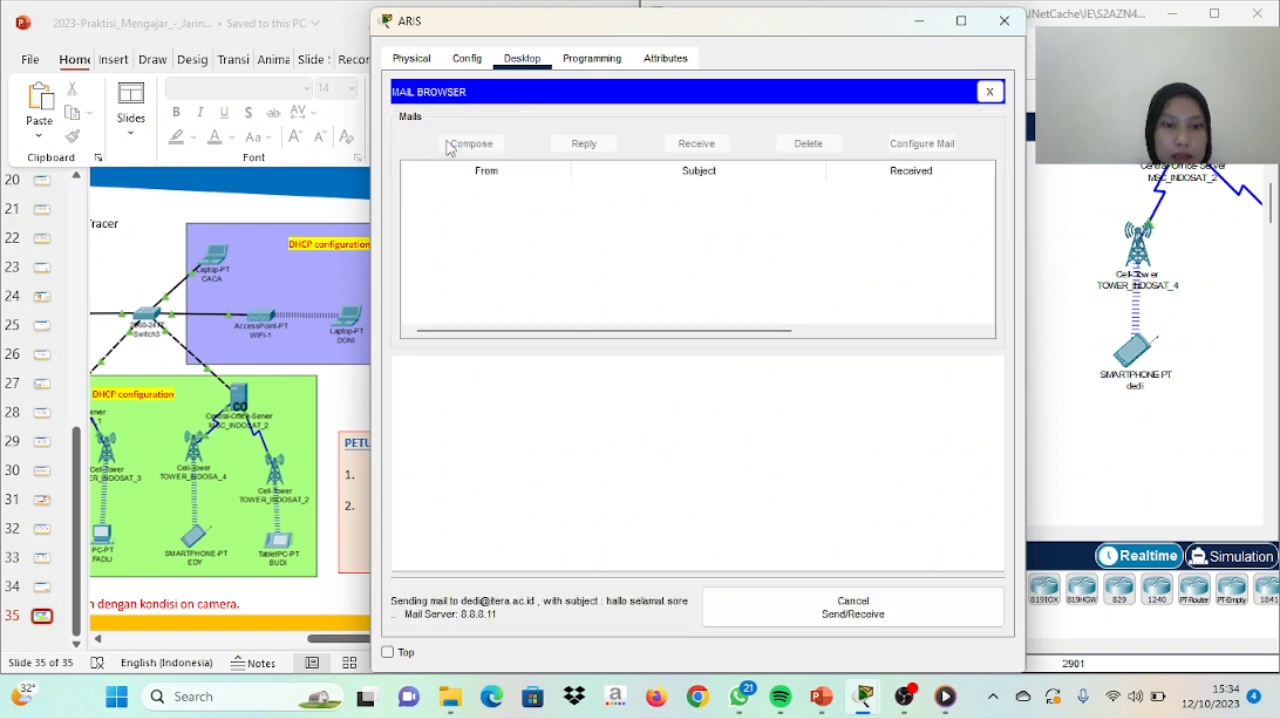
pyautogui.click(1005, 21)
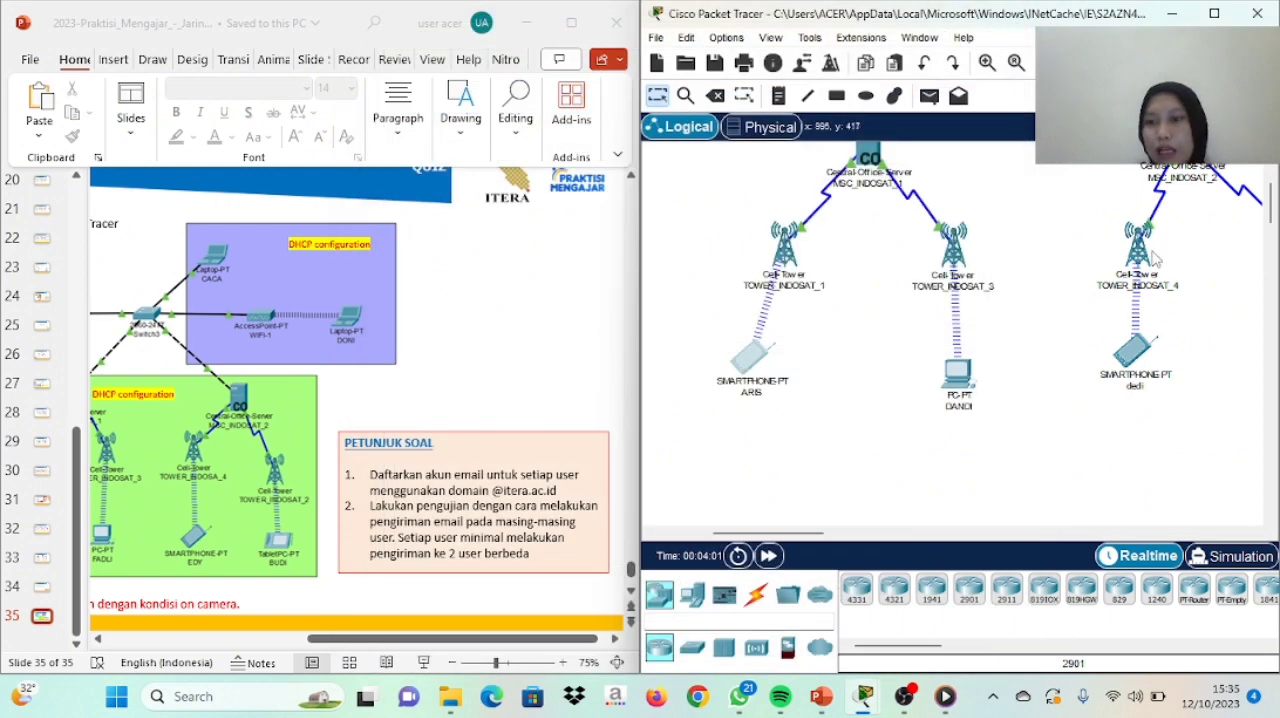
# Receive mail on the smartphone below TOWER_INDOSAT_4 and open the message with the subject "hallo selamat sore"
pyautogui.click(1135, 355)
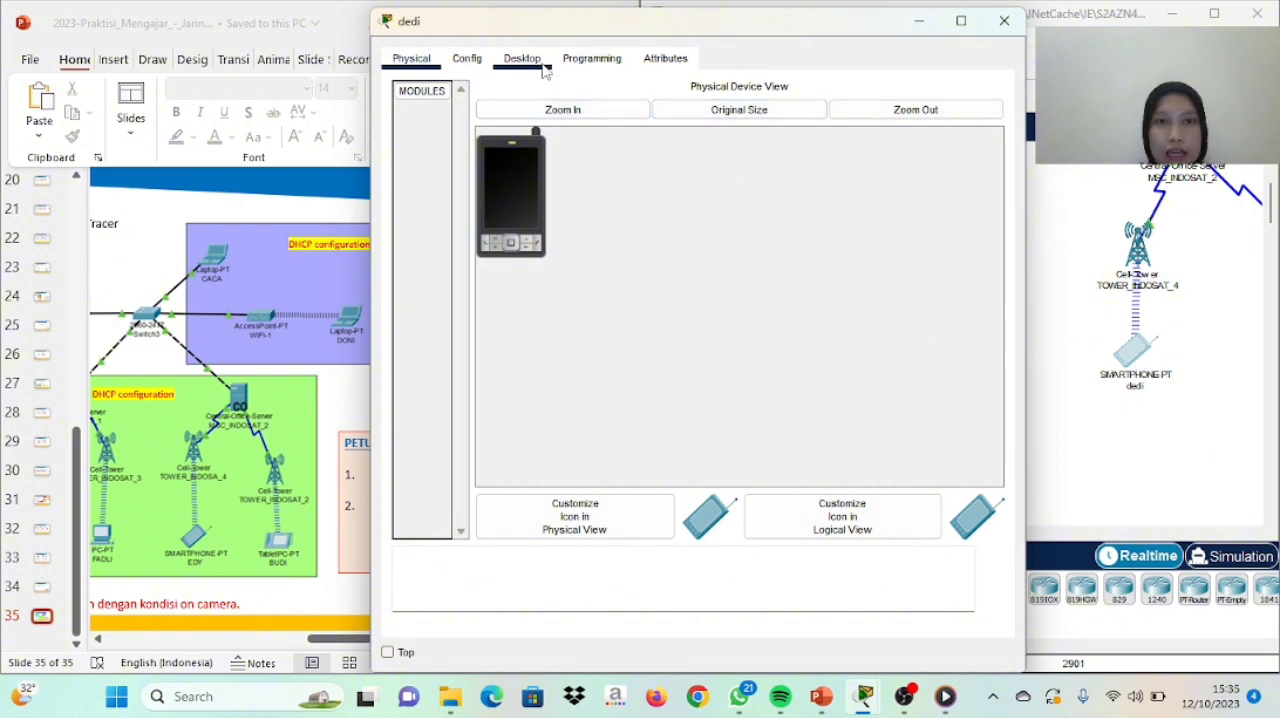
pyautogui.click(523, 62)
pyautogui.click(772, 325)
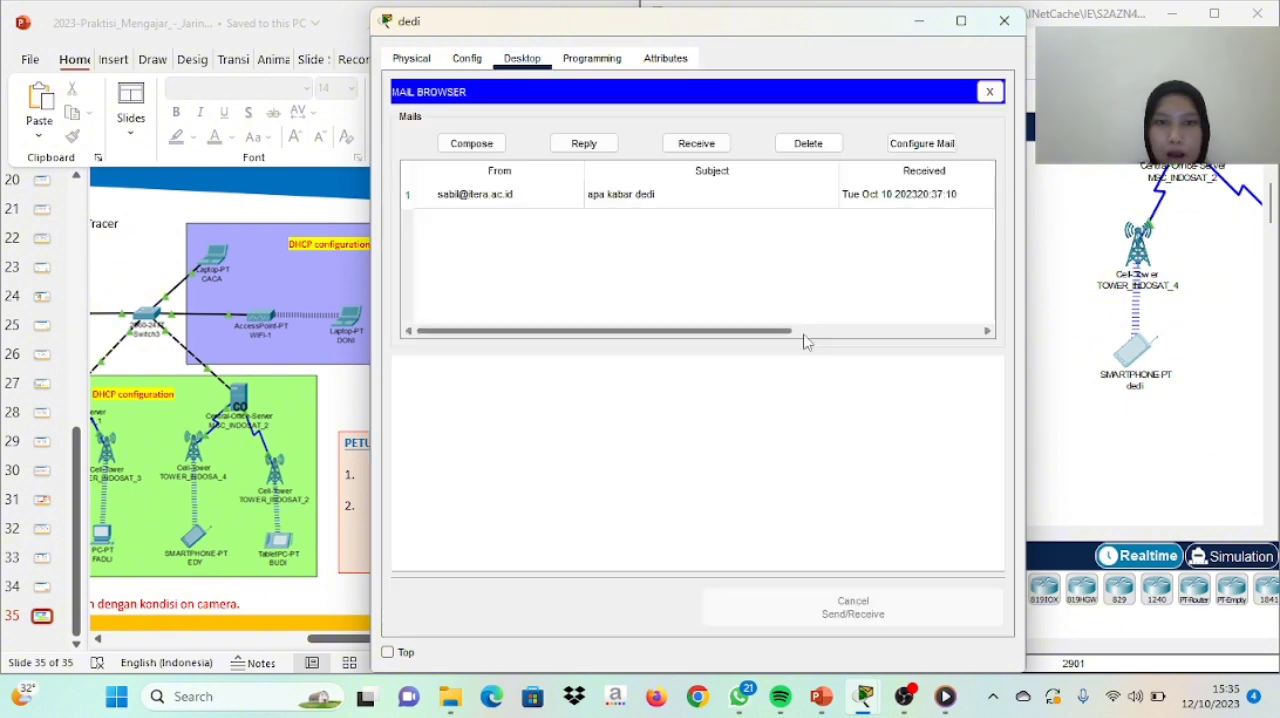
pyautogui.click(698, 143)
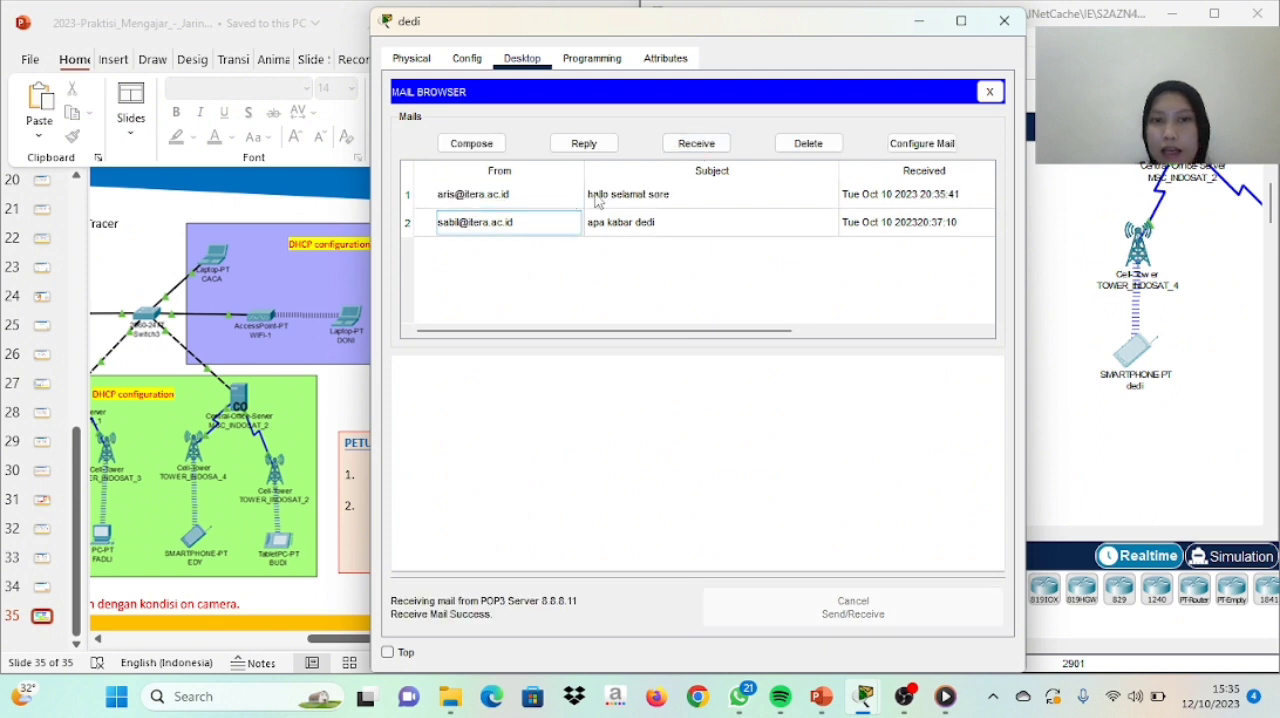
pyautogui.doubleClick(598, 199)
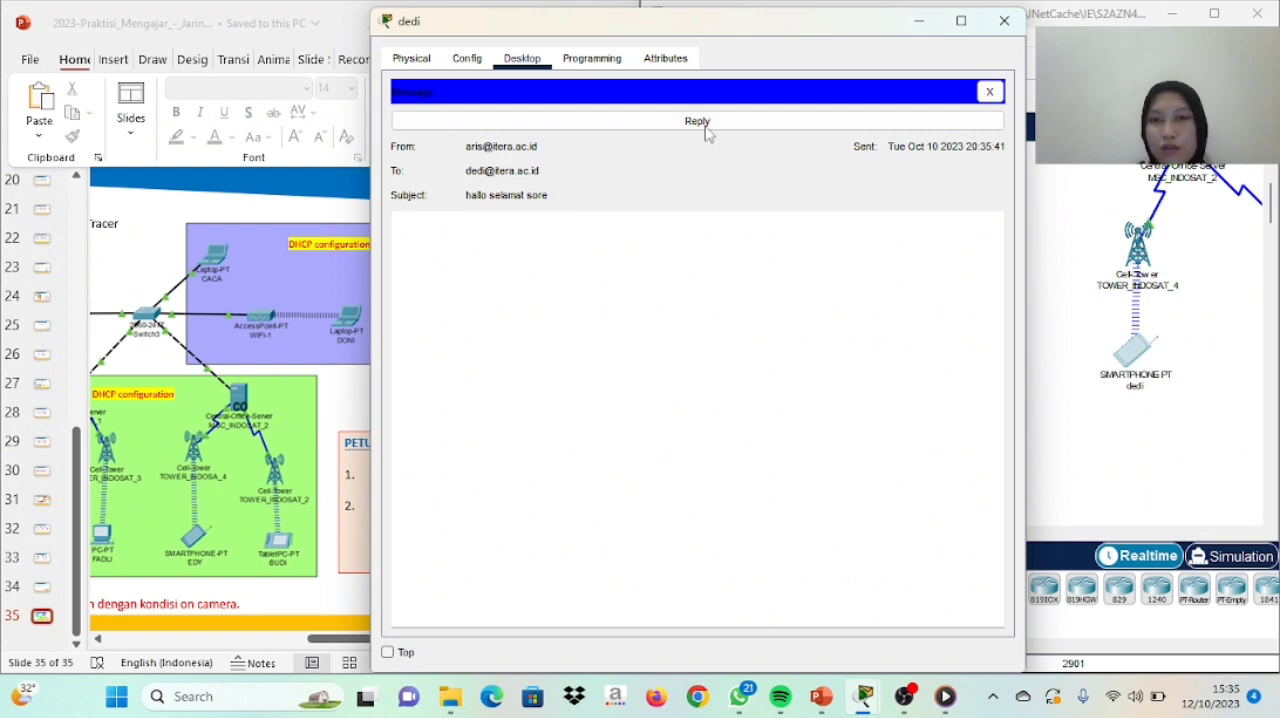
pyautogui.click(1003, 21)
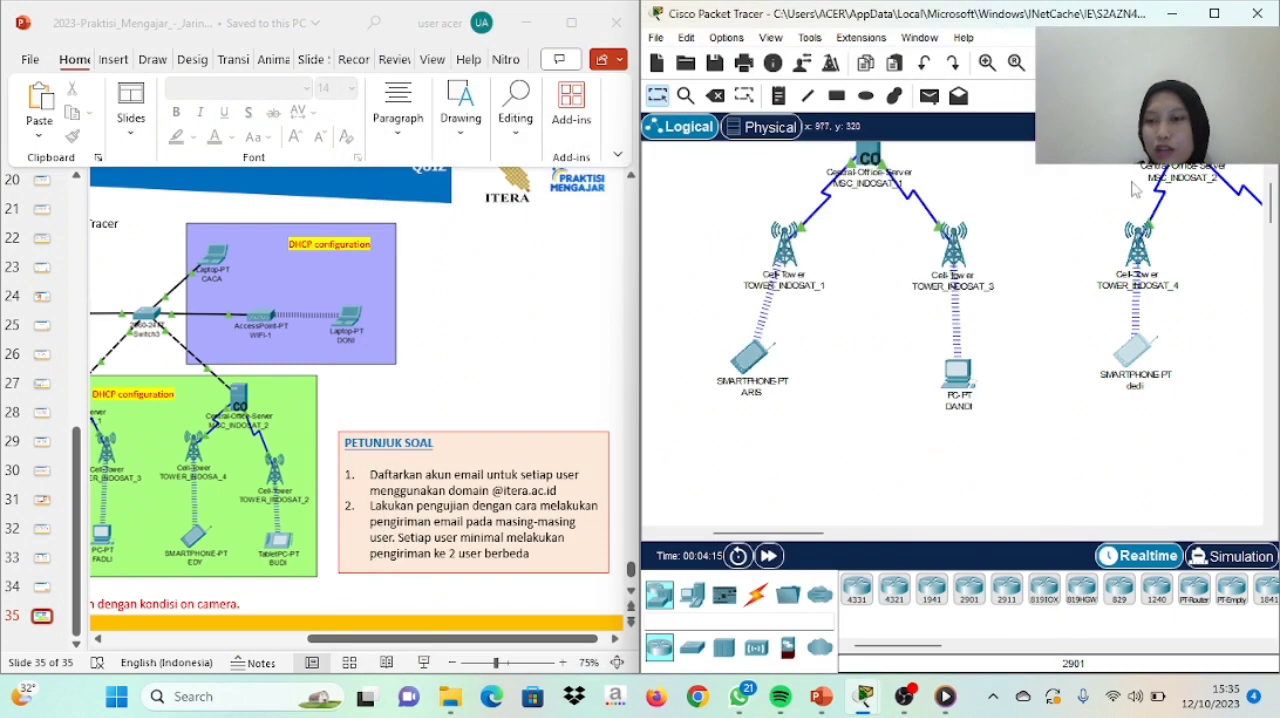
# Send an email from the PC below TOWER_INDOSAT_3 to the TOWER_INDOSAT_4 smartphone's user, with the subject "apa kabar" plus the recipient's name
pyautogui.click(970, 402)
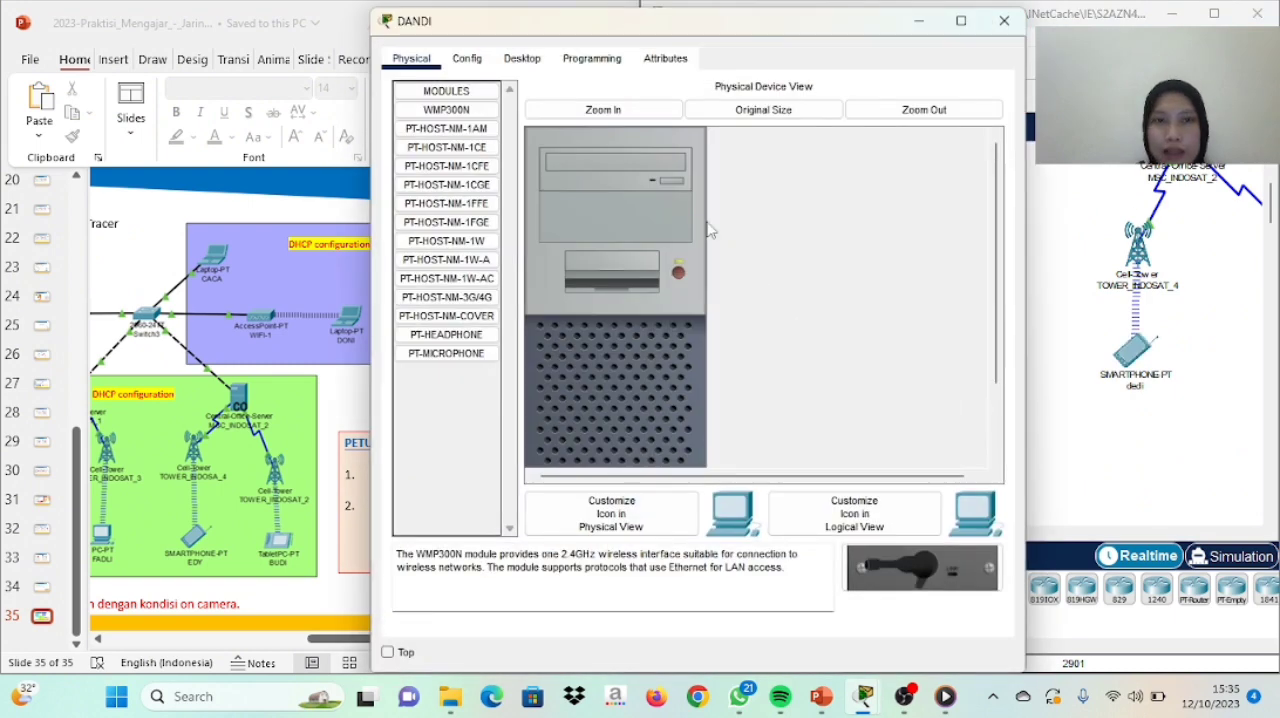
pyautogui.click(505, 68)
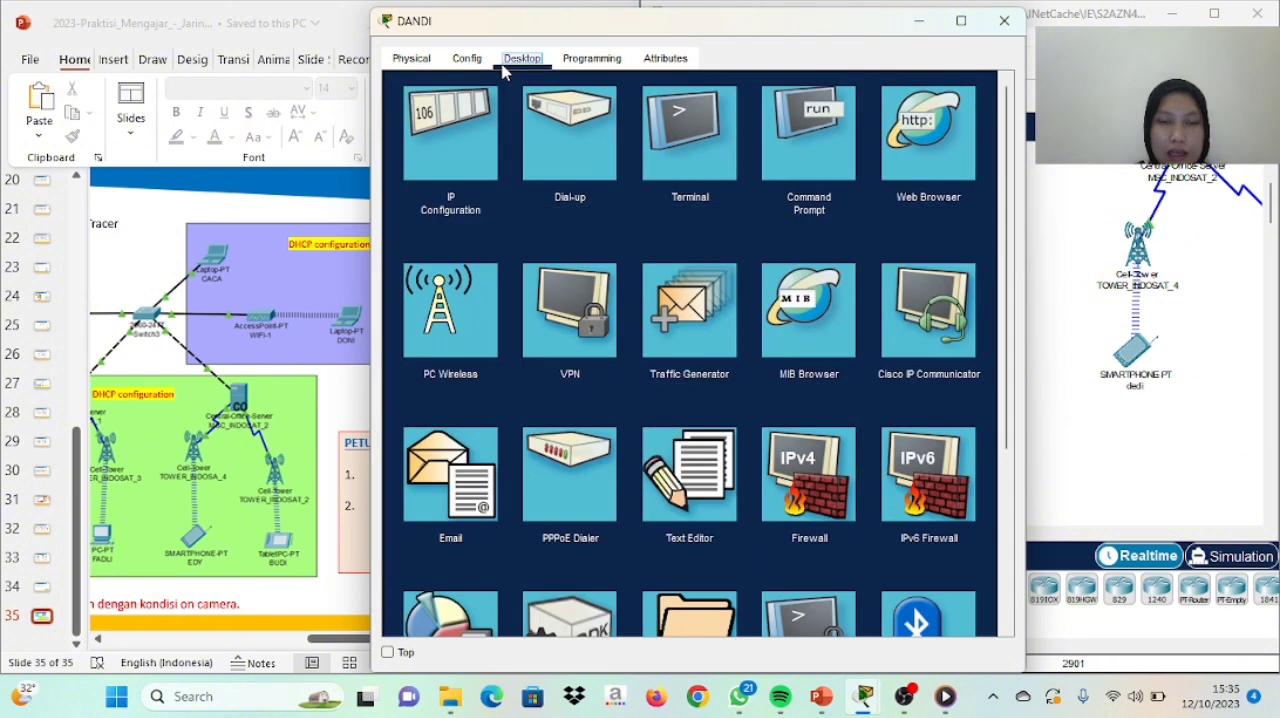
pyautogui.click(445, 505)
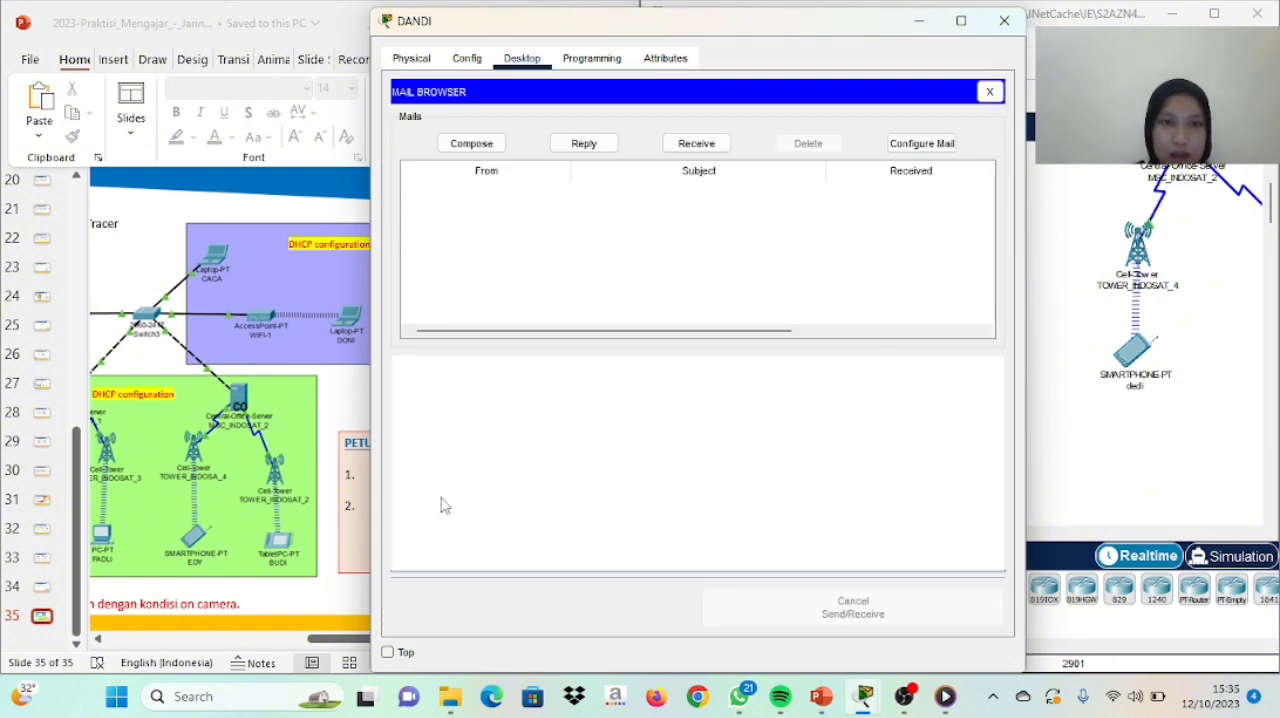
pyautogui.click(481, 148)
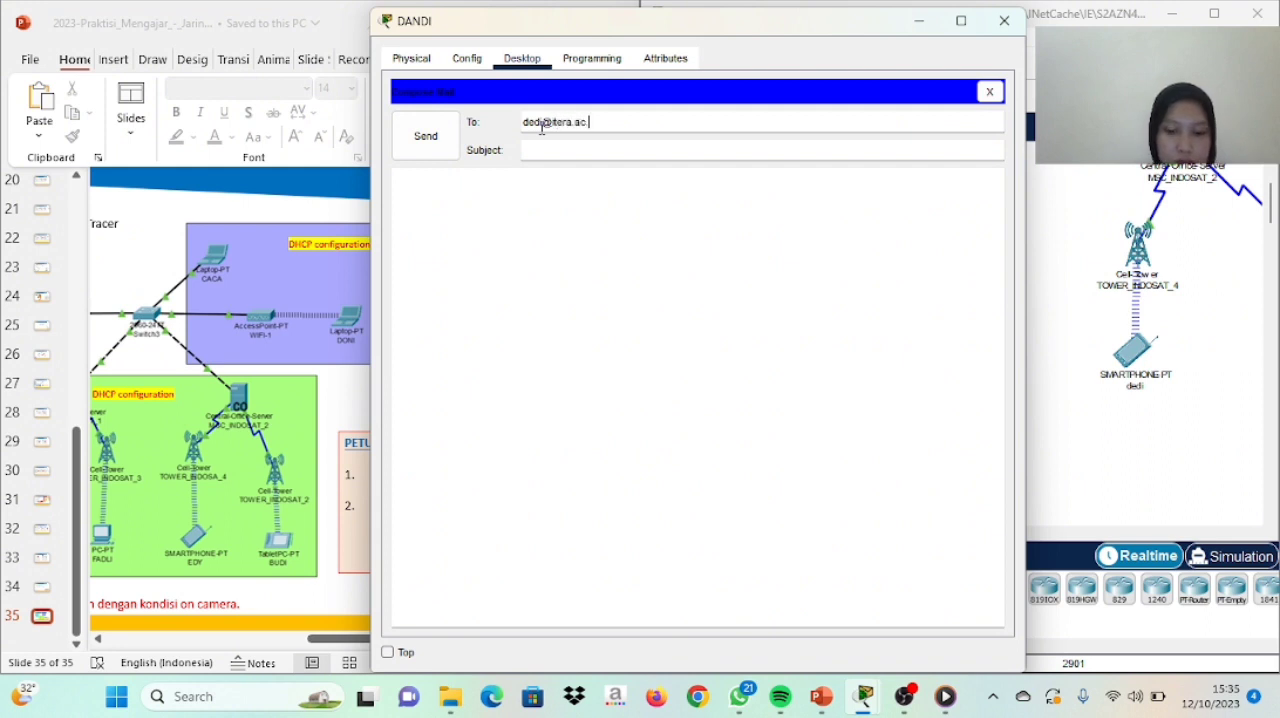
pyautogui.click(541, 151)
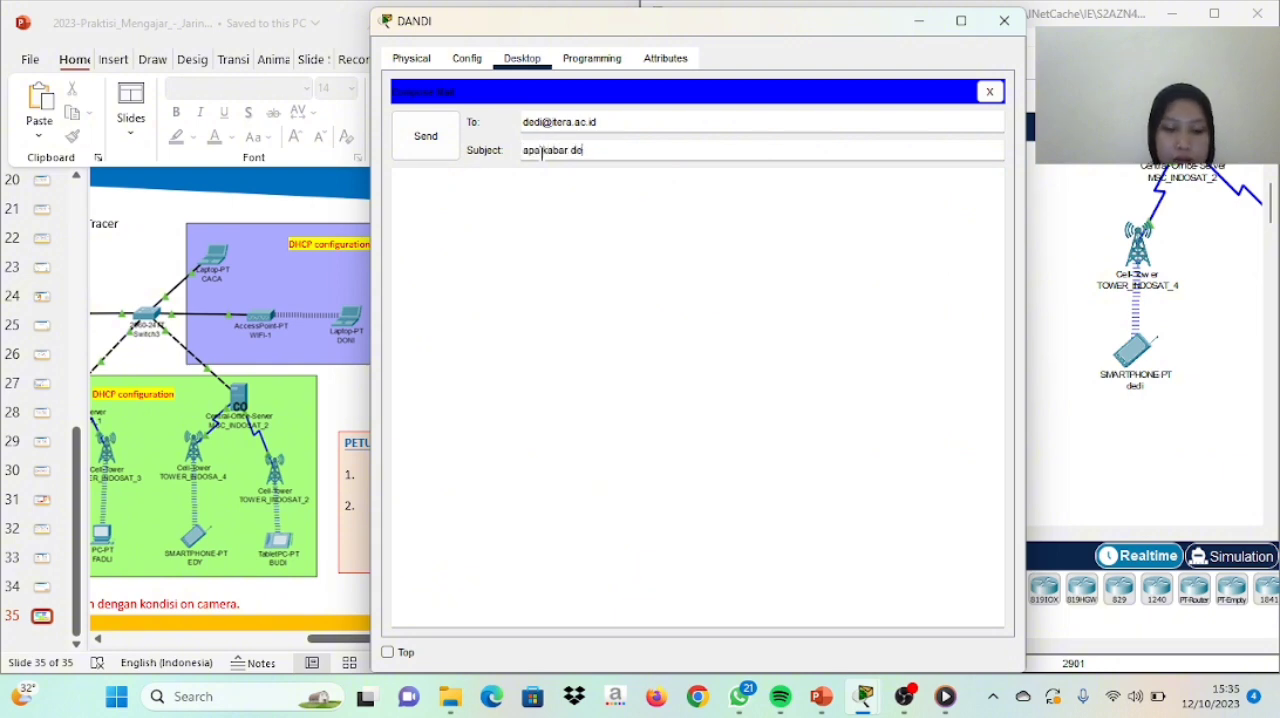
pyautogui.click(426, 137)
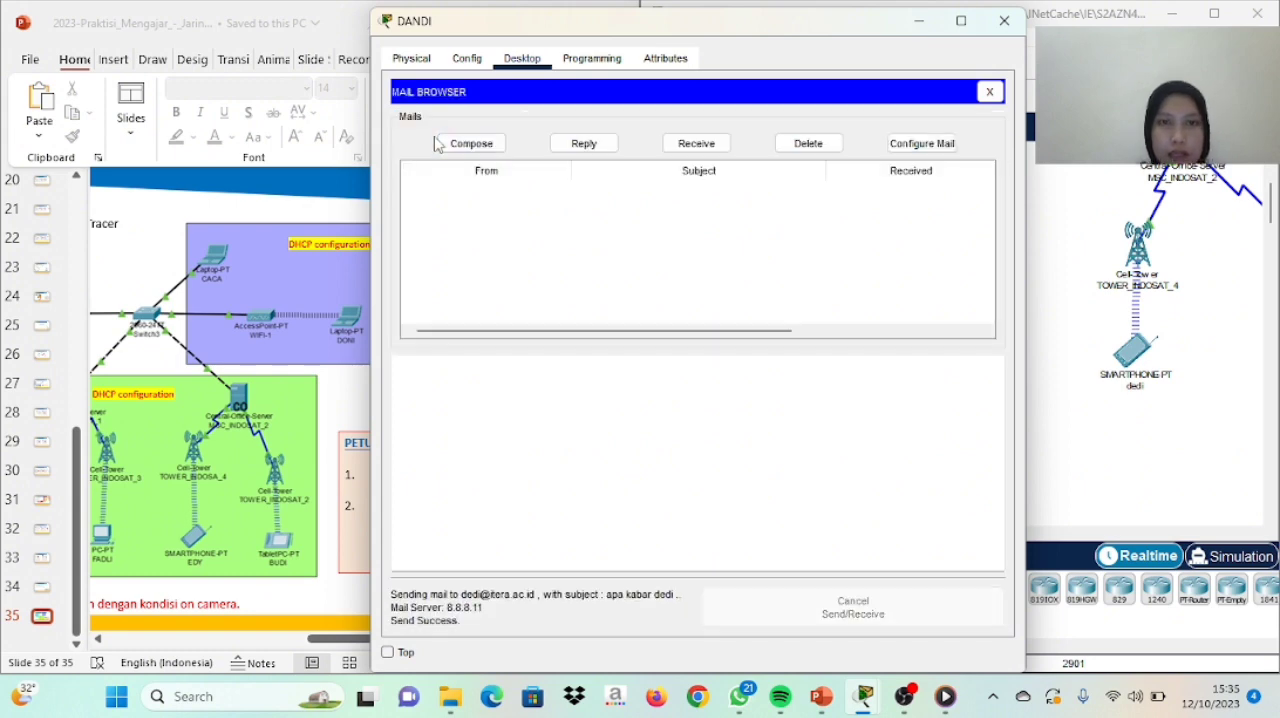
pyautogui.click(1004, 21)
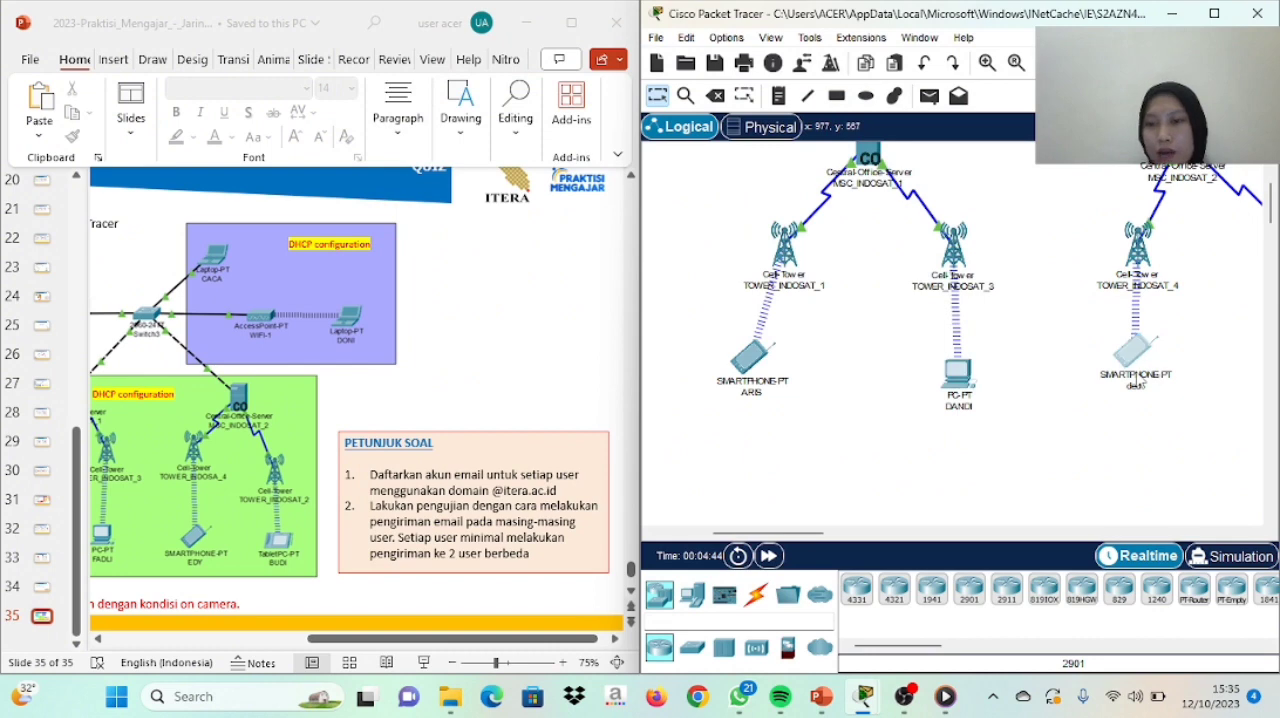
# Receive mail on the smartphone below TOWER_INDOSAT_4, open the PC user's message and reply with the text "kabar saya baik"
pyautogui.click(1133, 352)
pyautogui.click(843, 332)
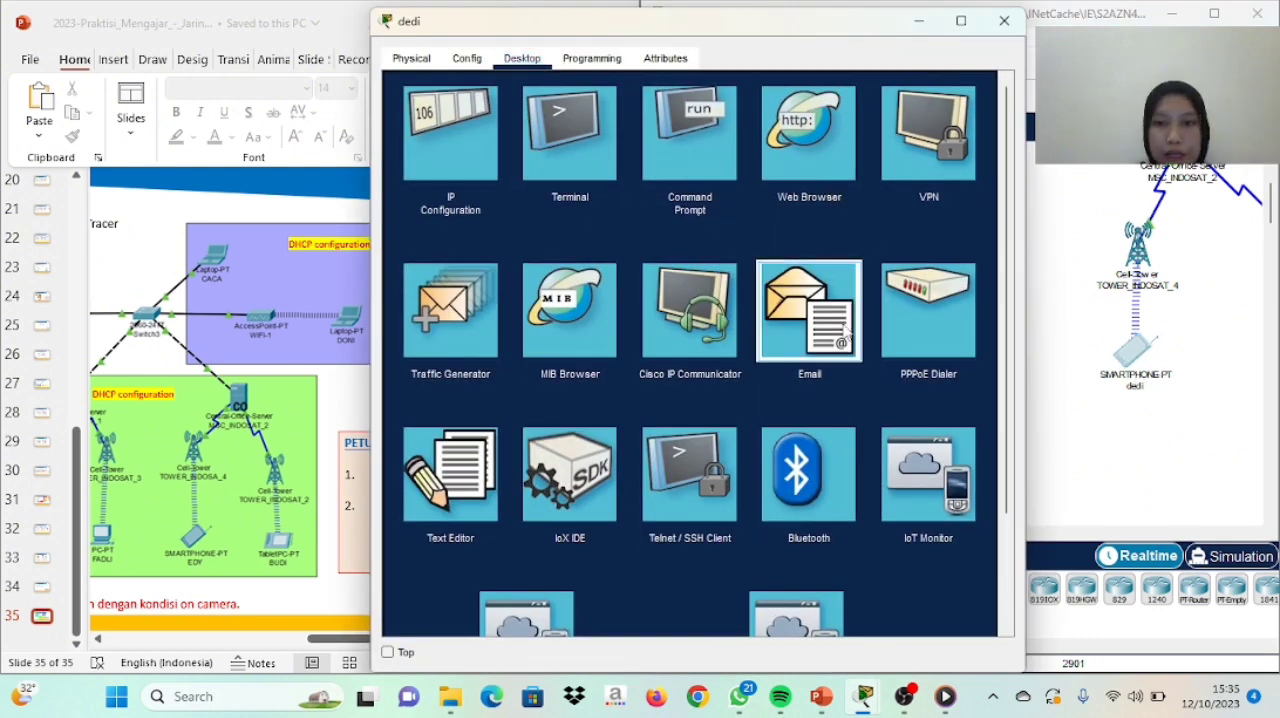
pyautogui.click(678, 146)
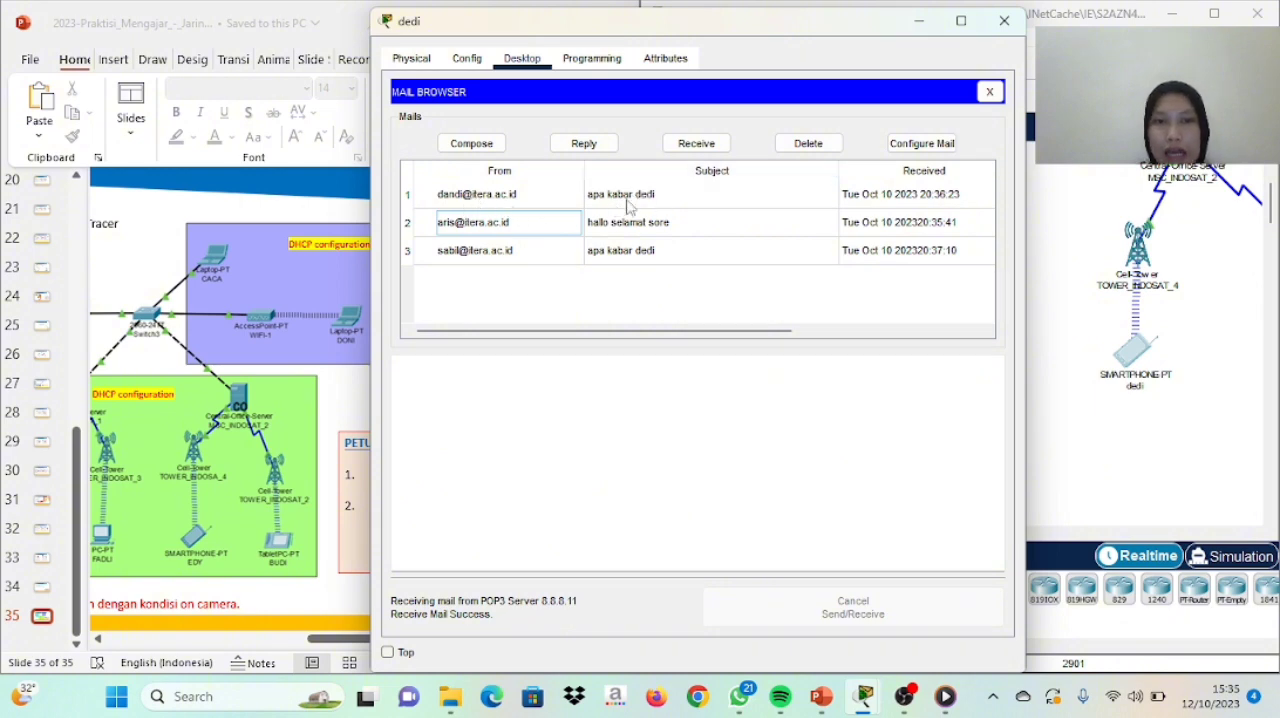
pyautogui.doubleClick(683, 198)
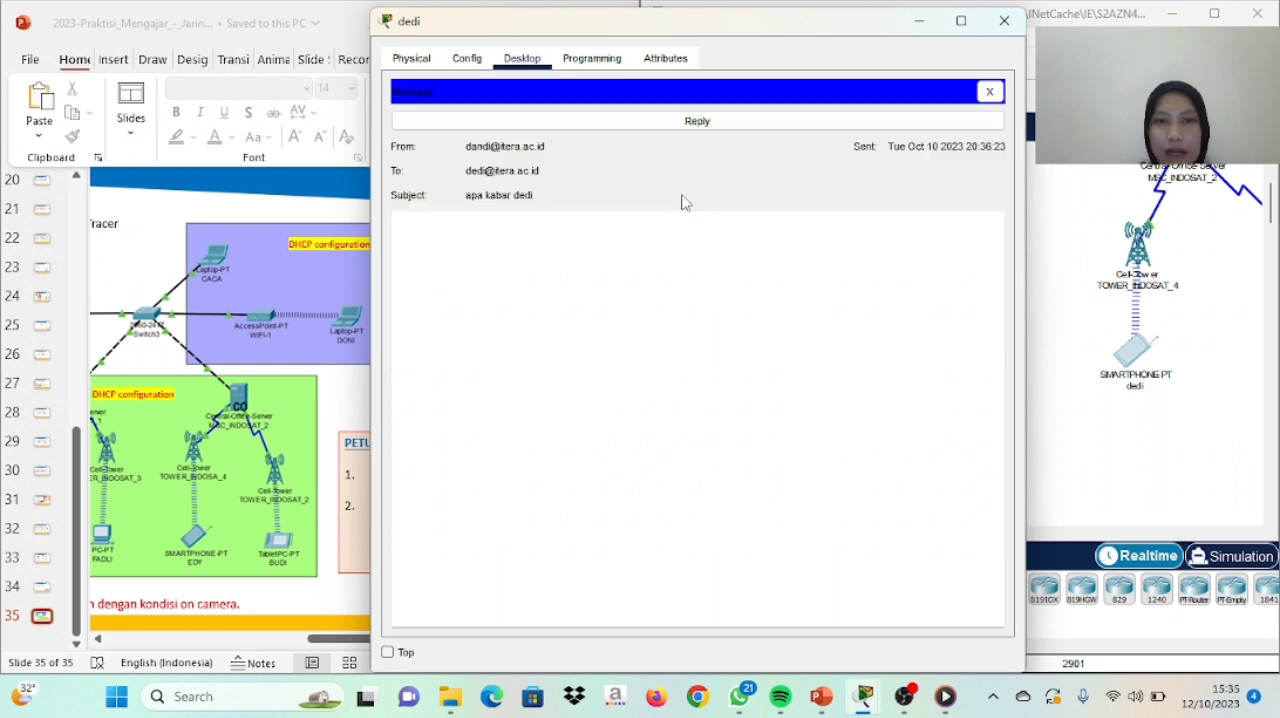
pyautogui.click(722, 121)
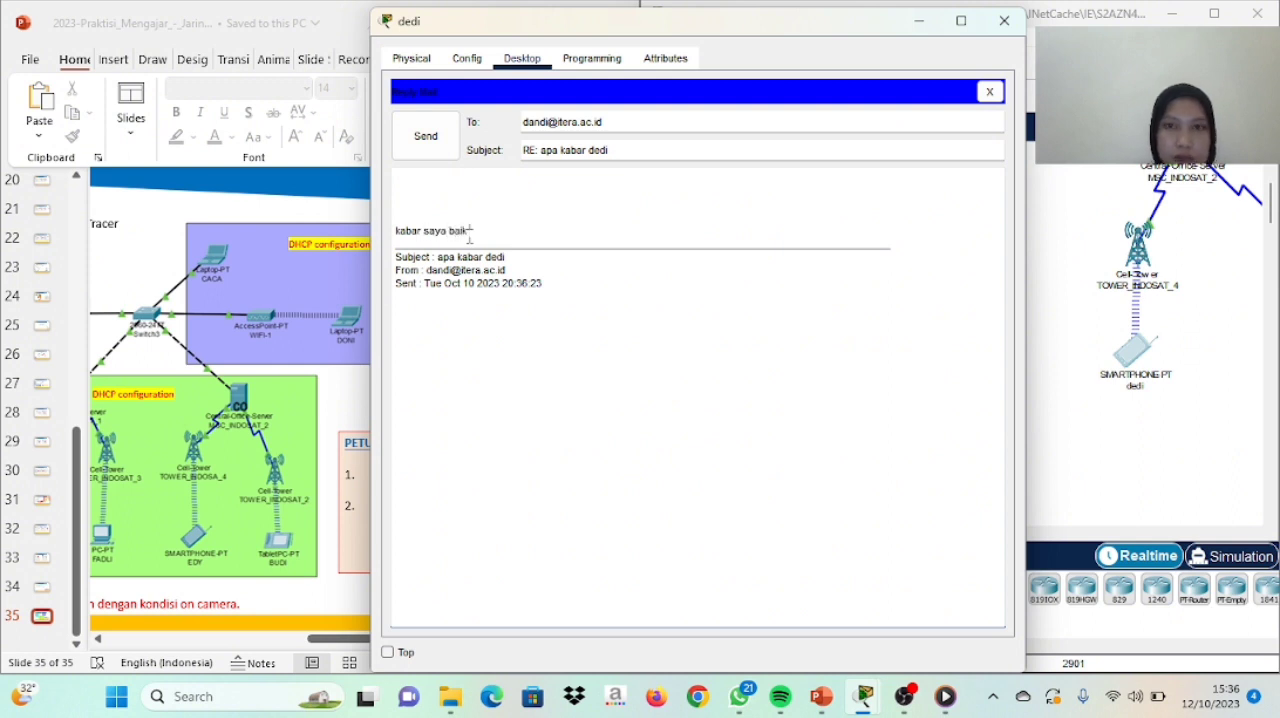
pyautogui.click(429, 136)
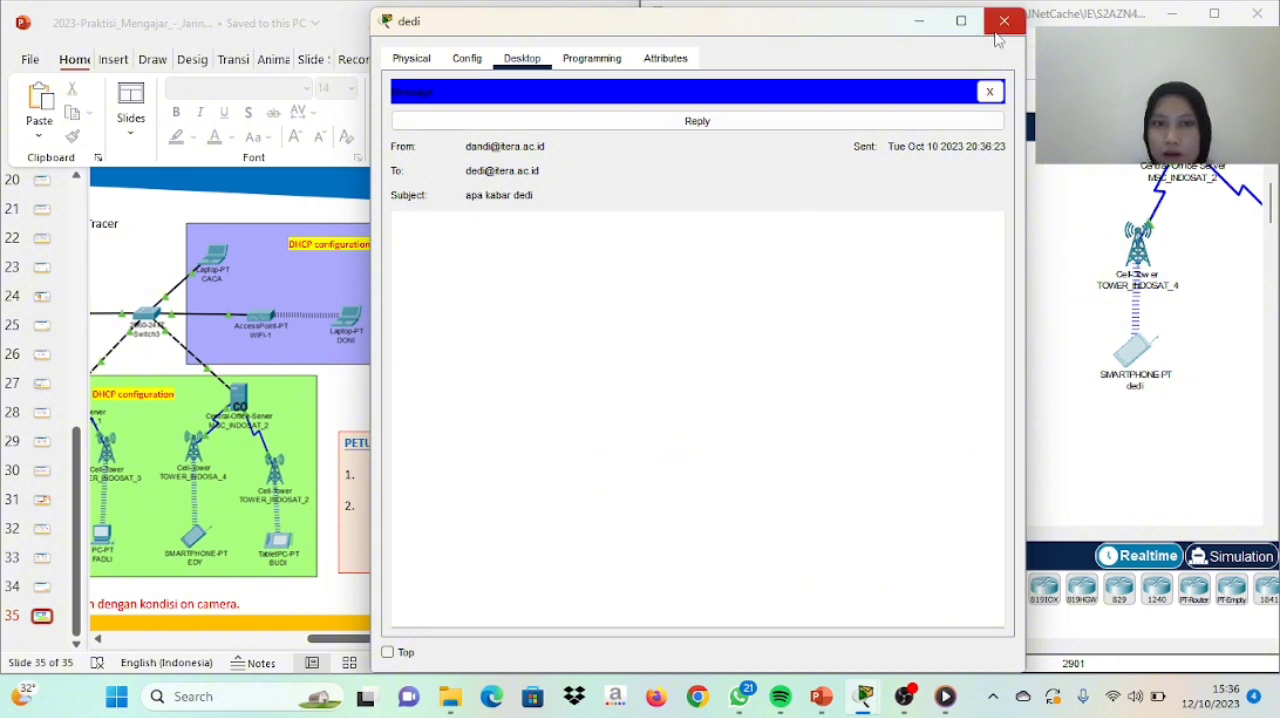
# Send the PC user a second reply from the same smartphone, with the subject changed to "kabar saya baik"
pyautogui.click(857, 120)
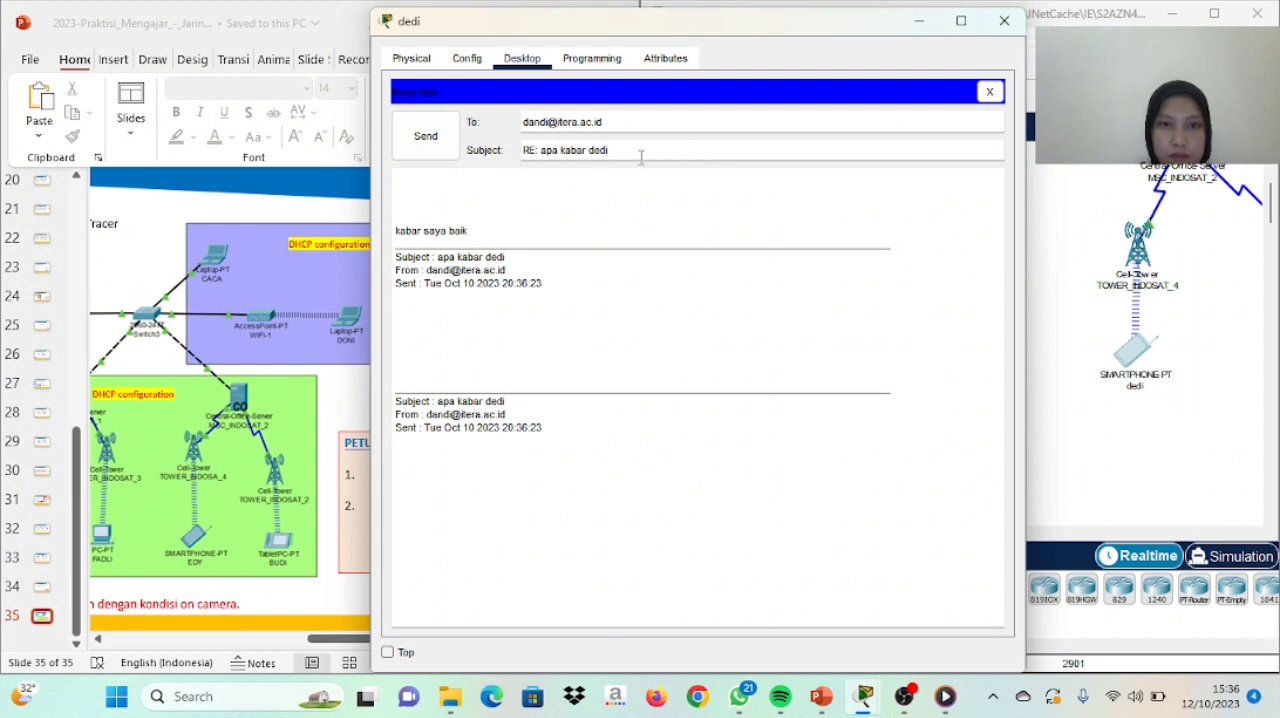
pyautogui.moveTo(610, 152); pyautogui.dragTo(514, 166)
pyautogui.press('BackSpace')
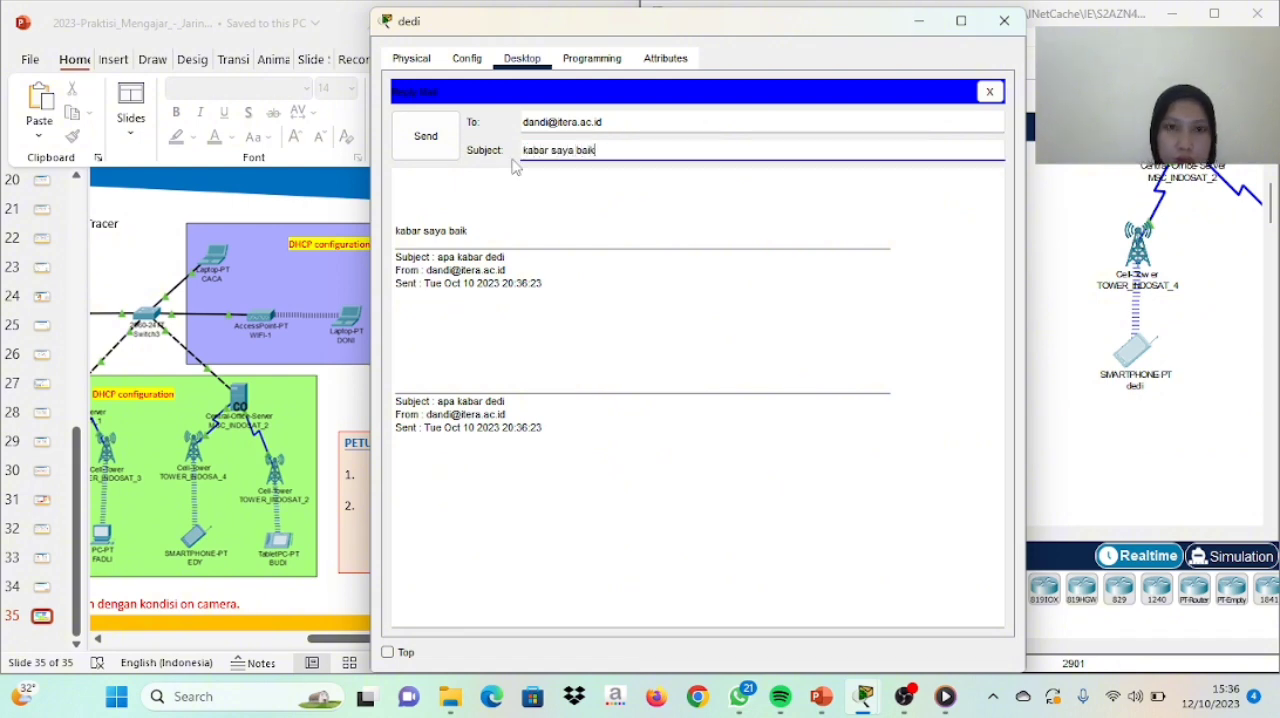
pyautogui.click(448, 146)
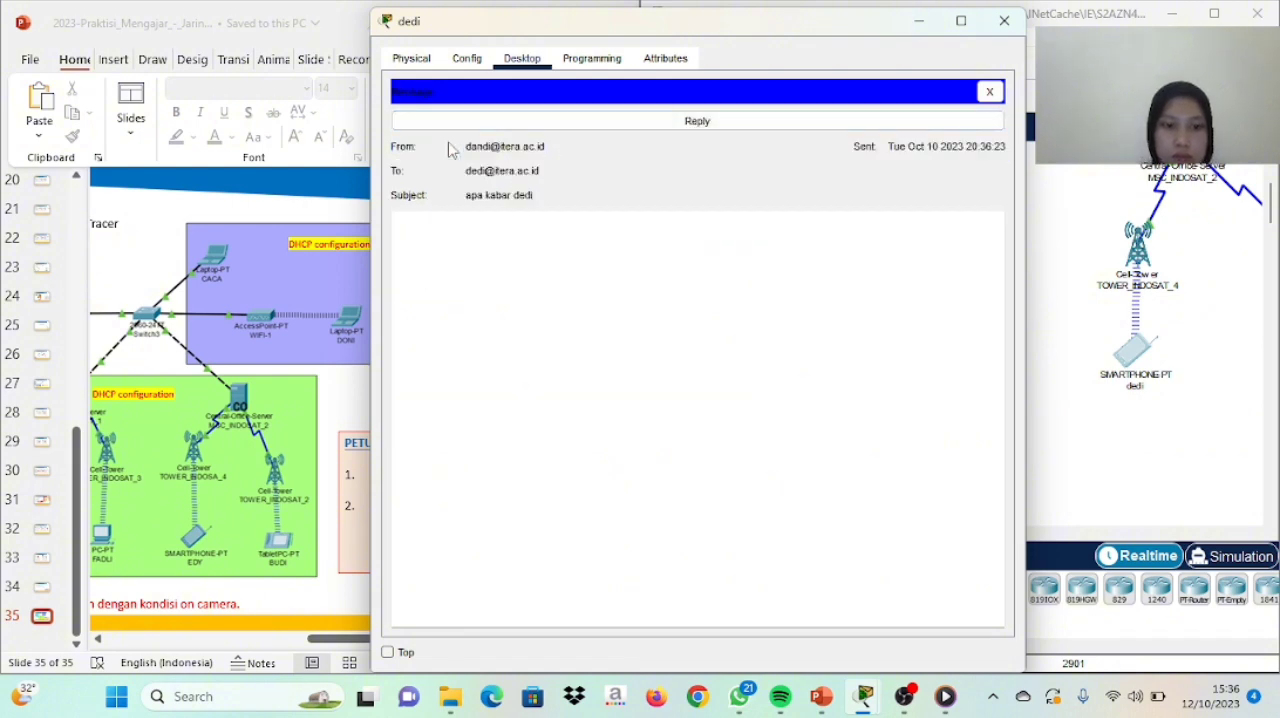
pyautogui.click(531, 124)
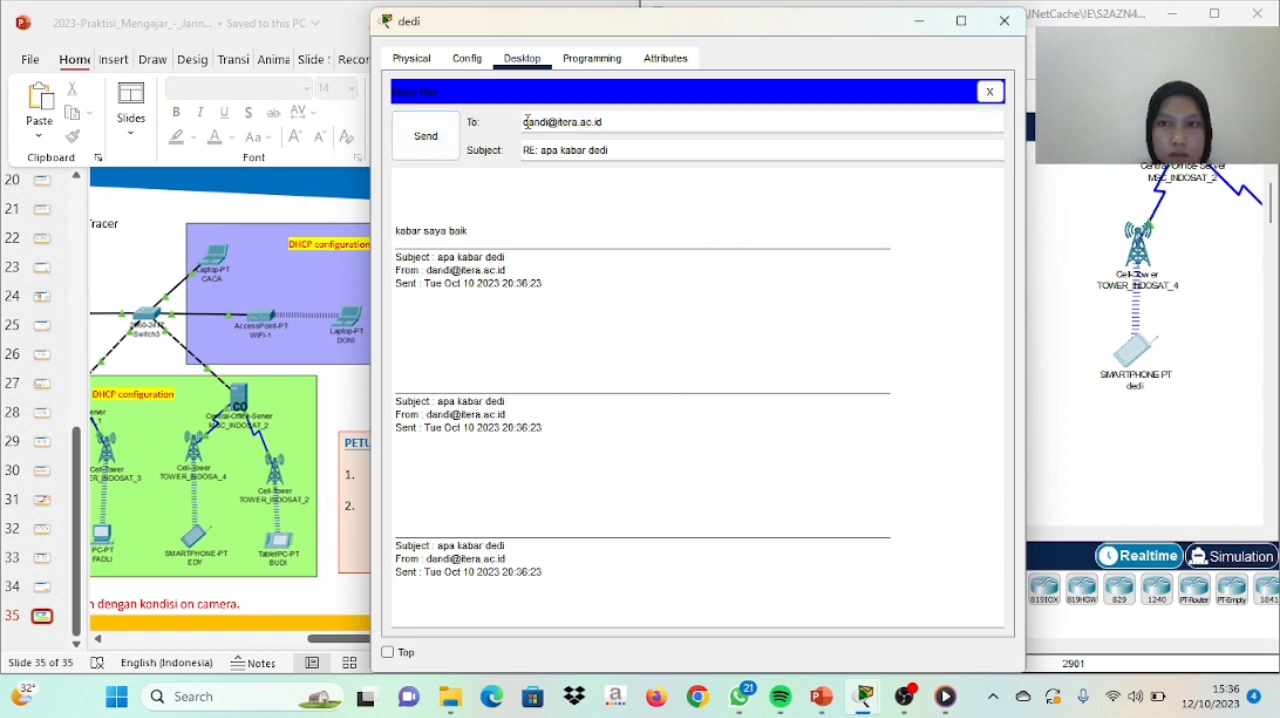
pyautogui.click(1004, 21)
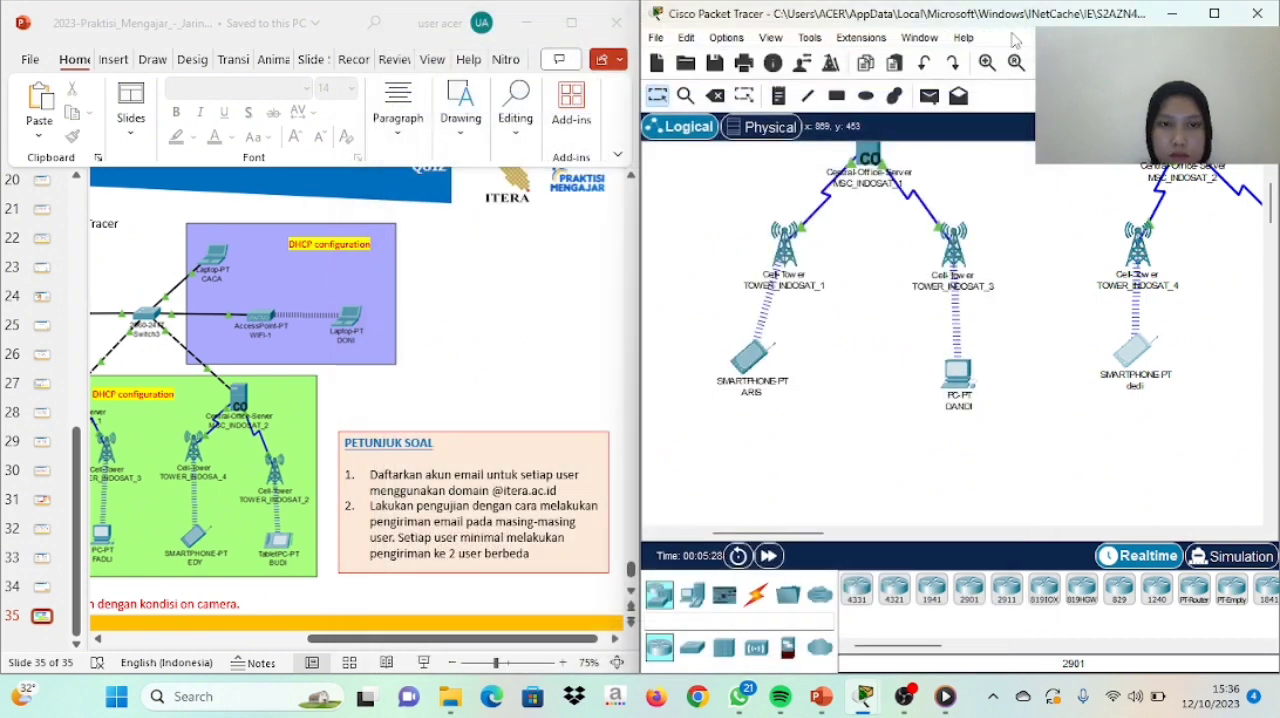
# Receive mail on the PC below TOWER_INDOSAT_3 and open the message with the subject "kabar saya baik"
pyautogui.click(957, 376)
pyautogui.click(454, 478)
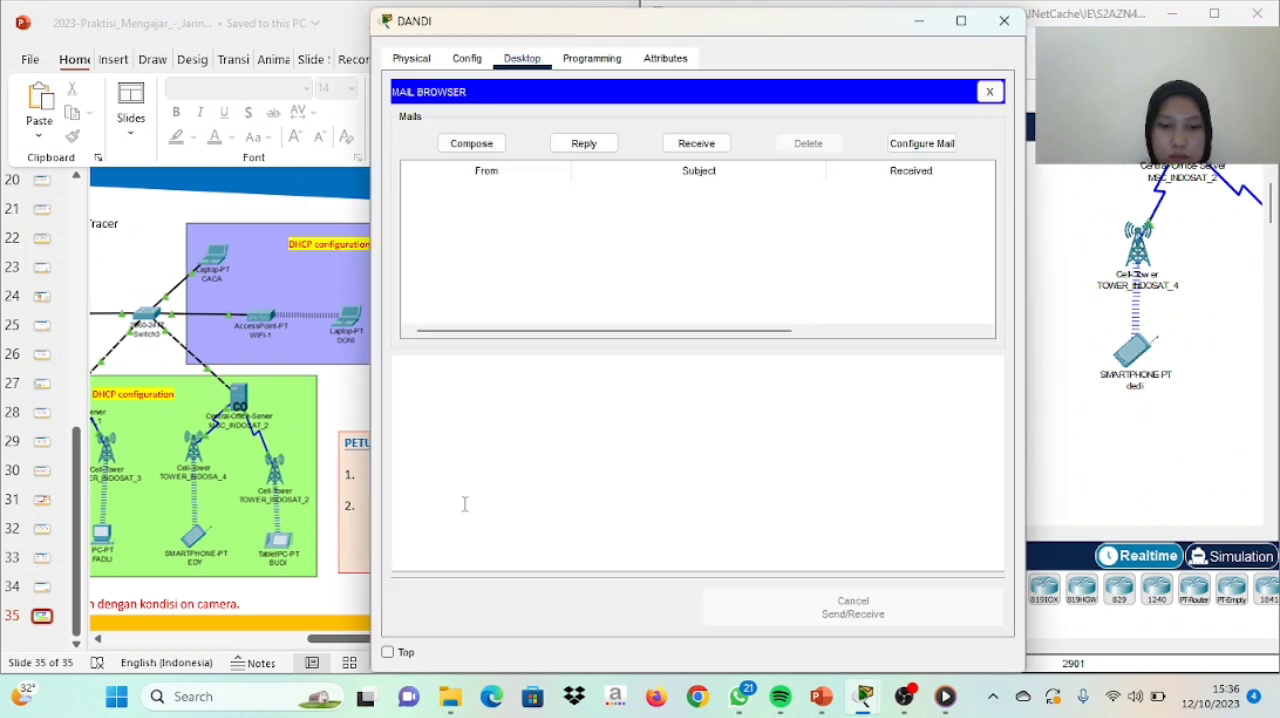
pyautogui.click(686, 143)
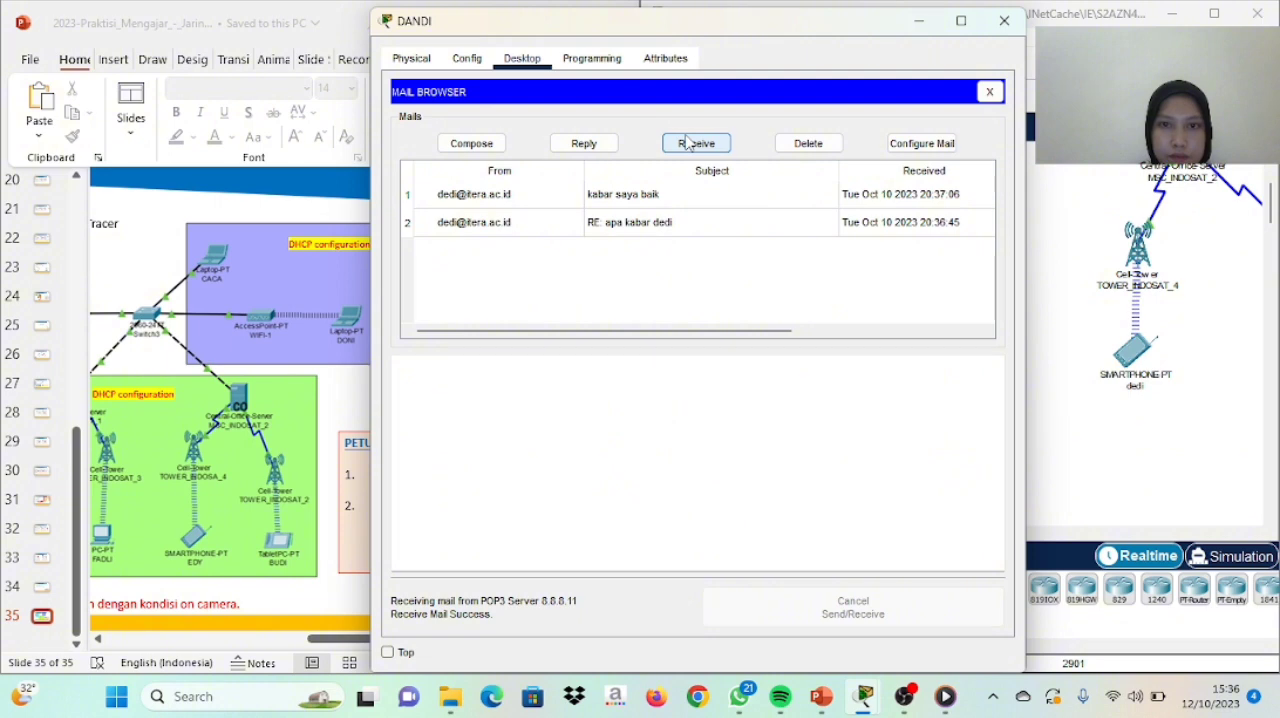
pyautogui.click(686, 143)
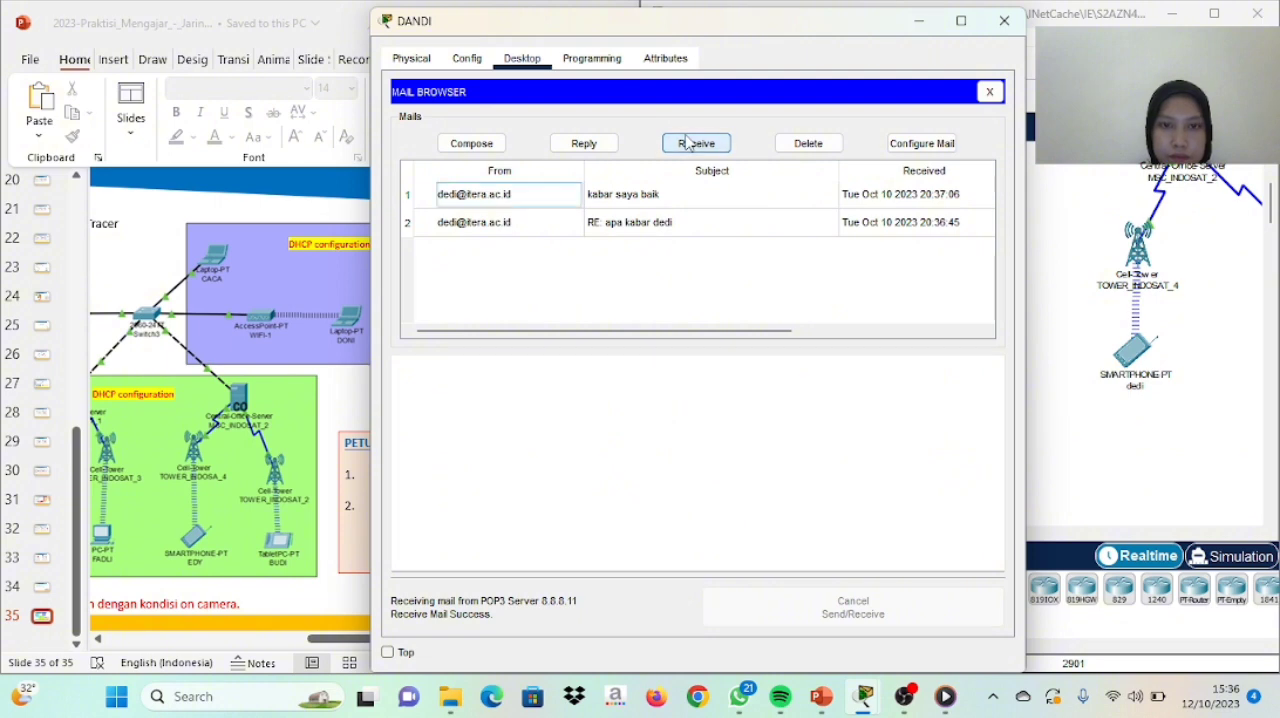
pyautogui.doubleClick(660, 193)
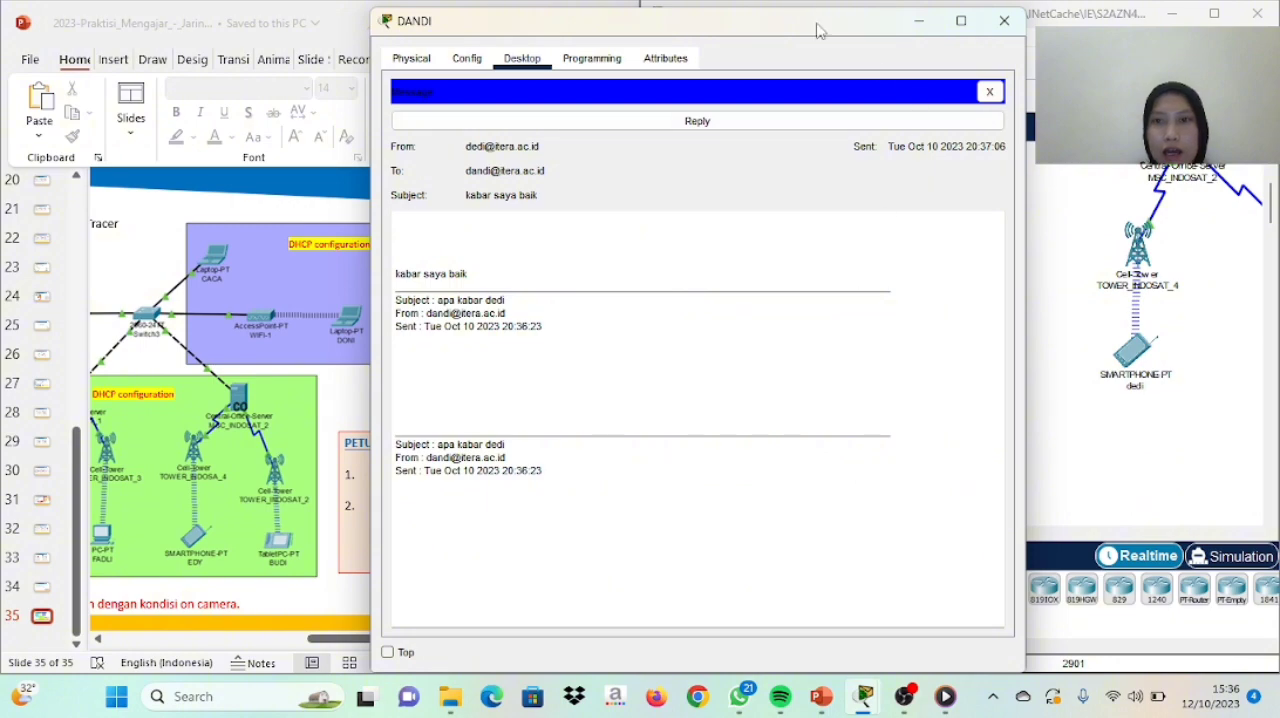
# Bring the main network workspace window to the front of the PC's mail window and maximize it
pyautogui.moveTo(816, 28); pyautogui.dragTo(631, 38)
pyautogui.press('super+Right')
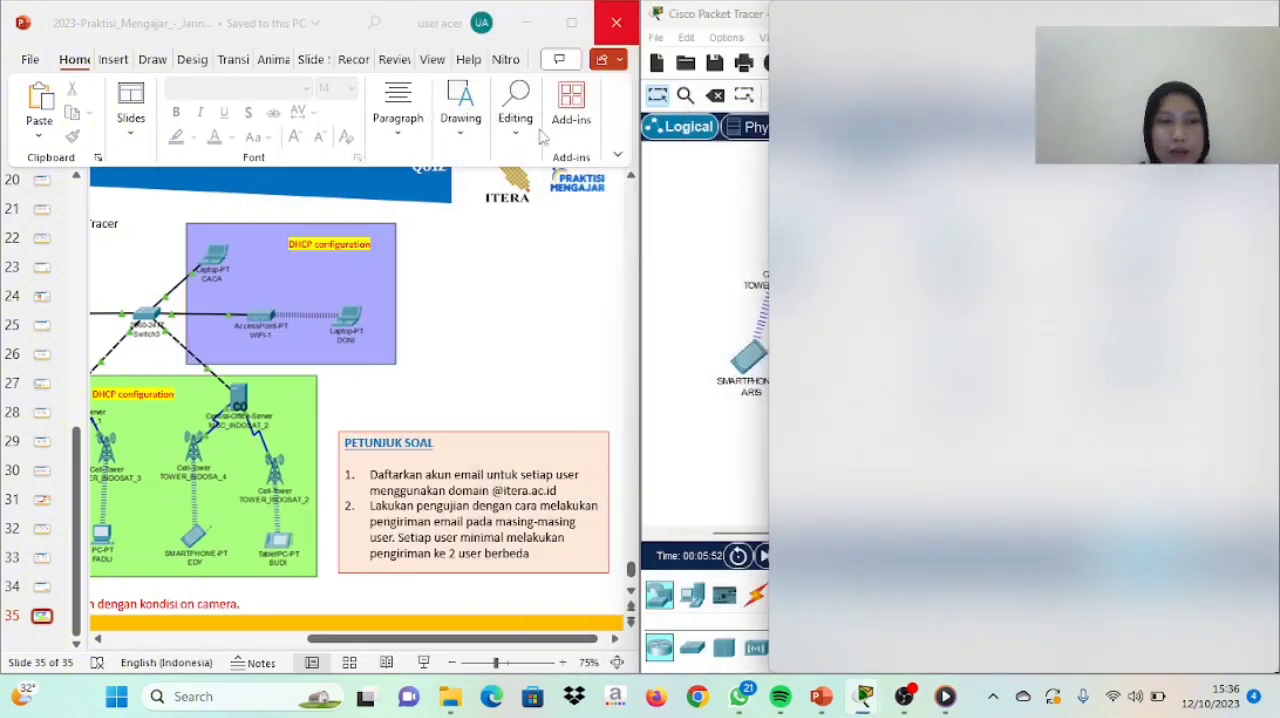
pyautogui.click(100, 150)
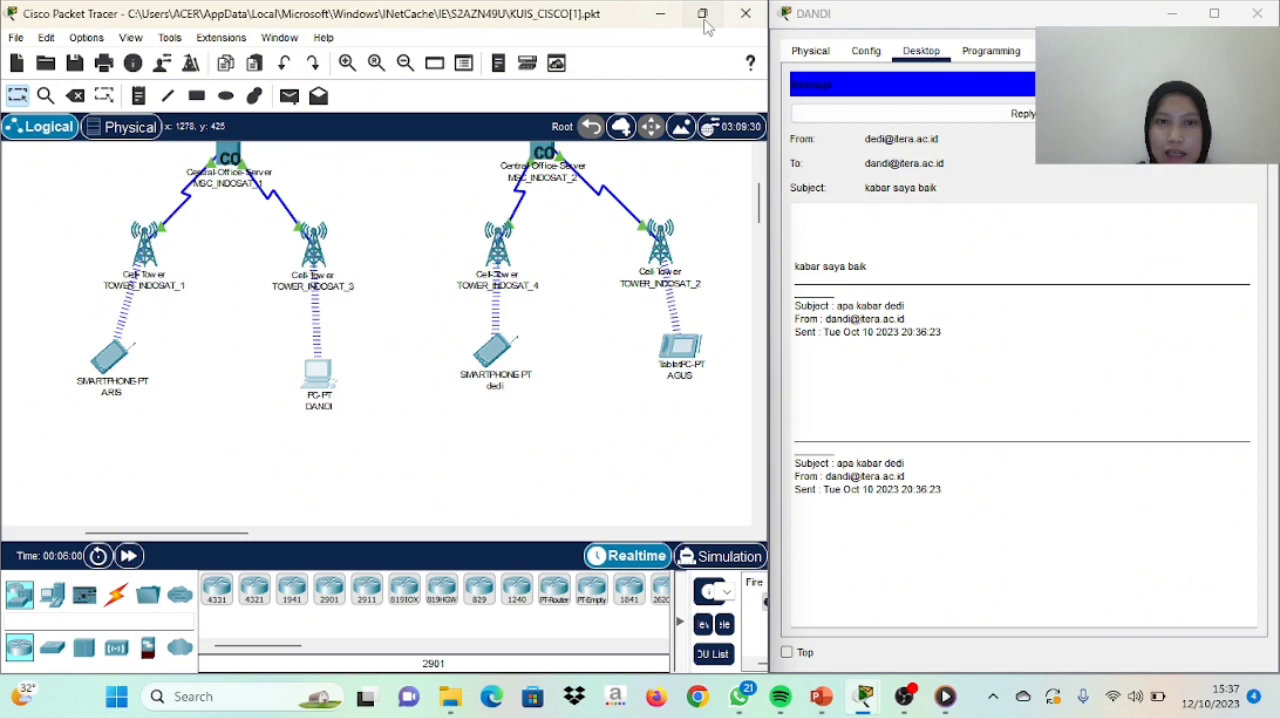
pyautogui.moveTo(700, 13); pyautogui.dragTo(705, 27)
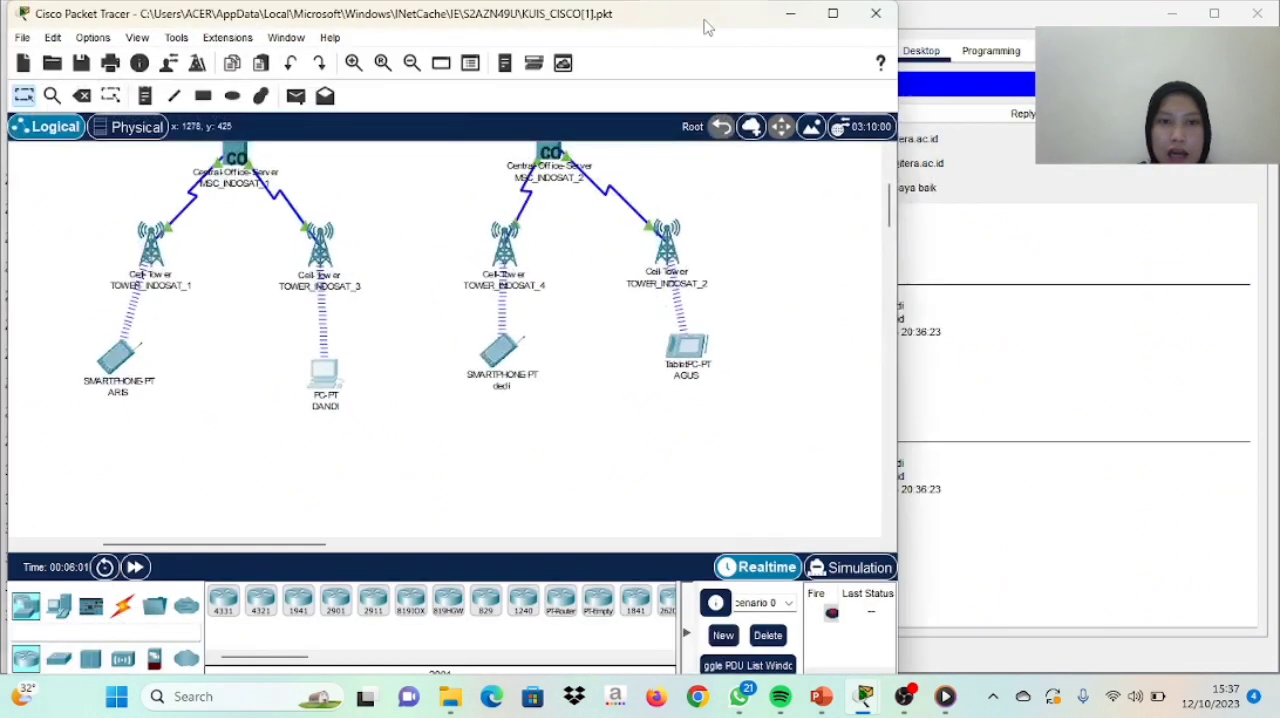
pyautogui.click(838, 20)
# Examine the complete network topology, from the servers, switches and router to the laptops, cell towers and cellular devices
pyautogui.scroll(-3, 870, 198)
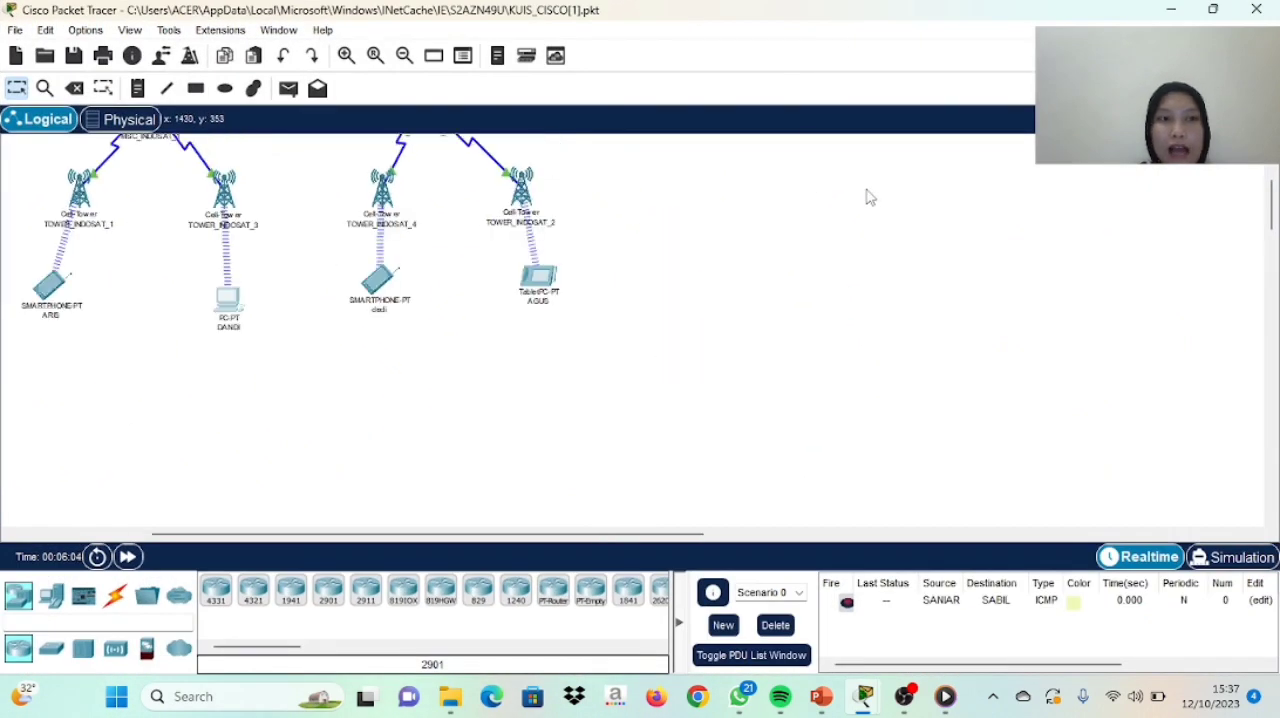
pyautogui.scroll(4, 867, 195)
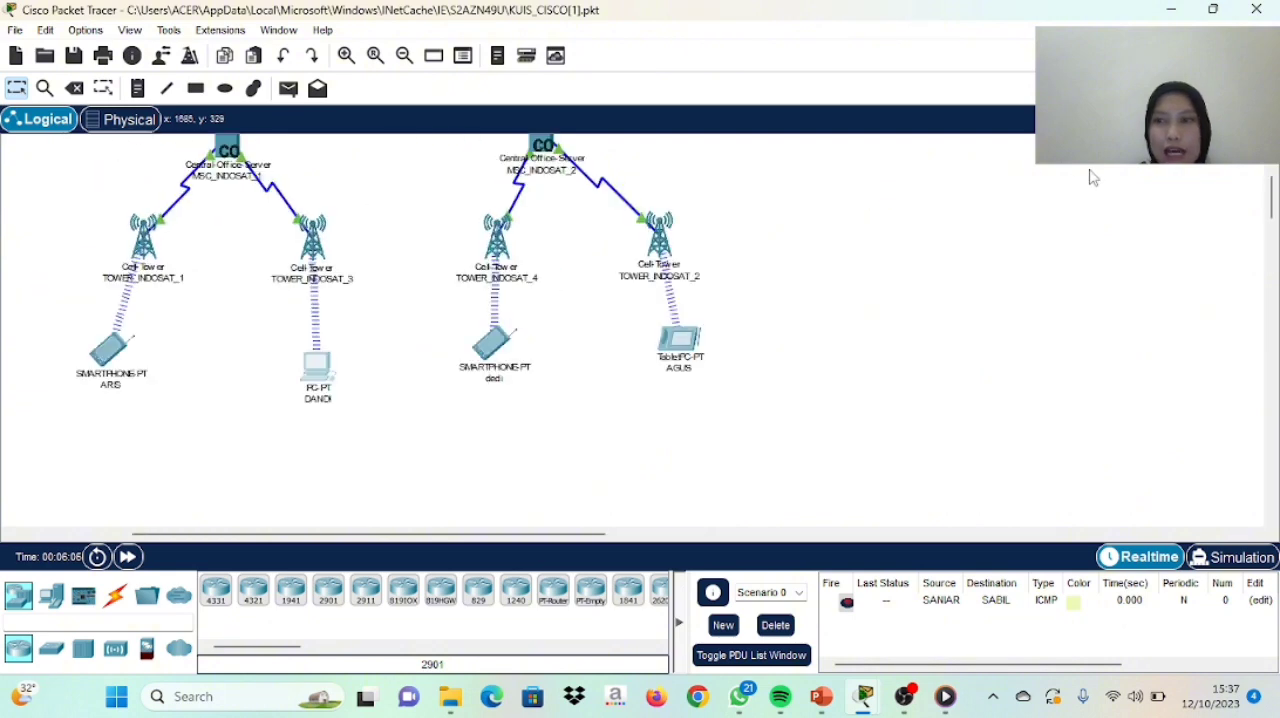
pyautogui.moveTo(1272, 205); pyautogui.dragTo(1272, 178)
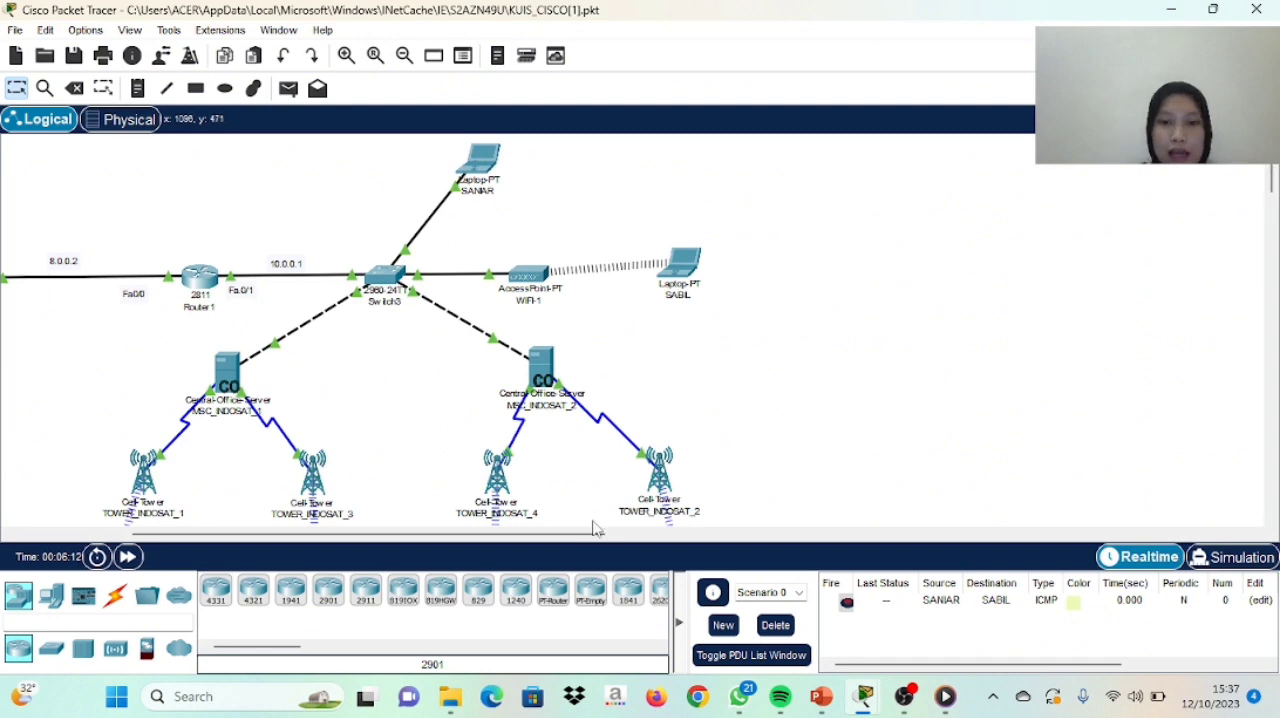
pyautogui.moveTo(590, 535); pyautogui.dragTo(512, 535)
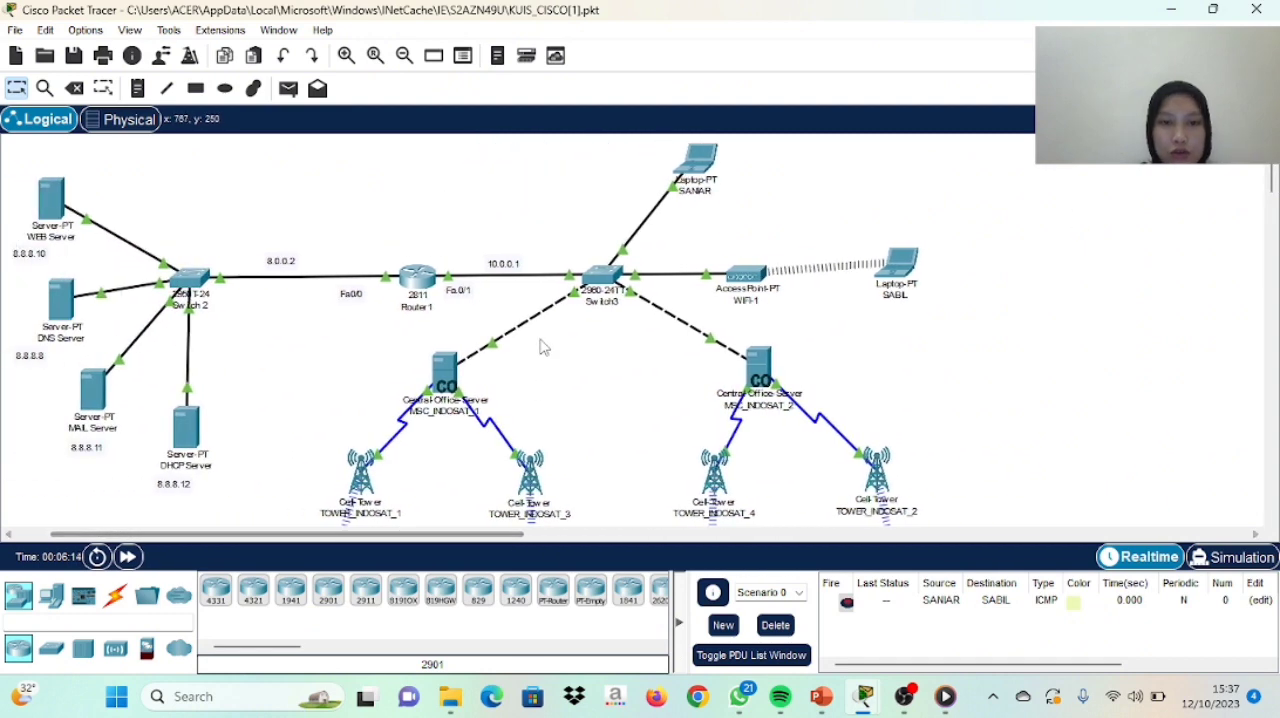
pyautogui.scroll(-1, 540, 341)
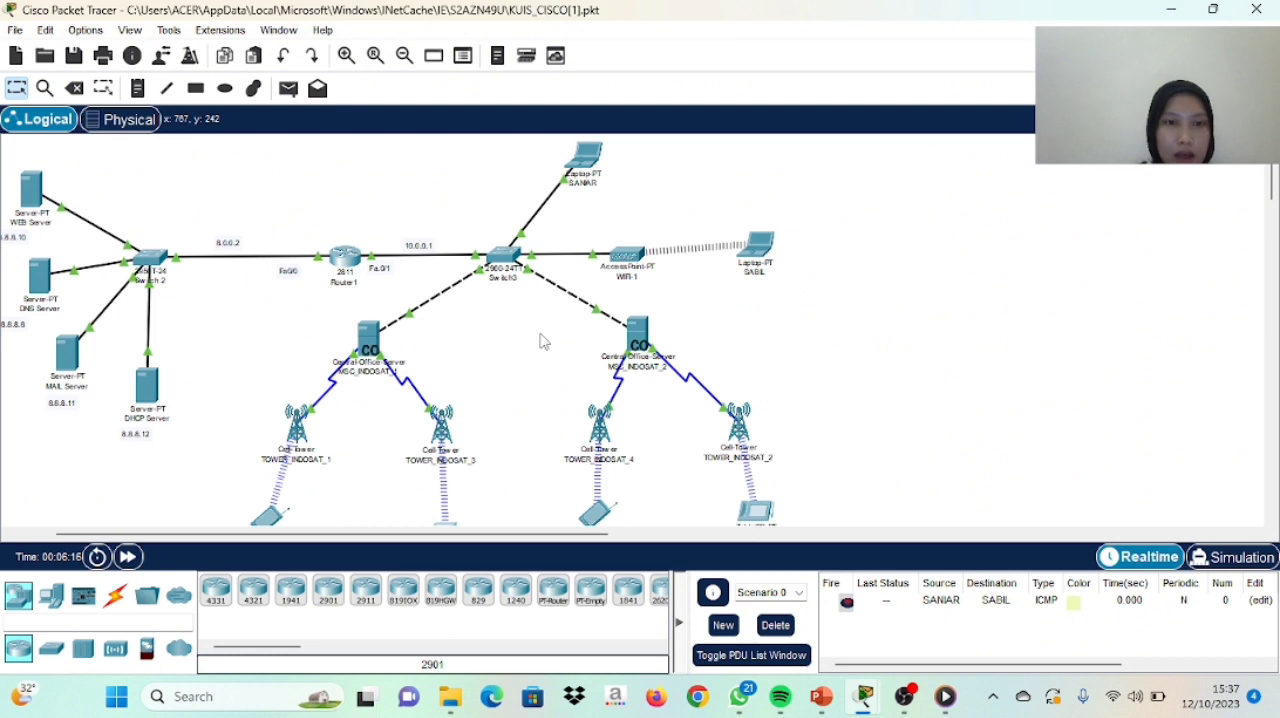
pyautogui.moveTo(1275, 176)
pyautogui.mouseDown()
pyautogui.moveTo(1277, 195)
pyautogui.moveTo(1276, 184)
pyautogui.mouseUp()
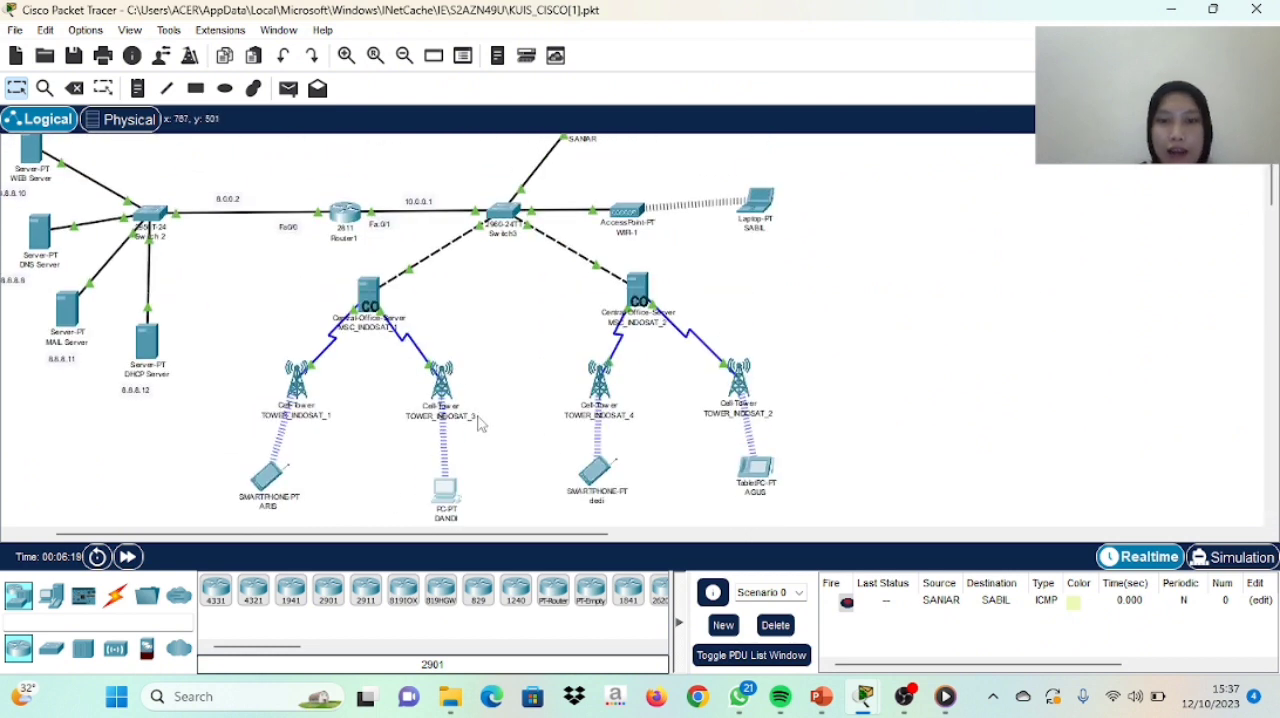
pyautogui.moveTo(745, 233)
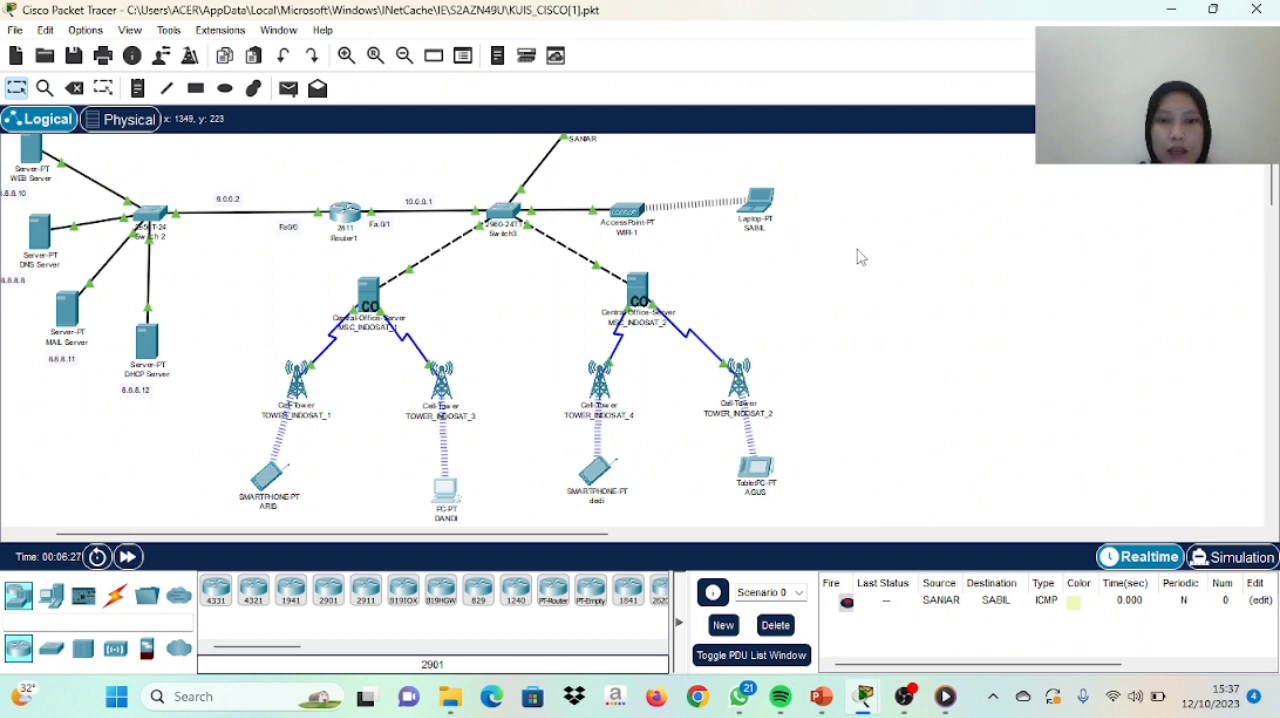
pyautogui.scroll(-2, 794, 291)
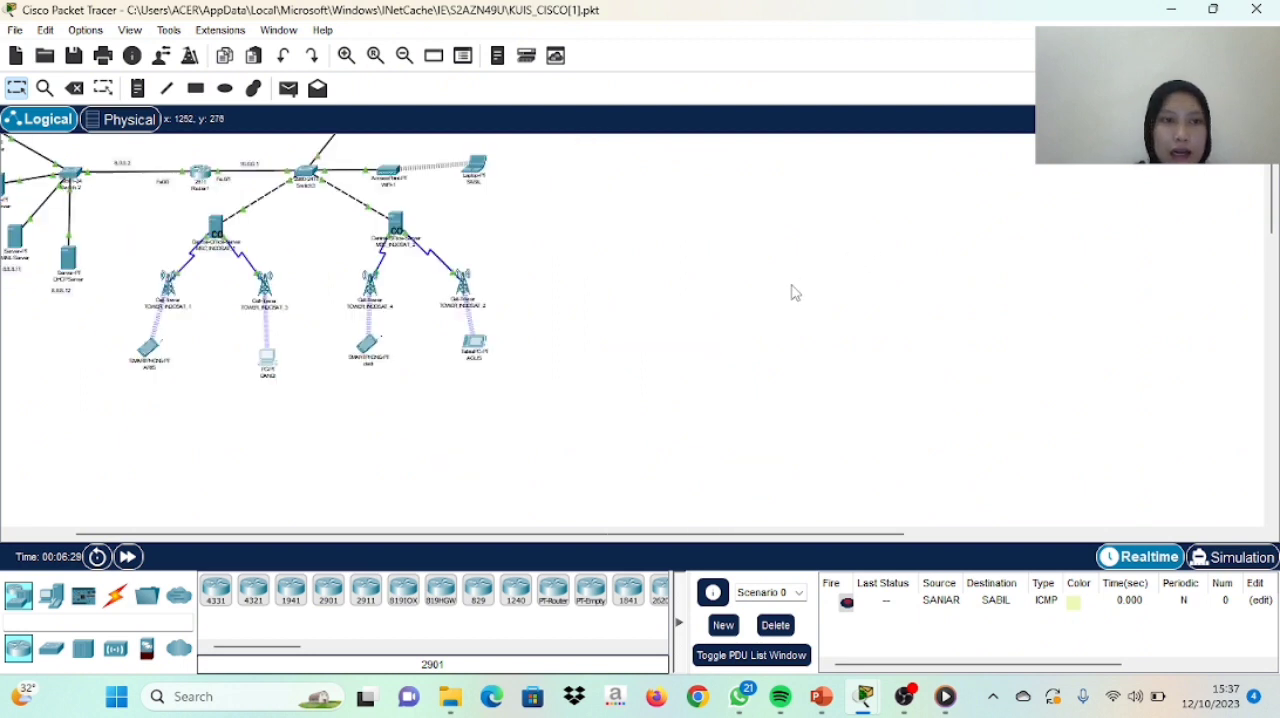
pyautogui.moveTo(457, 538); pyautogui.dragTo(370, 538)
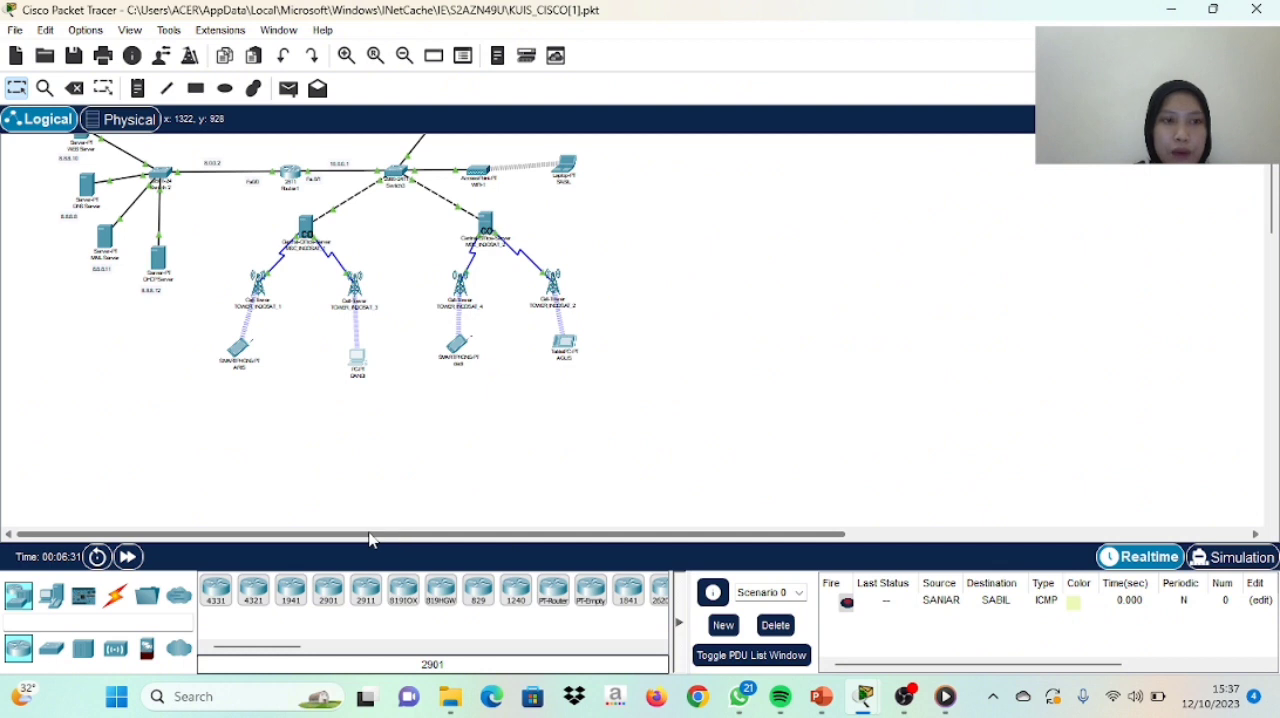
pyautogui.moveTo(1272, 214); pyautogui.dragTo(1272, 188)
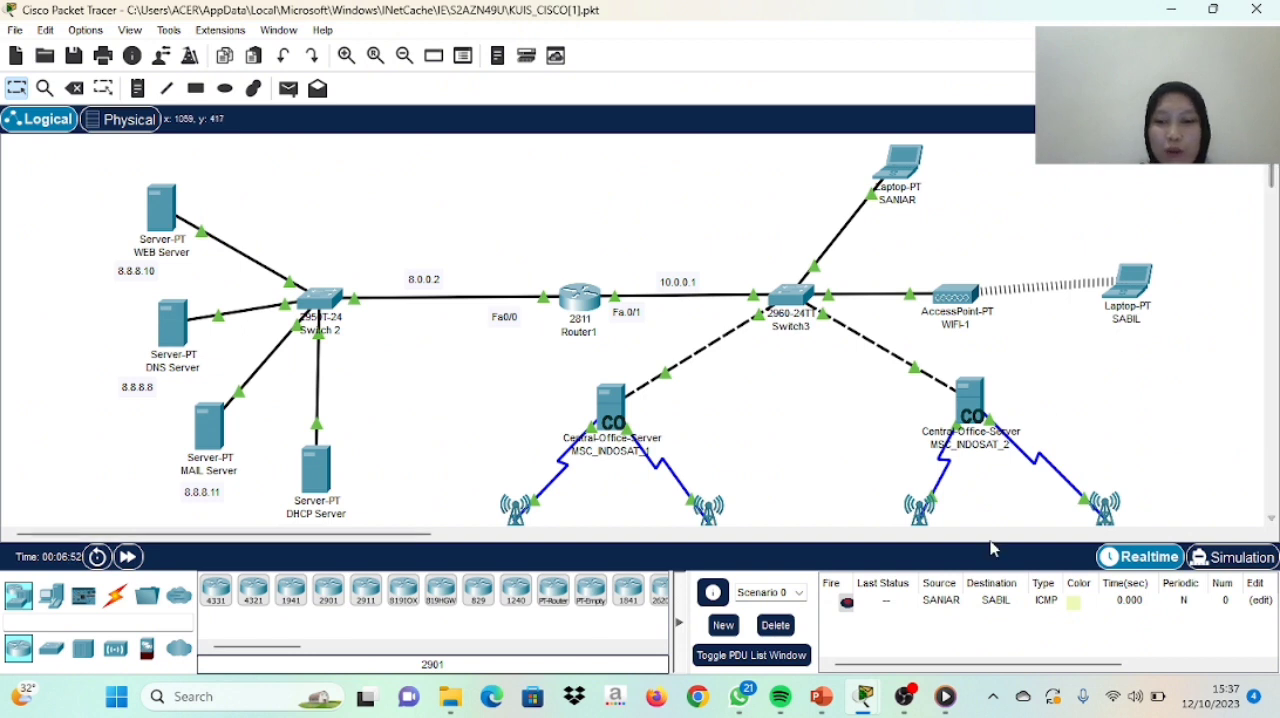
pyautogui.moveTo(918, 703)
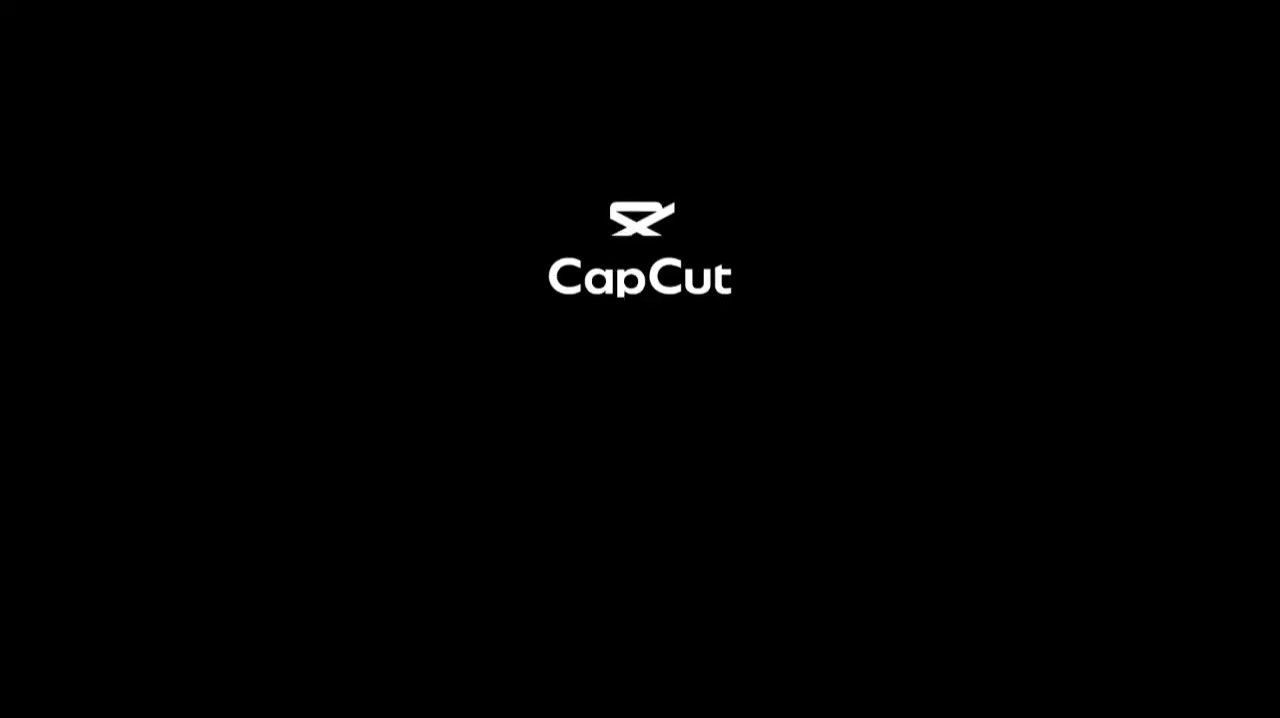